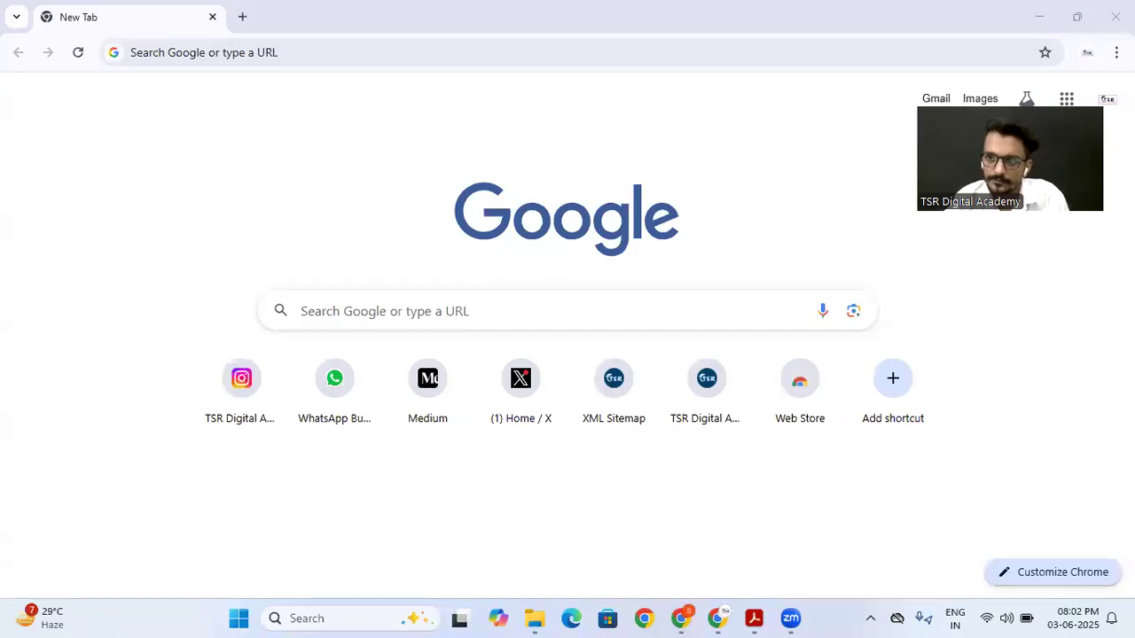
Step: Open the Canva website in the browser and create a blank square Instagram post design
click(207, 53)
text(canva)
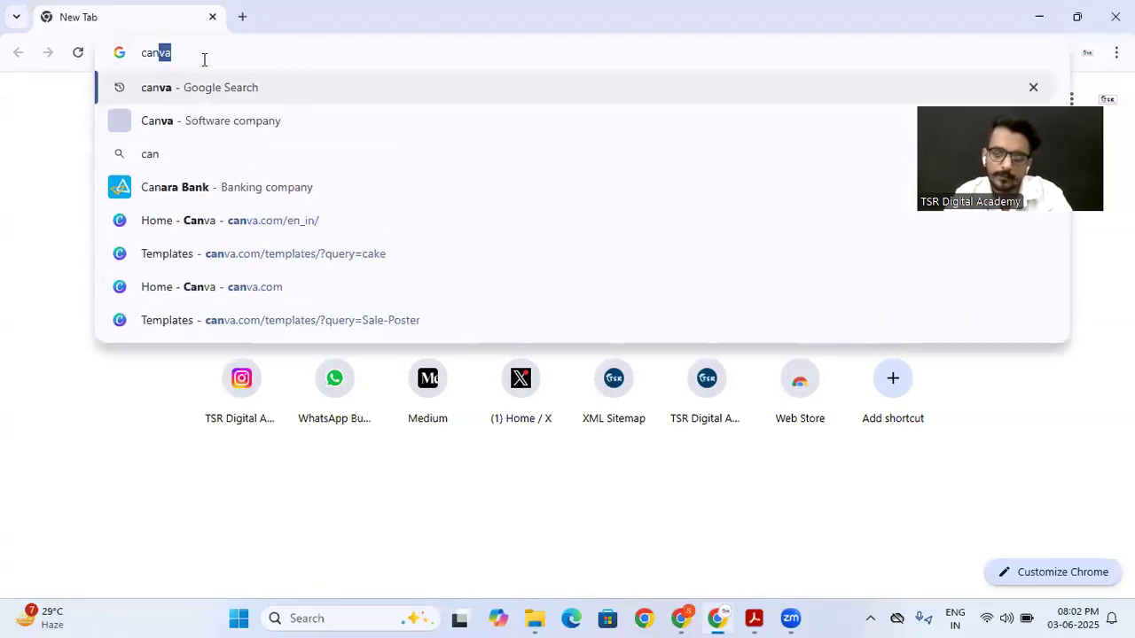
key(Return)
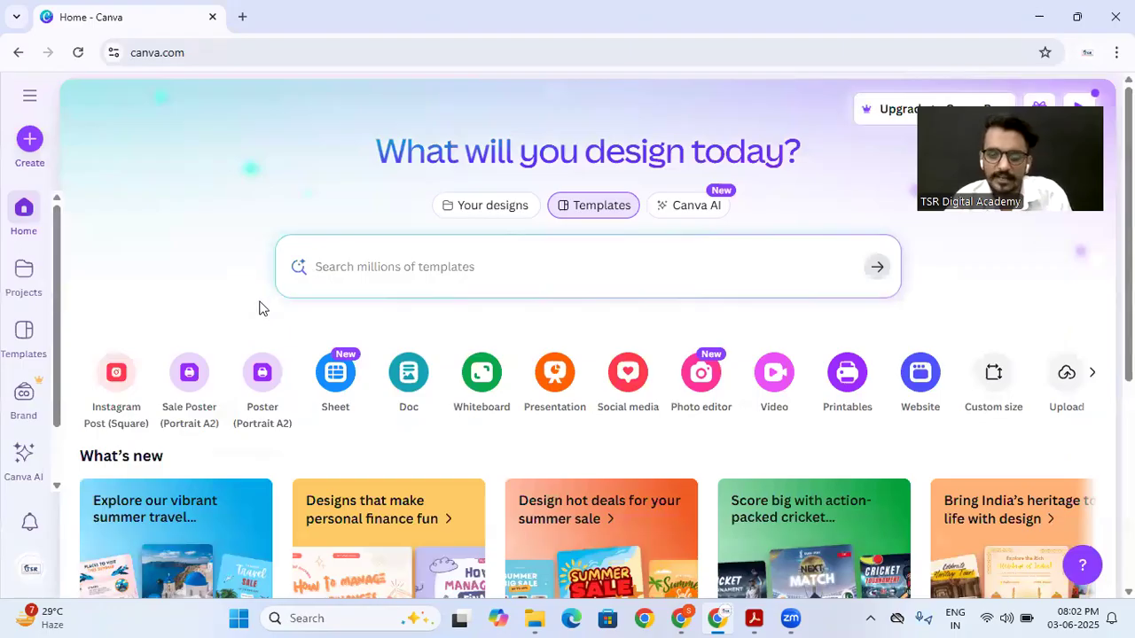
click(118, 383)
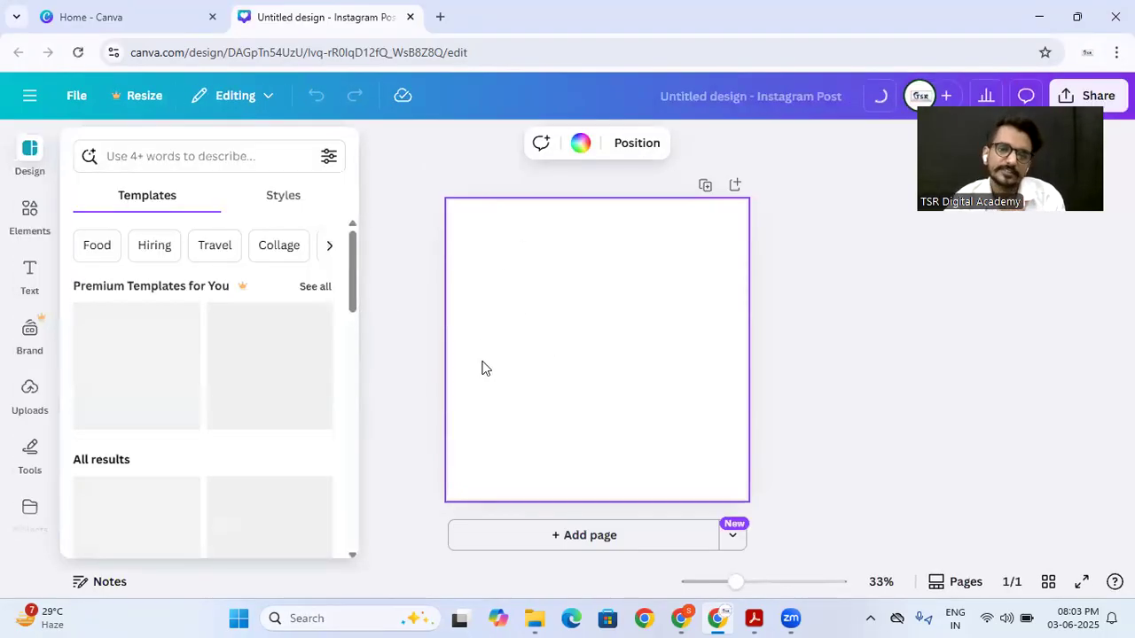
Step: Browse the recently used, premium and general design templates for the Instagram post
click(28, 146)
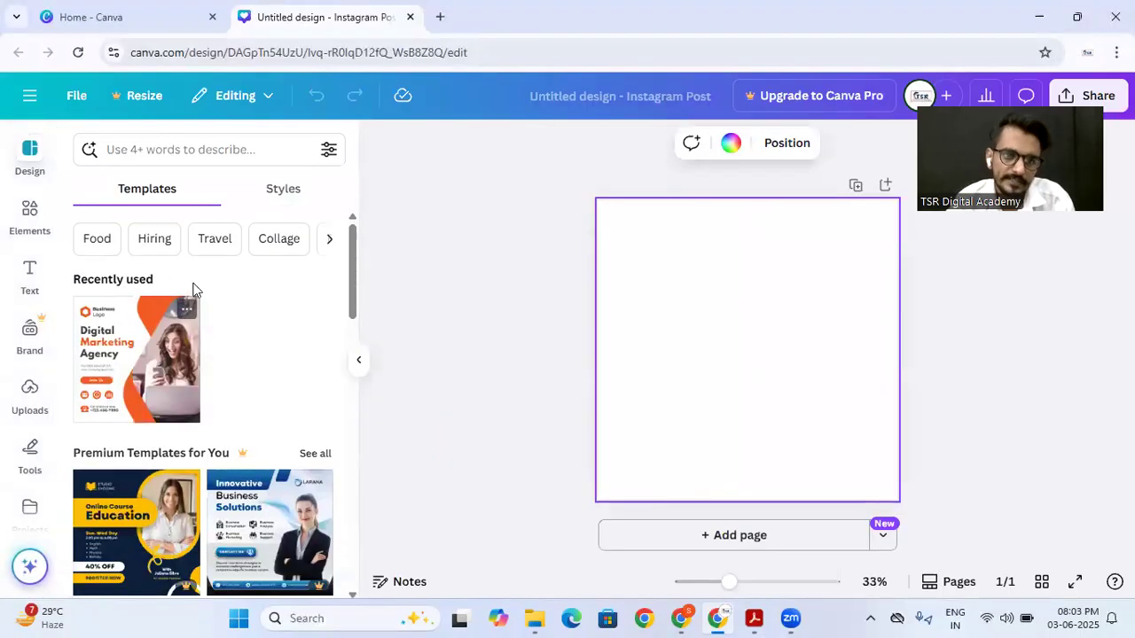
scroll(133, 360, down, 10)
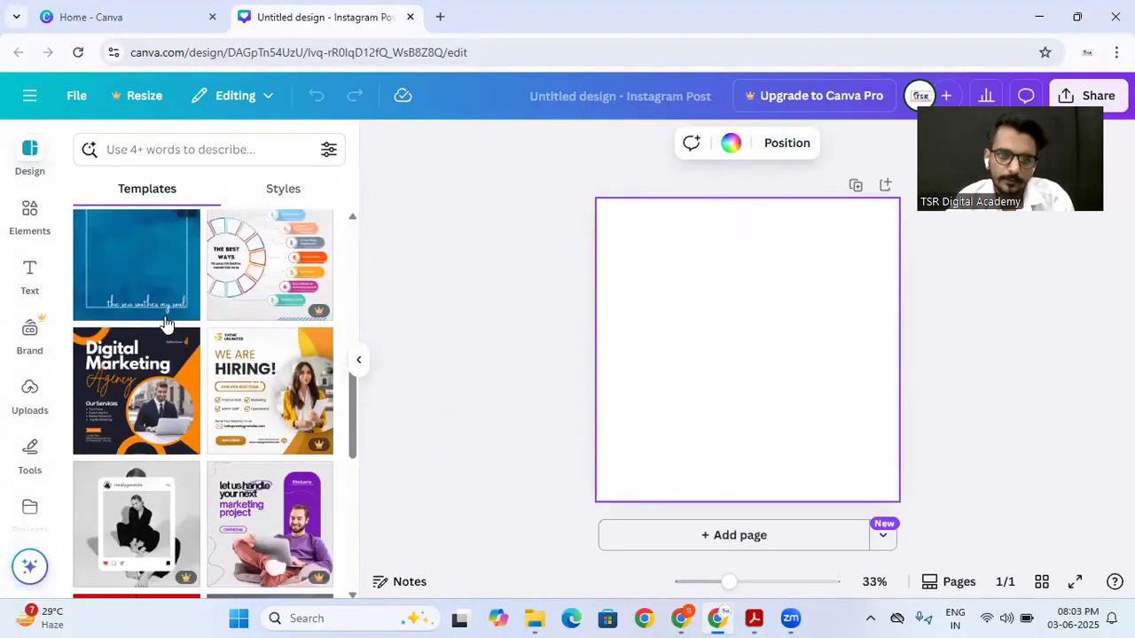
scroll(165, 323, up, 15)
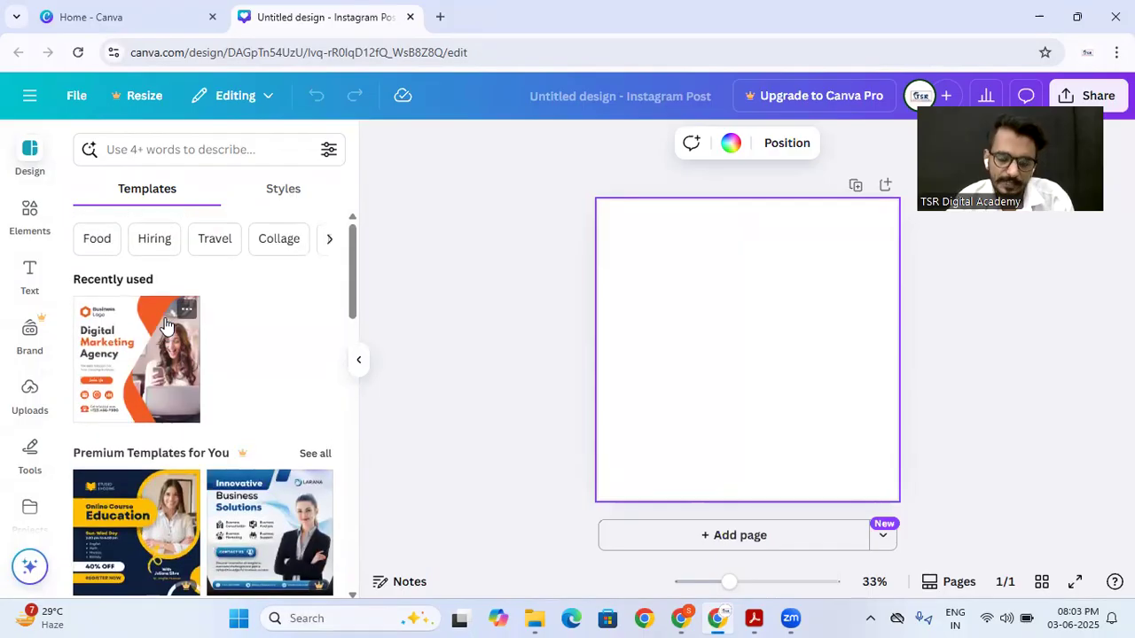
scroll(271, 323, down, 5)
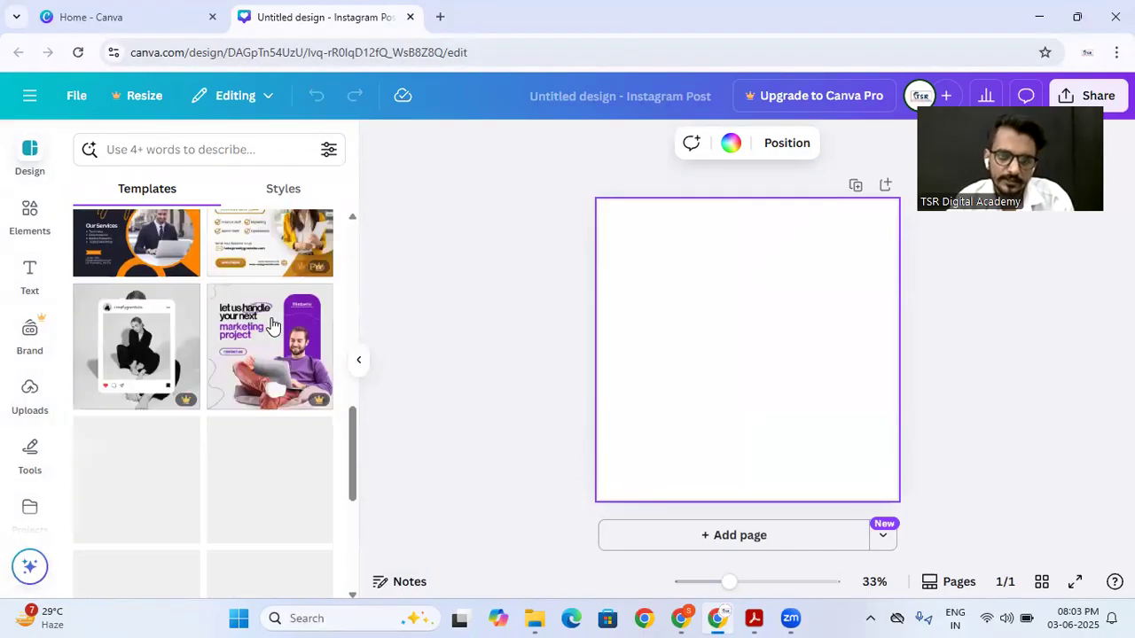
scroll(271, 325, up, 5)
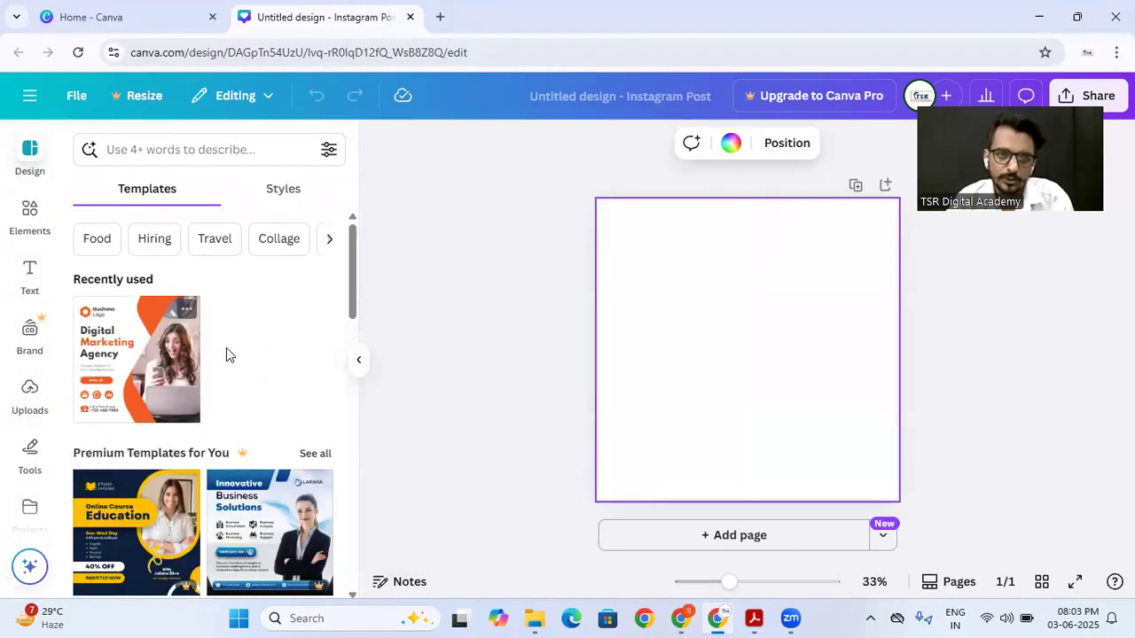
scroll(212, 379, down, 2)
scroll(243, 377, down, 3)
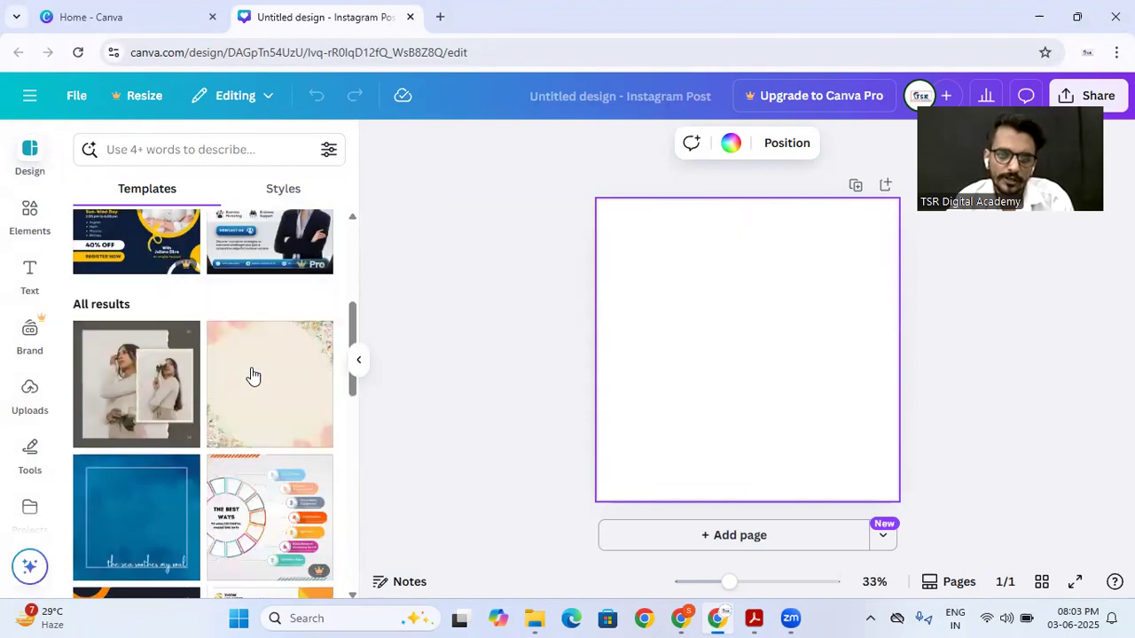
scroll(221, 382, down, 3)
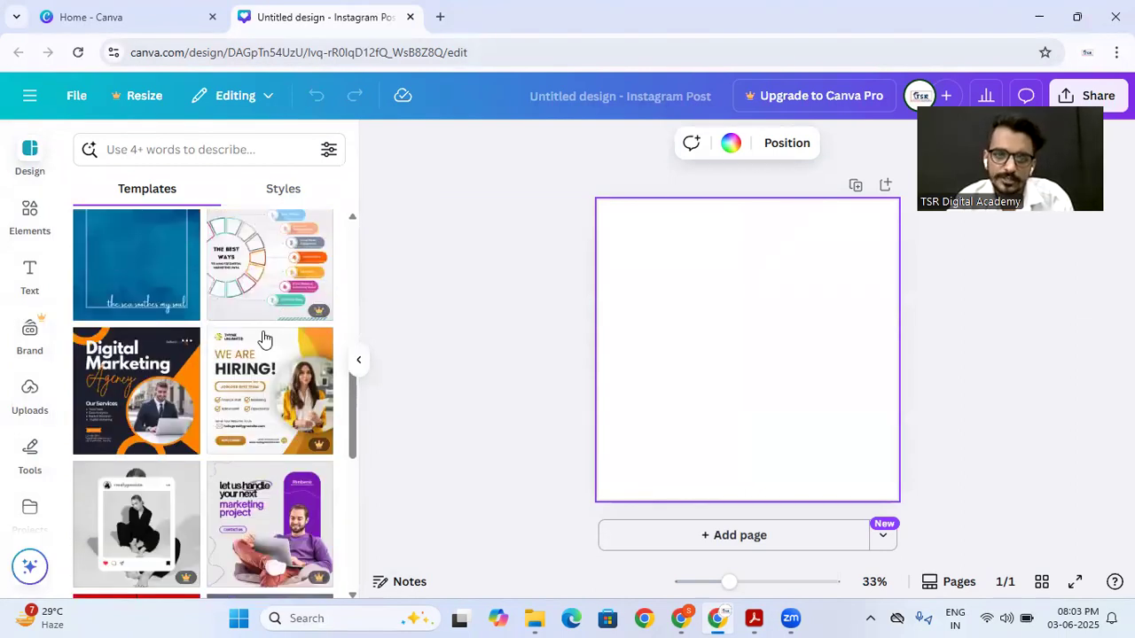
mouse_move(306, 313)
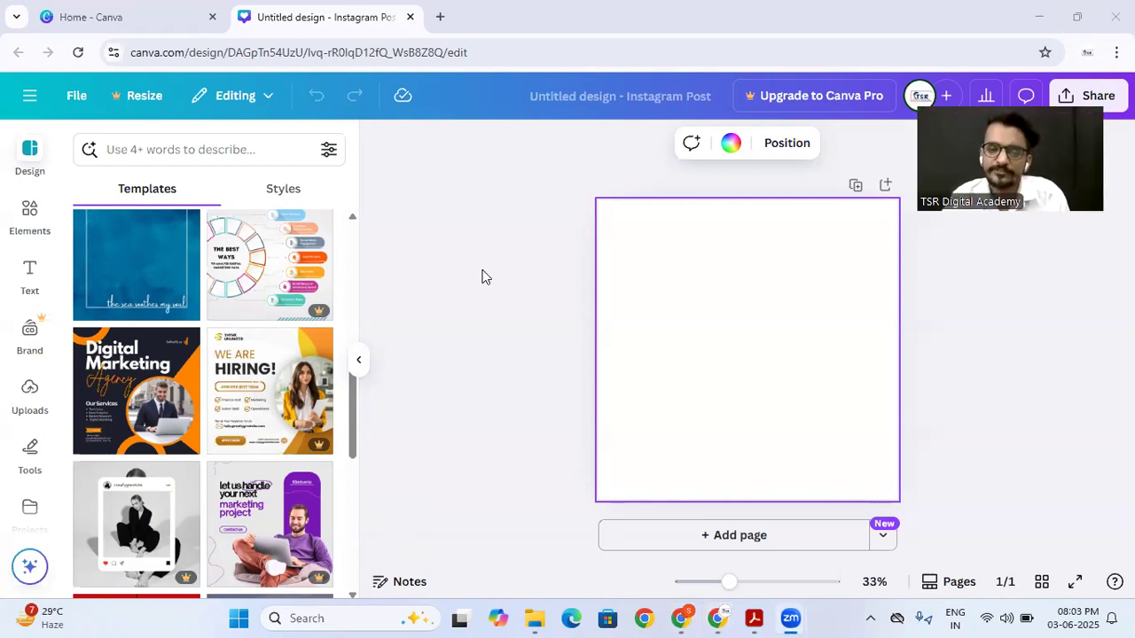
click(417, 399)
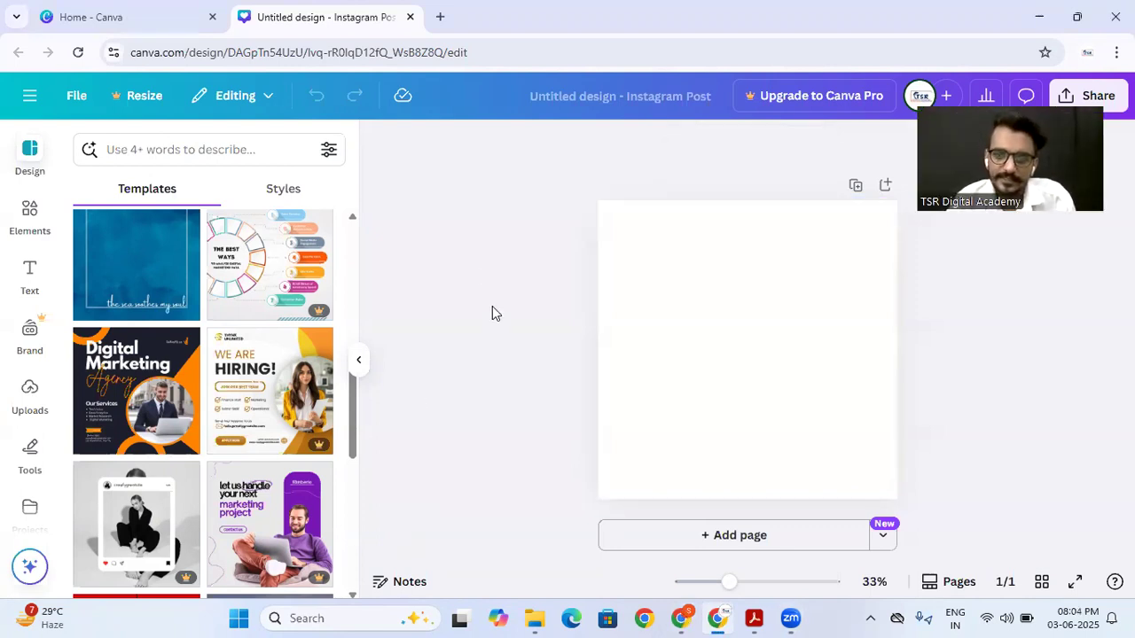
scroll(188, 377, up, 6)
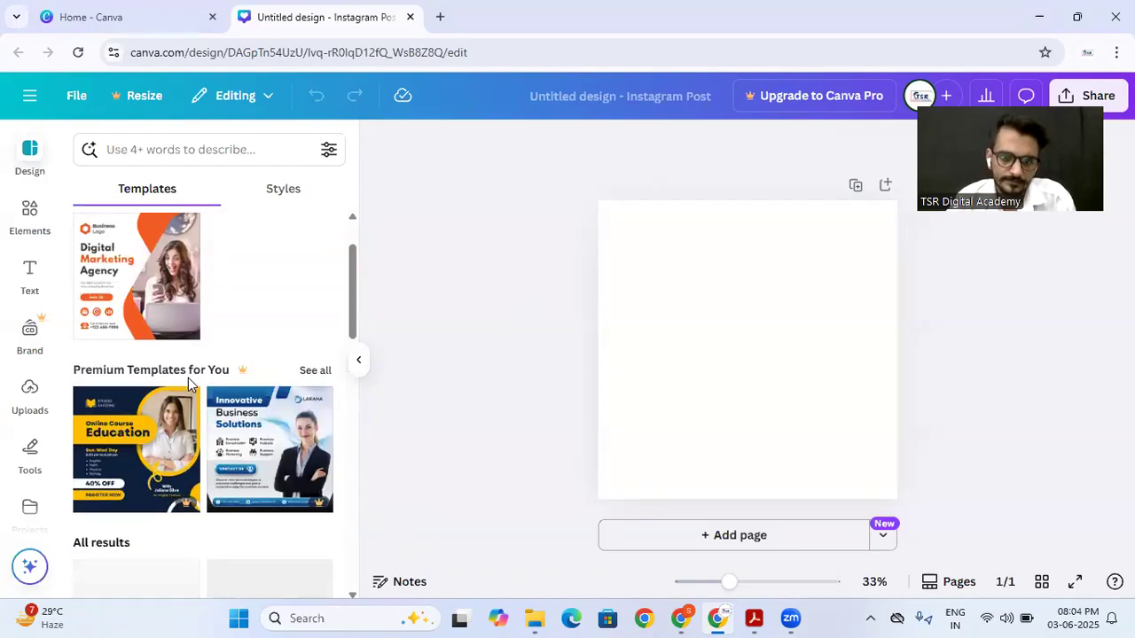
click(672, 292)
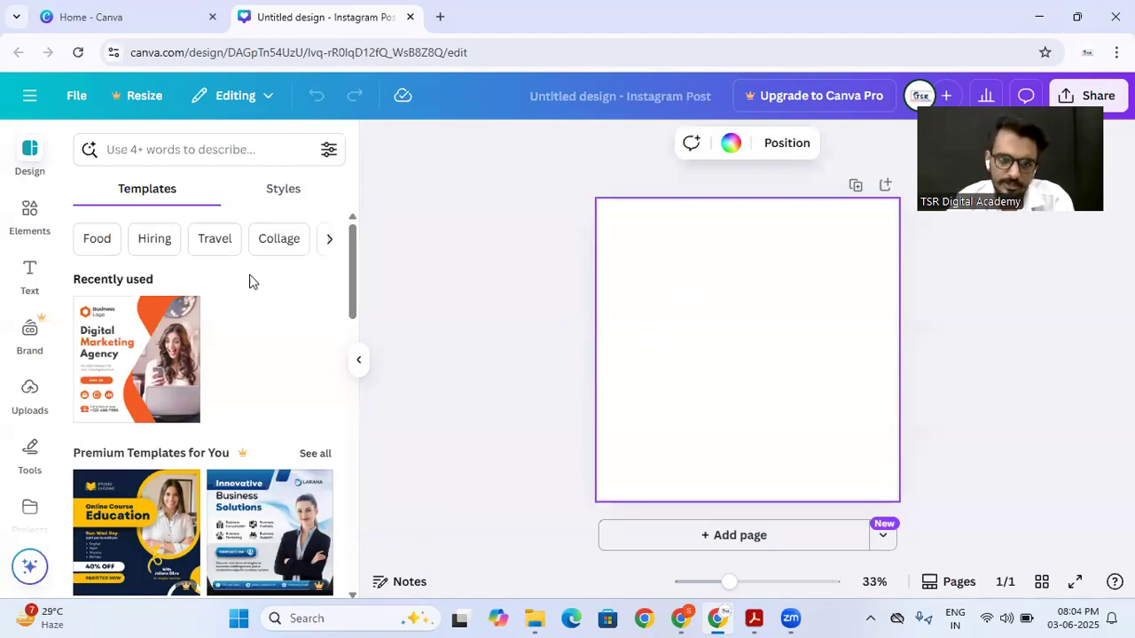
Step: Open the "Free Digital Marketing Course 100% Free" image from the Downloads folder in File Explorer as a reference
click(535, 618)
click(77, 266)
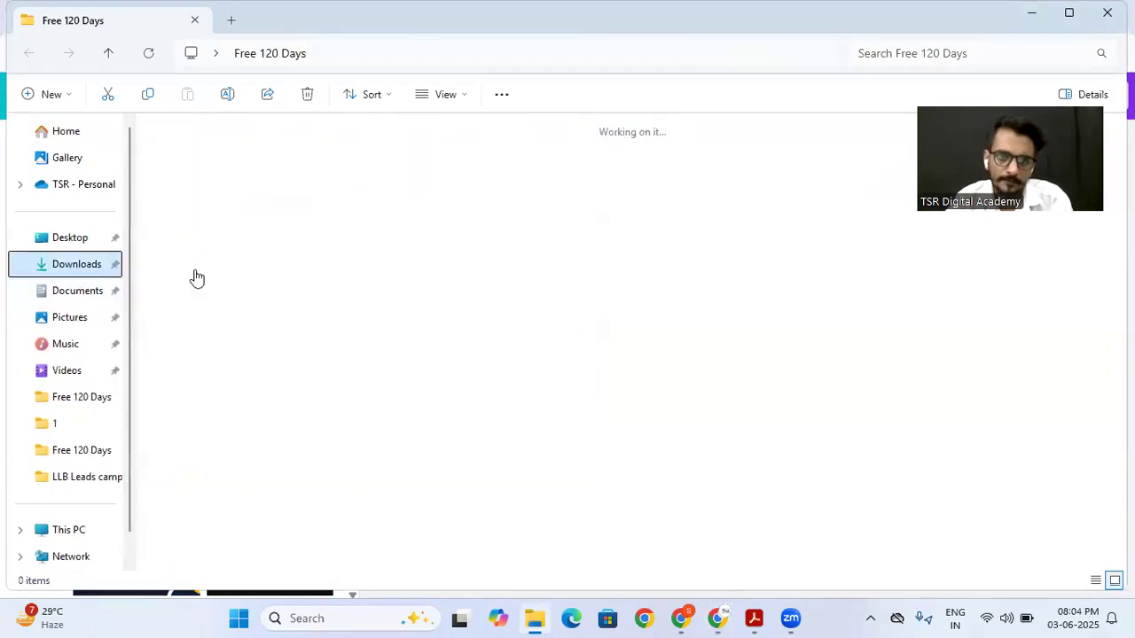
click(286, 197)
key(Right)
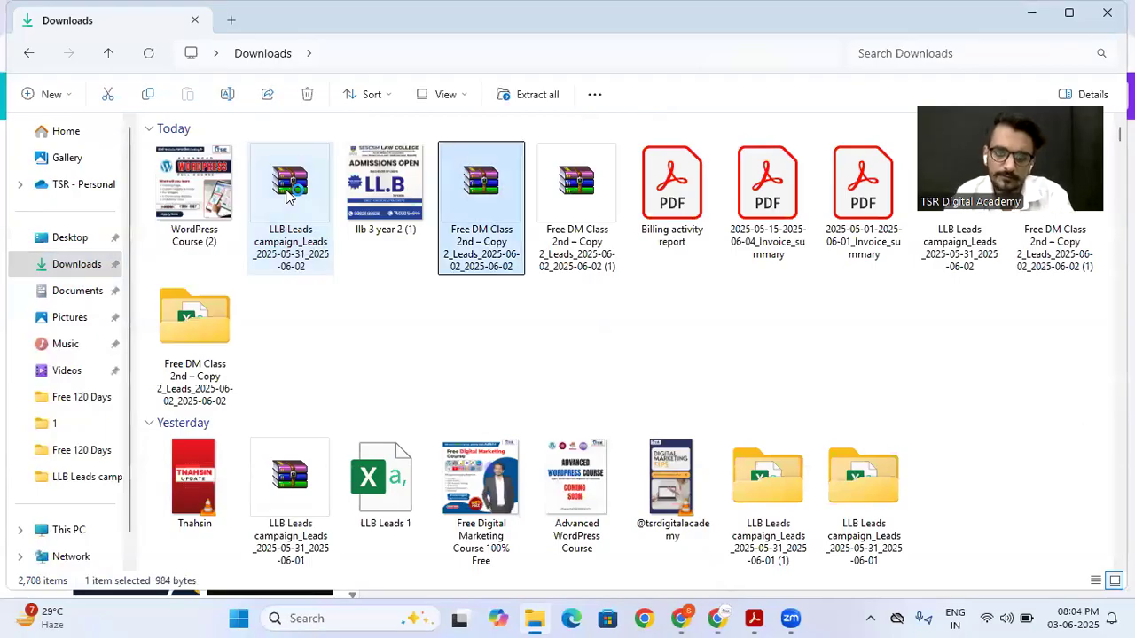
key(Right)
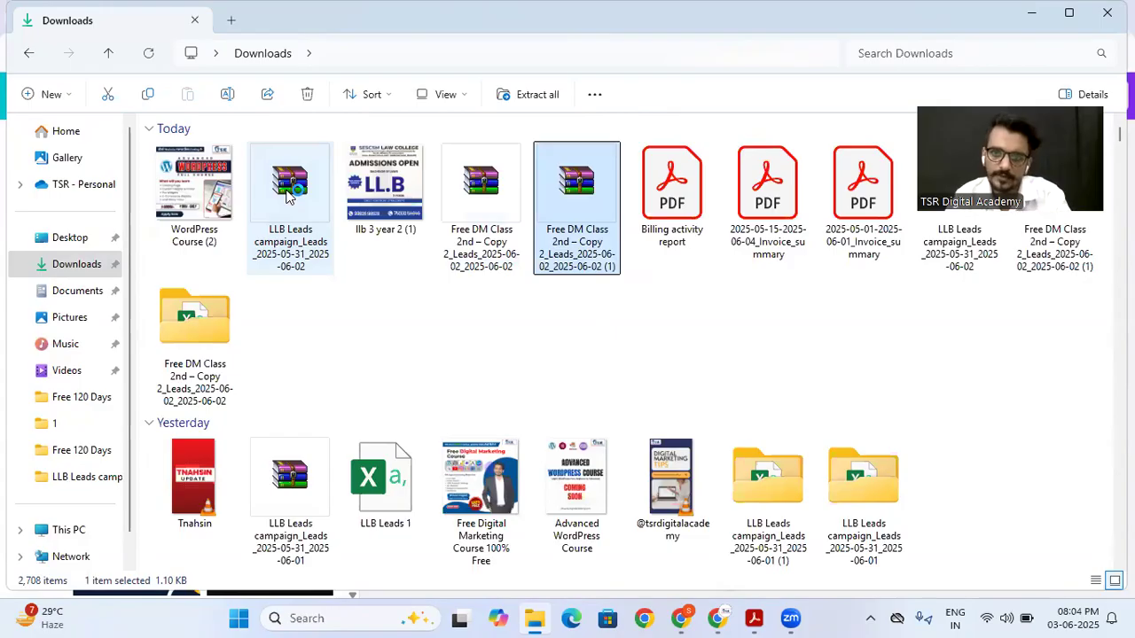
scroll(359, 235, down, 5)
scroll(385, 227, up, 5)
double_click(486, 470)
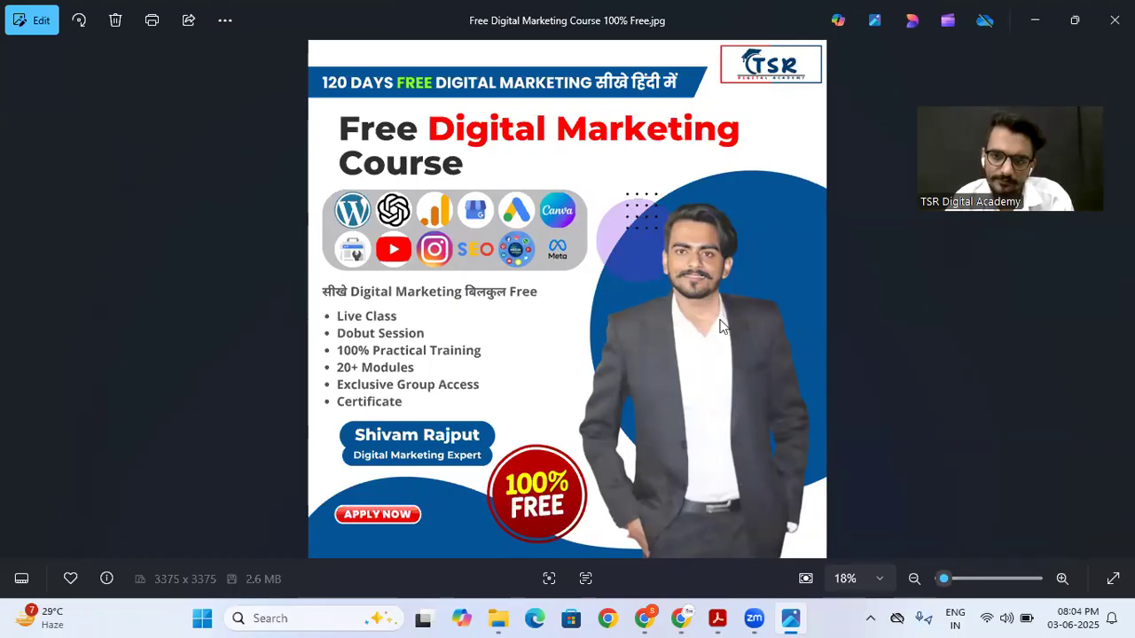
Step: Examine the reference poster's layout against the blank Canva page and return to the design
click(691, 618)
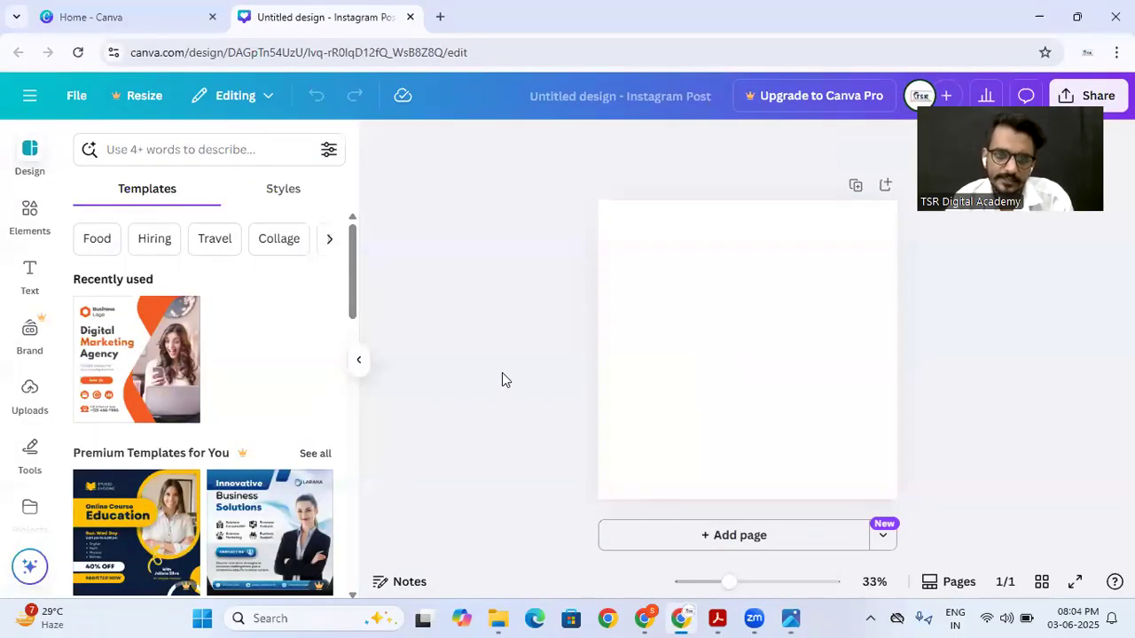
click(671, 298)
click(719, 617)
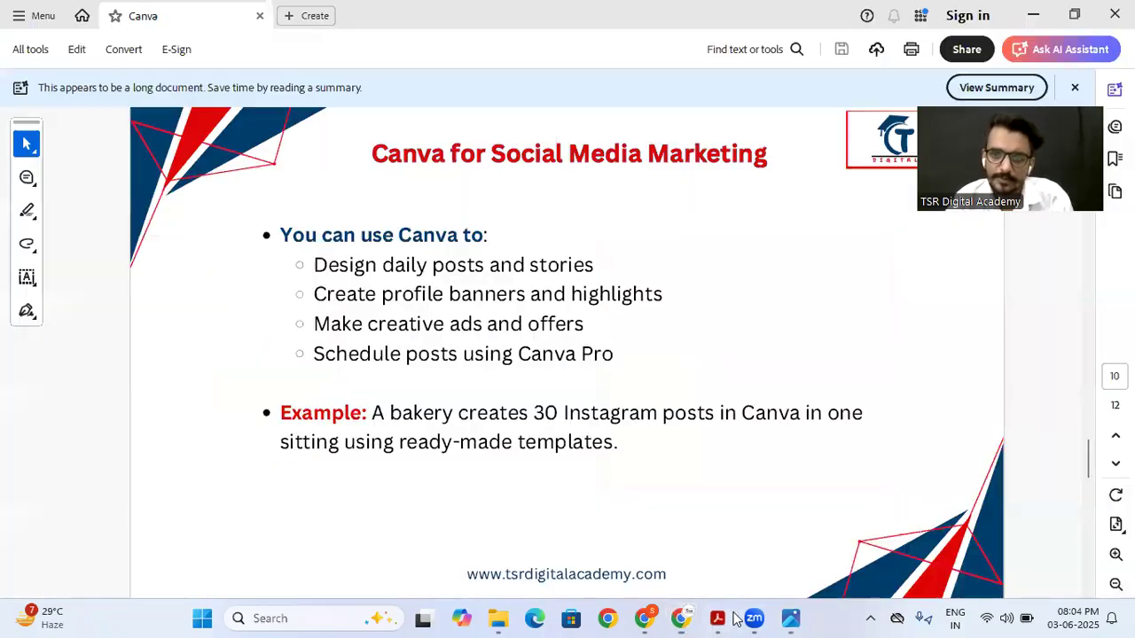
click(718, 618)
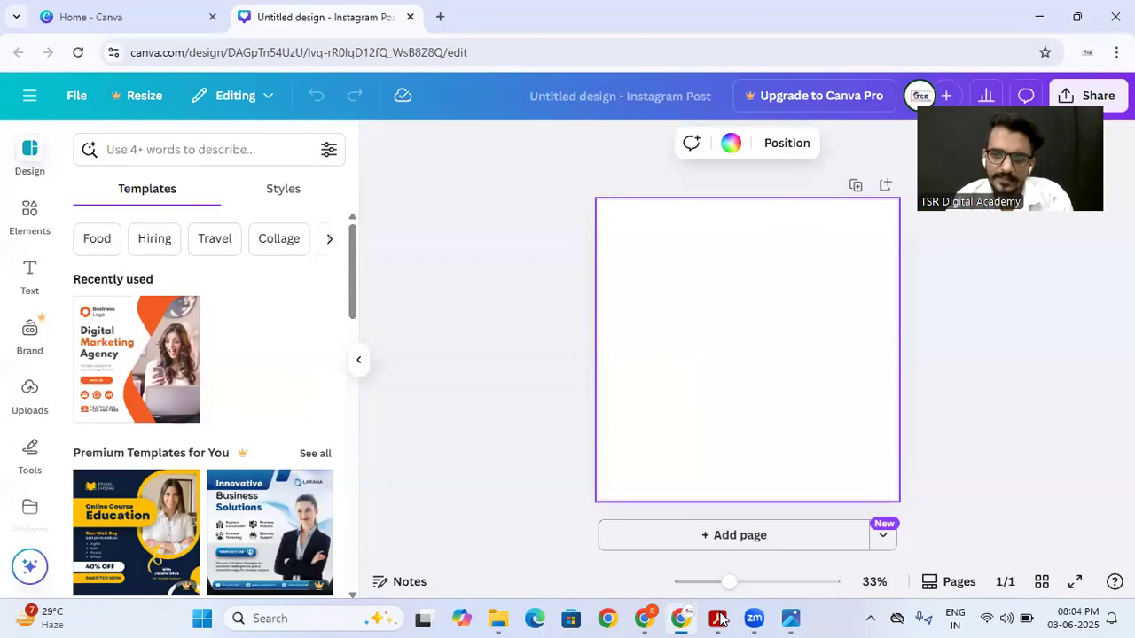
click(787, 618)
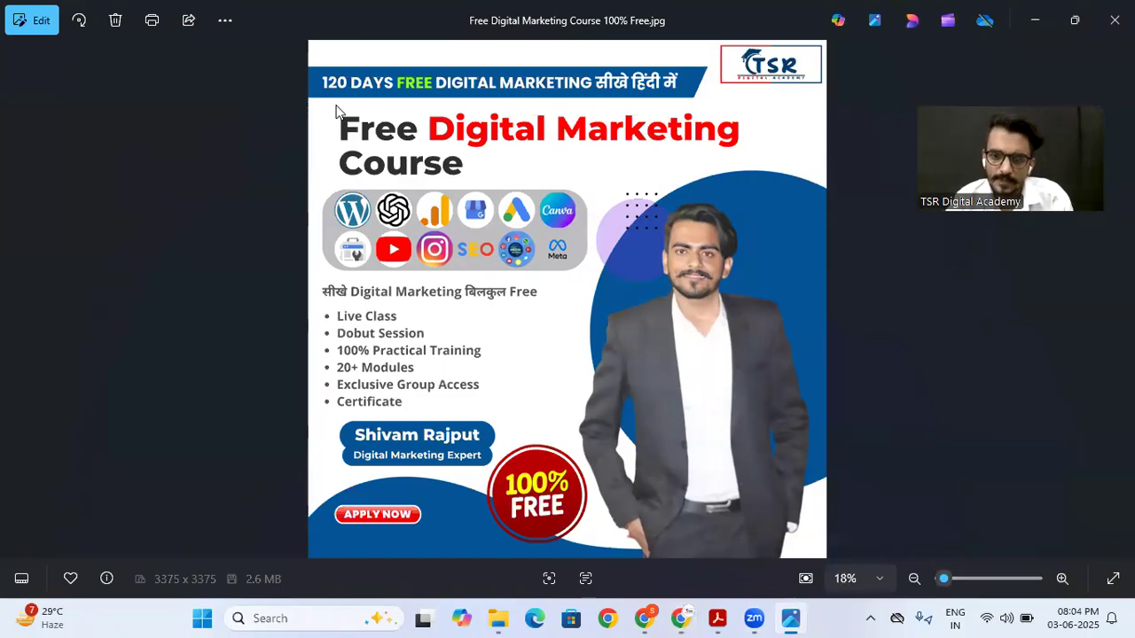
click(682, 619)
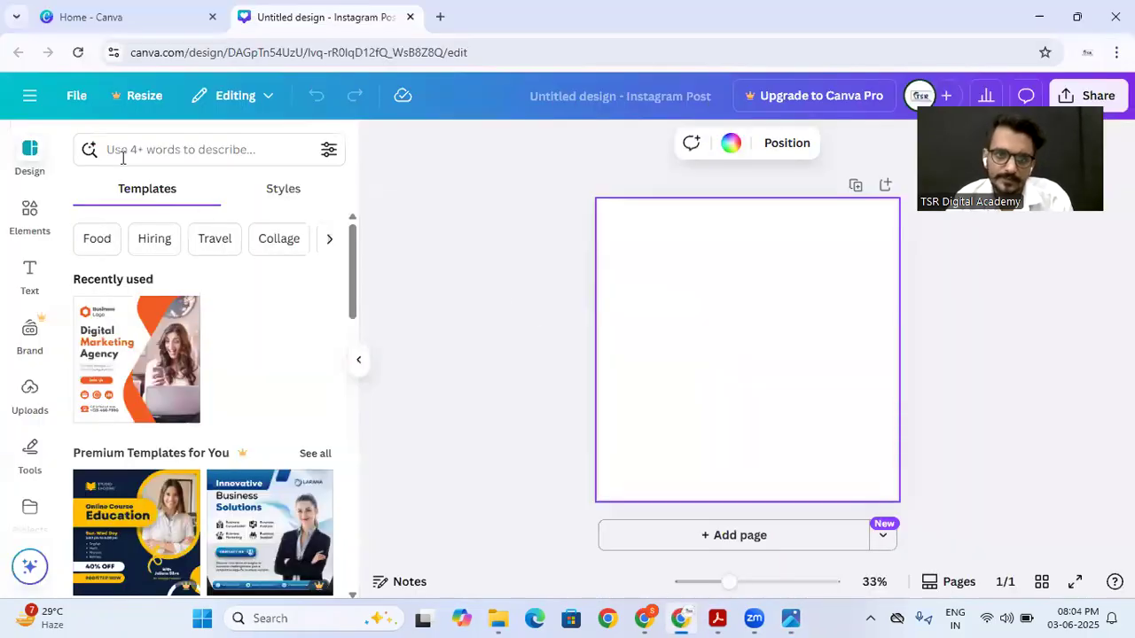
Step: Search the elements for "shape", list all basic shapes, and compare them with the shapes in the reference poster
click(30, 217)
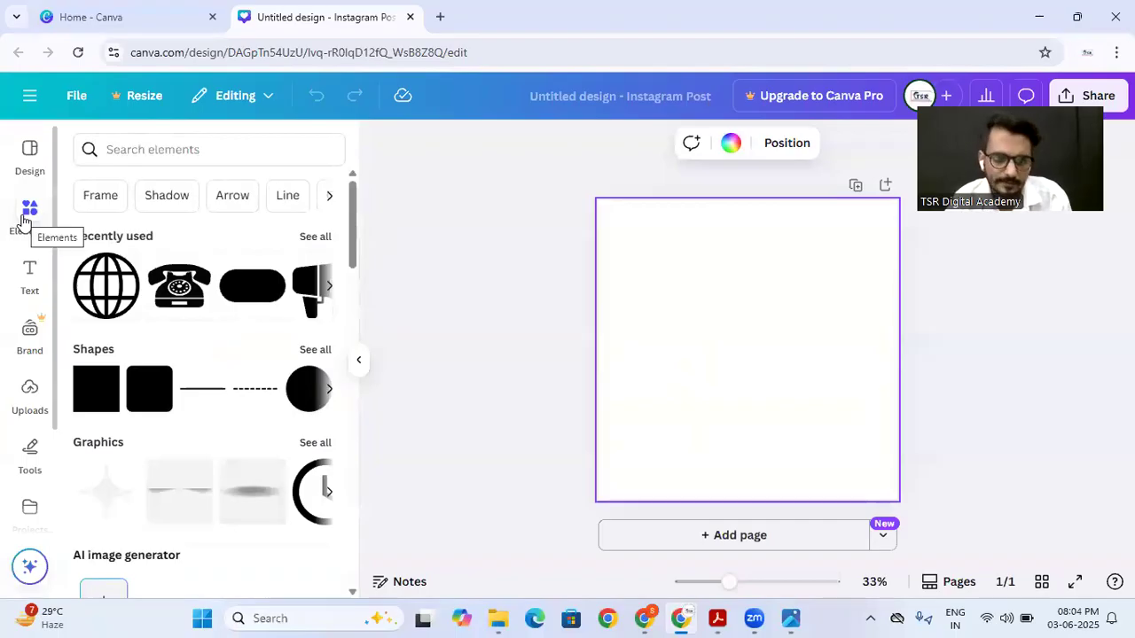
click(124, 149)
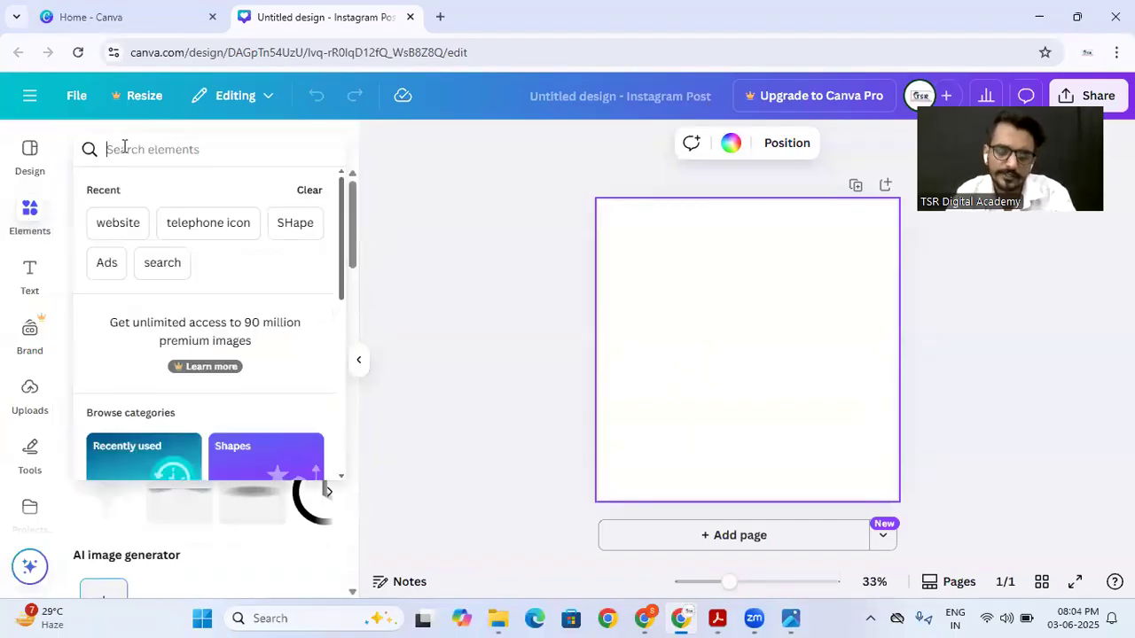
text(shape)
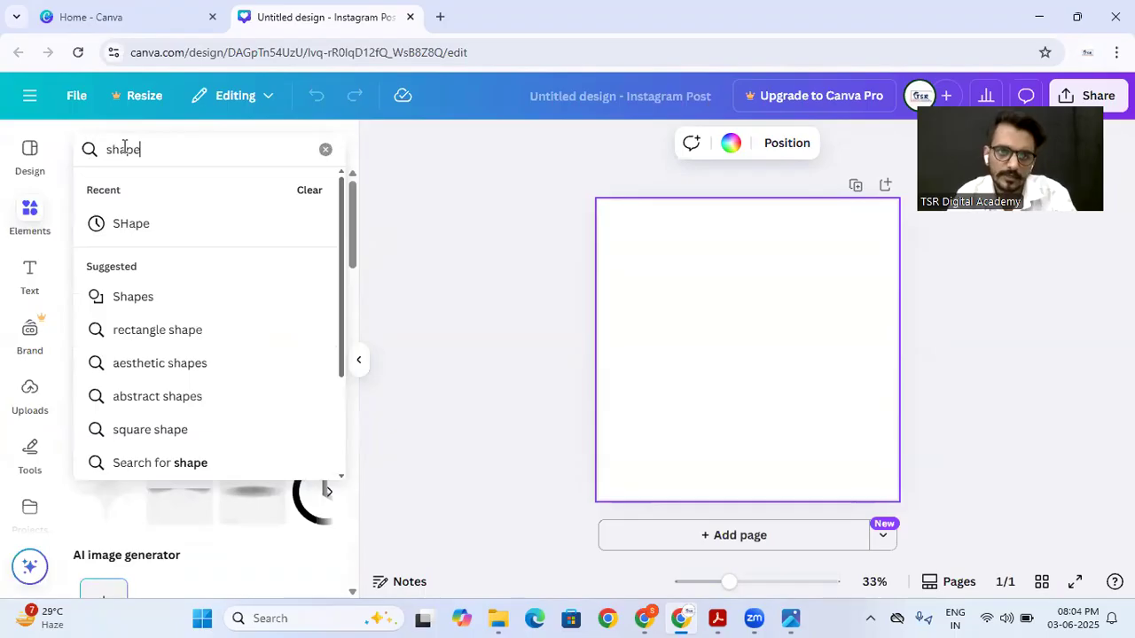
key(Return)
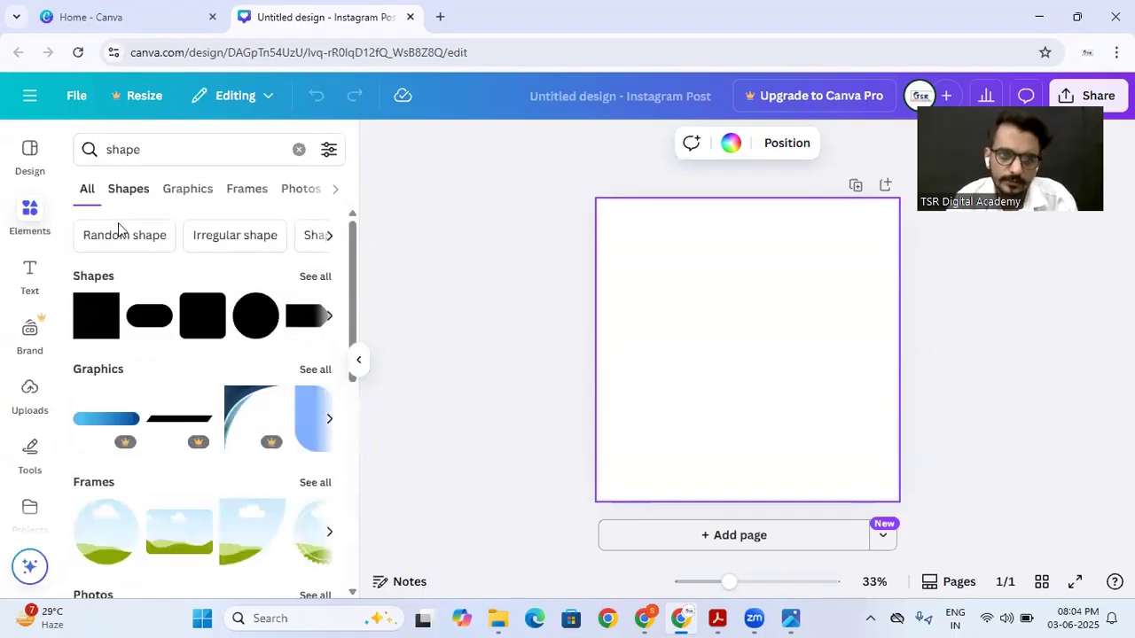
click(315, 277)
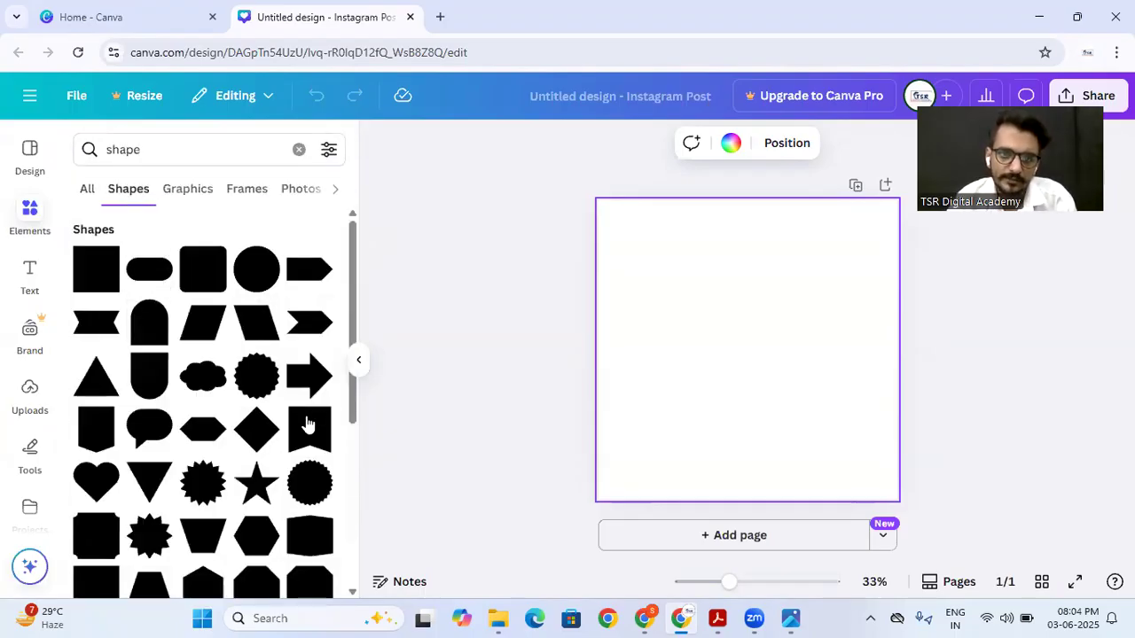
click(790, 618)
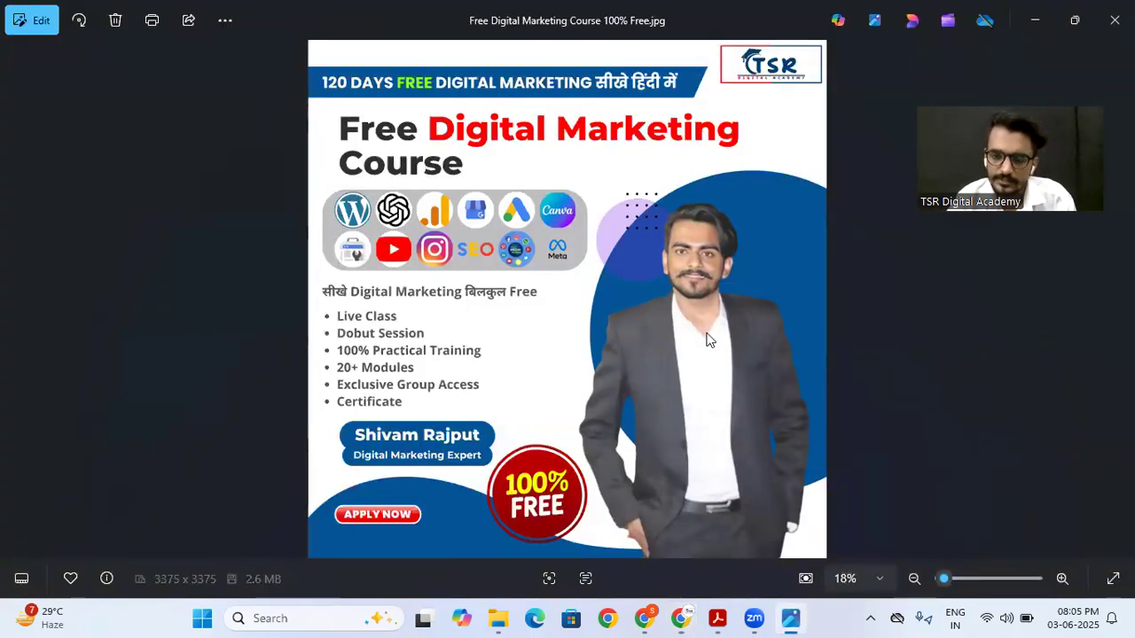
click(678, 615)
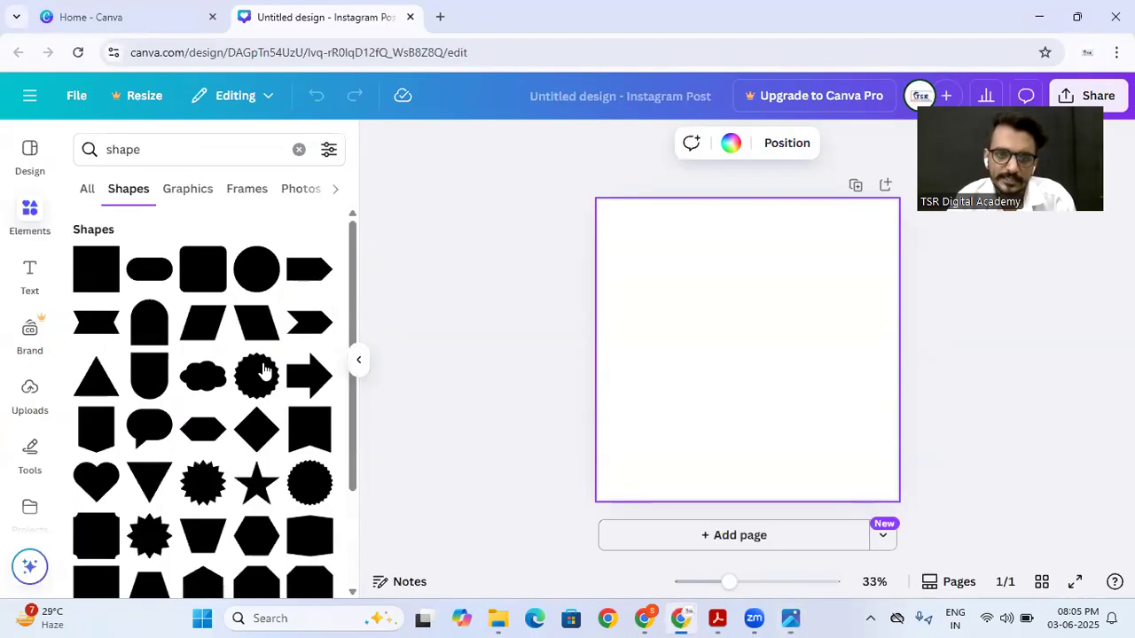
scroll(218, 350, down, 1)
click(203, 332)
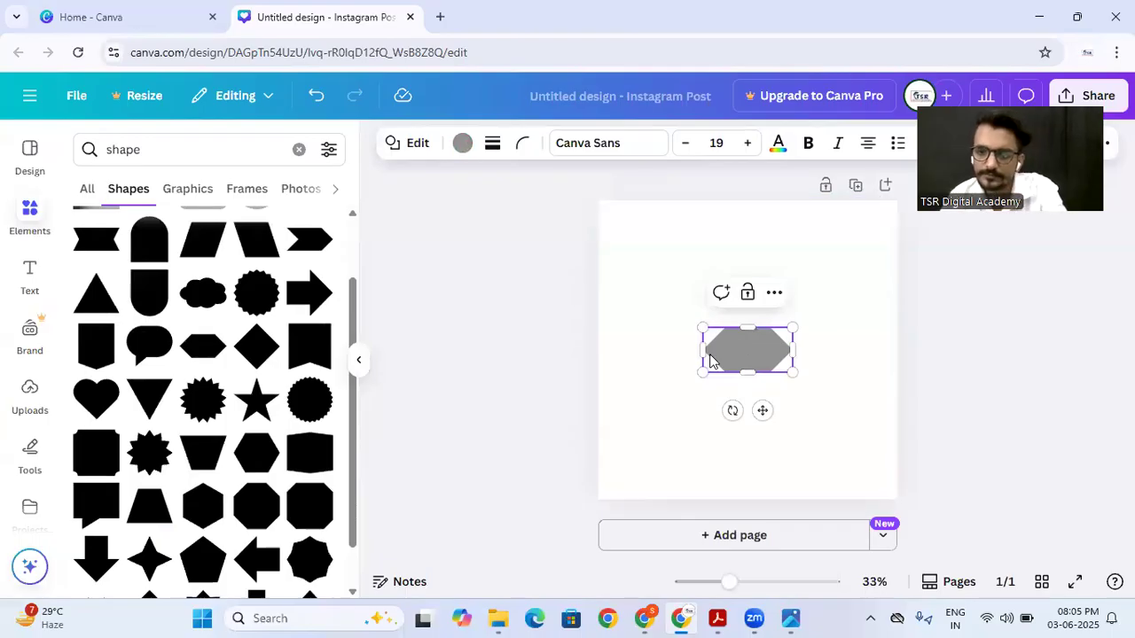
key(Delete)
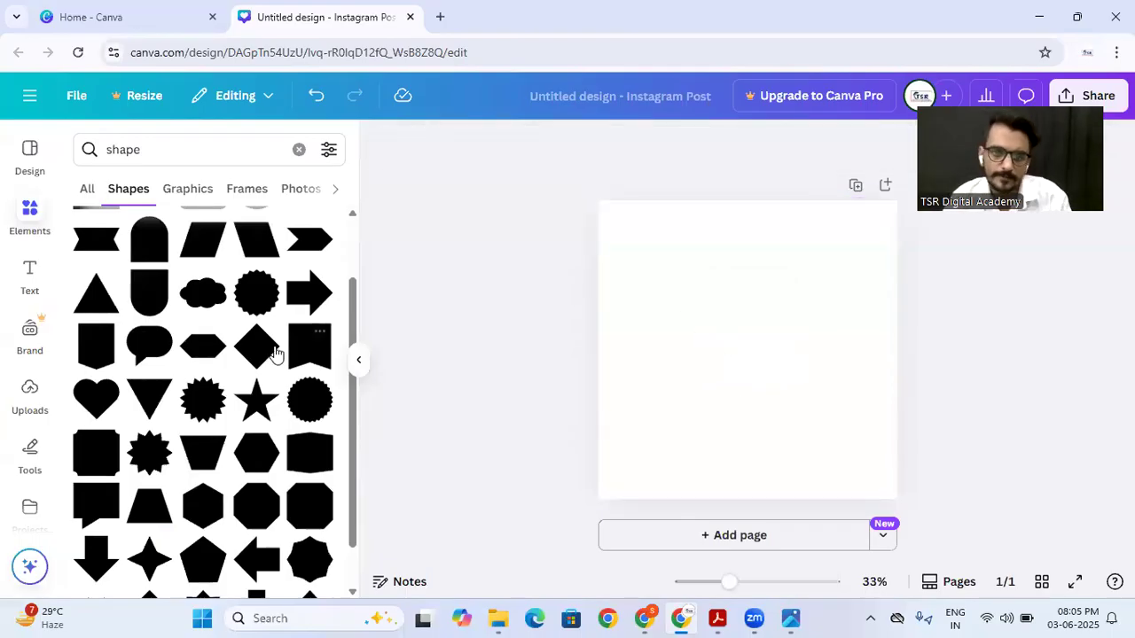
Step: Add a right-slanted parallelogram and shape it into a thin, wide banner near the page's top, overhanging the left page edge
scroll(257, 351, up, 2)
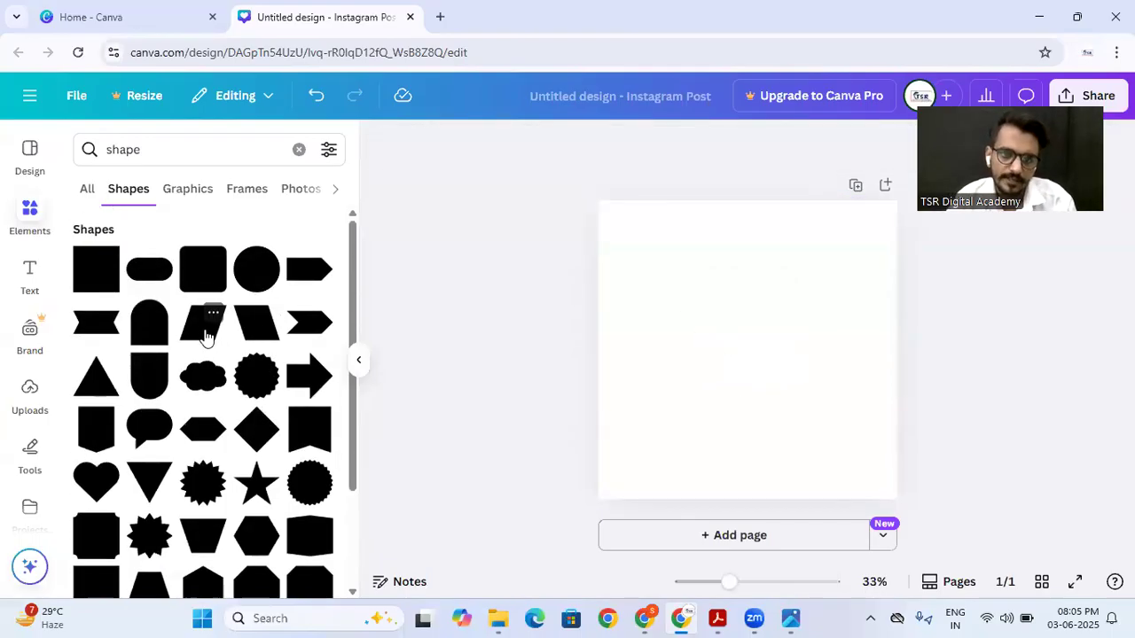
click(204, 326)
drag(761, 335, 631, 219)
drag(686, 250, 836, 251)
drag(716, 283, 724, 221)
click(720, 351)
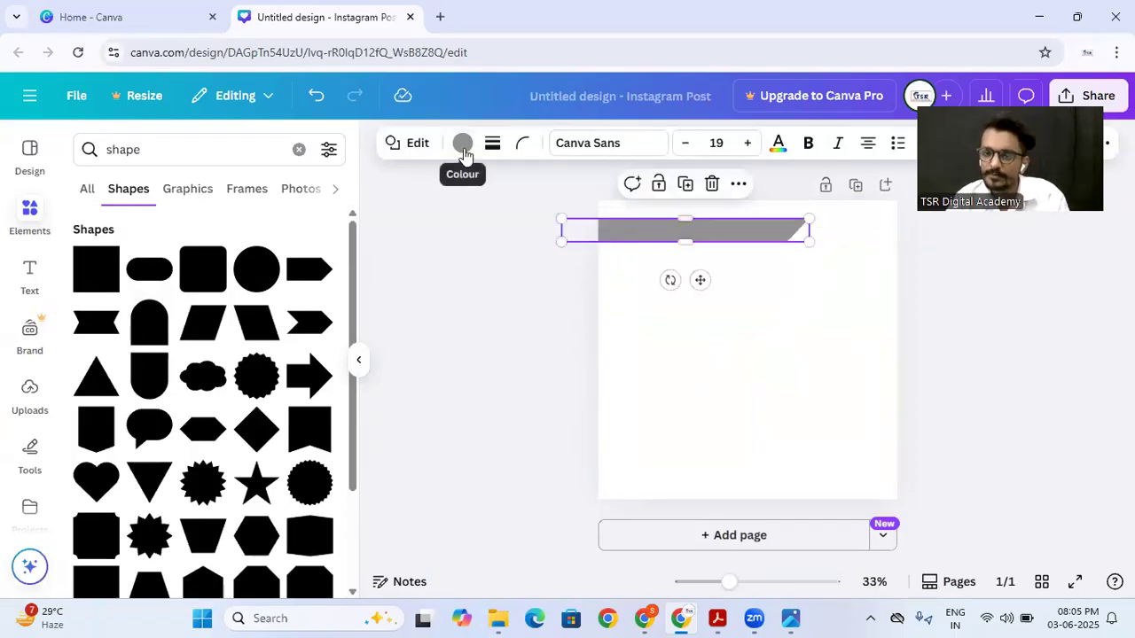
Step: Recolour the slanted banner shape dark blue using the default solid colours
click(463, 149)
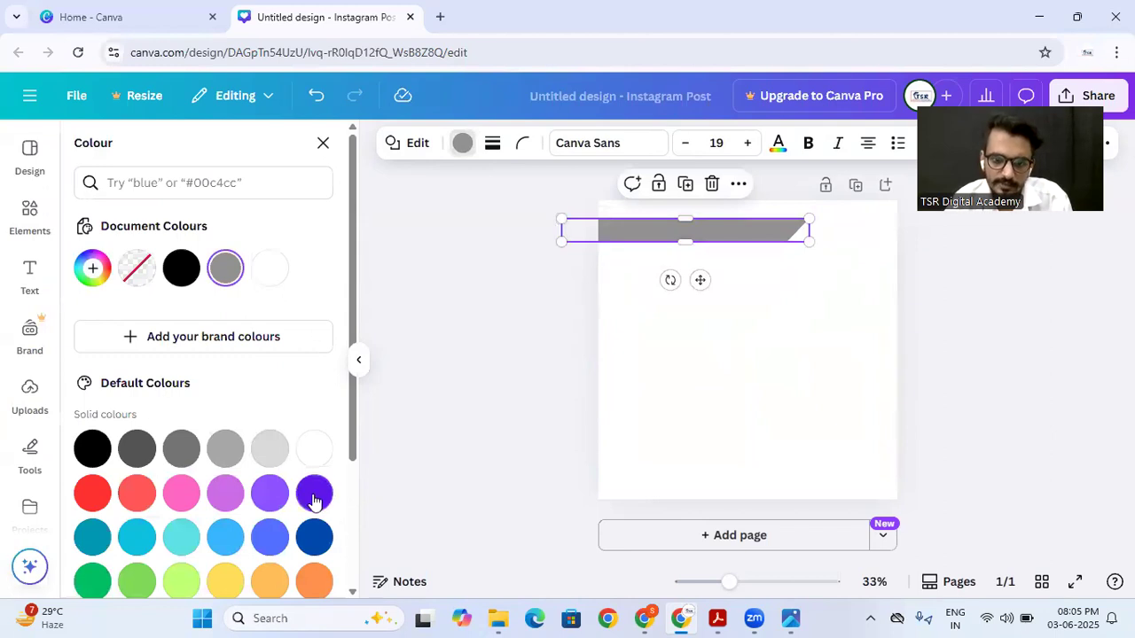
click(309, 549)
click(469, 393)
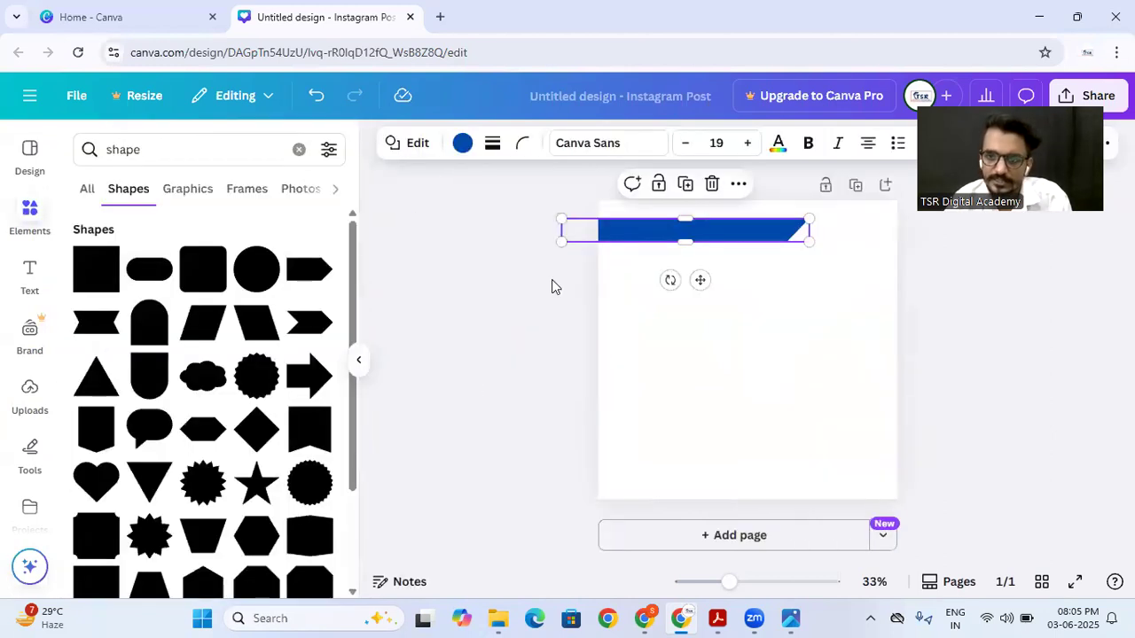
Step: Extend the blue banner's slanted end farther across the page and make the banner slightly thinner
click(702, 235)
mouse_move(733, 585)
mouse_down()
mouse_move(760, 582)
mouse_move(736, 588)
mouse_up()
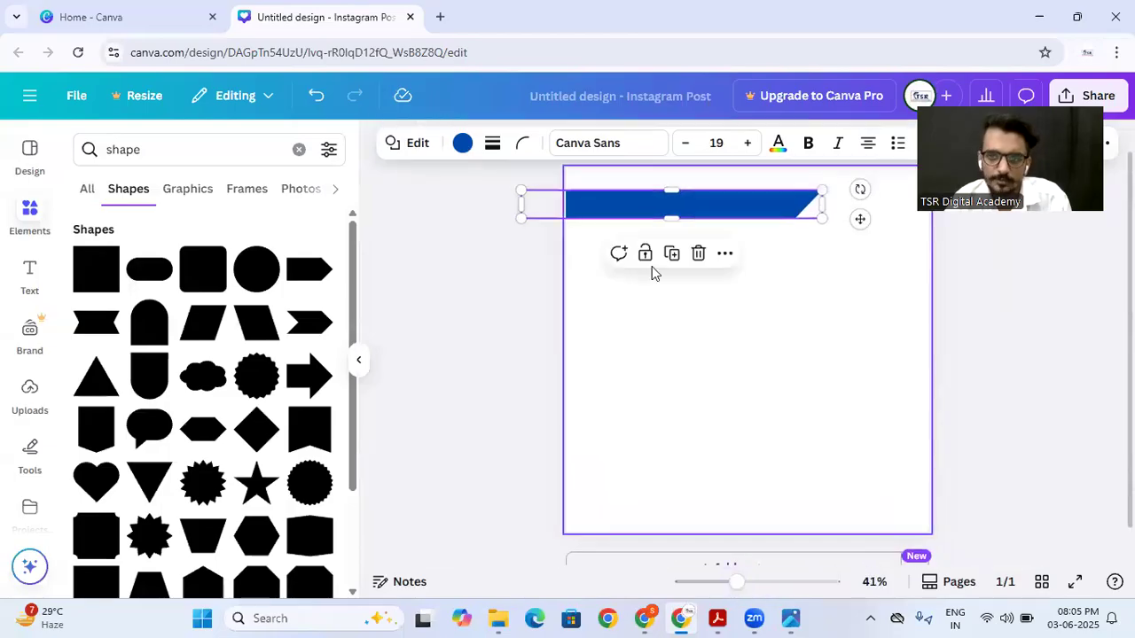
drag(822, 204, 854, 203)
drag(685, 213, 684, 209)
click(607, 298)
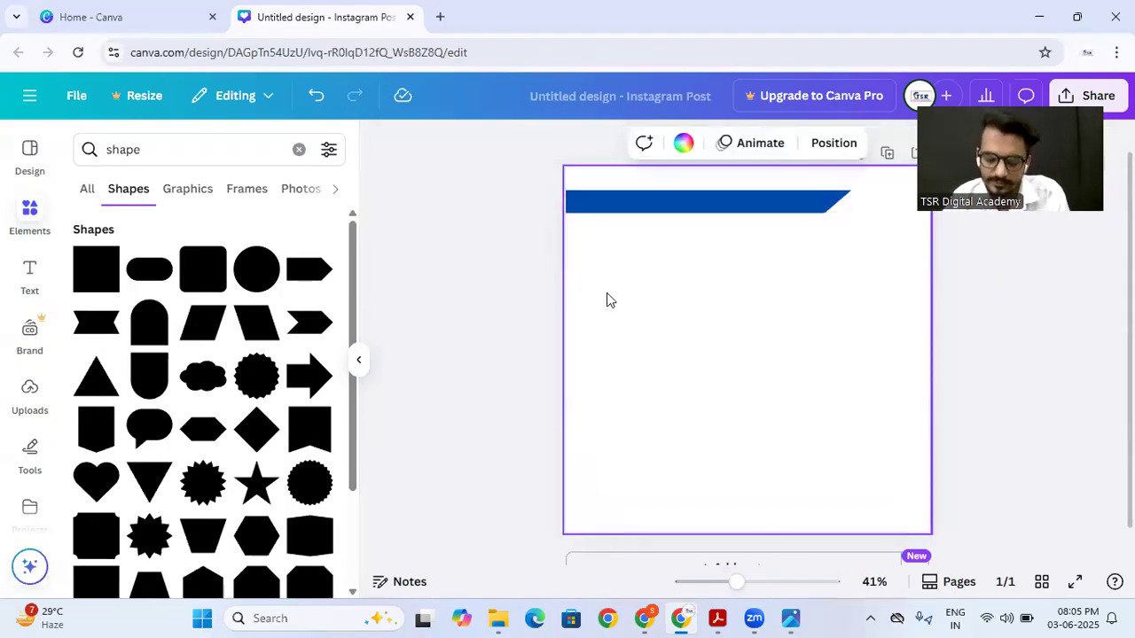
click(648, 195)
click(537, 281)
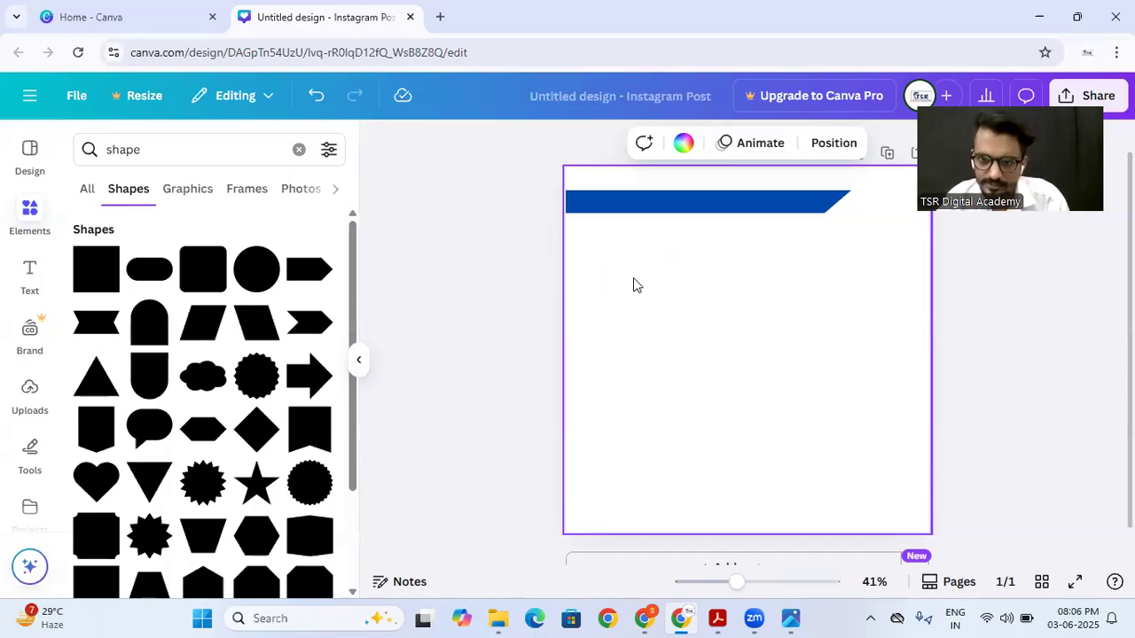
click(631, 204)
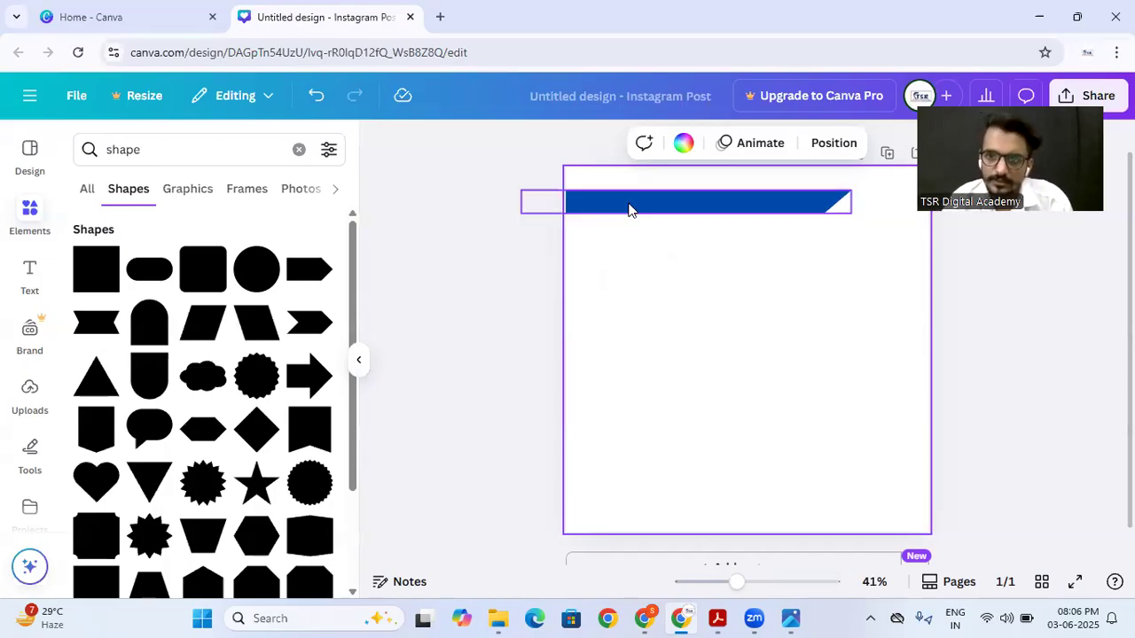
click(590, 332)
click(672, 203)
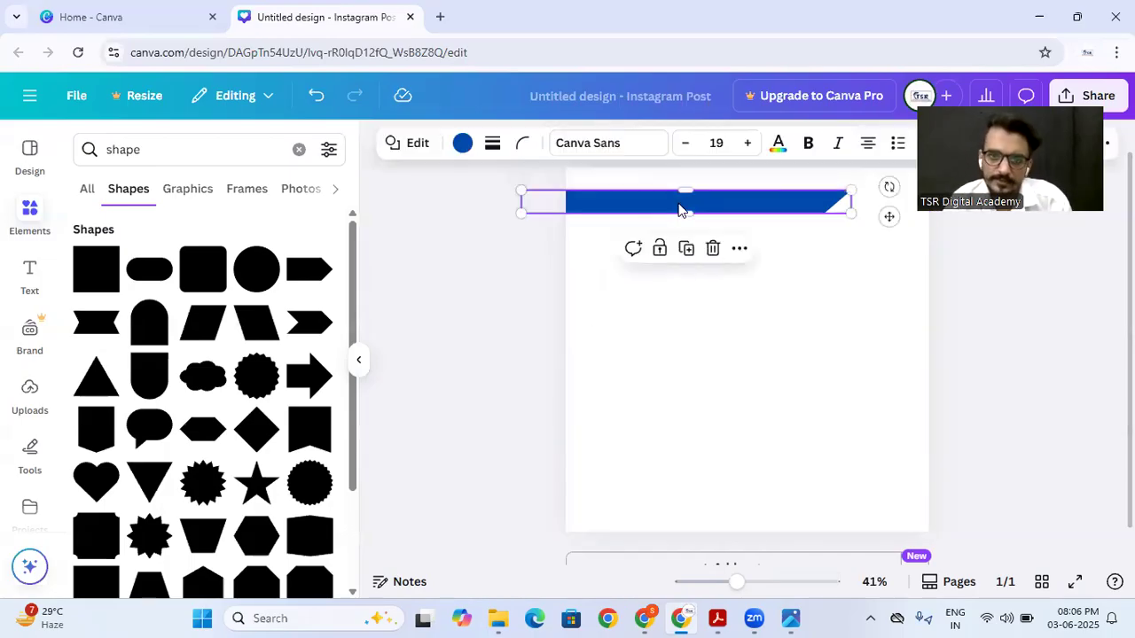
Step: Check the reference poster's banner wording and add a subheading reading "120 Days Digital Marketing Course" to the page
click(790, 618)
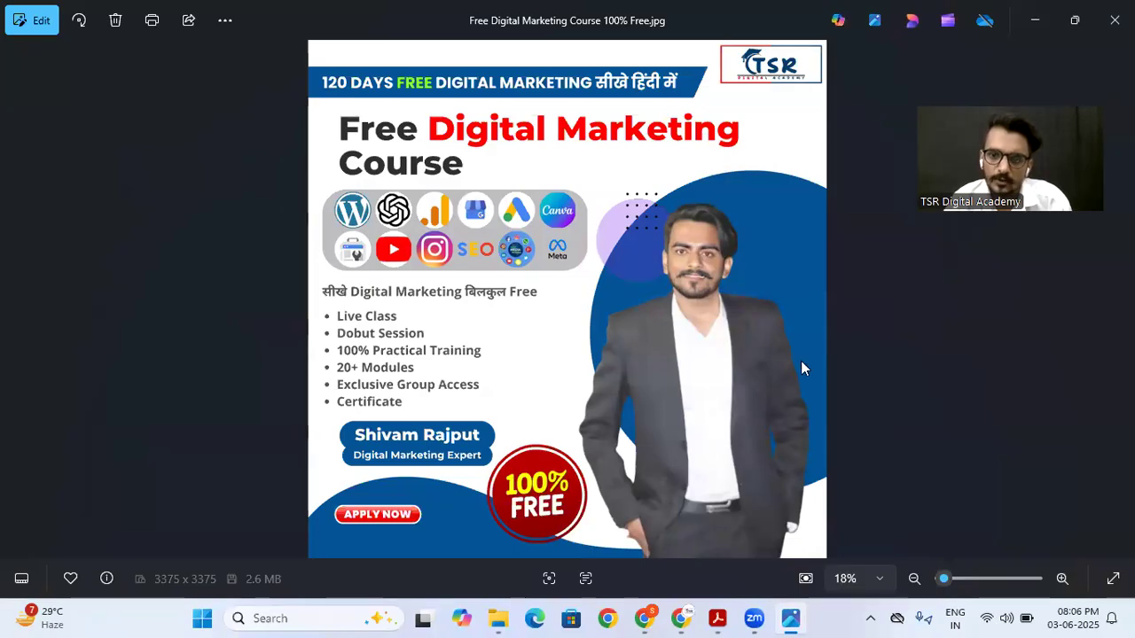
click(680, 618)
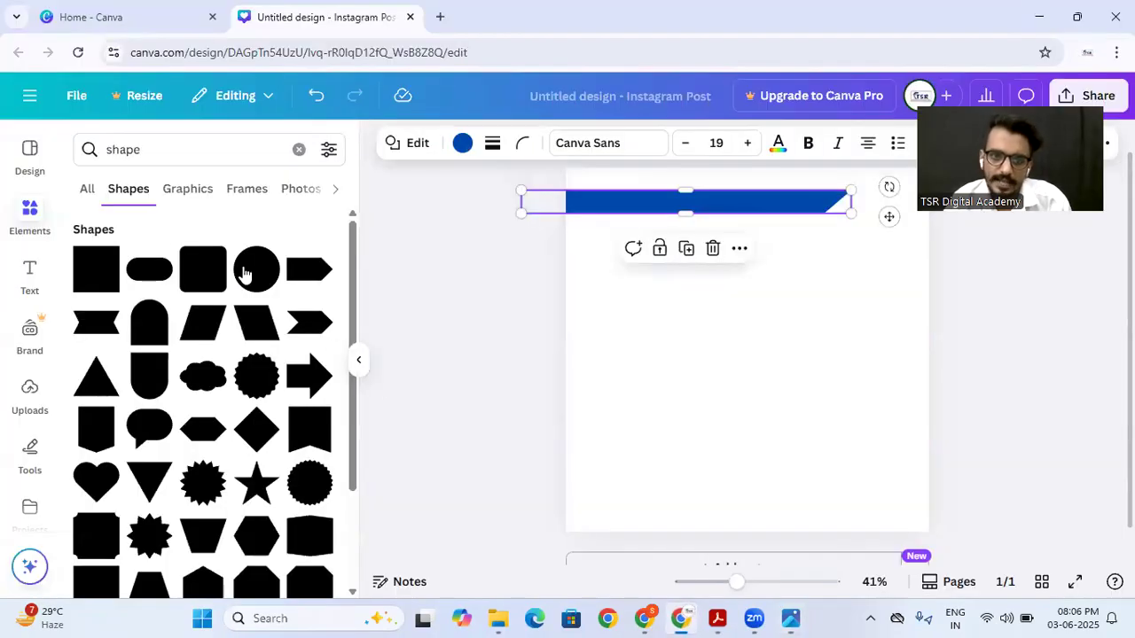
click(26, 275)
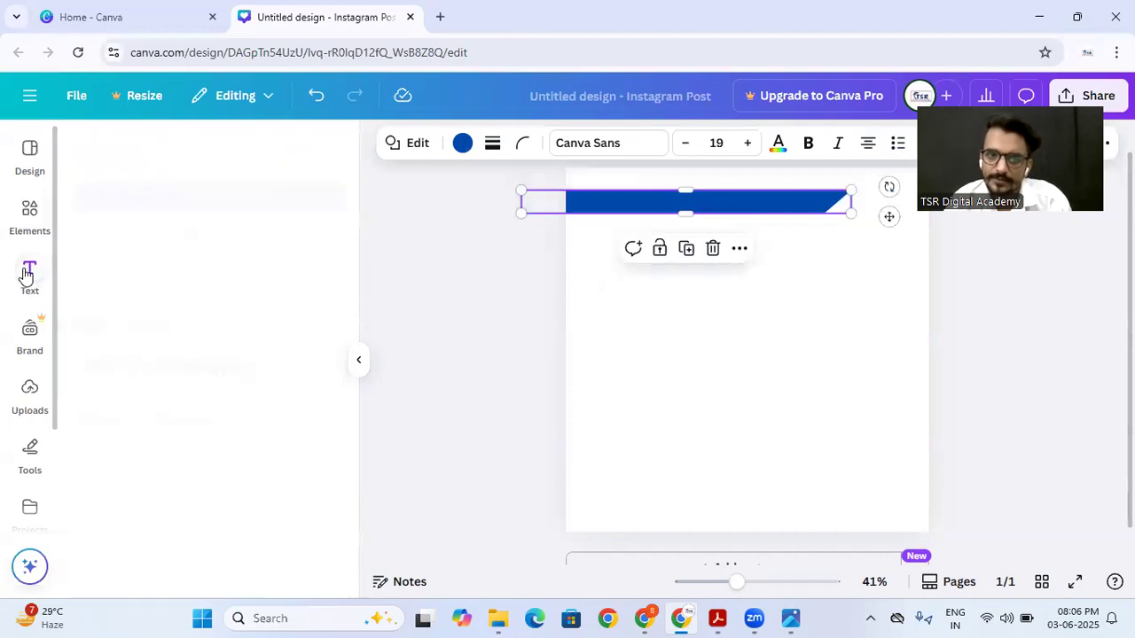
click(151, 424)
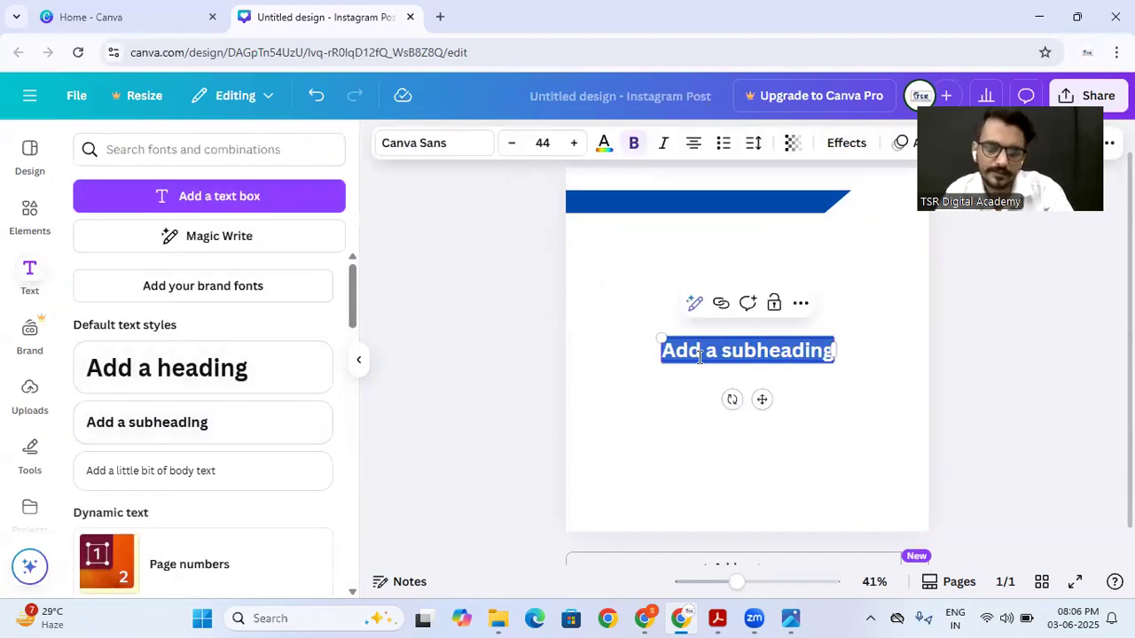
text(!20)
key(BackSpace)
key(BackSpace)
text(2)
key(BackSpace)
key(BackSpace)
text(120 Days Digital Marketing Course)
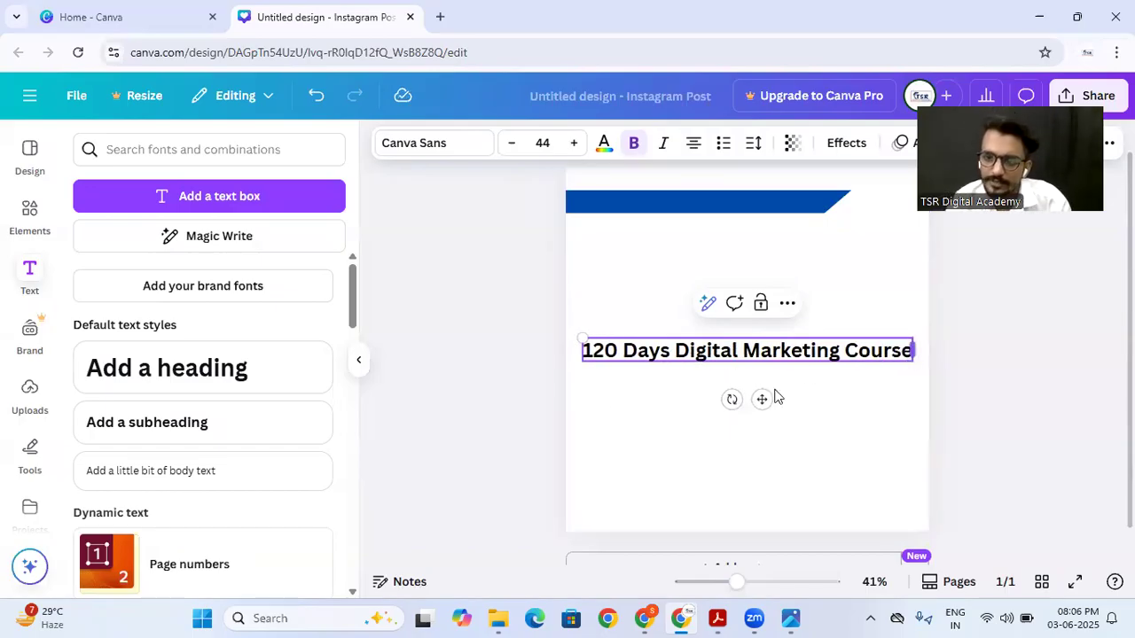
Step: Shrink the subheading to font size 31.8 and place it inside the blue banner
drag(582, 340, 644, 343)
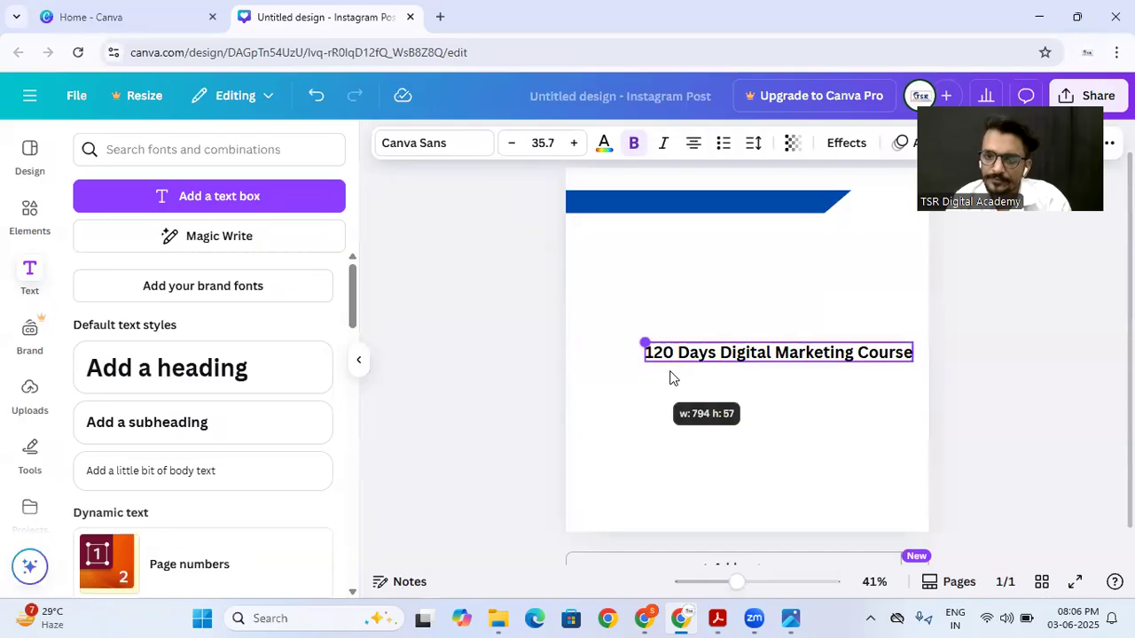
click(723, 363)
drag(722, 363, 646, 204)
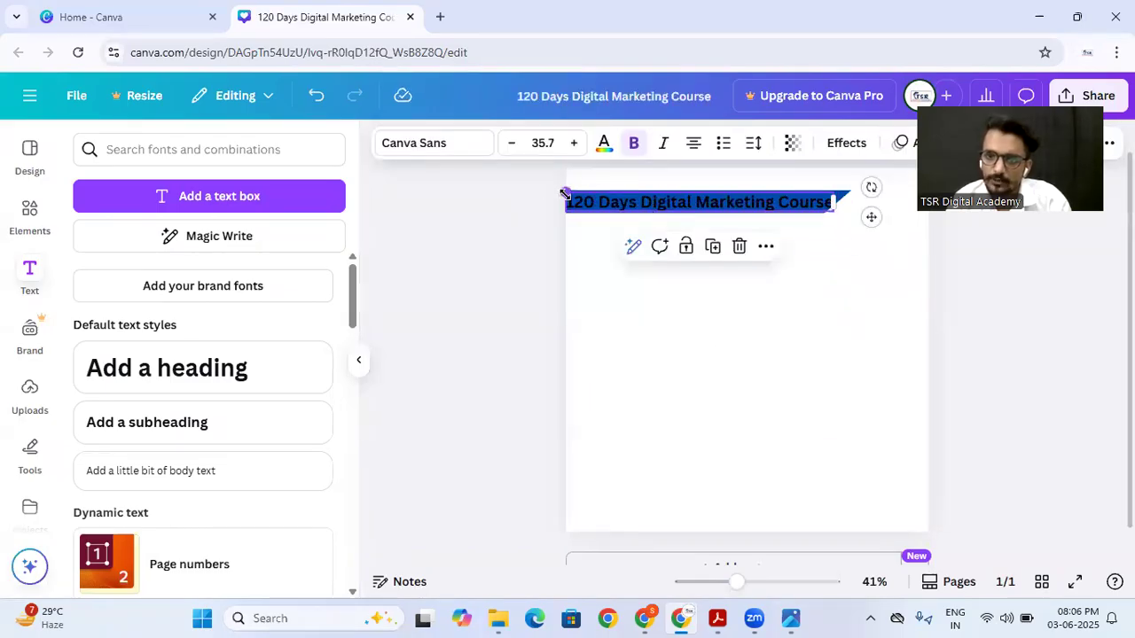
drag(565, 190, 605, 202)
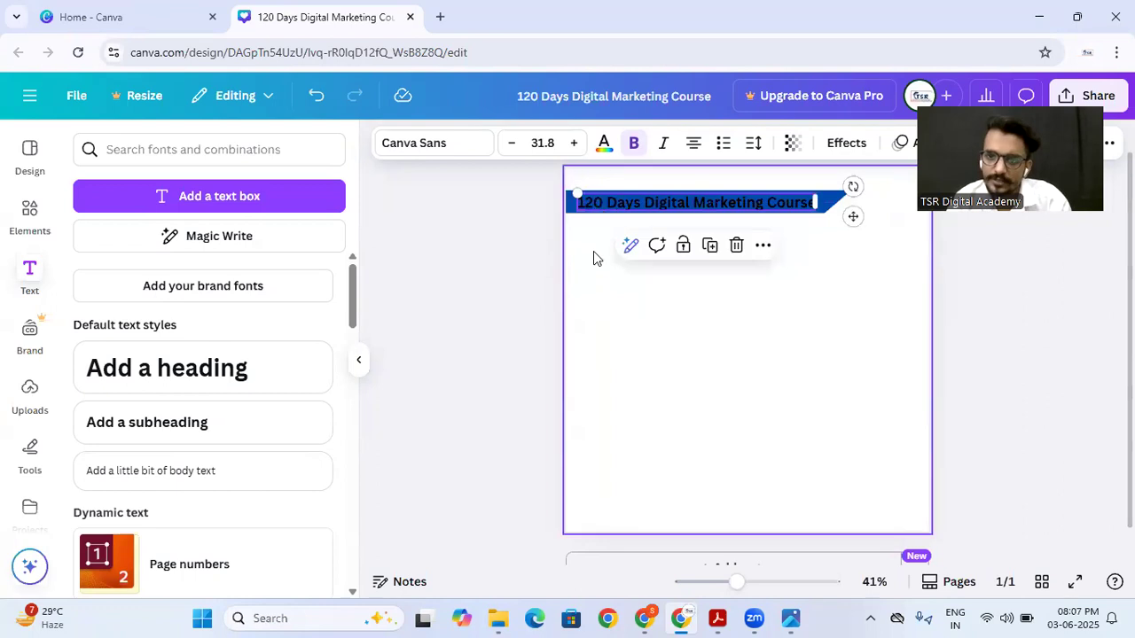
click(596, 232)
Step: Set the banner text's colour to white
click(760, 208)
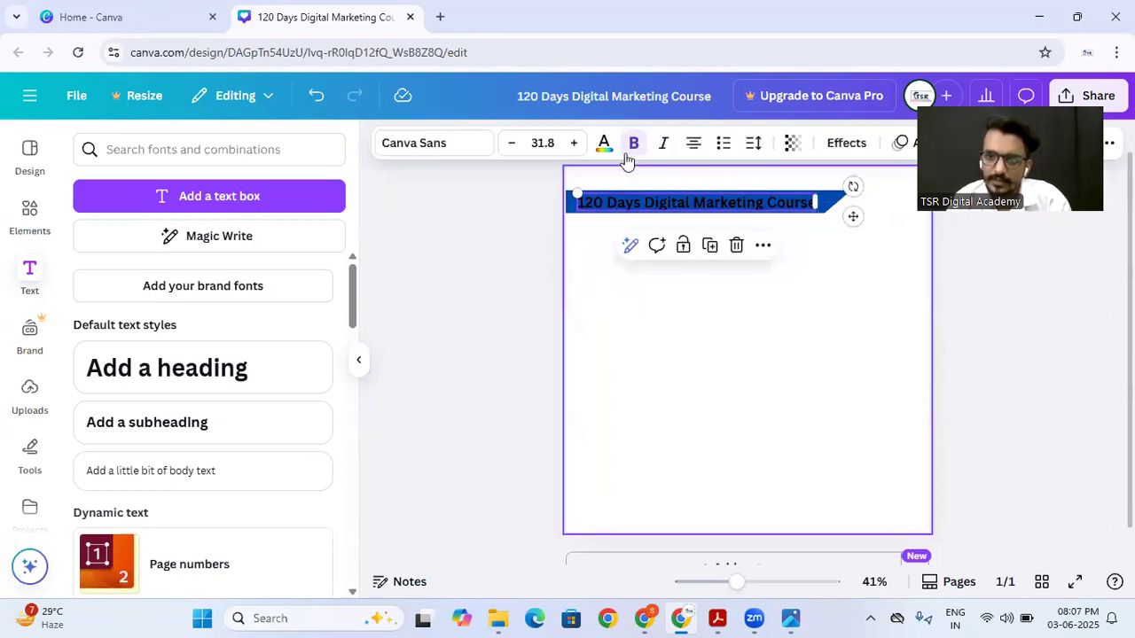
click(605, 143)
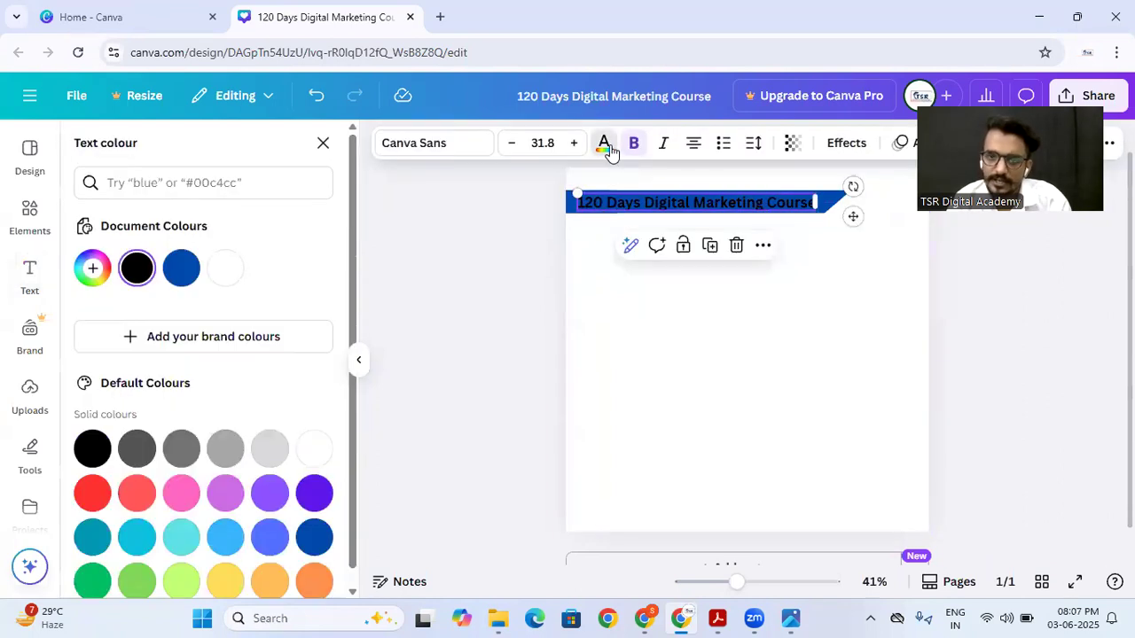
click(224, 266)
click(652, 329)
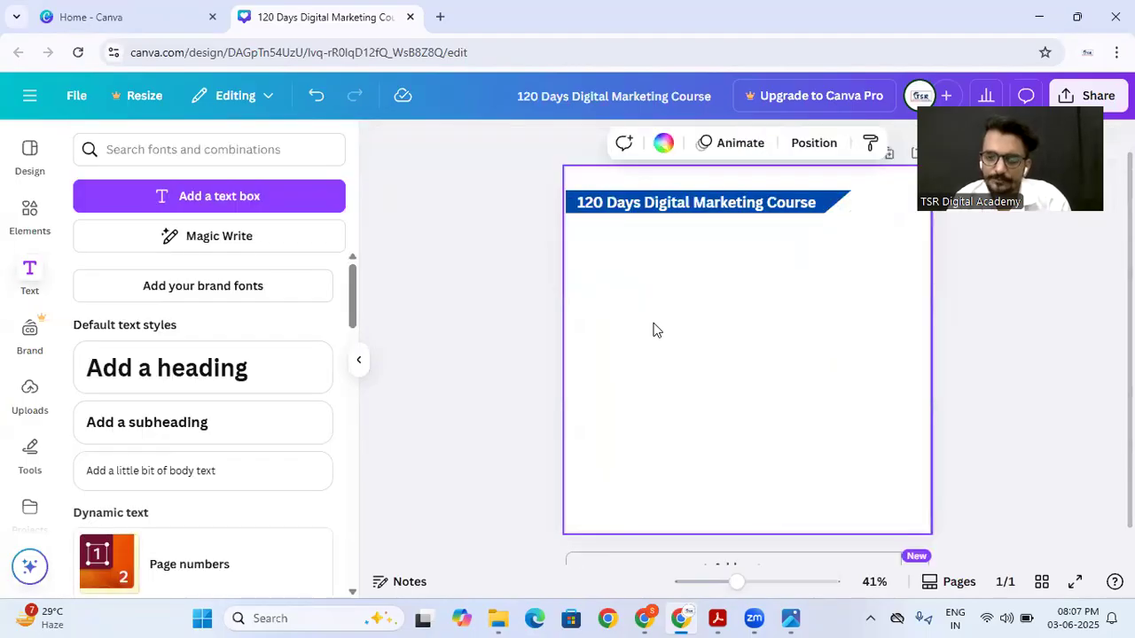
Step: Compare the banner text with the reference poster and recolour only the word "Course" bright red
click(790, 618)
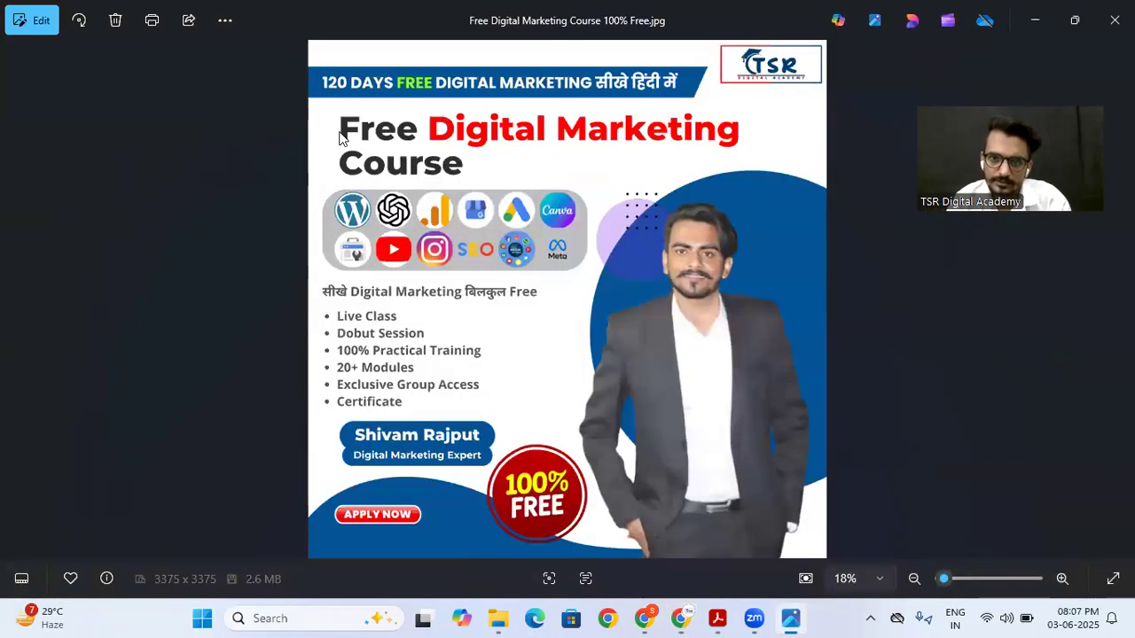
scroll(446, 197, up, 2)
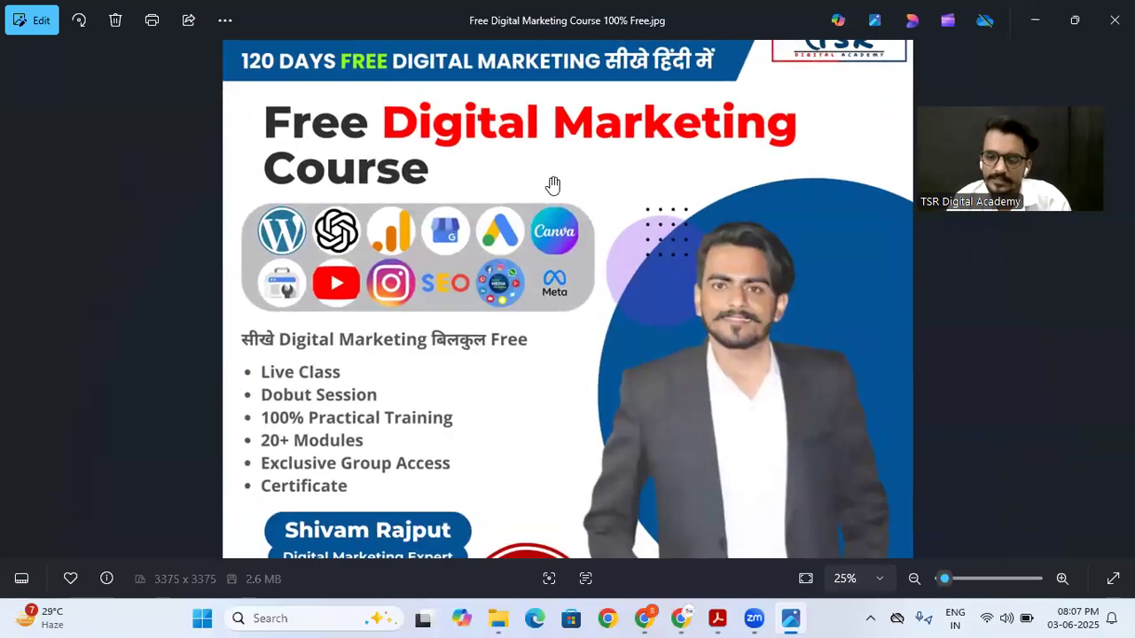
click(682, 618)
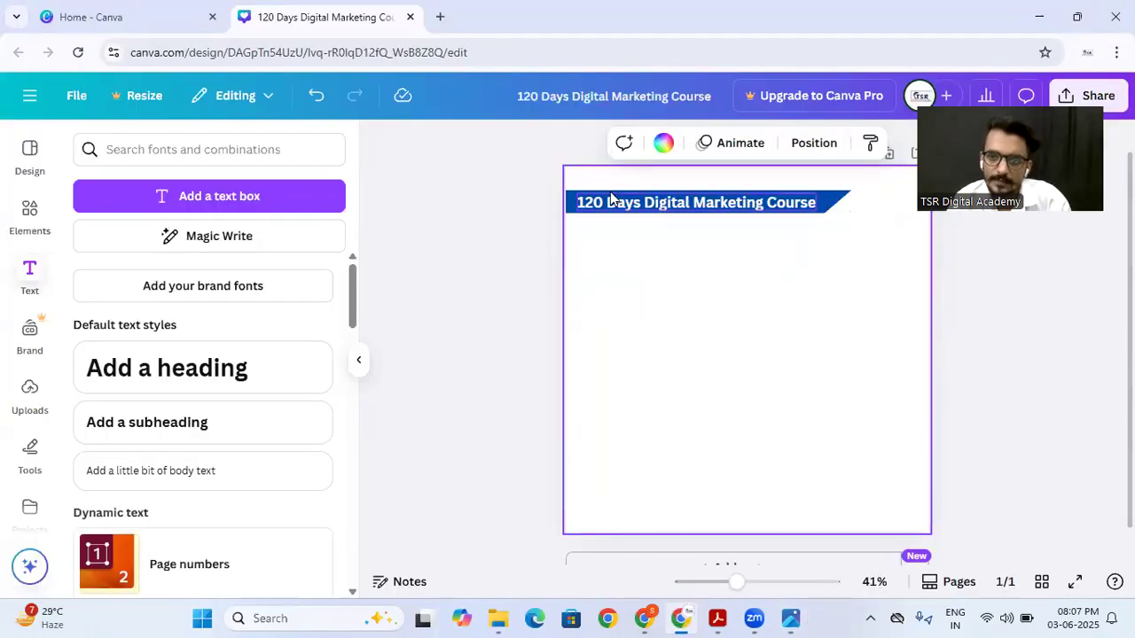
double_click(696, 206)
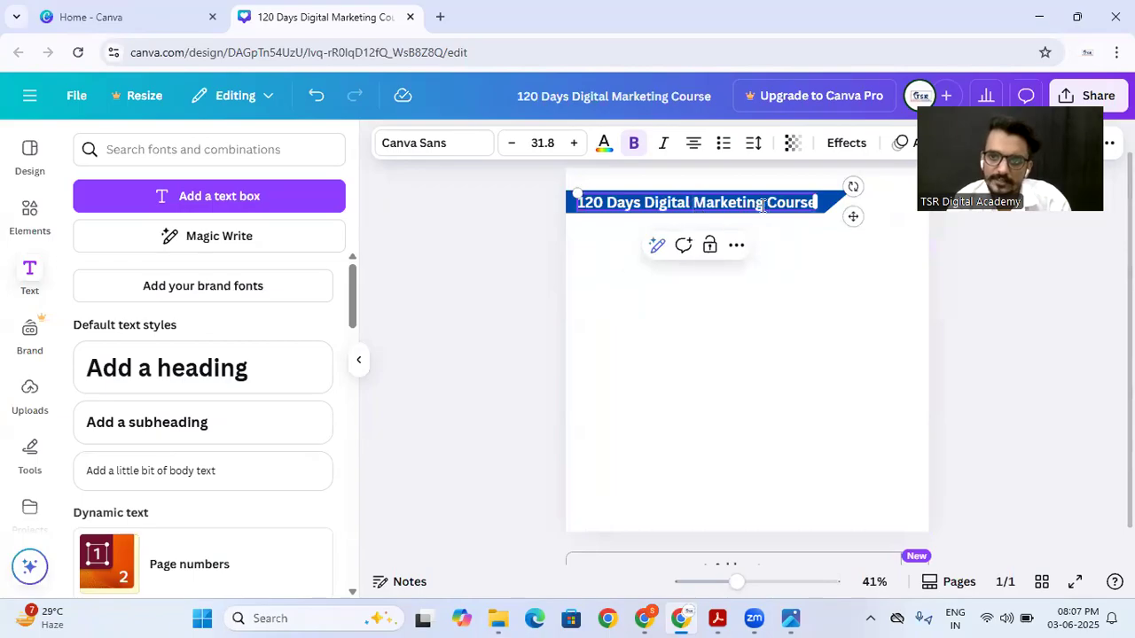
click(788, 239)
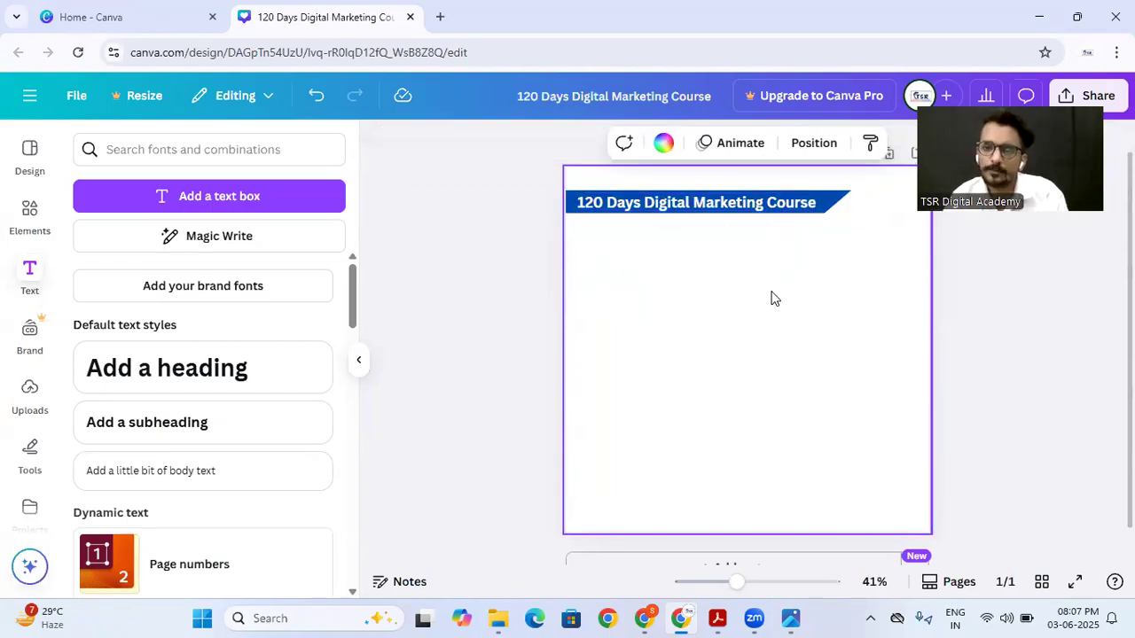
double_click(768, 209)
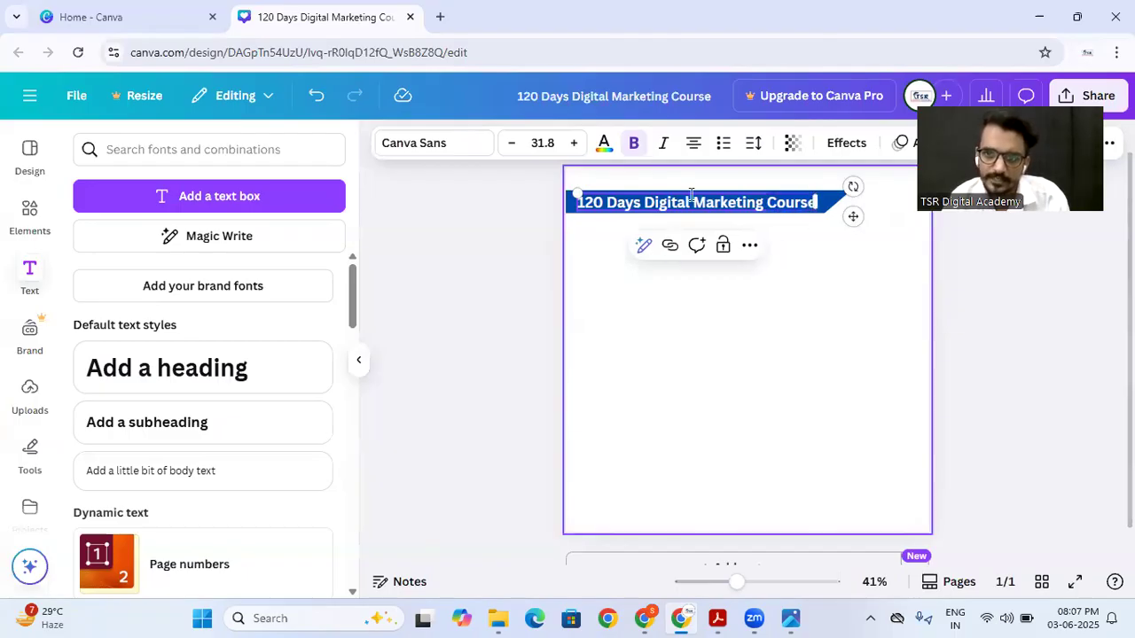
click(603, 145)
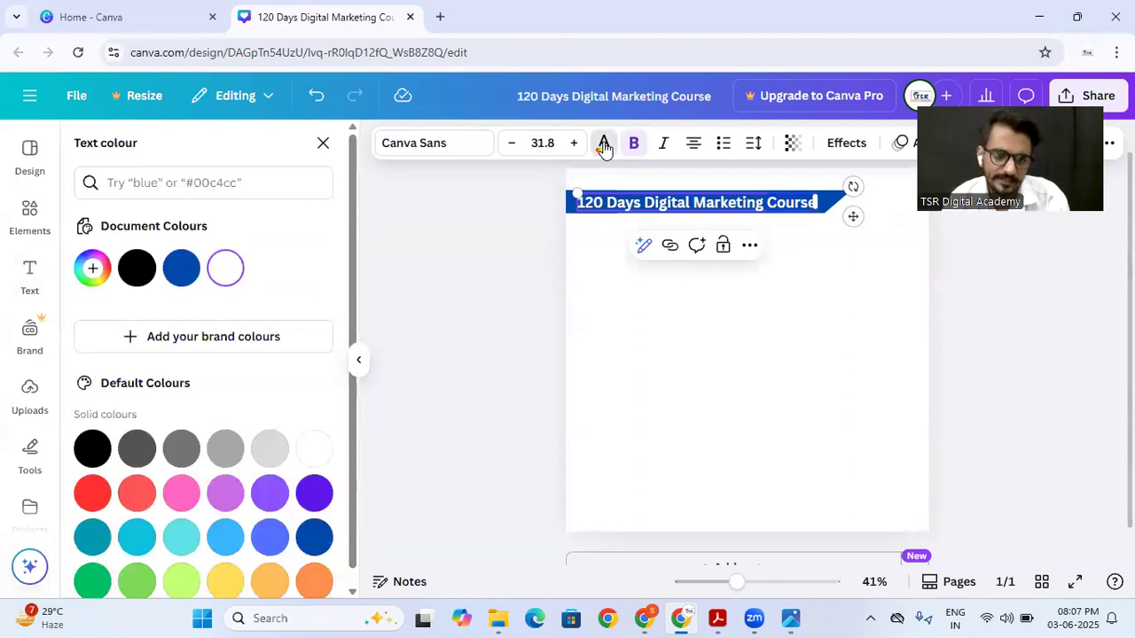
scroll(218, 327, down, 1)
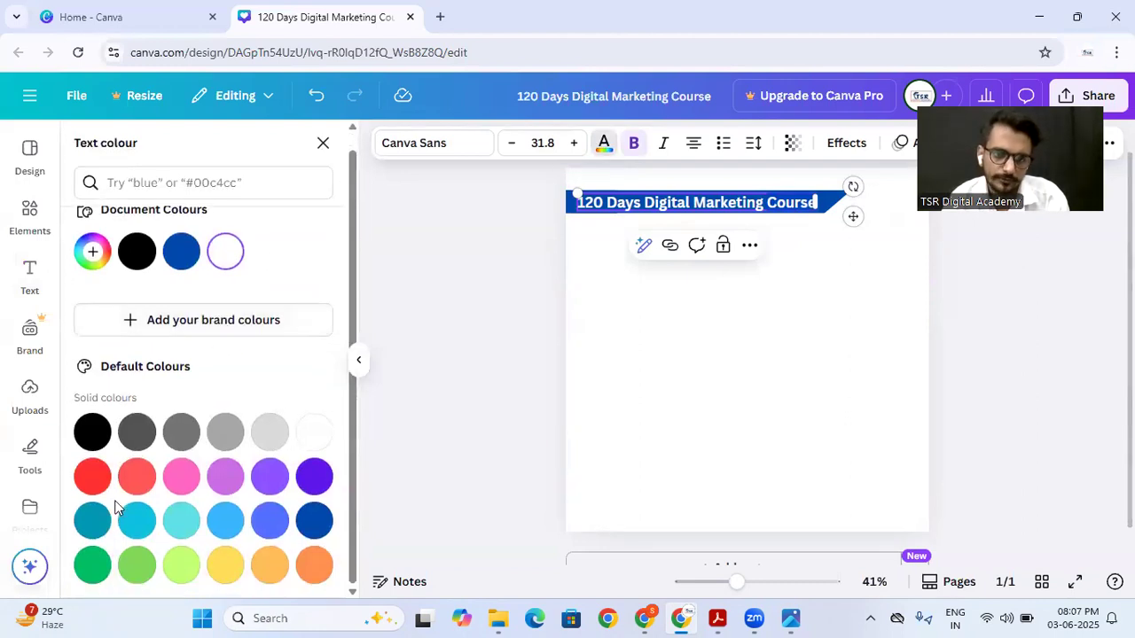
click(92, 478)
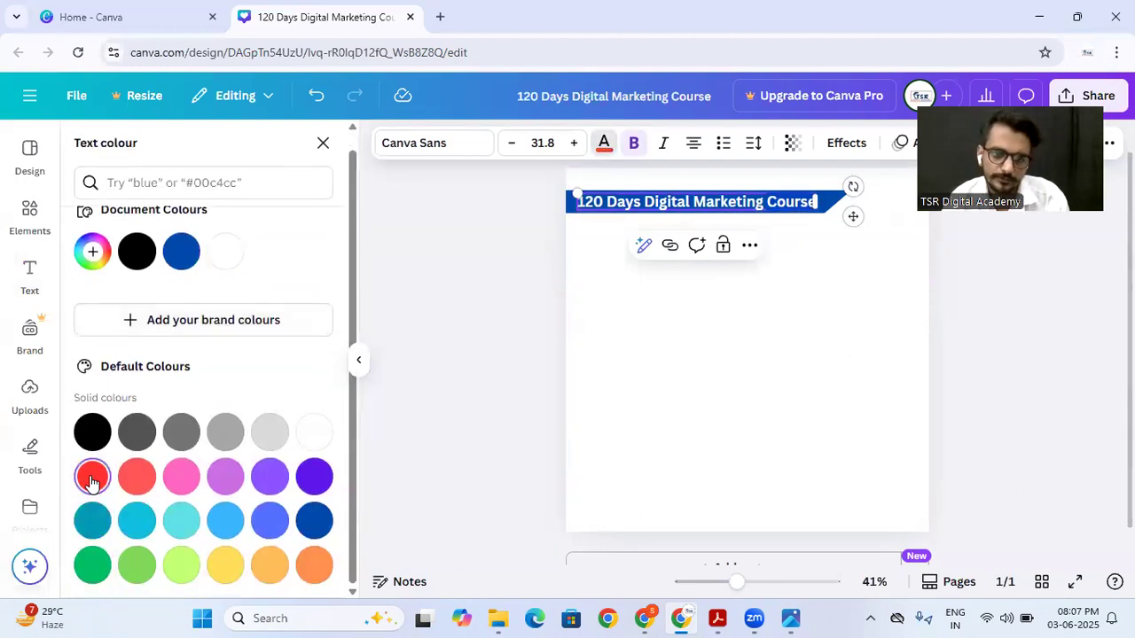
click(593, 337)
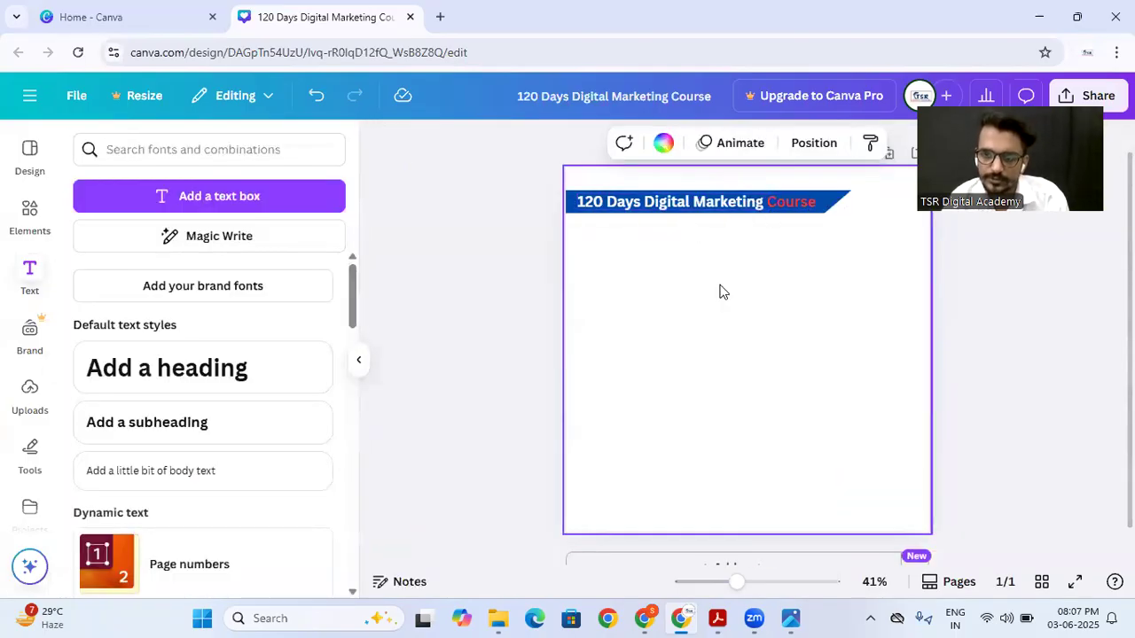
Step: Check the reference poster's title and add a heading reading "Free Digital Marketing Course"
click(790, 618)
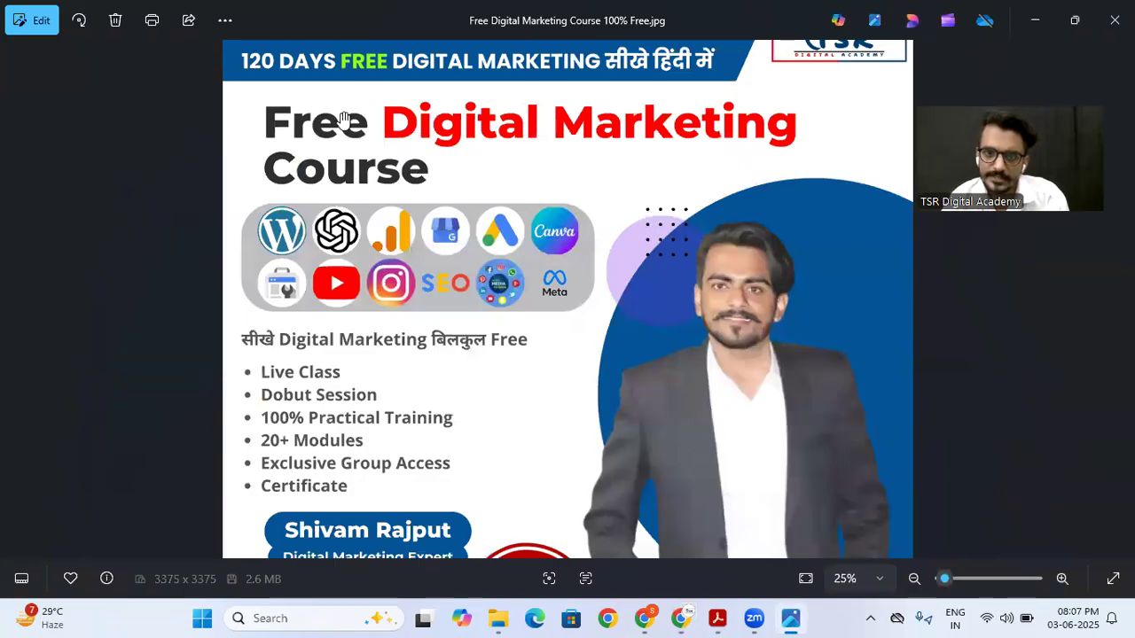
mouse_move(681, 618)
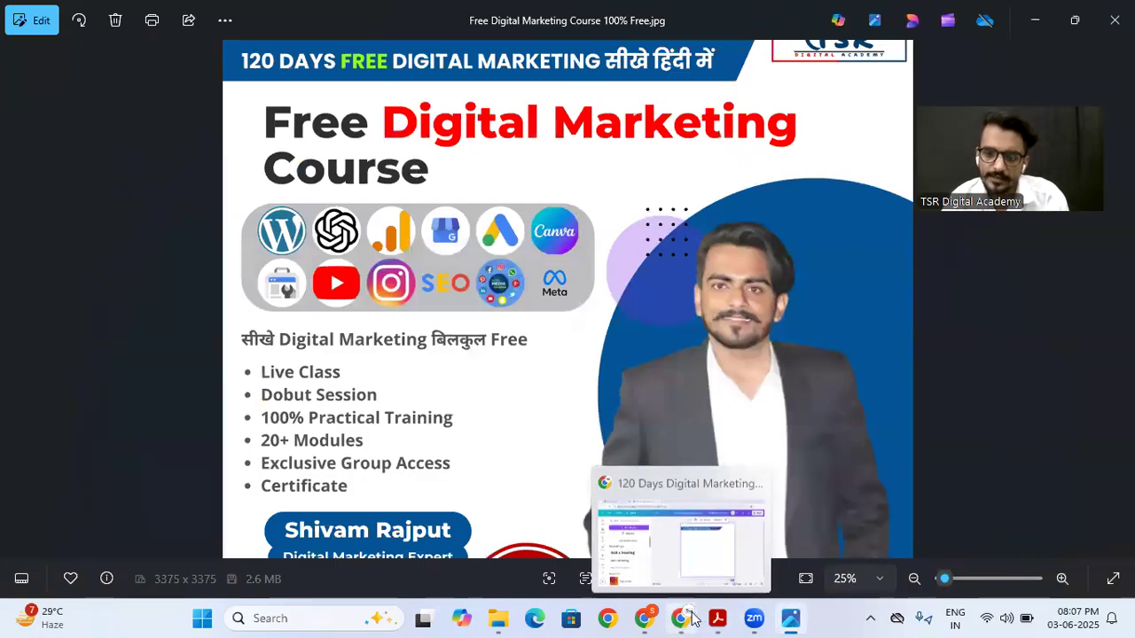
click(683, 532)
click(179, 369)
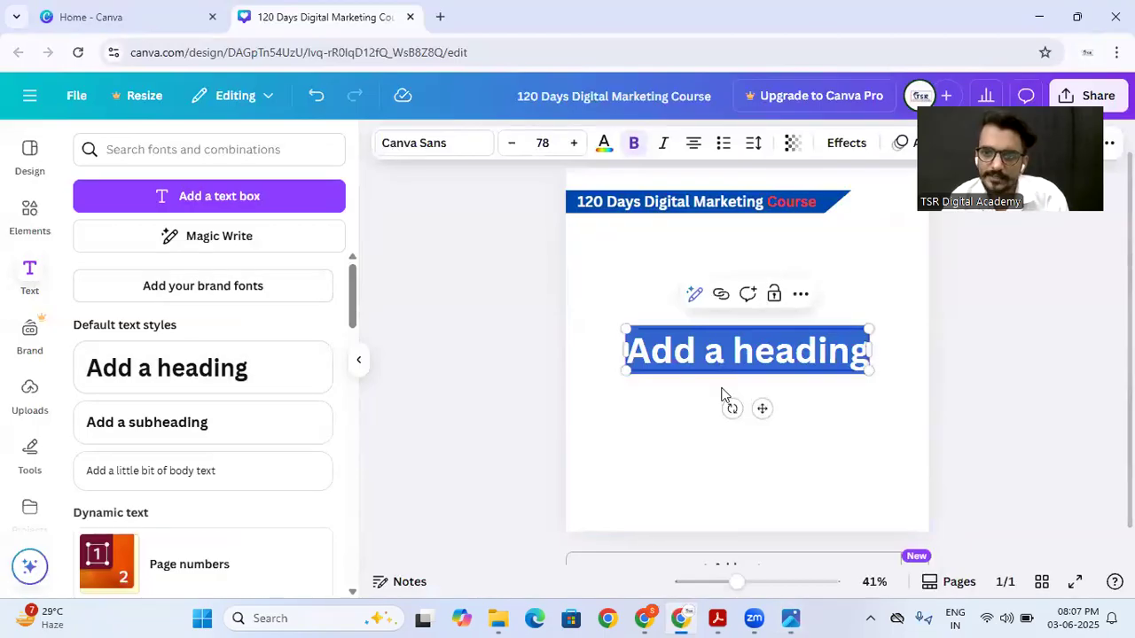
text(Free)
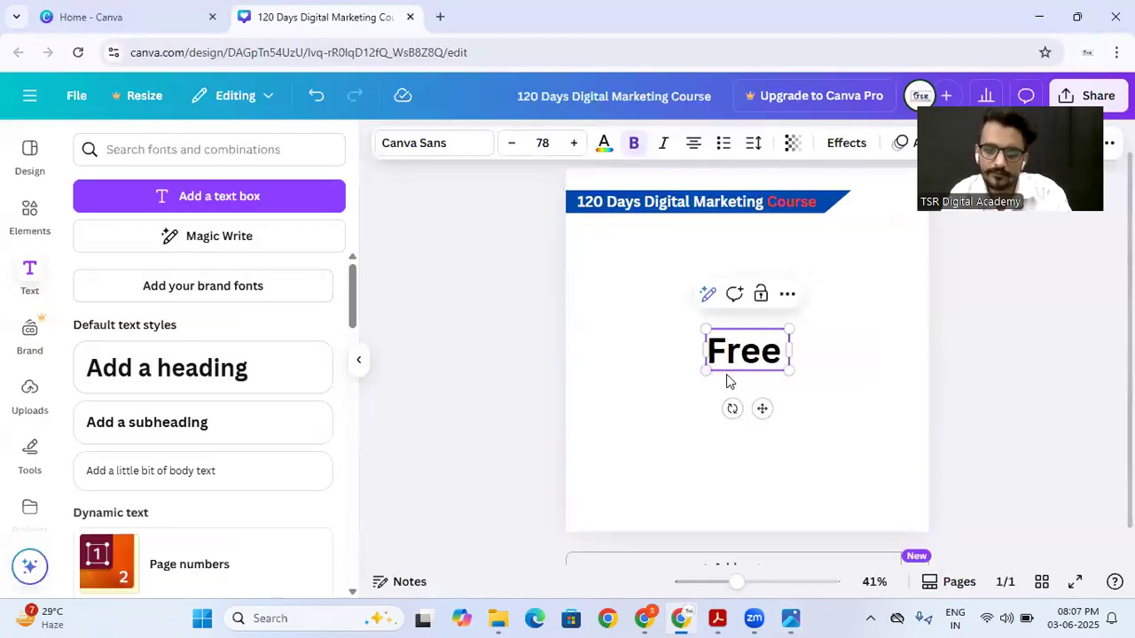
text( Digital M)
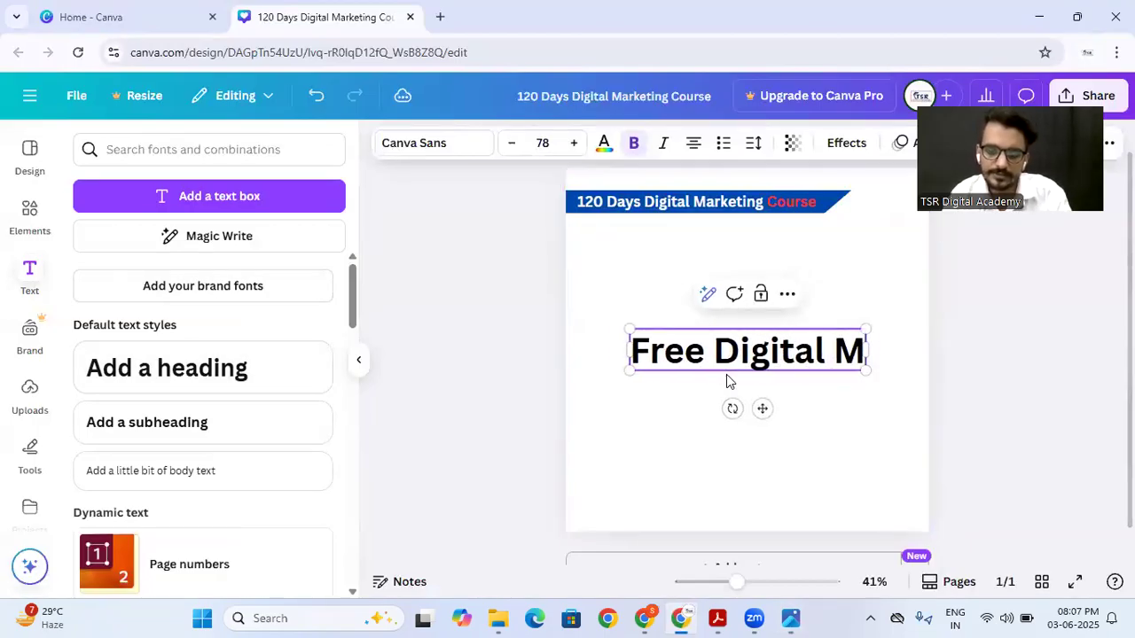
text(arketing Course)
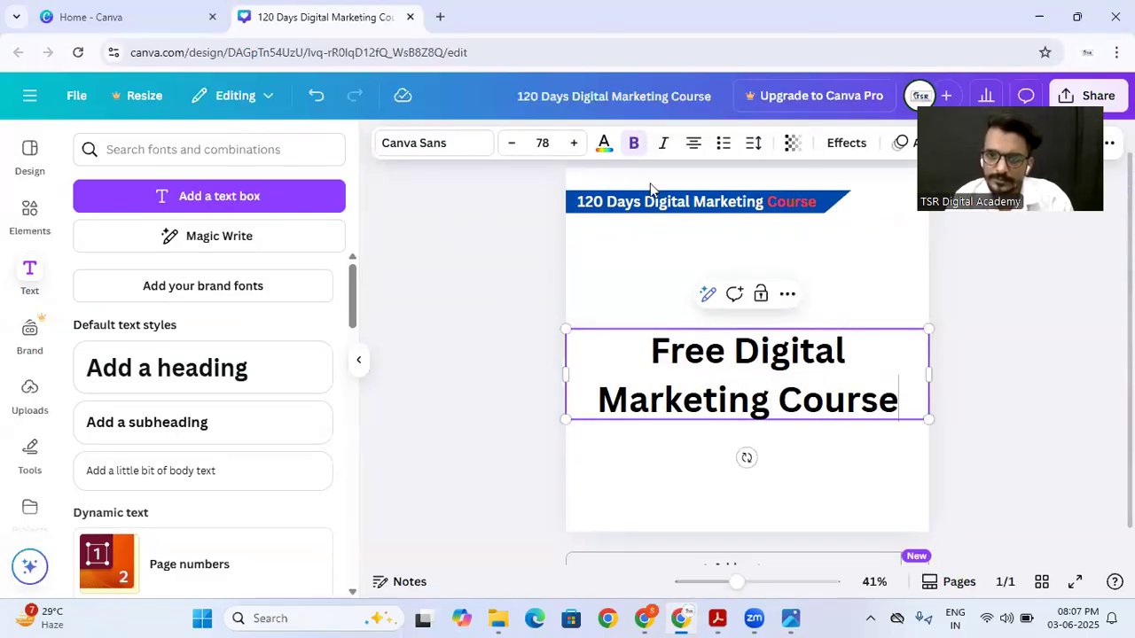
Step: Left-align the heading, move it just below the banner, and scale it down to font size 67.7
click(689, 149)
click(443, 472)
drag(692, 368, 697, 267)
drag(938, 316, 893, 303)
click(488, 390)
click(679, 299)
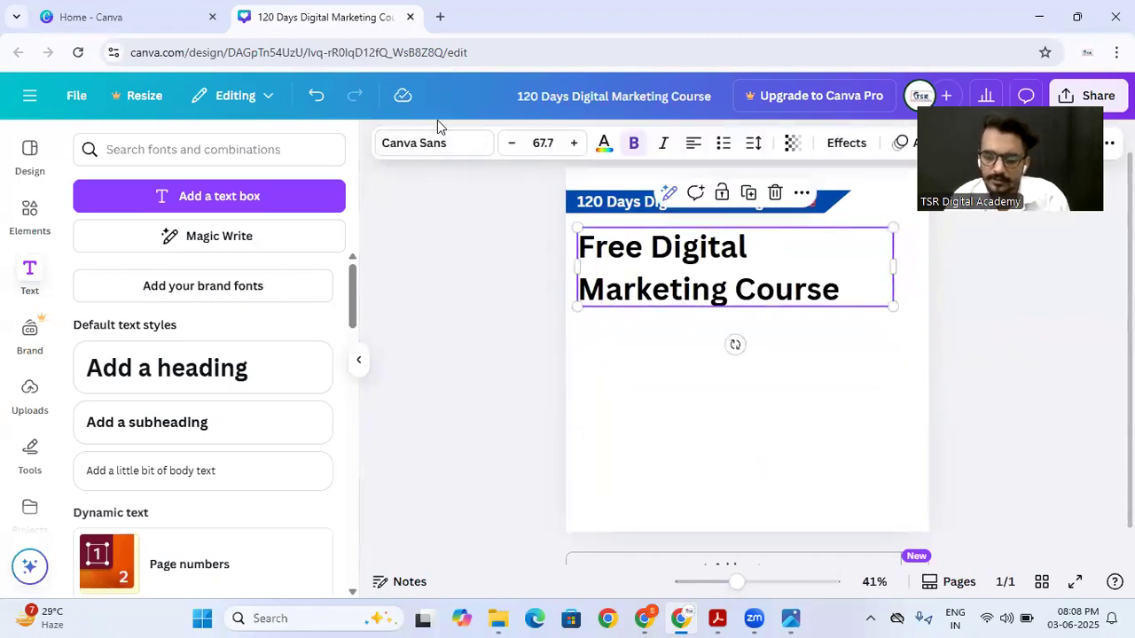
Step: Change the heading's font to TT Norms
click(430, 155)
scroll(178, 399, down, 2)
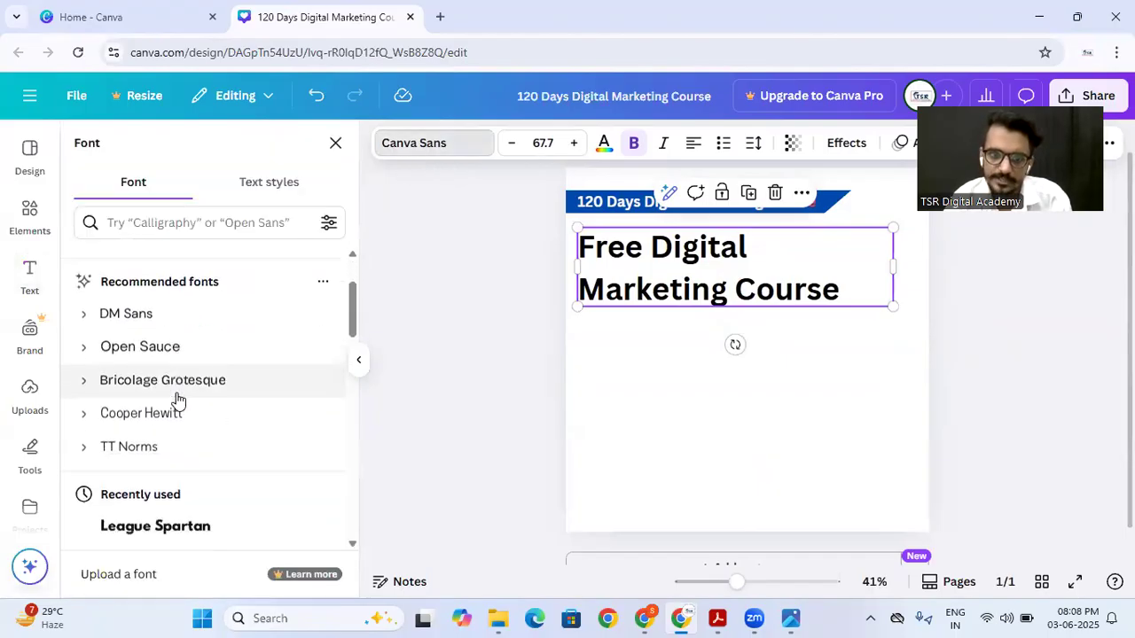
click(147, 376)
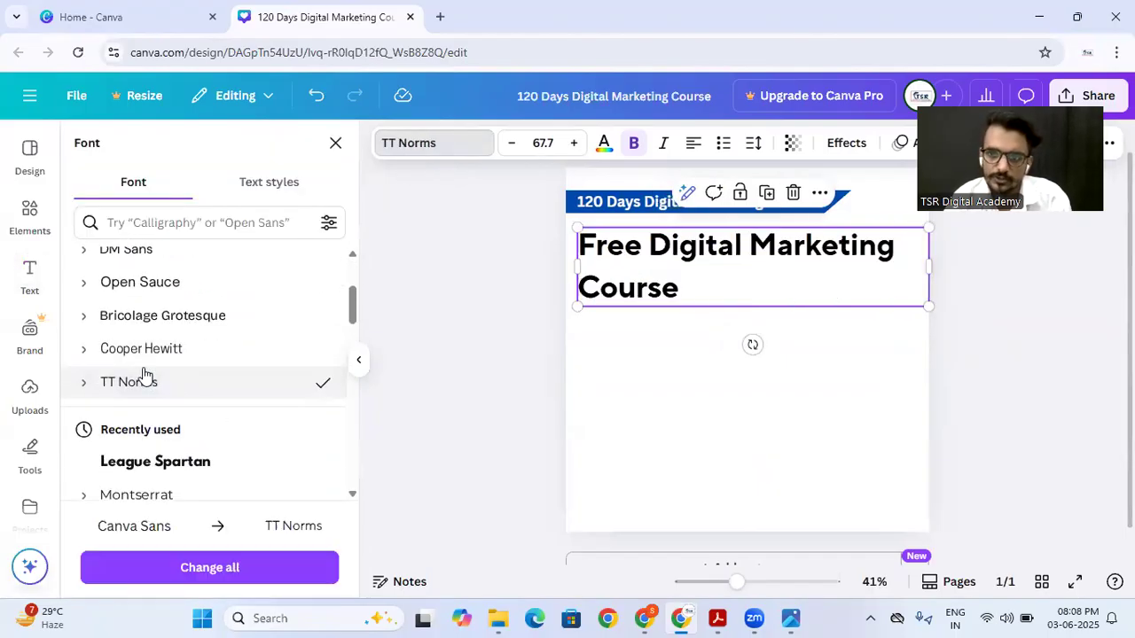
click(468, 338)
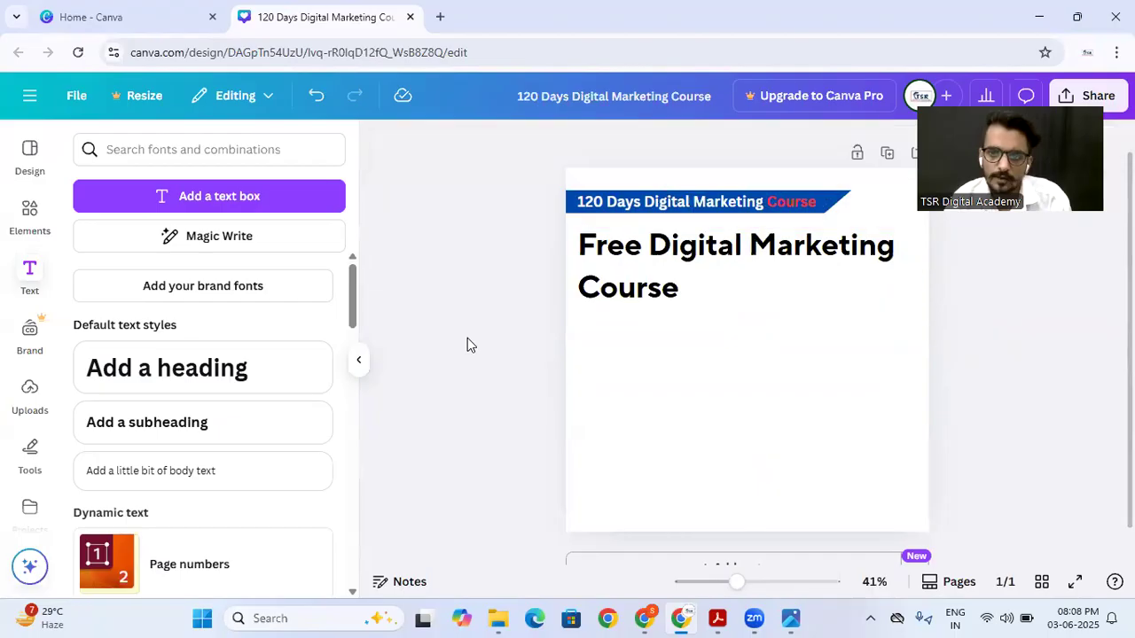
Step: Check the reference poster's title and recolour only the words "Digital Marketing" in the heading bright red (#ff3131)
click(780, 243)
click(791, 618)
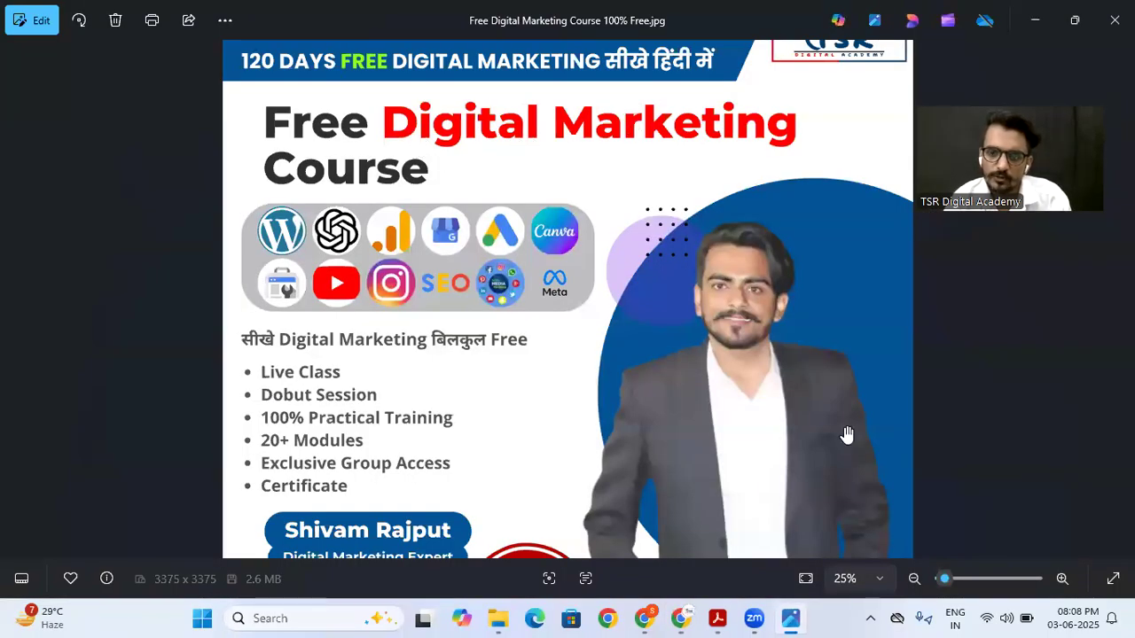
click(680, 618)
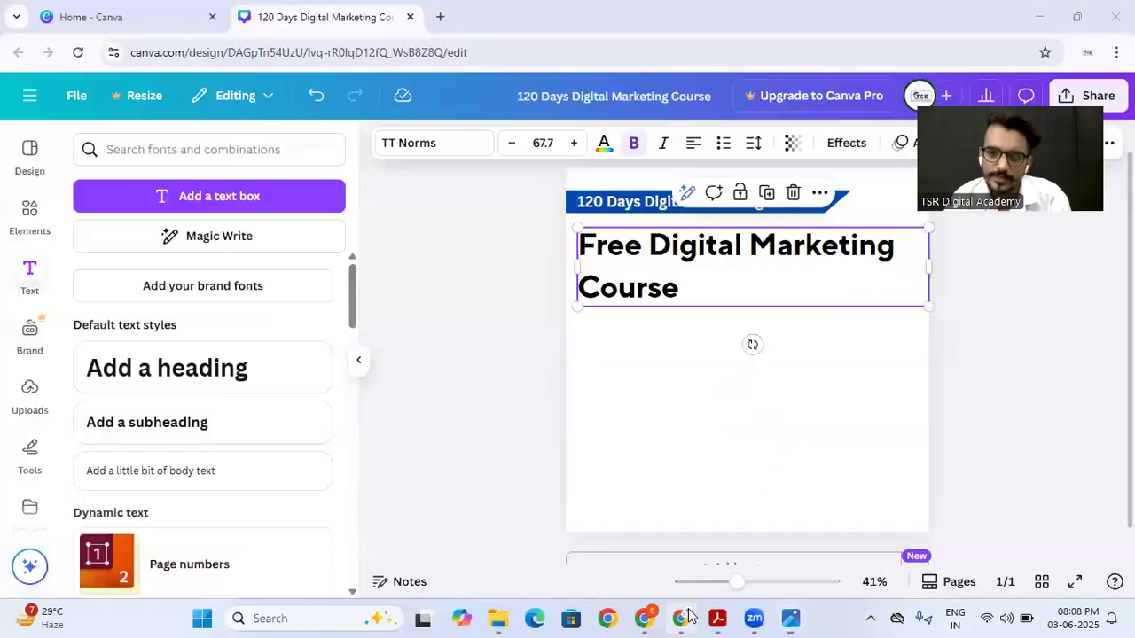
click(649, 243)
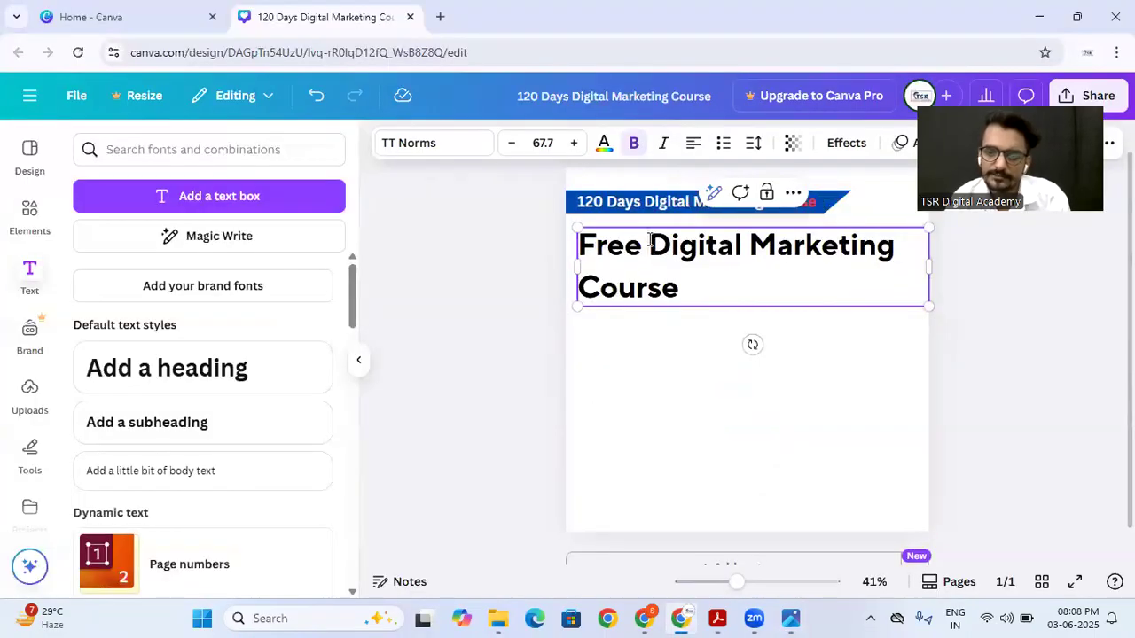
key(shift+Right)
key(shift+Right)
key(shift+Right)
key(shift+Right)
key(shift+Right)
key(shift+Right)
key(shift+Right)
key(shift+Right)
key(shift+Right)
key(shift+Right)
key(shift+Right)
key(shift+Right)
key(shift+Right)
key(shift+Right)
key(shift+Right)
key(shift+Right)
key(shift+Right)
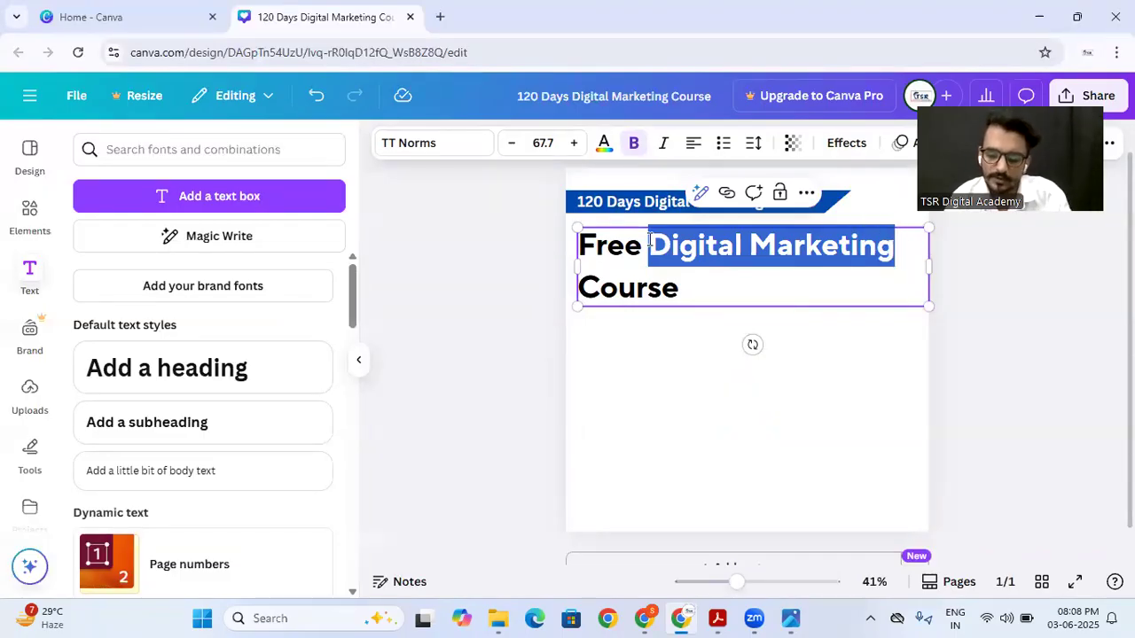
key(shift+Left)
key(shift+Left)
key(shift+Left)
key(shift+Left)
key(shift+Left)
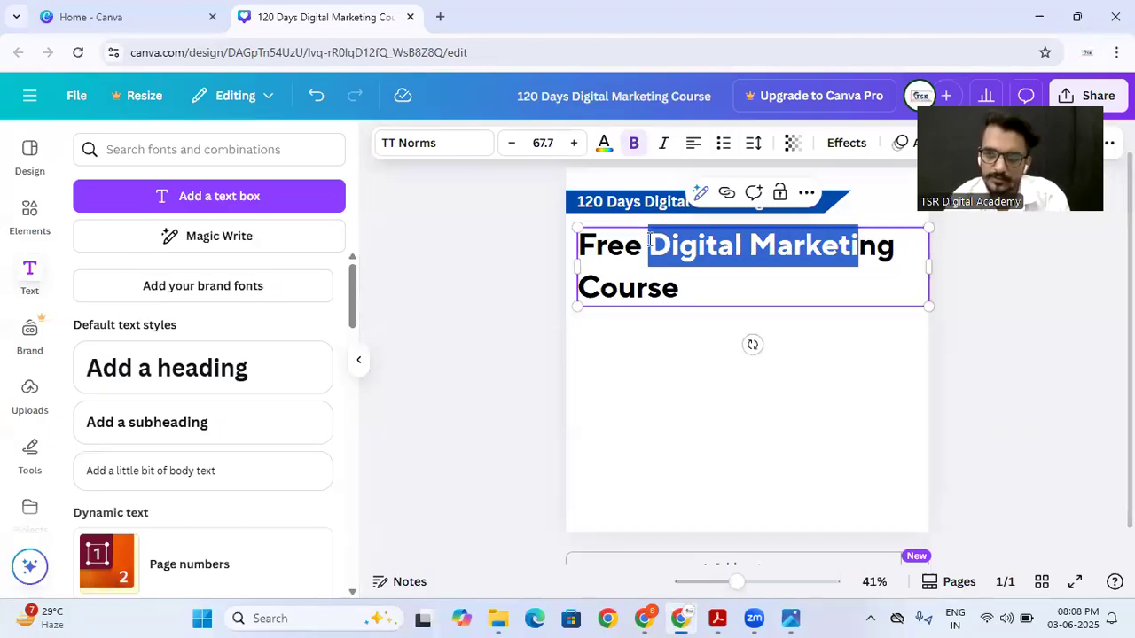
key(shift+Right)
key(shift+Right)
key(shift+Right)
key(shift+Right)
key(shift+Right)
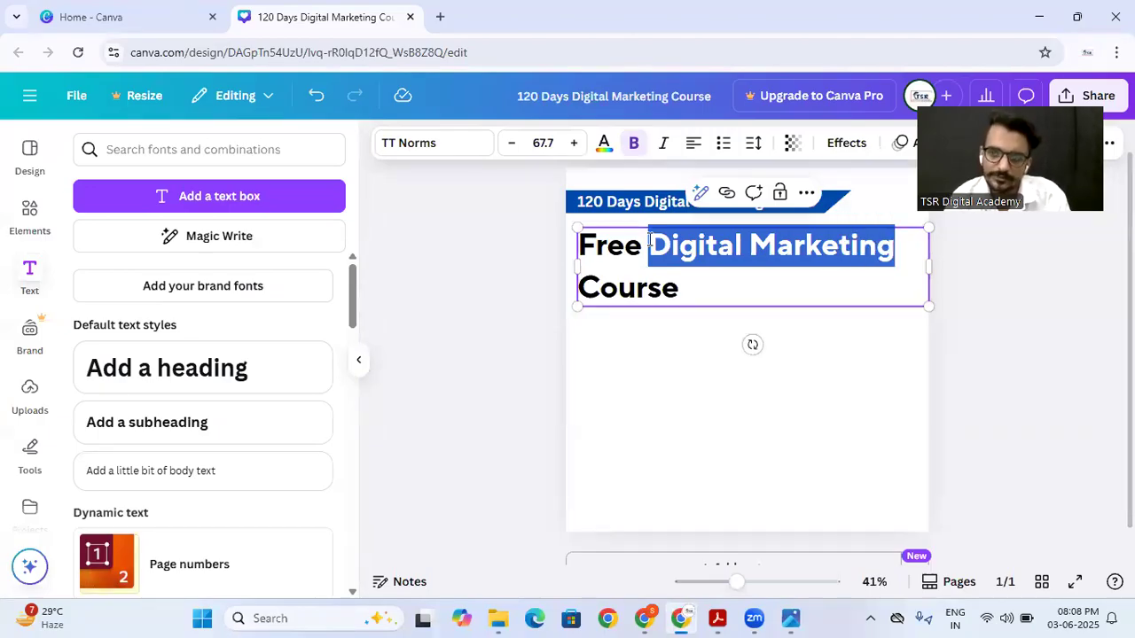
click(604, 145)
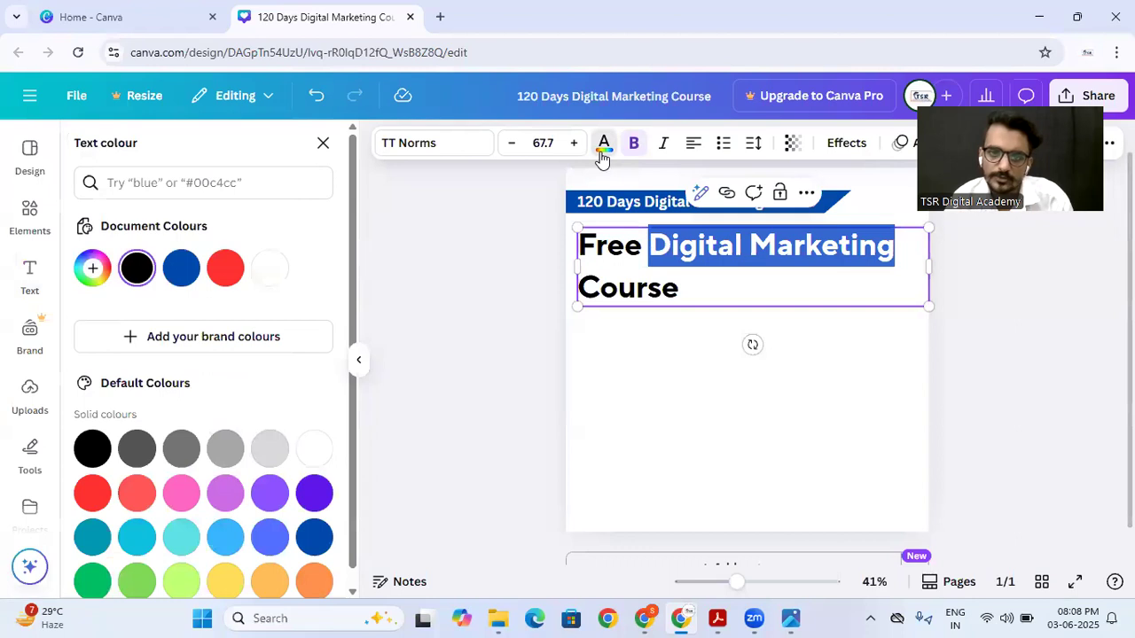
click(224, 269)
click(473, 290)
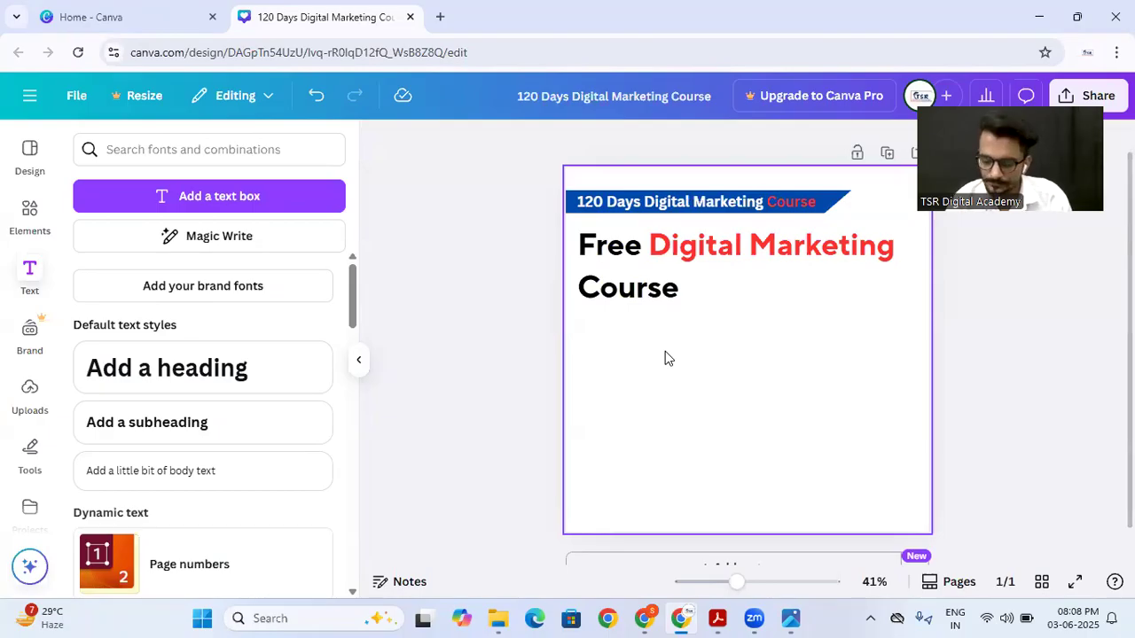
Step: Browse the text effect styles for the heading and apply the Shadow effect
click(644, 263)
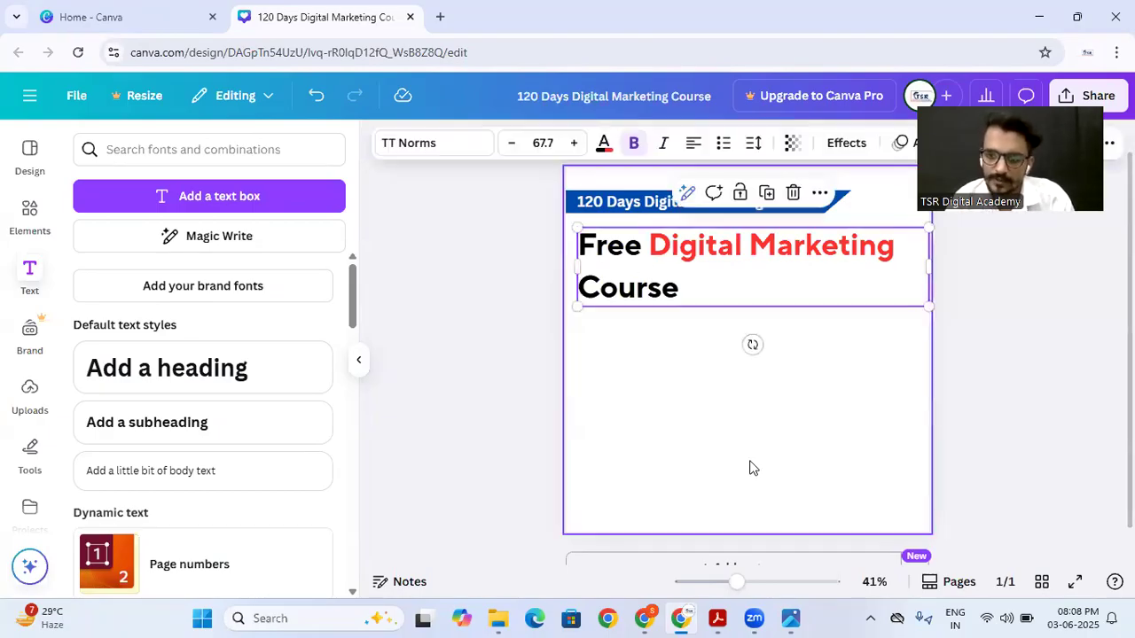
click(655, 333)
click(645, 254)
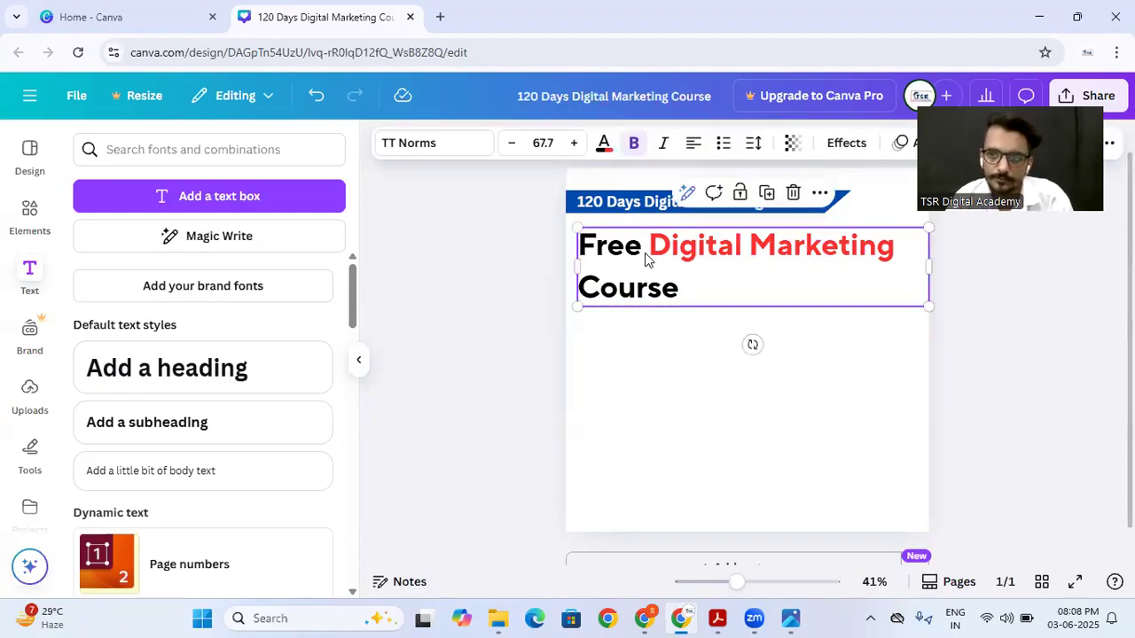
click(843, 145)
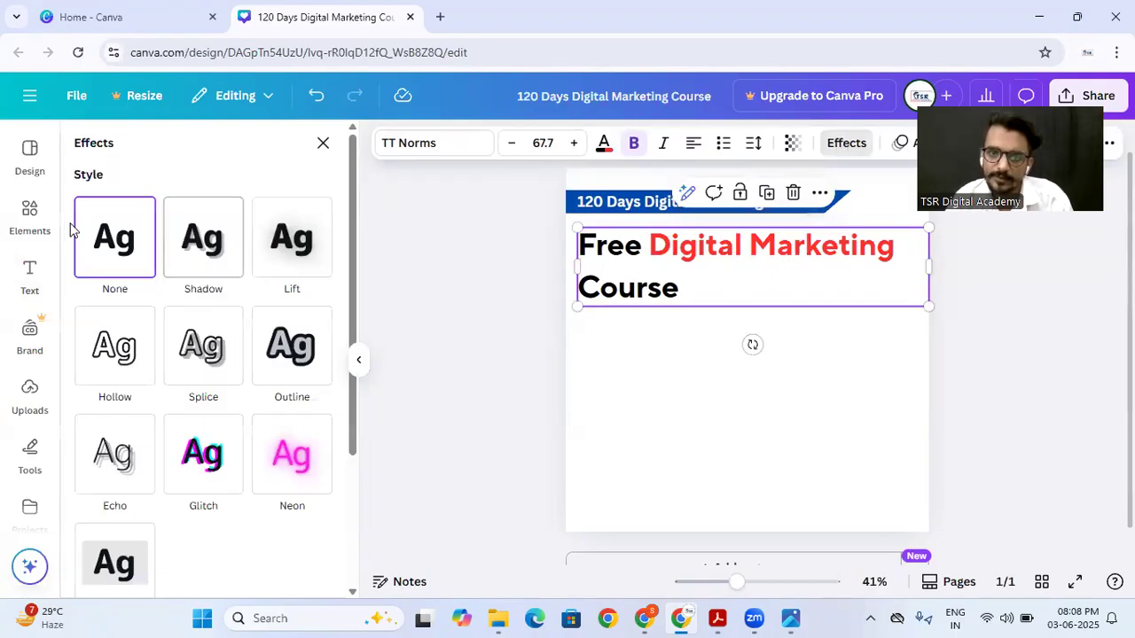
scroll(203, 251, down, 3)
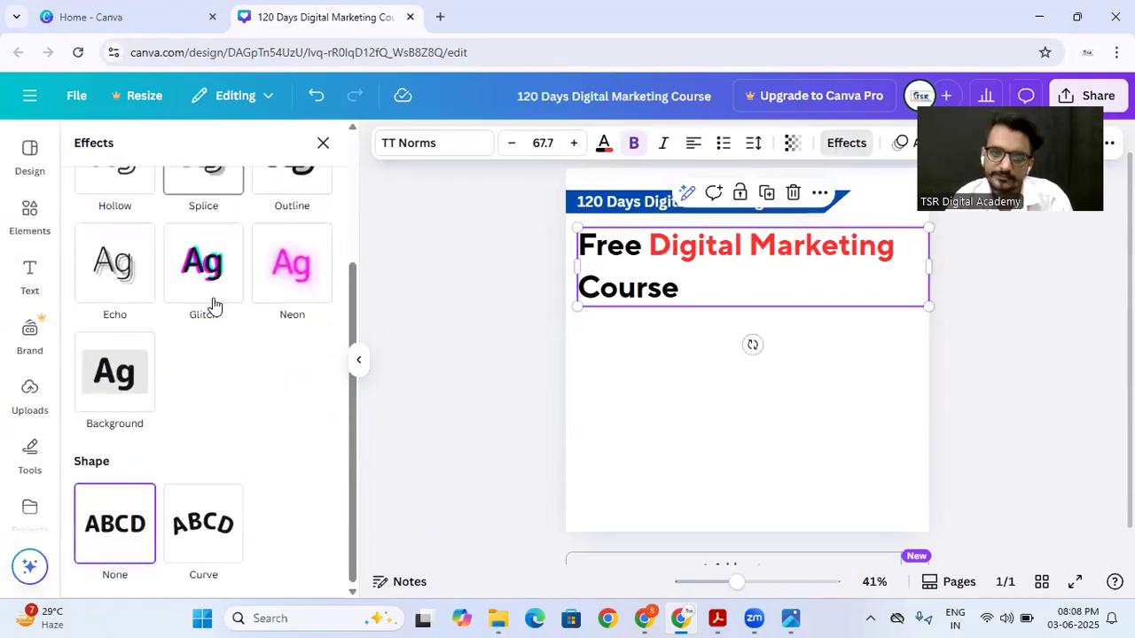
scroll(213, 304, up, 3)
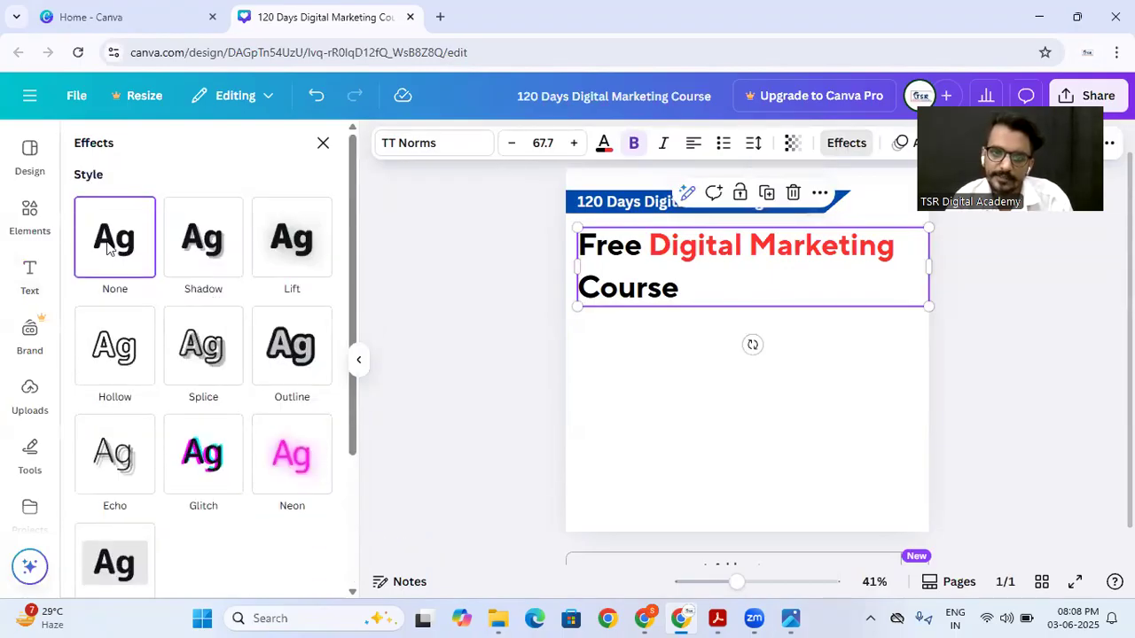
click(224, 255)
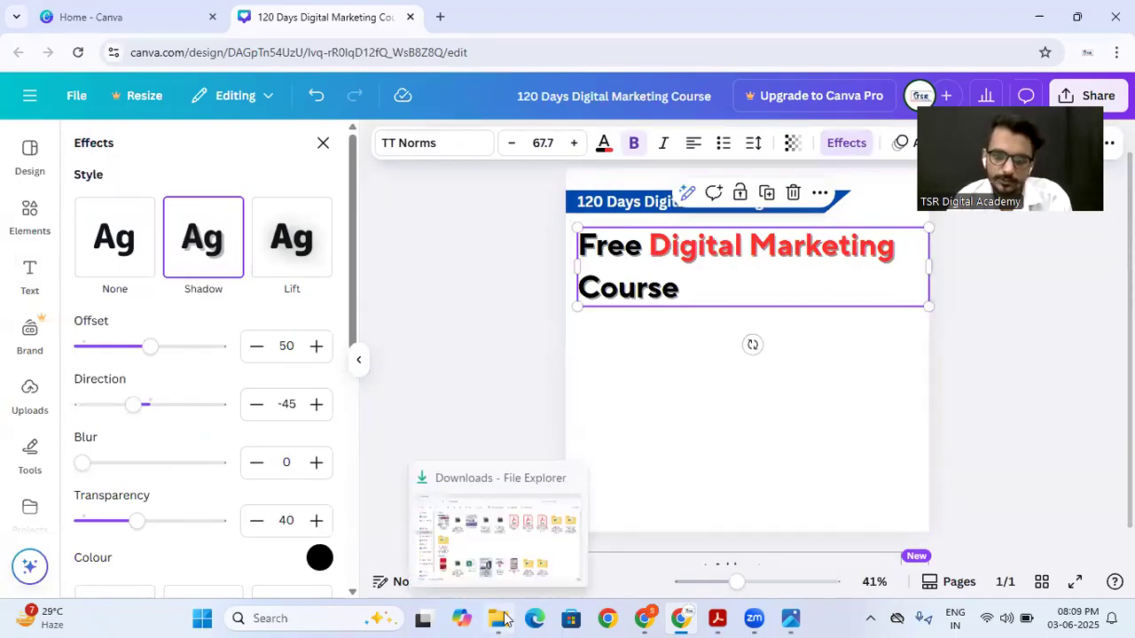
Step: Switch to the Canva PDF in Acrobat, view the Canva Free vs. Pro page at 75% zoom, and return to the design
click(717, 618)
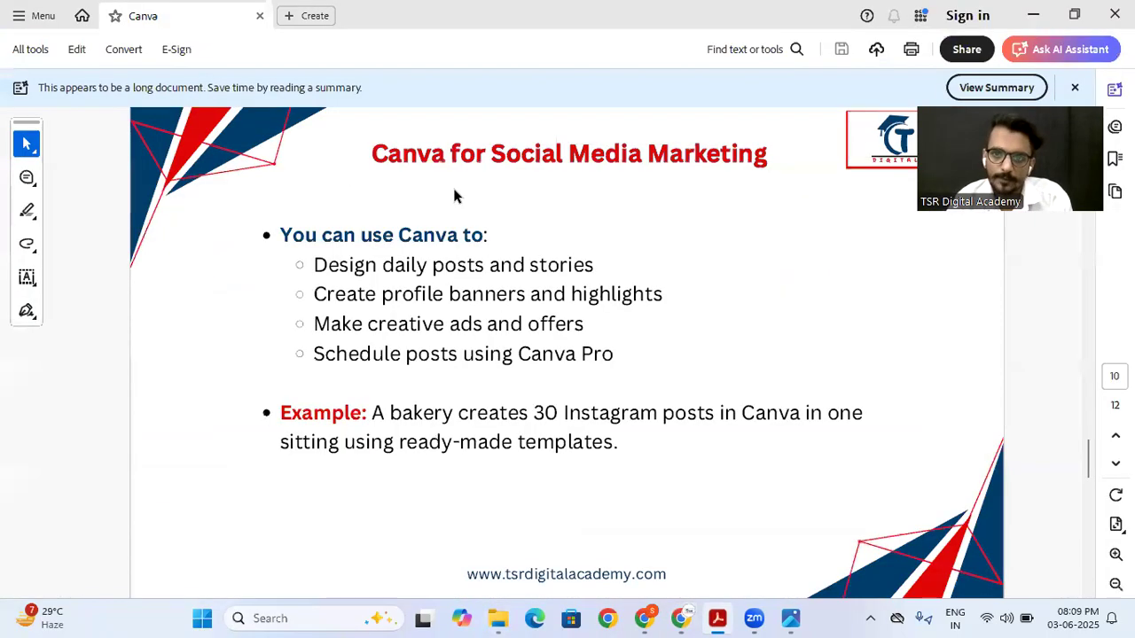
scroll(517, 168, up, 1)
scroll(519, 165, down, 3)
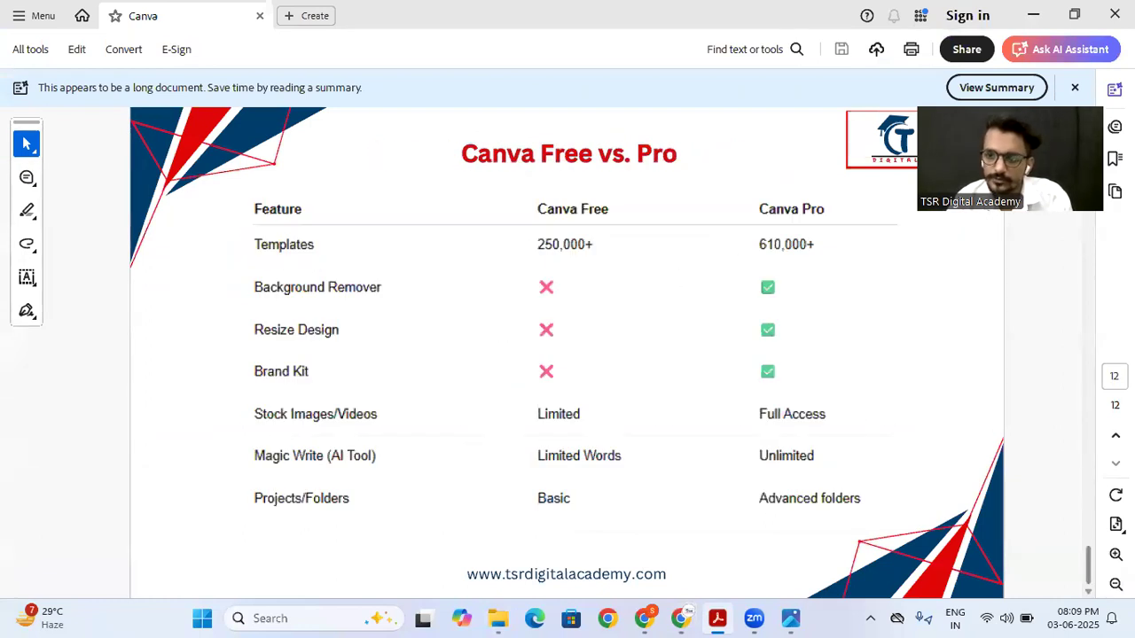
click(1116, 554)
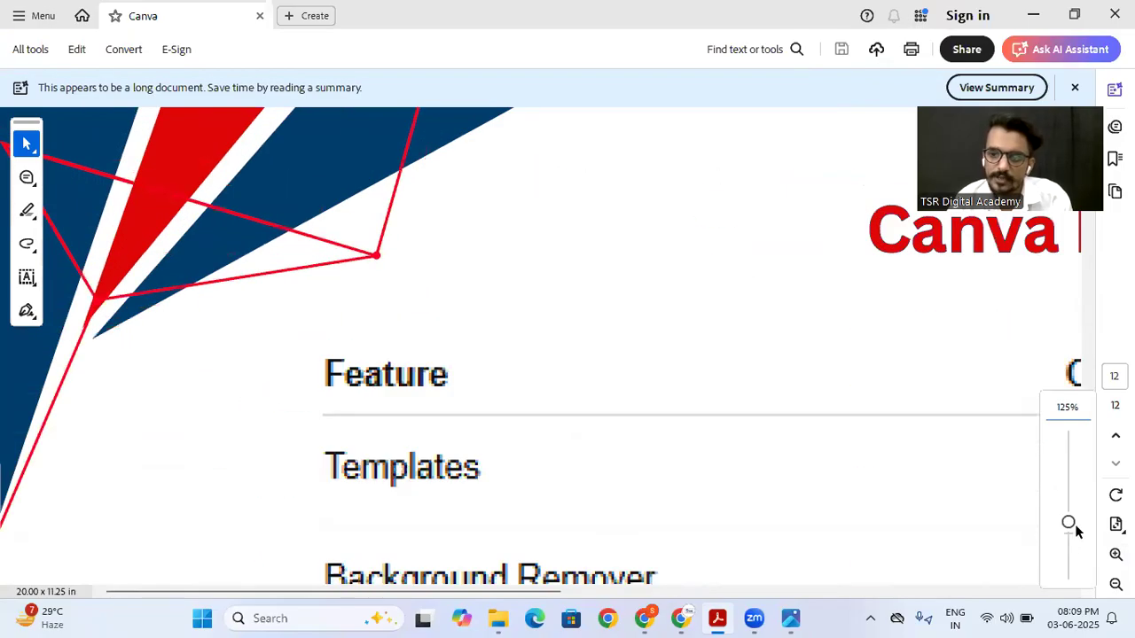
drag(1068, 525, 1067, 544)
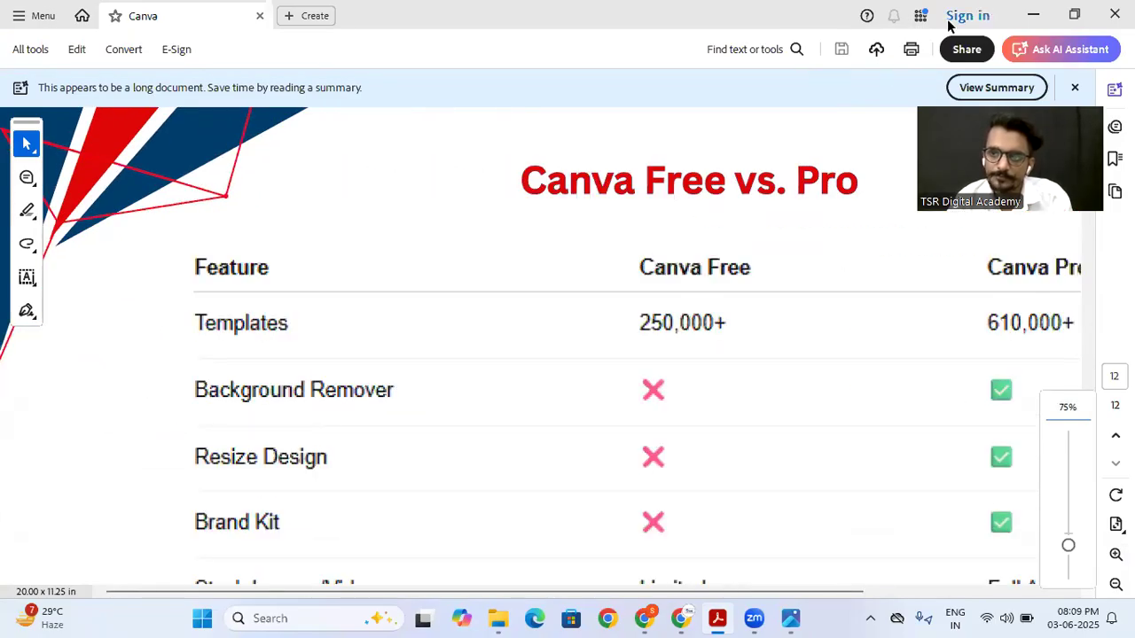
click(1029, 22)
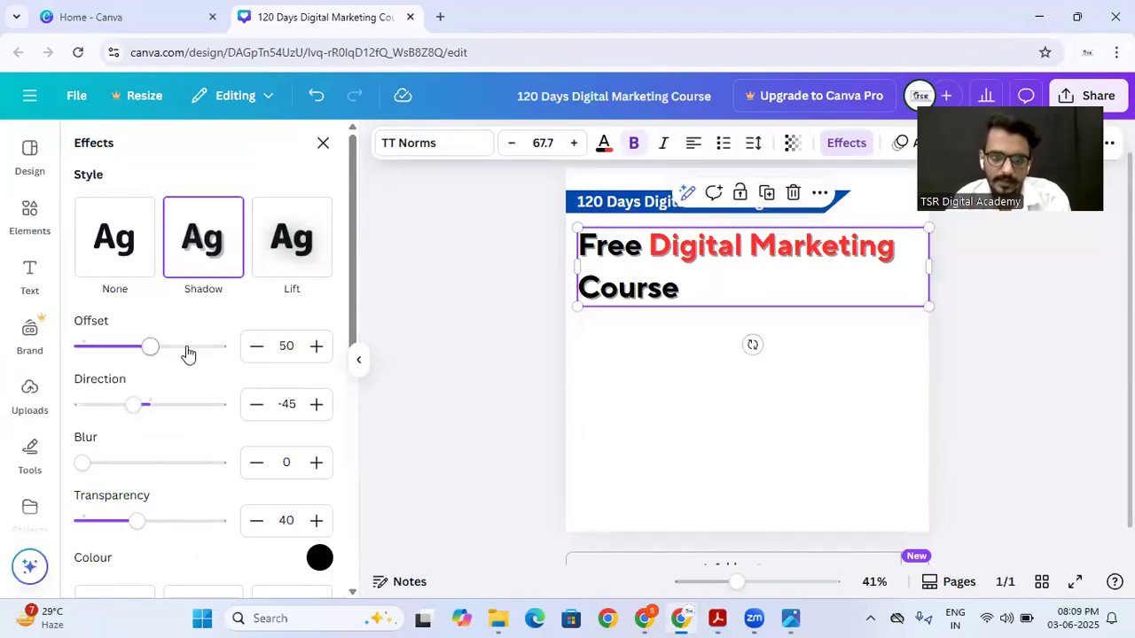
Step: Set the heading's shadow to offset 60, direction -36, blur 4 and transparency 29
mouse_move(150, 347)
mouse_down()
mouse_move(207, 347)
mouse_move(136, 352)
mouse_move(198, 347)
mouse_move(177, 357)
mouse_move(210, 357)
mouse_move(163, 347)
mouse_up()
mouse_move(128, 409)
mouse_down()
mouse_move(175, 411)
mouse_move(124, 406)
mouse_move(147, 410)
mouse_move(112, 417)
mouse_move(157, 413)
mouse_move(138, 418)
mouse_up()
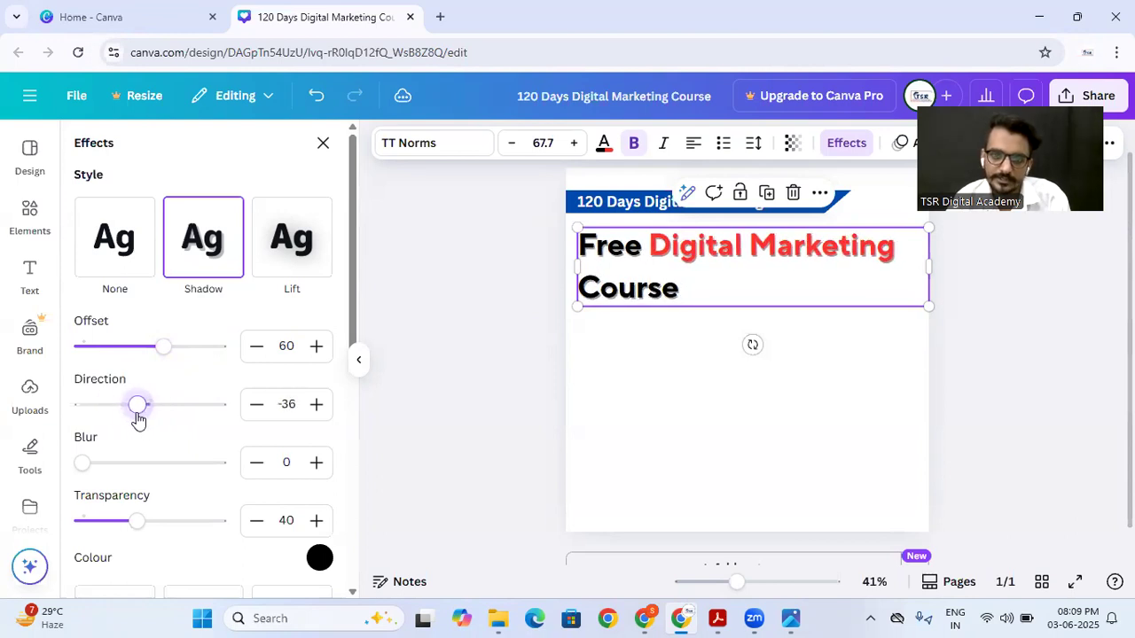
mouse_move(82, 462)
mouse_down()
mouse_move(254, 466)
mouse_move(89, 470)
mouse_up()
scroll(147, 405, down, 1)
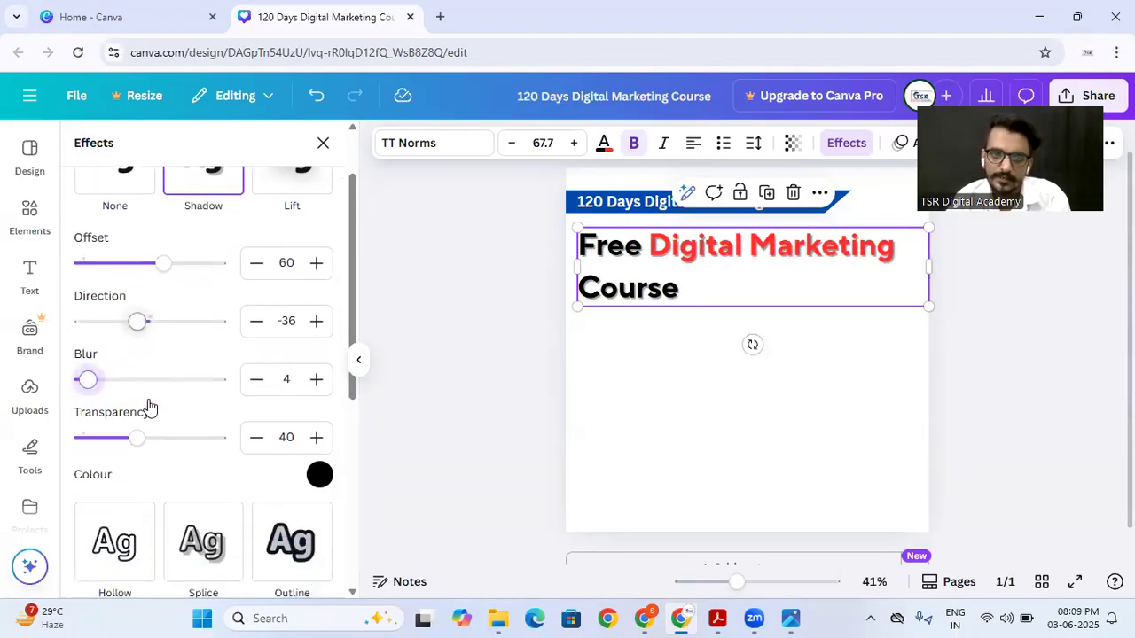
drag(139, 438, 121, 453)
click(487, 296)
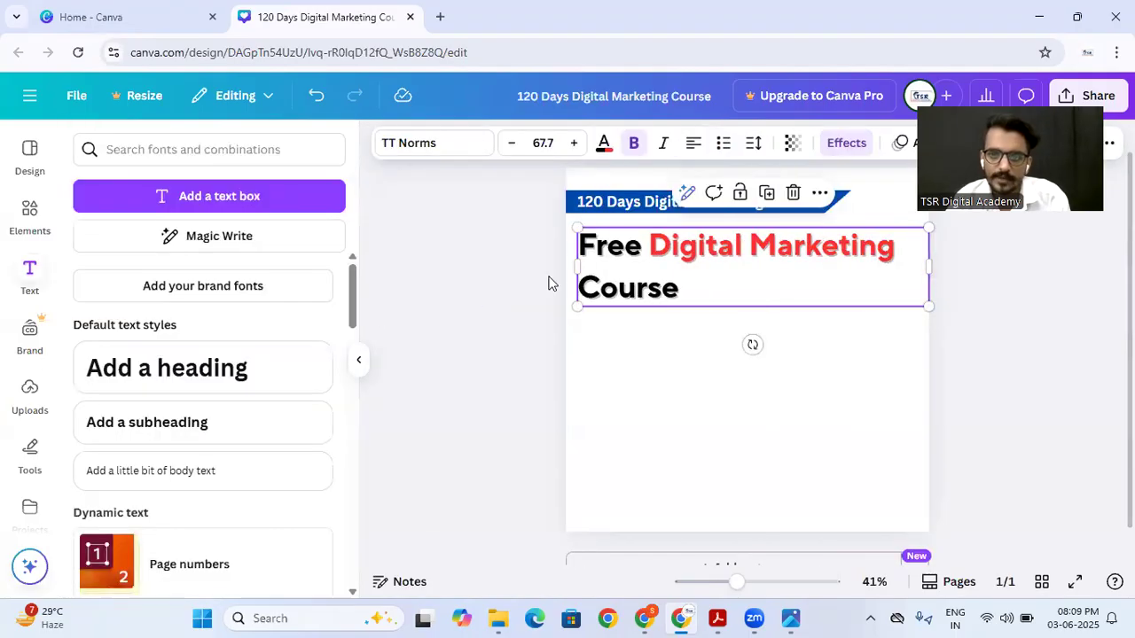
Step: Switch the heading's effect to Lift, try its intensity at 100, and lower the intensity again
click(673, 249)
click(845, 143)
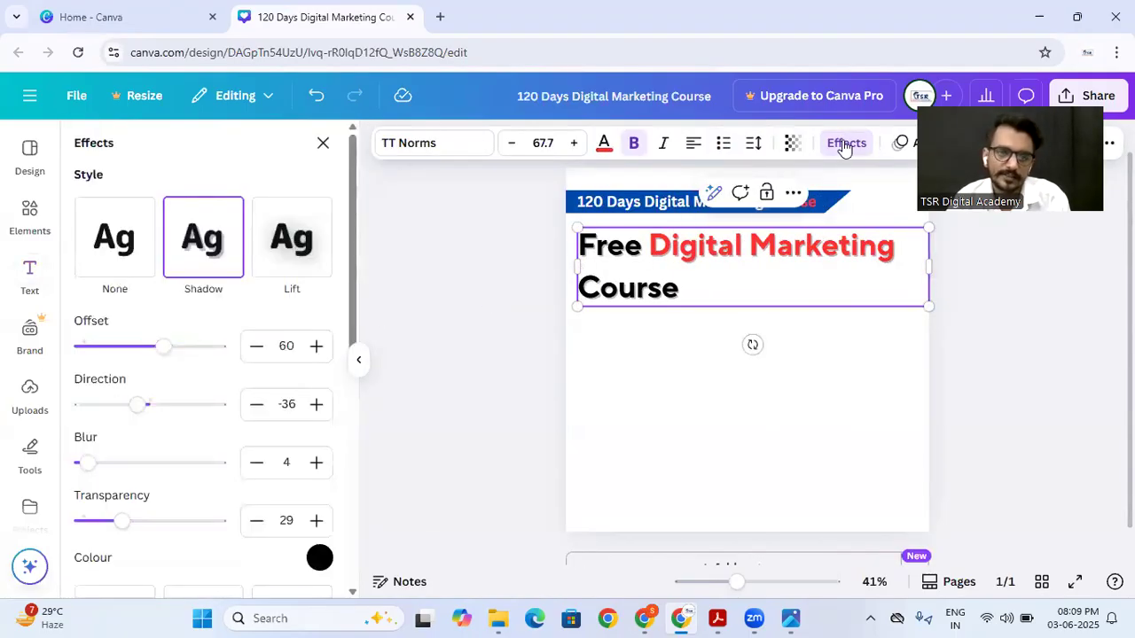
click(286, 251)
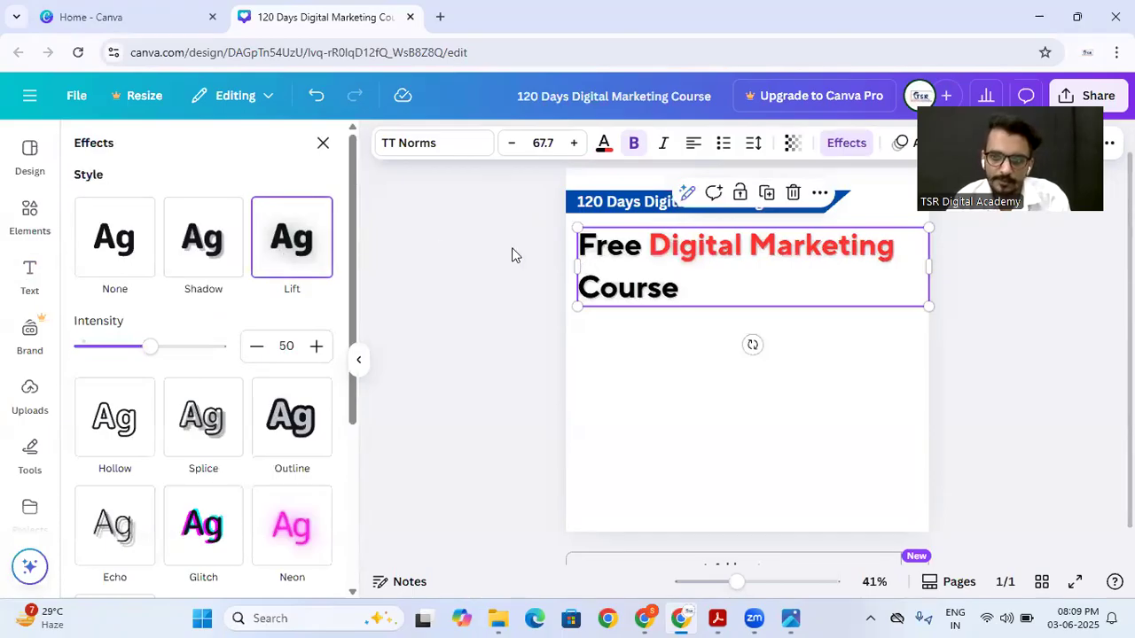
drag(149, 348, 224, 353)
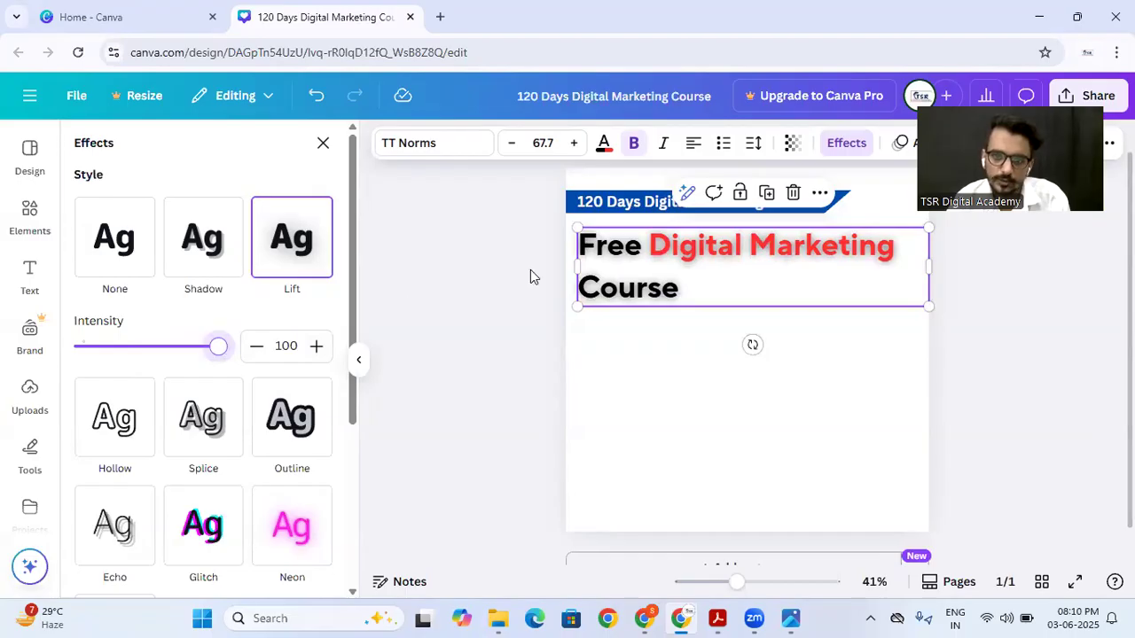
drag(224, 347, 152, 347)
Step: Apply the Hollow effect to the heading, preview it unselected, and select the heading again
click(102, 438)
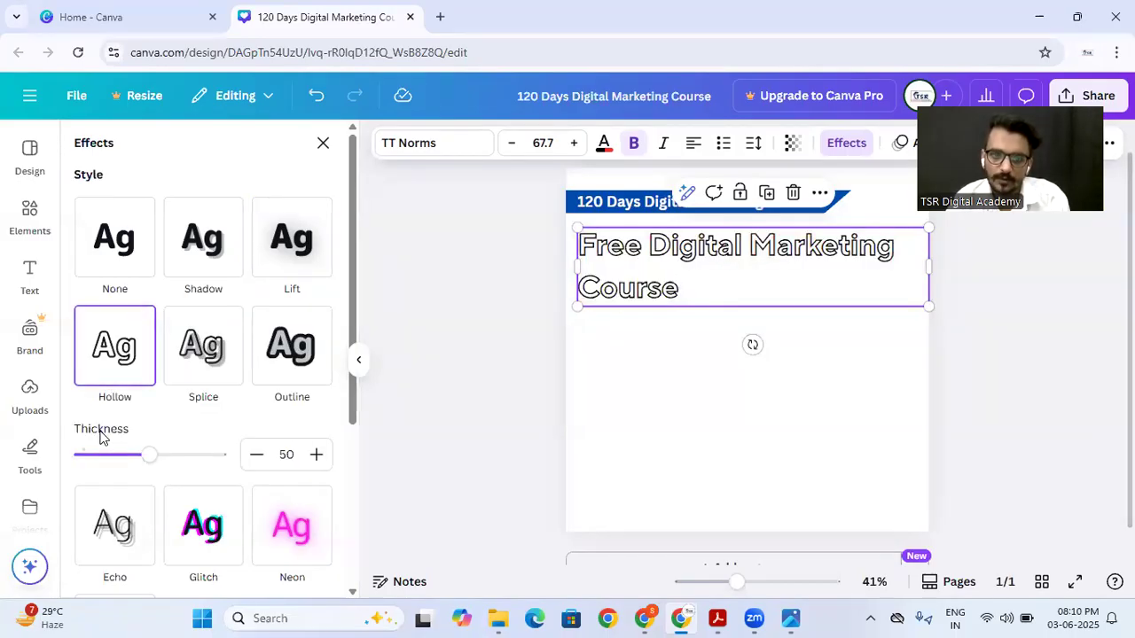
click(624, 368)
click(623, 262)
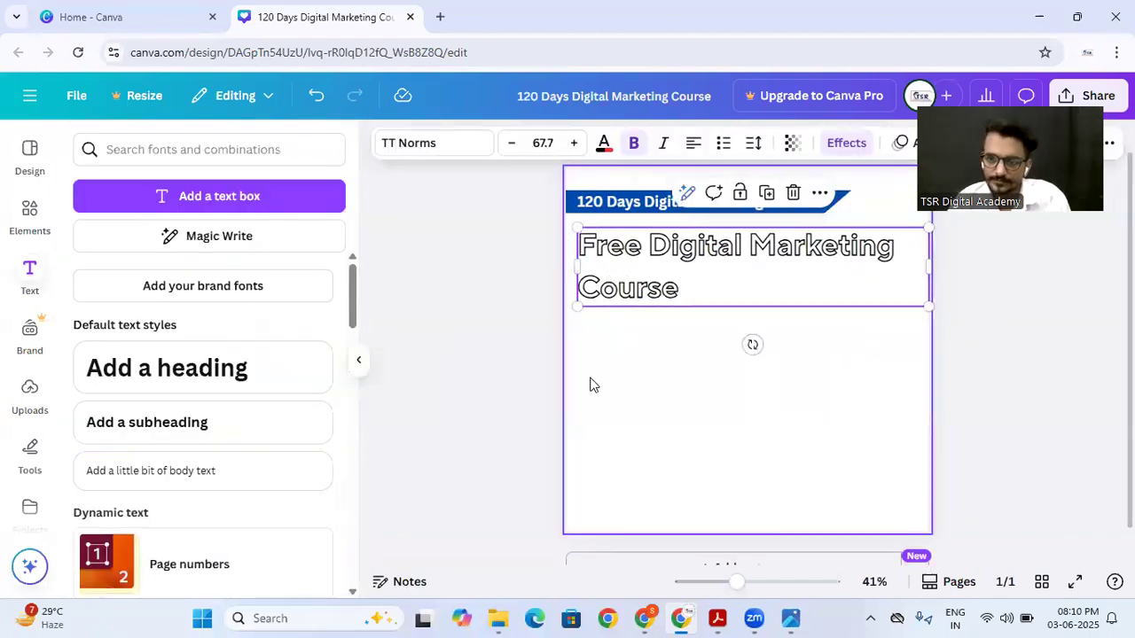
Step: Try bright red, blue, violet and black on the hollow heading, and finish with dark grey
click(603, 146)
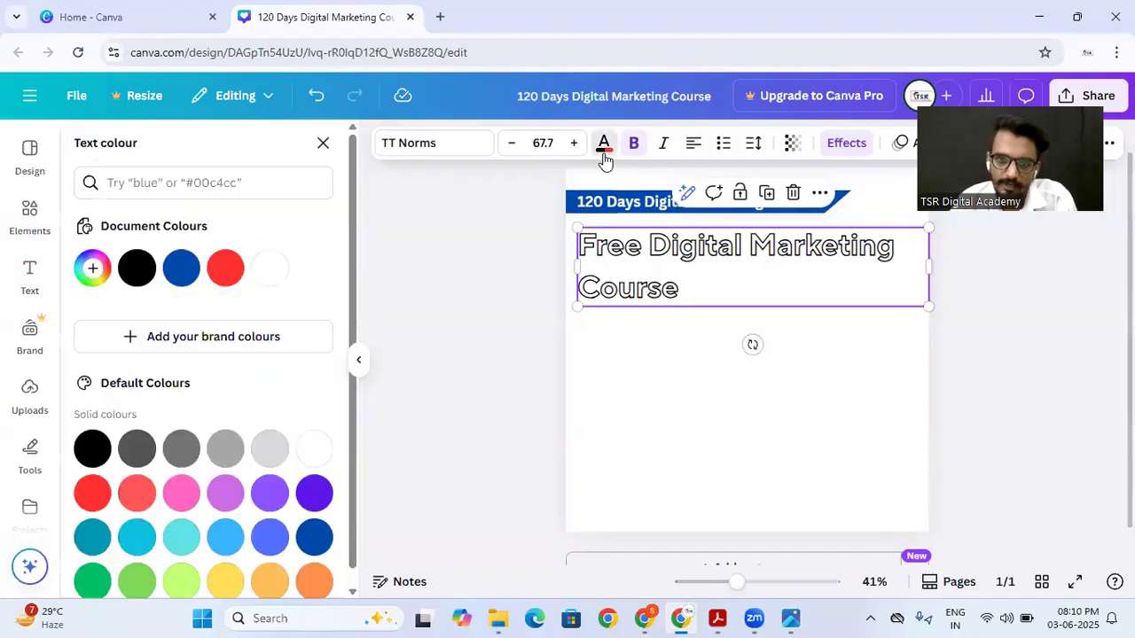
click(226, 273)
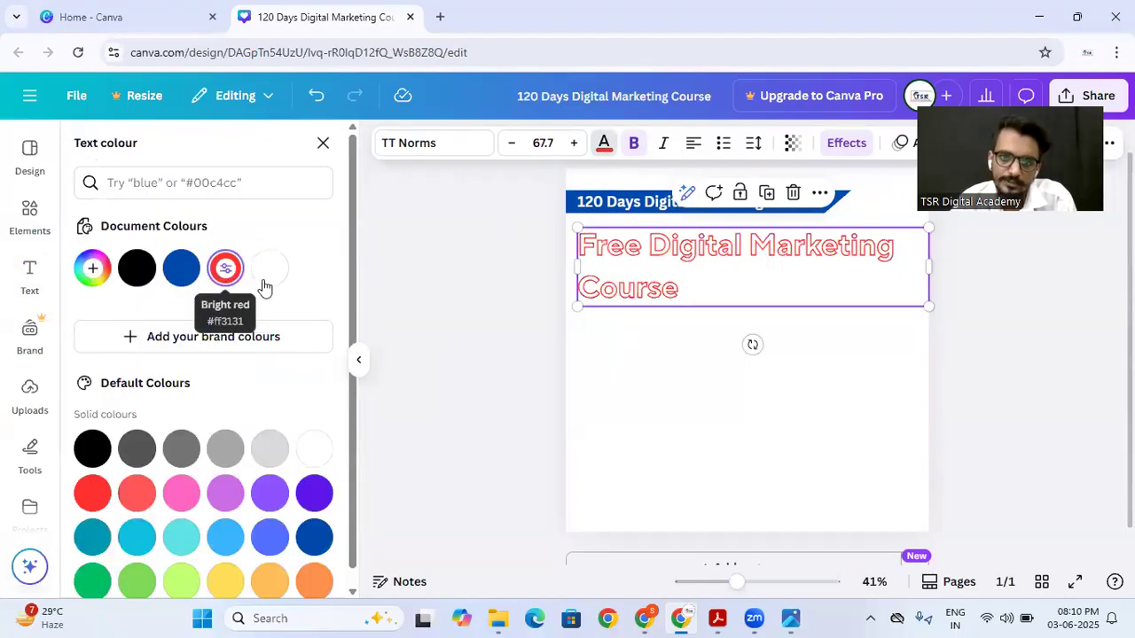
click(180, 269)
click(306, 499)
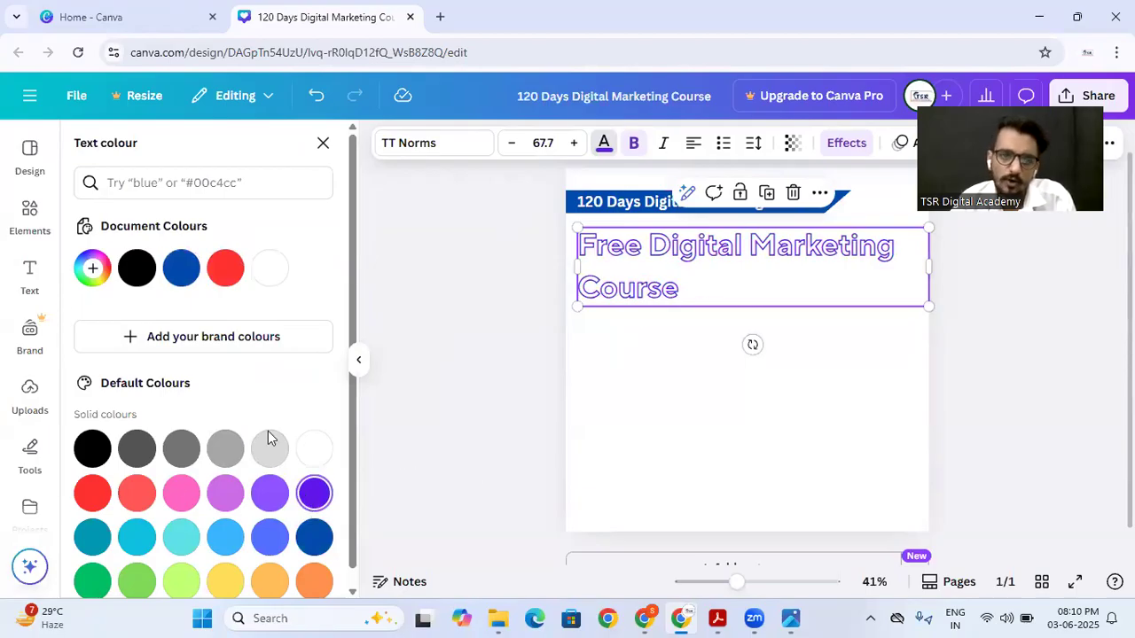
click(92, 448)
click(135, 446)
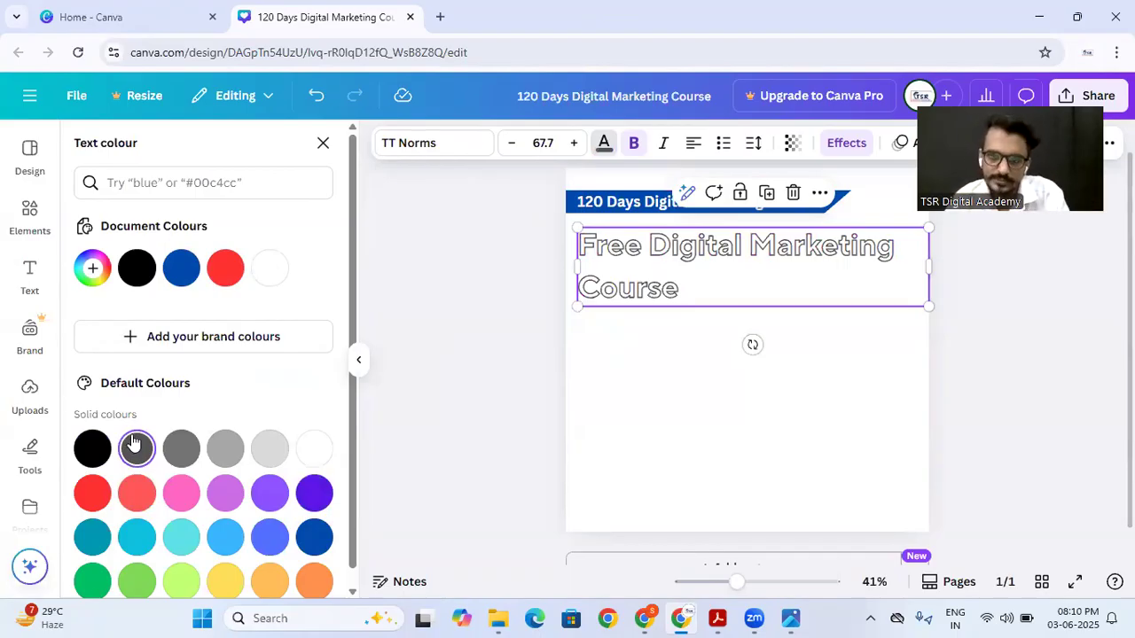
Step: Apply the Splice effect to the heading with thickness 67, offset 43 and direction 4, and preview it unselected
click(843, 144)
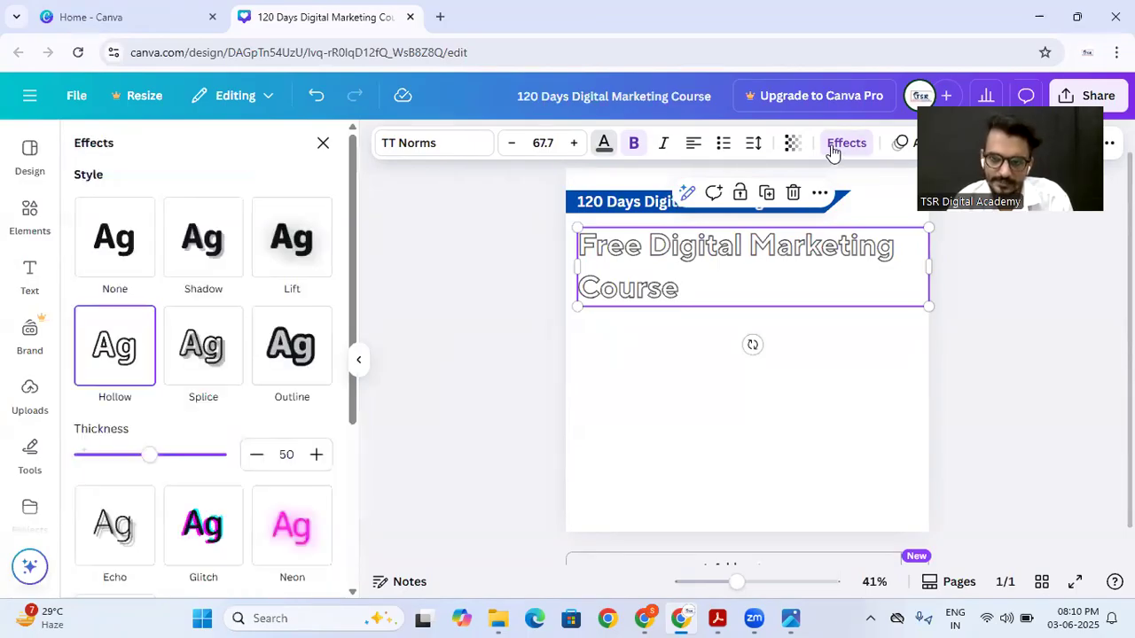
click(211, 355)
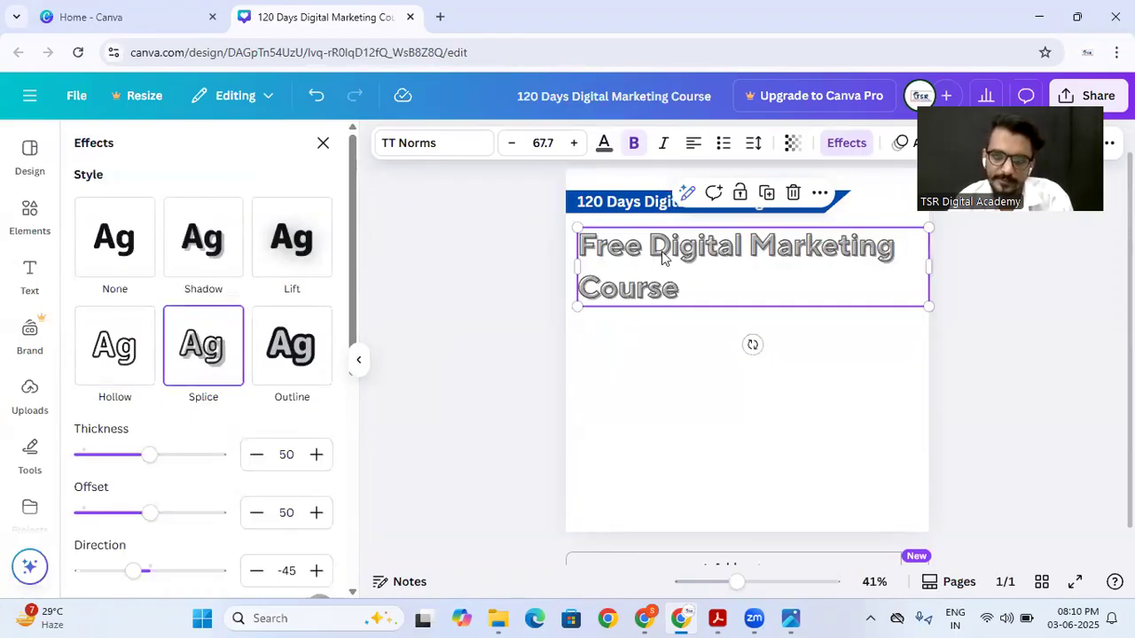
drag(152, 456, 141, 433)
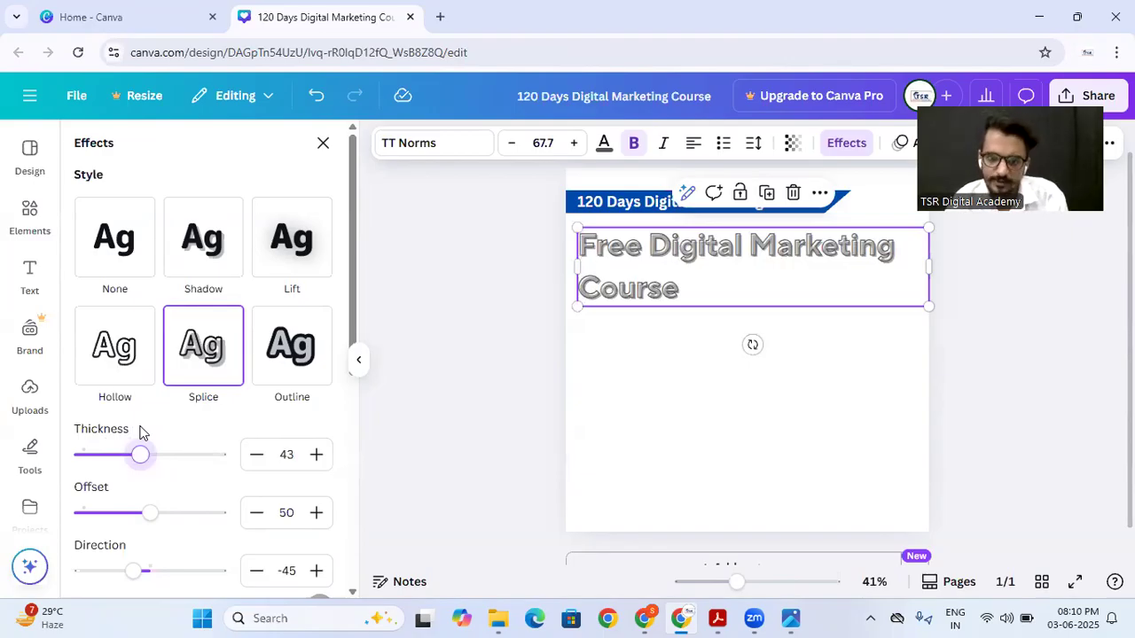
drag(138, 466, 141, 426)
scroll(175, 461, down, 2)
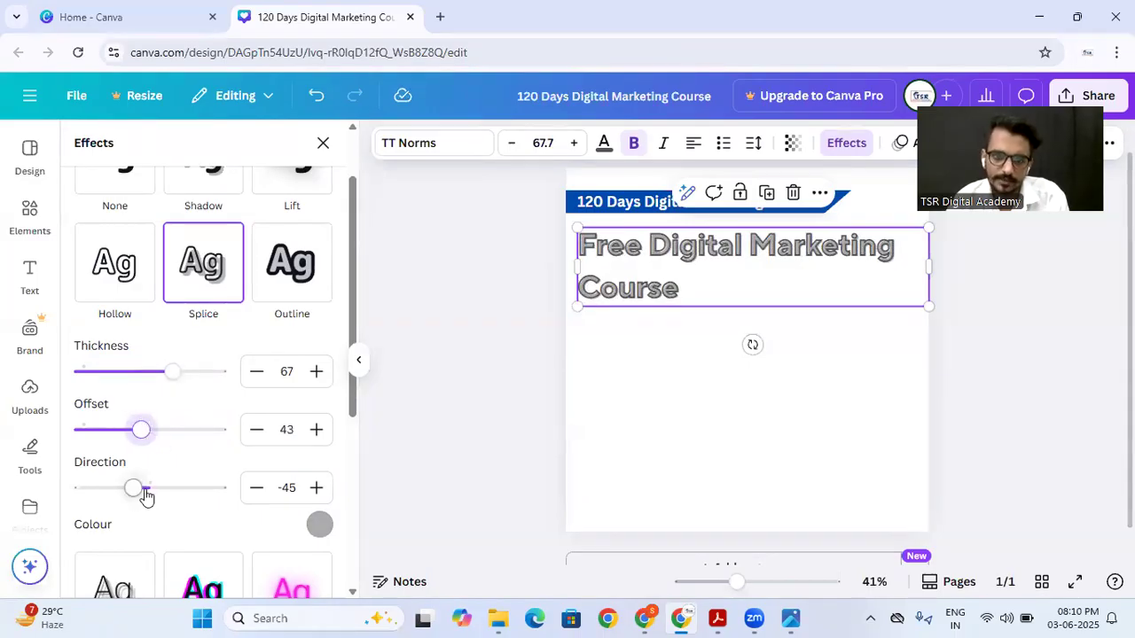
mouse_move(136, 492)
mouse_down()
mouse_move(210, 480)
mouse_move(153, 485)
mouse_up()
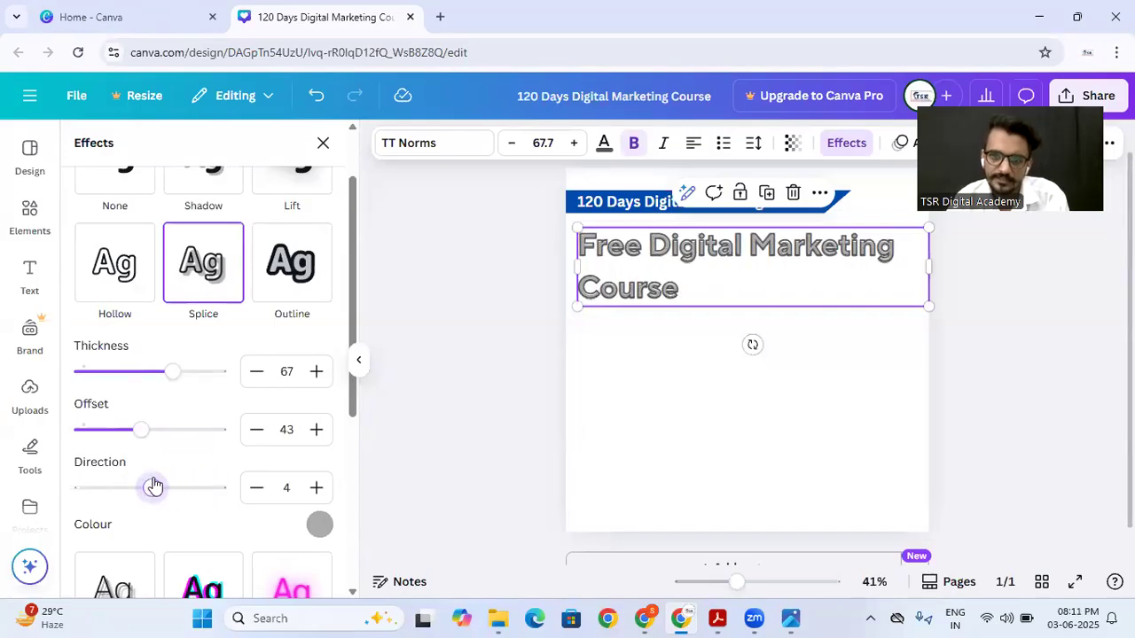
click(491, 347)
Step: Switch the heading's effect to Outline with a bright red outline and thickness 70
click(585, 296)
click(846, 142)
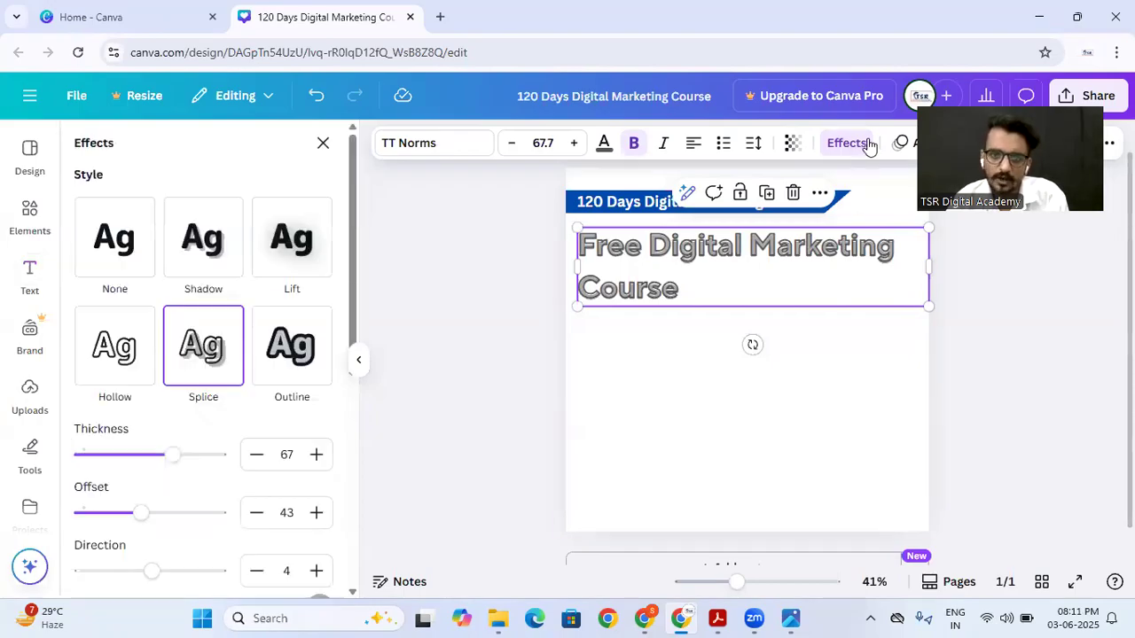
click(275, 354)
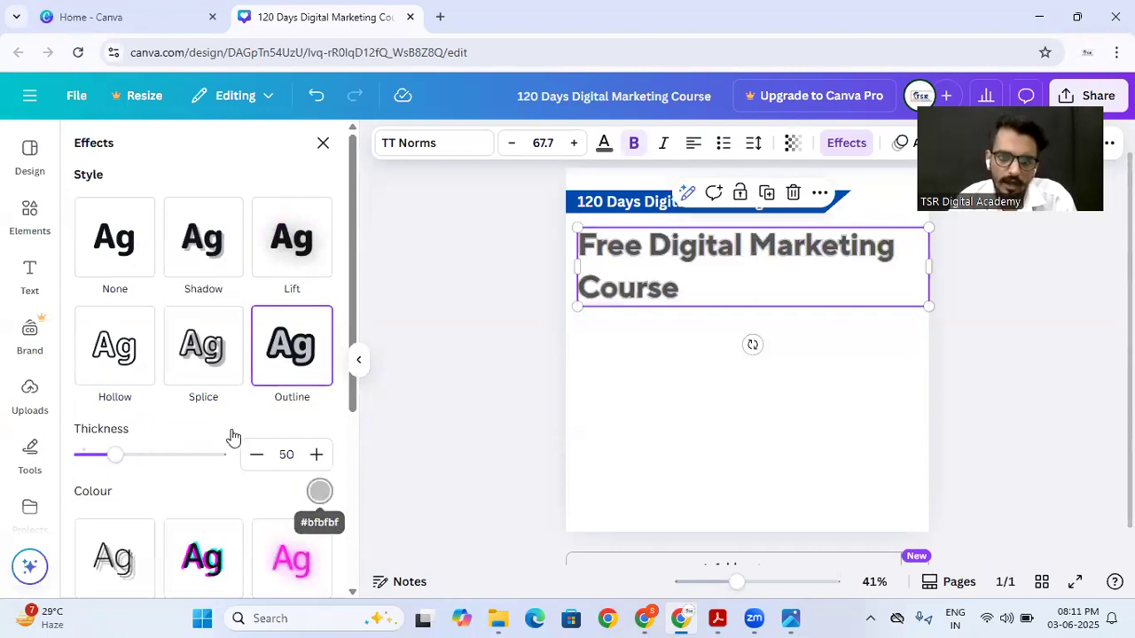
click(321, 493)
click(290, 325)
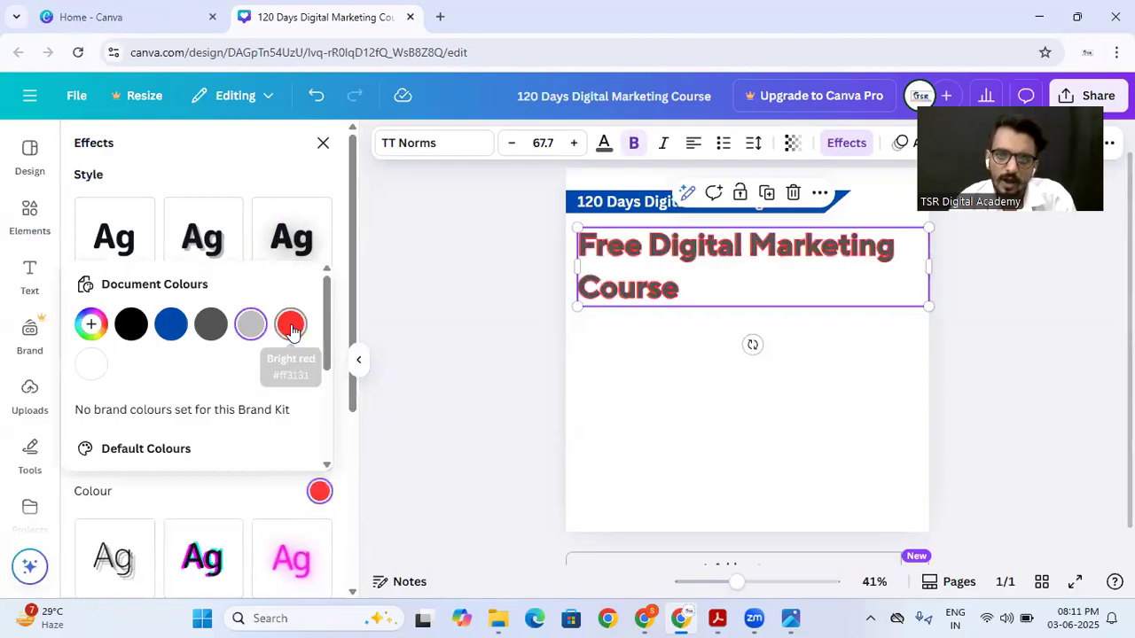
click(422, 365)
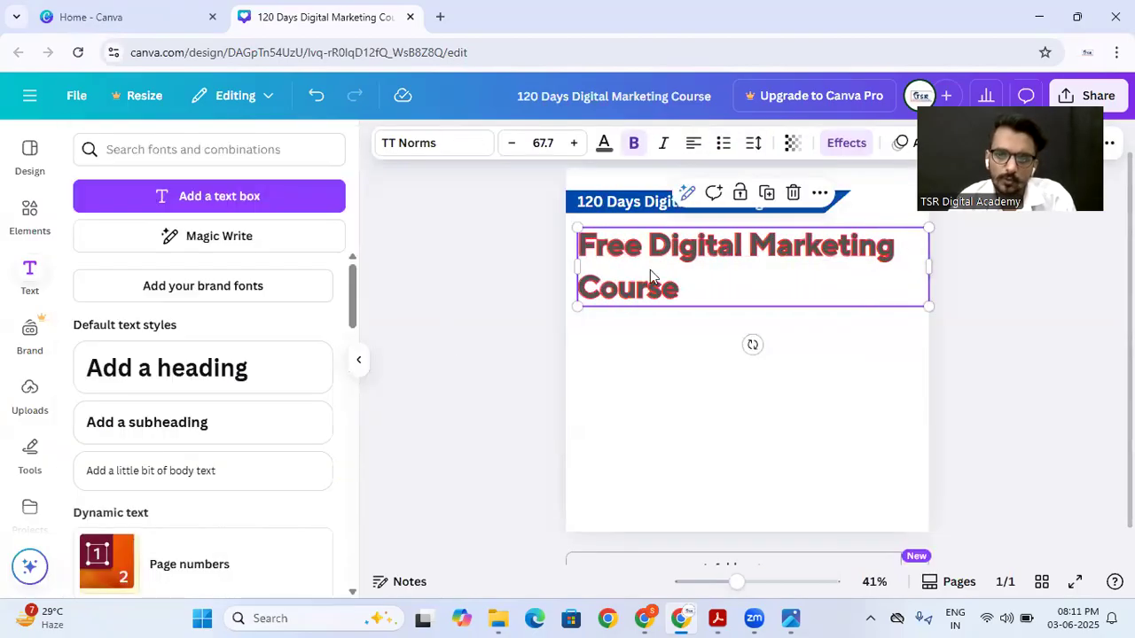
click(851, 142)
mouse_move(114, 459)
mouse_down()
mouse_move(195, 452)
mouse_move(130, 460)
mouse_up()
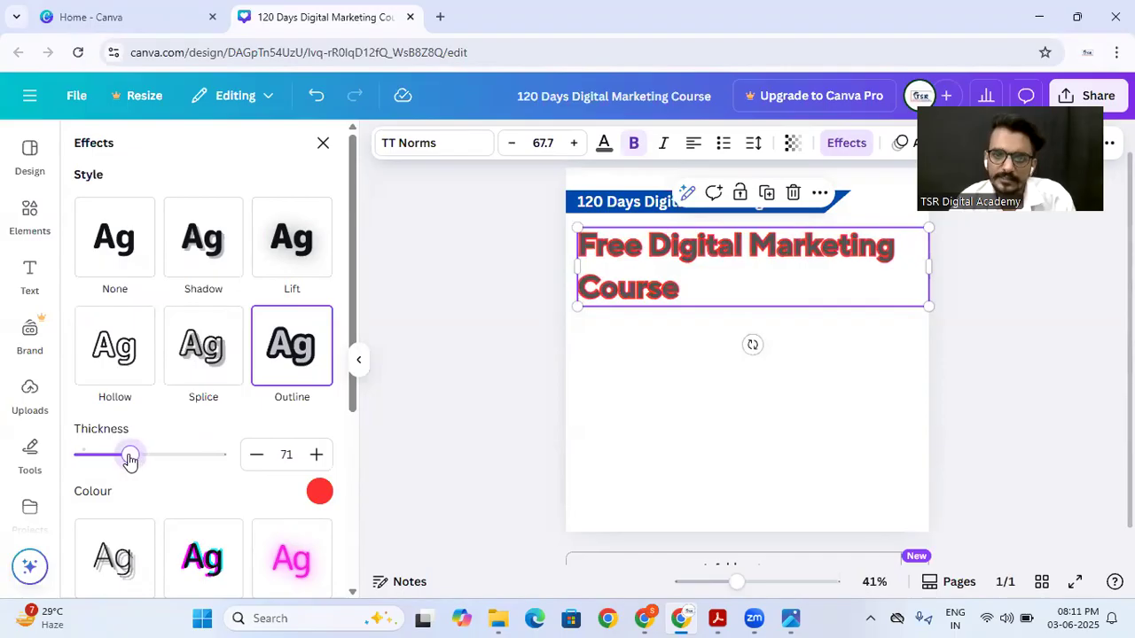
Step: Try cobalt blue, white and black as the outlined heading's text colour, and finish with cobalt blue
click(603, 143)
click(174, 271)
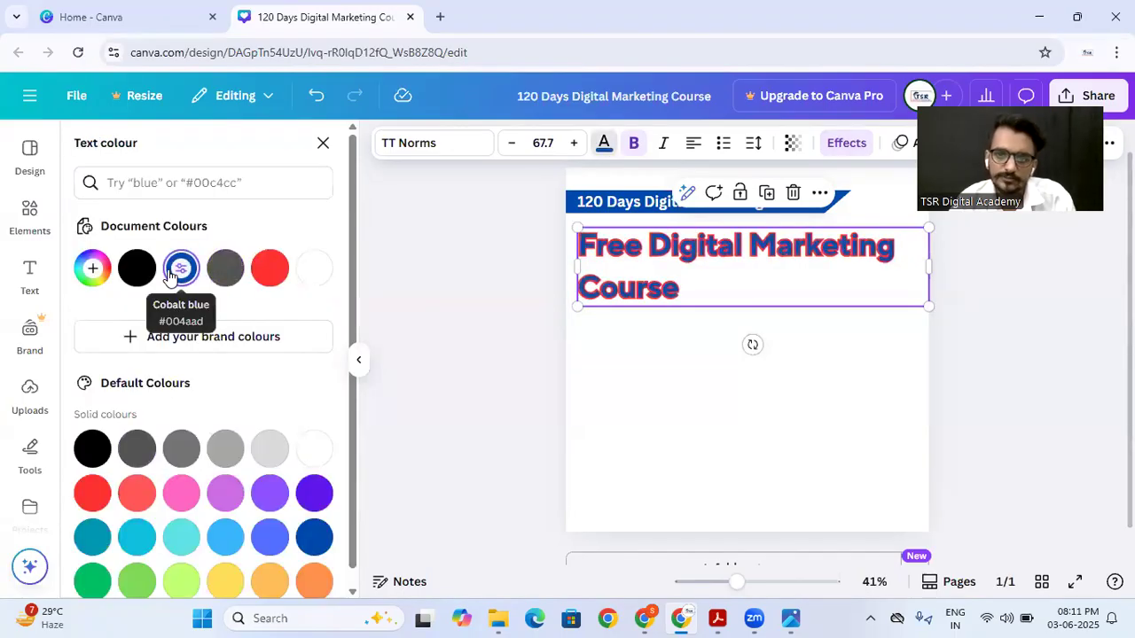
click(311, 271)
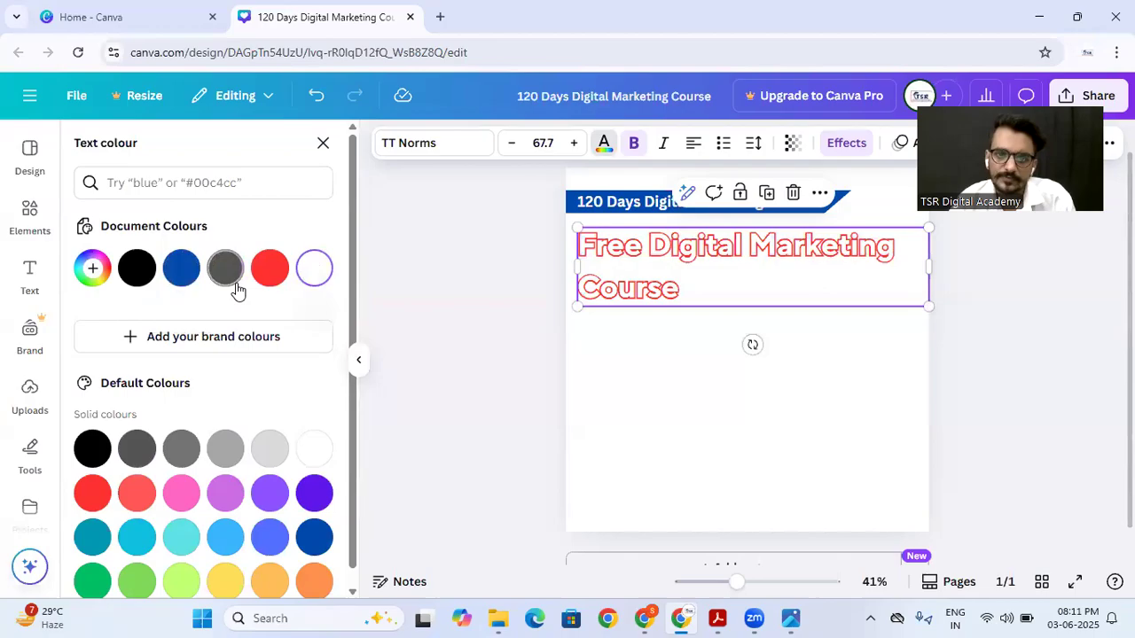
click(142, 274)
click(181, 268)
key(Escape)
click(457, 343)
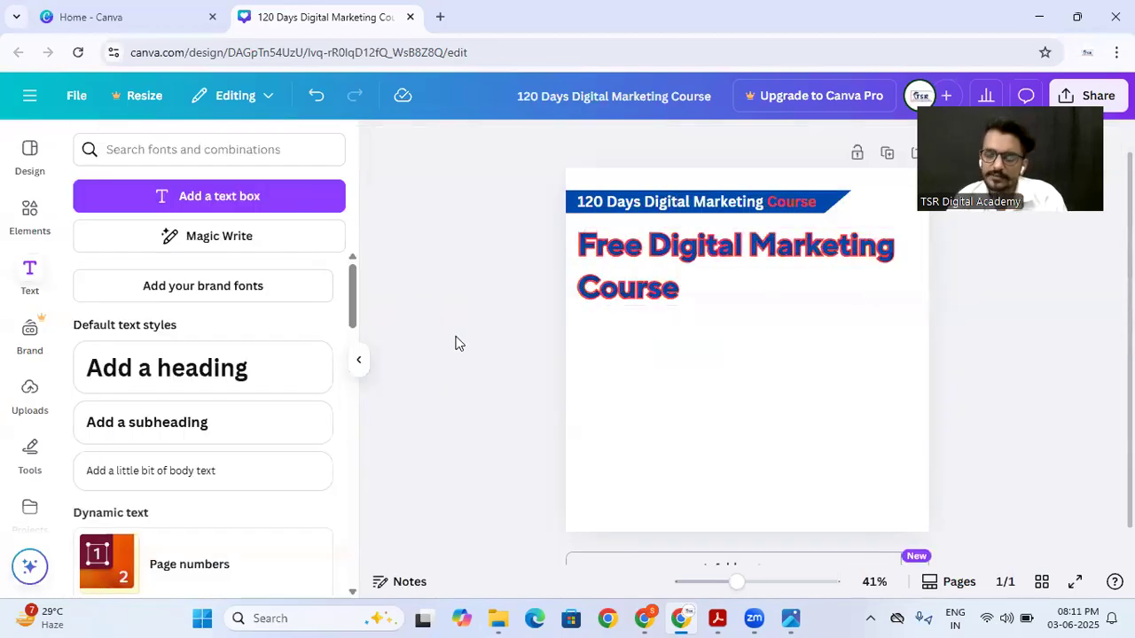
Step: Switch the heading's effect to Echo with offset 40 and direction -58
click(694, 262)
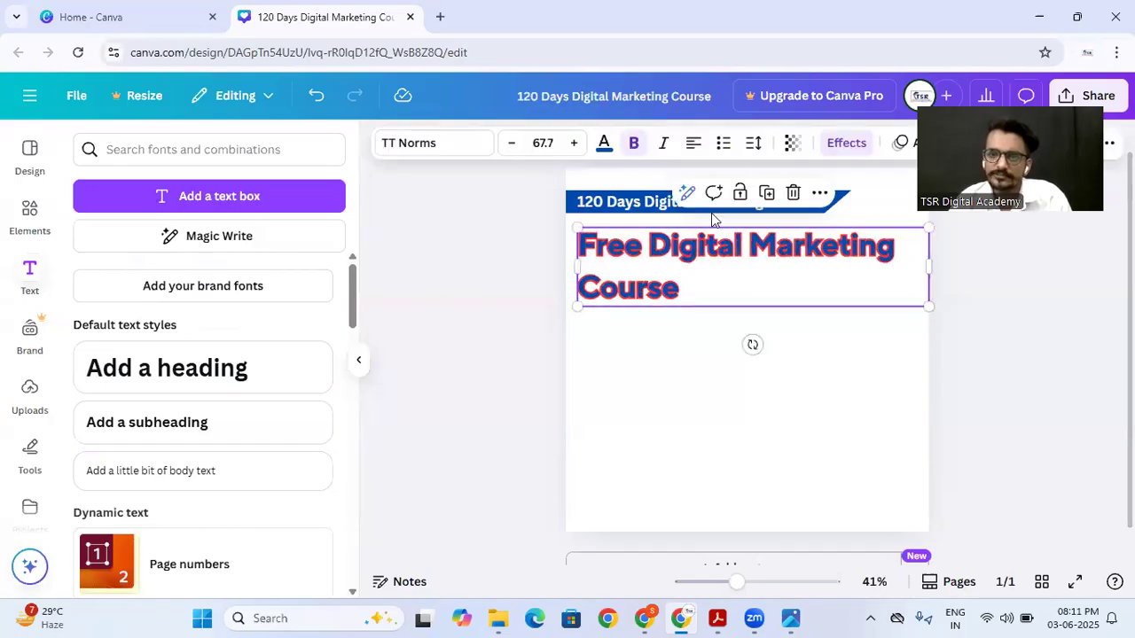
click(826, 142)
scroll(160, 375, down, 3)
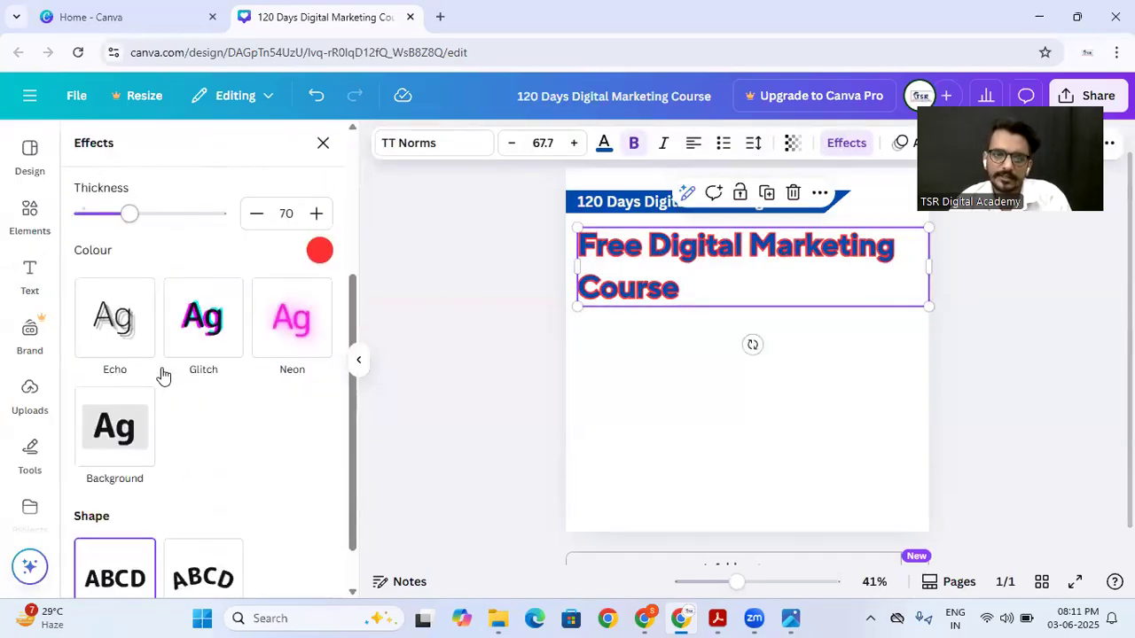
scroll(210, 306, up, 3)
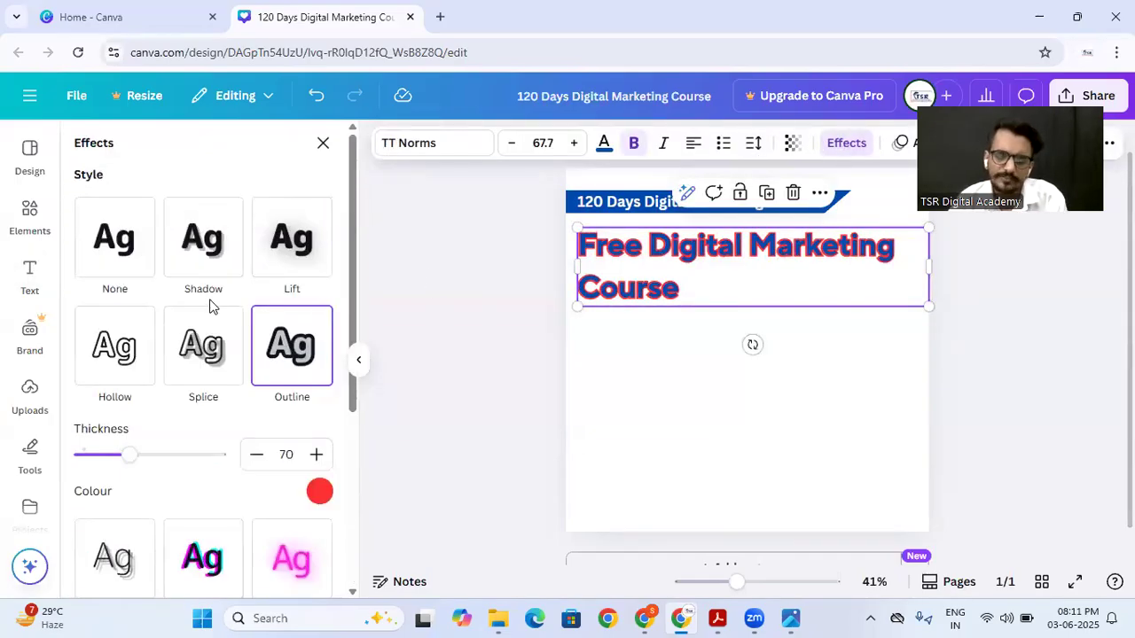
scroll(204, 311, down, 3)
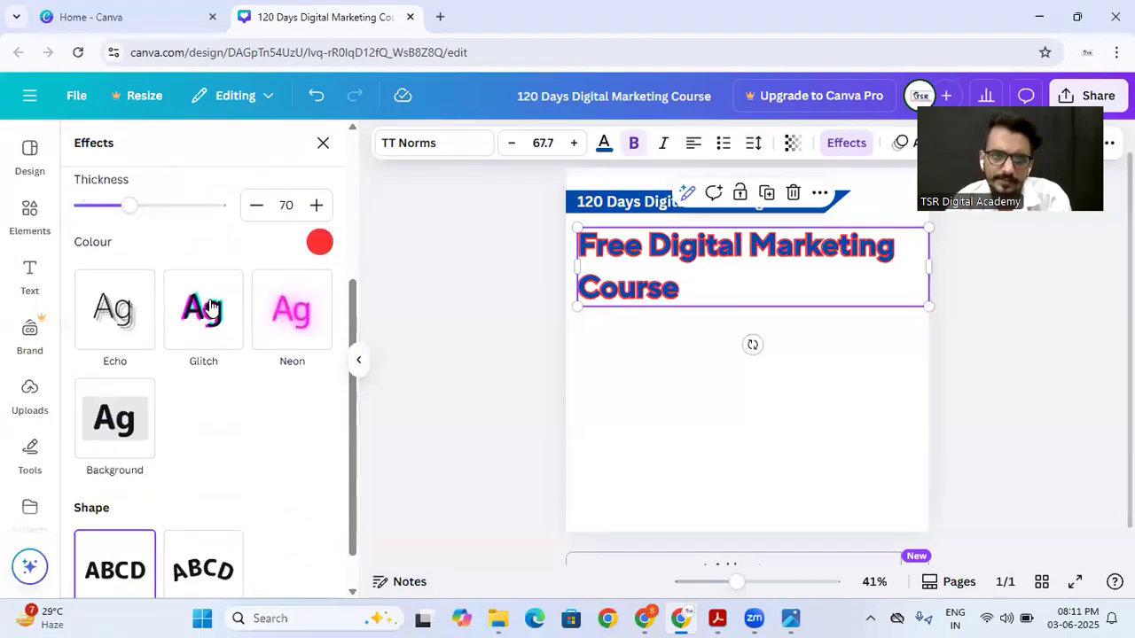
click(109, 327)
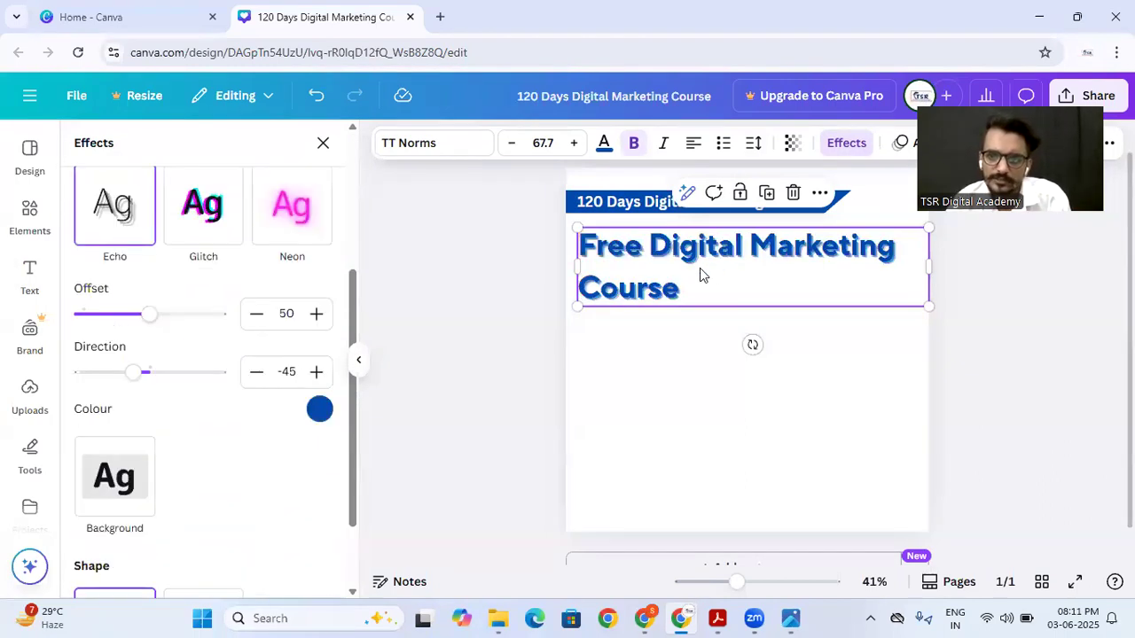
scroll(166, 317, up, 1)
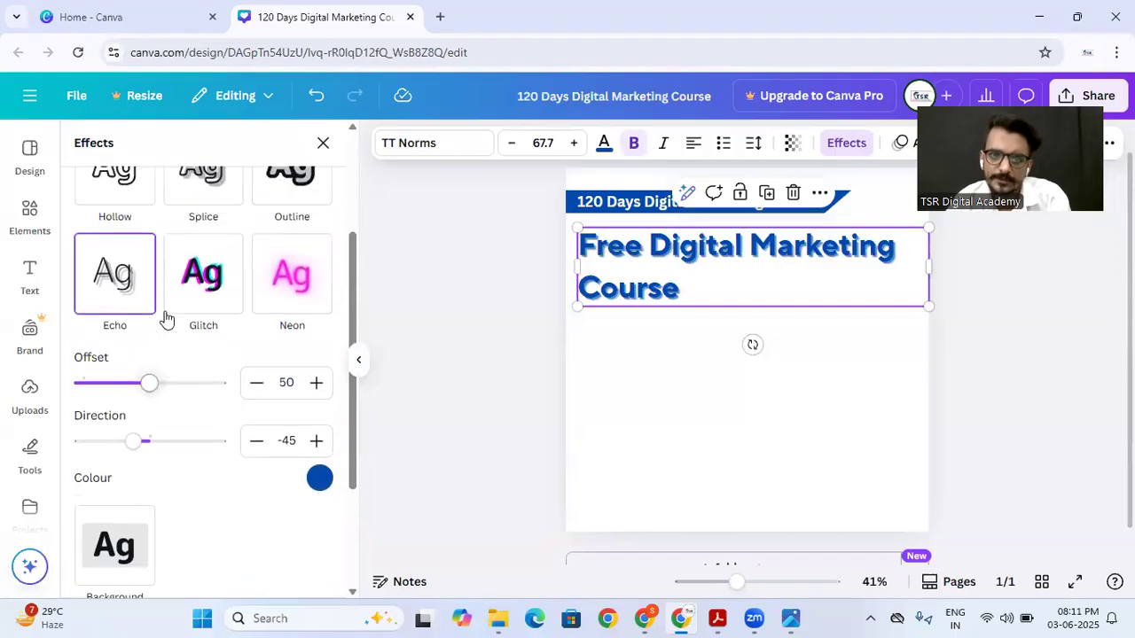
mouse_move(155, 403)
mouse_down()
mouse_move(230, 399)
mouse_move(136, 398)
mouse_up()
mouse_move(133, 454)
mouse_down()
mouse_move(183, 457)
mouse_move(129, 456)
mouse_up()
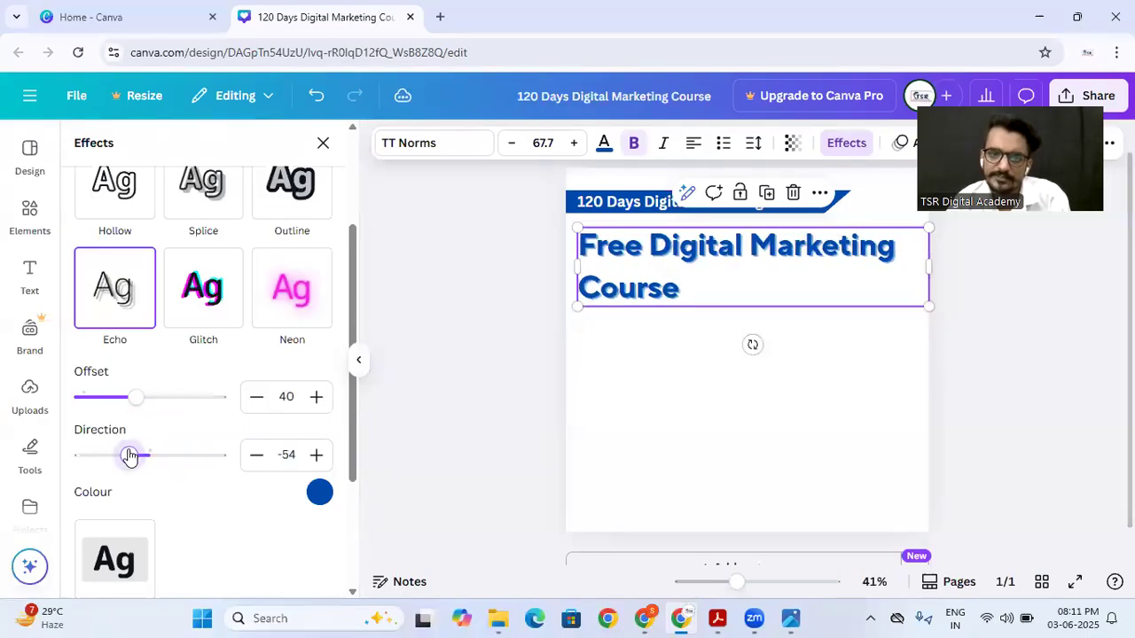
Step: Apply the Glitch effect to the heading and set its offset to 72, checking the result up close
click(213, 307)
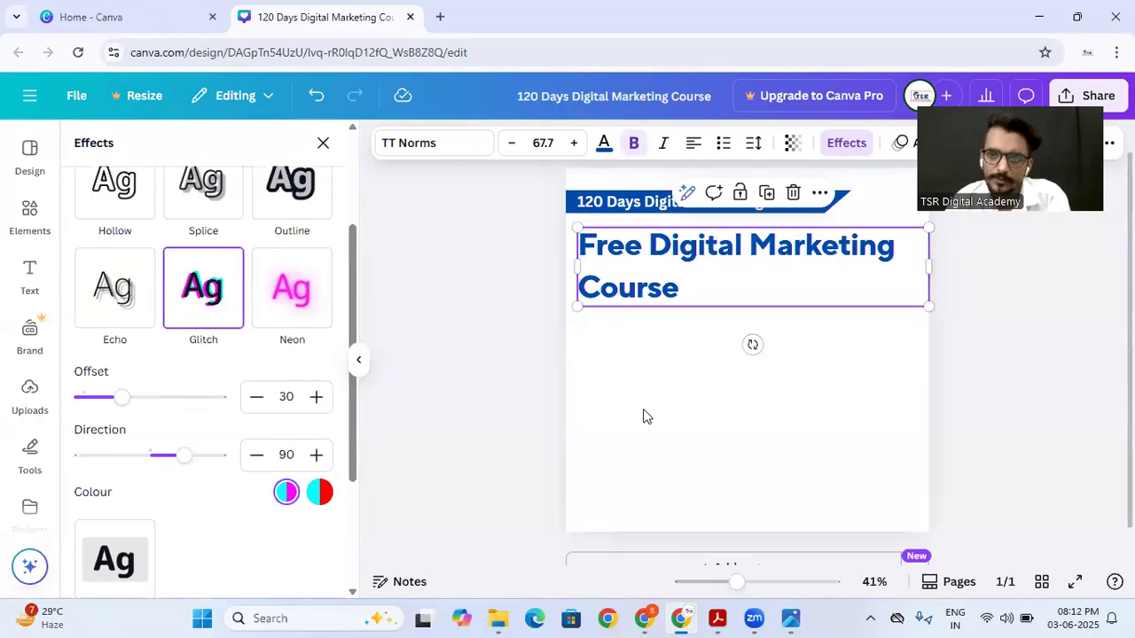
drag(738, 583, 759, 584)
scroll(627, 435, up, 2)
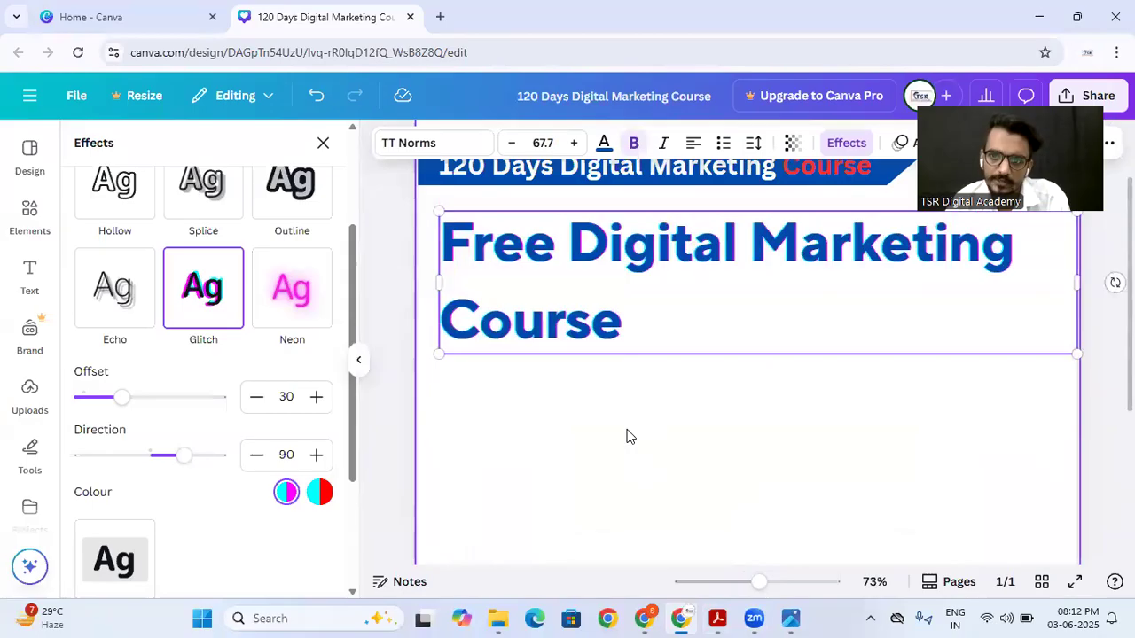
drag(124, 398, 180, 396)
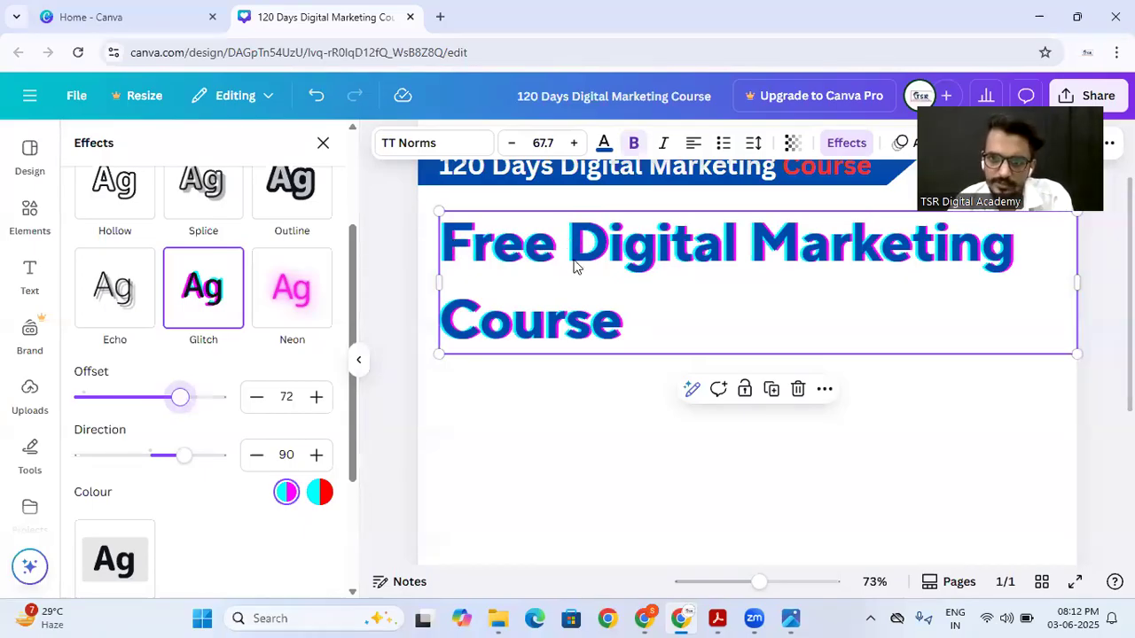
drag(750, 585, 735, 587)
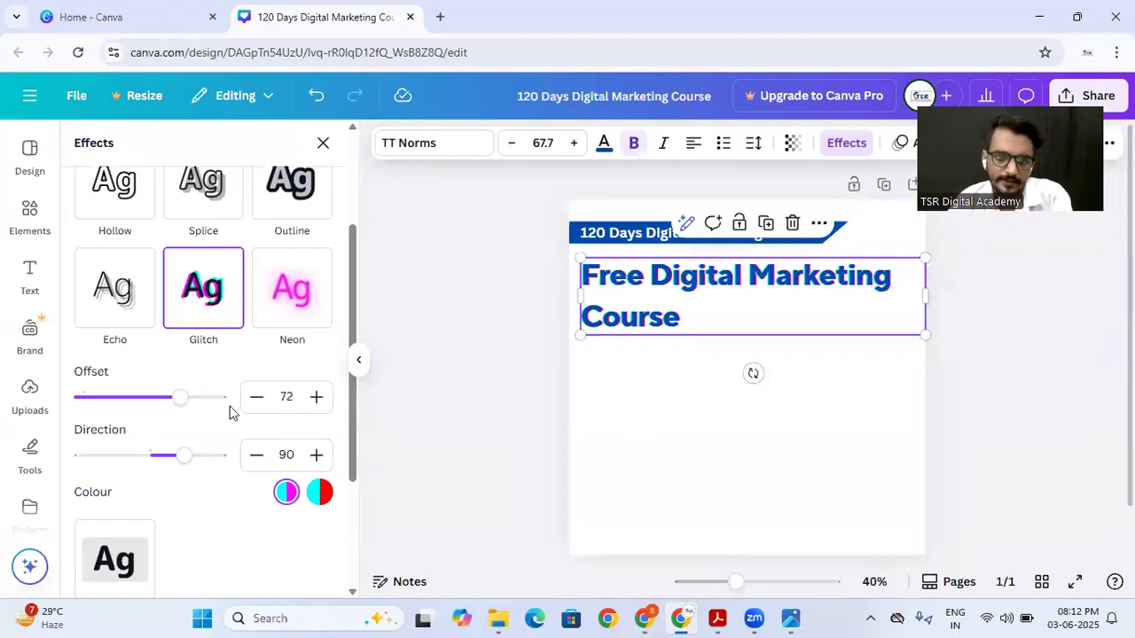
Step: Apply the Neon effect to the heading, change its text colour to bright red, and preview it unselected
click(315, 302)
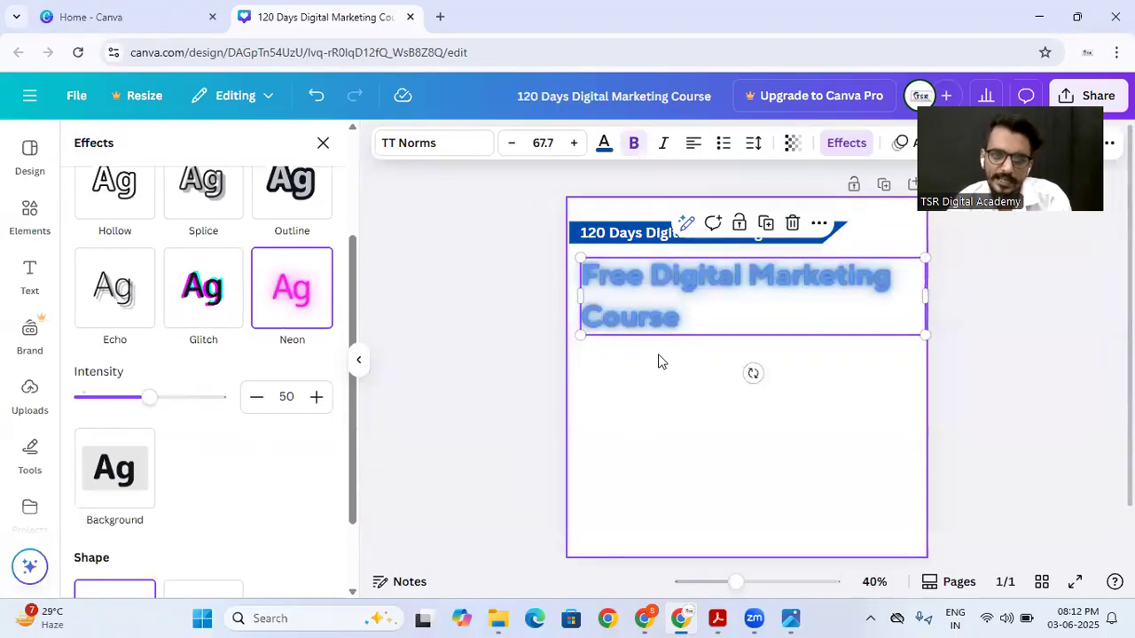
click(606, 144)
click(226, 271)
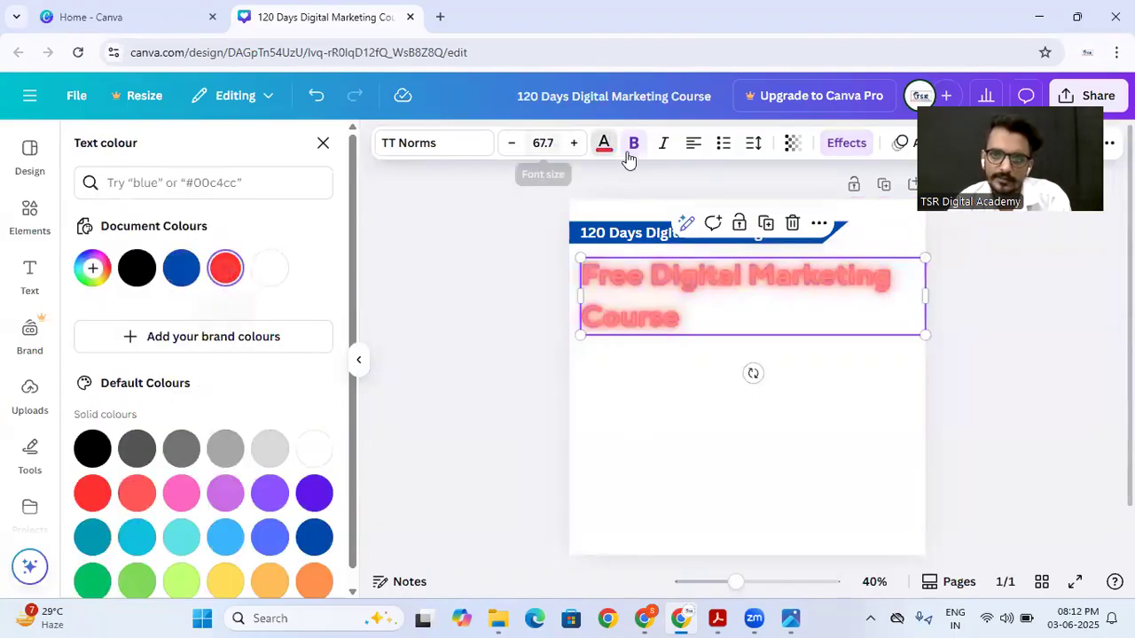
click(606, 423)
click(635, 279)
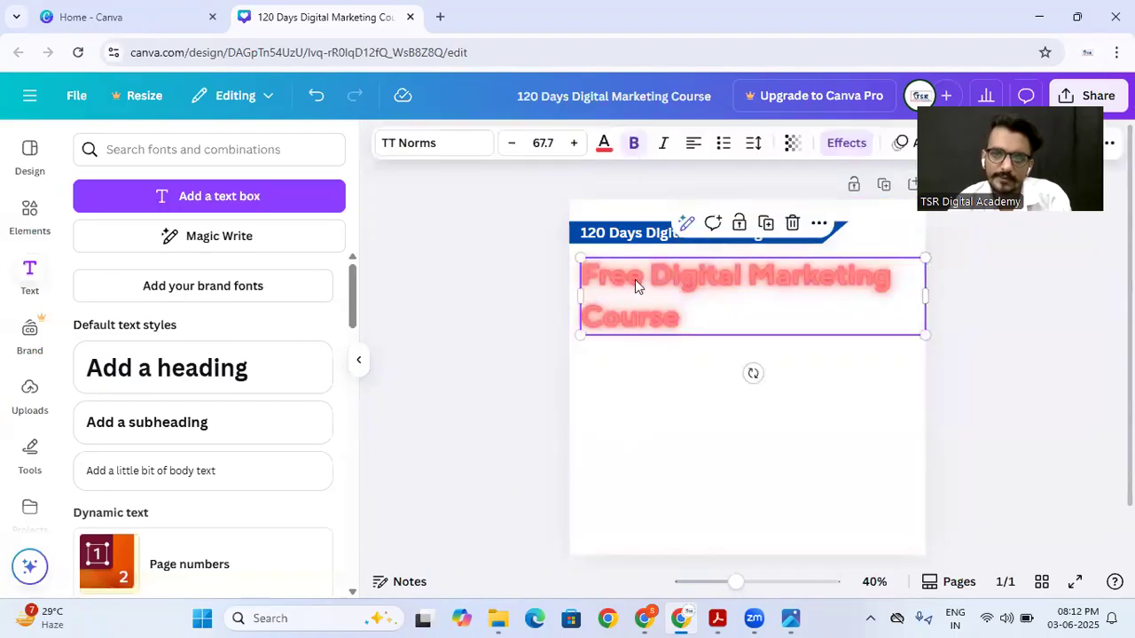
Step: Try a higher intensity on the heading's Neon effect and finish with 36
click(837, 143)
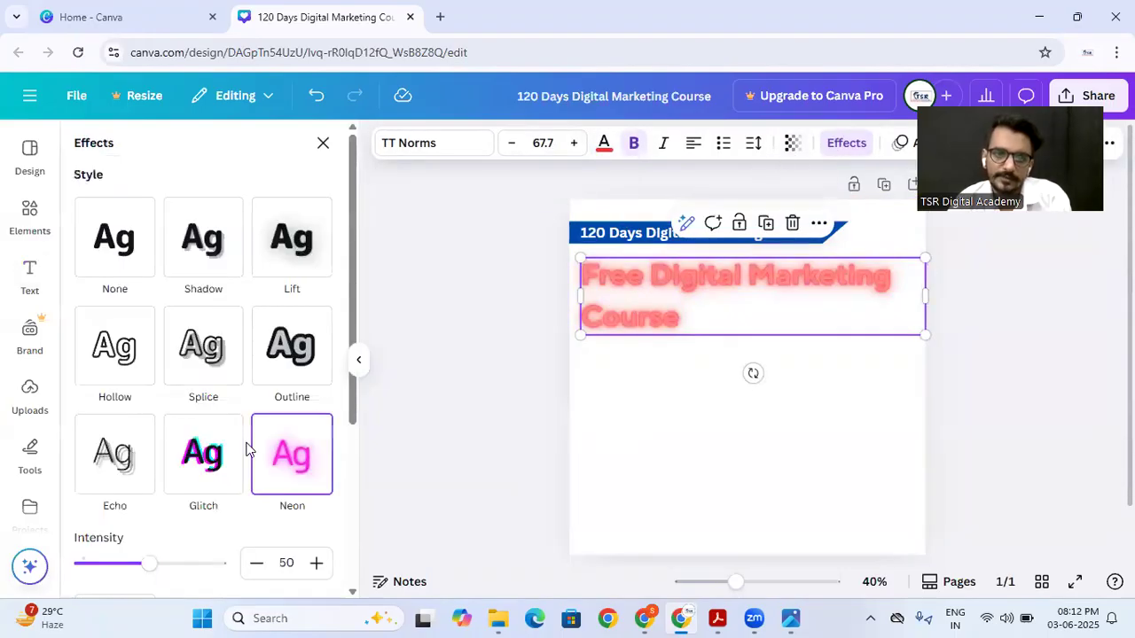
scroll(177, 439, down, 2)
drag(148, 399, 208, 399)
mouse_move(147, 401)
mouse_down()
mouse_move(94, 398)
mouse_move(208, 398)
mouse_move(130, 405)
mouse_up()
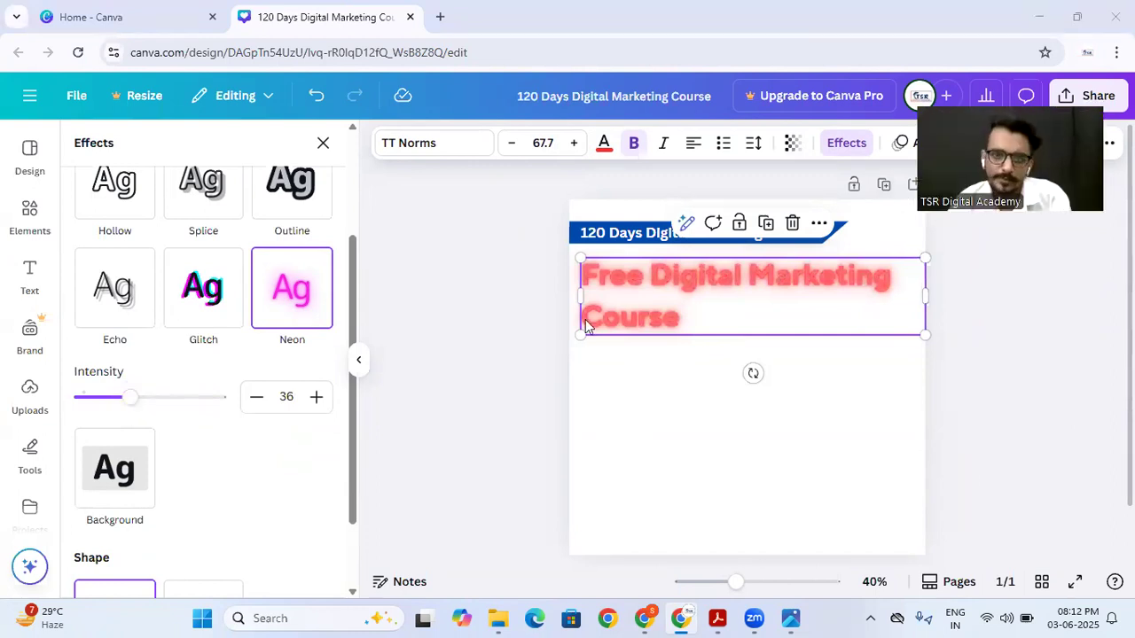
scroll(466, 339, down, 2)
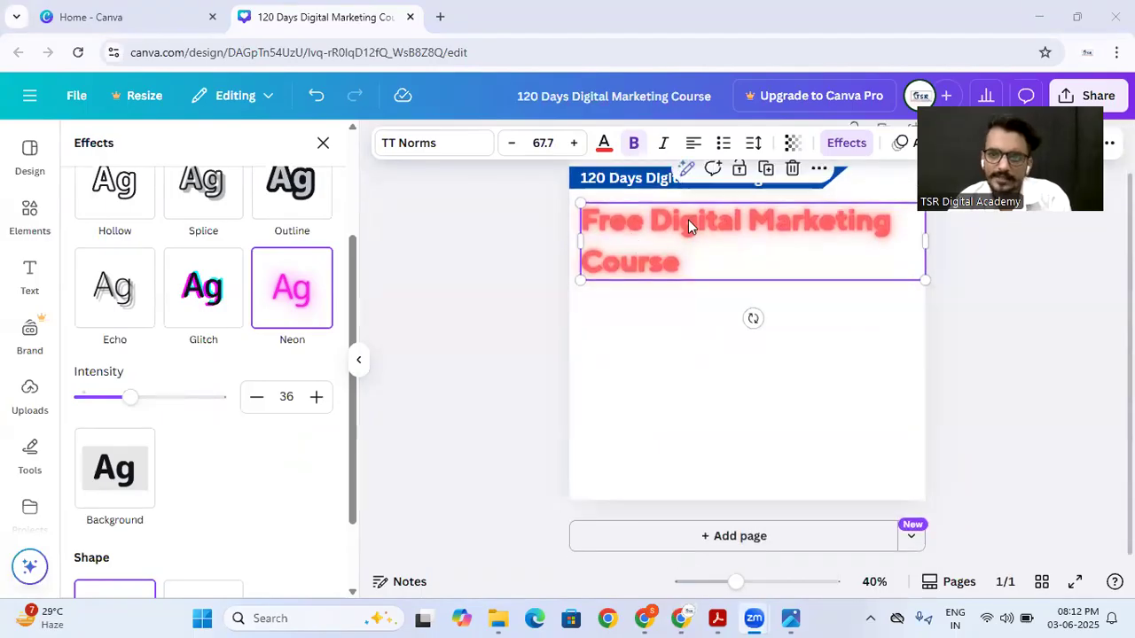
Step: Switch the heading's effect to Background and colour the background cobalt blue
click(118, 479)
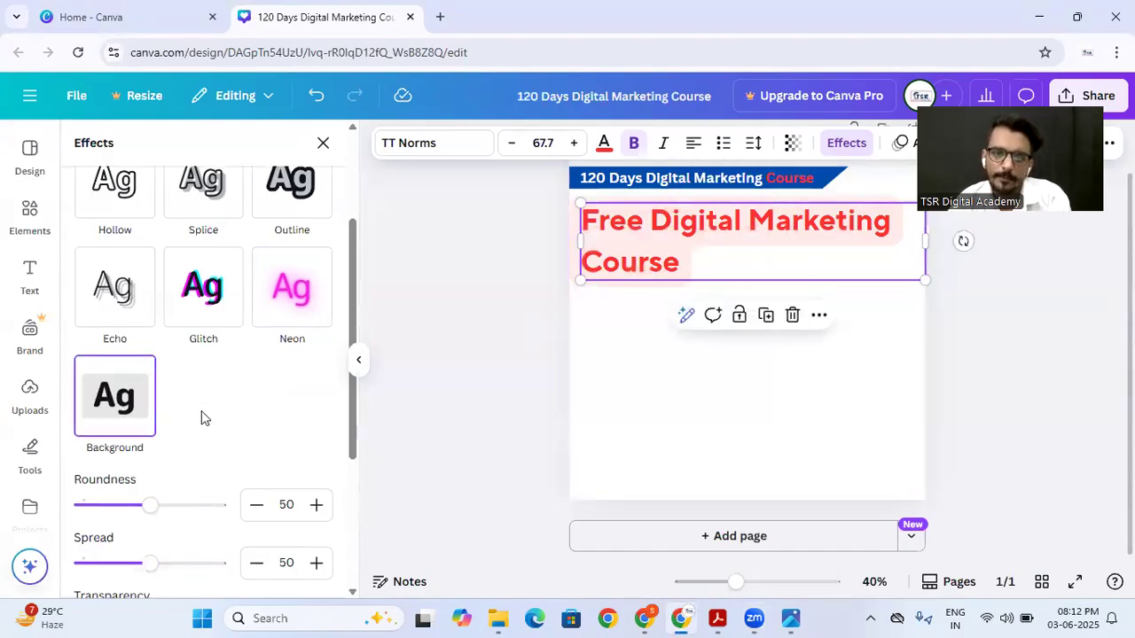
scroll(201, 410, down, 2)
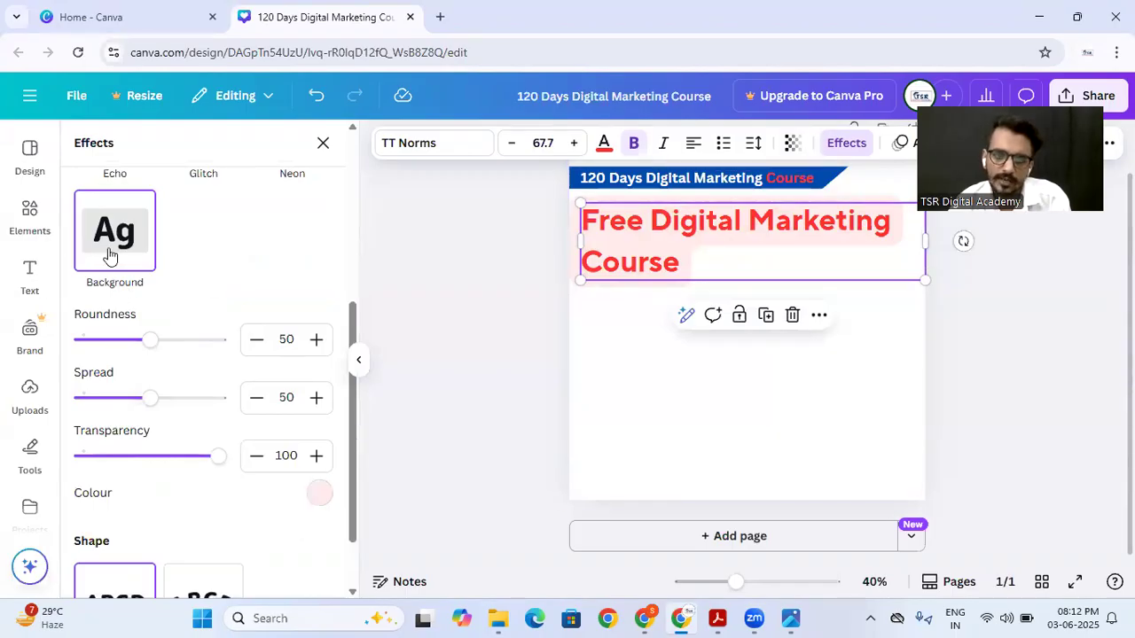
click(320, 494)
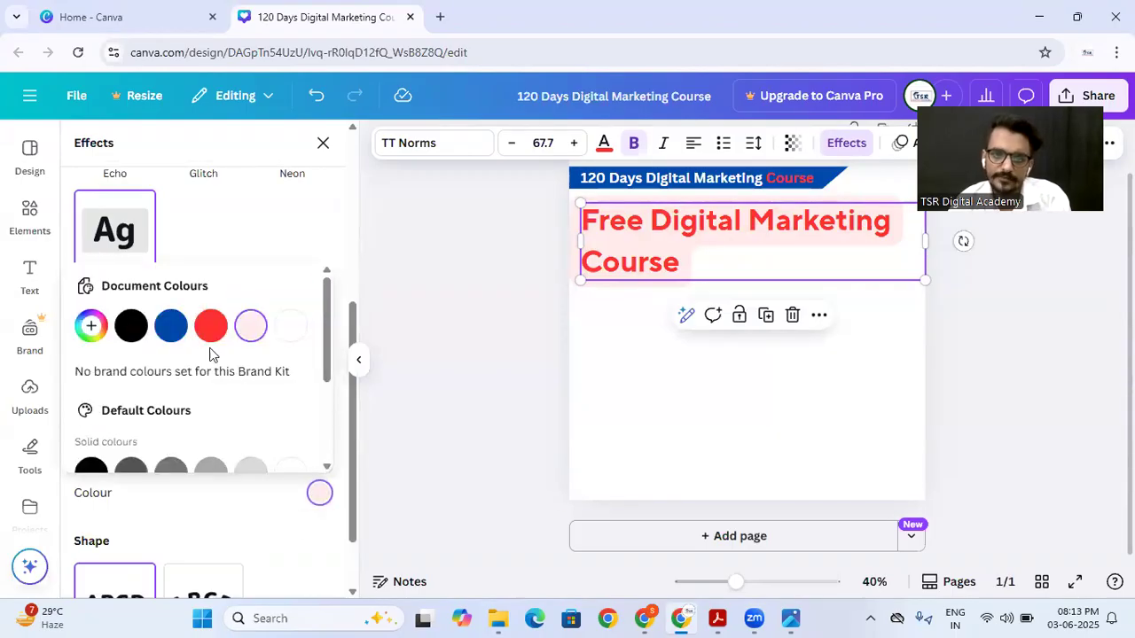
click(172, 328)
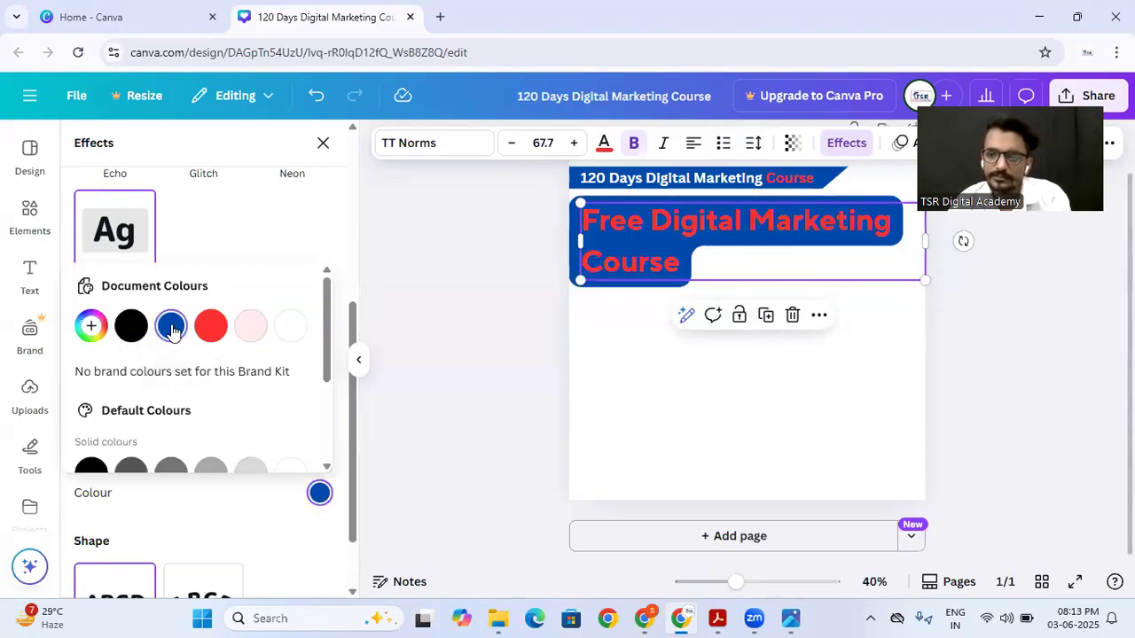
click(236, 243)
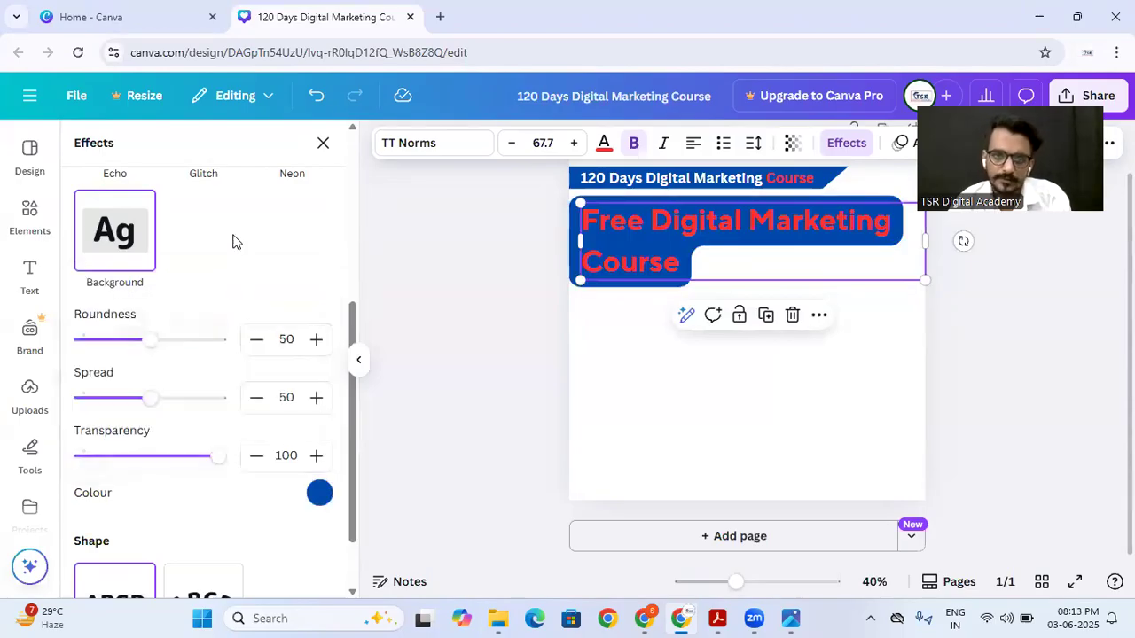
Step: Set the heading background's roundness to 57, its spread to 29 and its transparency to 99
mouse_move(155, 342)
mouse_down()
mouse_move(240, 338)
mouse_move(72, 344)
mouse_move(237, 342)
mouse_move(157, 339)
mouse_up()
drag(146, 399, 121, 398)
mouse_move(204, 464)
mouse_down()
mouse_move(169, 464)
mouse_move(235, 467)
mouse_move(178, 461)
mouse_move(216, 459)
mouse_up()
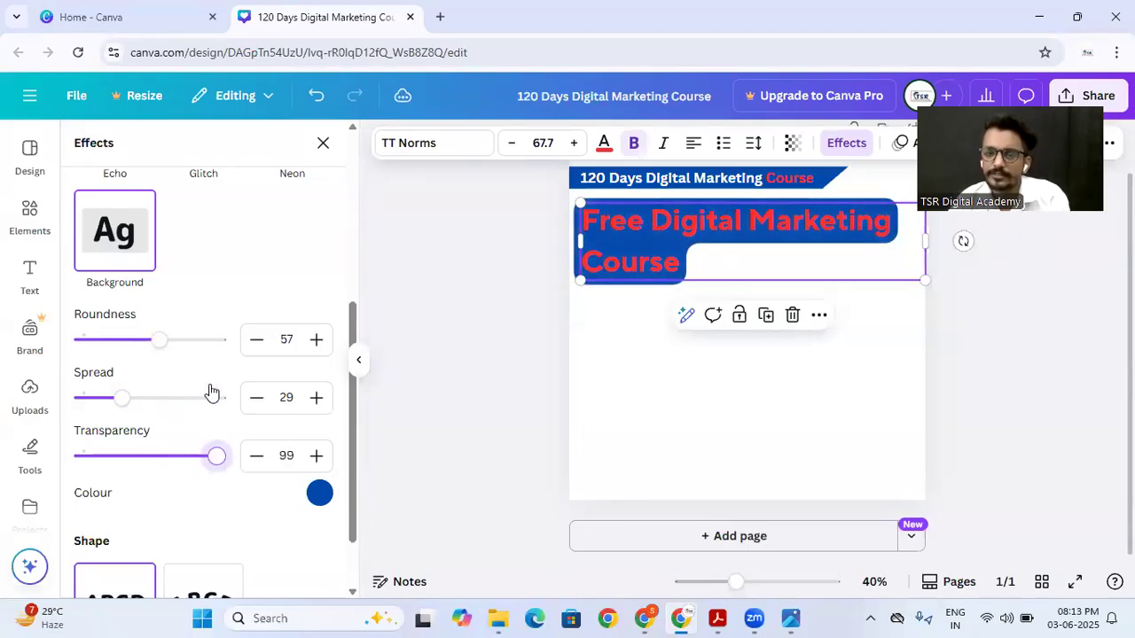
click(460, 315)
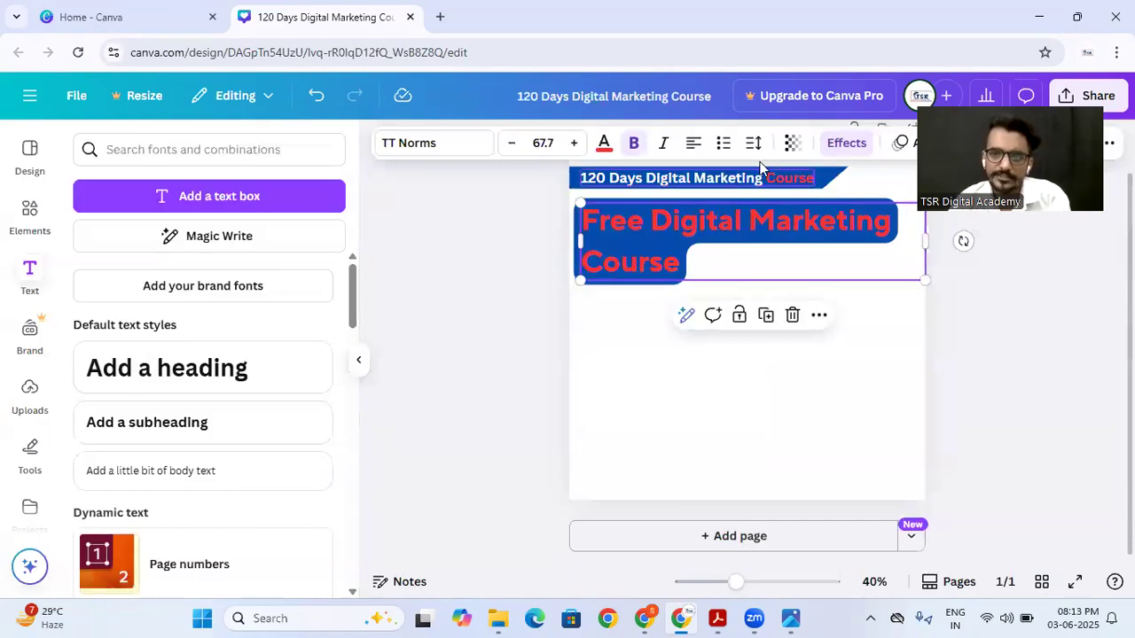
Step: Apply the Curve shape to the blue-background heading and shift the arched text slightly sideways
click(845, 142)
scroll(182, 357, down, 5)
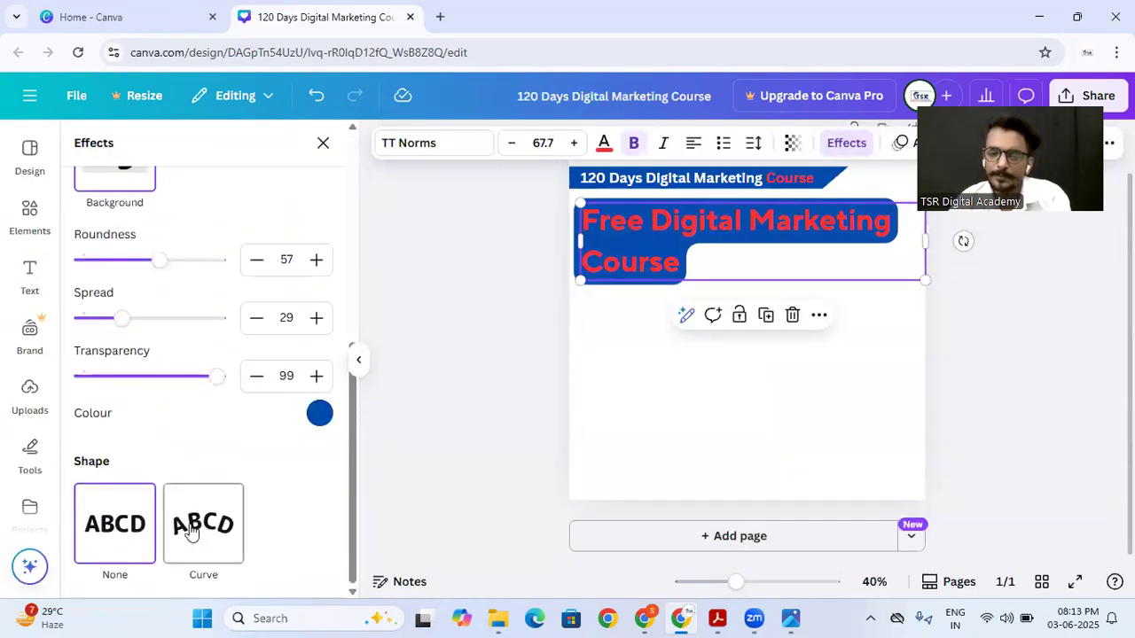
click(595, 364)
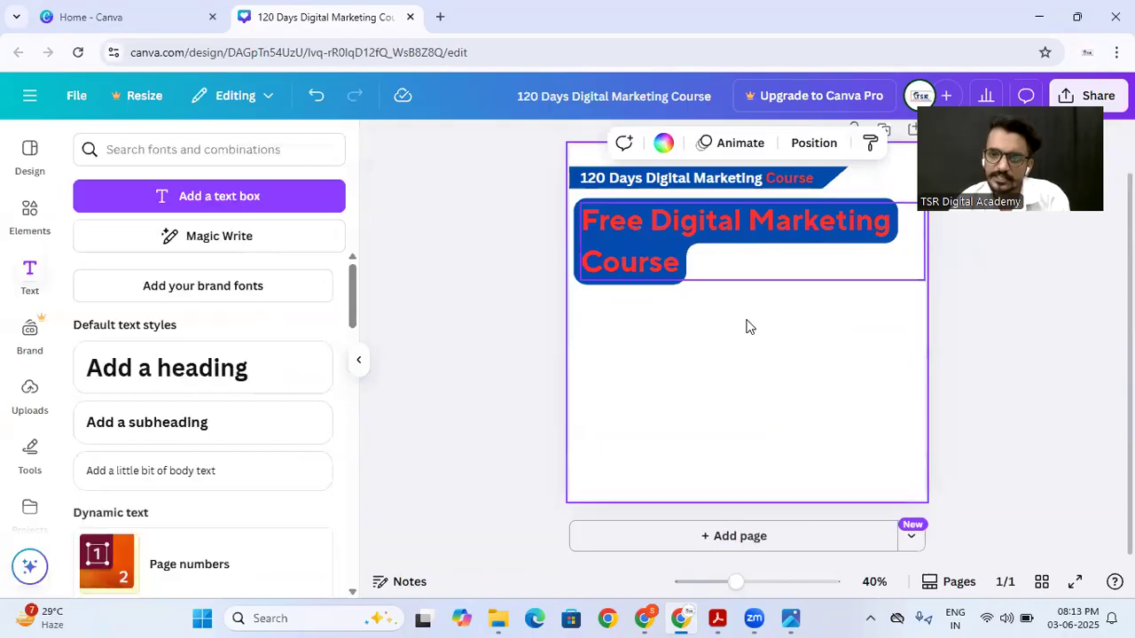
click(679, 216)
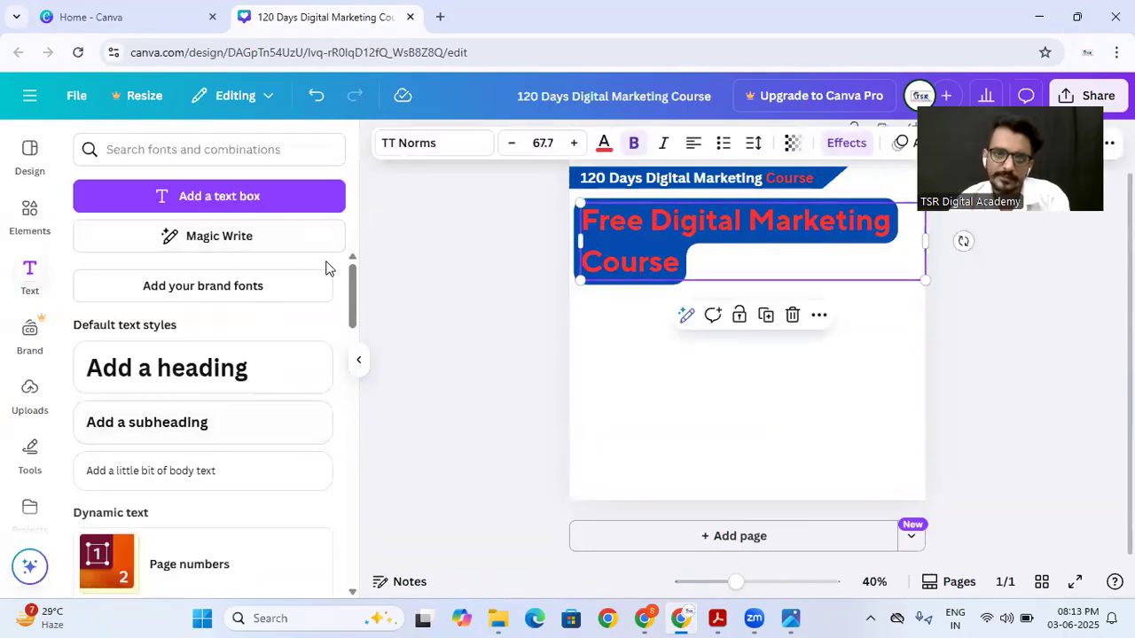
click(846, 142)
scroll(185, 399, down, 5)
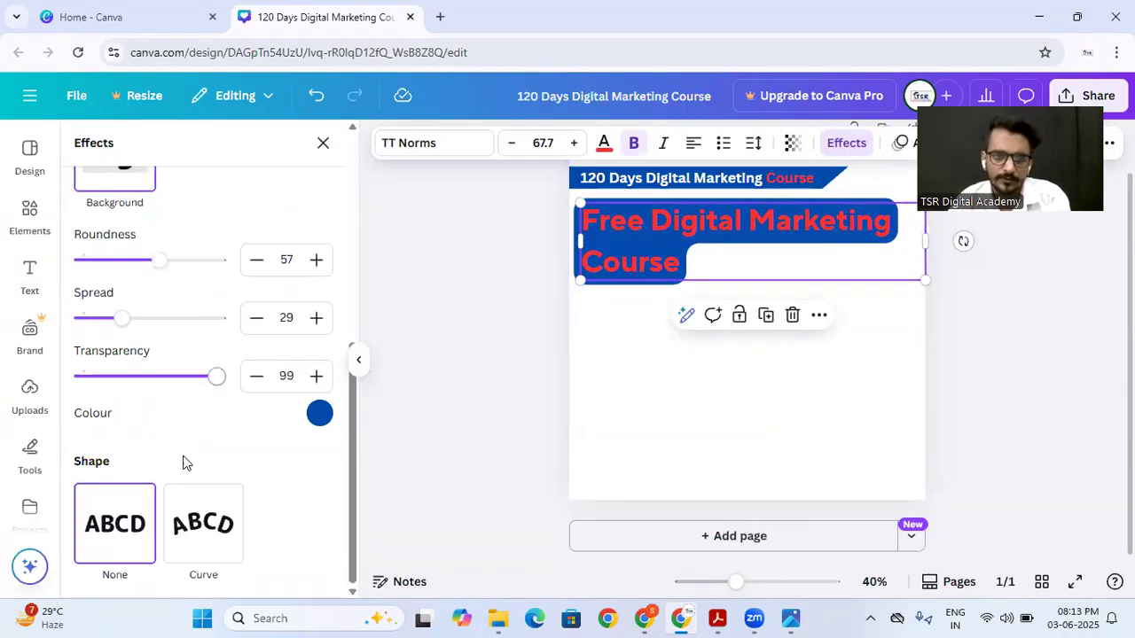
click(222, 544)
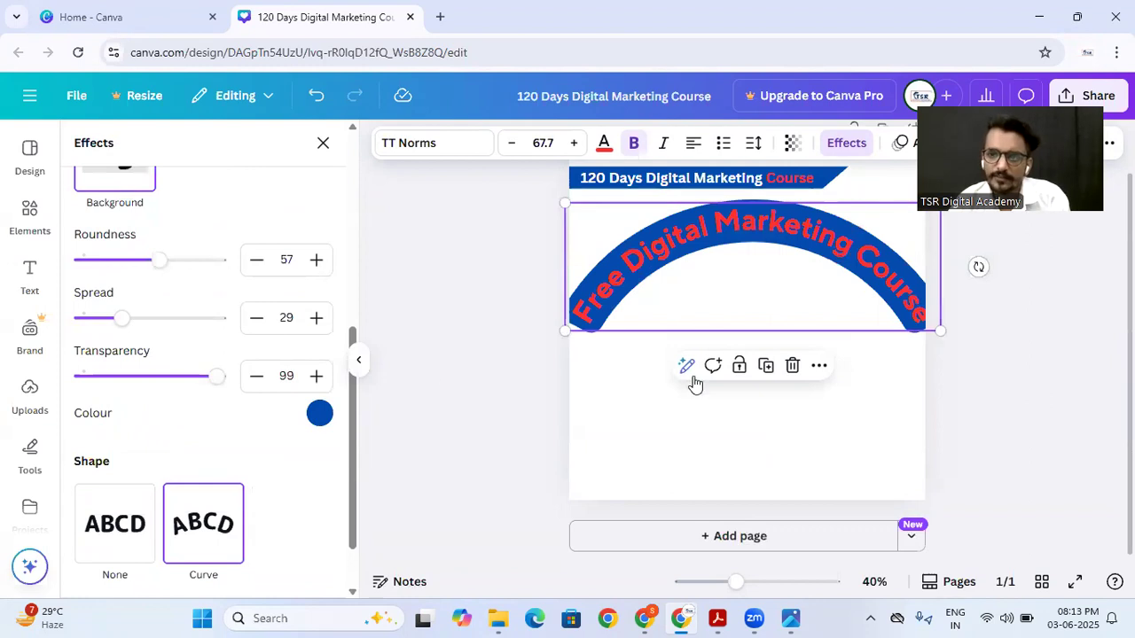
click(630, 405)
click(686, 271)
drag(687, 271, 684, 266)
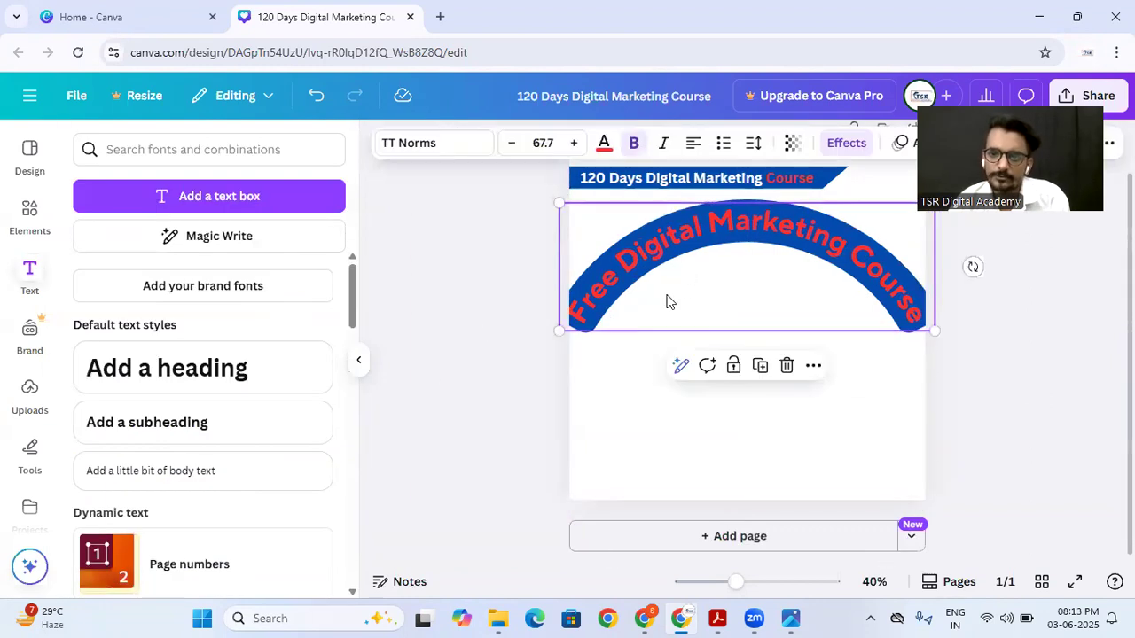
Step: Try the Neon, Glitch, Echo, Hollow, Splice and Outline styles on the curved heading
click(837, 147)
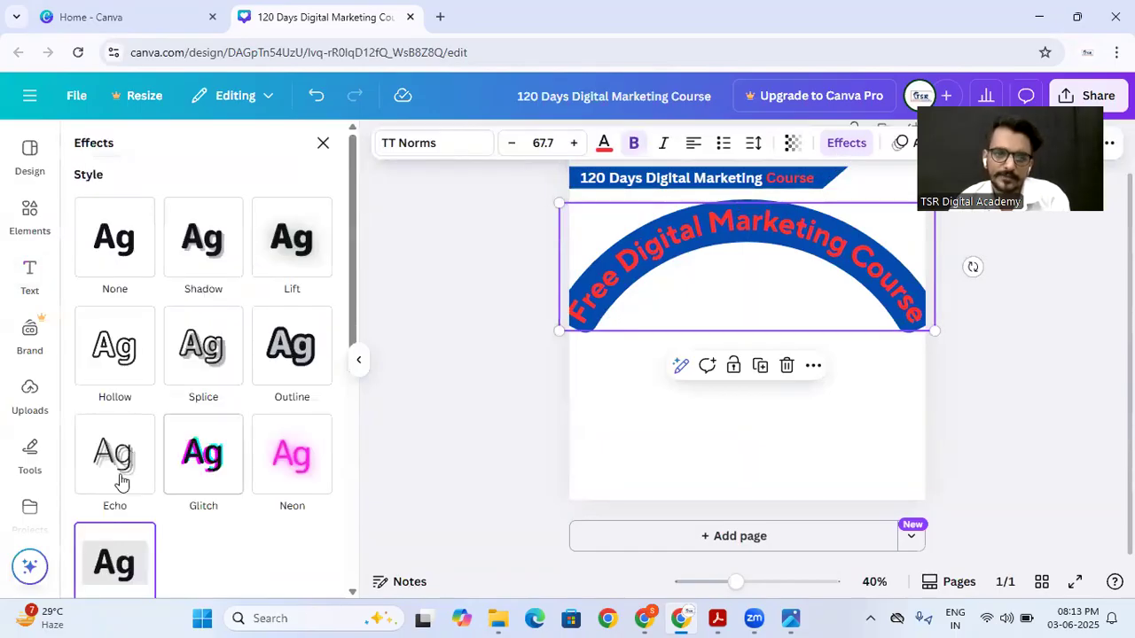
scroll(121, 482, down, 5)
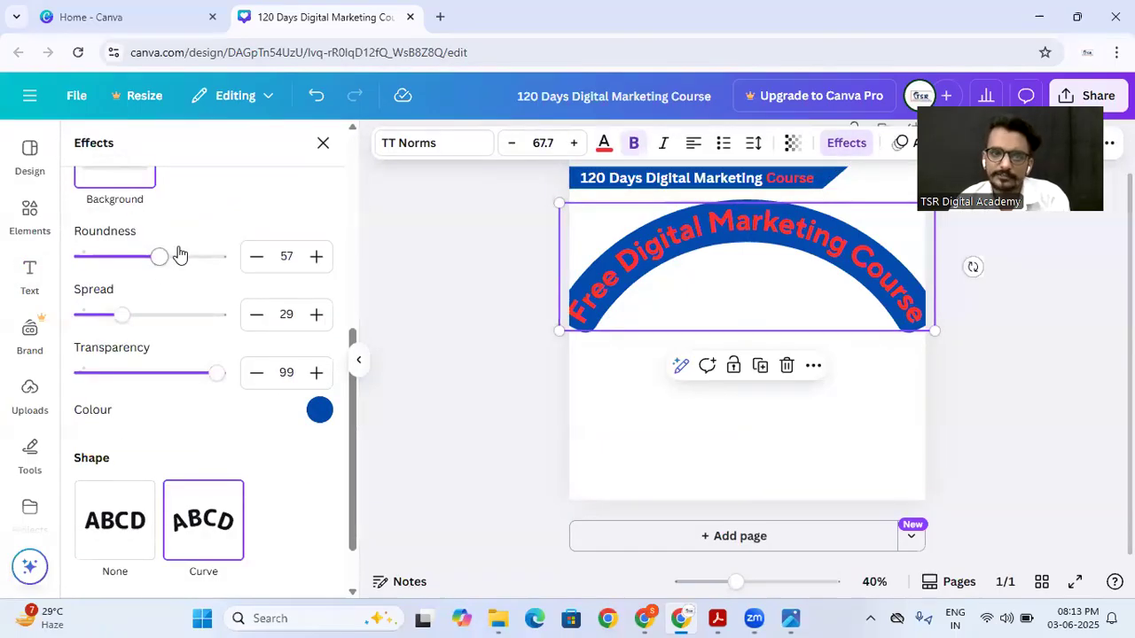
scroll(134, 307, up, 2)
scroll(131, 304, down, 3)
scroll(133, 357, up, 4)
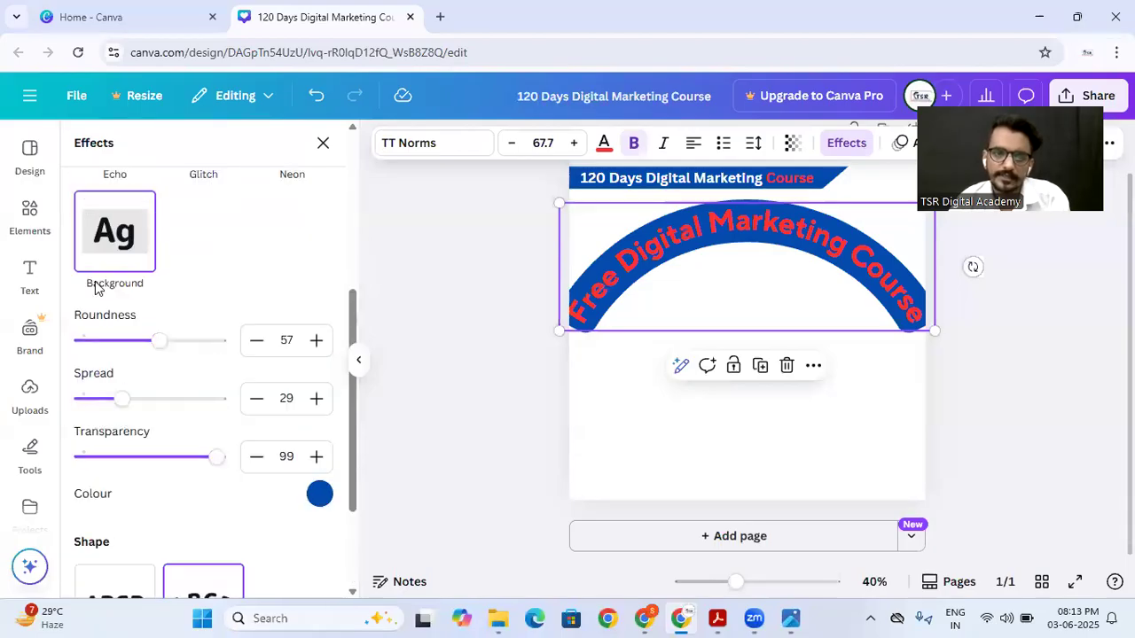
click(282, 306)
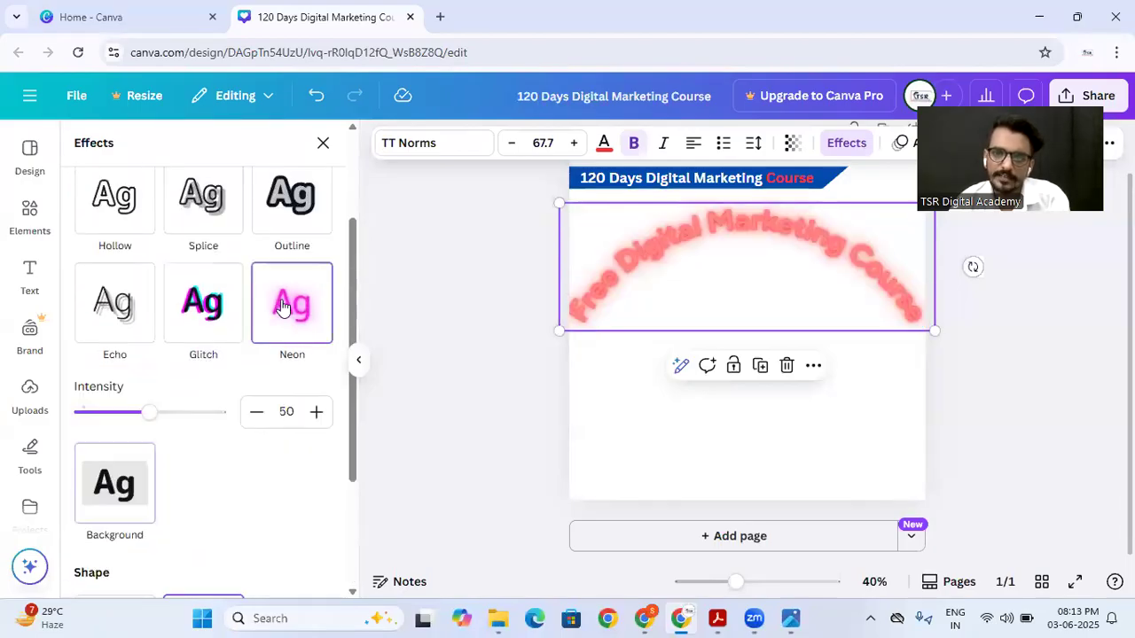
click(203, 306)
click(129, 319)
click(113, 202)
click(204, 204)
click(292, 199)
Step: Try the Lift and Shadow styles on the curved heading and finish with None
scroll(229, 253, up, 2)
click(283, 250)
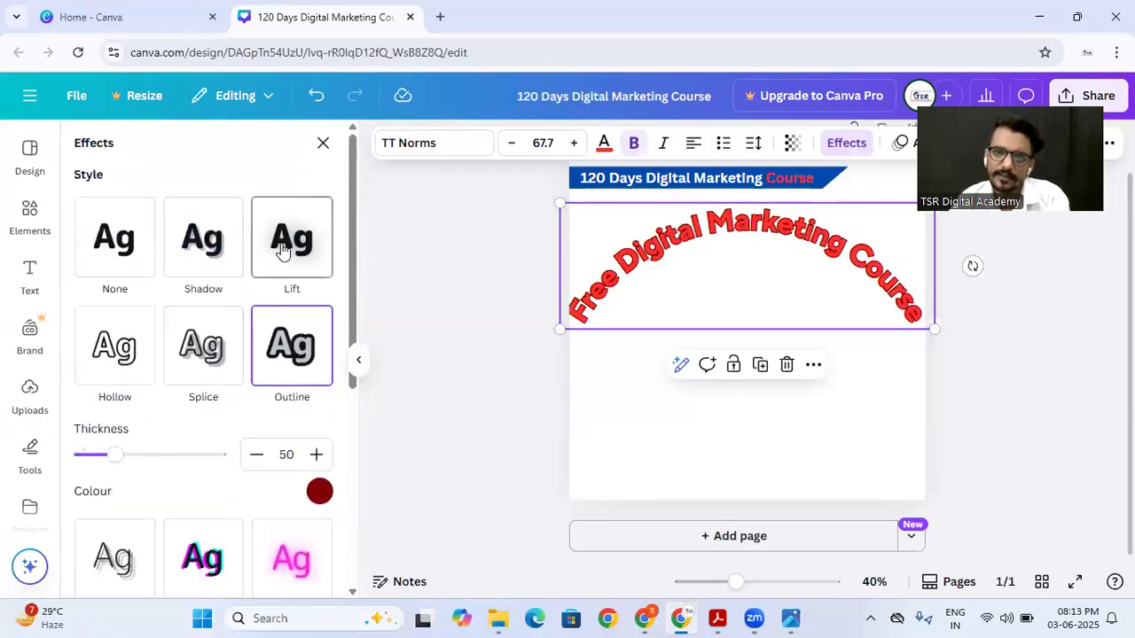
click(198, 261)
click(122, 260)
scroll(123, 260, down, 3)
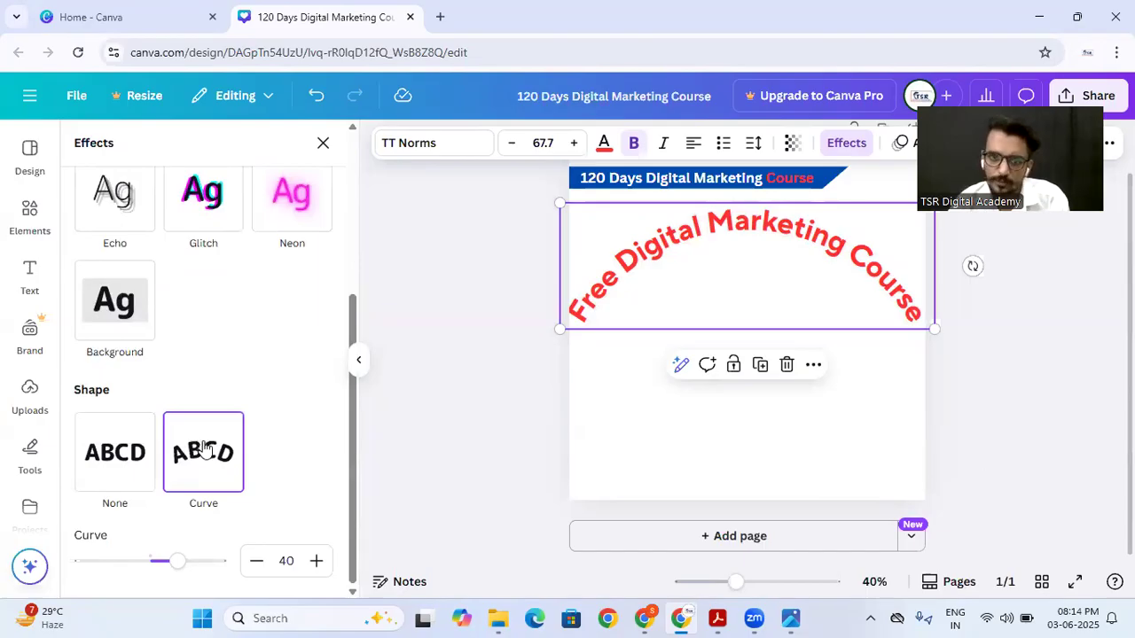
scroll(210, 356, up, 3)
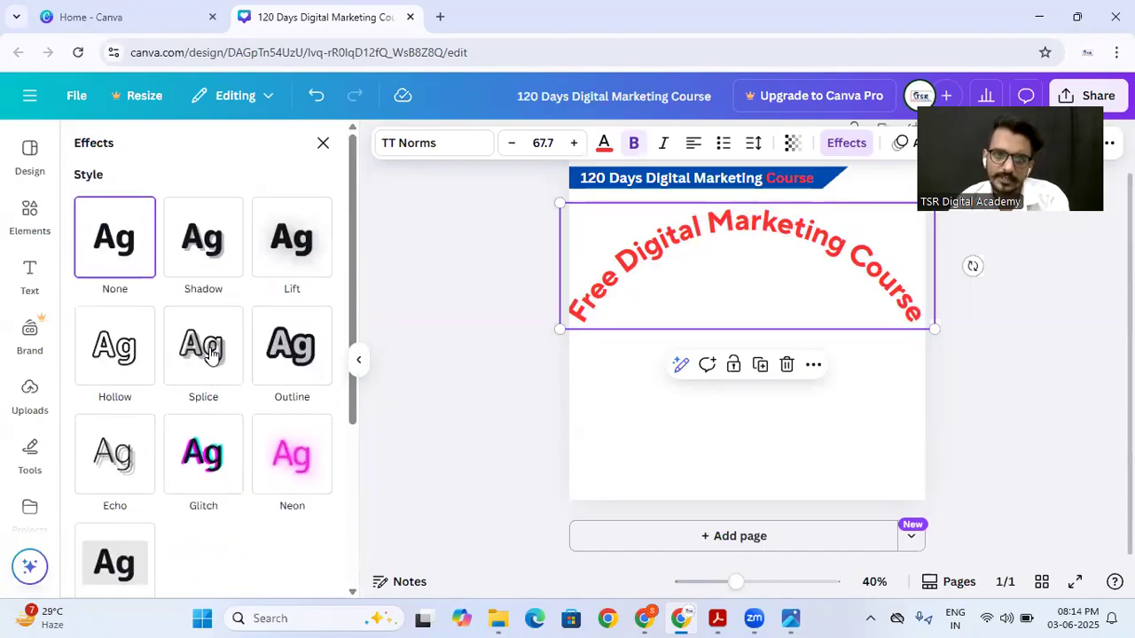
Step: Apply the Outline style to the curved heading and reduce its font size to 62.7
click(275, 354)
scroll(233, 373, down, 5)
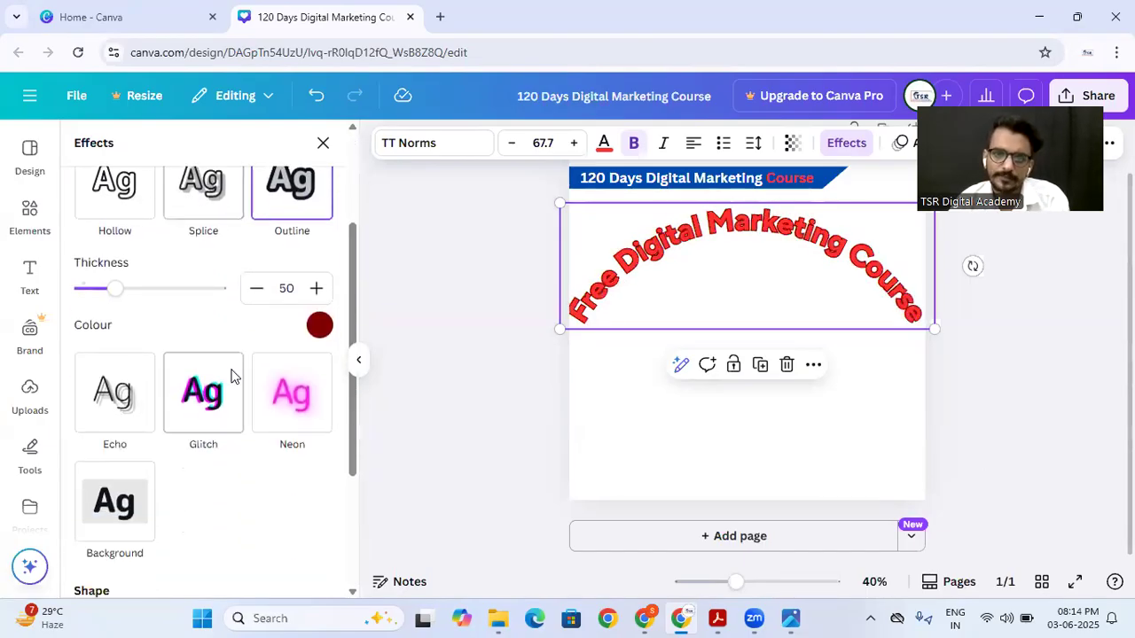
click(511, 143)
click(512, 143)
click(512, 143)
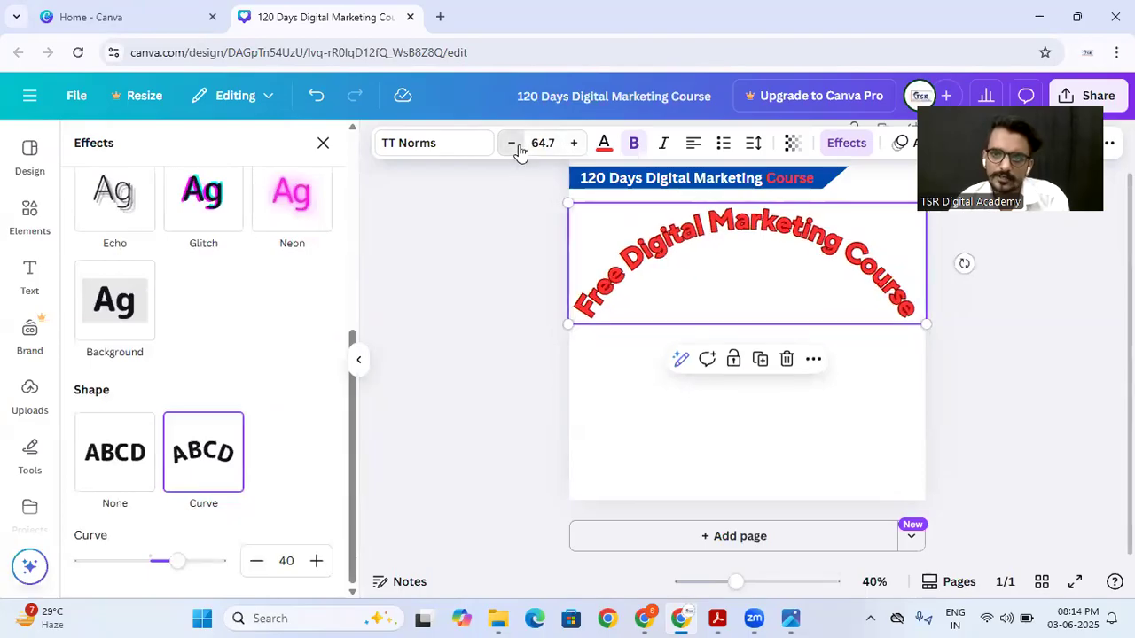
click(511, 143)
click(511, 143)
Step: Try a curve of -75 on the heading, move it below the banner, and return the curve to 35
drag(176, 565, 99, 569)
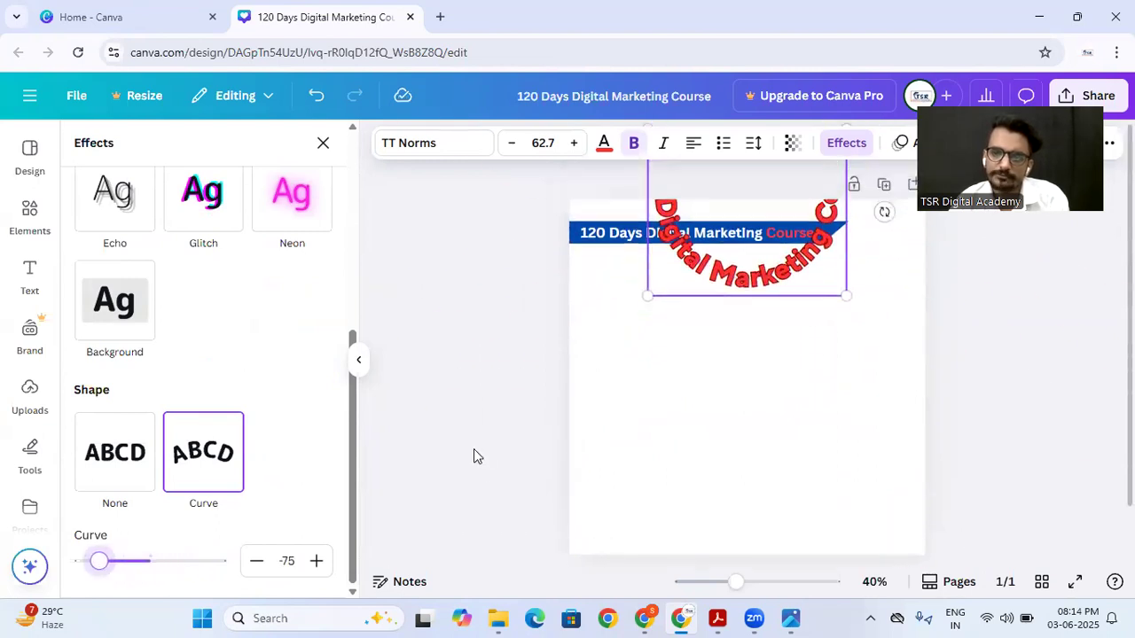
drag(785, 252, 775, 387)
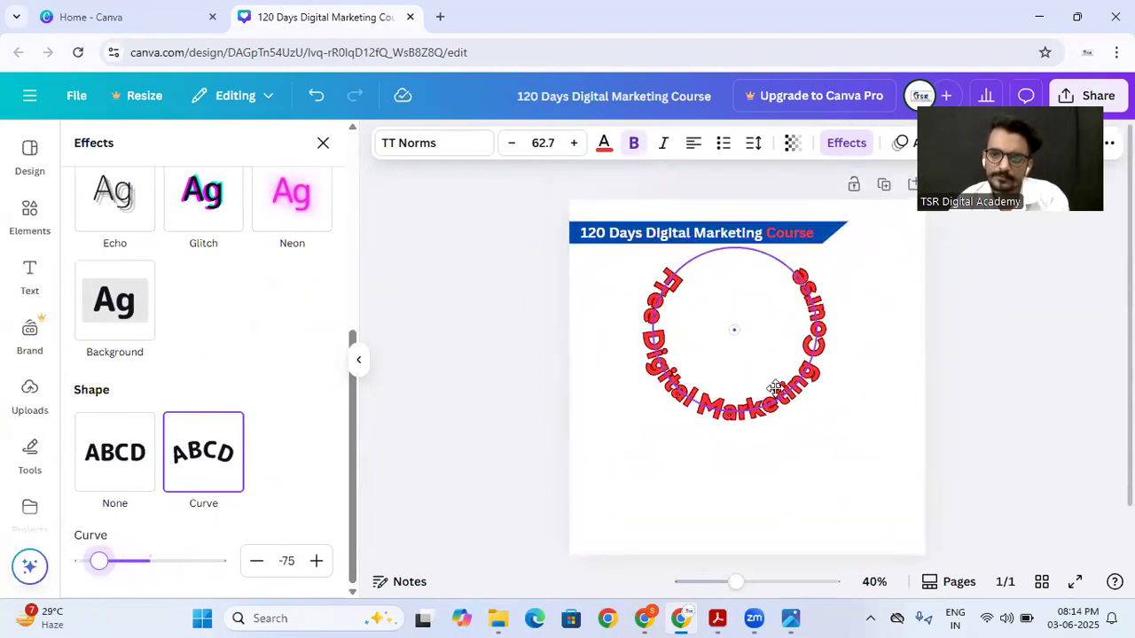
drag(100, 560, 175, 561)
Step: Remove the Outline style from the curved heading by choosing None
scroll(274, 301, up, 5)
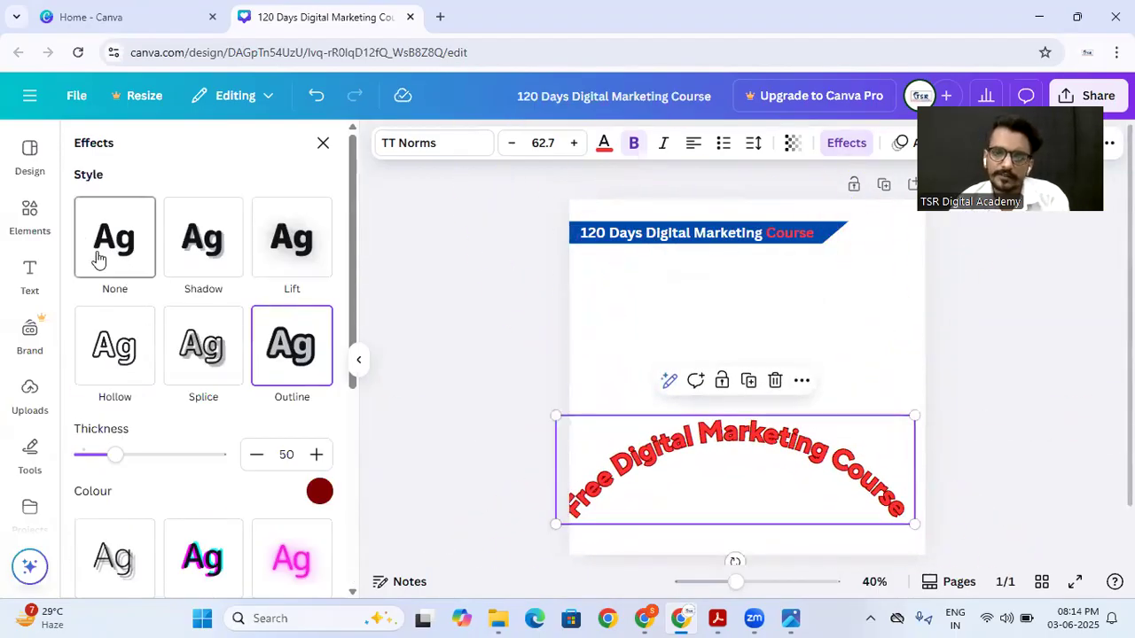
click(99, 258)
scroll(180, 295, down, 3)
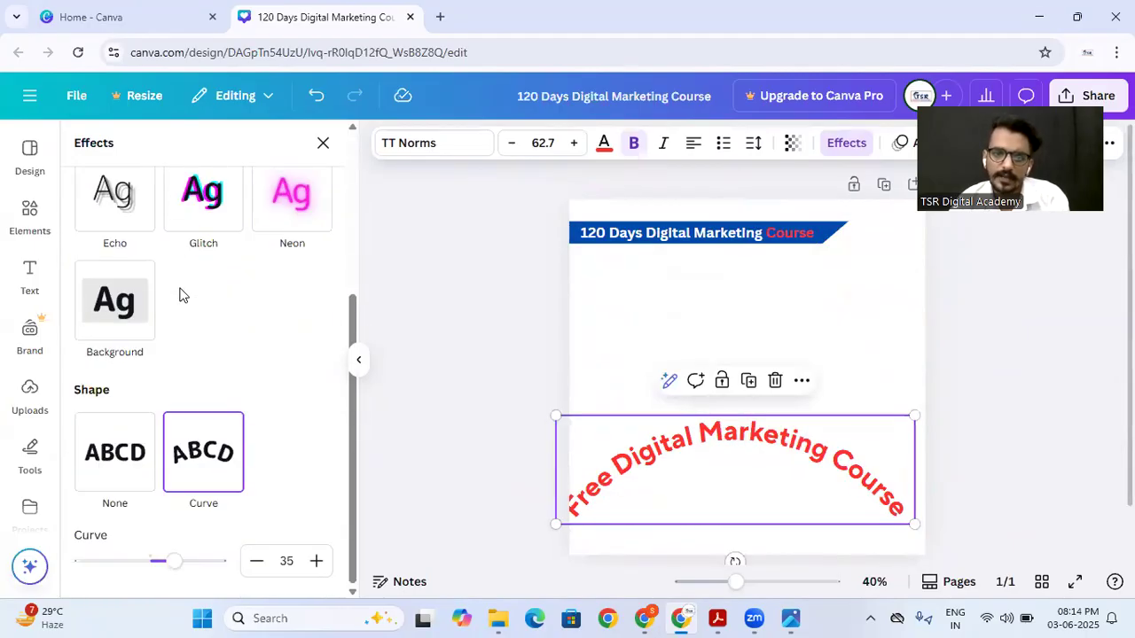
Step: Try a flatter curve of 12, reset the heading's shape to None, and place it just below the banner
click(289, 557)
key(BackSpace)
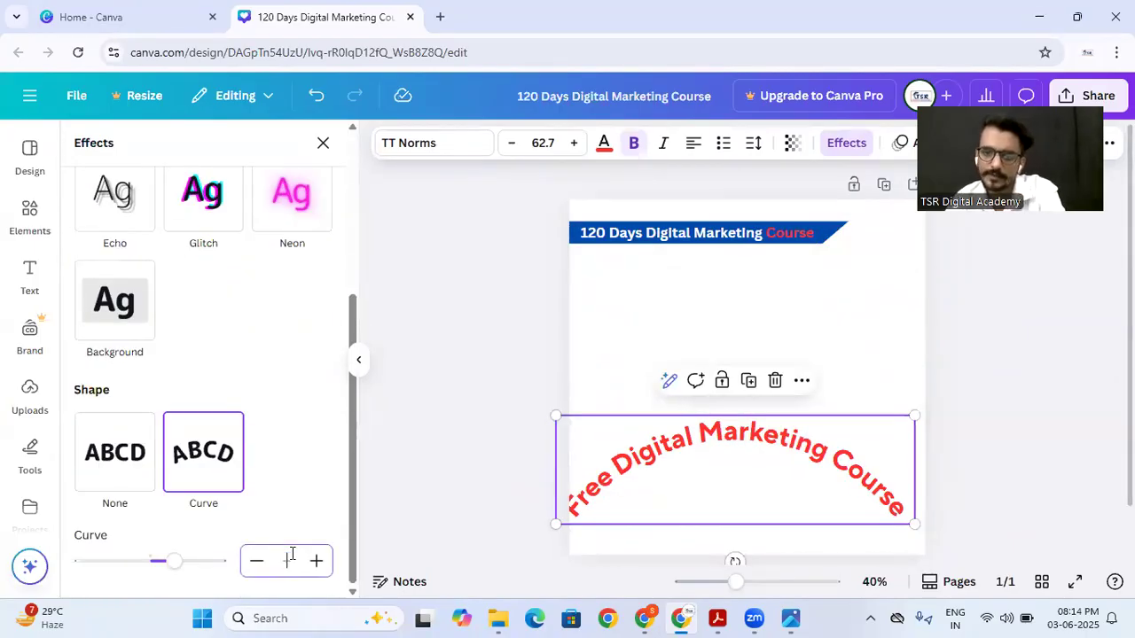
text(35)
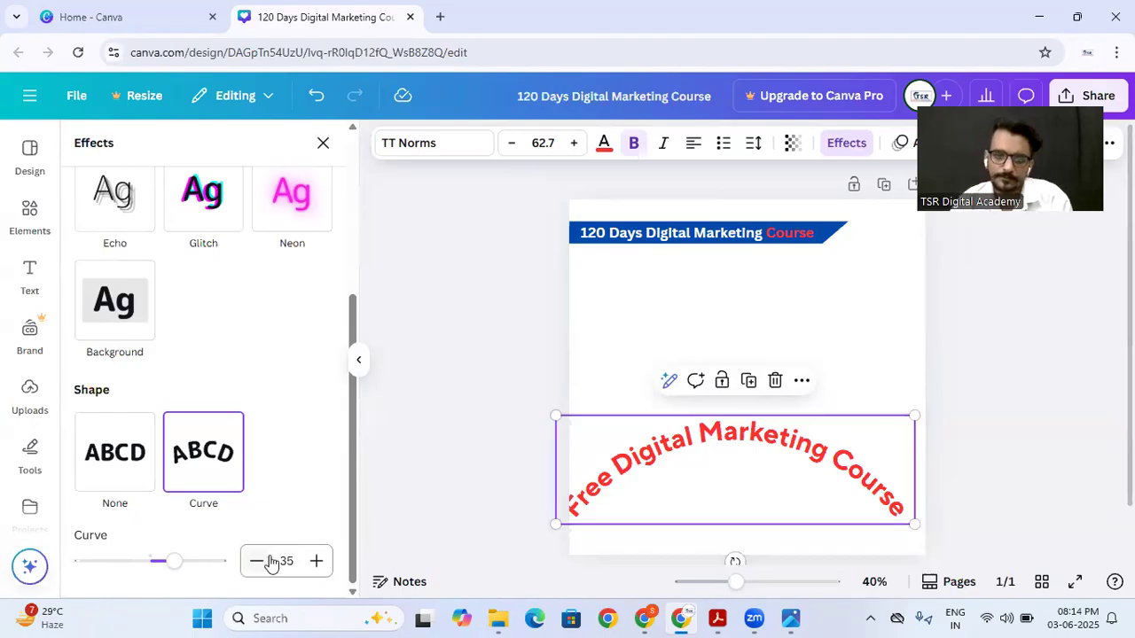
drag(176, 560, 154, 561)
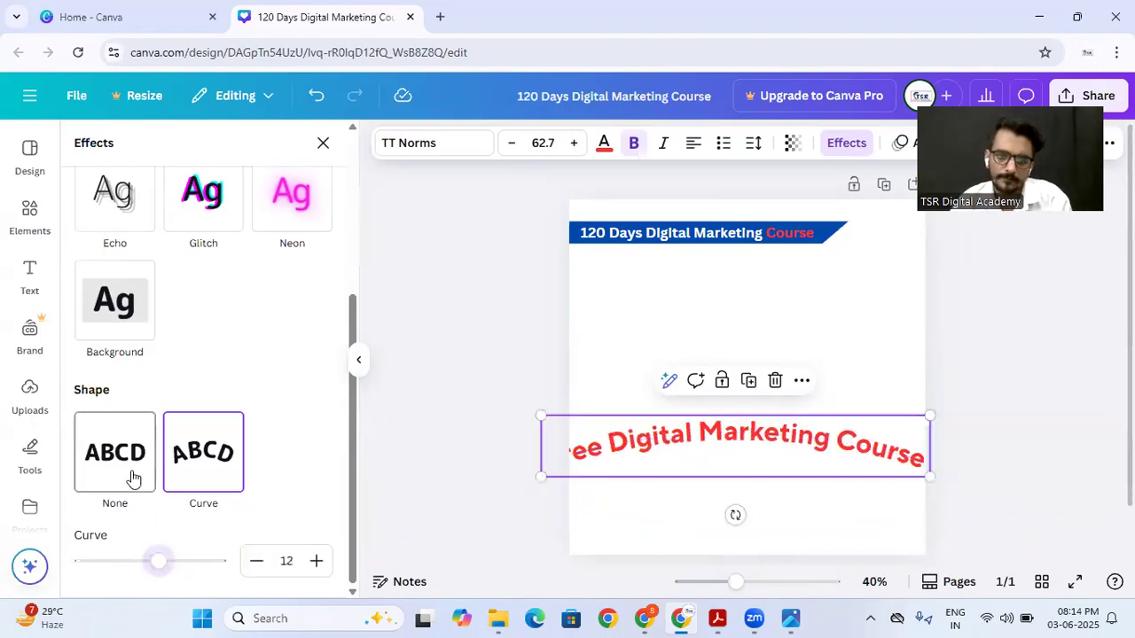
click(132, 476)
drag(607, 450, 648, 299)
Step: Switch to the image viewer and examine the reference poster's heading and the elements below it
click(791, 618)
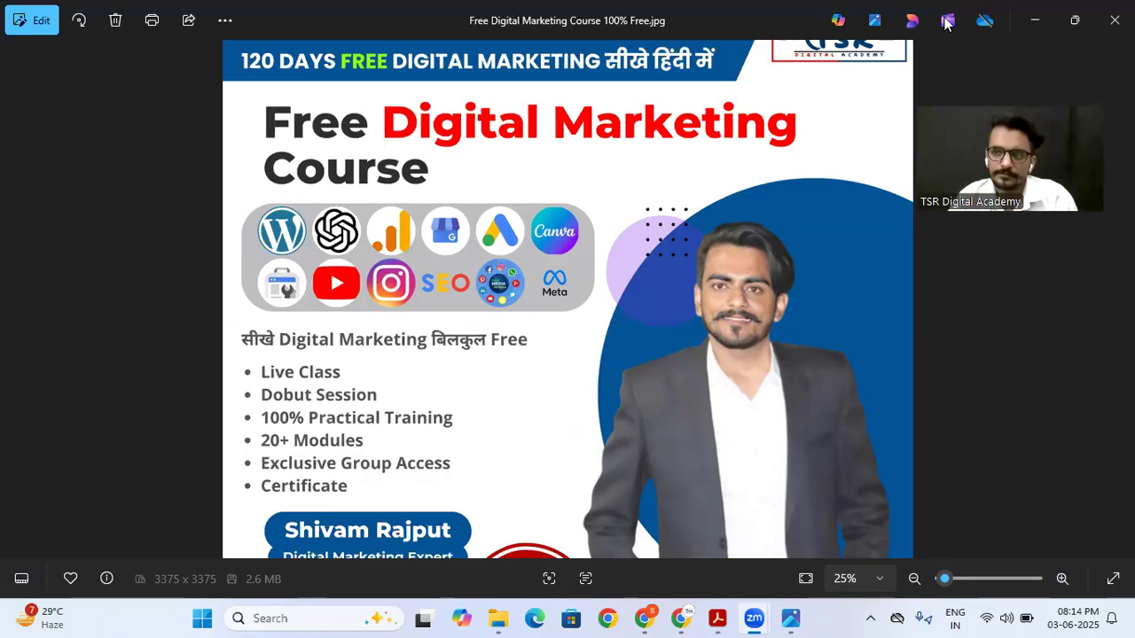
click(1037, 20)
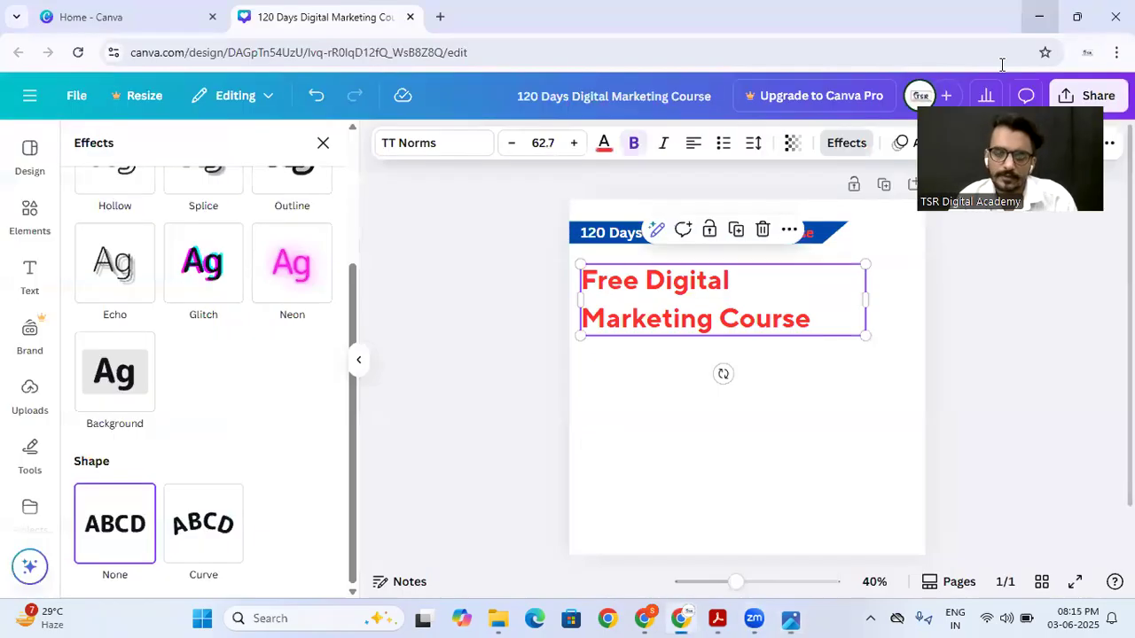
click(789, 618)
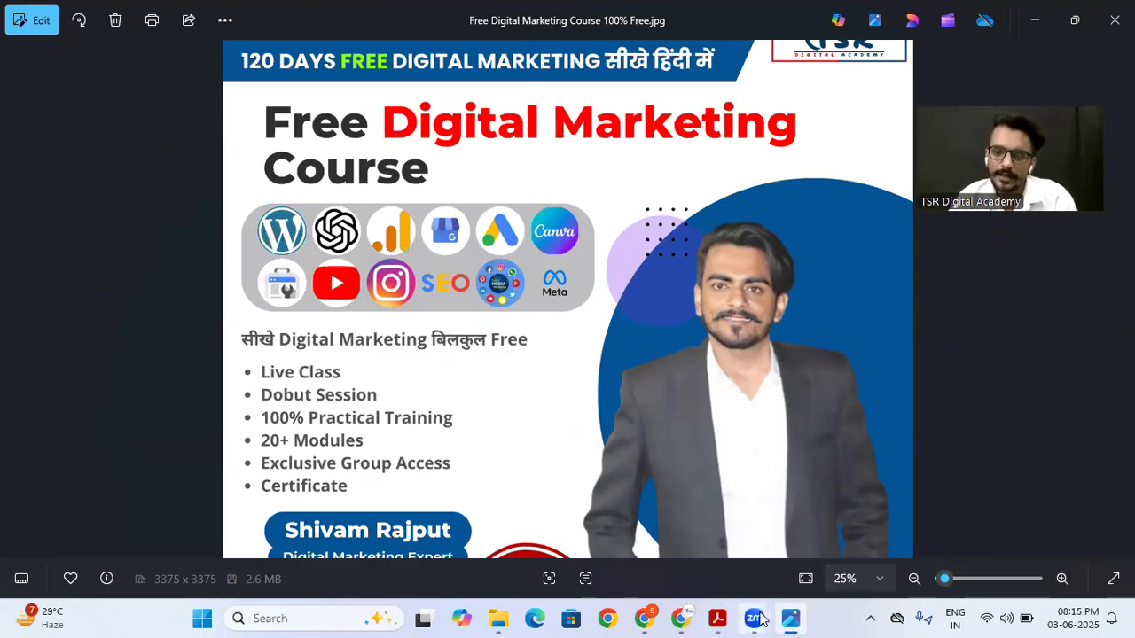
mouse_move(683, 618)
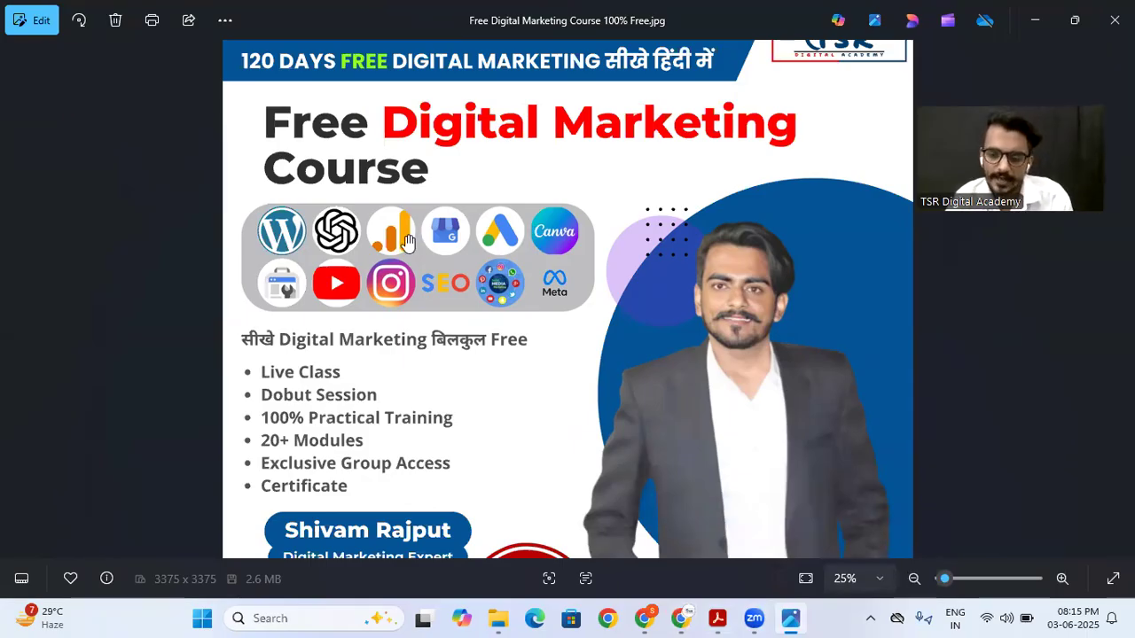
Step: Return to Canva, widen the heading so "Free Digital Marketing" fits on one line, and nudge it closer to the banner
click(683, 618)
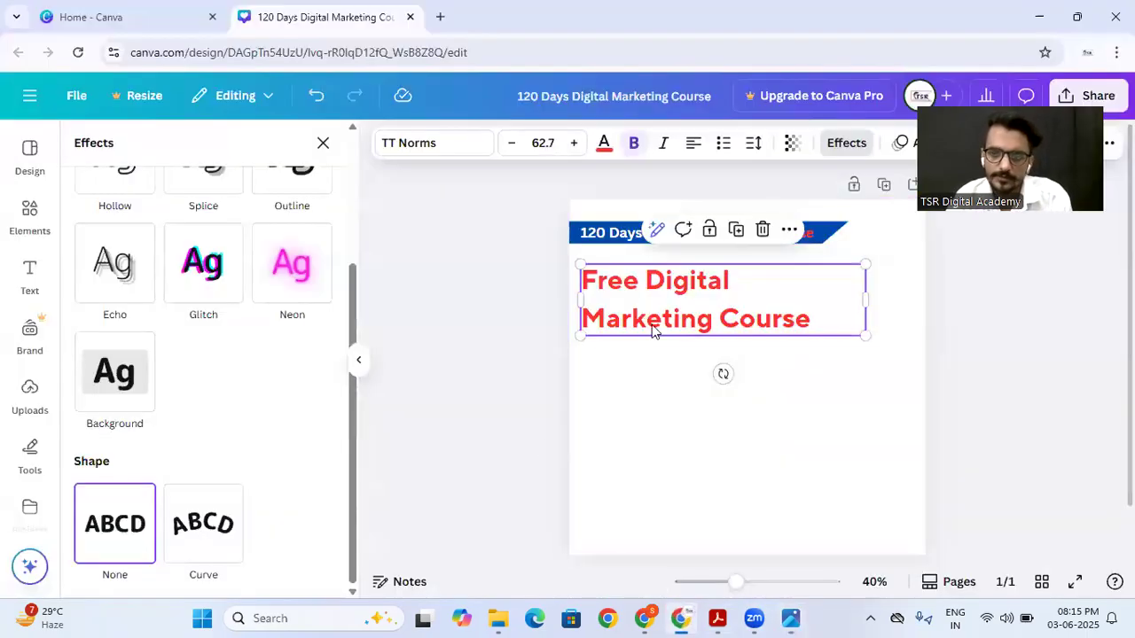
click(635, 416)
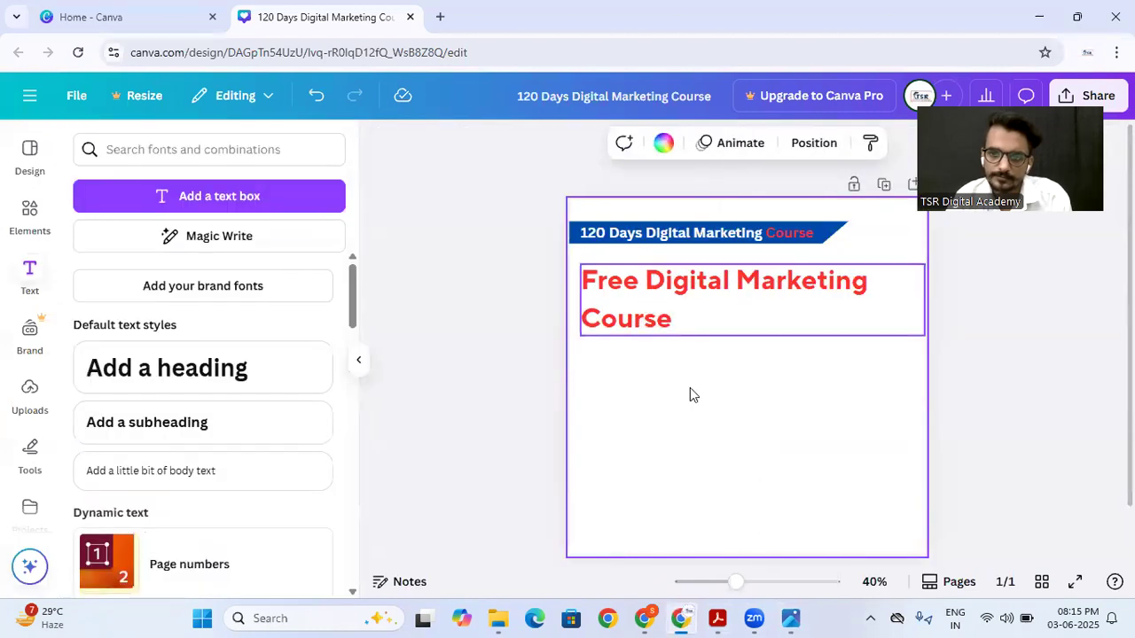
drag(638, 282, 654, 295)
Step: Search the design elements for "shape" and show the results across all categories
click(29, 218)
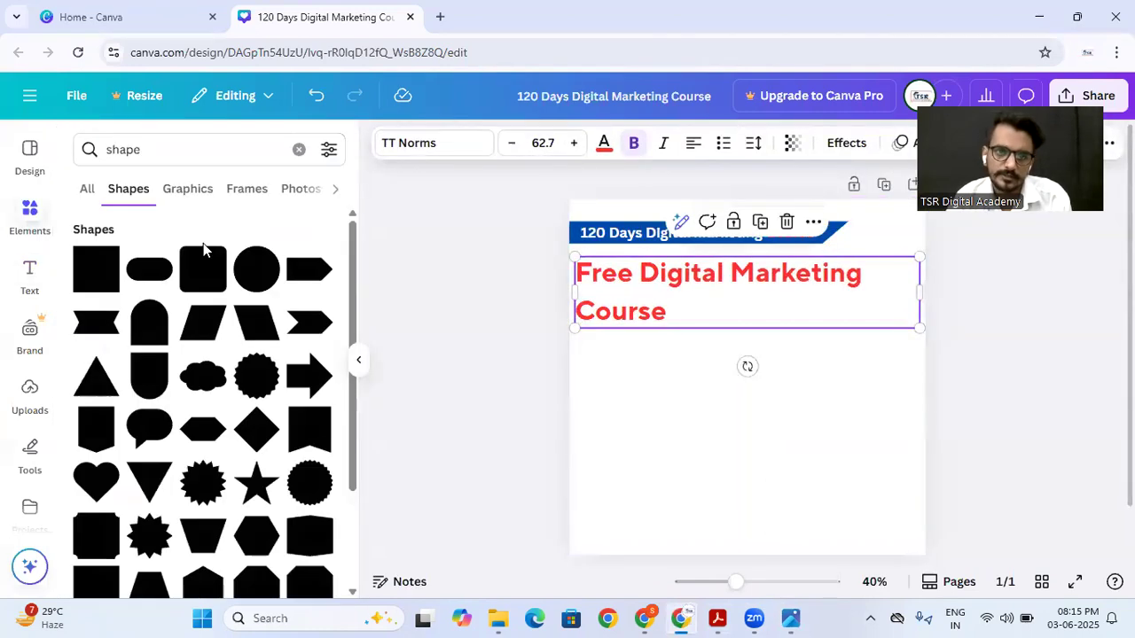
click(148, 149)
key(ctrl+a)
key(BackSpace)
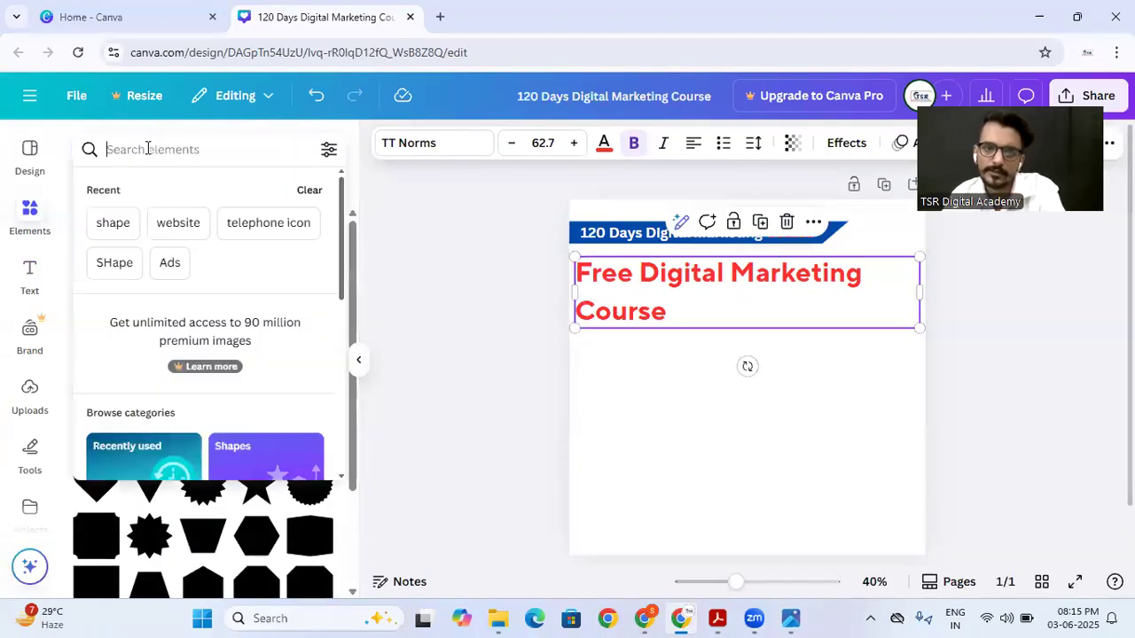
click(32, 213)
click(84, 188)
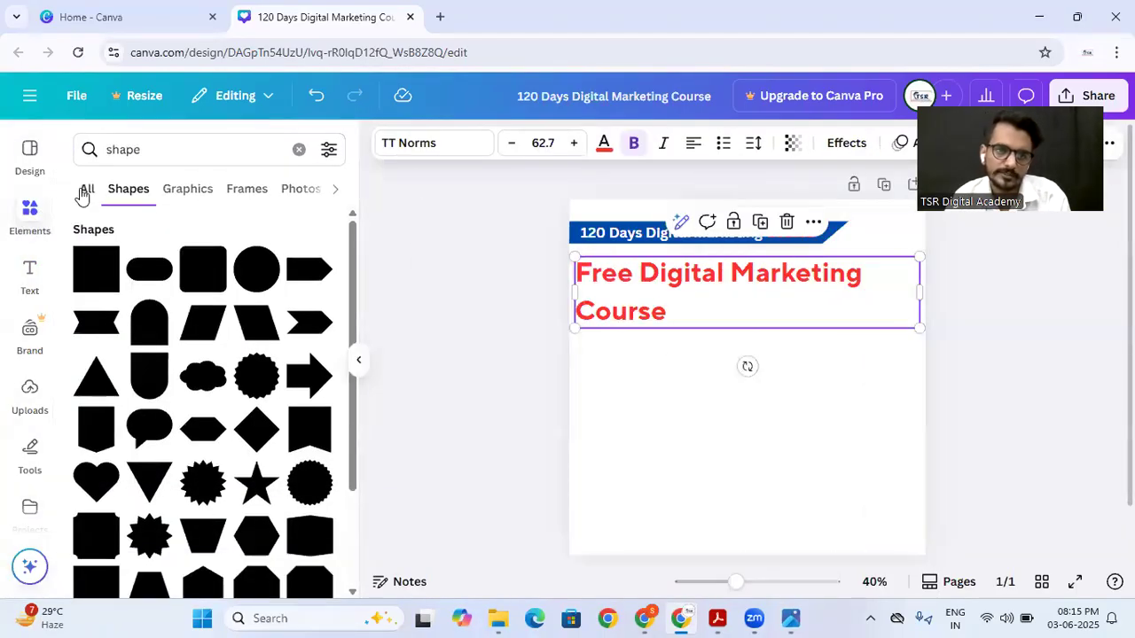
click(104, 156)
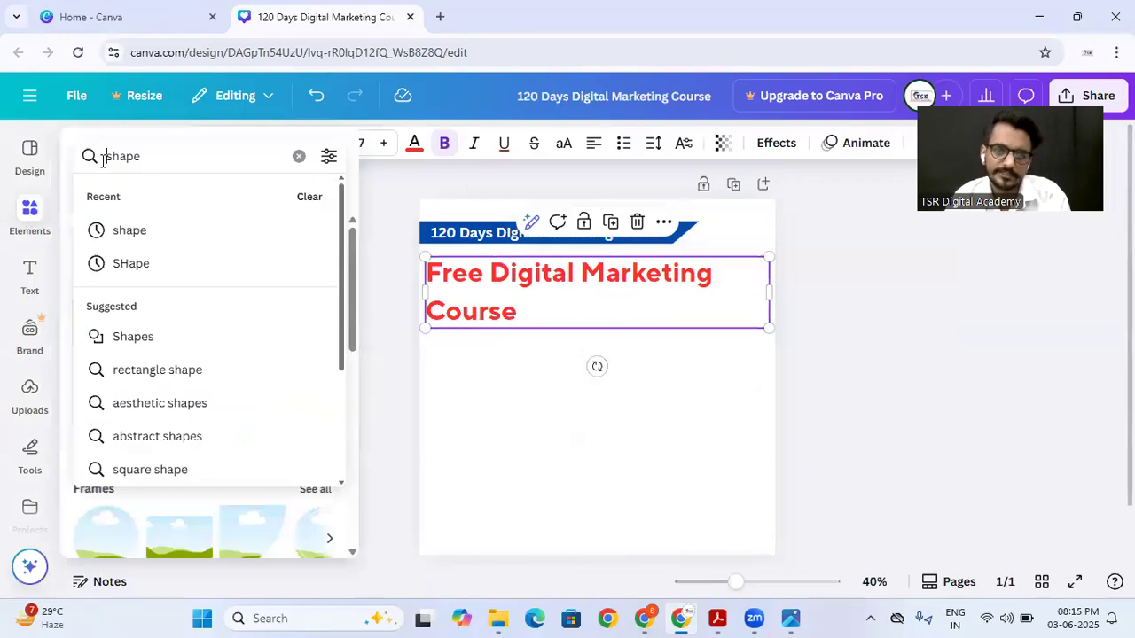
key(Return)
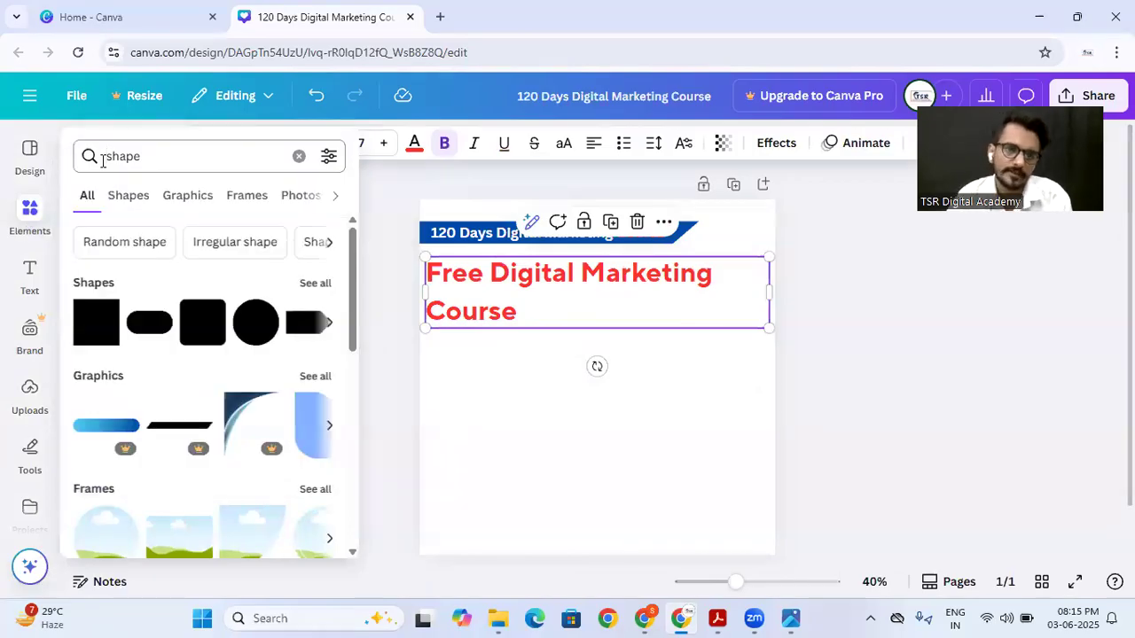
Step: Add a rounded rectangle from the full shape results, widen it below the heading, and reduce its height to form a low panel
click(310, 281)
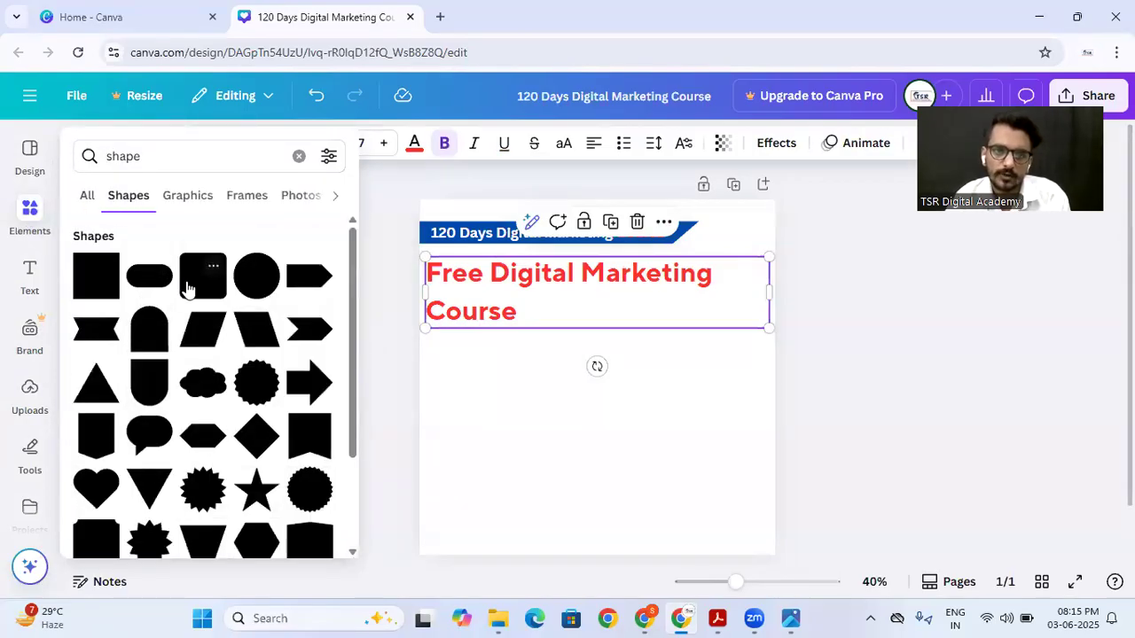
click(188, 286)
drag(585, 385, 665, 381)
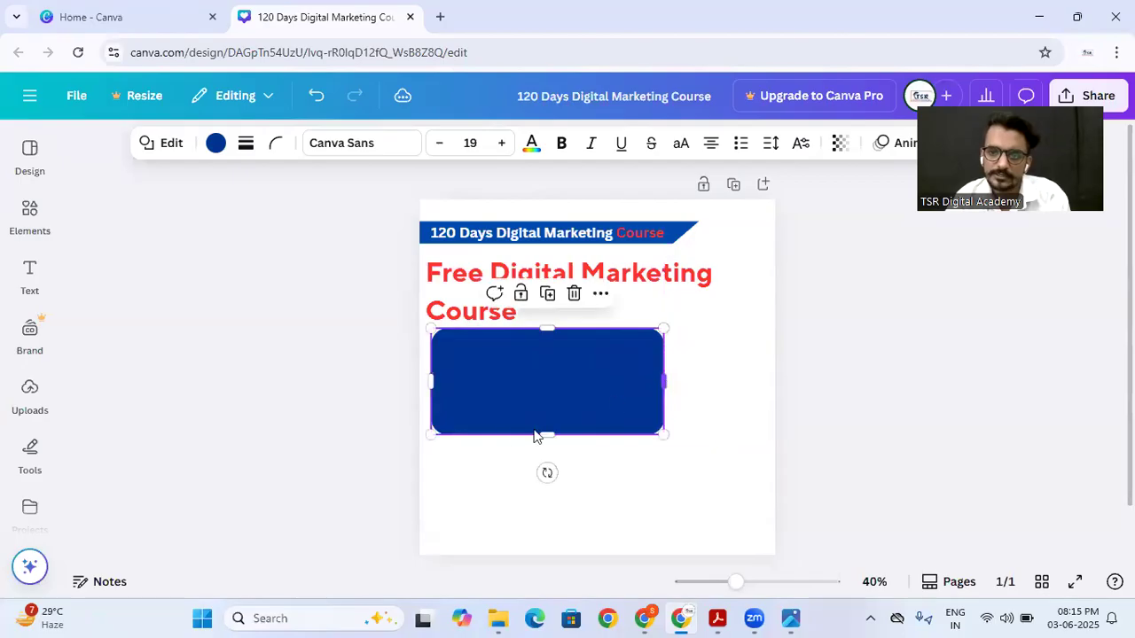
drag(532, 433, 552, 393)
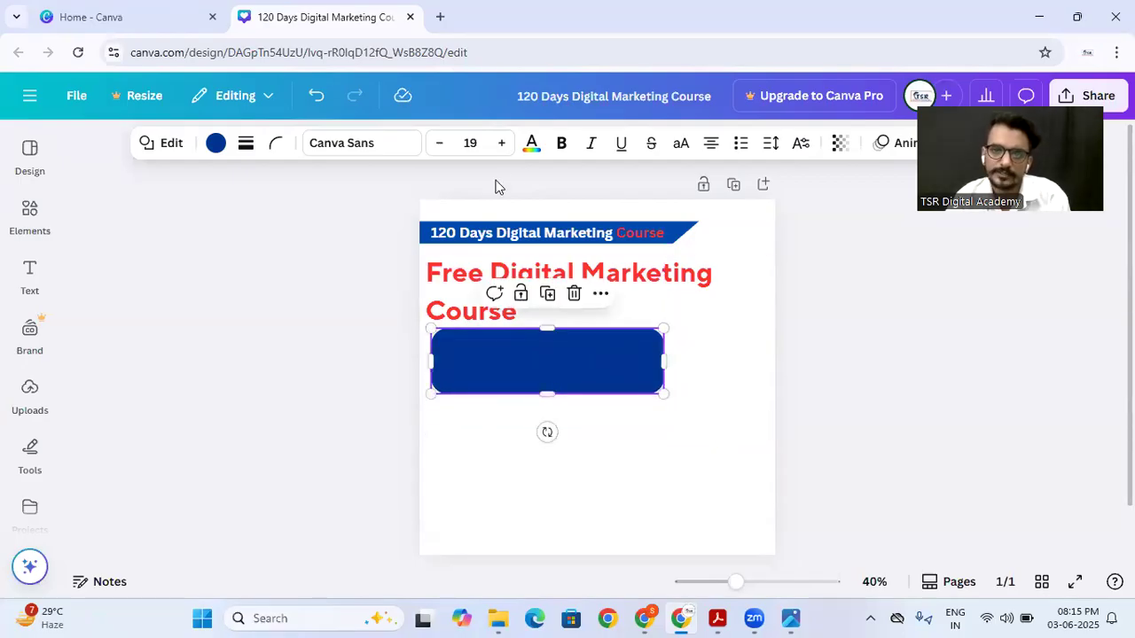
Step: Set the blue rounded panel's transparency to about 45 and deselect it
click(840, 145)
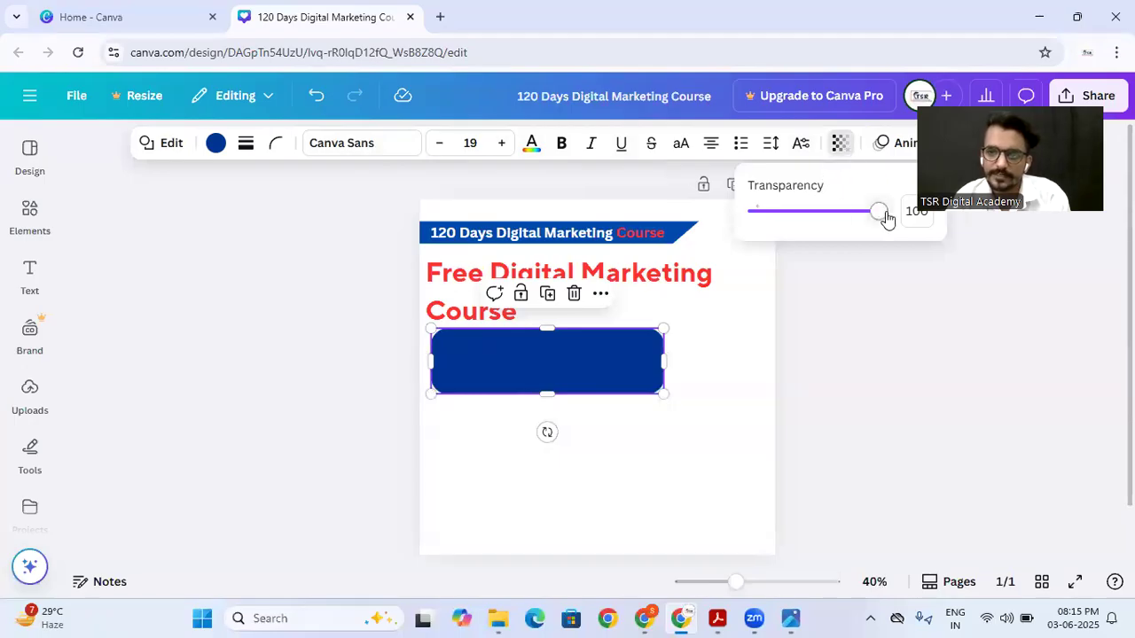
drag(883, 218, 813, 229)
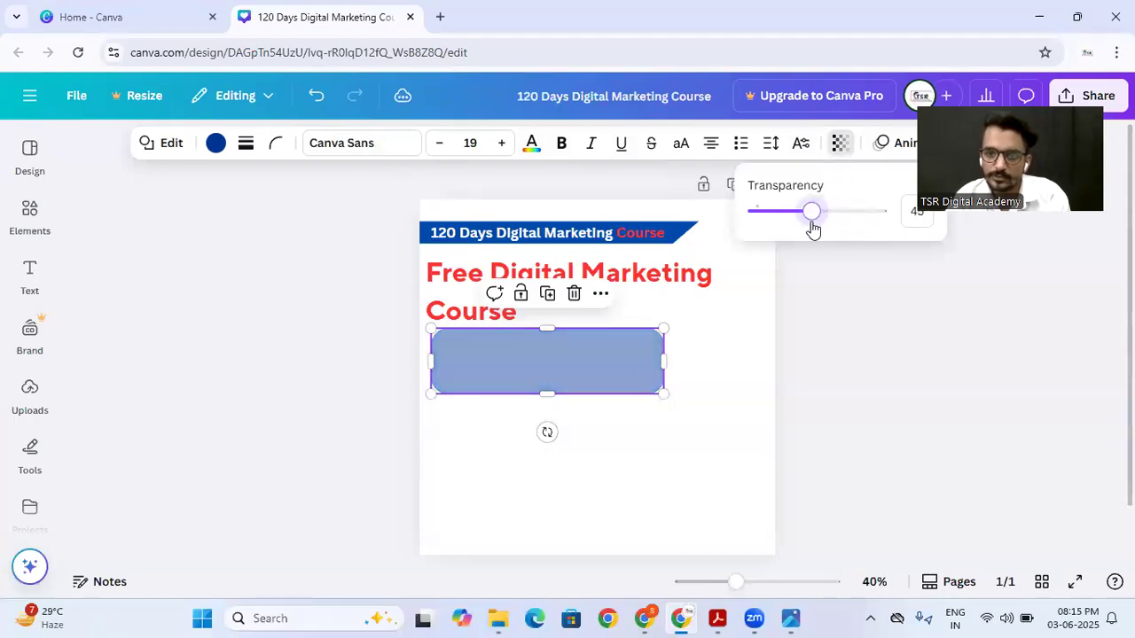
click(715, 322)
click(701, 375)
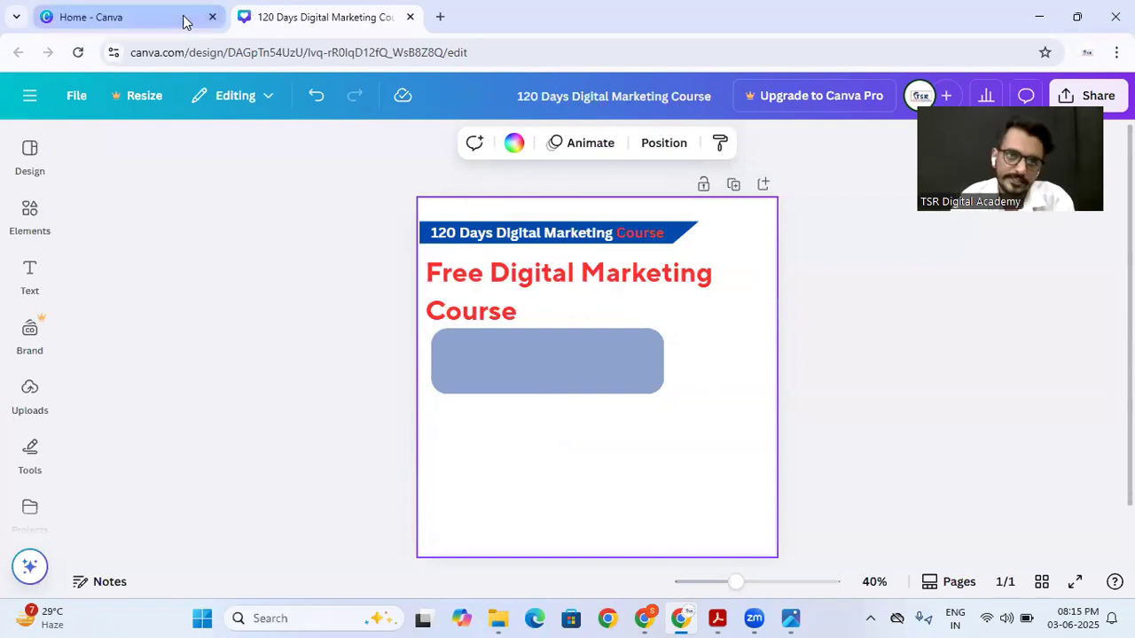
Step: Switch to the image viewer to check the reference poster's icon panel, return to Canva, and search the elements for "frame"
click(790, 618)
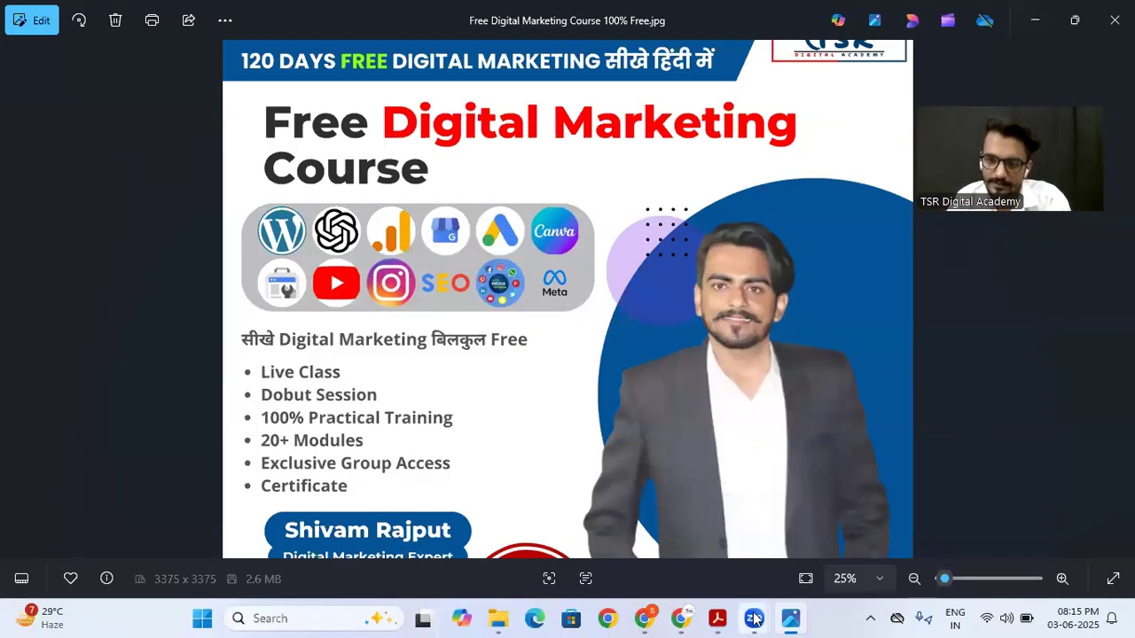
click(680, 618)
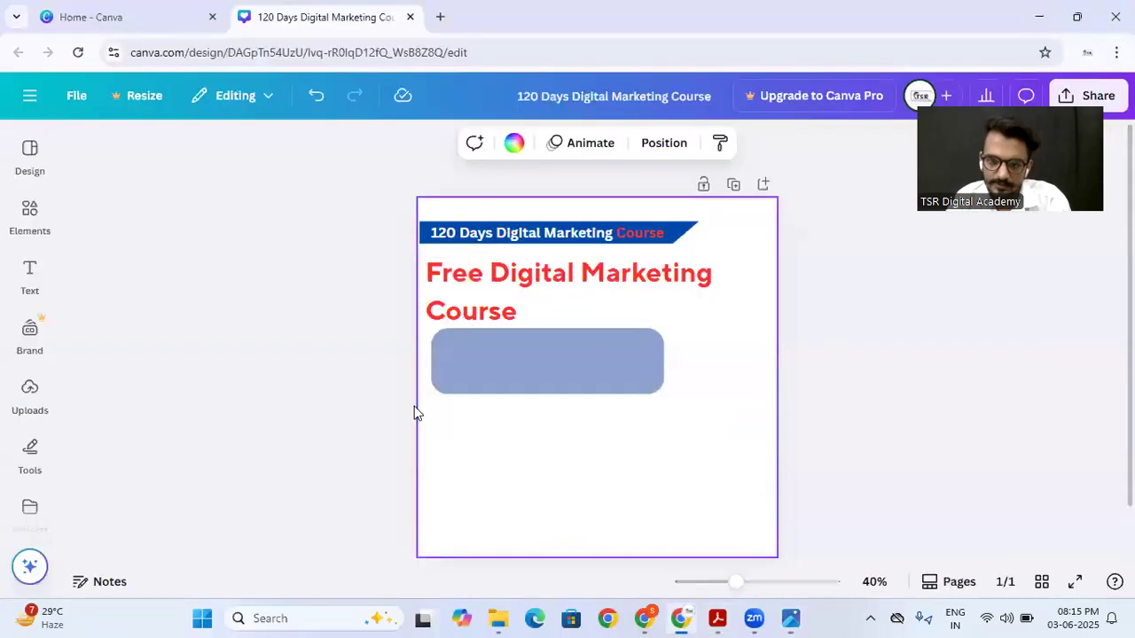
click(36, 220)
click(86, 189)
click(154, 142)
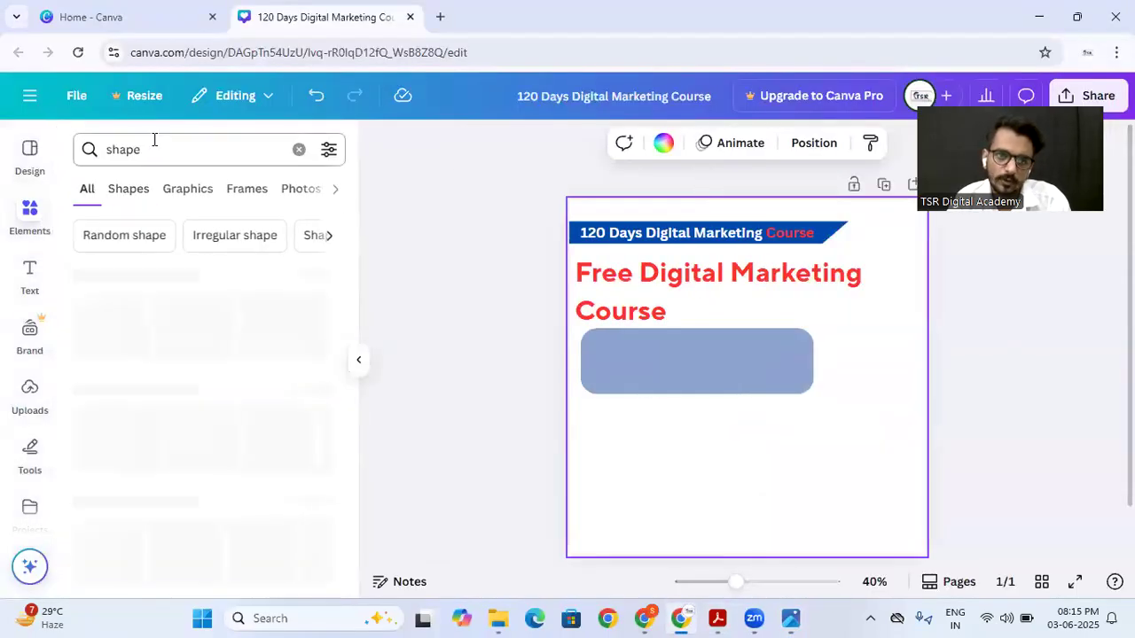
text(frame)
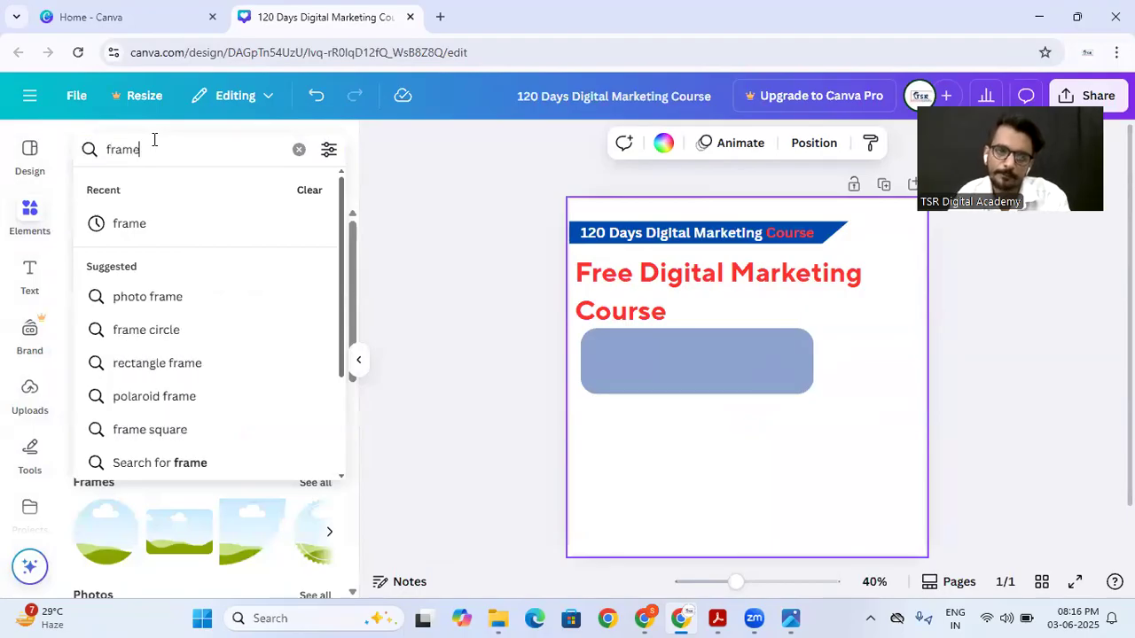
key(Return)
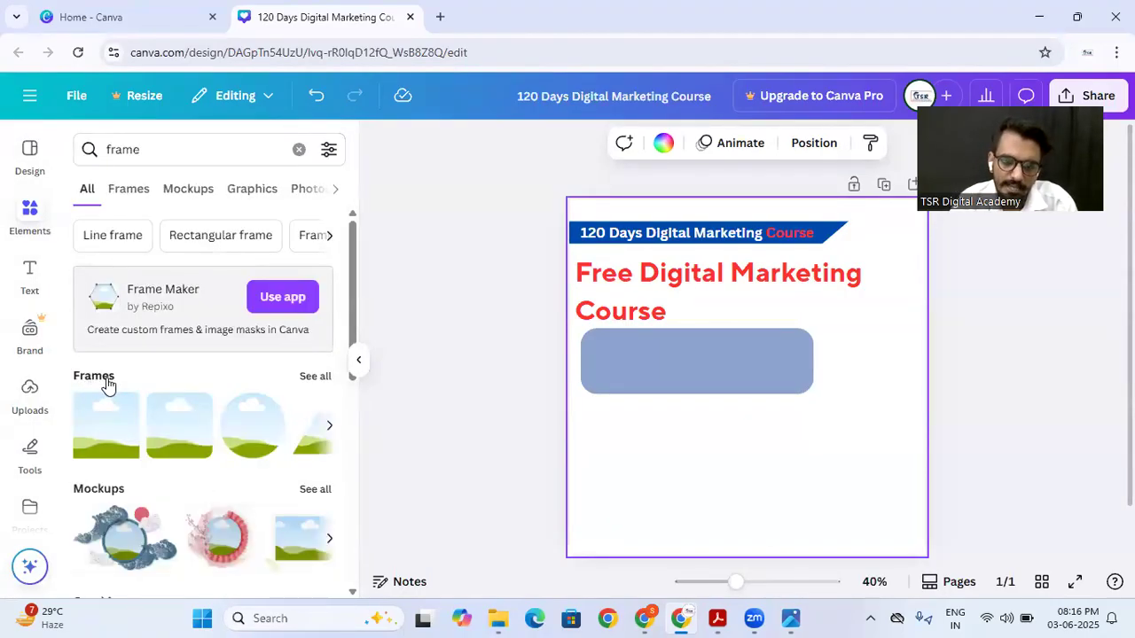
Step: Add a circular frame from the full frame results, shrink it to icon size, and place it in the blue panel's upper-left corner
click(315, 377)
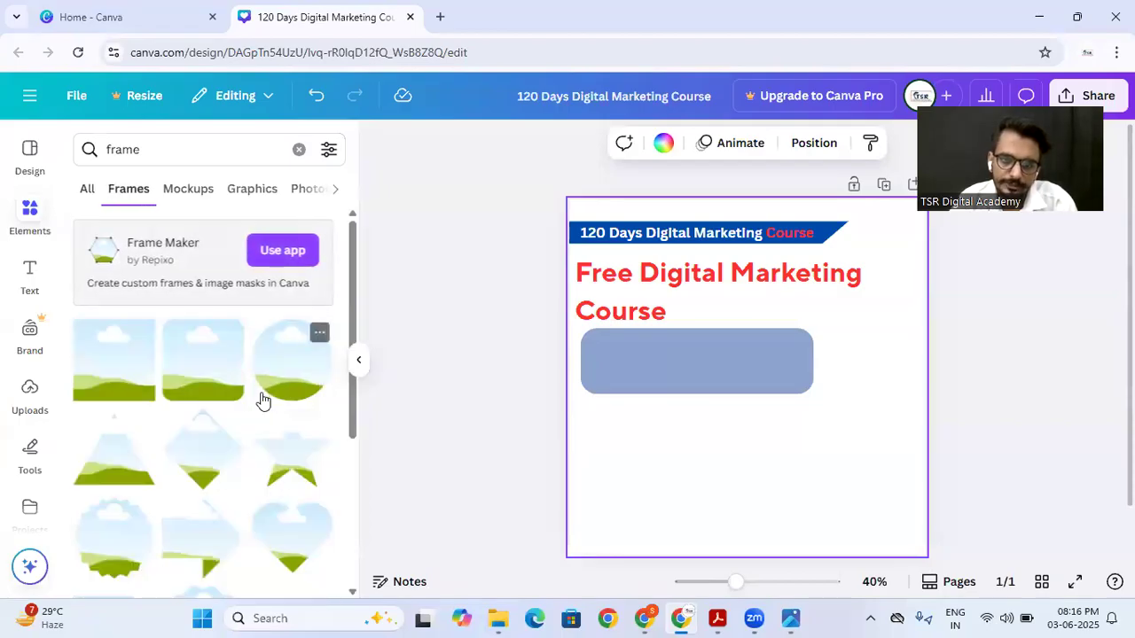
click(287, 378)
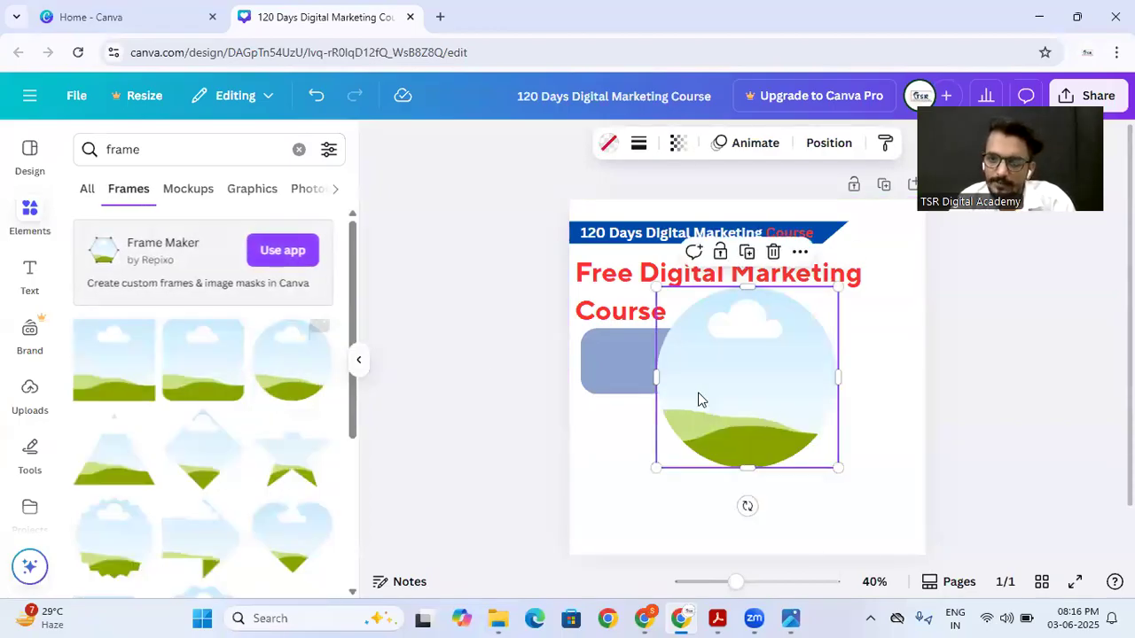
drag(837, 465, 609, 350)
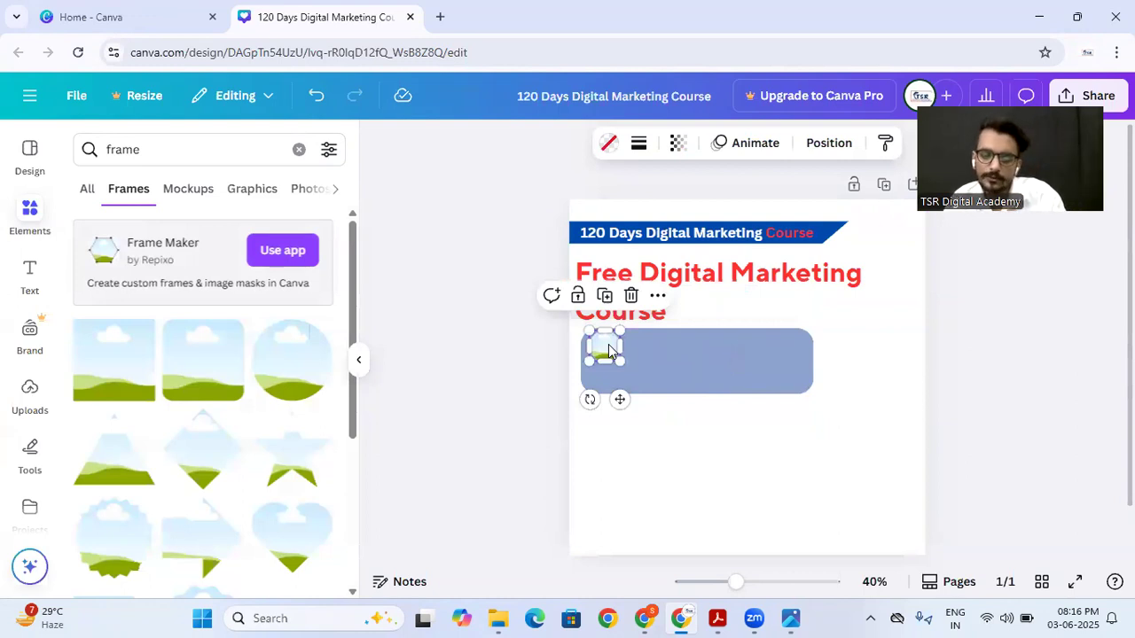
Step: Duplicate the small circular frame repeatedly to make a row of six evenly spaced frames across the blue panel
alt+drag(615, 344, 639, 344)
key(ctrl+d)
key(ctrl+d)
key(ctrl+d)
key(ctrl+d)
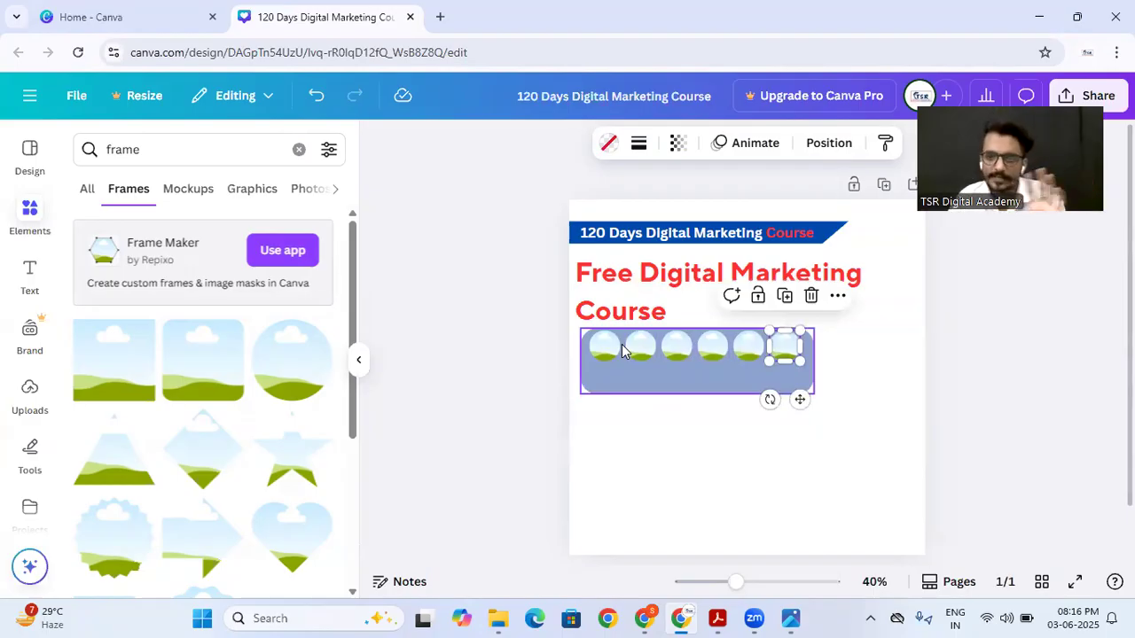
click(851, 379)
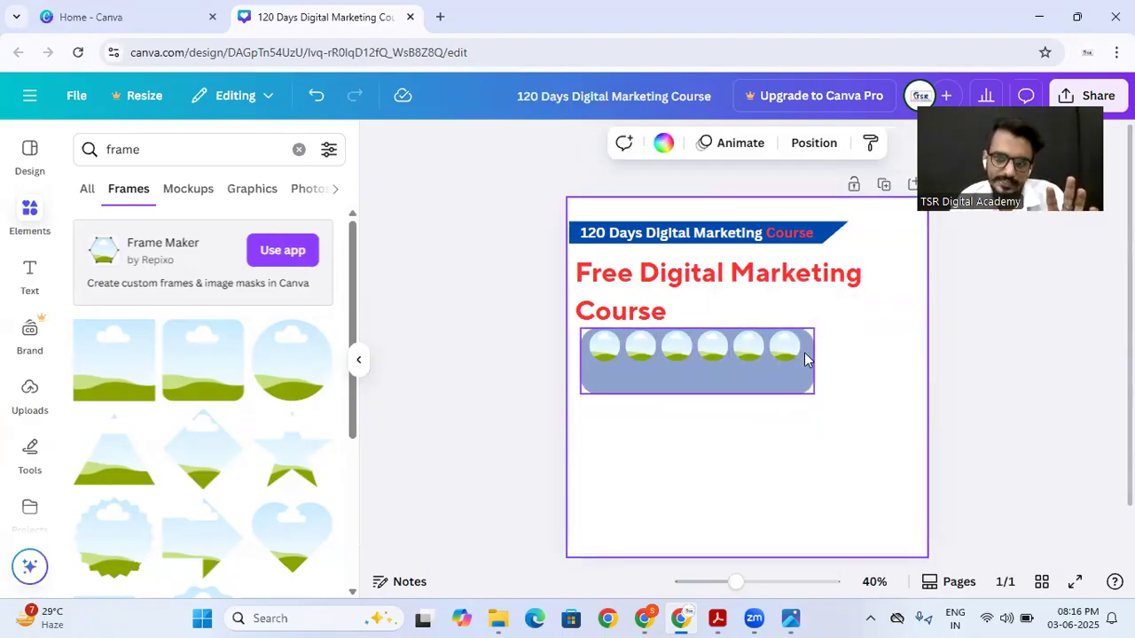
Step: Delete the five duplicated circular frames one by one, keeping only the first frame in the panel
click(776, 352)
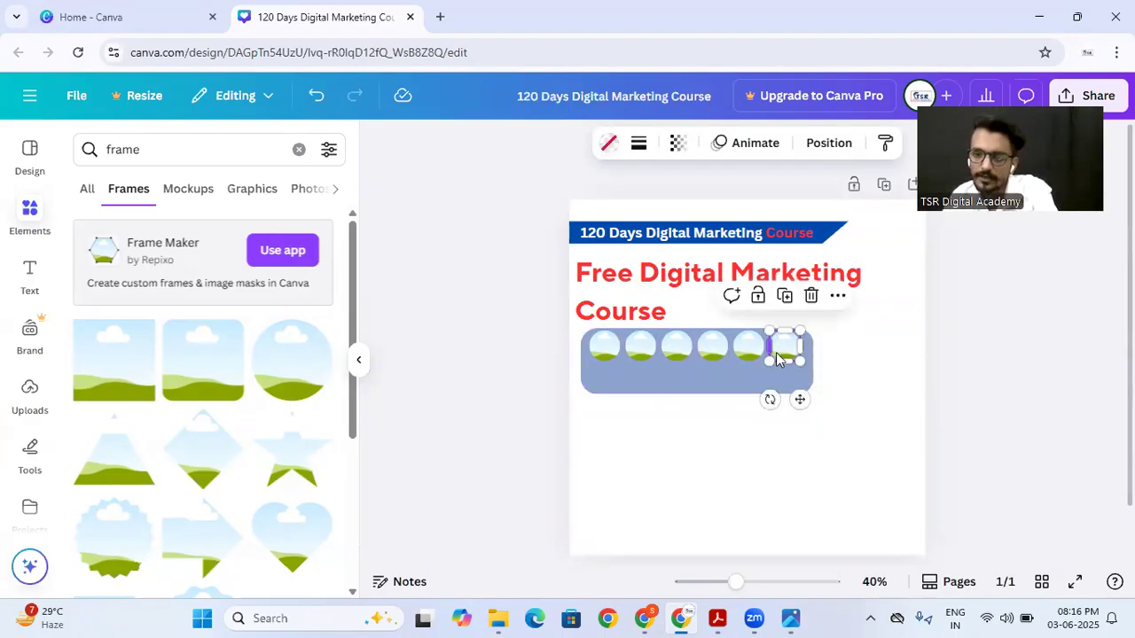
key(Delete)
click(748, 349)
key(Delete)
click(712, 352)
key(Delete)
click(677, 353)
key(Delete)
click(641, 348)
key(Delete)
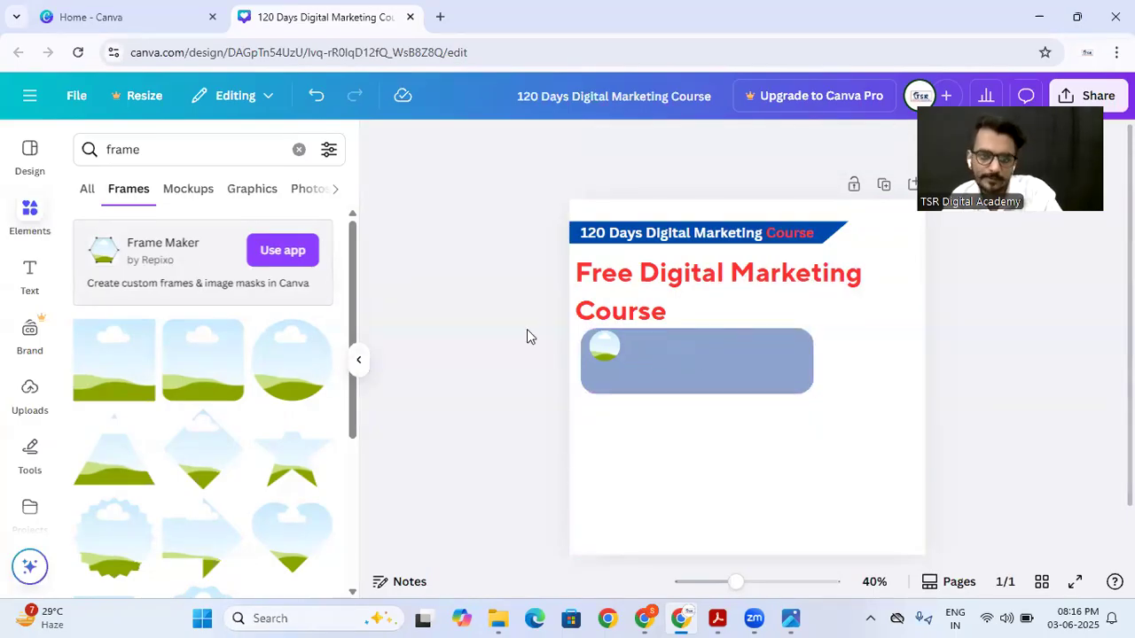
Step: Duplicate the remaining circular frame, align the copy beside it, and repeat the duplication until six evenly spaced frames fill the row
click(597, 353)
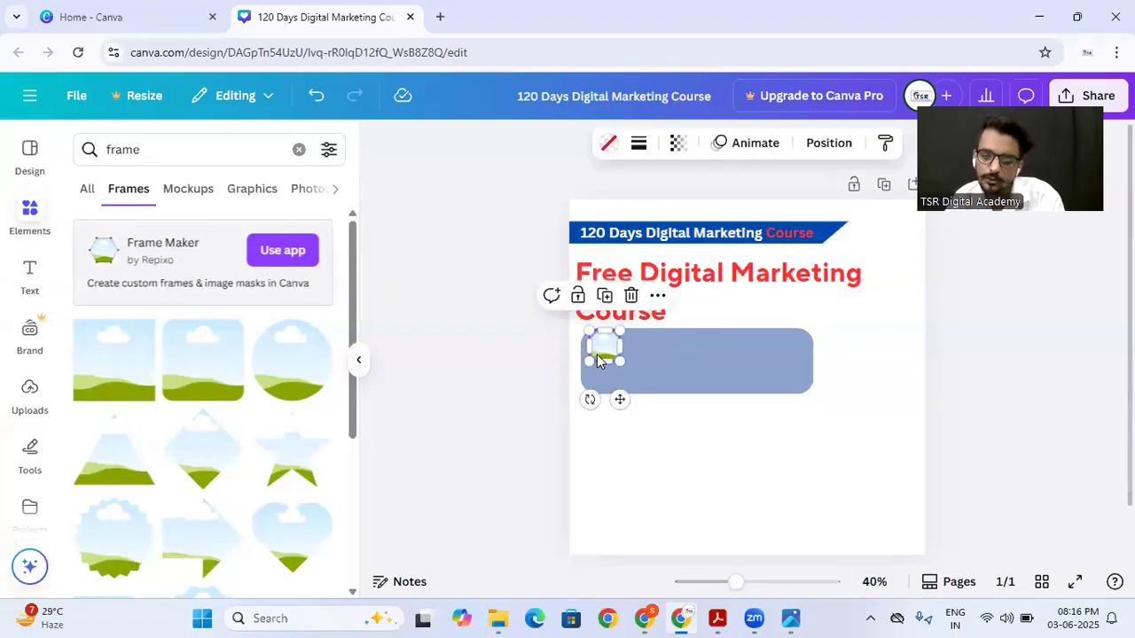
right_click(596, 354)
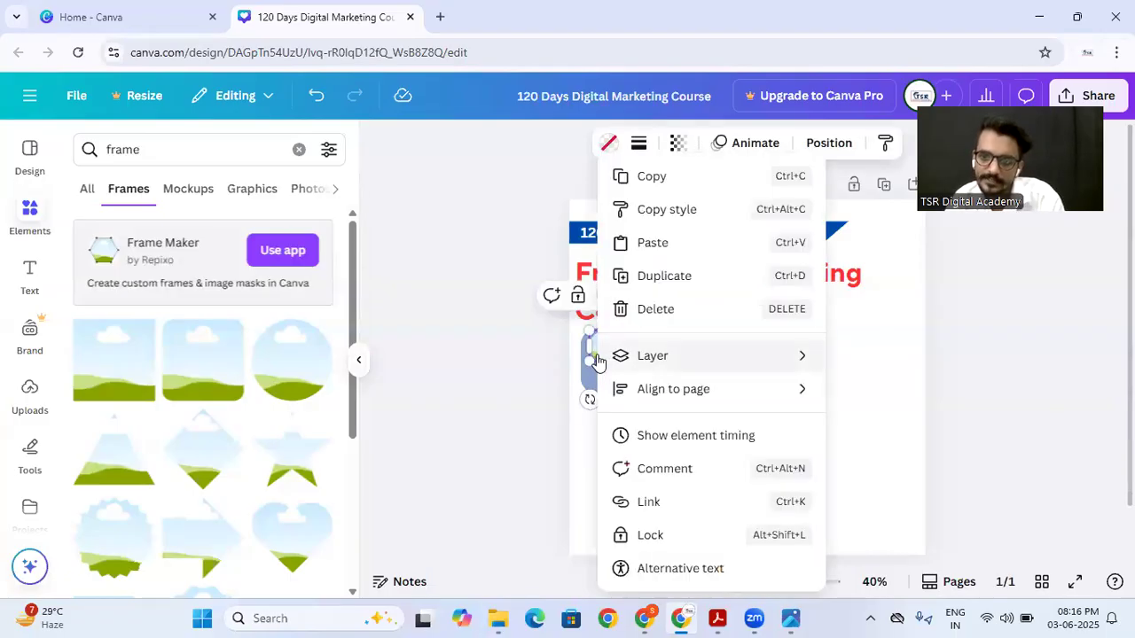
click(701, 276)
drag(609, 362, 640, 351)
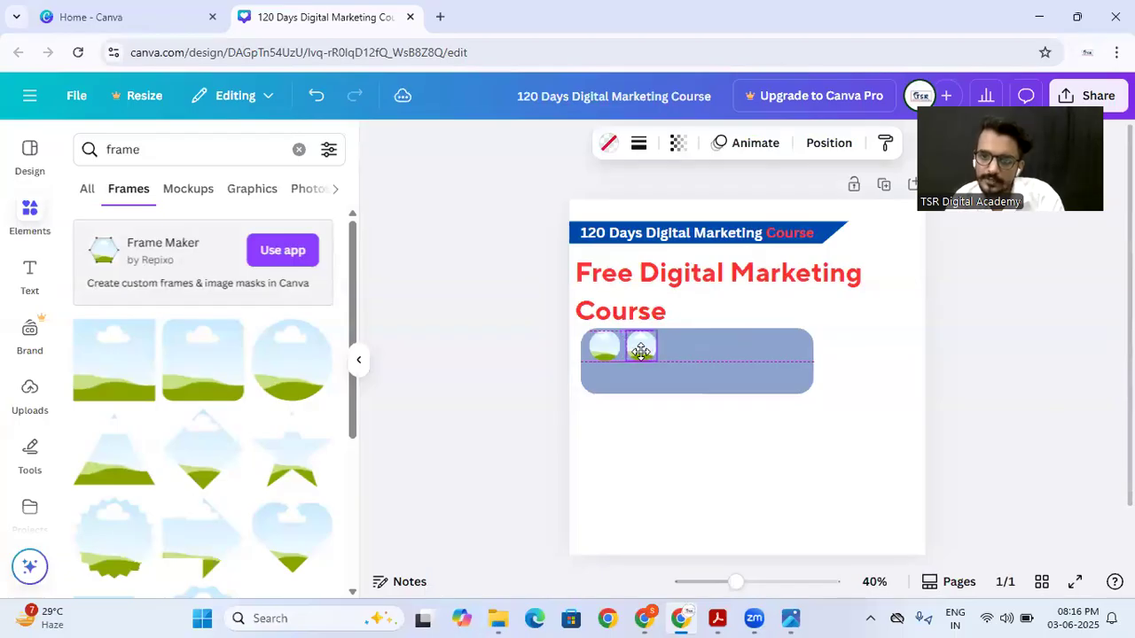
click(643, 352)
key(ctrl+d)
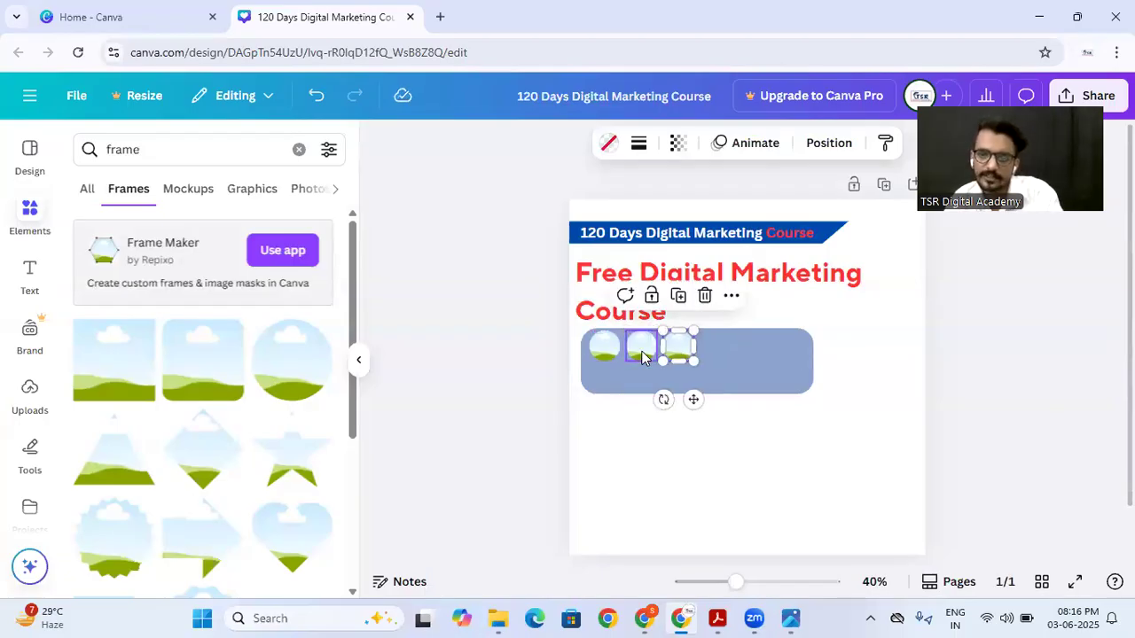
key(ctrl+d)
key(ctrl+d)
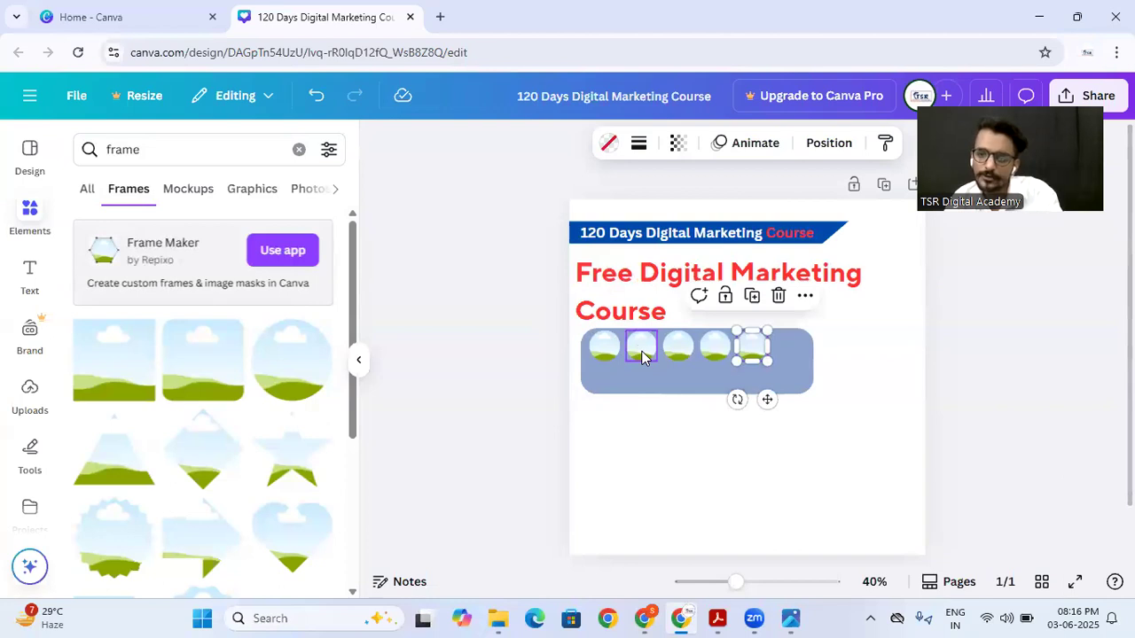
key(ctrl+d)
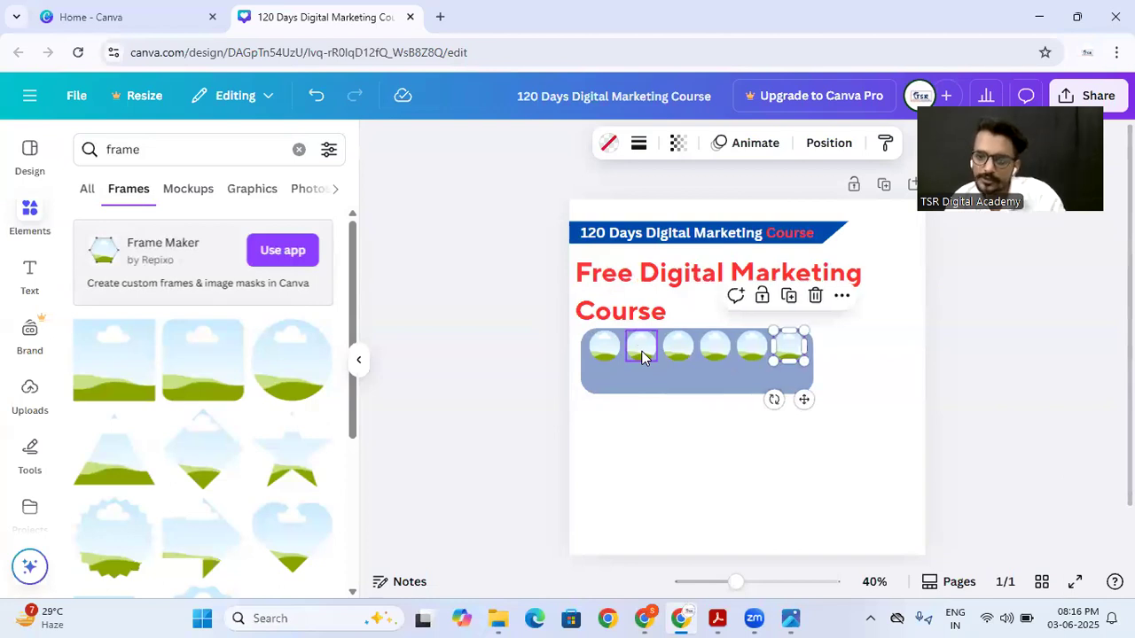
click(850, 324)
click(775, 439)
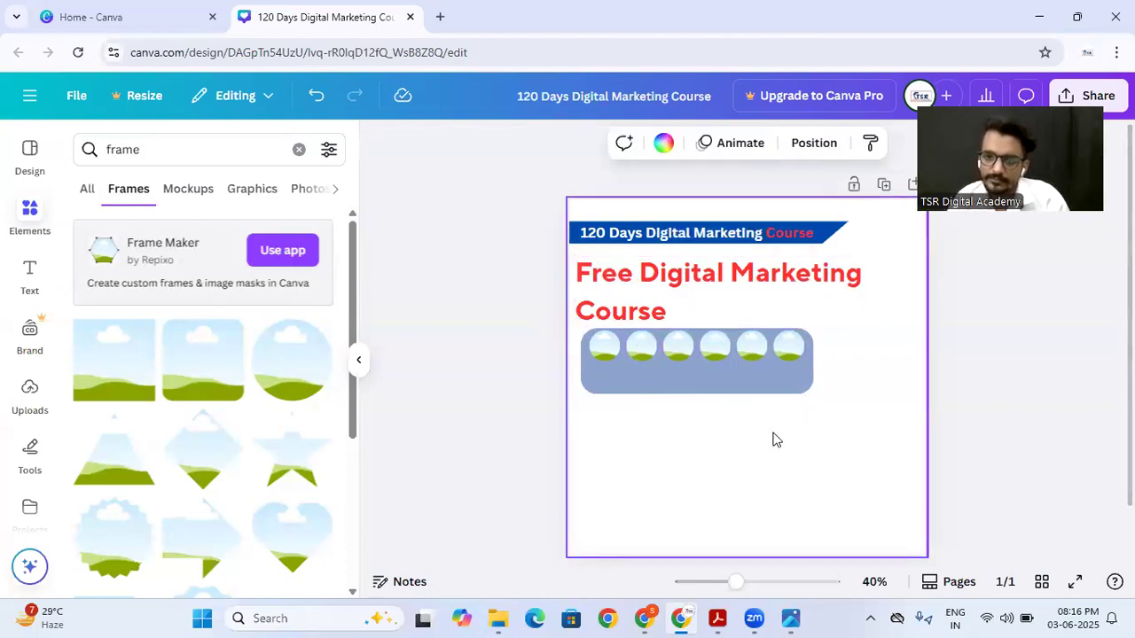
Step: Copy all six frames into a second row beneath the first and extend the blue panel's lower edge to enclose them
click(618, 354)
shift+click(641, 348)
shift+click(678, 348)
shift+click(716, 348)
shift+click(752, 347)
shift+click(779, 344)
drag(779, 344, 694, 401)
shift+click(581, 357)
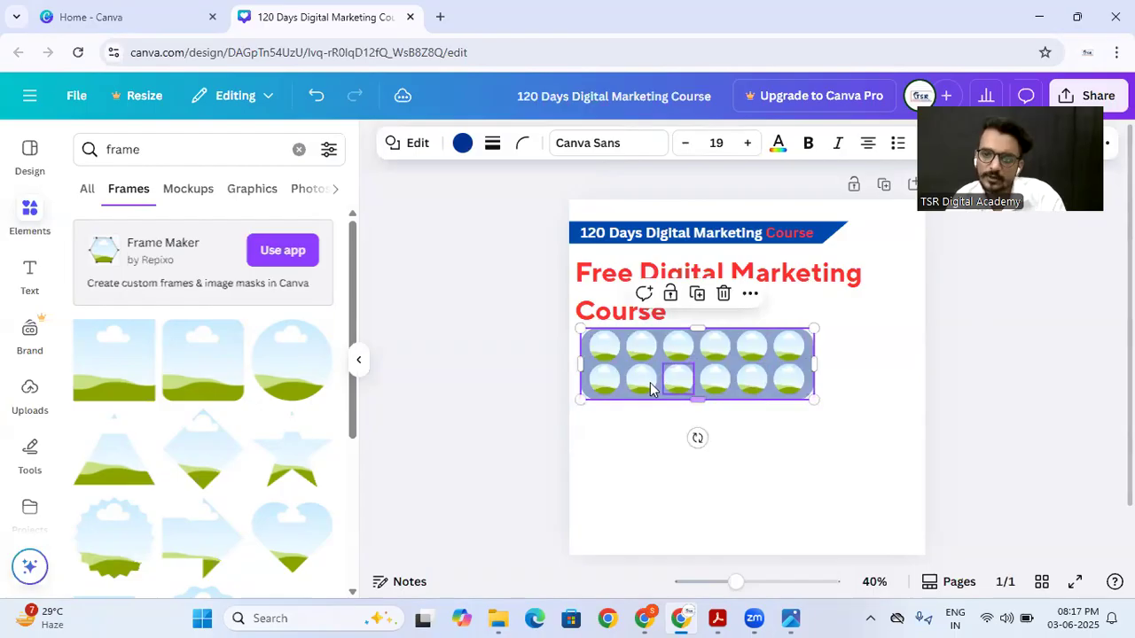
Step: Group the first two frames of the lower row, shift the group slightly down, and ungroup them
click(608, 388)
shift+click(641, 381)
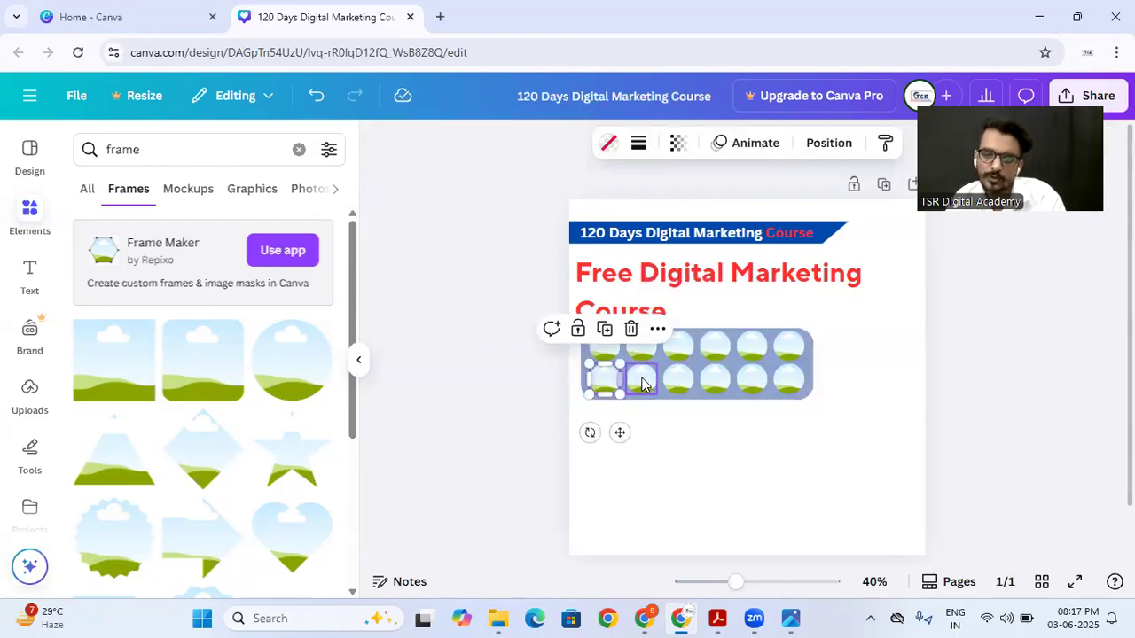
click(596, 412)
click(607, 383)
shift+click(637, 382)
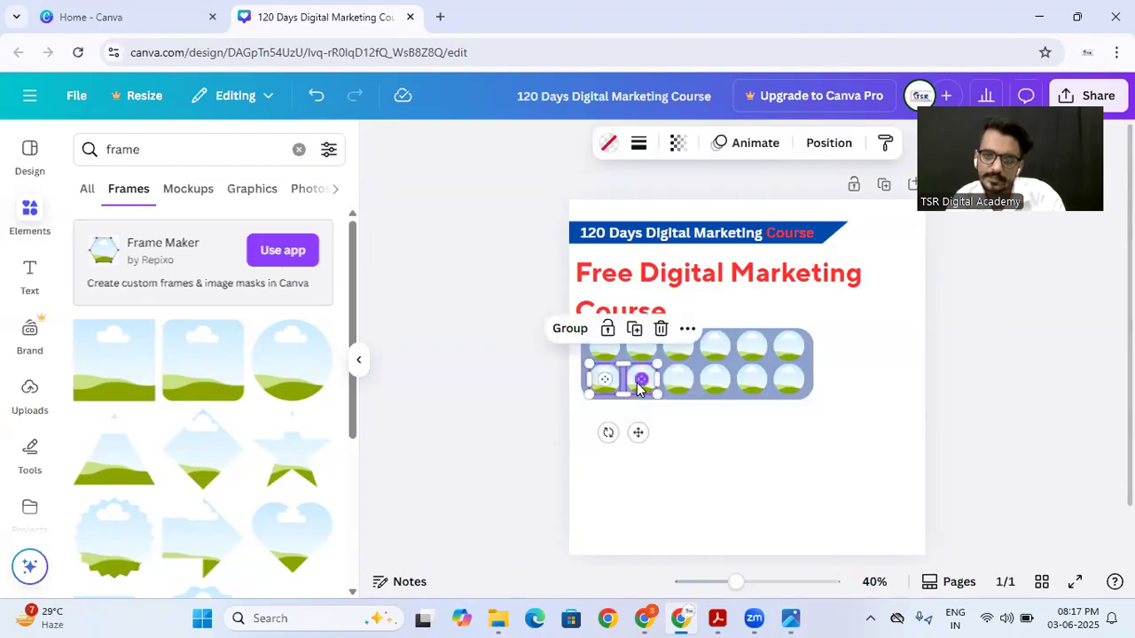
click(574, 341)
mouse_move(625, 383)
mouse_down()
mouse_move(620, 408)
mouse_move(626, 393)
mouse_move(631, 411)
mouse_move(654, 423)
mouse_move(643, 431)
mouse_move(671, 449)
mouse_move(777, 446)
mouse_move(745, 448)
mouse_move(616, 398)
mouse_move(619, 380)
mouse_up()
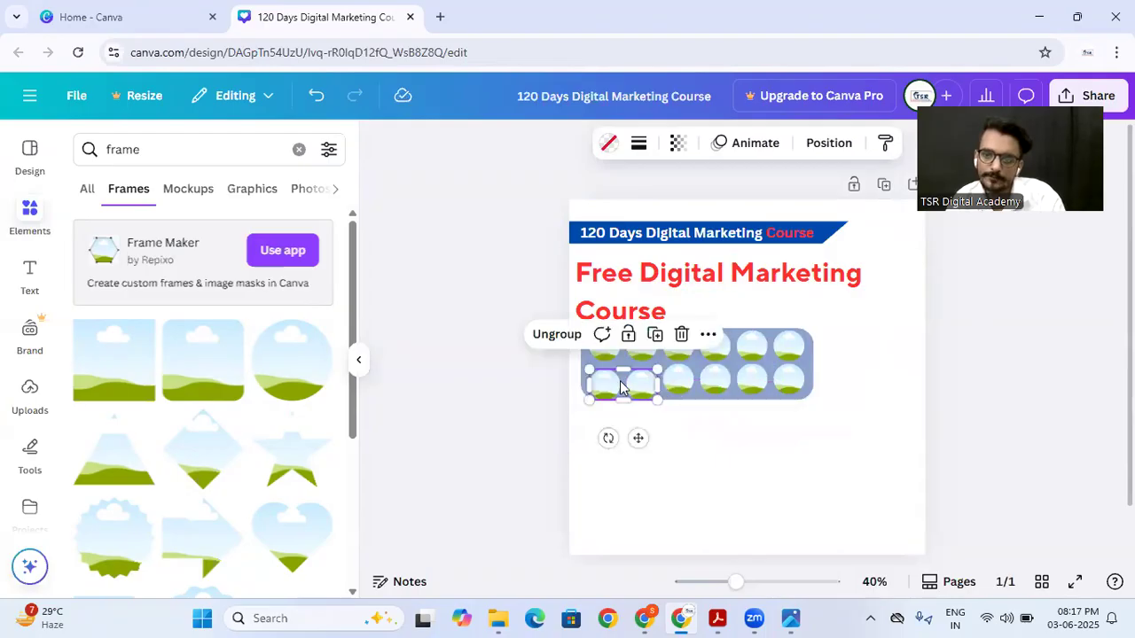
click(565, 340)
click(605, 466)
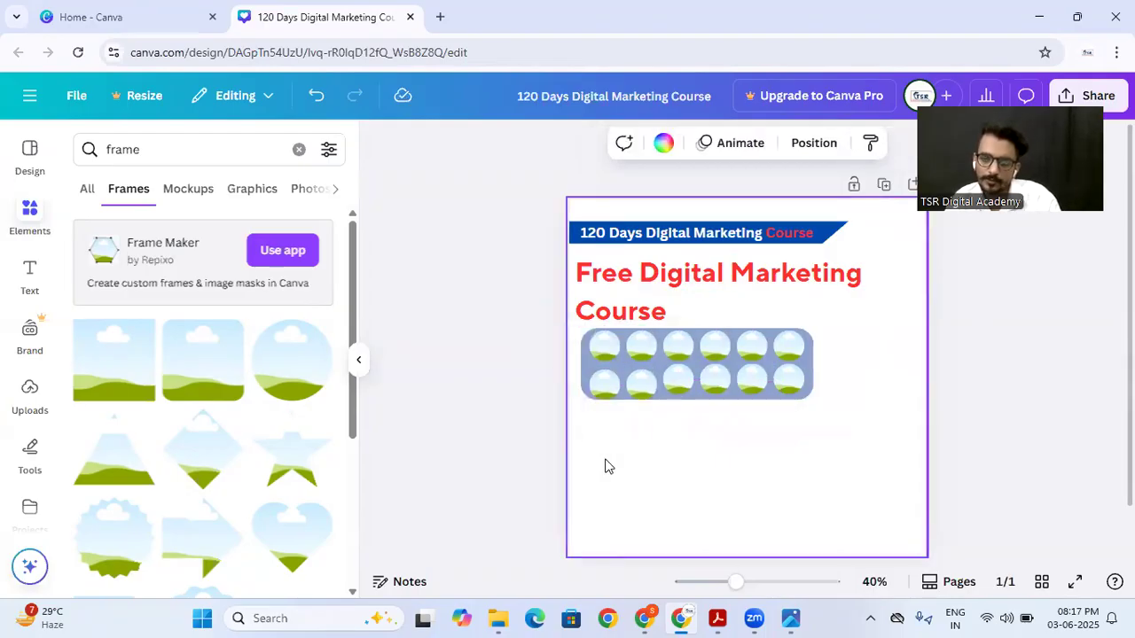
Step: Open the uploaded images, then search Google for "wordpress" in a new browser tab and show the image results
click(21, 398)
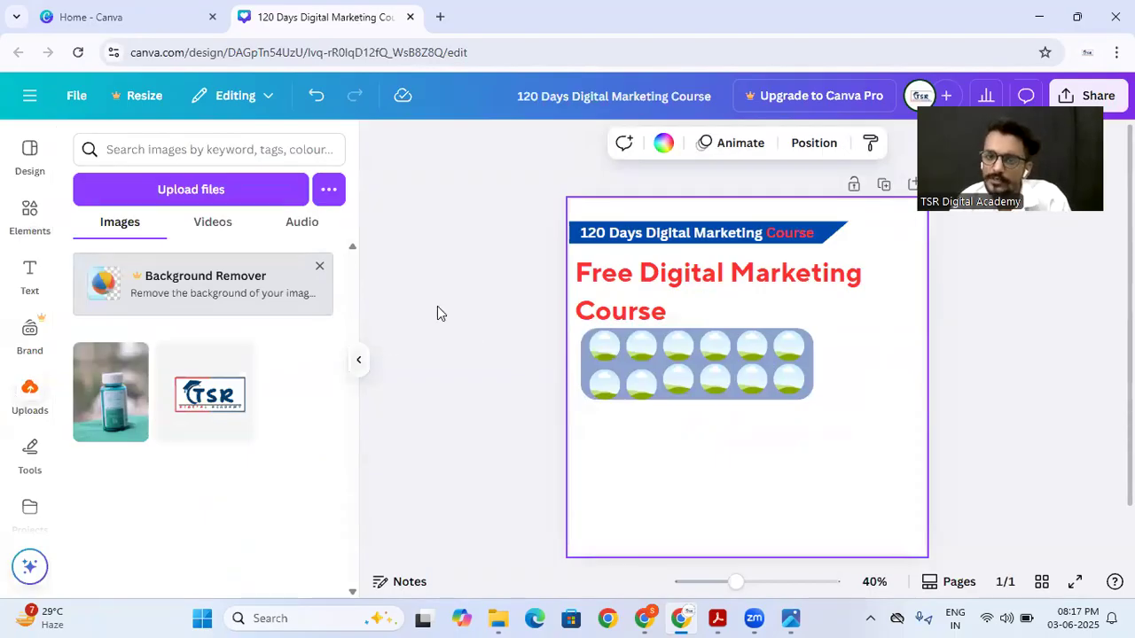
key(ctrl+t)
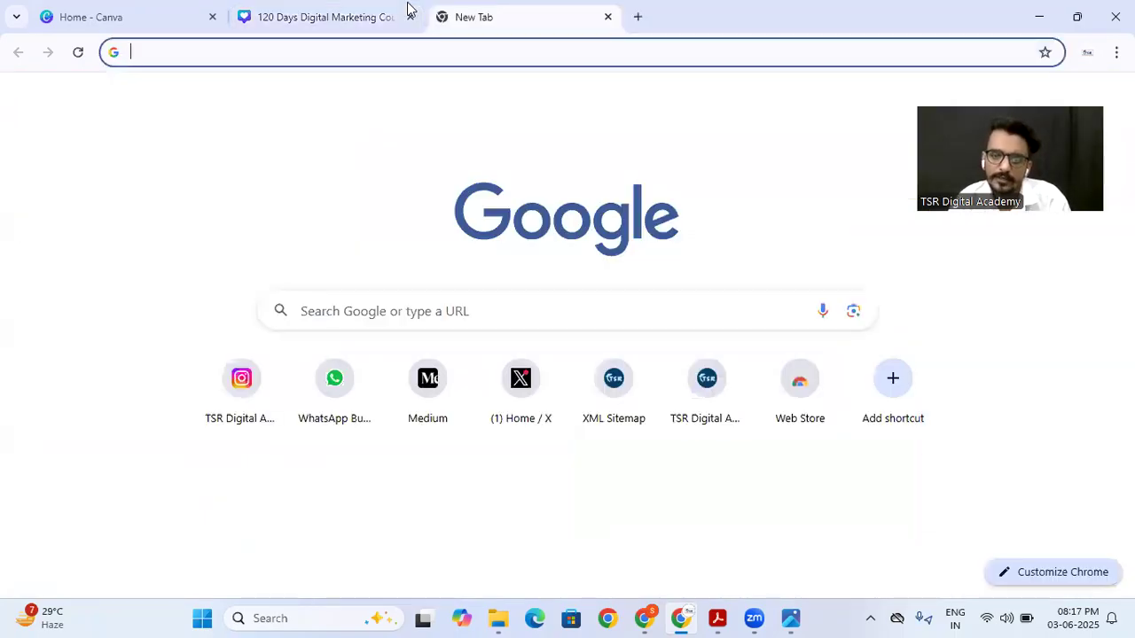
text(wordpre)
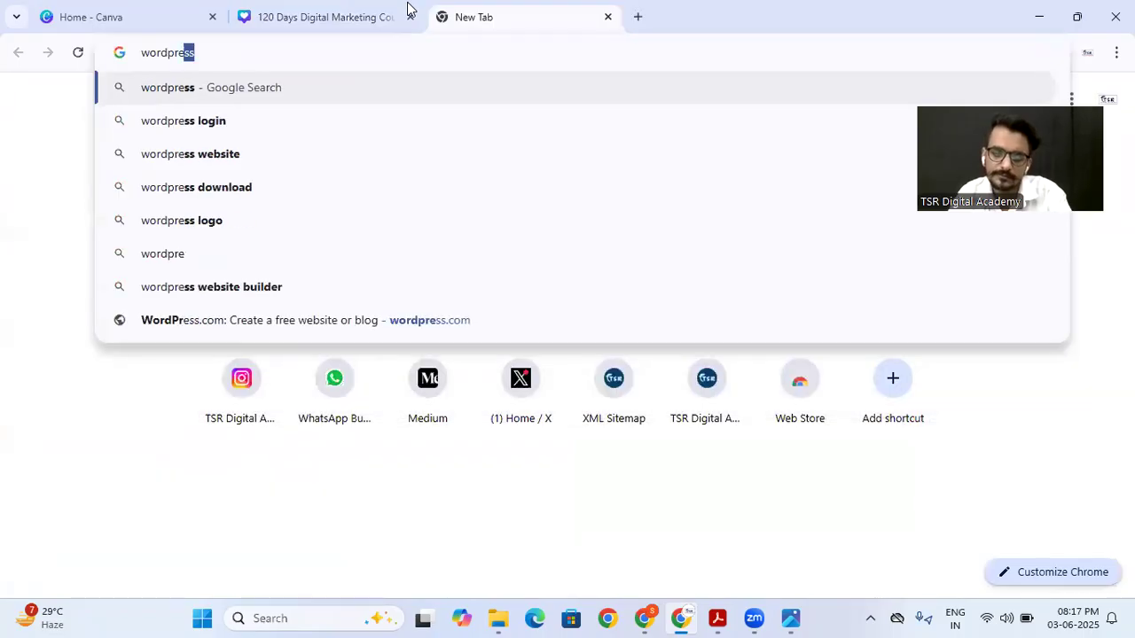
key(Return)
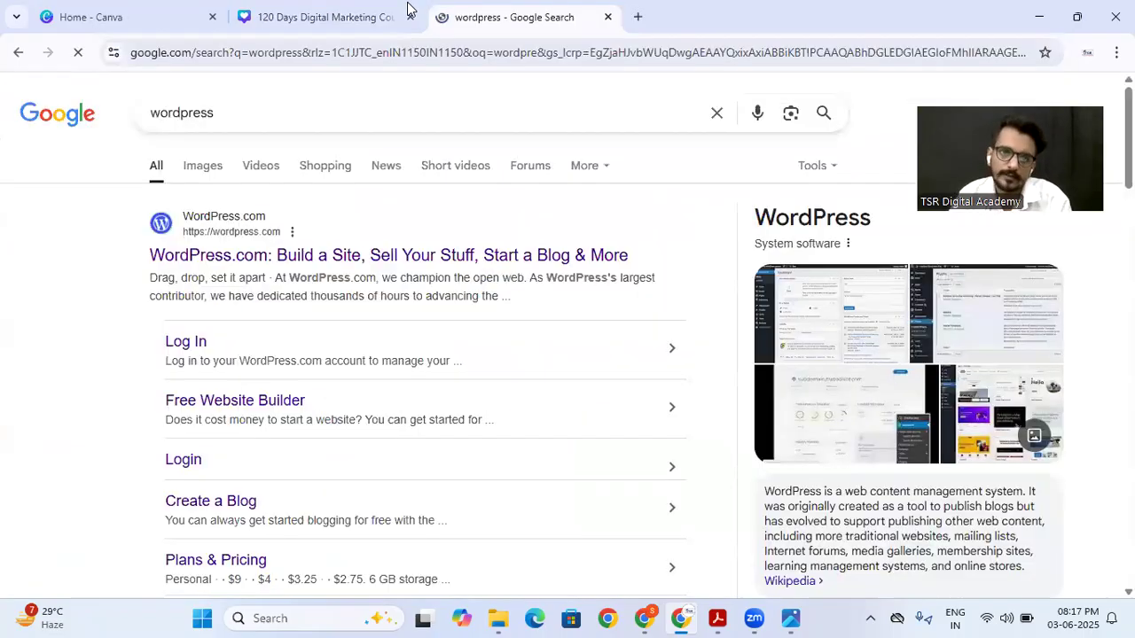
click(190, 177)
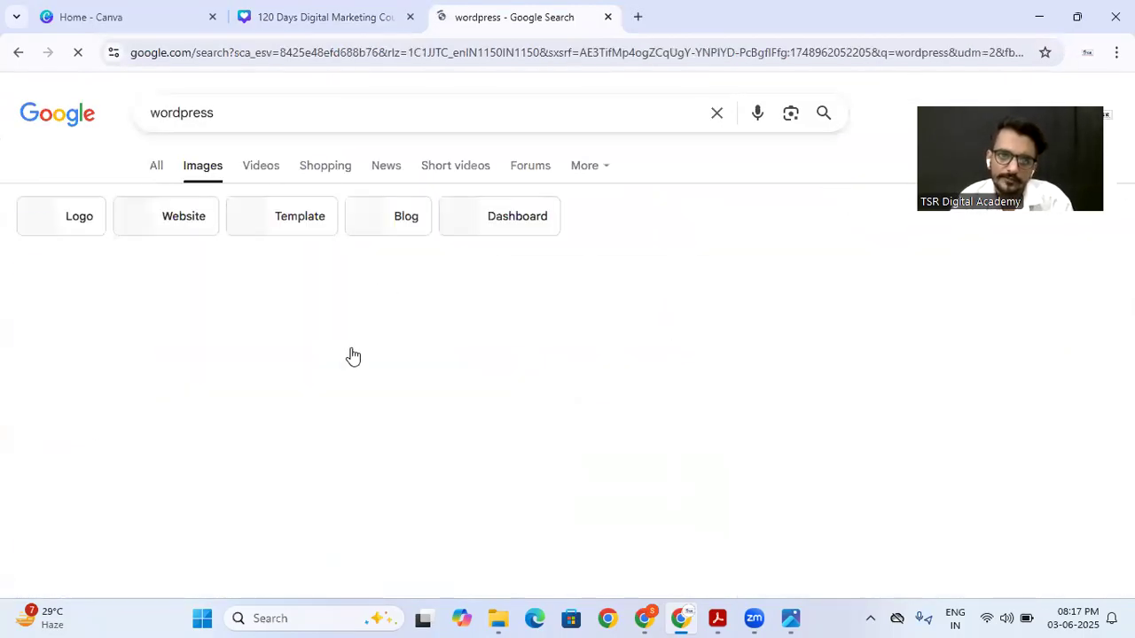
Step: Open the blue WordPress logo from Wikipedia in the image results and copy the image
right_click(344, 355)
click(332, 359)
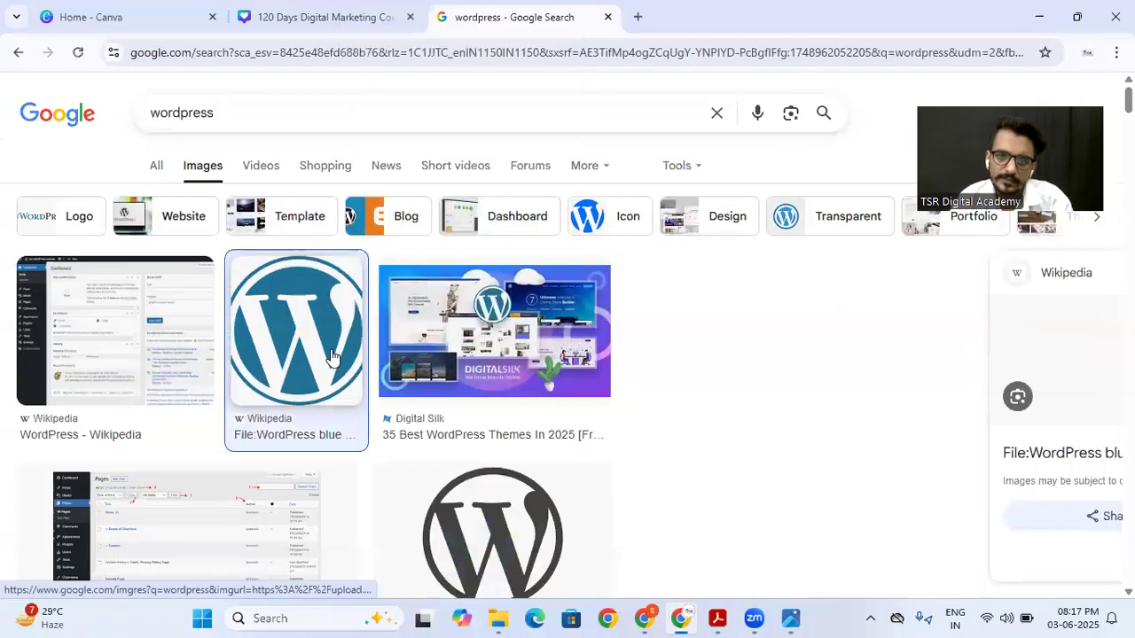
right_click(839, 355)
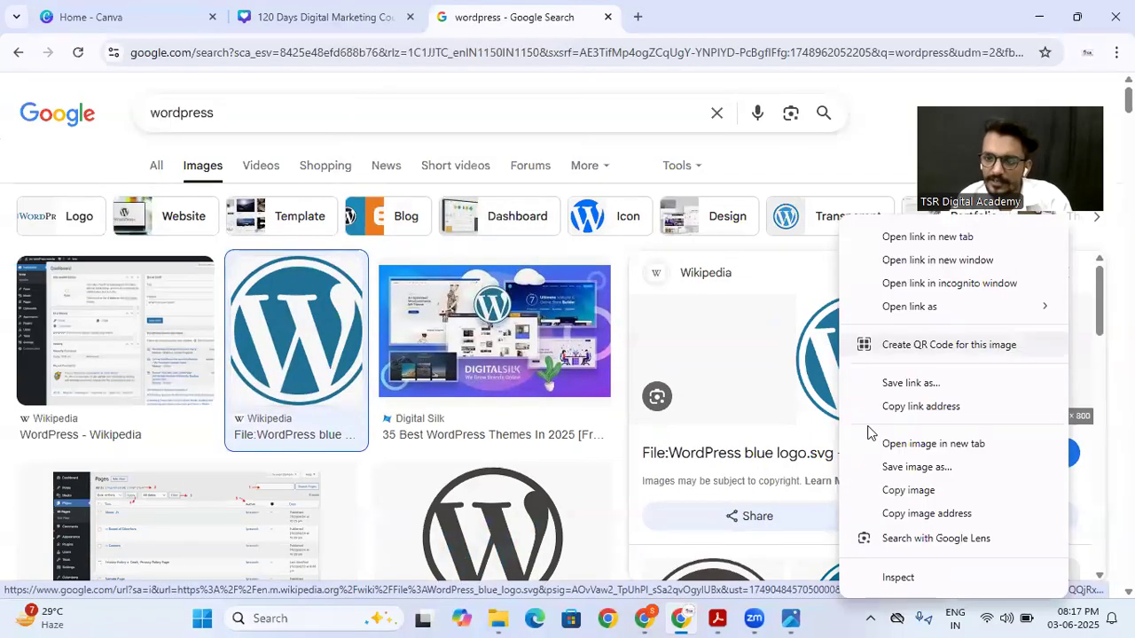
click(880, 493)
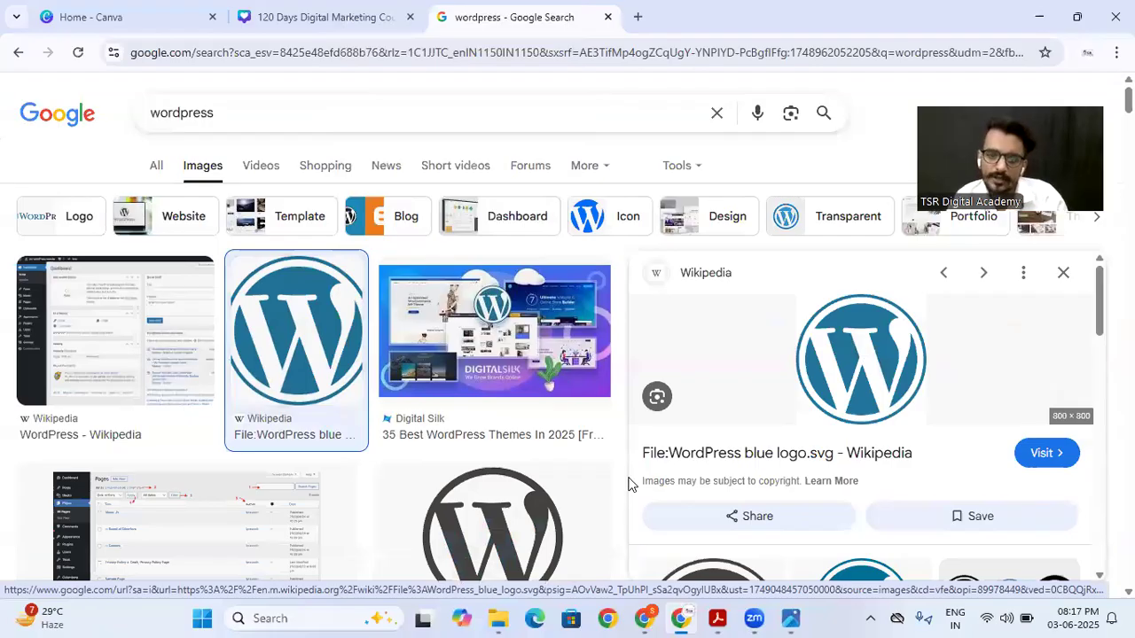
Step: Paste the WordPress logo into the Canva design and drop it into the first circular frame of the upper row
key(ctrl+shift+Tab)
key(ctrl+v)
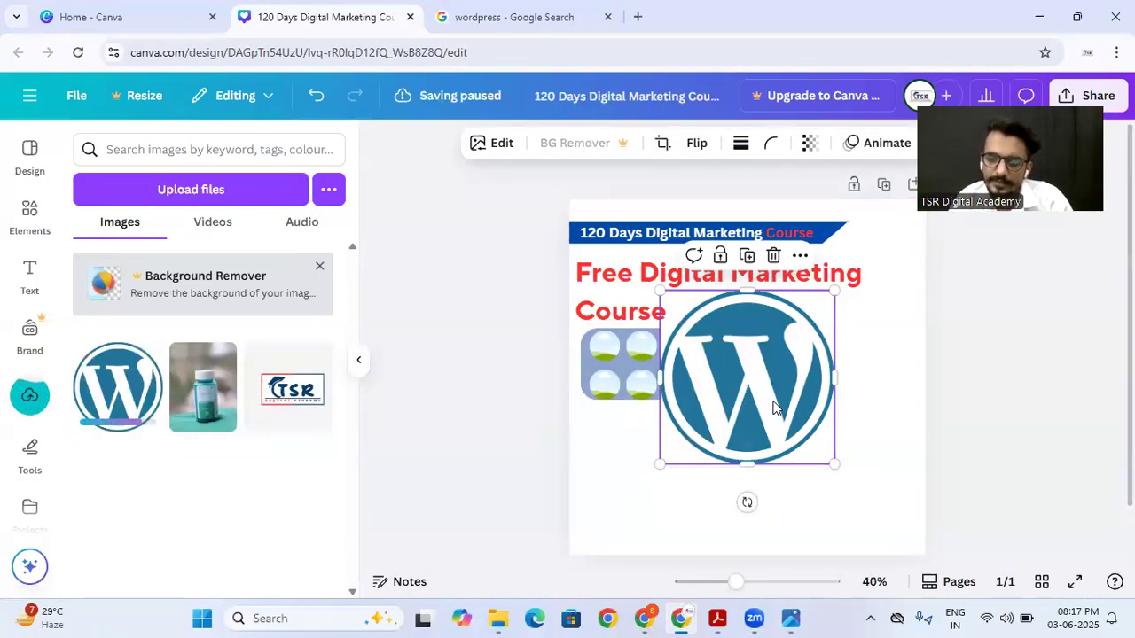
drag(768, 400, 606, 355)
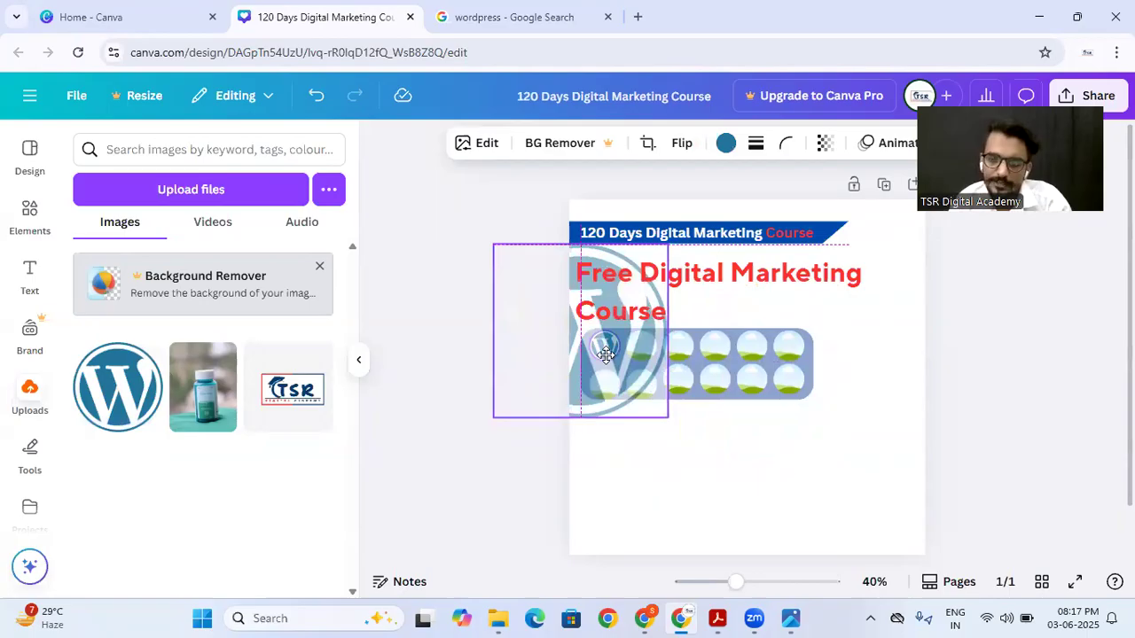
drag(605, 355, 604, 355)
click(843, 386)
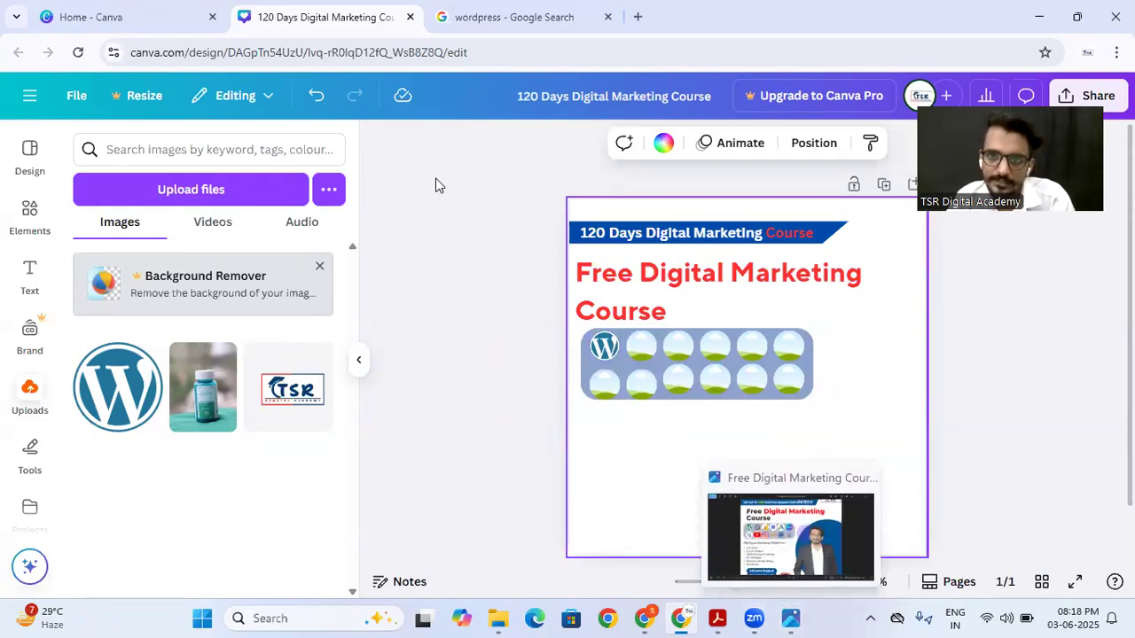
Step: Search Google Images for "Elementor" and copy the round Elementor logo
key(ctrl+Tab)
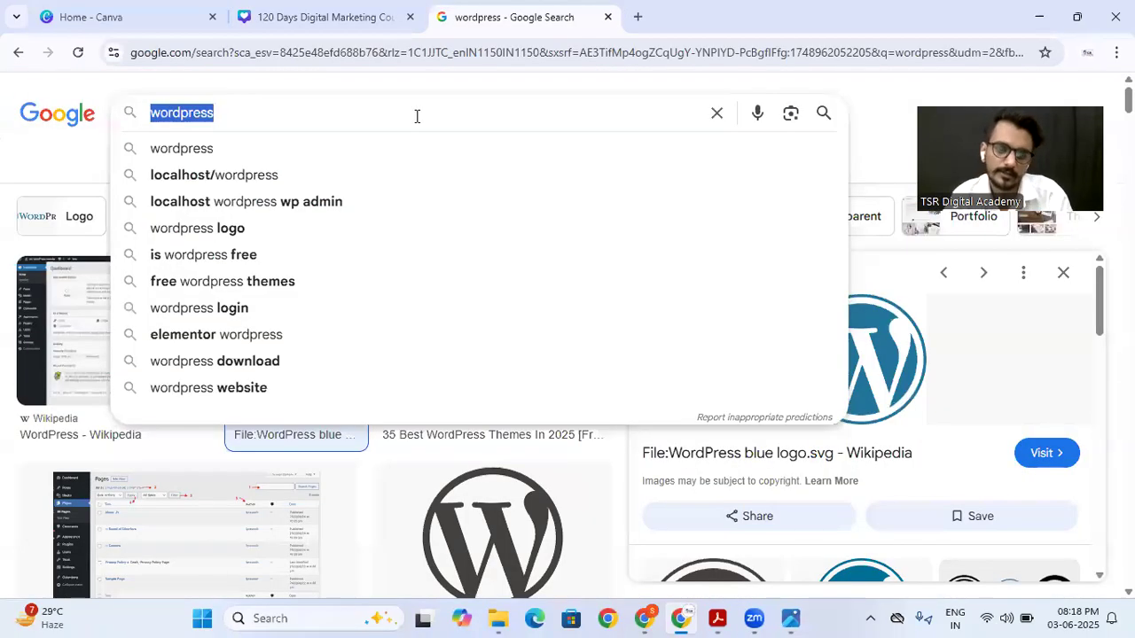
text(s)
key(BackSpace)
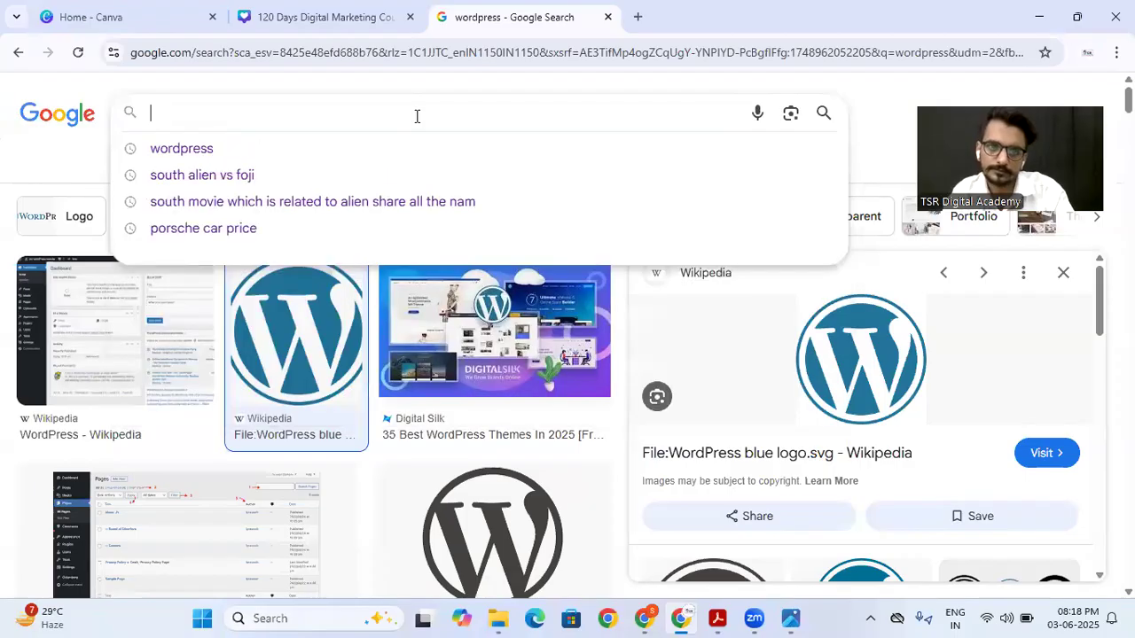
text(Elementor)
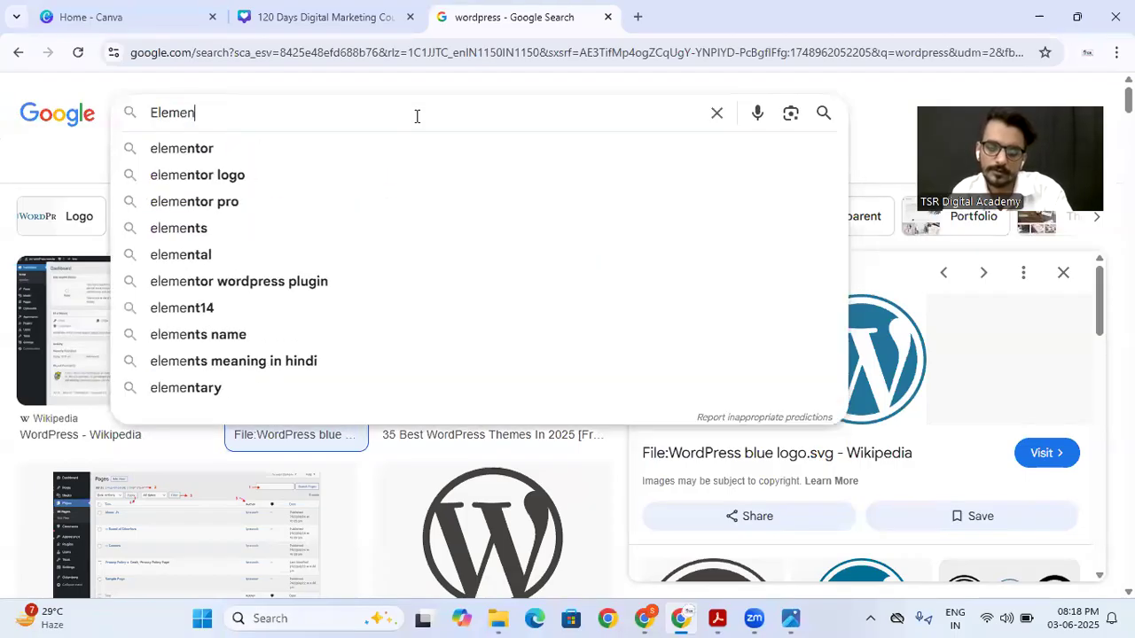
key(Return)
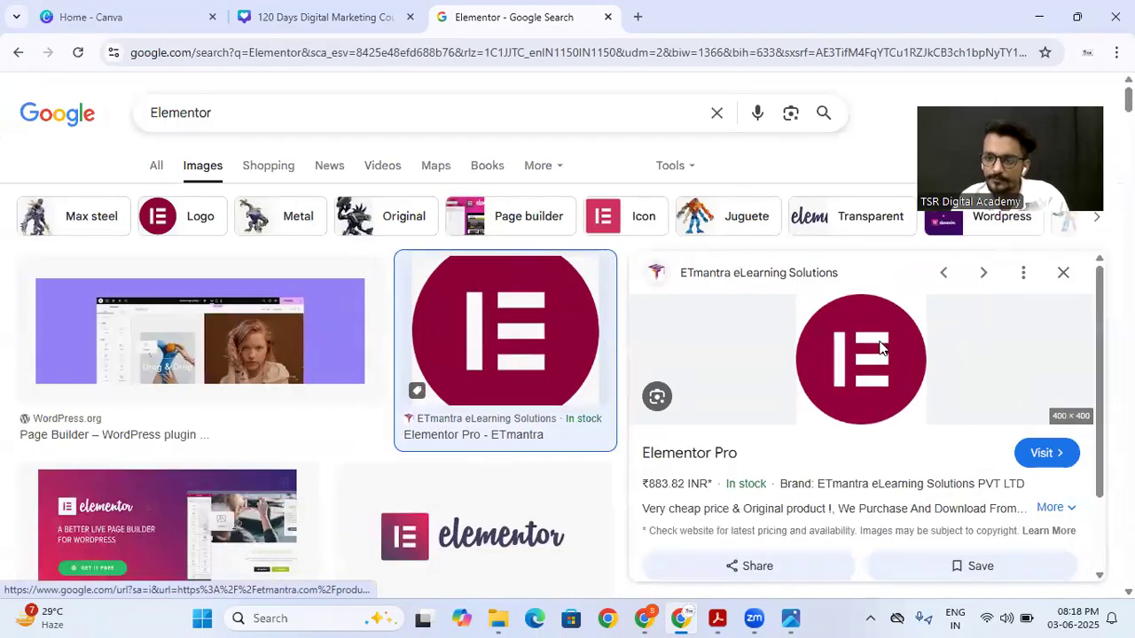
right_click(879, 342)
Step: Return to the Canva design, paste the Elementor logo, and drop it into the second circular frame of the upper row
click(107, 13)
click(253, 13)
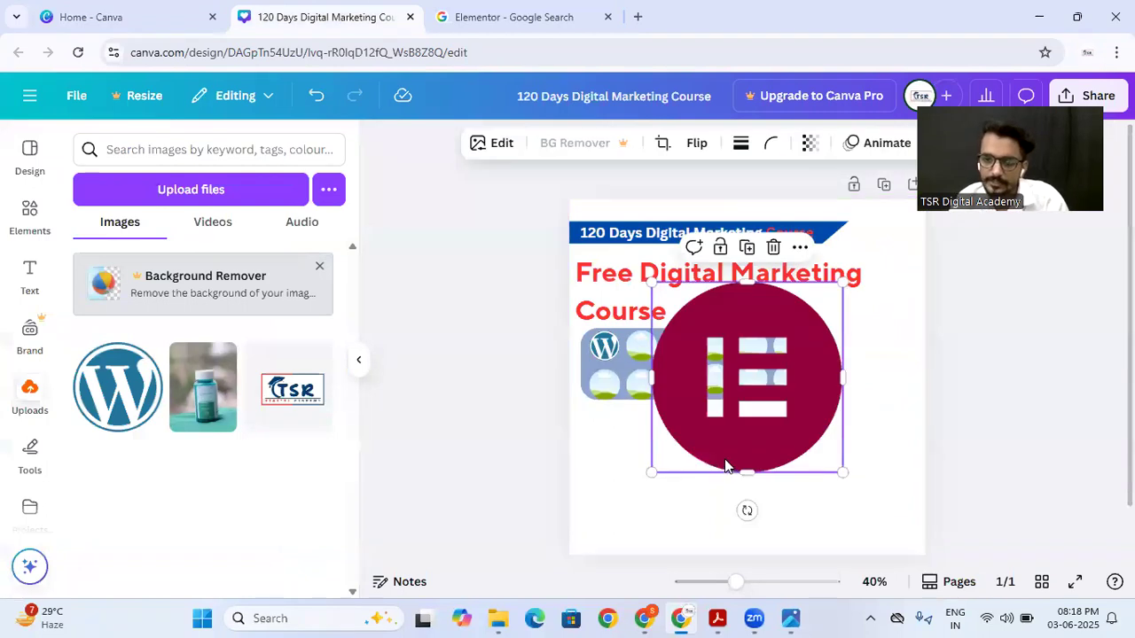
key(ctrl+v)
drag(729, 399, 641, 346)
click(679, 484)
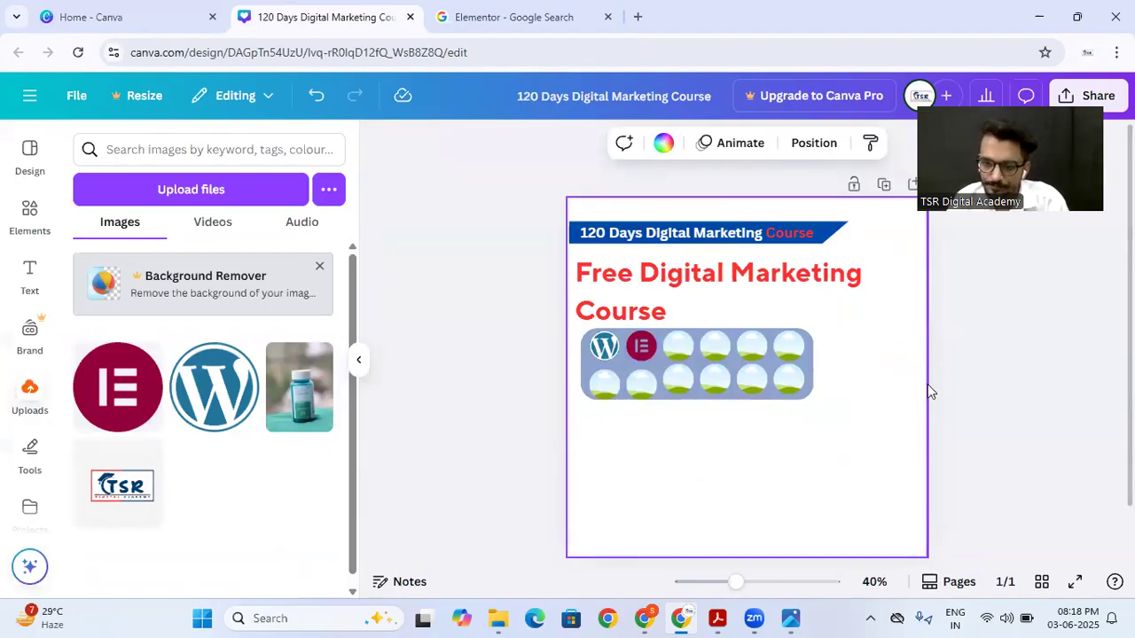
Step: Examine the full layout of the reference poster in the image viewer and return to the design
click(790, 618)
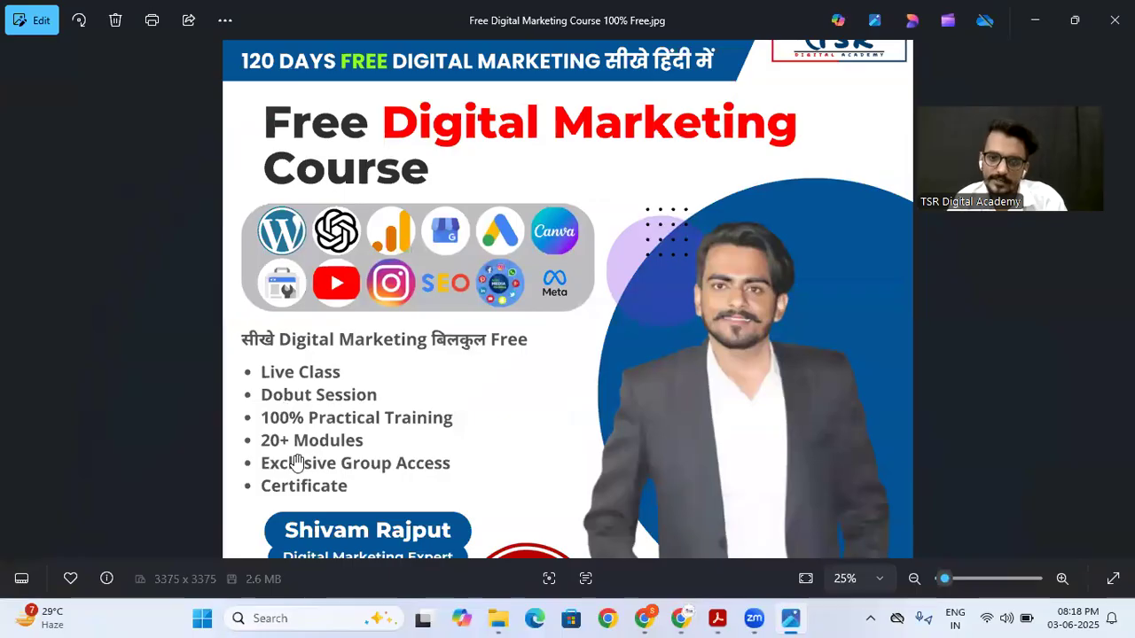
scroll(522, 359, down, 3)
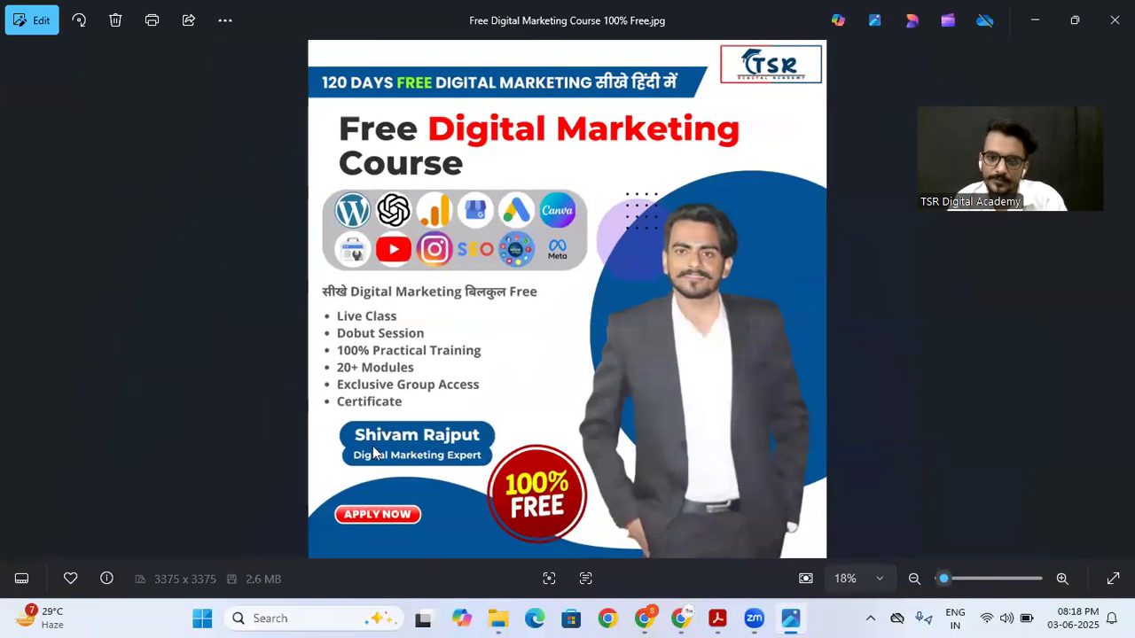
click(1035, 20)
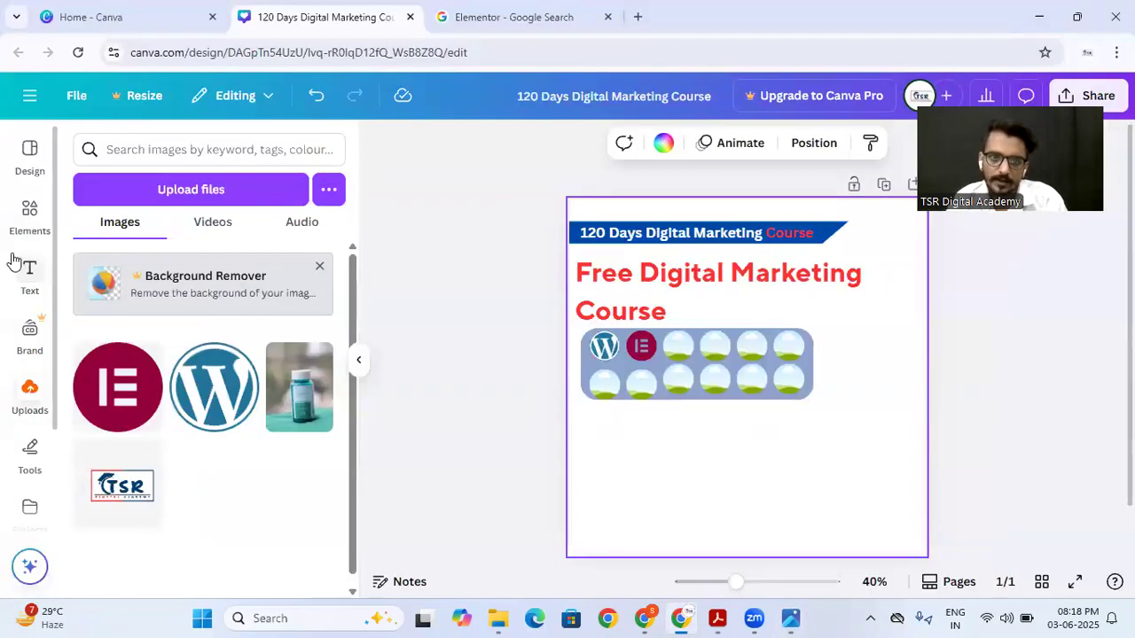
Step: Search all the elements for "shape" and display the complete list of shapes
click(24, 218)
click(802, 618)
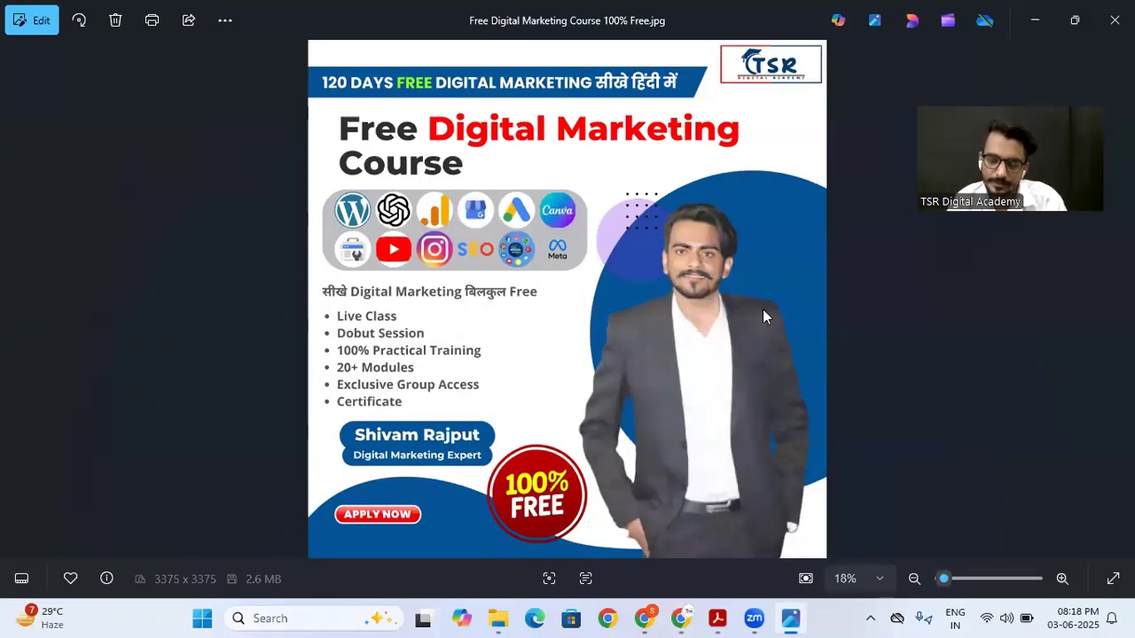
click(1036, 20)
double_click(132, 150)
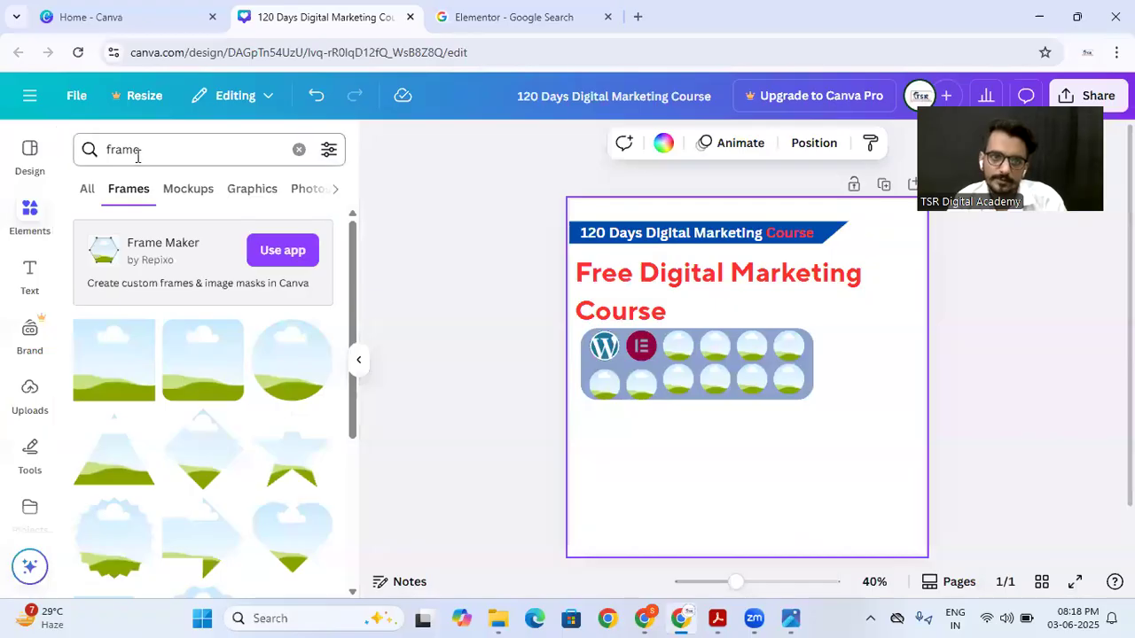
click(87, 188)
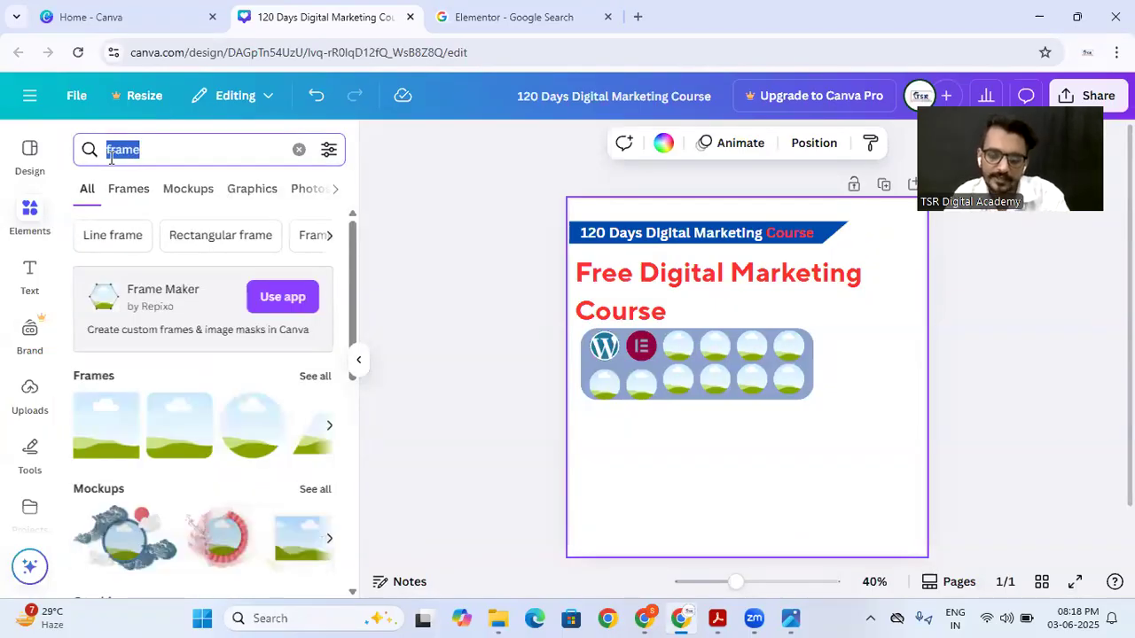
text(shape)
key(Return)
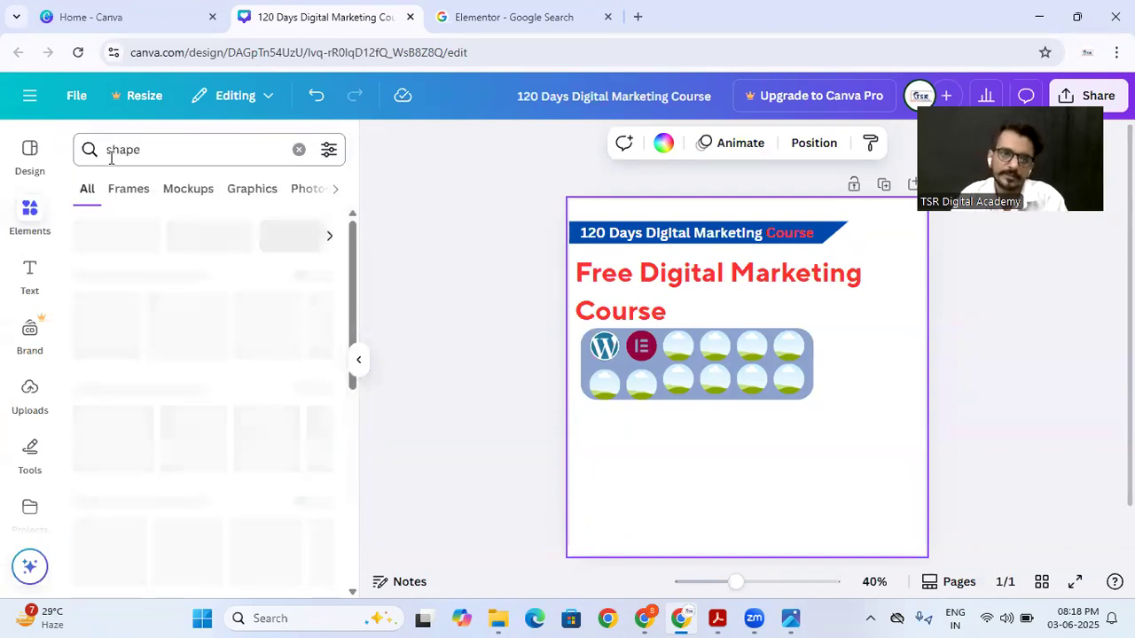
click(304, 277)
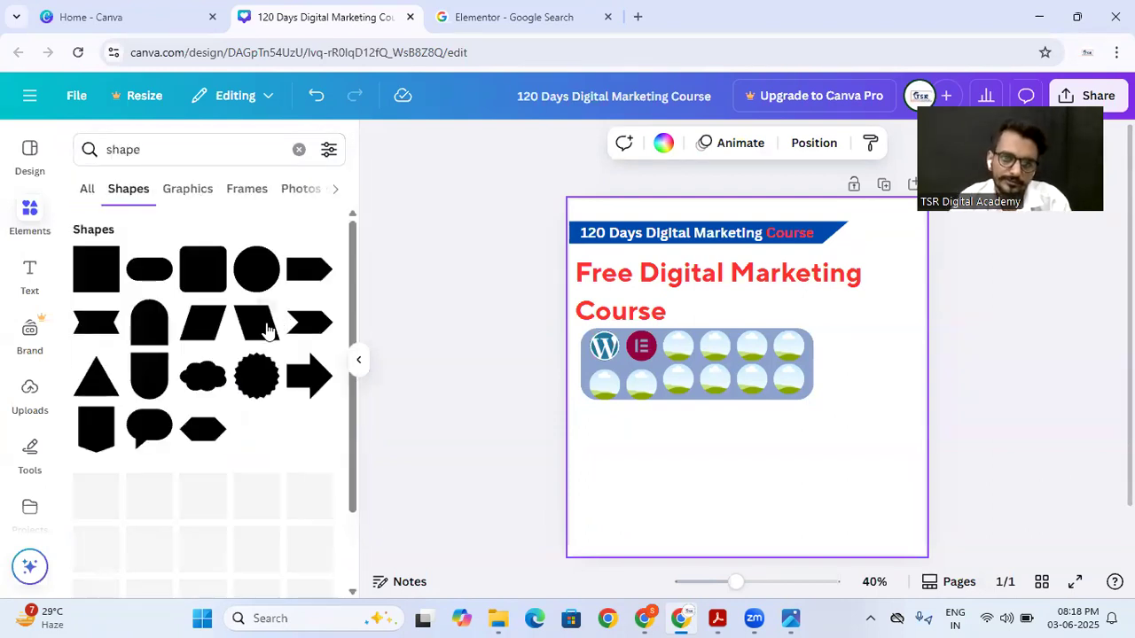
Step: Add a circle, enlarge it to extend past the page's right edge, and compare its placement with the reference poster
click(256, 266)
drag(742, 396, 854, 467)
drag(805, 398, 687, 284)
click(603, 468)
drag(782, 428, 846, 437)
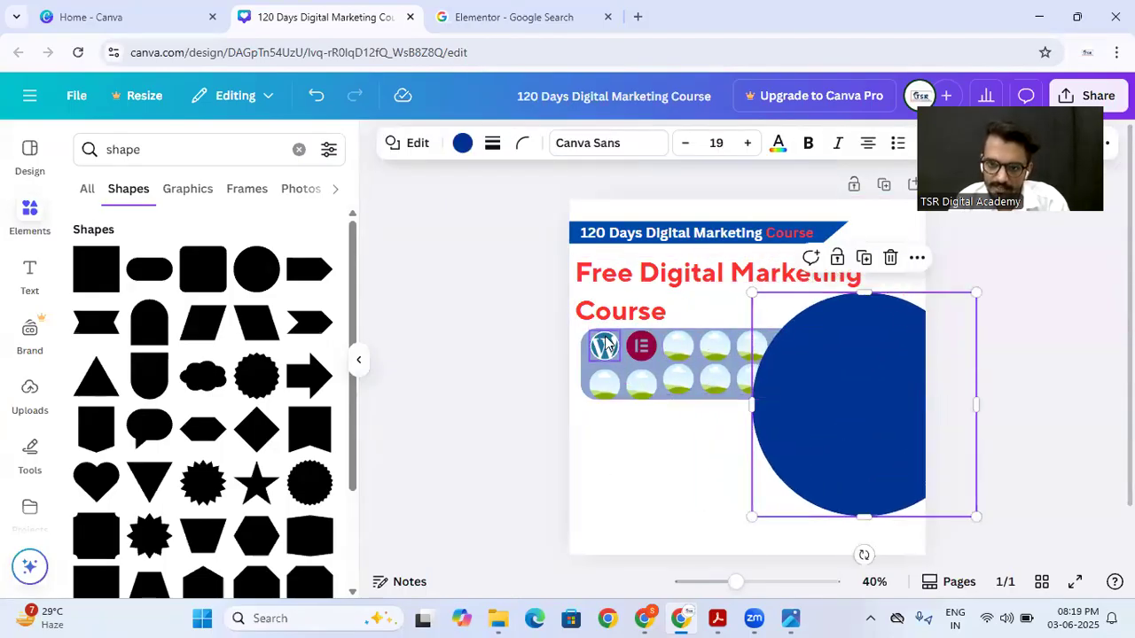
drag(822, 403, 818, 414)
click(791, 619)
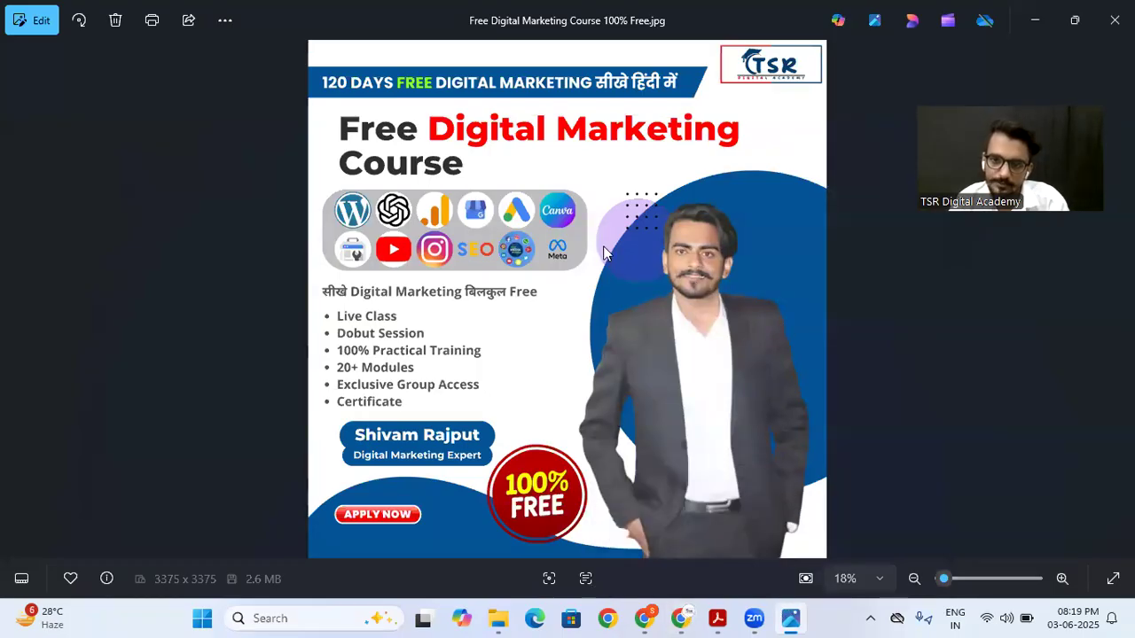
click(681, 619)
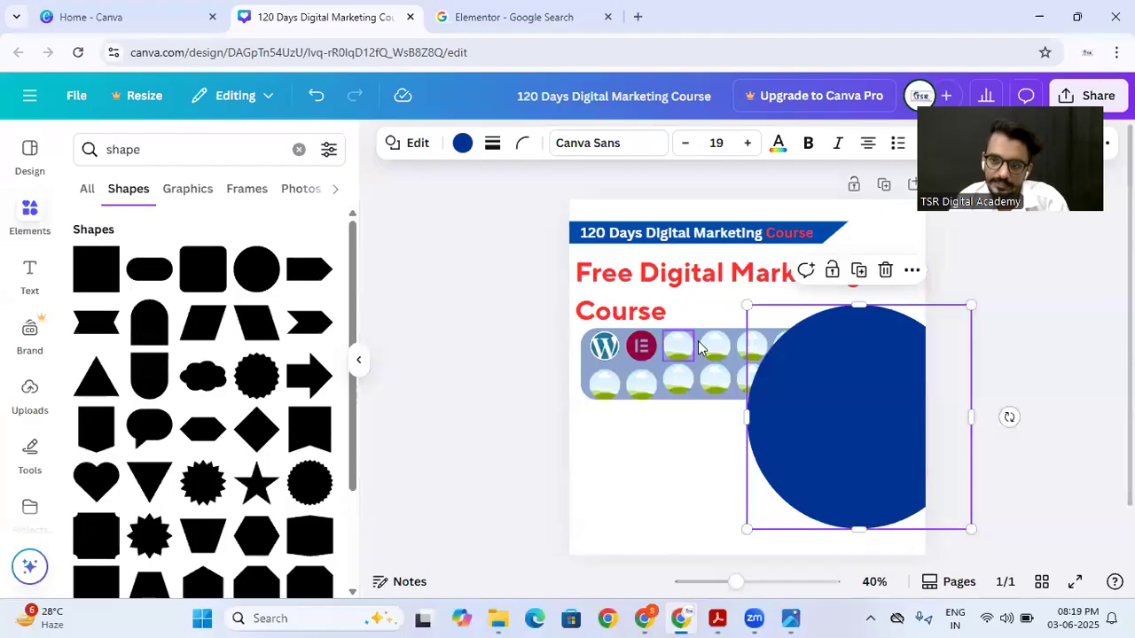
Step: Send the large blue circle one layer backward
click(687, 423)
click(798, 432)
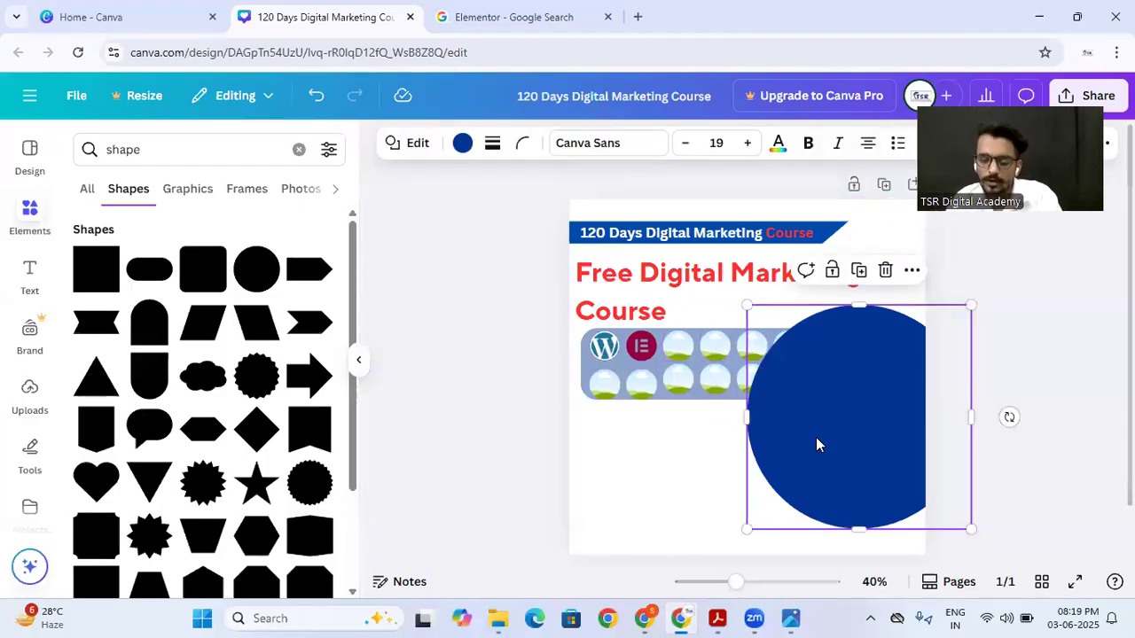
double_click(815, 445)
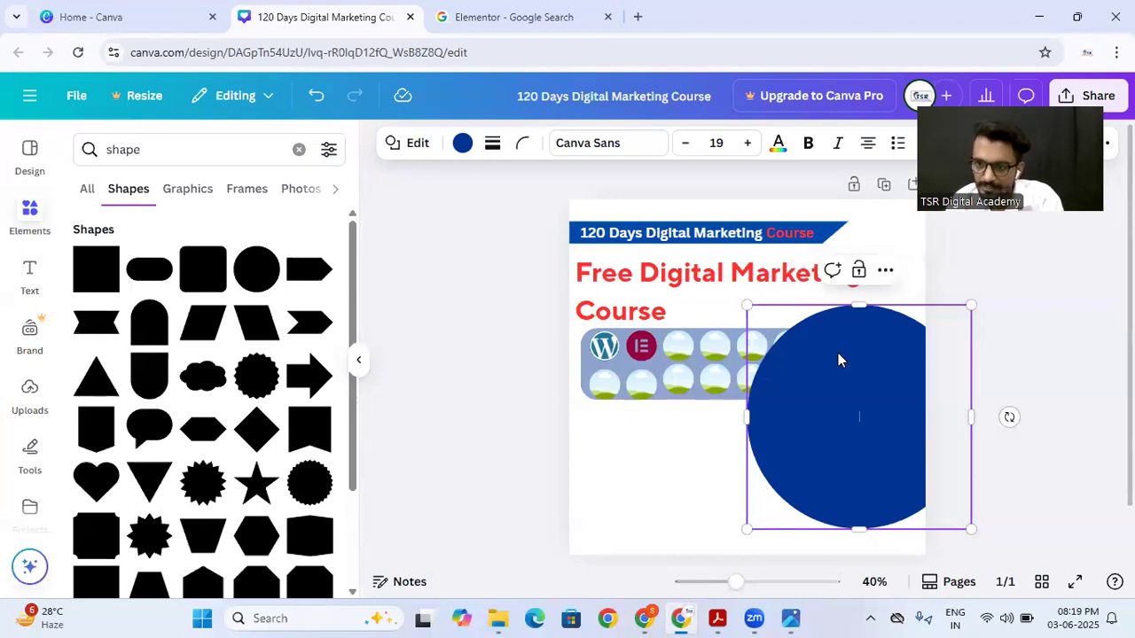
click(885, 274)
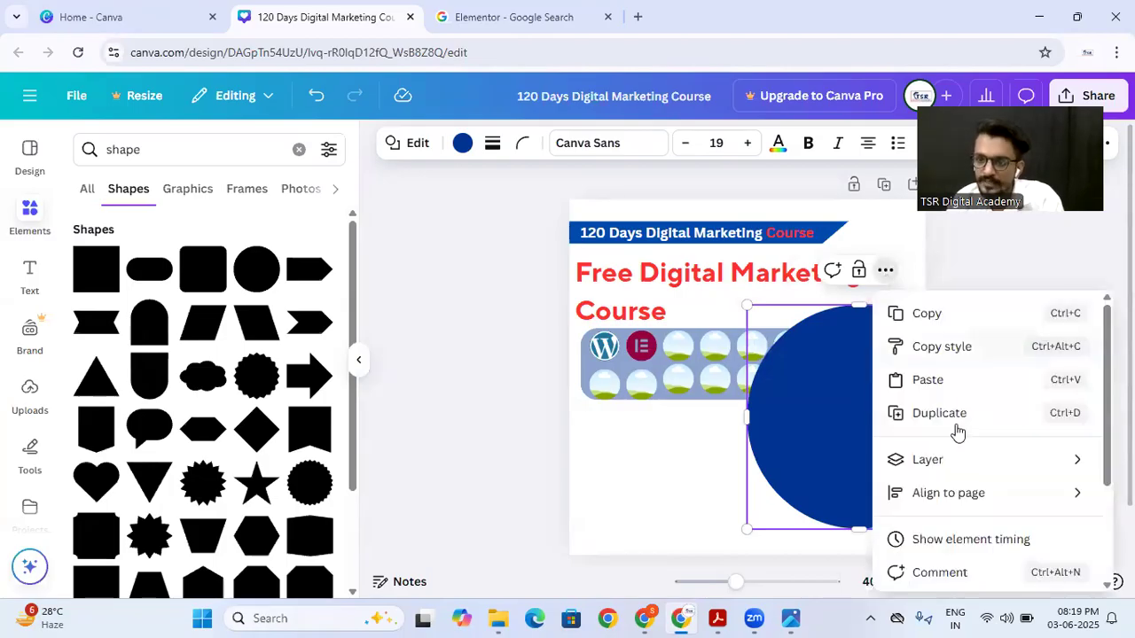
mouse_move(967, 461)
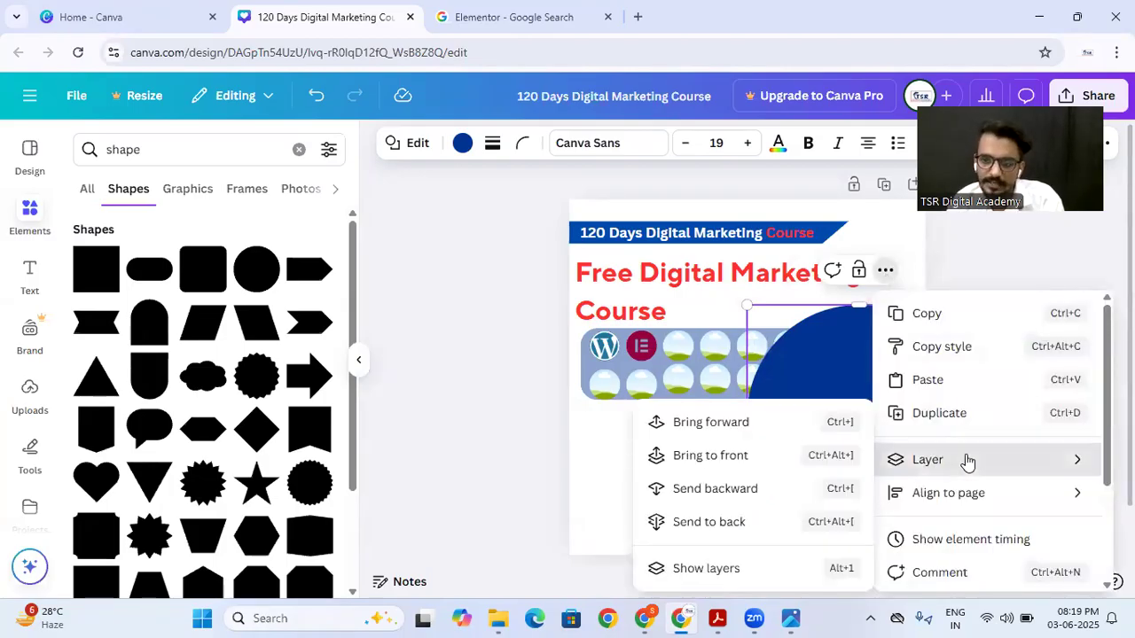
click(715, 506)
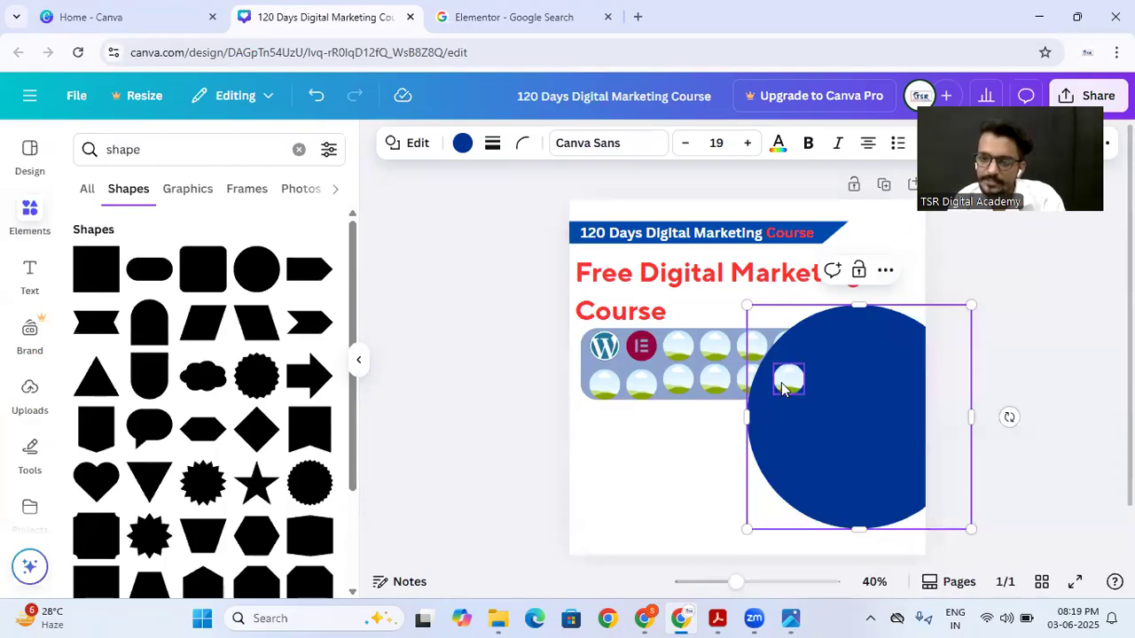
Step: Send the large blue circle to the back, behind the icon panel and its frames
click(884, 270)
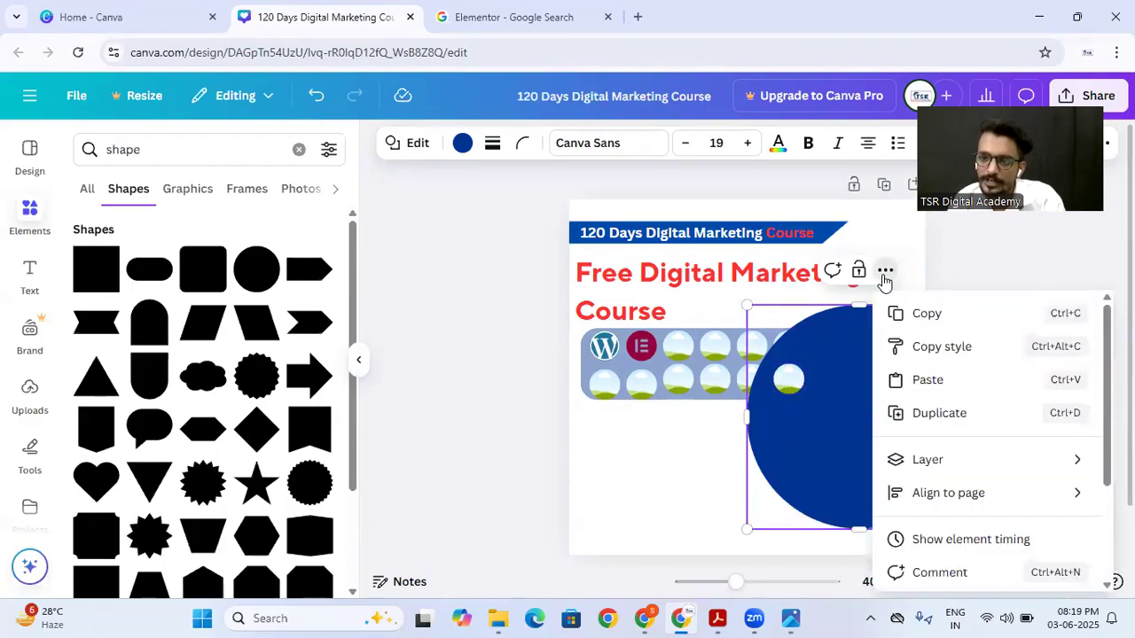
mouse_move(922, 458)
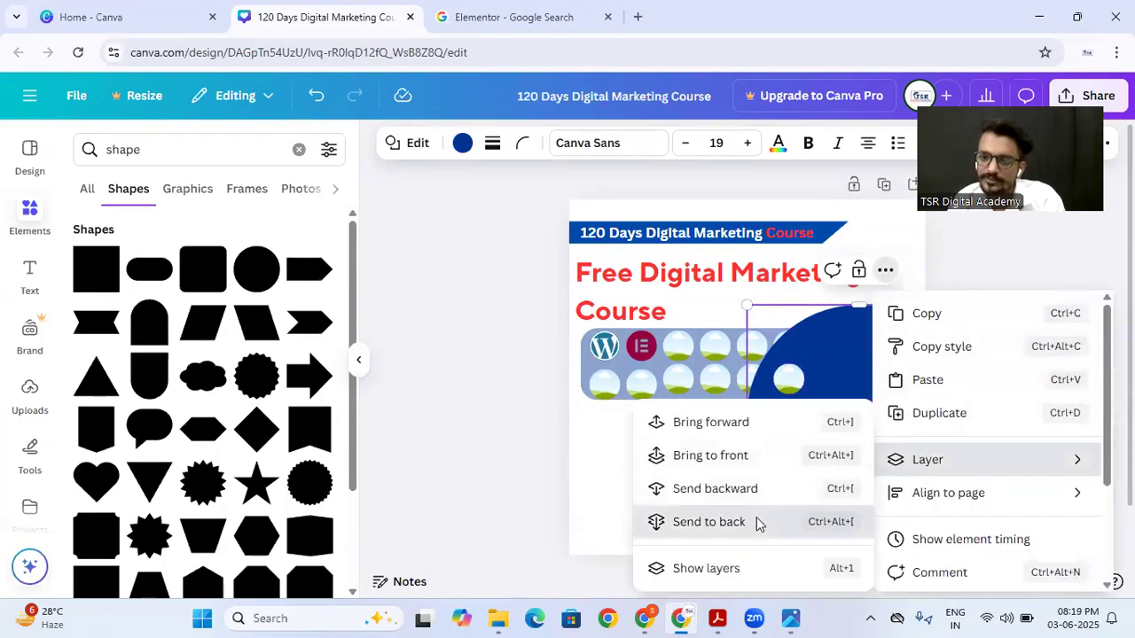
click(756, 522)
click(674, 477)
click(779, 429)
click(912, 270)
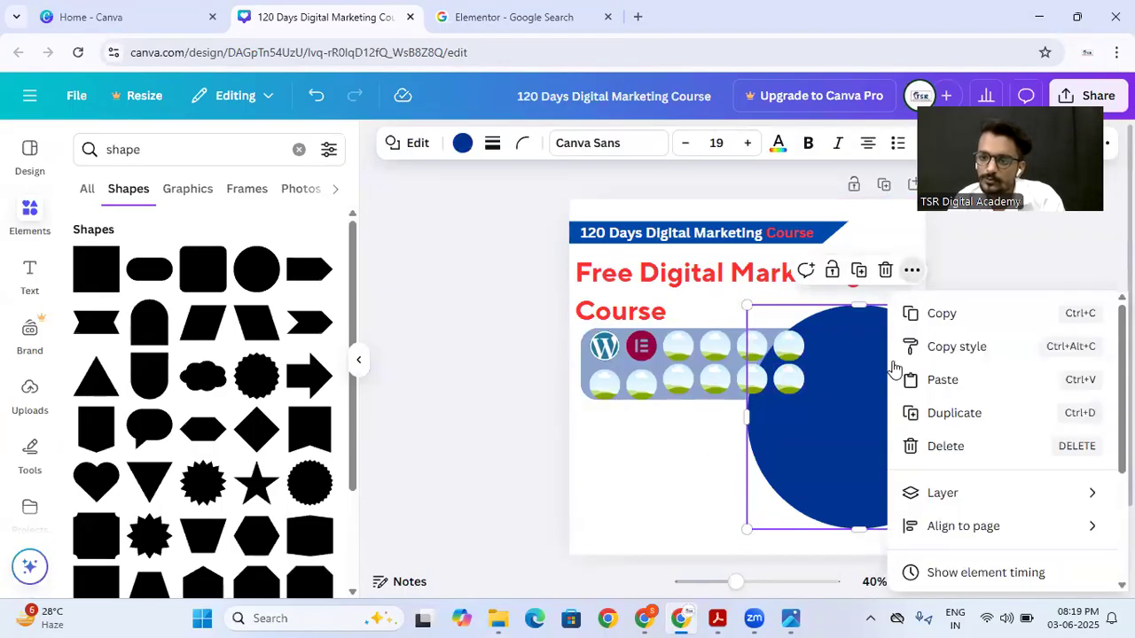
mouse_move(936, 495)
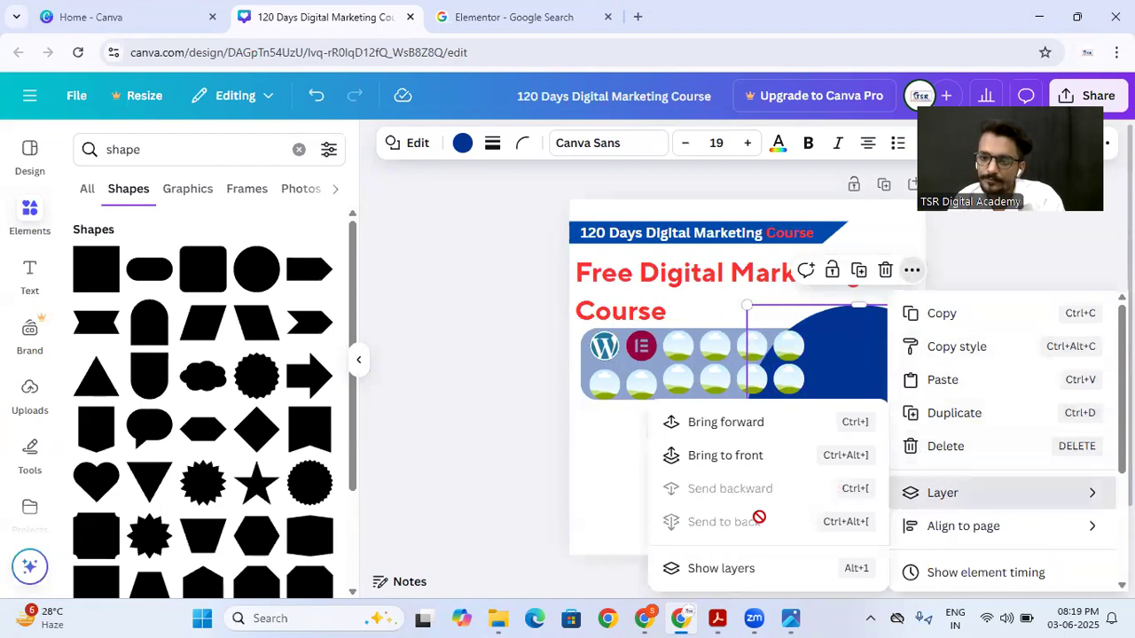
click(618, 497)
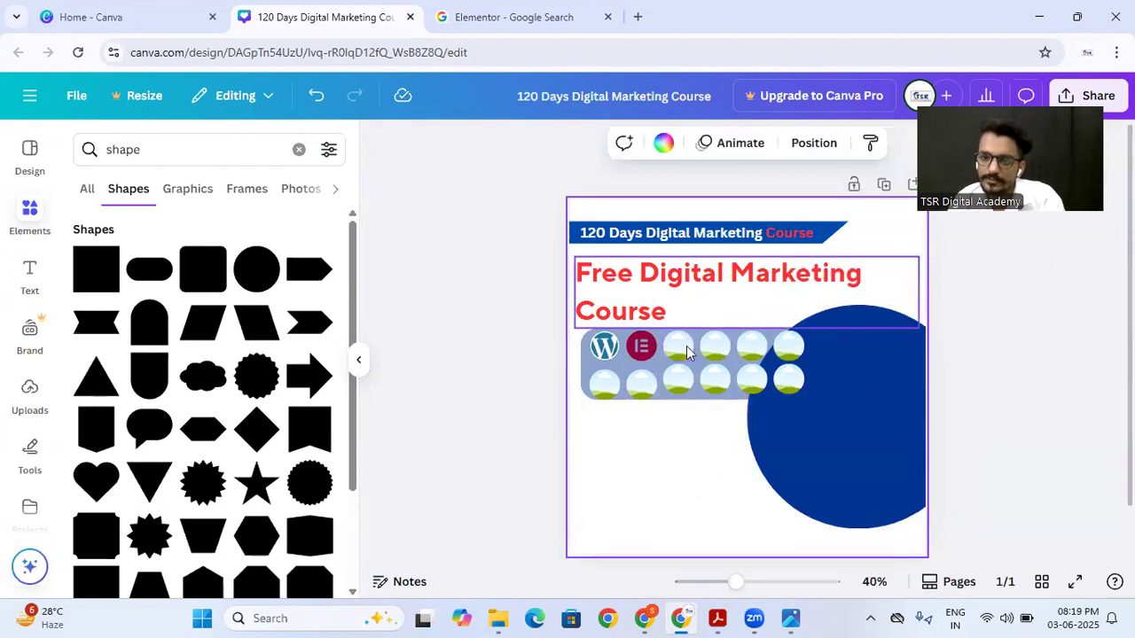
Step: Bring the rounded icon panel one layer forward
click(583, 372)
right_click(583, 368)
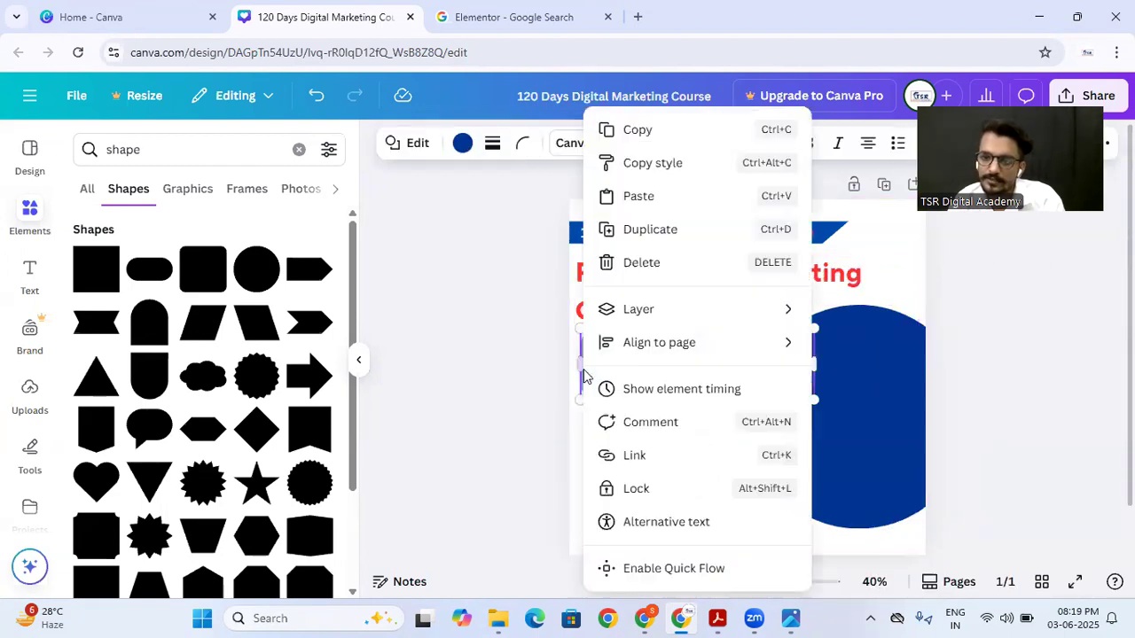
mouse_move(648, 317)
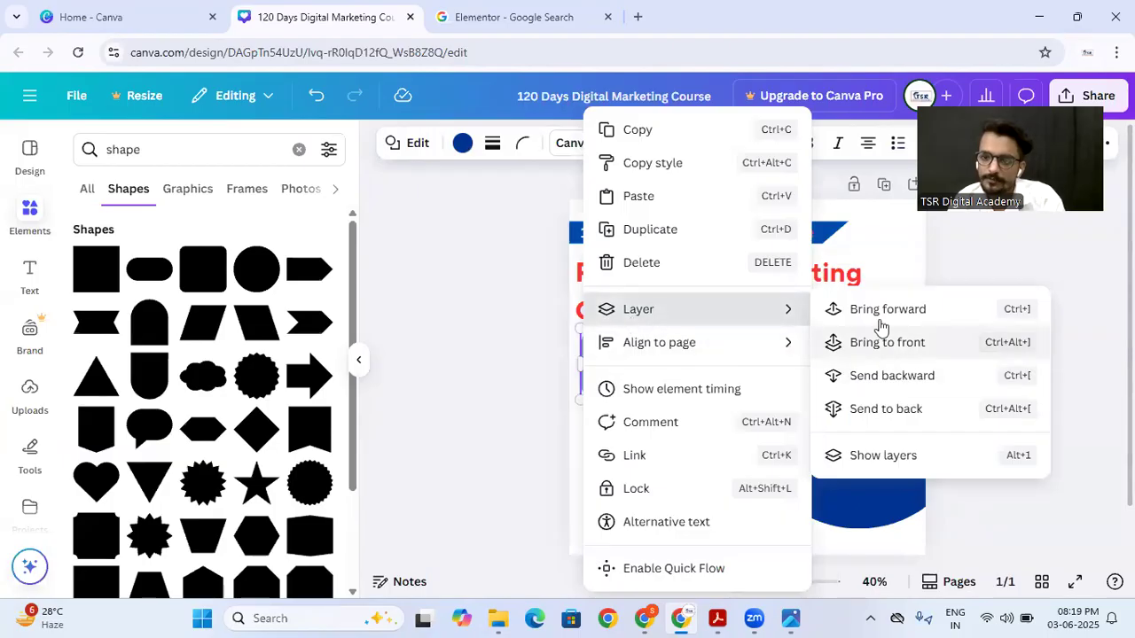
click(864, 350)
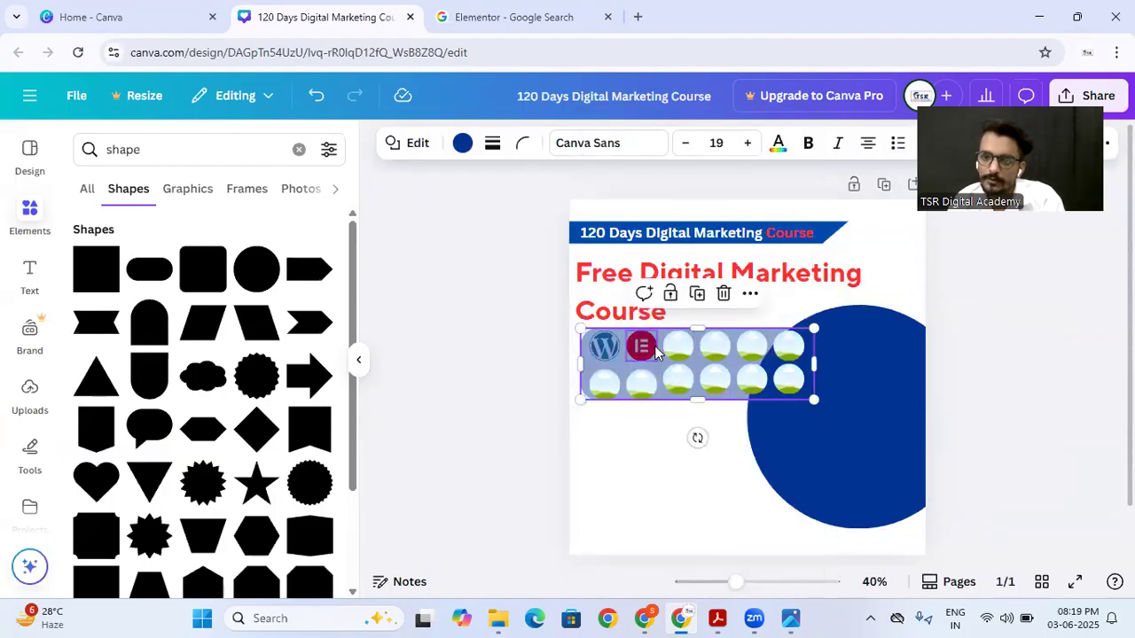
click(824, 299)
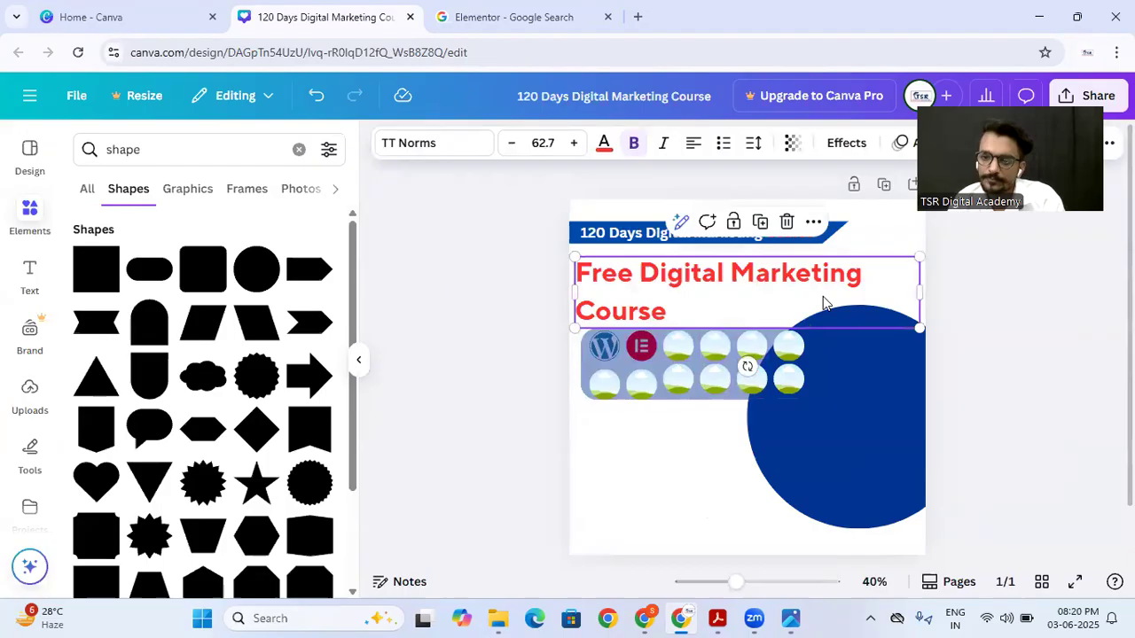
Step: Shift the large blue circle slightly to the left, further under the icon panel, and check its layer-order options
click(854, 400)
drag(880, 402, 830, 396)
right_click(831, 395)
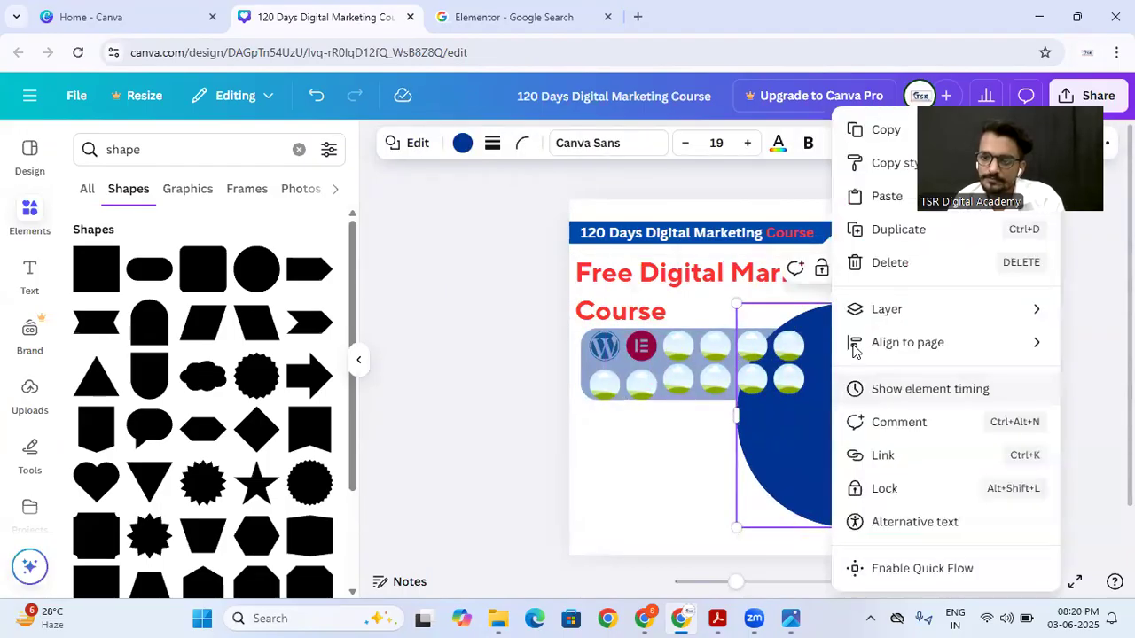
mouse_move(861, 321)
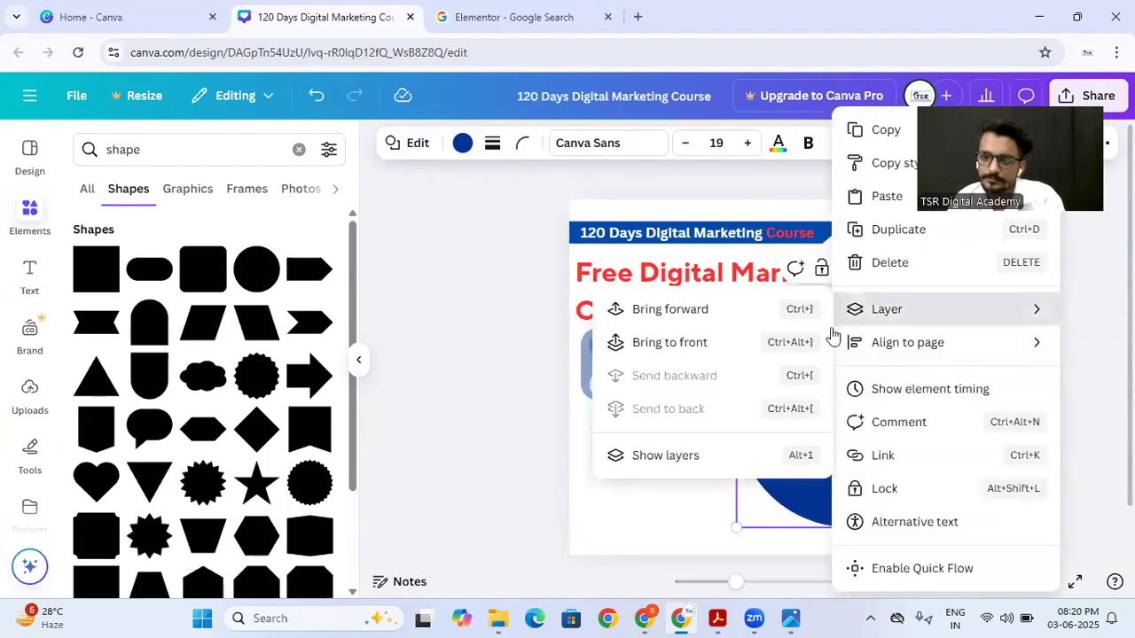
click(567, 456)
Step: Find the WordPress logo in the list of layers and bring it one layer forward, in front of the icon panel
click(627, 335)
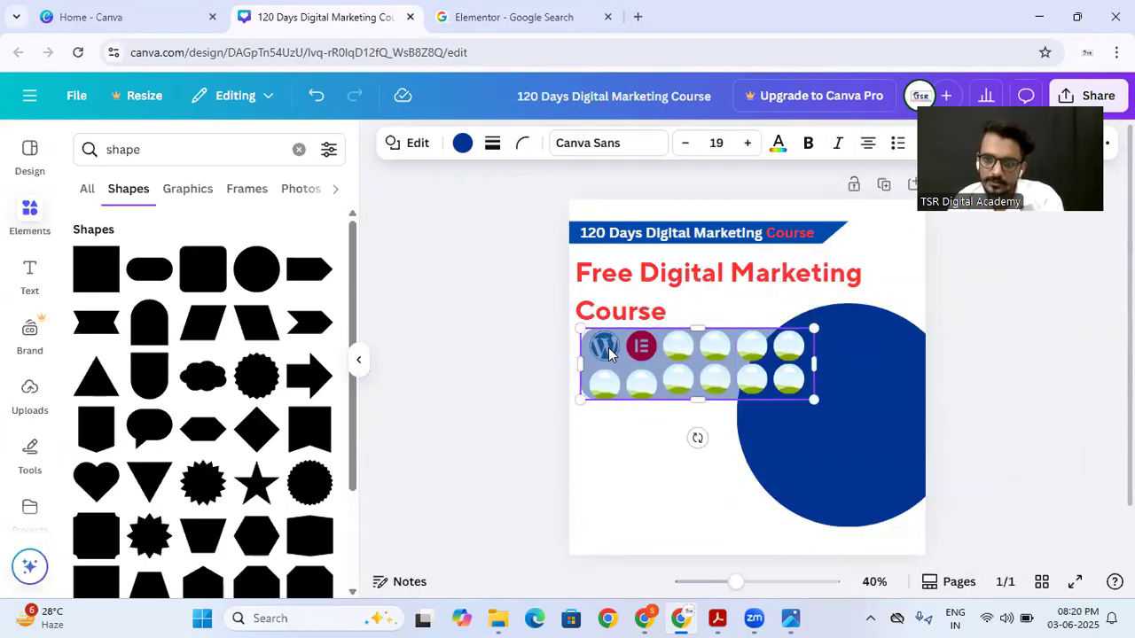
click(610, 351)
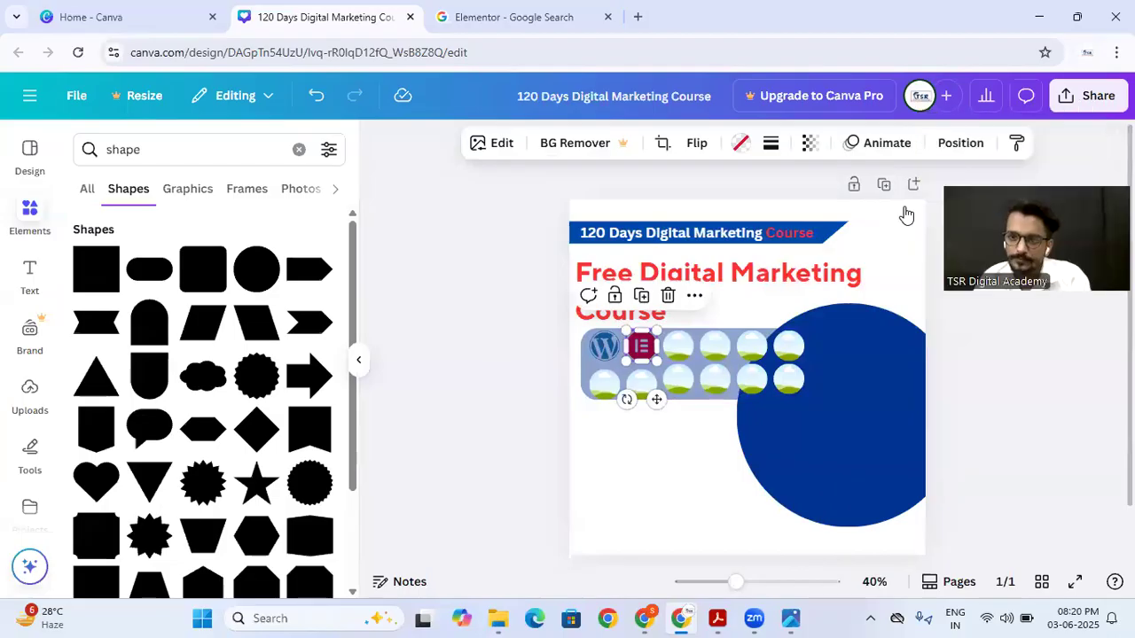
click(960, 143)
click(272, 184)
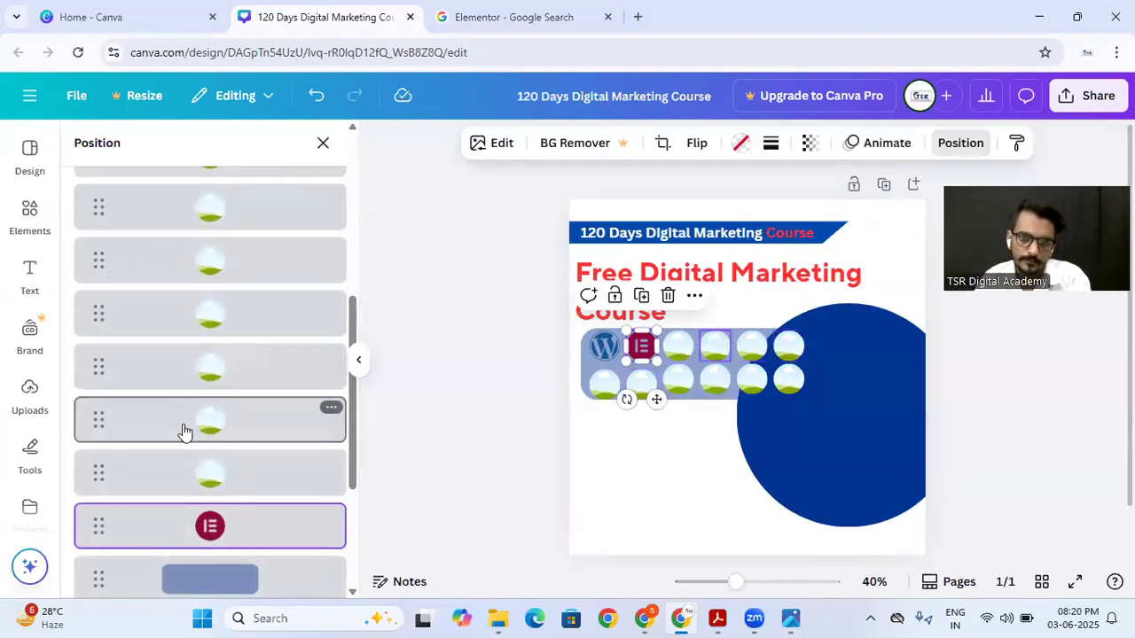
scroll(182, 431, down, 3)
right_click(244, 406)
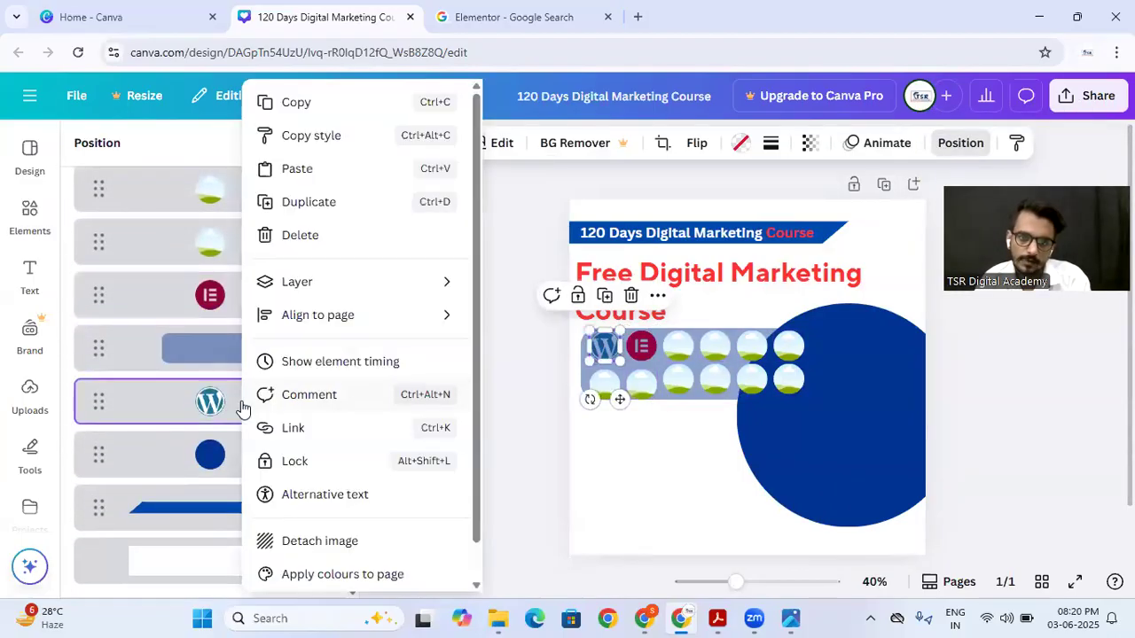
mouse_move(307, 285)
click(547, 324)
Step: Select the icon panel with all its circular frames and shrink them together until they end at the blue circle's left edge
click(587, 381)
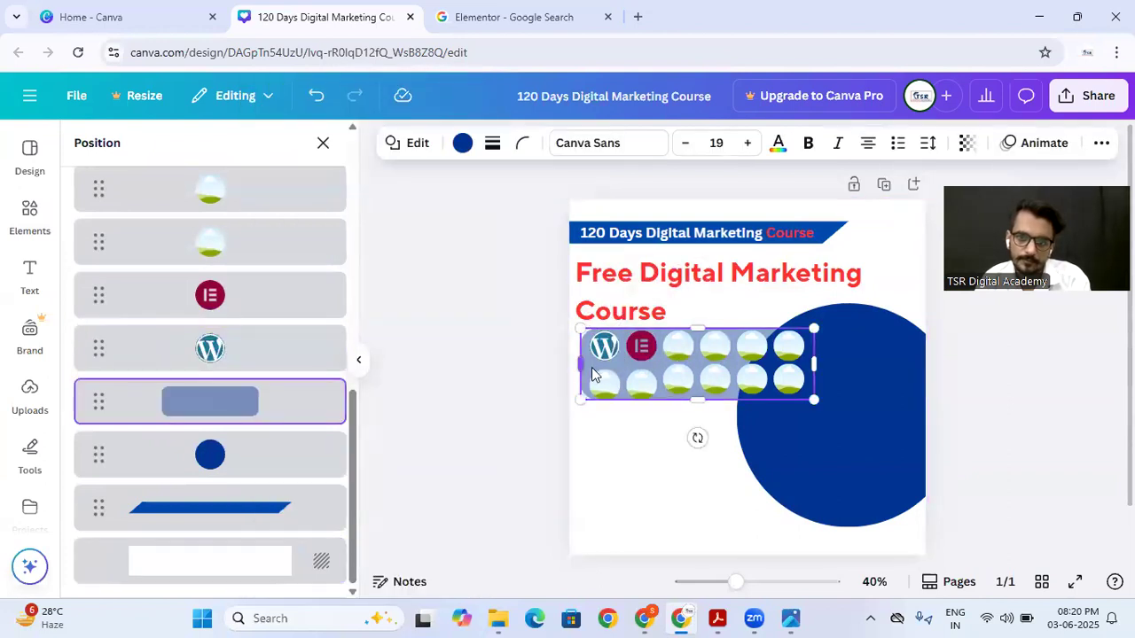
shift+click(604, 346)
shift+click(640, 346)
shift+click(678, 348)
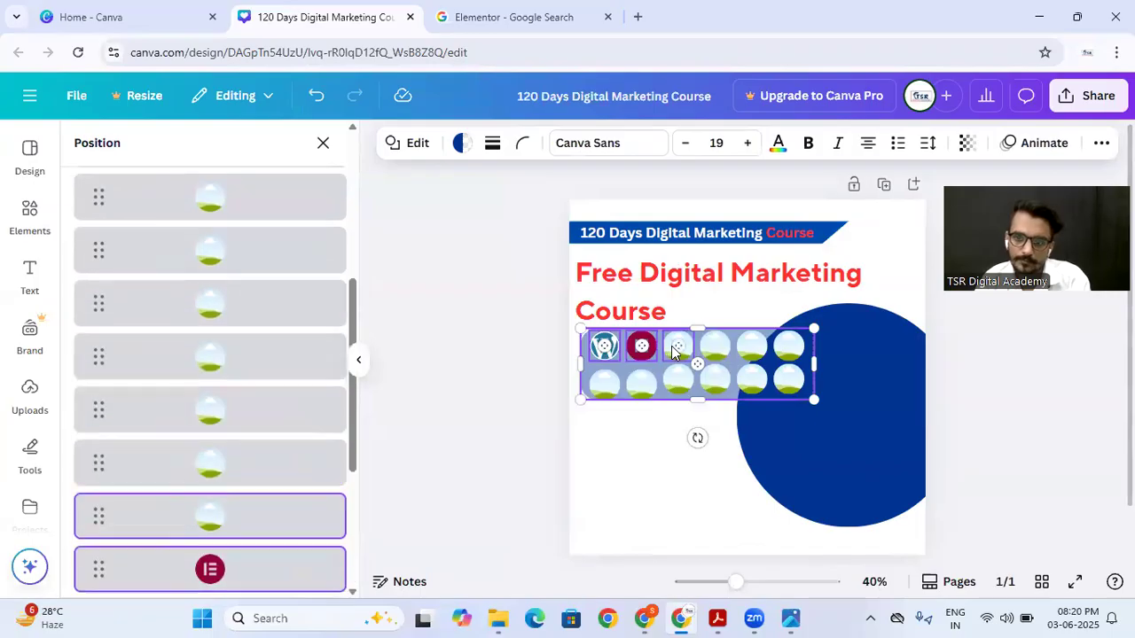
shift+click(715, 347)
shift+click(752, 348)
shift+click(782, 353)
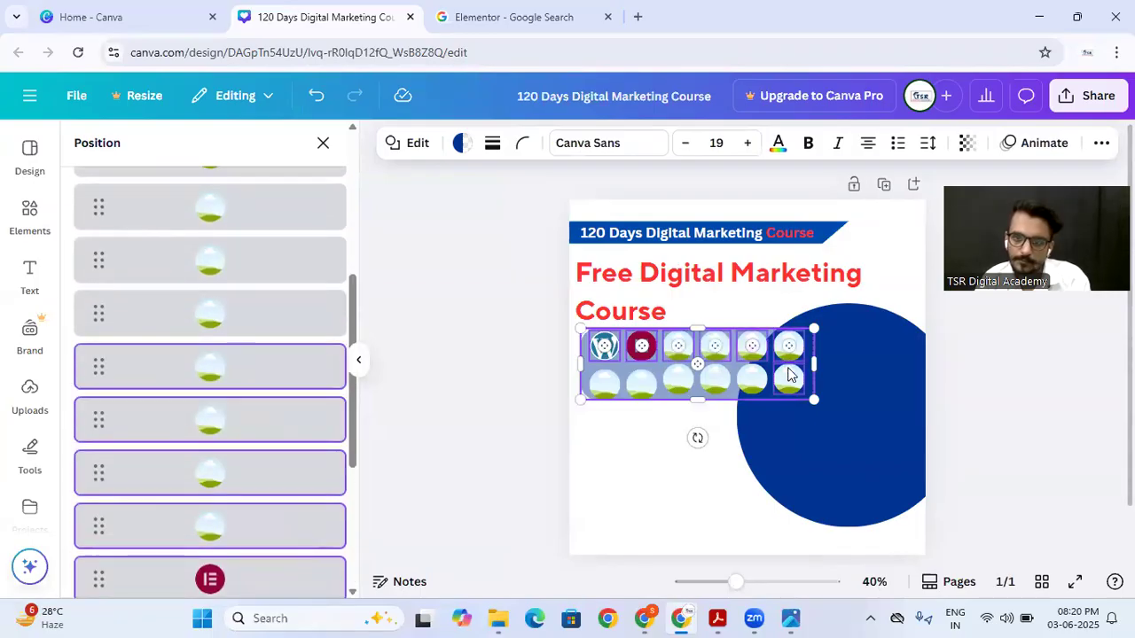
shift+click(790, 379)
shift+click(704, 384)
shift+click(678, 381)
shift+click(641, 387)
shift+click(597, 394)
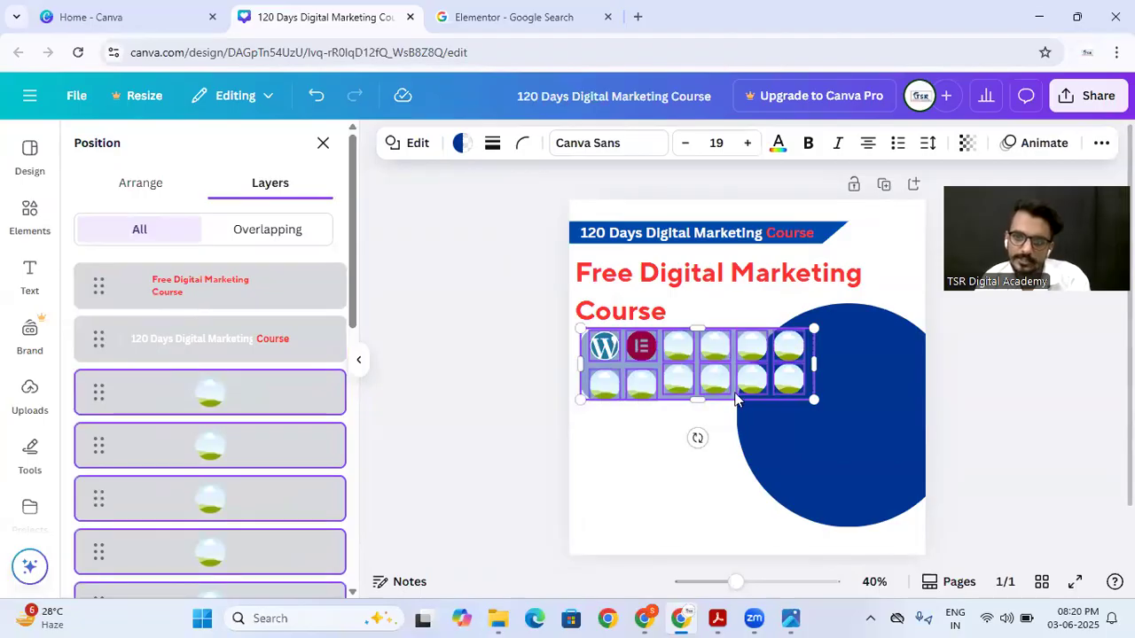
drag(813, 402, 733, 376)
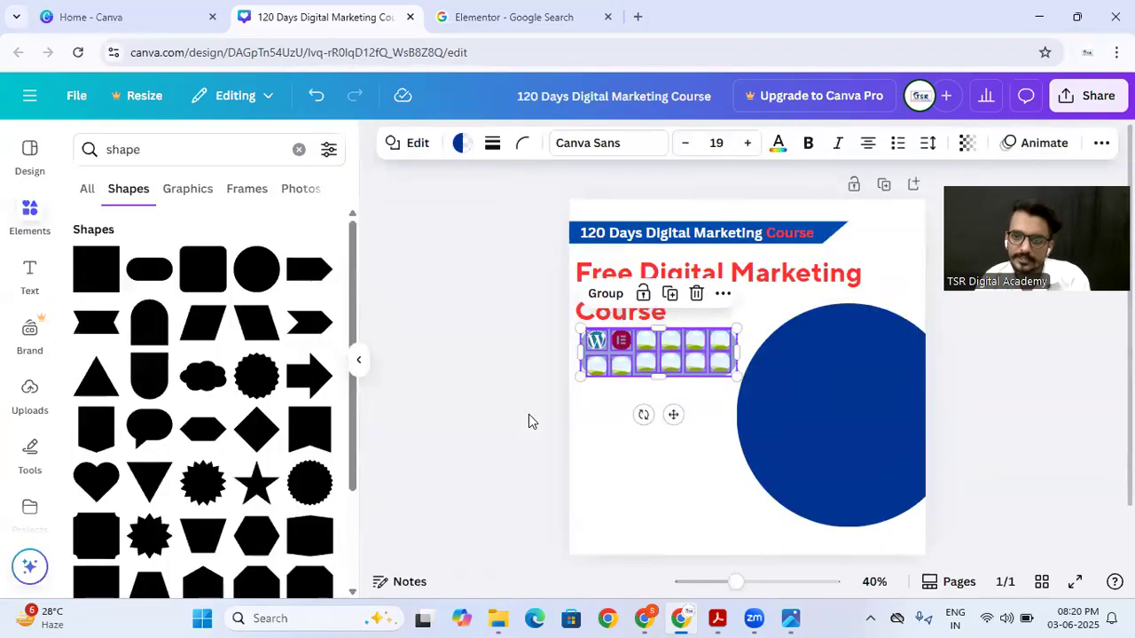
Step: Enlarge the blue circle slightly, move it up a little, and compare the layout with the reference poster
click(810, 385)
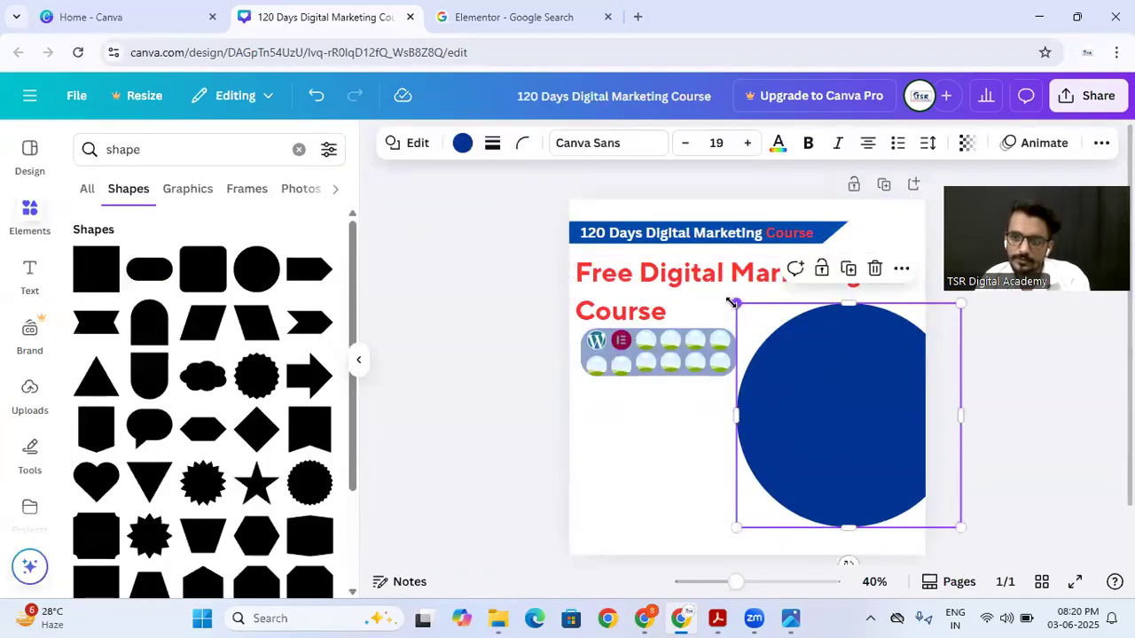
drag(736, 303, 733, 301)
mouse_move(841, 454)
mouse_down()
mouse_move(845, 418)
mouse_move(844, 443)
mouse_up()
click(703, 465)
click(796, 618)
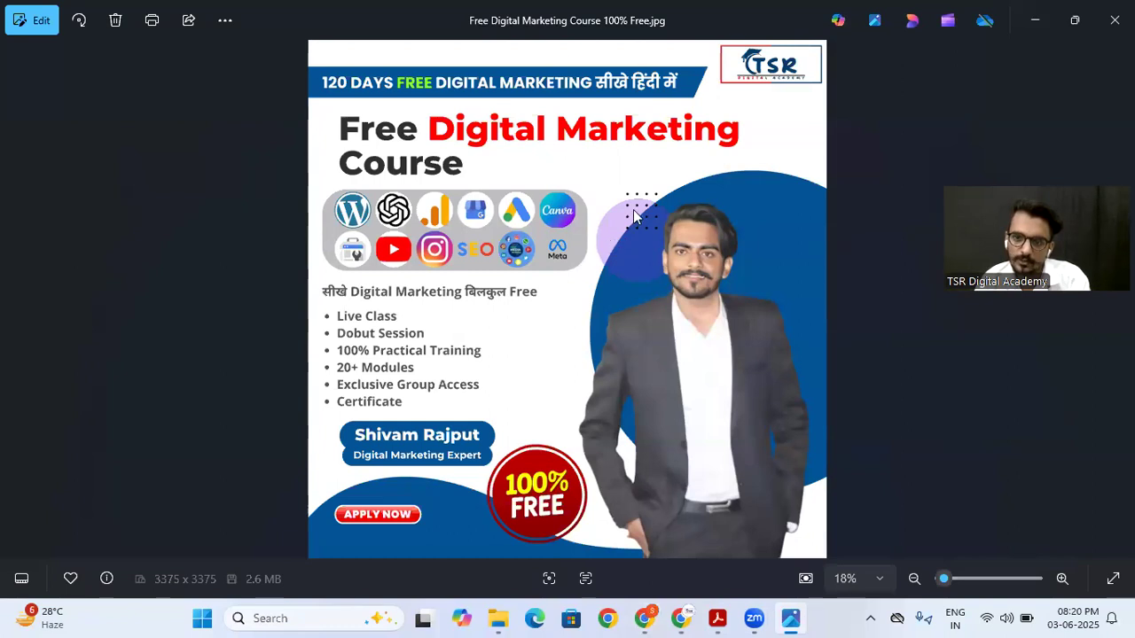
click(680, 619)
click(678, 476)
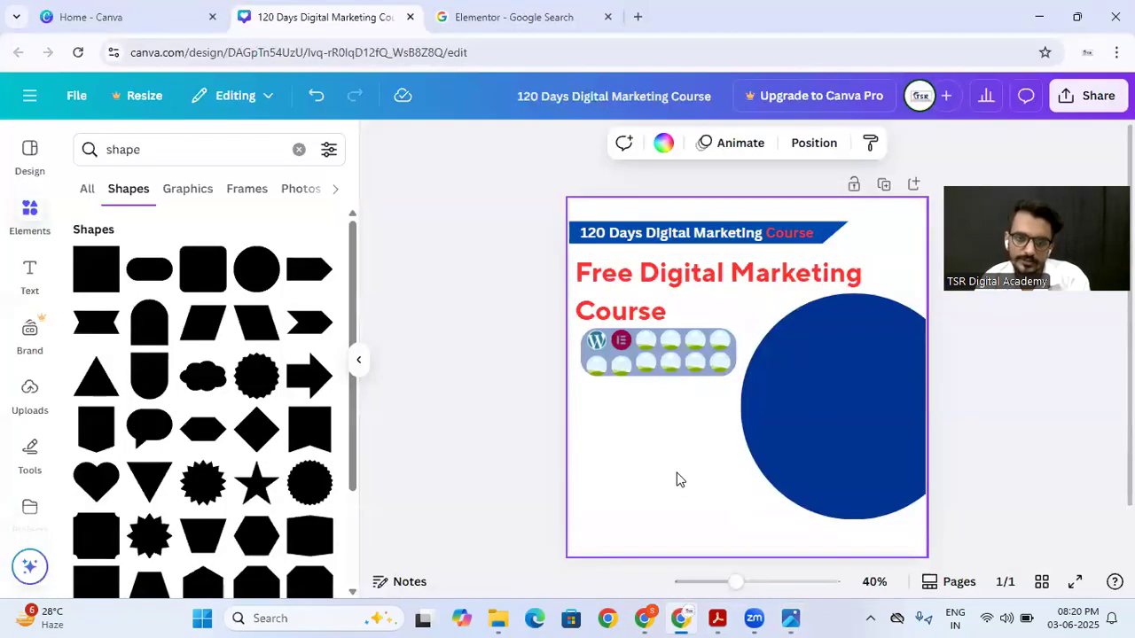
Step: Duplicate the large blue circle and place the copy lower and to the left, overlapping the original
click(87, 189)
double_click(152, 147)
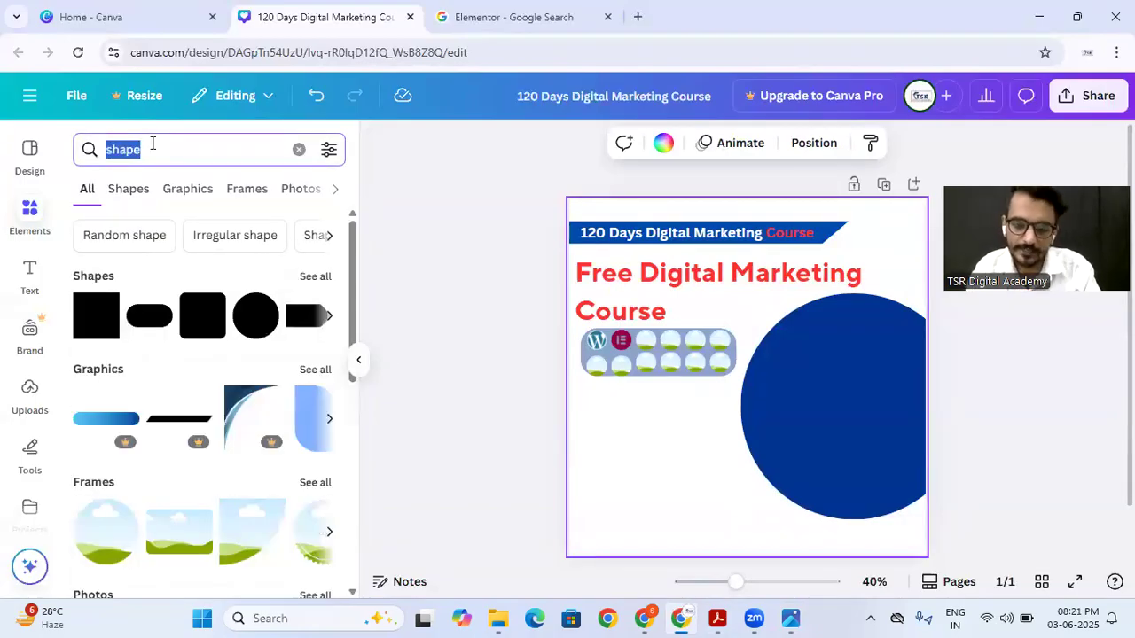
click(794, 458)
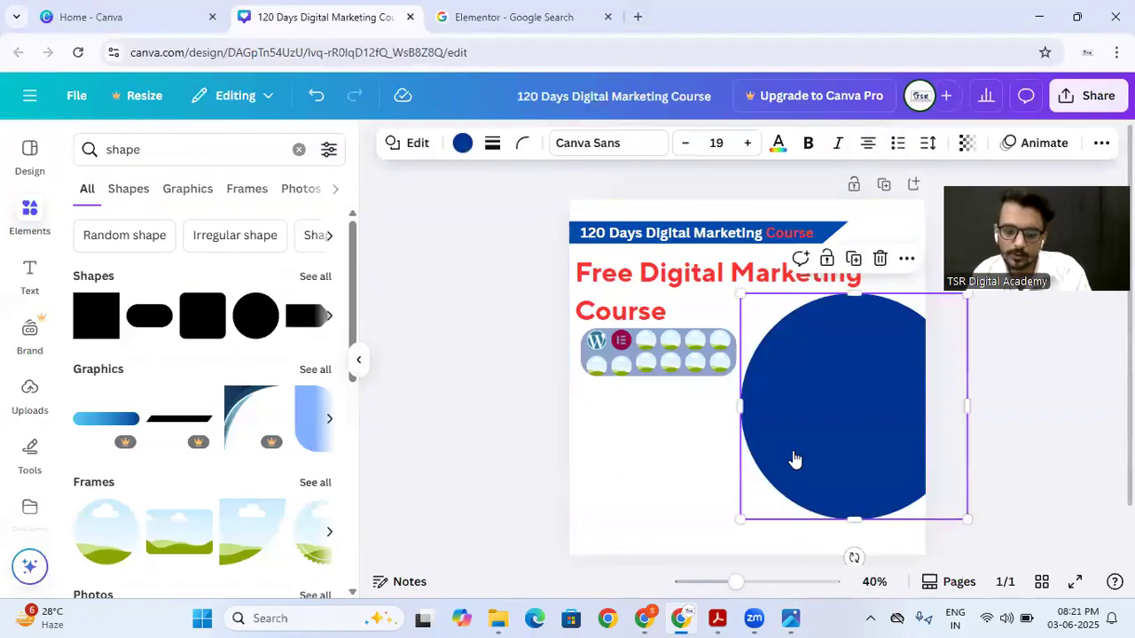
drag(840, 448, 739, 458)
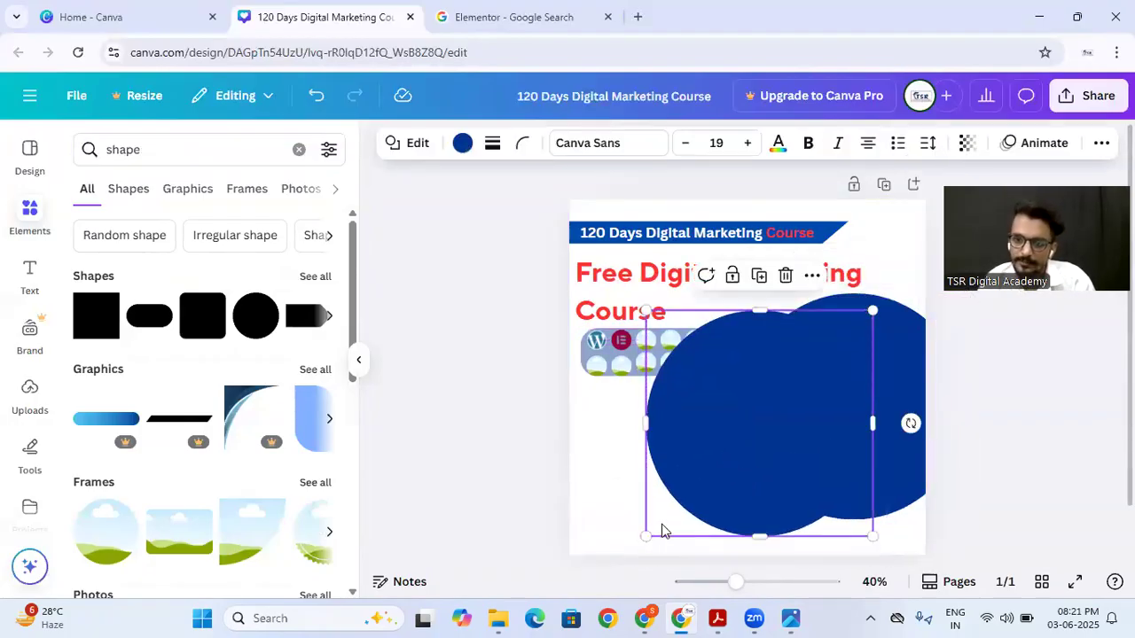
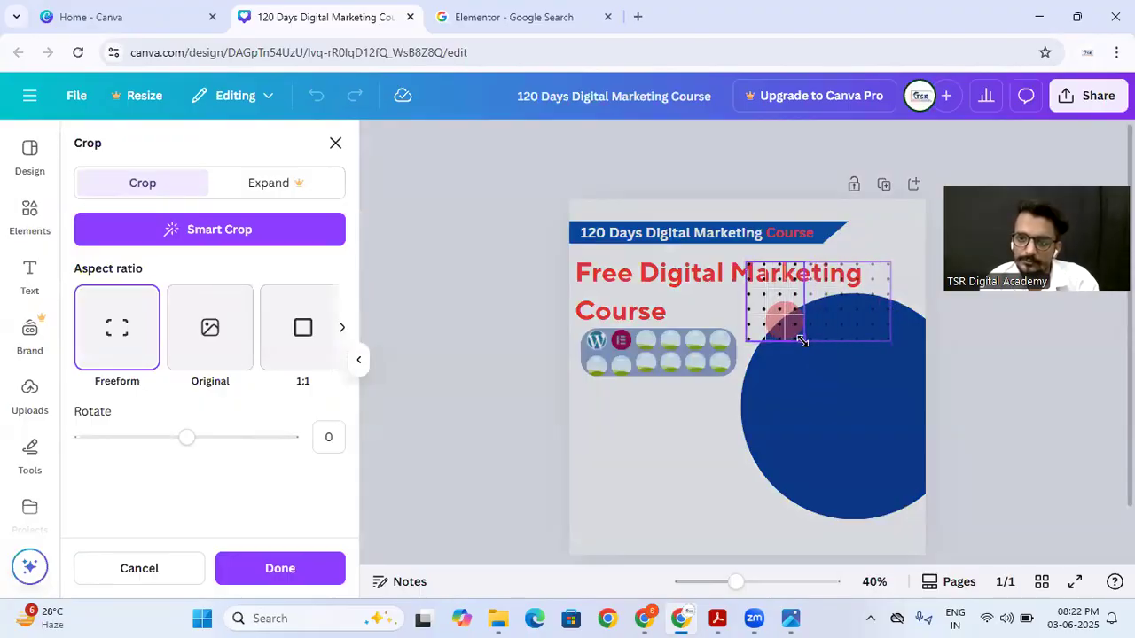
Step: Finish cropping the dot pattern to its left part, compare with the reference poster, and shrink it onto the upper edge of the small red circle
click(298, 551)
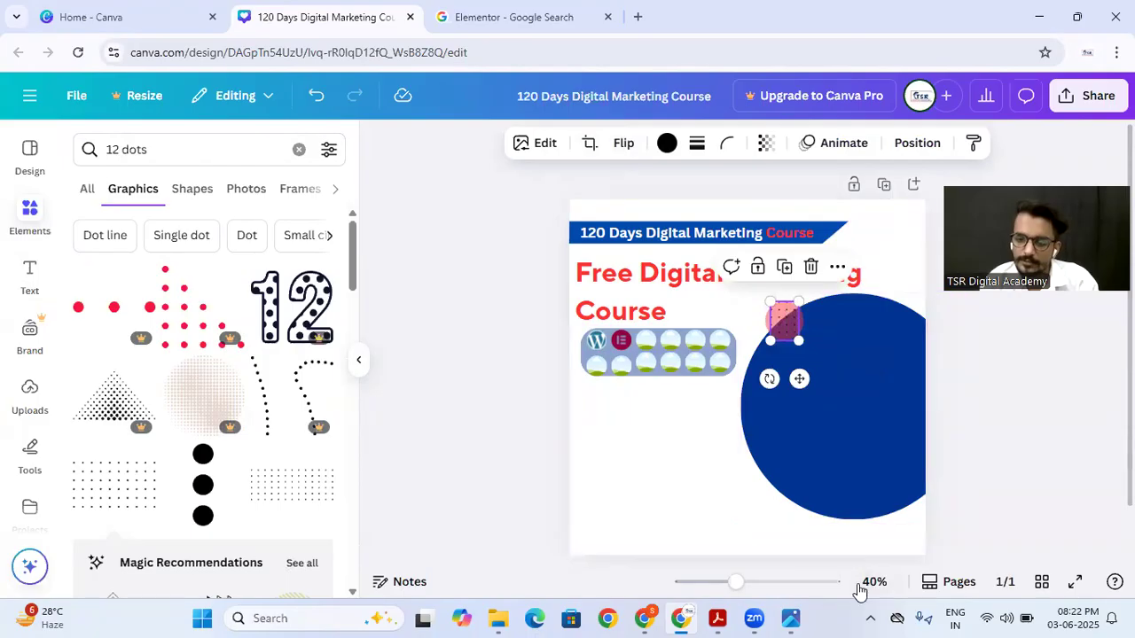
click(791, 618)
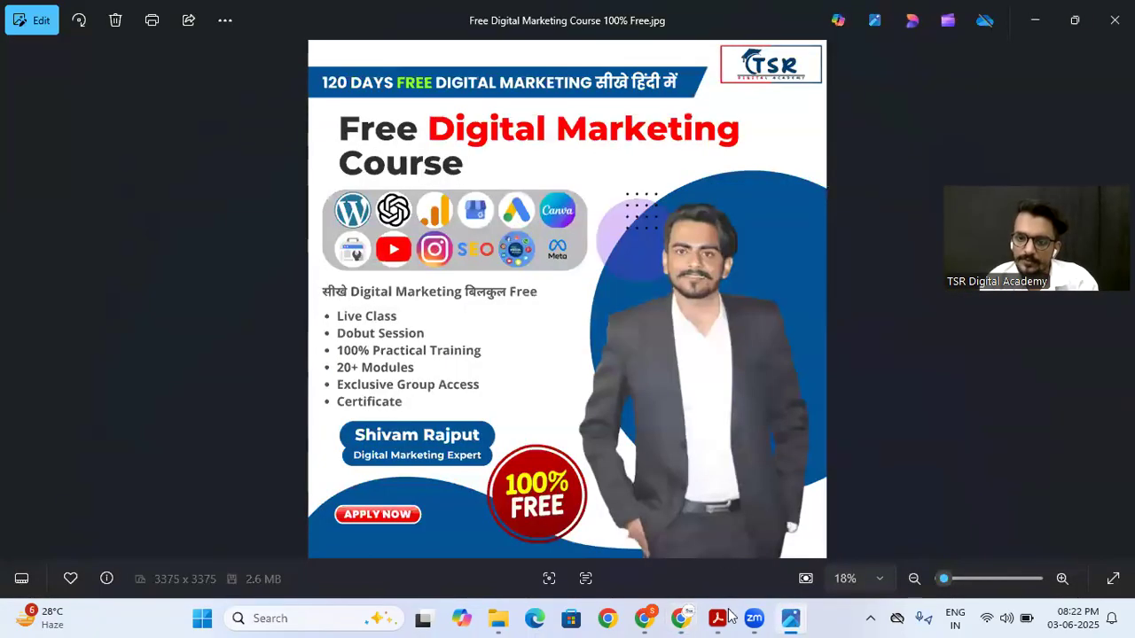
click(646, 617)
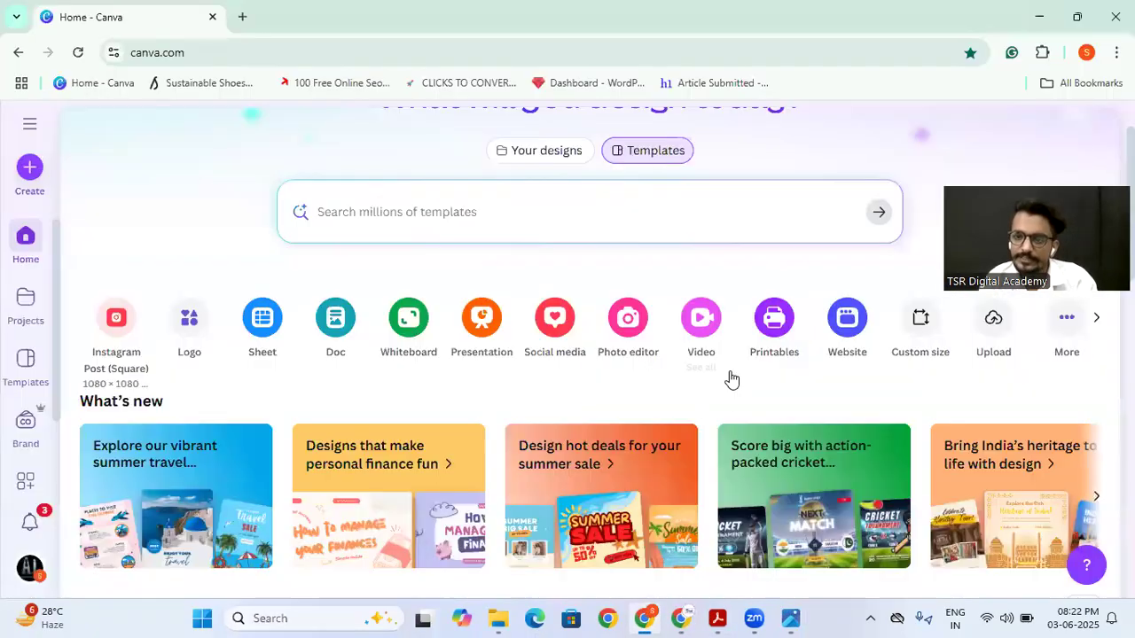
click(681, 618)
drag(774, 340, 786, 311)
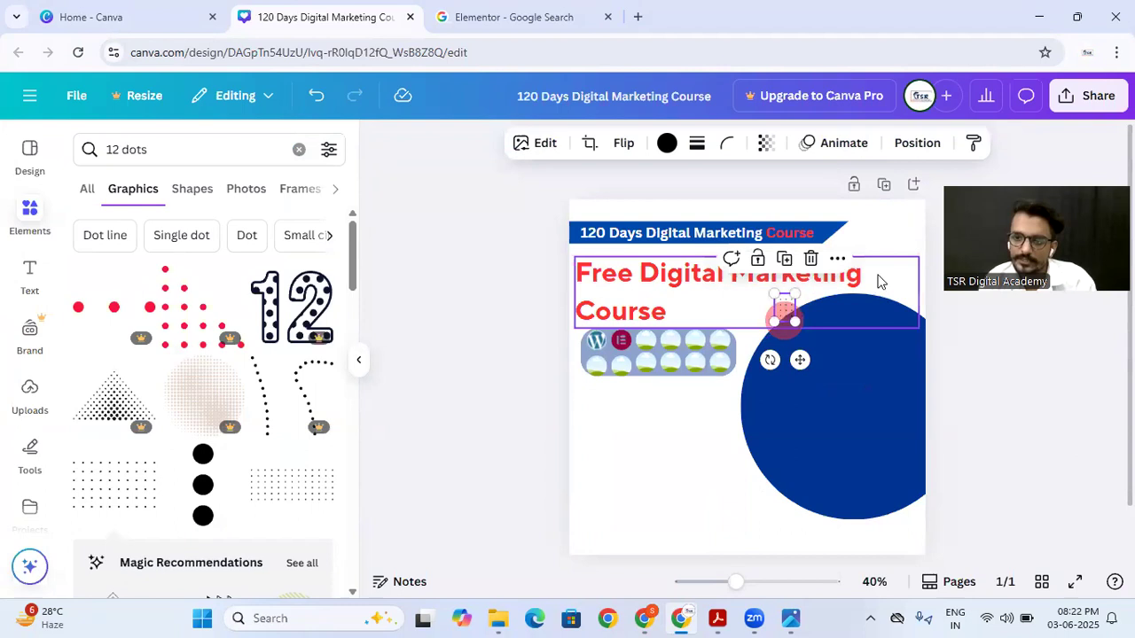
click(877, 281)
Step: Make the small red circle behind the dot pattern more transparent
drag(735, 581, 756, 583)
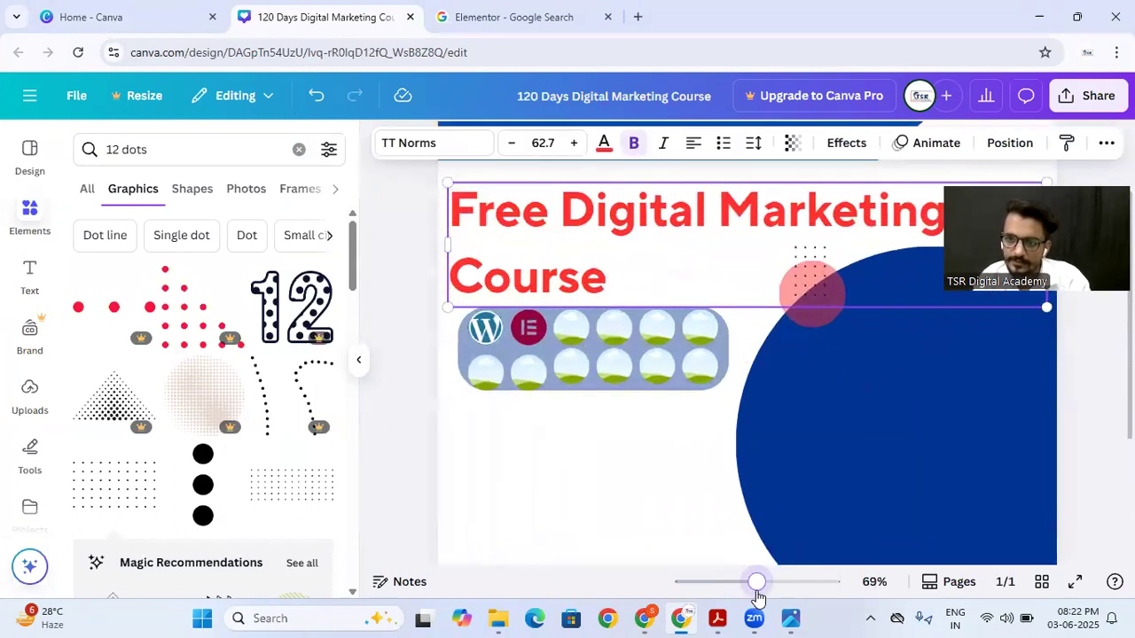
click(787, 321)
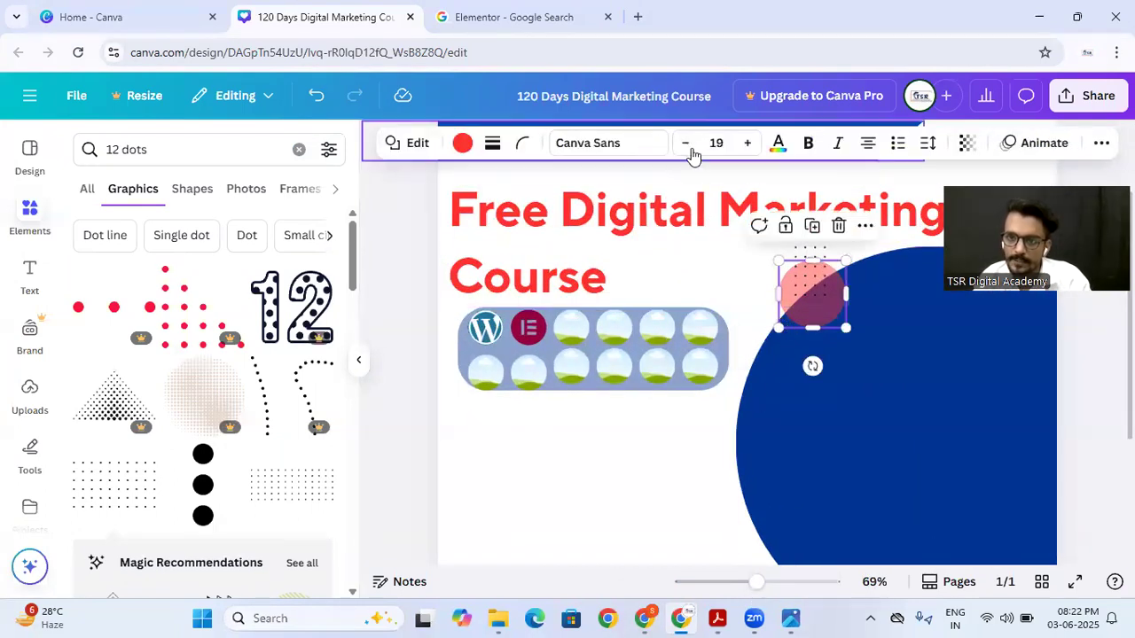
click(967, 143)
drag(941, 210, 916, 210)
click(16, 18)
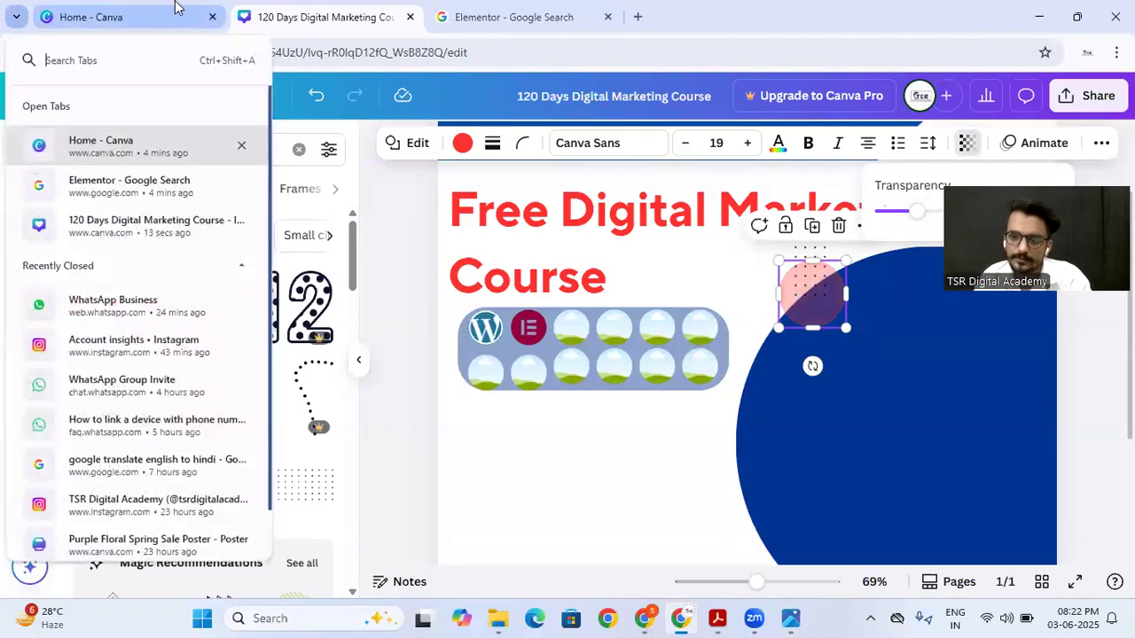
click(461, 390)
click(447, 403)
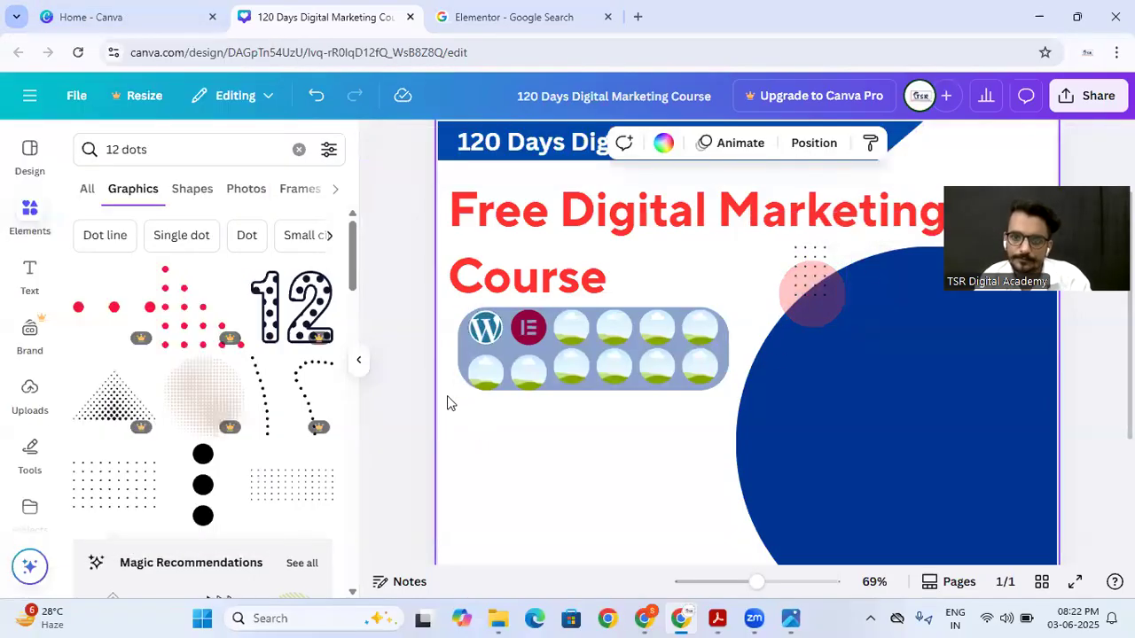
drag(754, 582, 731, 583)
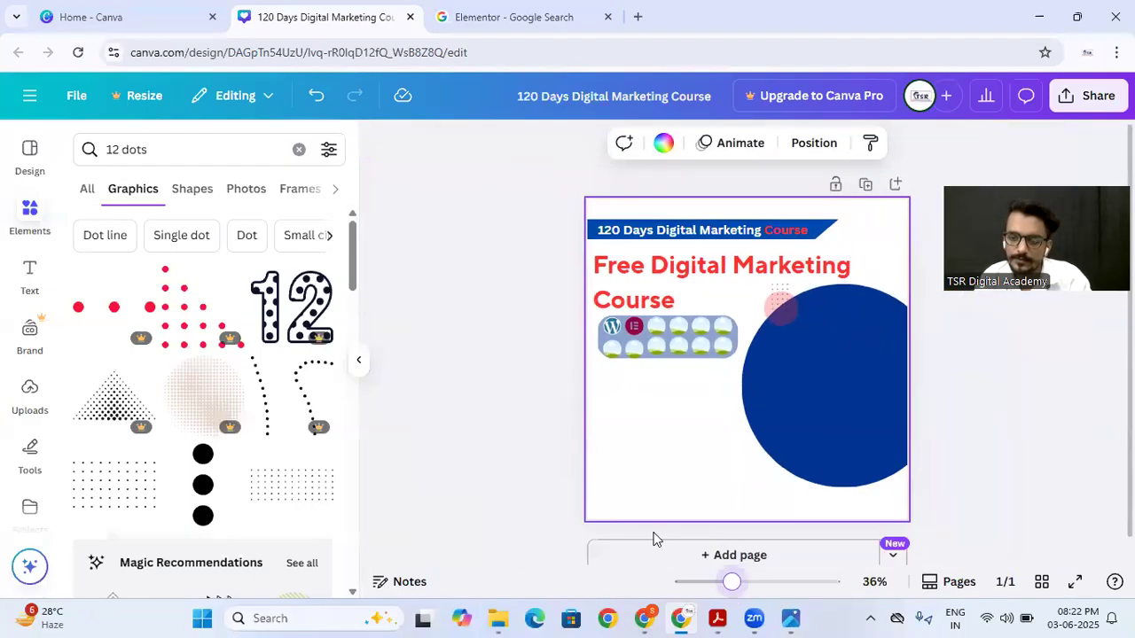
click(476, 410)
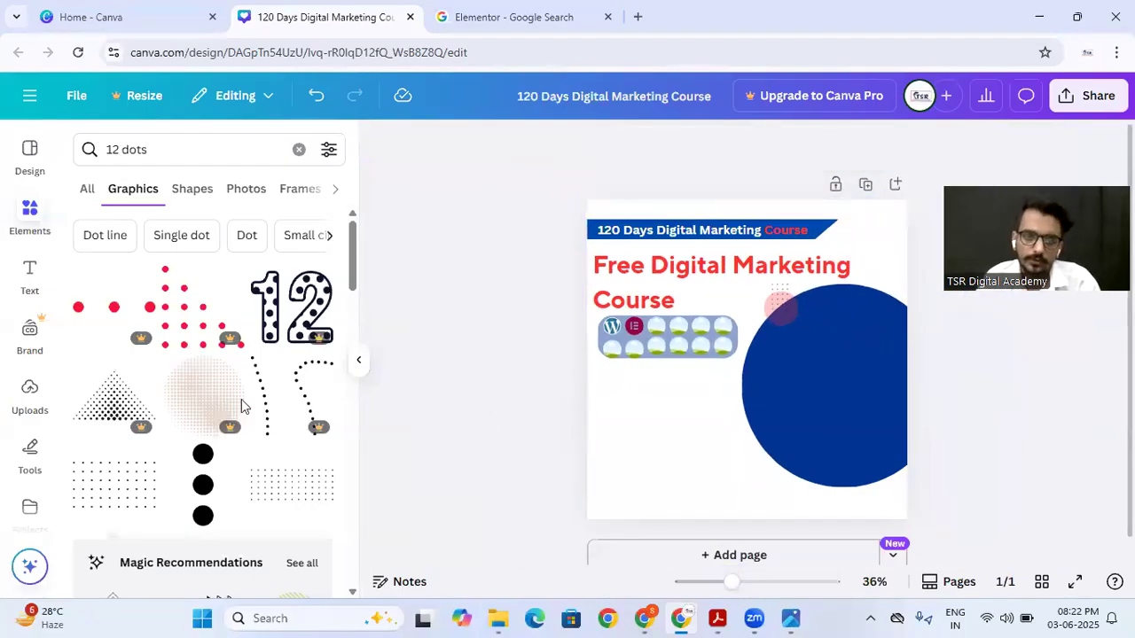
click(483, 7)
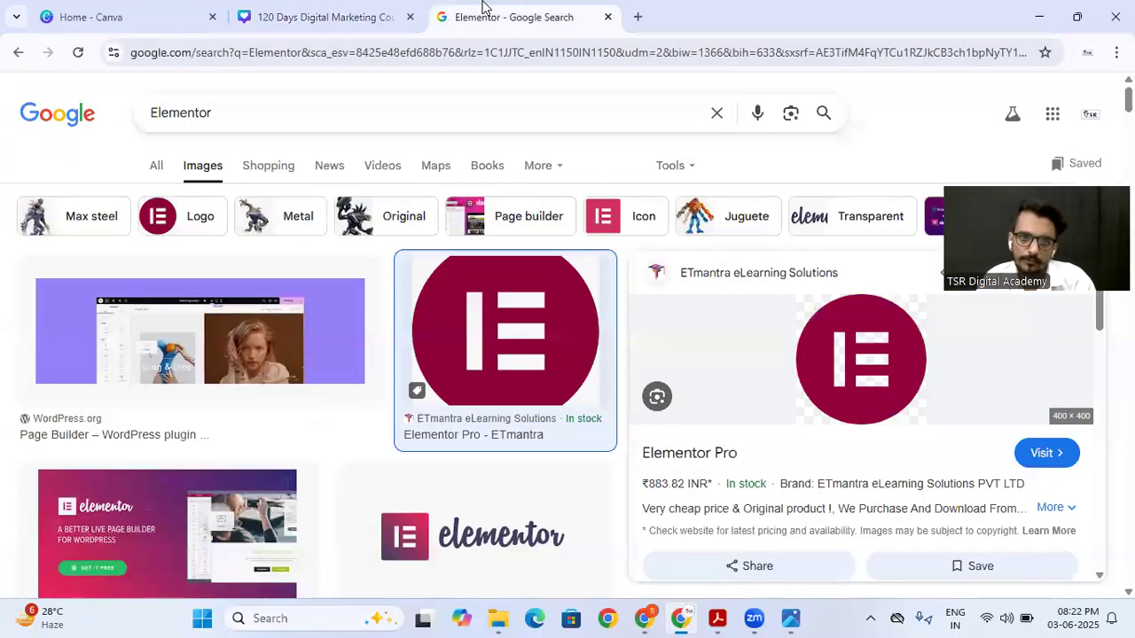
double_click(346, 116)
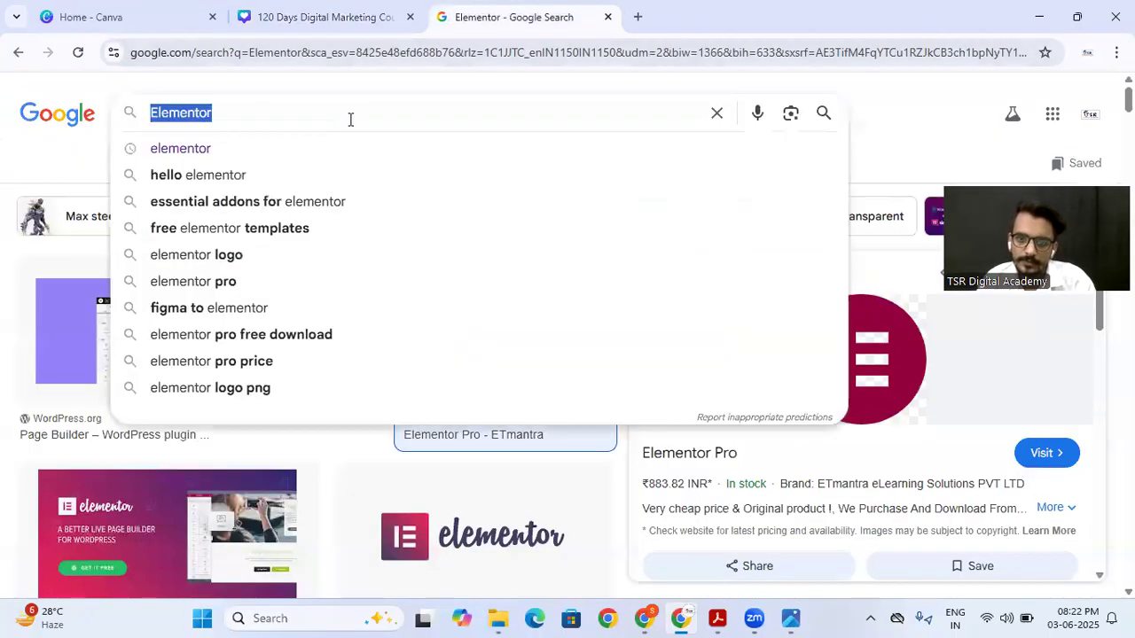
click(323, 17)
click(29, 396)
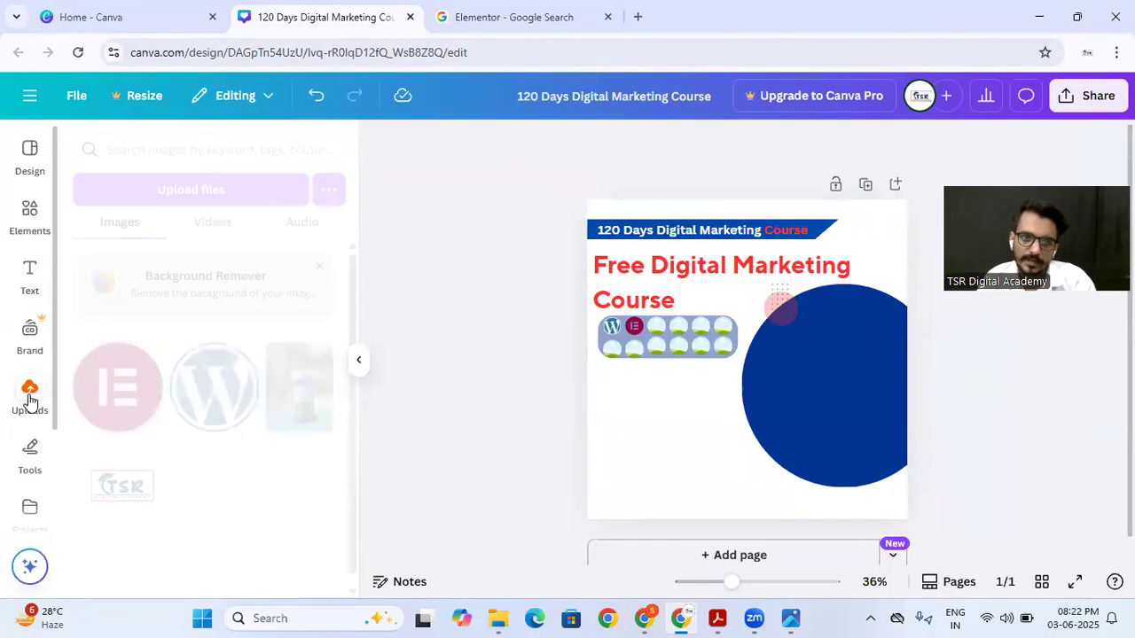
Step: Search the elements for "men photo", limit the results to photos, and add the picture of the man in sunglasses and a light blue shirt
click(29, 216)
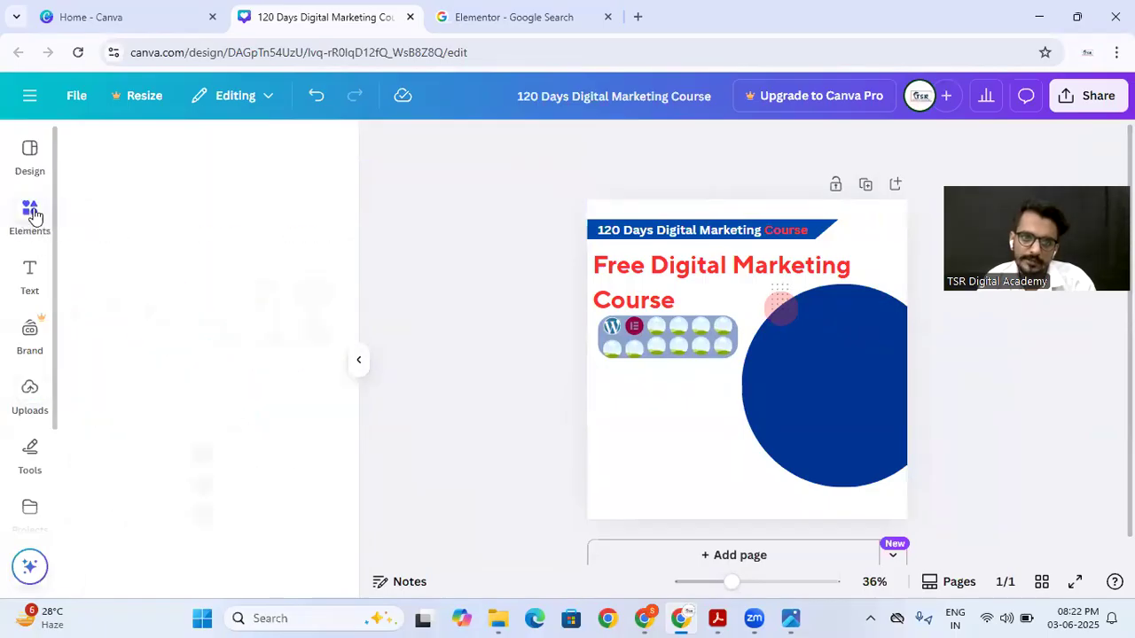
click(167, 151)
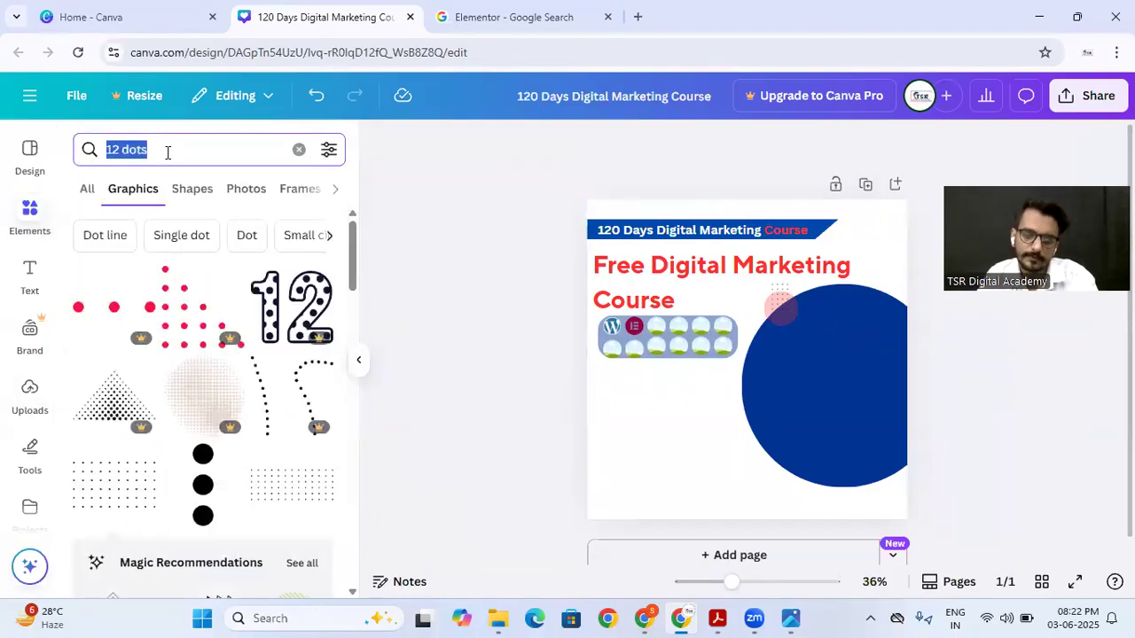
text(men photo)
key(Return)
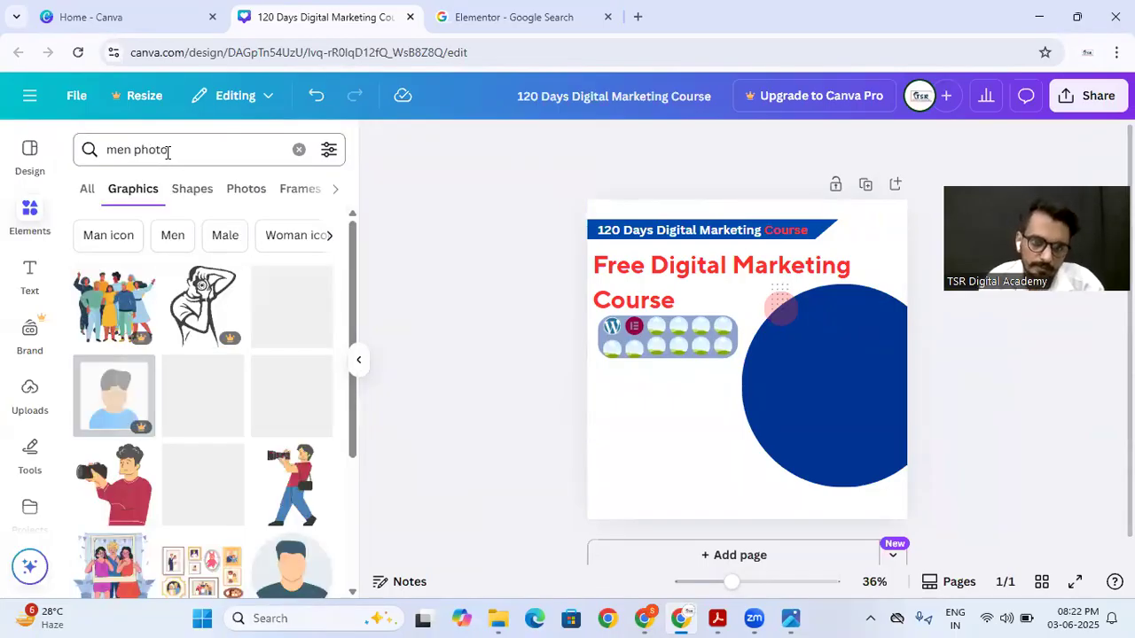
click(236, 202)
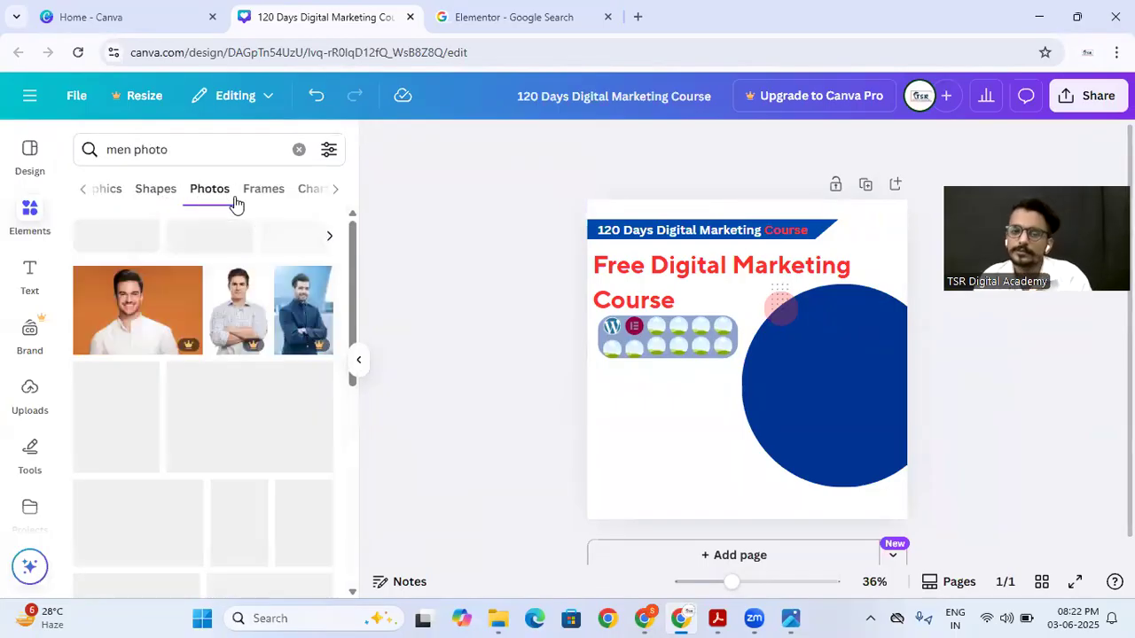
scroll(145, 428, down, 2)
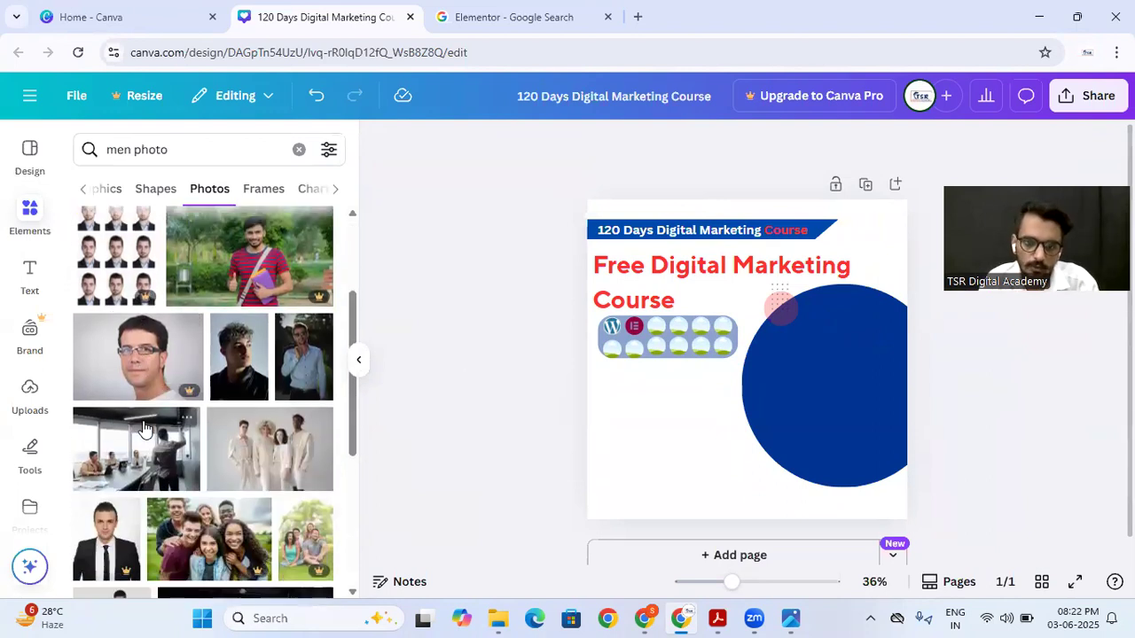
click(289, 374)
Step: Shrink the man's photo, place it over the large blue circle with its lower edge on the page's lower edge, and compare with the reference poster
drag(742, 383, 805, 420)
drag(733, 520, 766, 467)
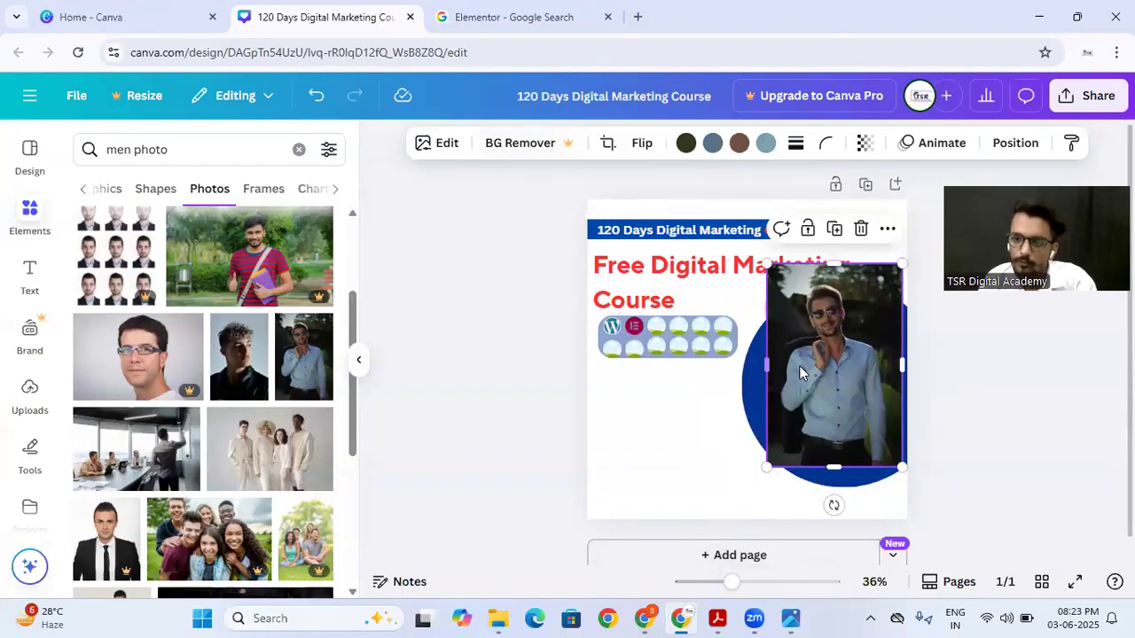
drag(807, 372, 796, 410)
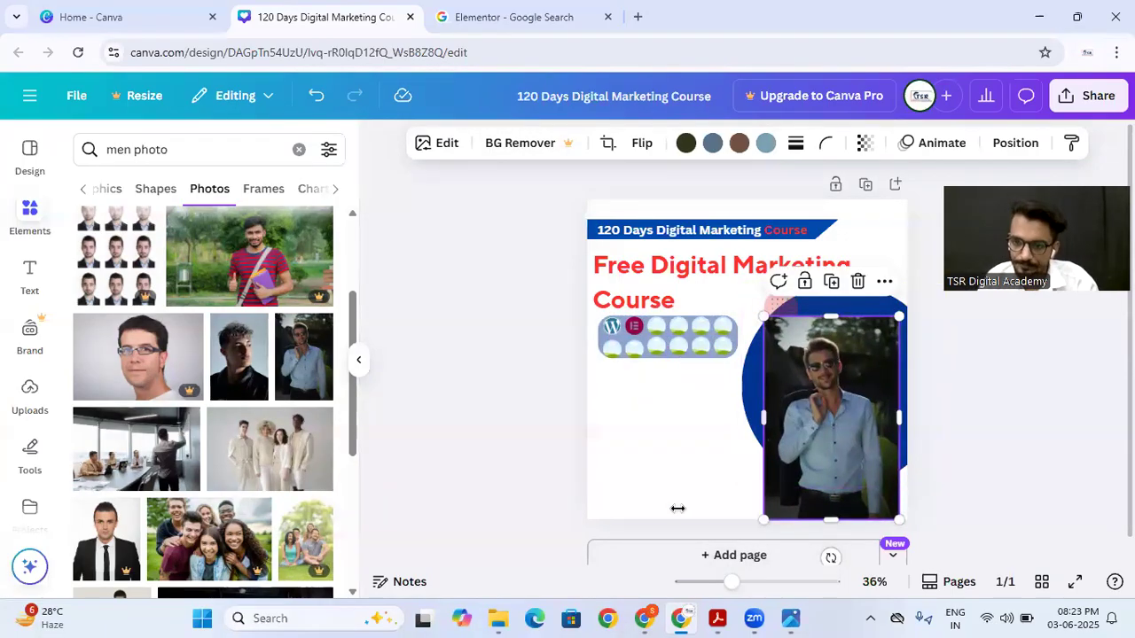
click(487, 463)
drag(807, 408, 797, 424)
click(723, 434)
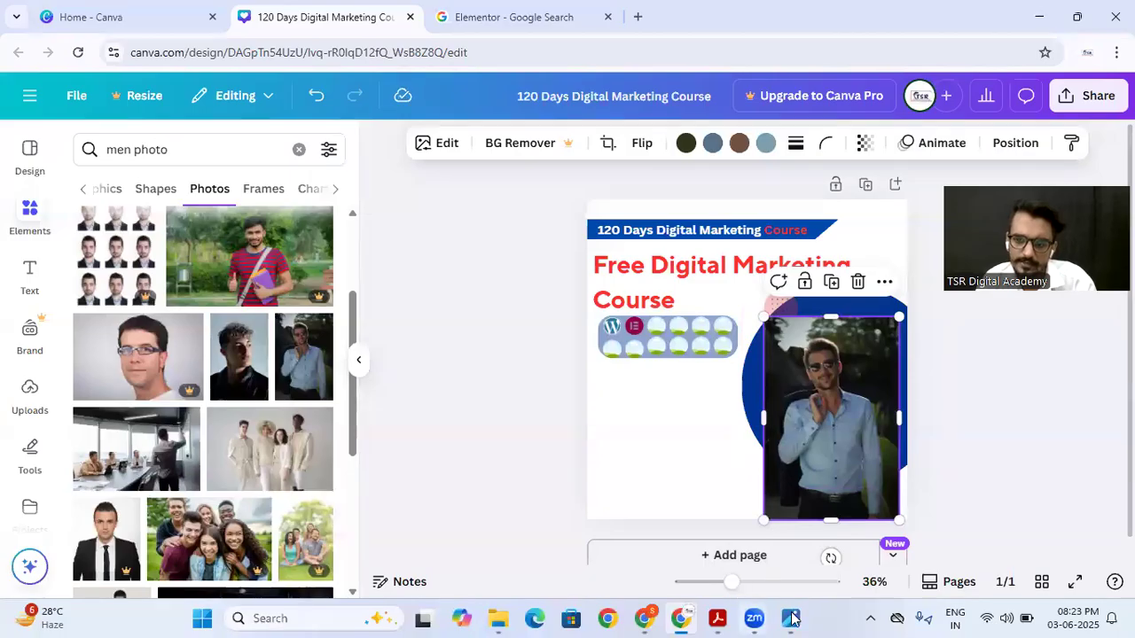
click(787, 618)
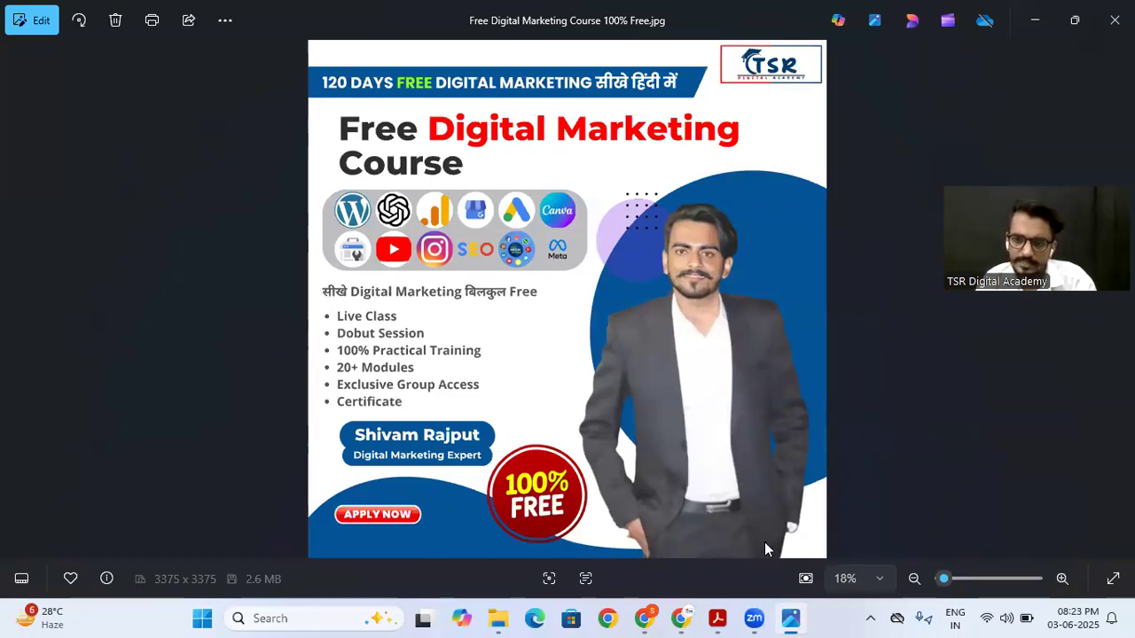
click(681, 618)
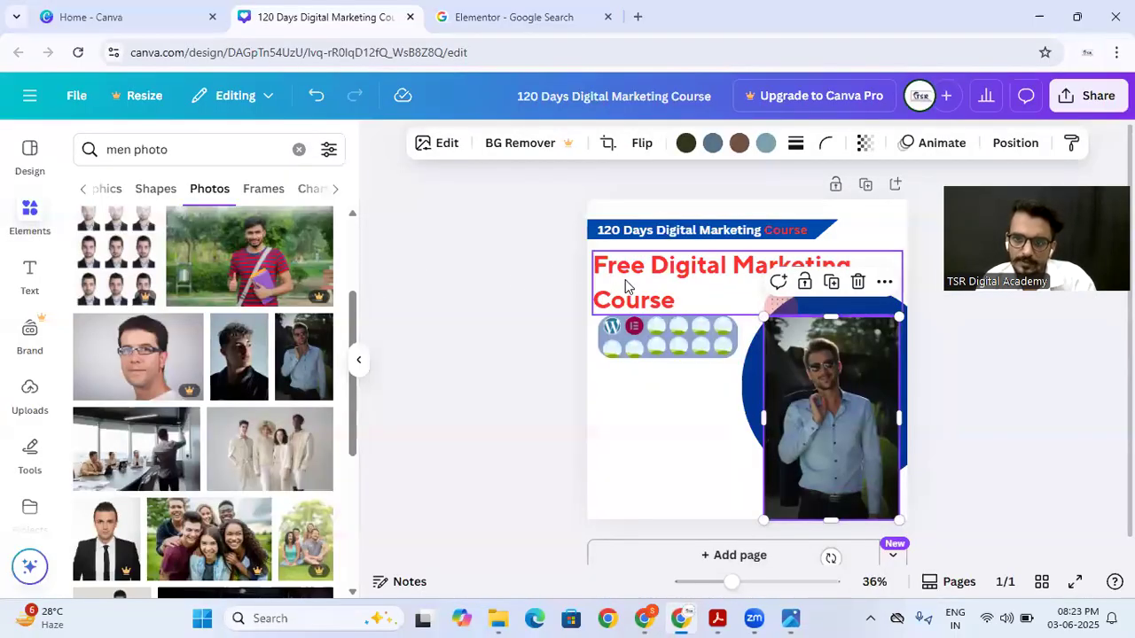
Step: Duplicate the "120 Days Digital Marketing Course" banner text below the icon panel and change the copy's wording to "Learn Digital Marketing"
double_click(623, 230)
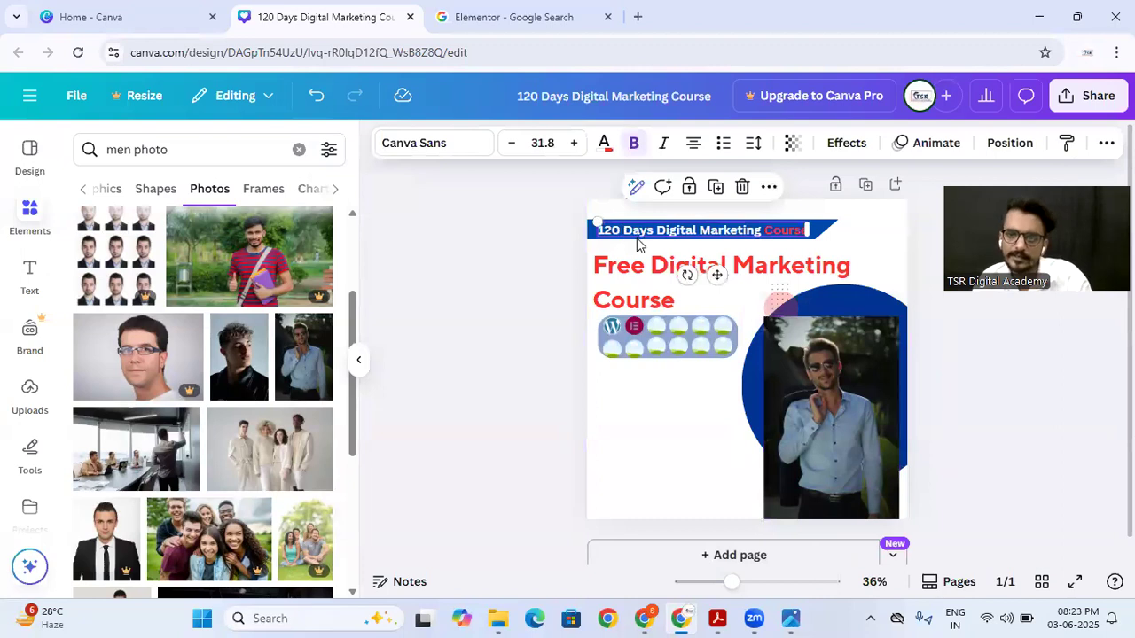
drag(643, 232, 635, 380)
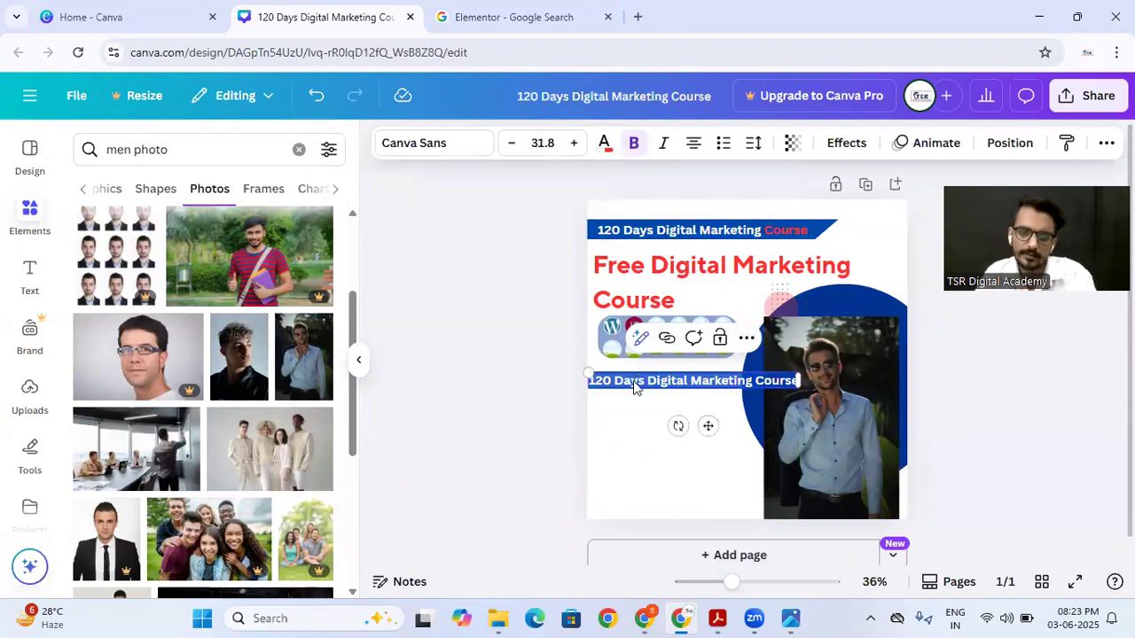
key(BackSpace)
text(ster NMarketing)
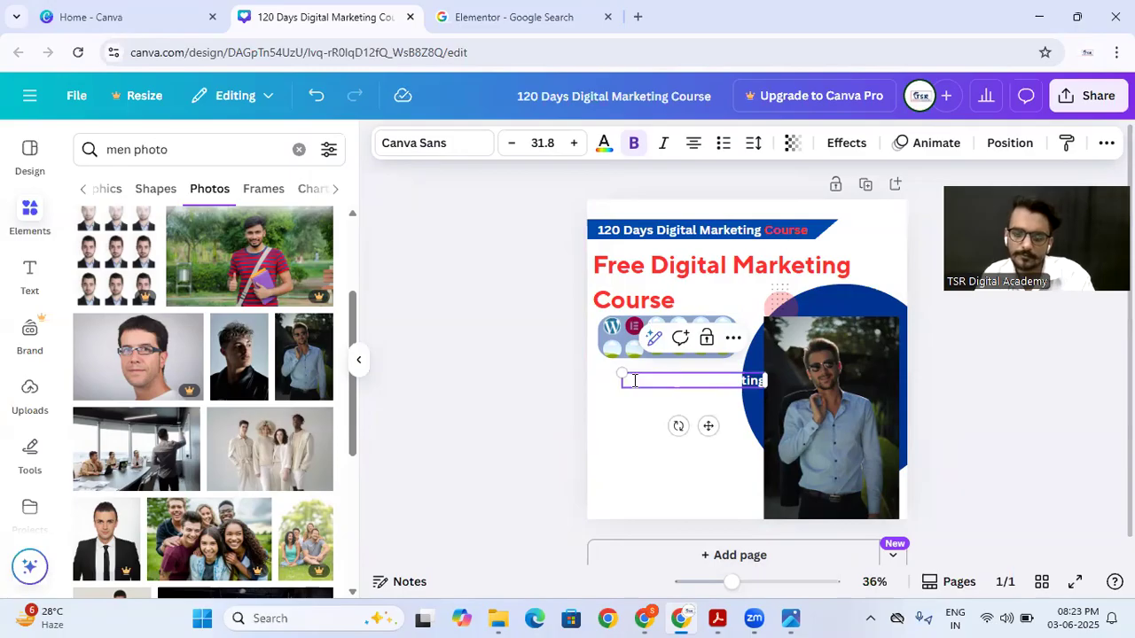
click(625, 408)
Step: Colour the "Learn Digital Marketing" text with the lighter document blue and move it left, directly under the icon panel
click(640, 383)
click(602, 147)
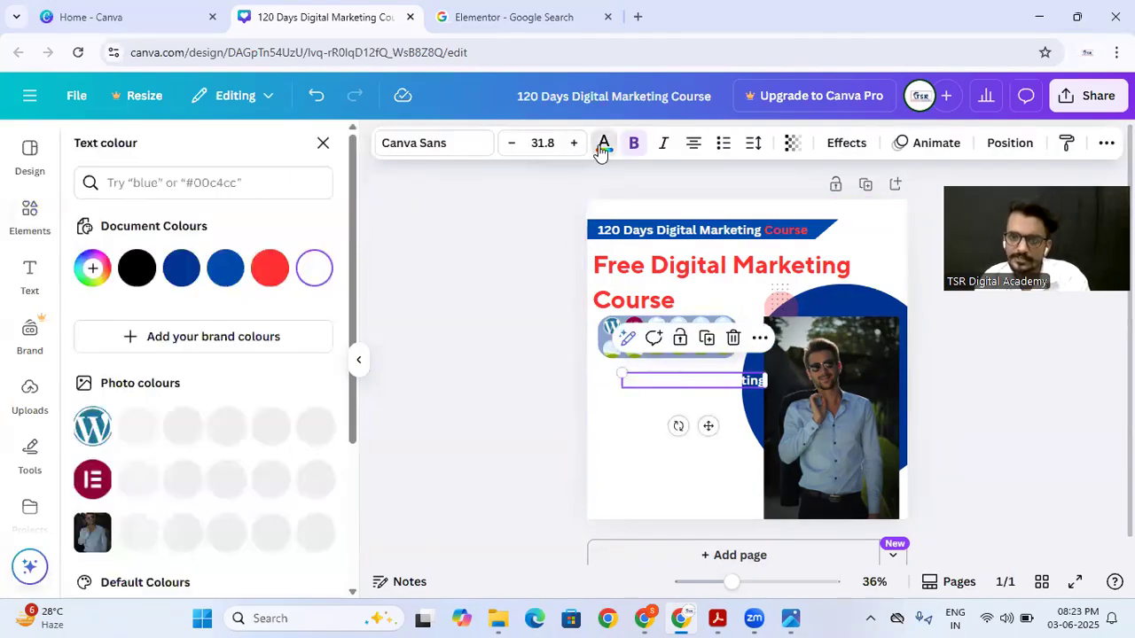
click(225, 267)
drag(661, 381, 630, 378)
click(615, 426)
click(616, 390)
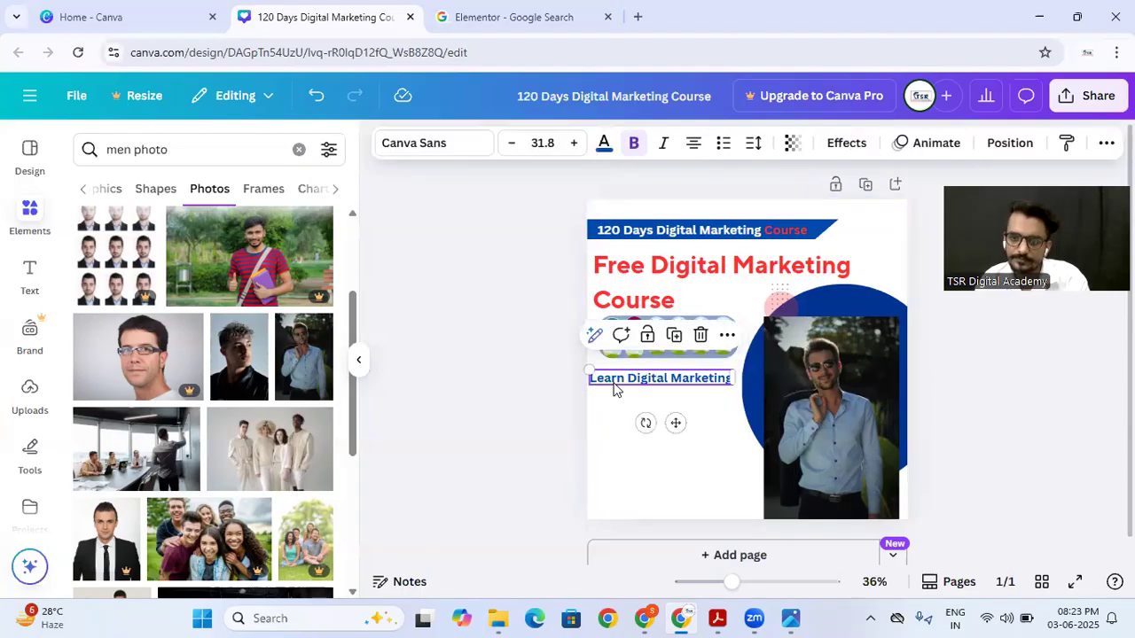
click(591, 437)
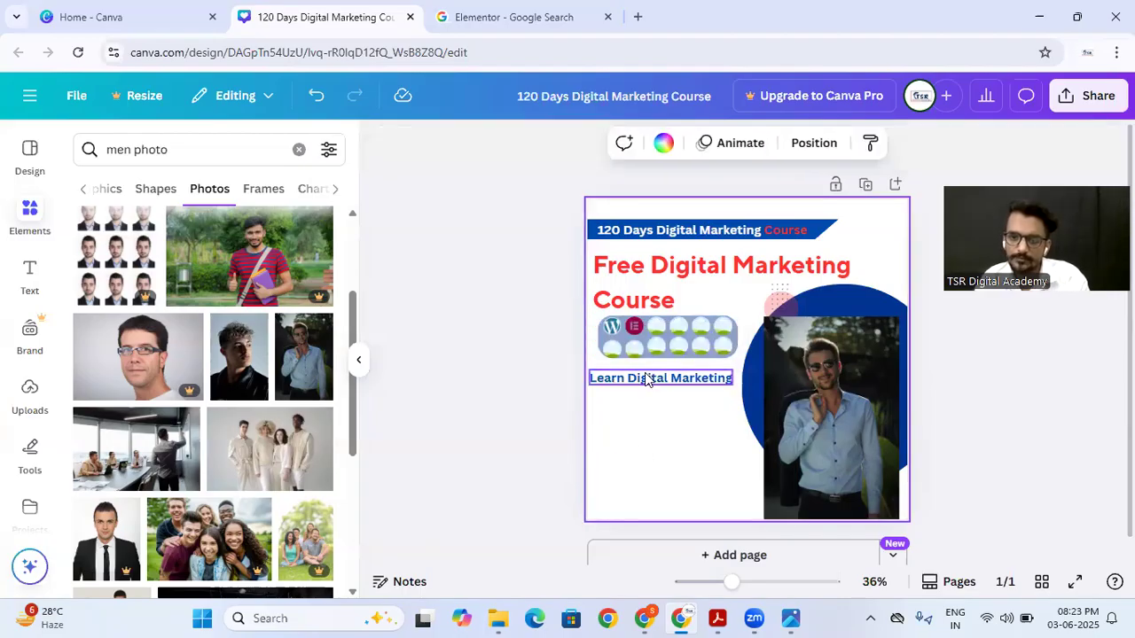
Step: Add a small body text box and place it left-aligned under the "Learn Digital Marketing" line
click(26, 277)
click(151, 471)
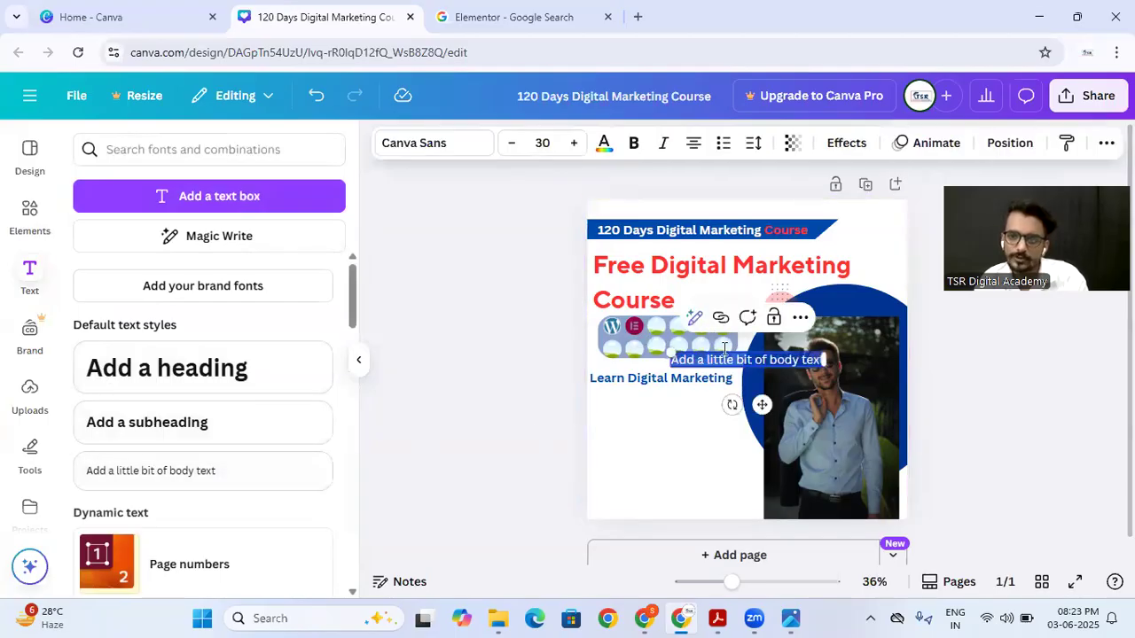
click(716, 387)
drag(674, 359, 659, 403)
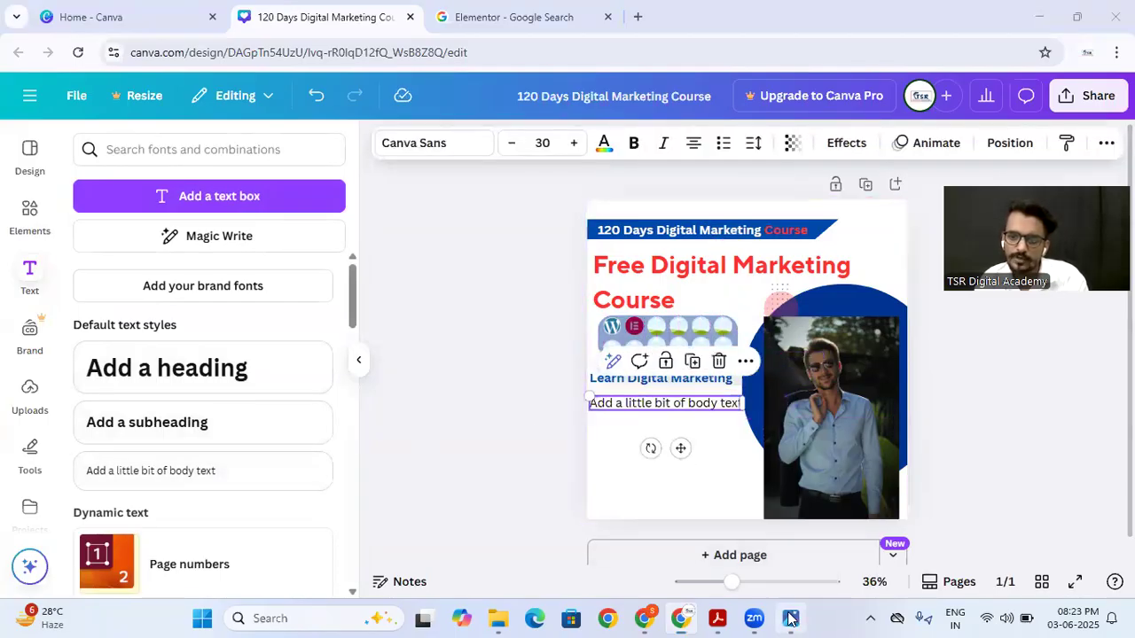
Step: Check the feature list on the reference poster and replace the body text placeholder with "Live Classes"
click(790, 618)
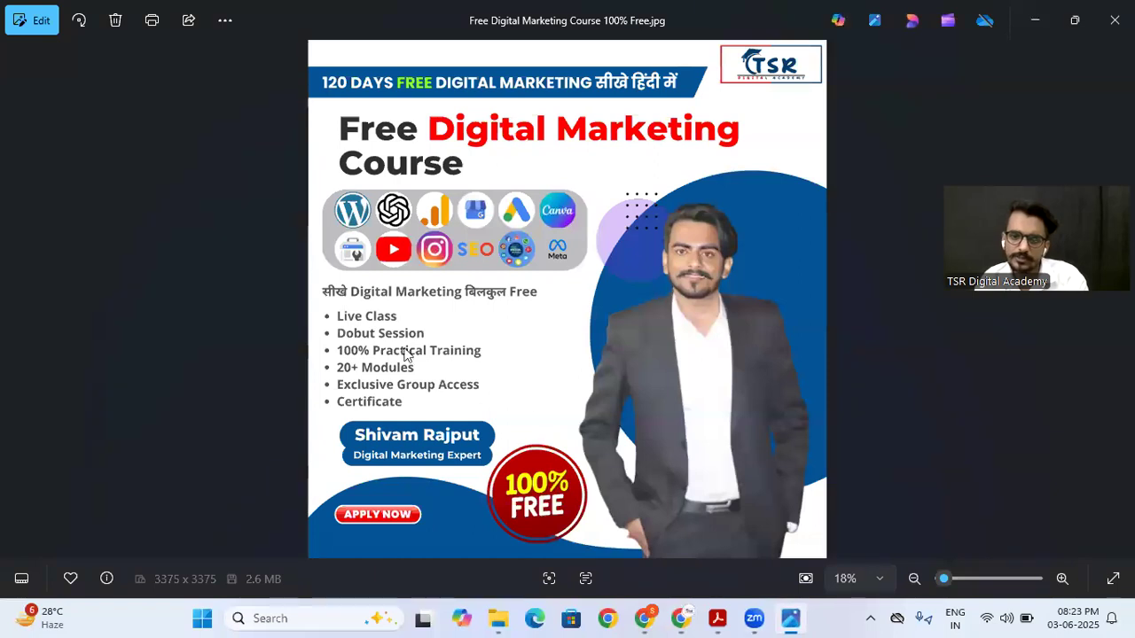
click(676, 618)
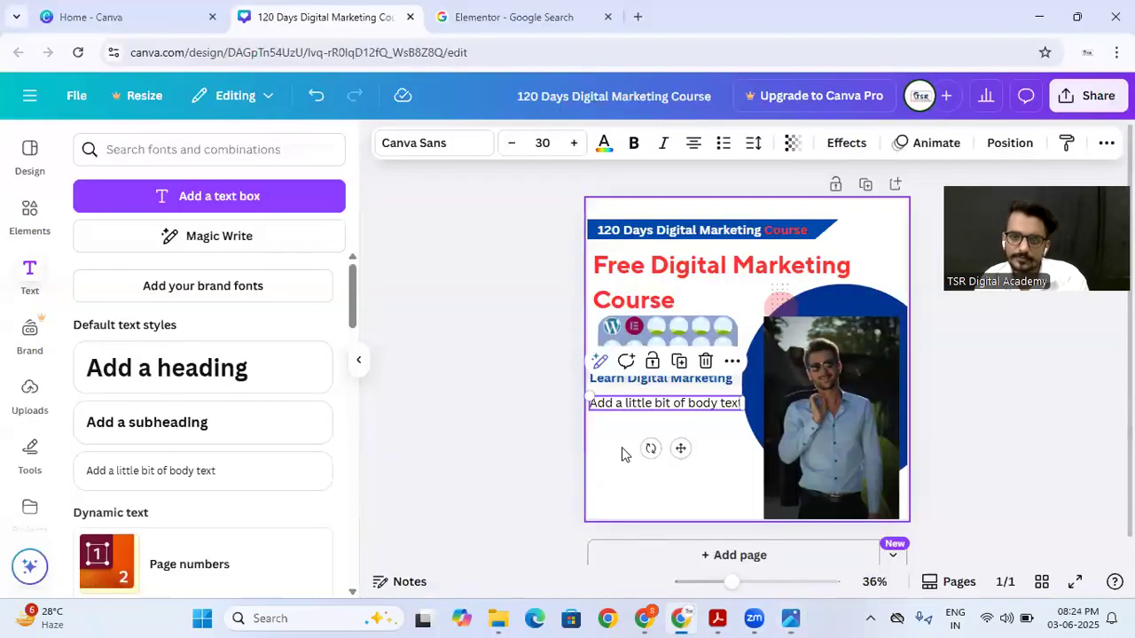
double_click(621, 401)
text(Live C)
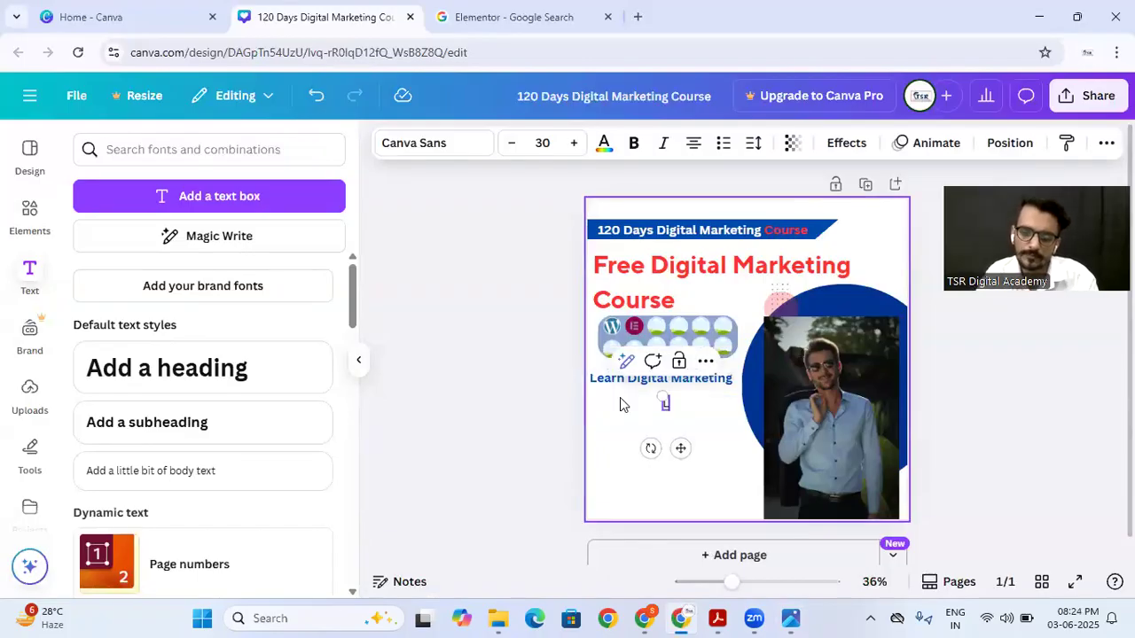
text(lasses)
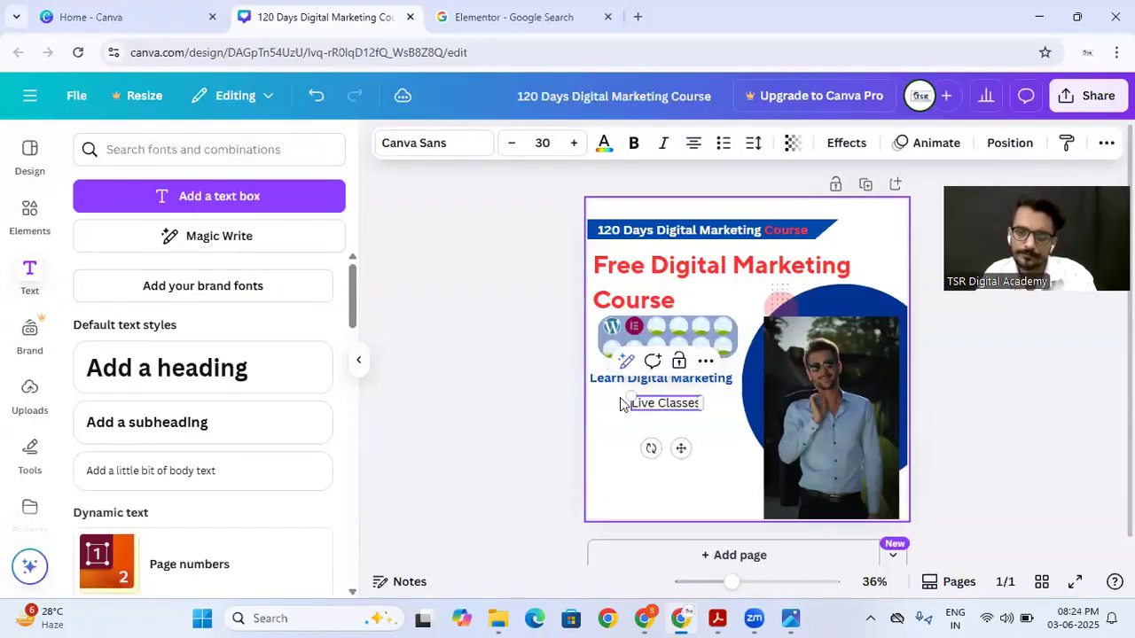
Step: Add the second line "Doubt Session" to the feature text, correcting the misspelled first word with the suggested "Doubt"
key(Return)
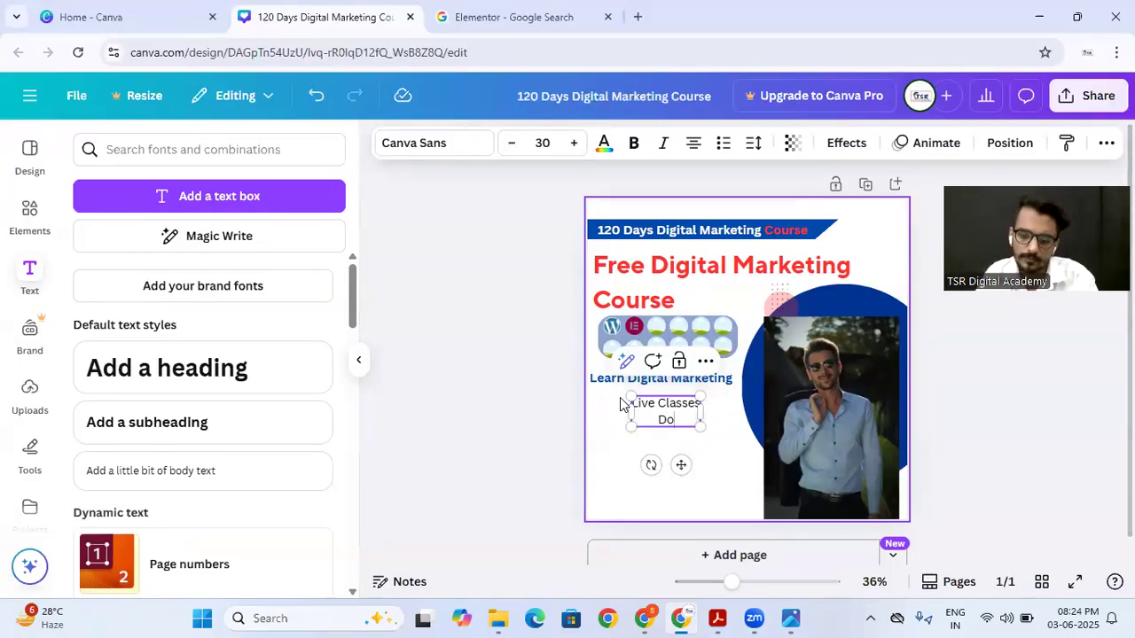
text(Dobut Session)
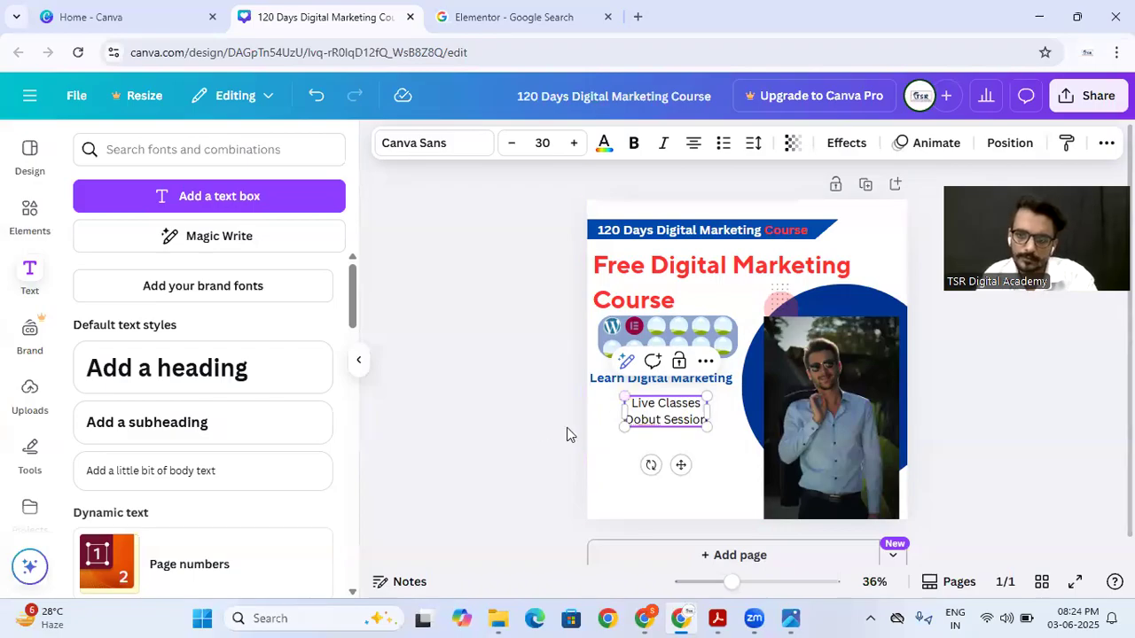
right_click(641, 425)
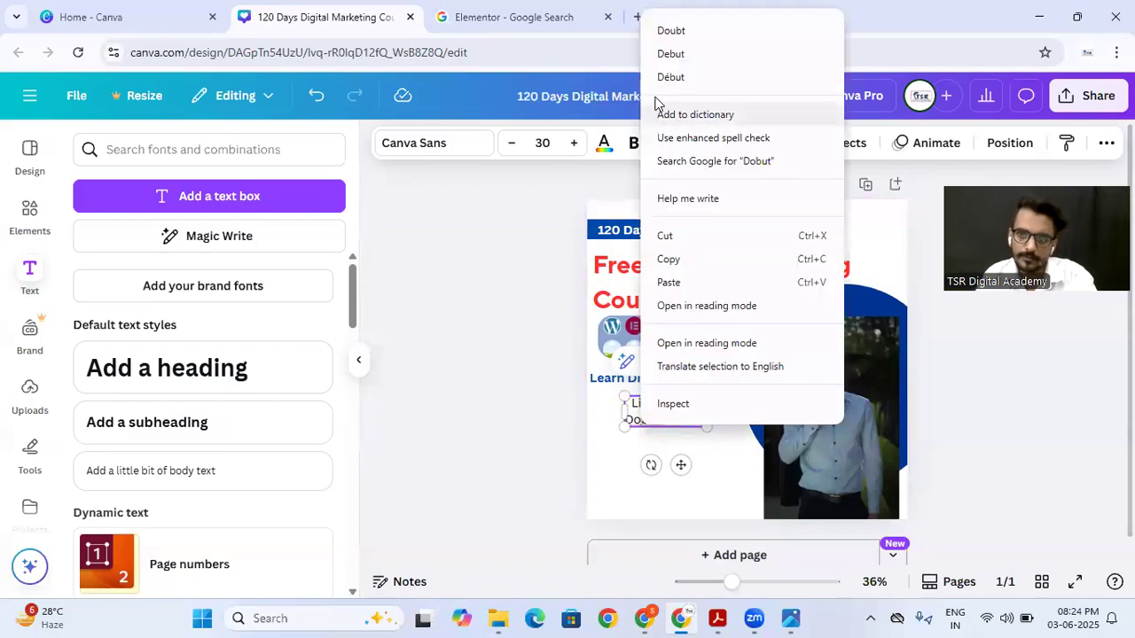
click(677, 34)
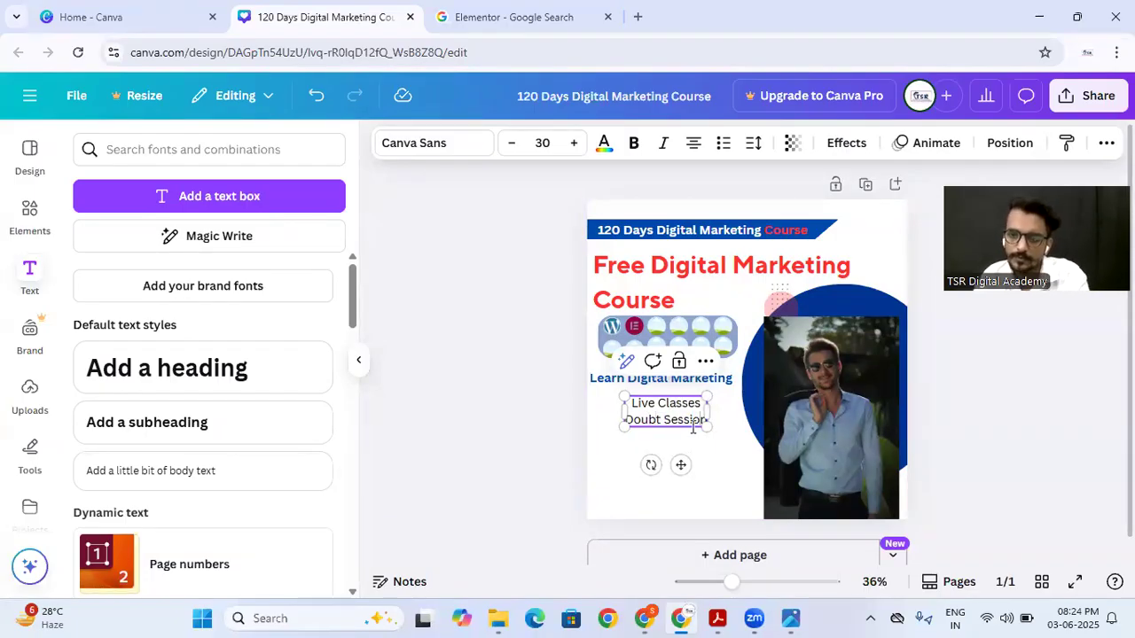
Step: Consult the reference poster and add the third feature line "100% Practical Training" below "Doubt Session"
key(Return)
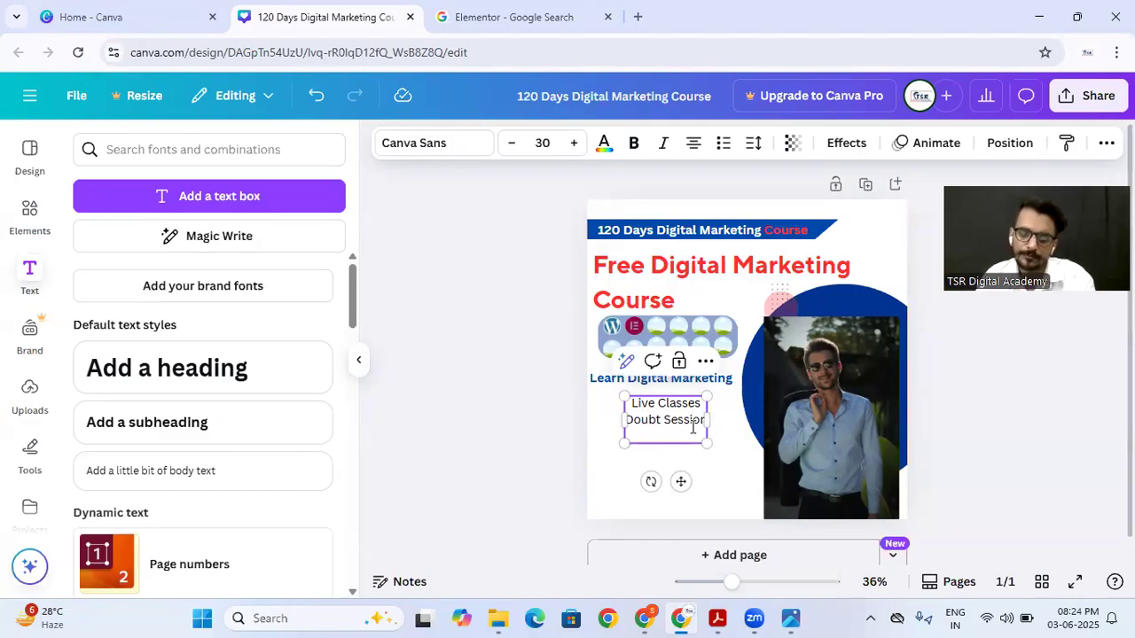
click(796, 618)
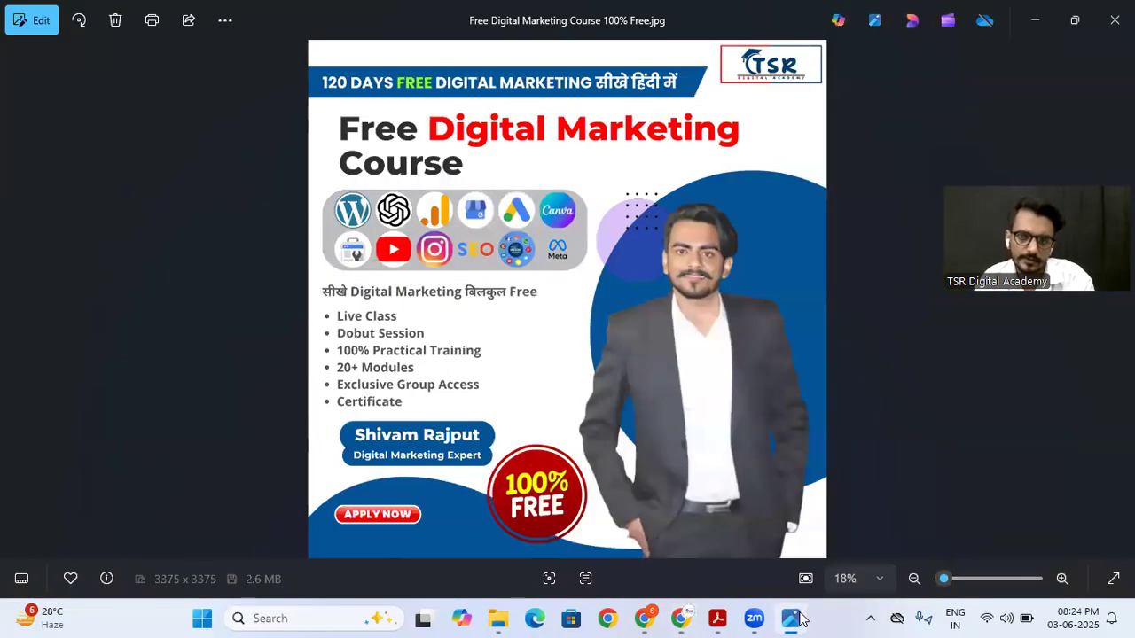
click(796, 618)
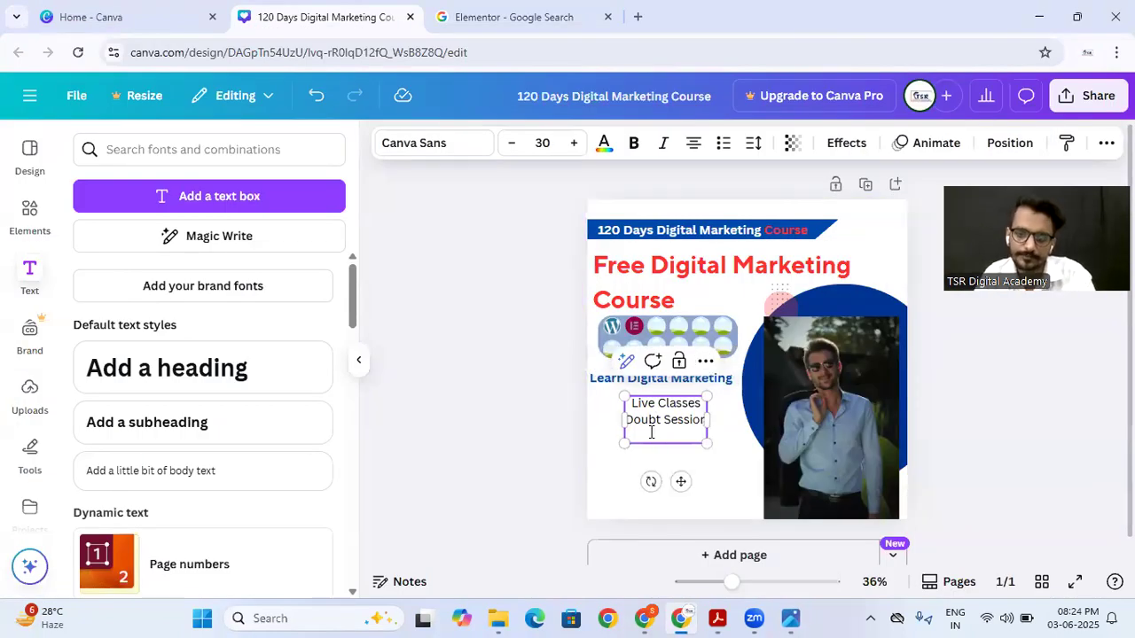
text(F)
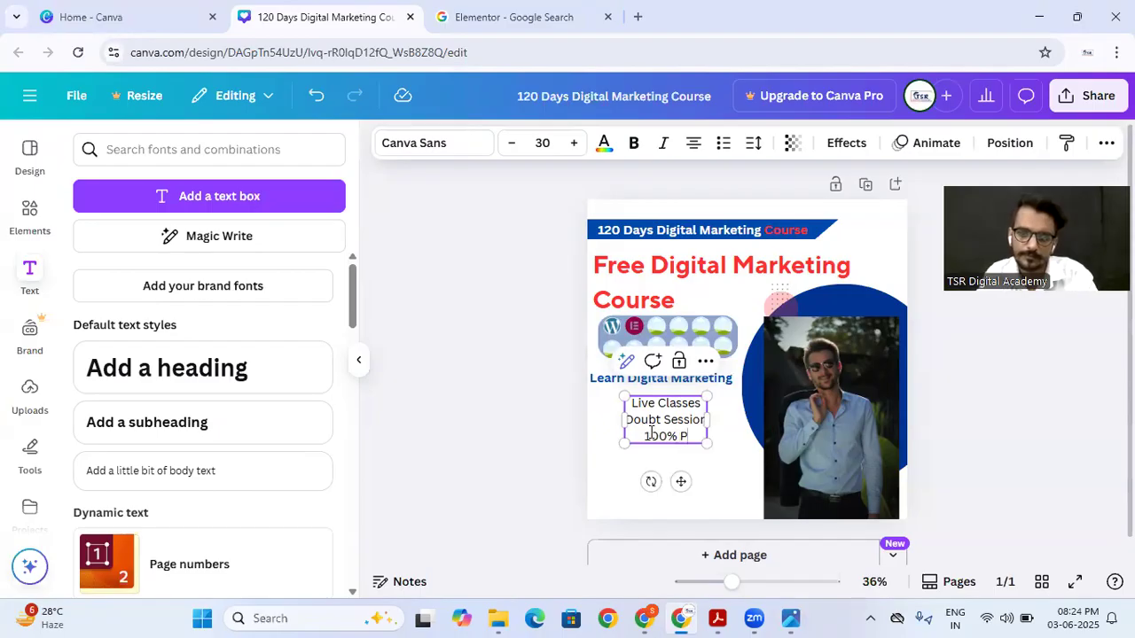
text(ractic)
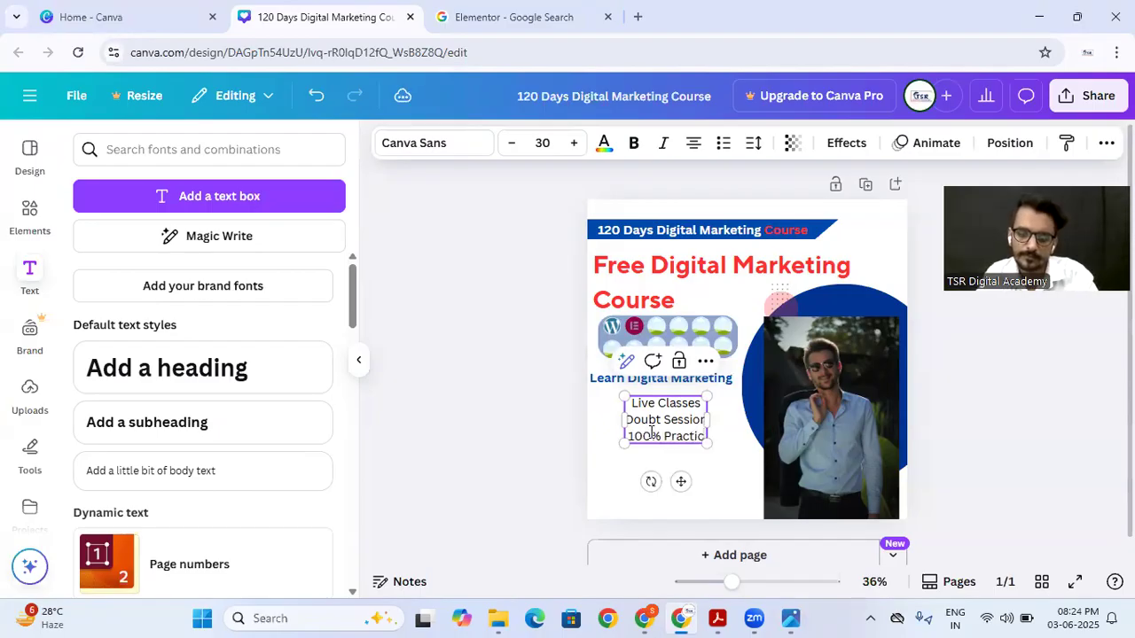
text(al Tr)
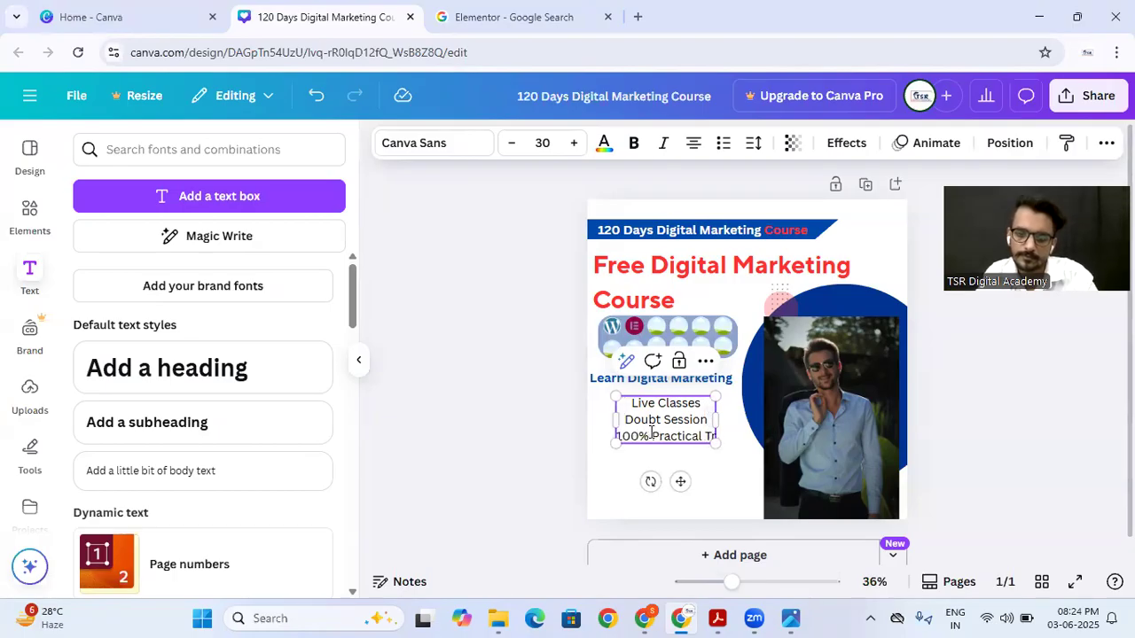
text(aining)
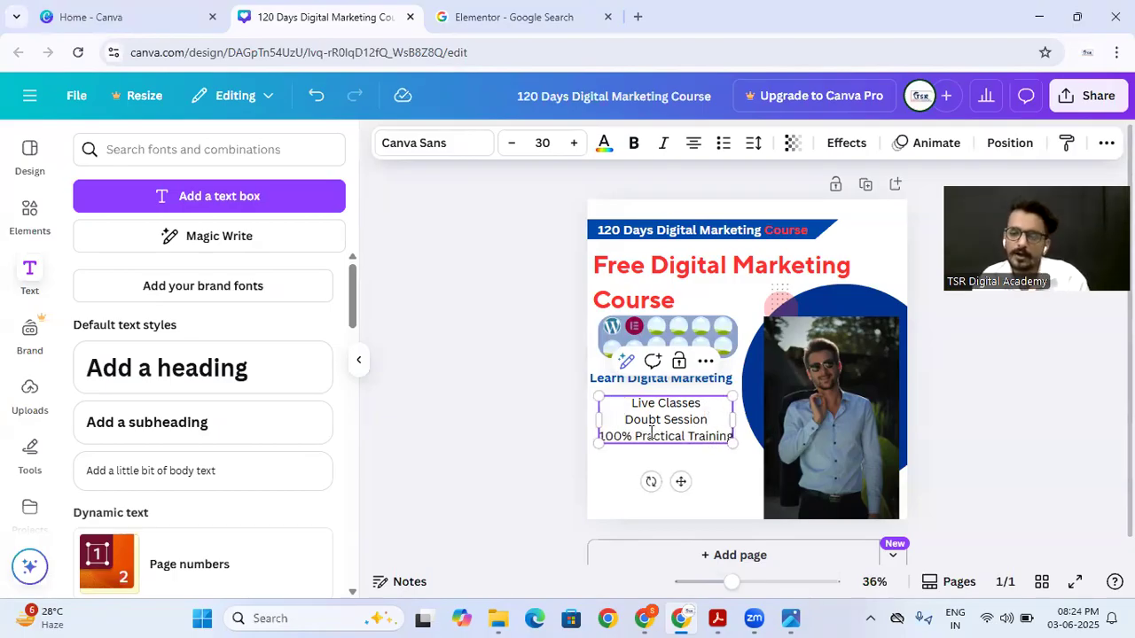
click(530, 457)
Step: Format the three feature lines as a bulleted list and align them left
click(676, 427)
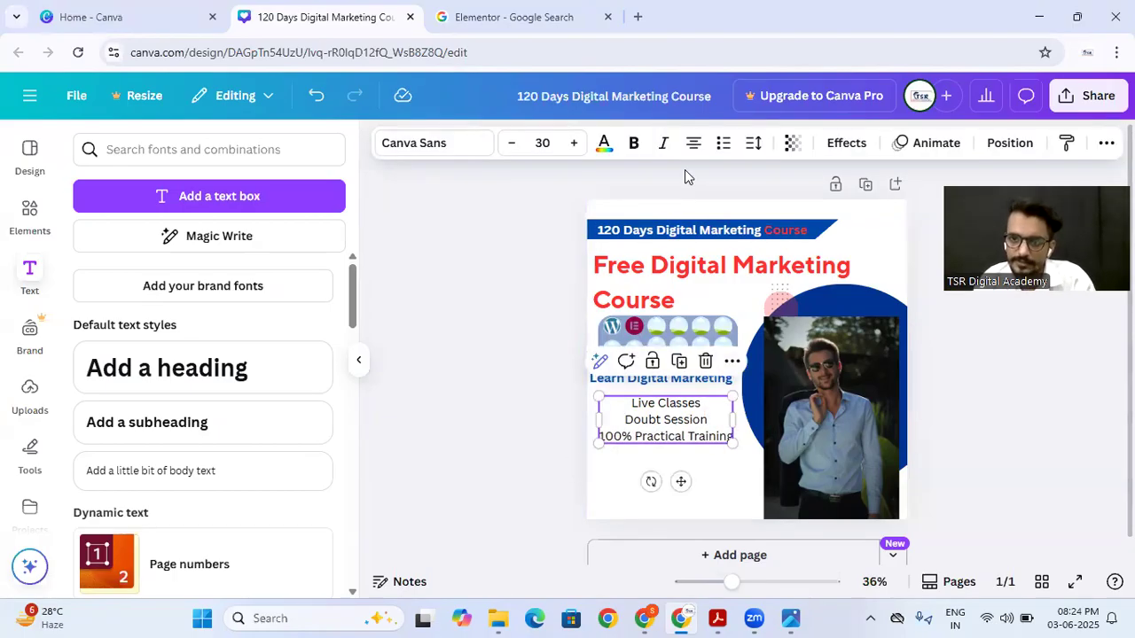
click(723, 146)
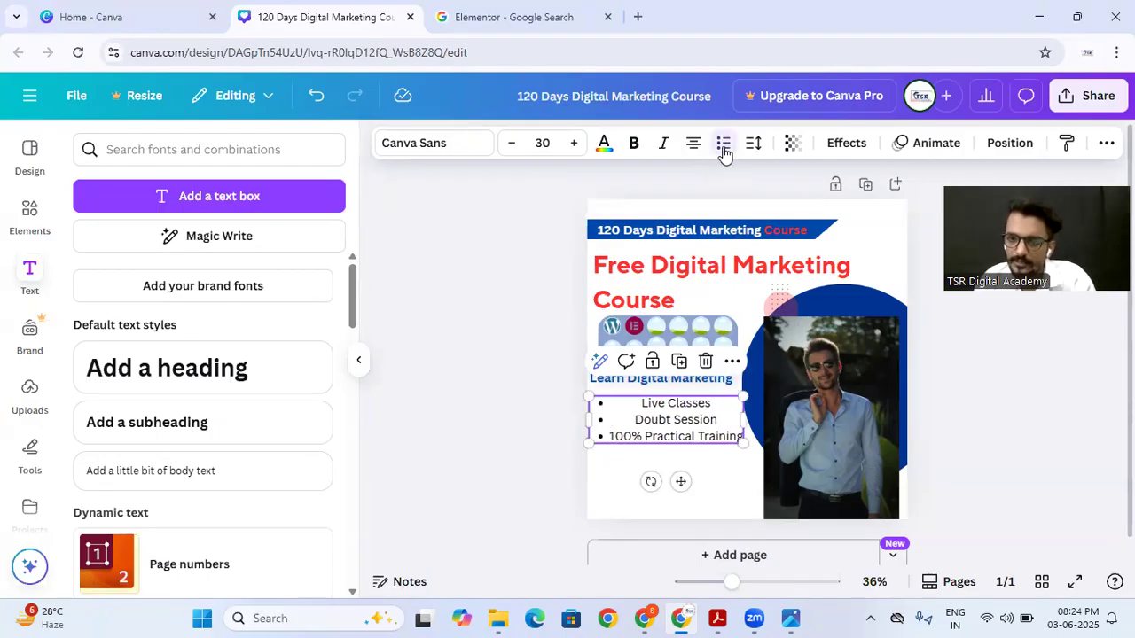
click(693, 145)
key(Escape)
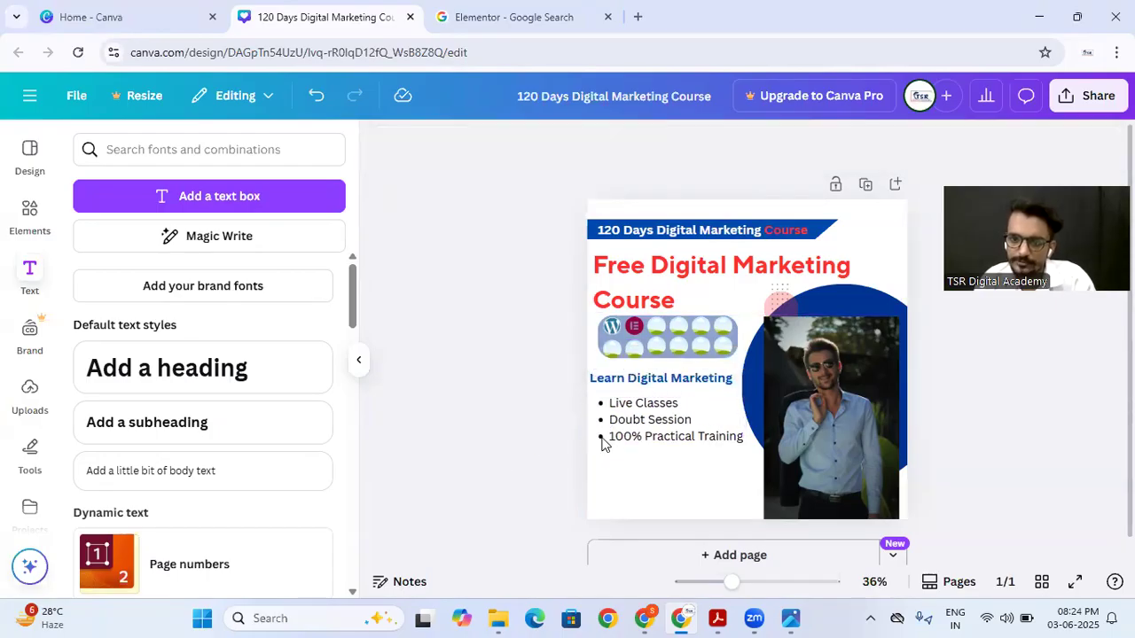
Step: Shrink the bulleted feature list and position it just below the "Learn Digital Marketing" line
click(701, 427)
drag(727, 437, 699, 431)
drag(631, 407, 639, 406)
click(492, 412)
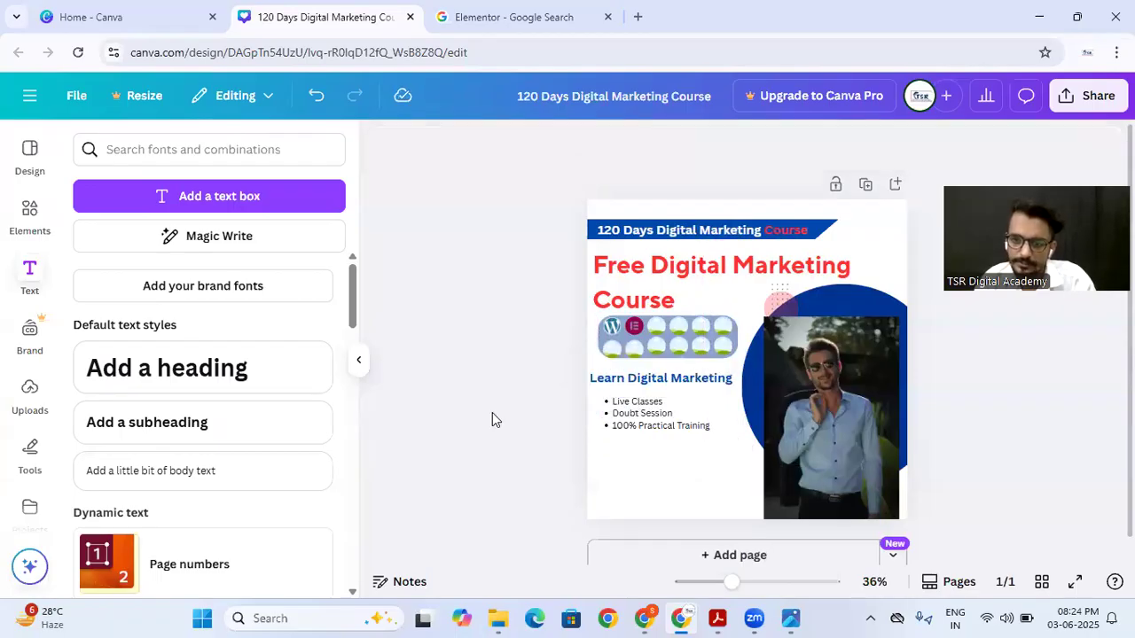
Step: Check the name badge on the reference poster, search the elements for "shape" and add a rounded square from the shapes
click(783, 619)
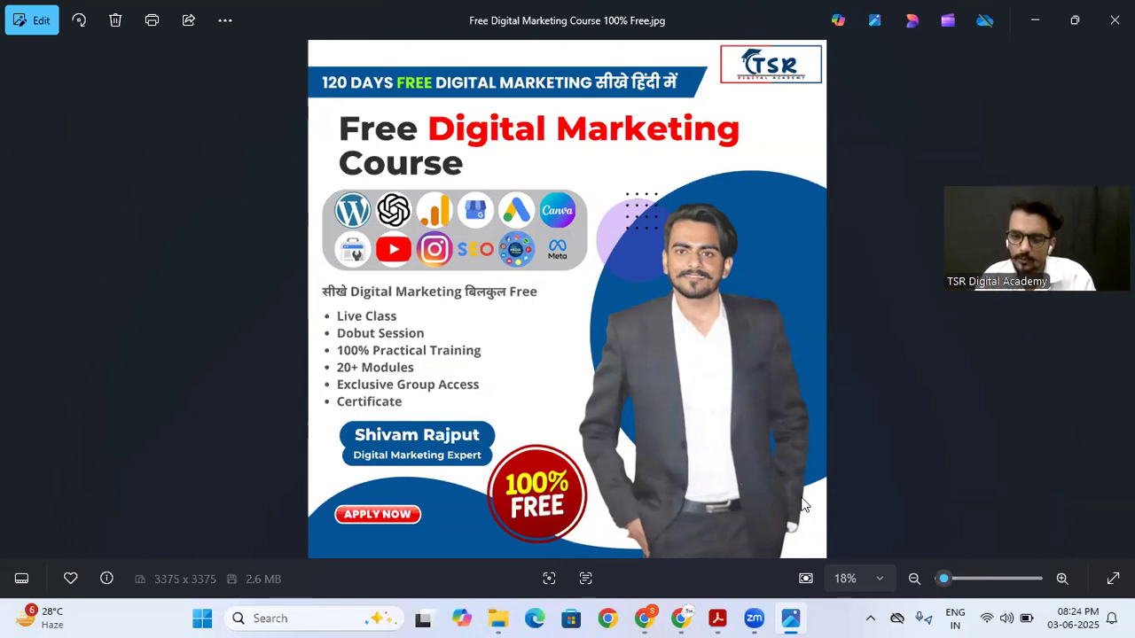
click(684, 616)
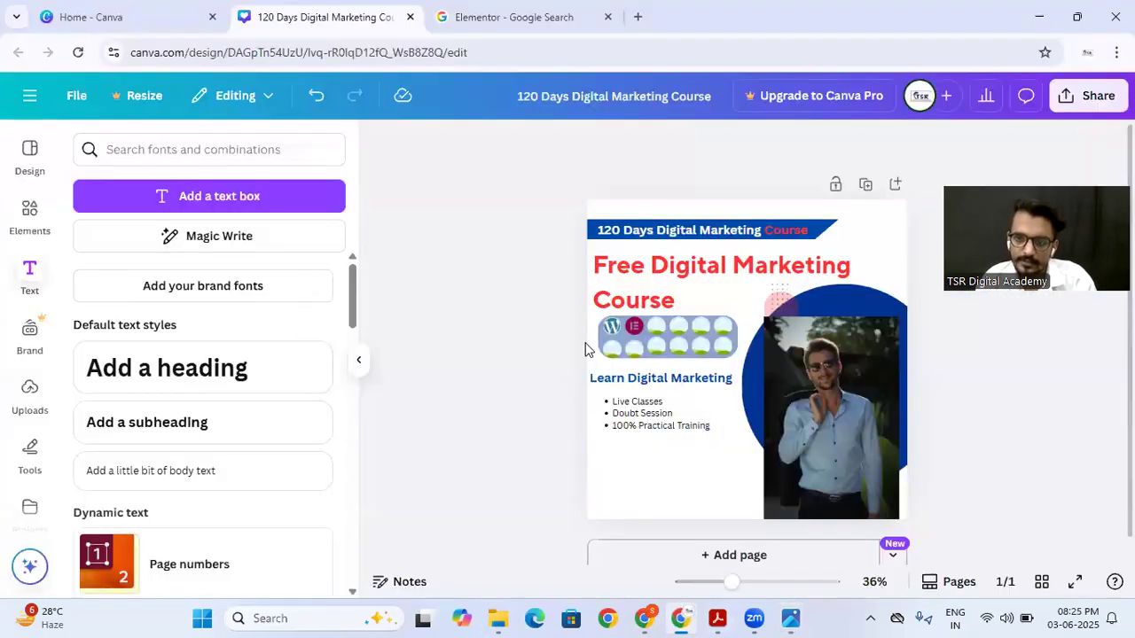
click(29, 211)
triple_click(147, 149)
text(sh)
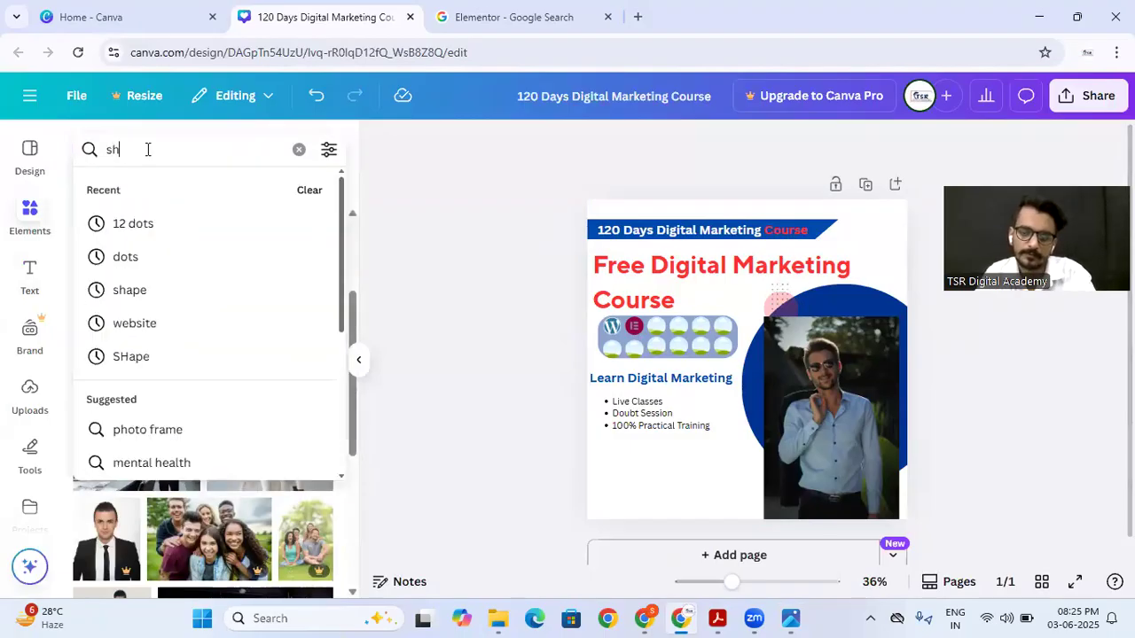
text(ape)
key(Return)
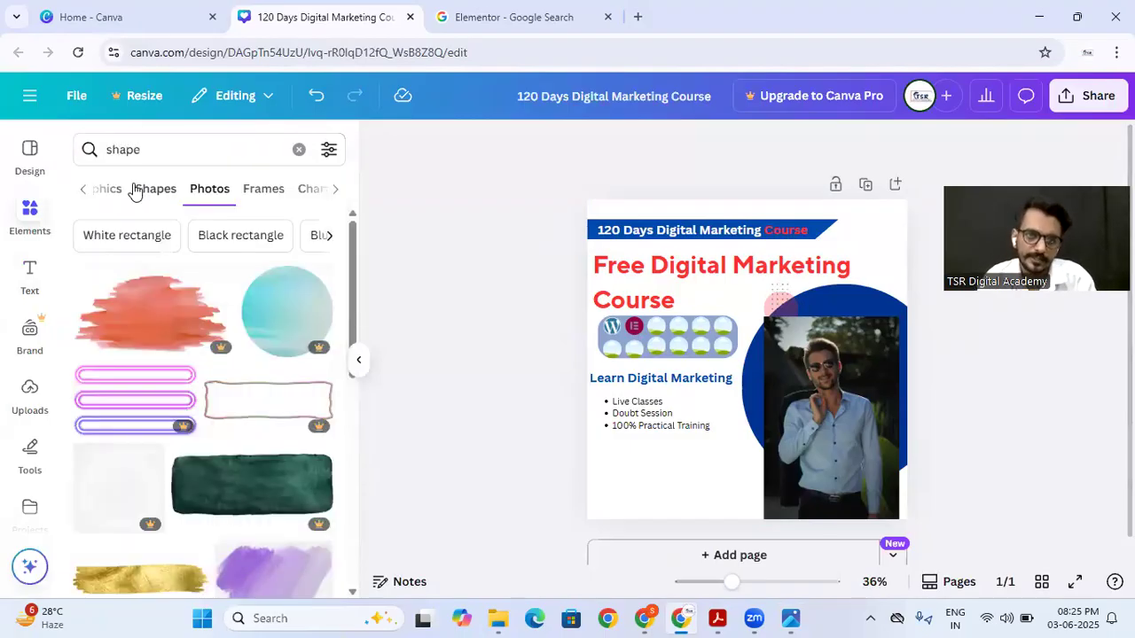
click(134, 187)
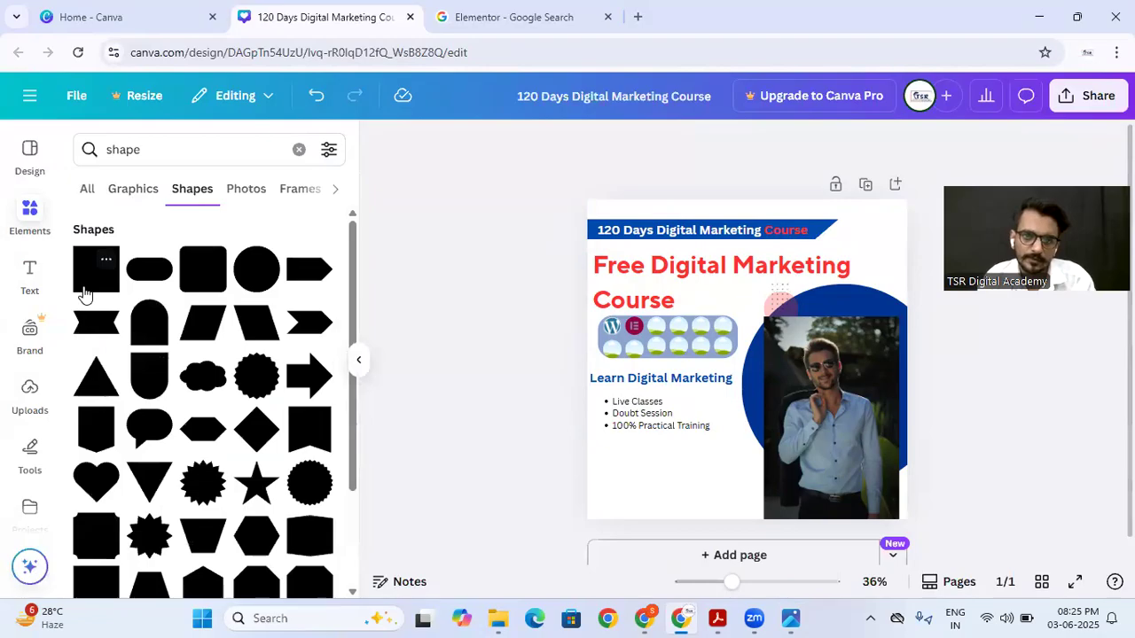
click(202, 282)
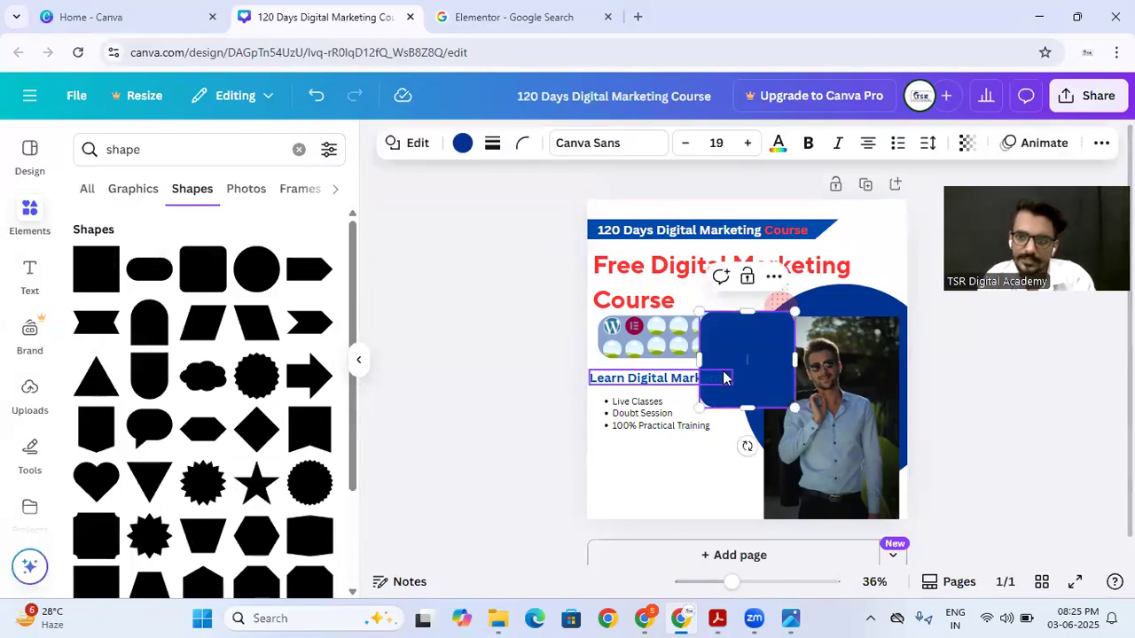
Step: Reshape the blue rounded square into a wide pill below the feature list and place a smaller copy centred directly beneath it
drag(741, 351, 681, 441)
mouse_move(687, 492)
mouse_down()
mouse_move(687, 414)
mouse_move(664, 455)
mouse_move(681, 484)
mouse_move(697, 486)
mouse_move(690, 478)
mouse_up()
drag(732, 581, 760, 582)
scroll(670, 353, down, 3)
drag(557, 420, 576, 412)
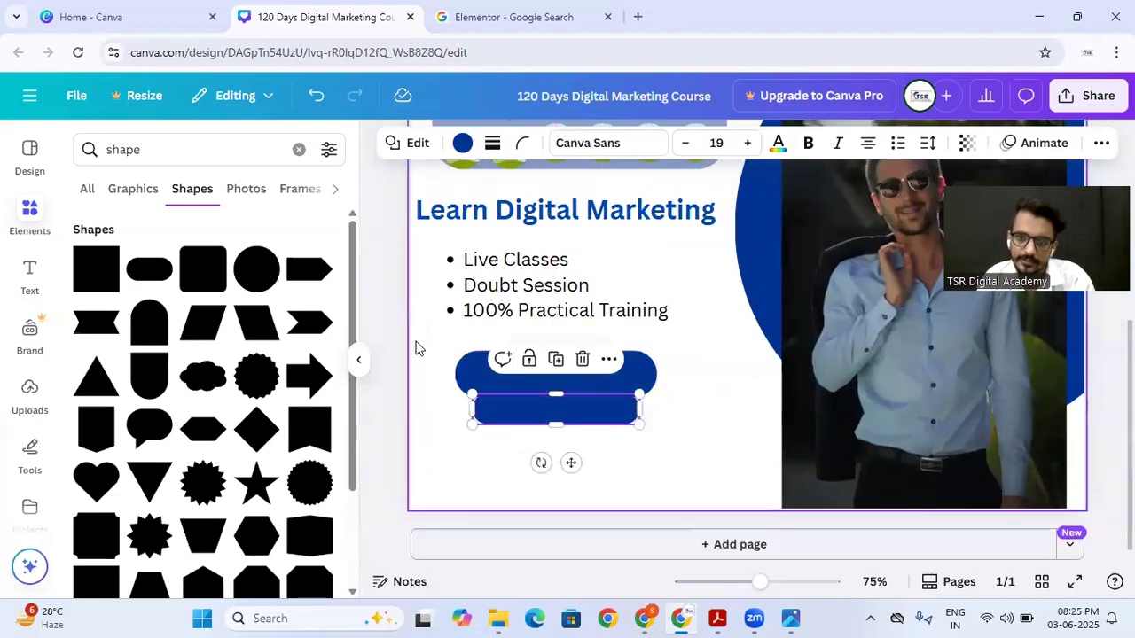
Step: Duplicate the "Learn Digital Marketing" text line
click(496, 217)
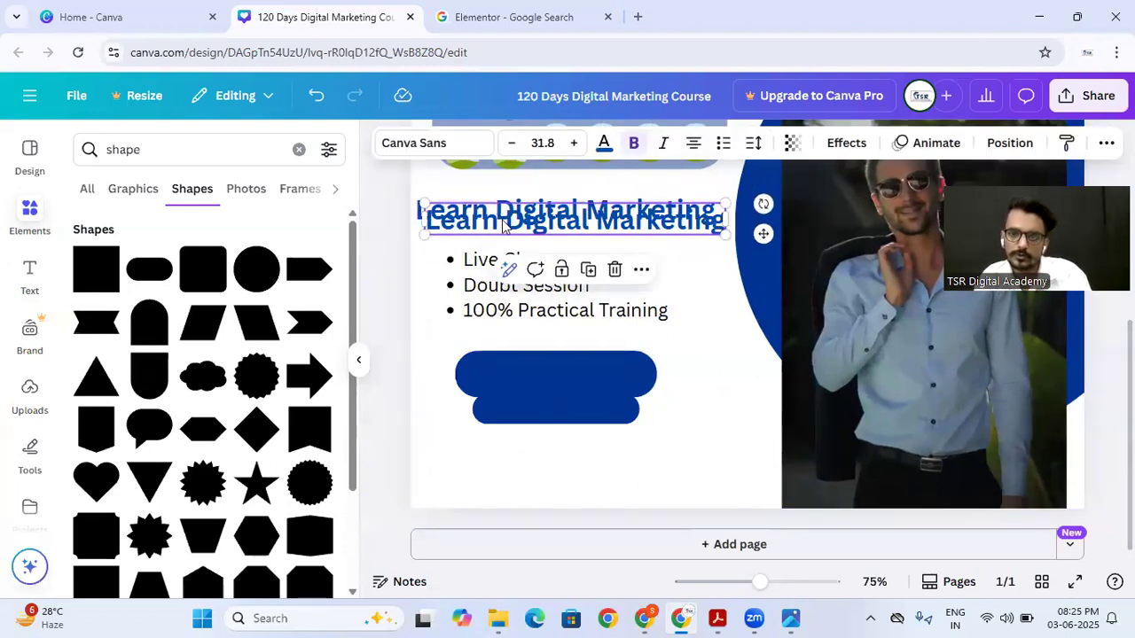
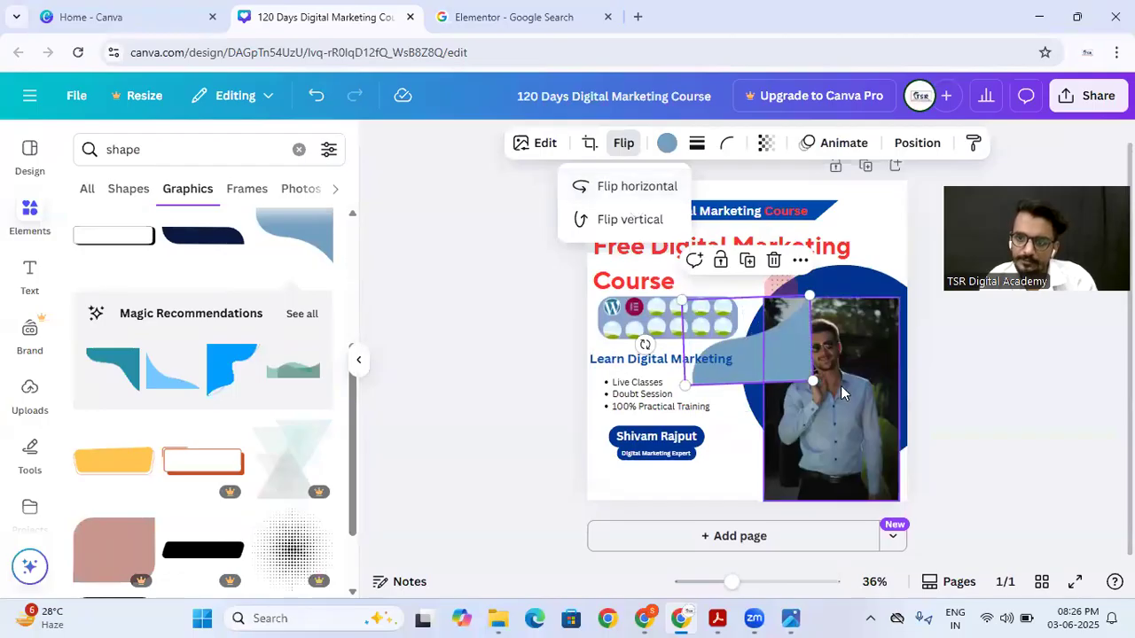
Step: Move the grey-blue wave shape into the poster's lower-left corner, straighten it to -180° and enlarge it to reach the man's photo
drag(787, 352, 720, 436)
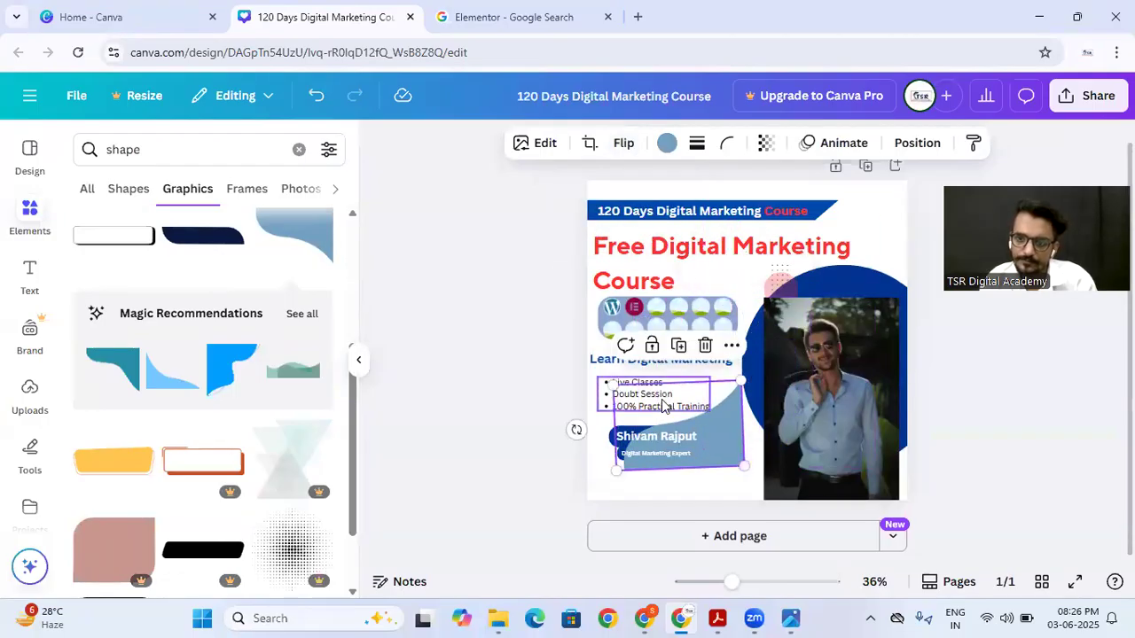
drag(576, 428, 575, 424)
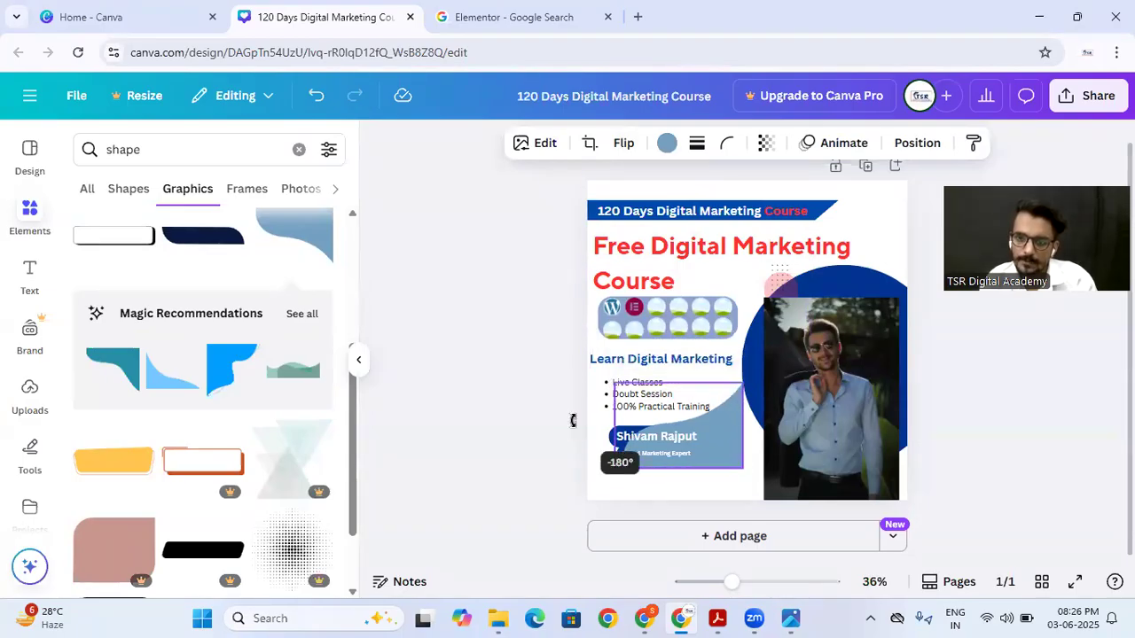
drag(700, 408, 652, 448)
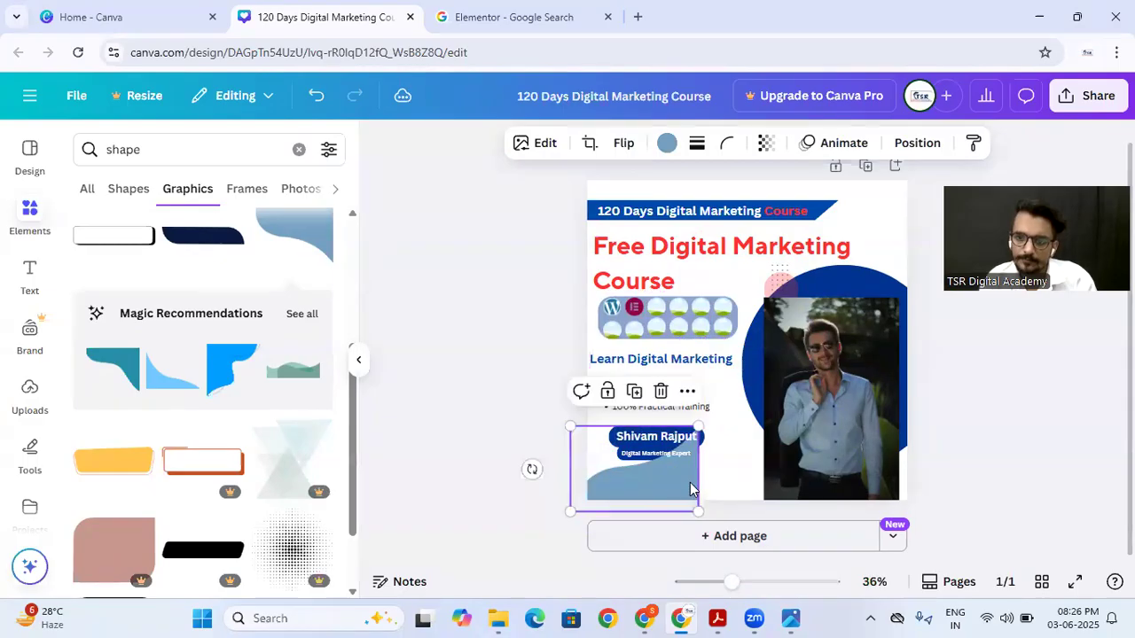
drag(698, 509, 780, 560)
drag(715, 499, 714, 480)
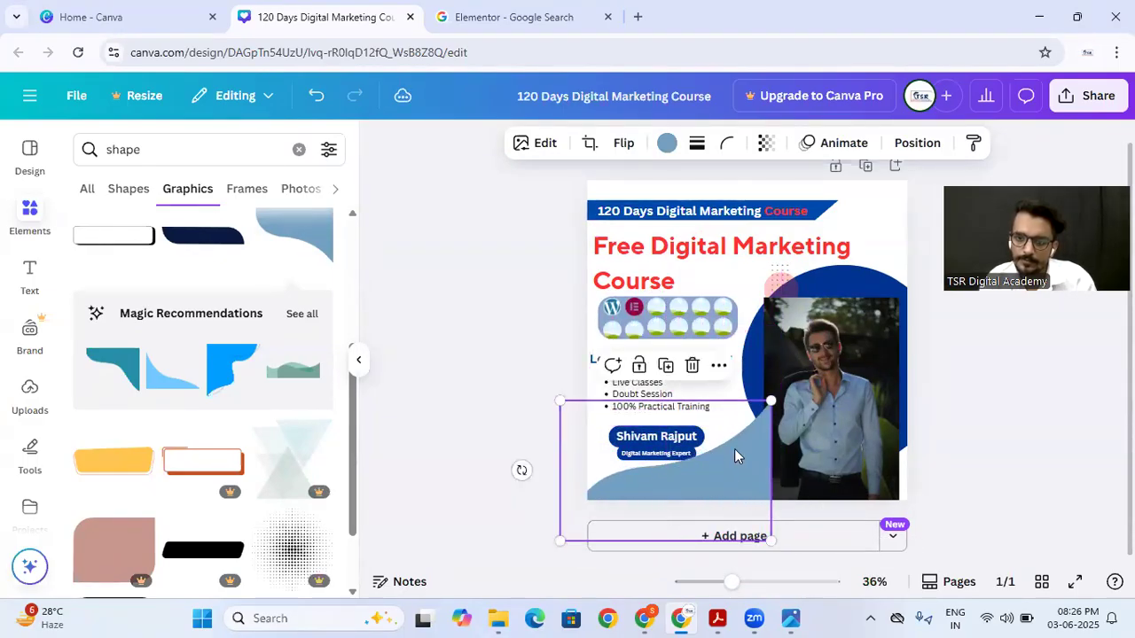
Step: Send the wave shape to the back, behind the name badge and the other poster elements
right_click(735, 448)
mouse_move(786, 309)
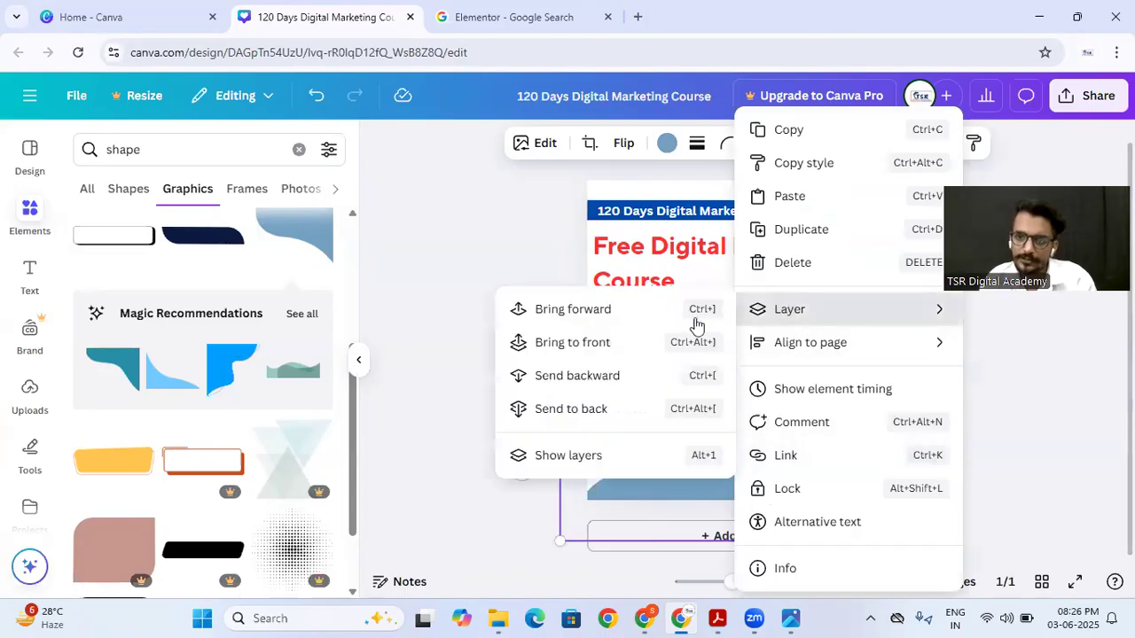
click(570, 408)
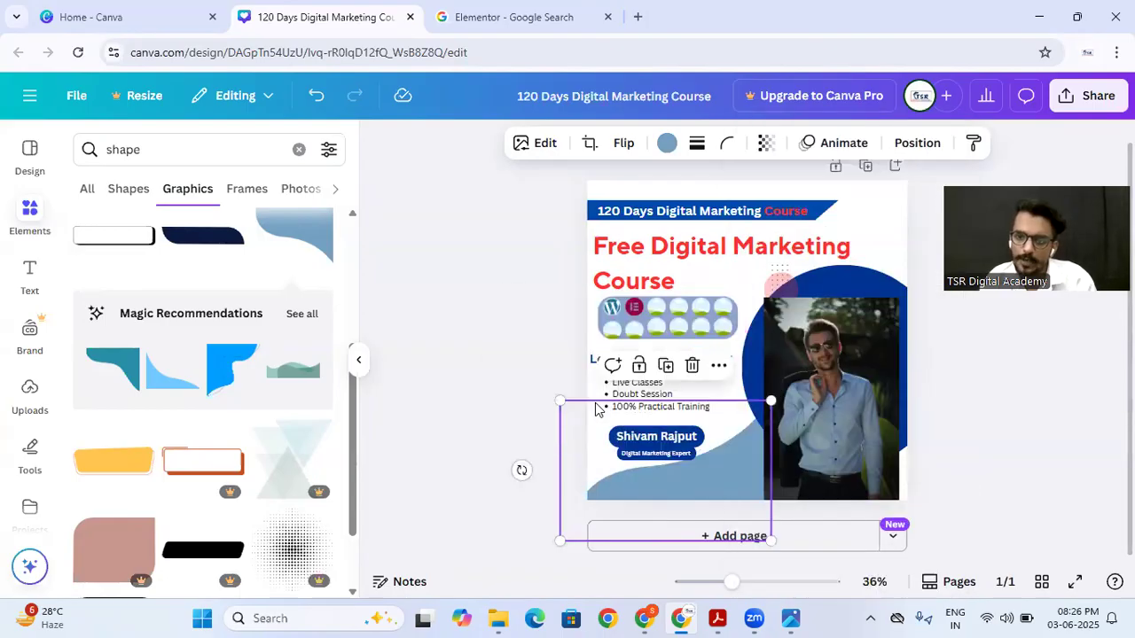
click(479, 459)
Step: Enlarge the wave shape slightly so it tucks behind the man's photo, and recolour it with the document's medium blue
click(715, 494)
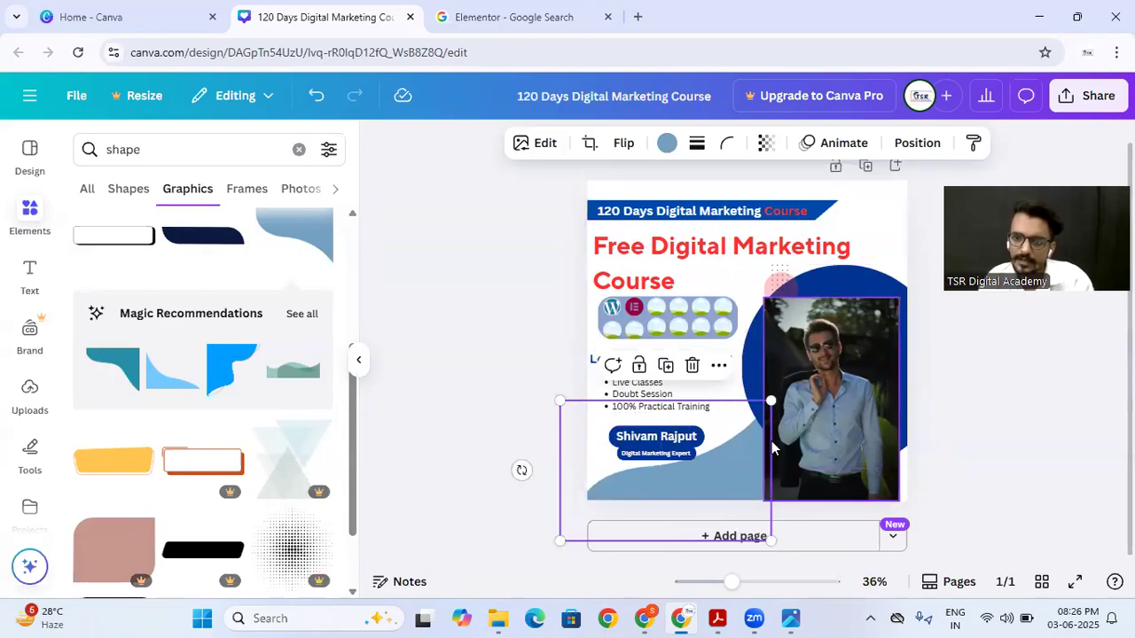
mouse_move(772, 400)
mouse_down()
mouse_move(797, 390)
mouse_move(782, 394)
mouse_up()
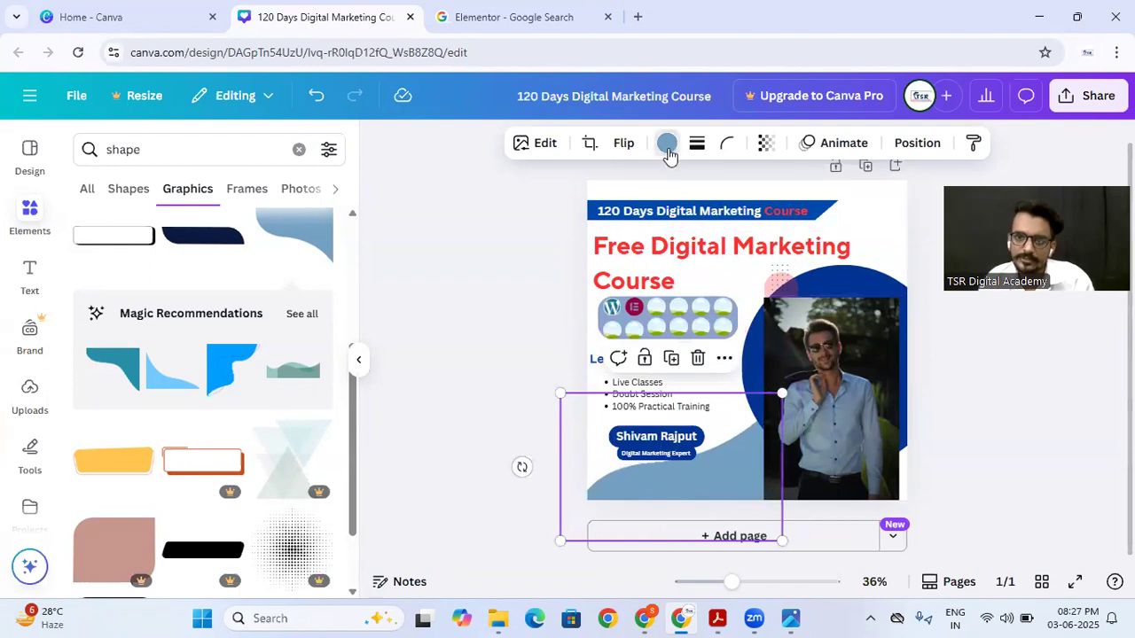
click(667, 142)
click(227, 270)
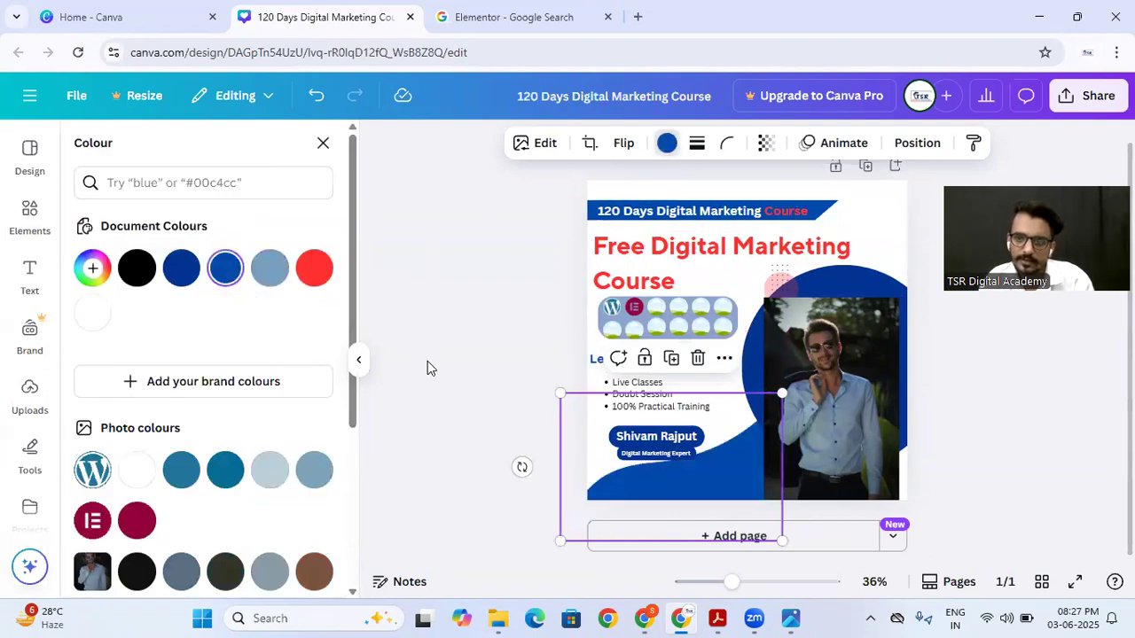
click(458, 405)
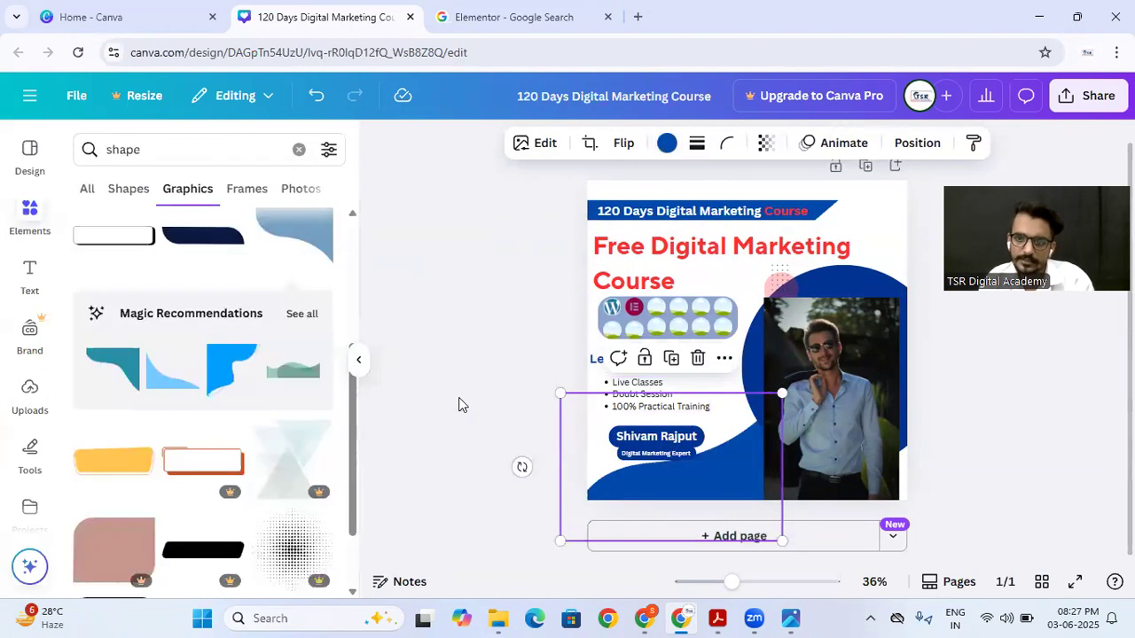
Step: Change the whole "Free Digital Marketing Course" heading to the document's dark blue
click(768, 399)
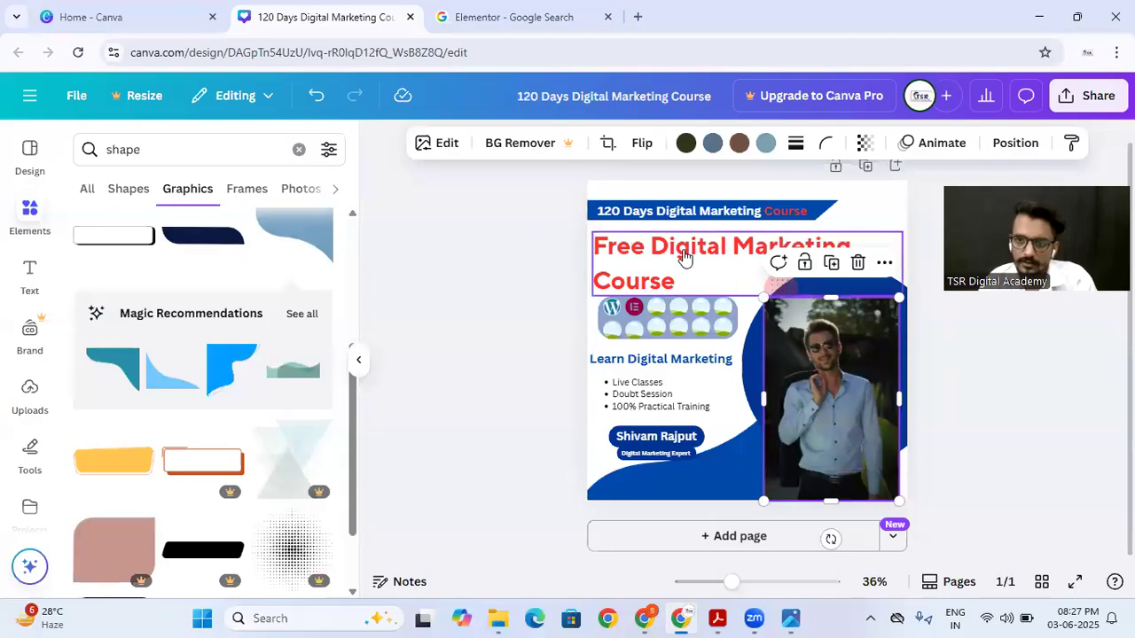
click(624, 251)
click(623, 250)
click(645, 252)
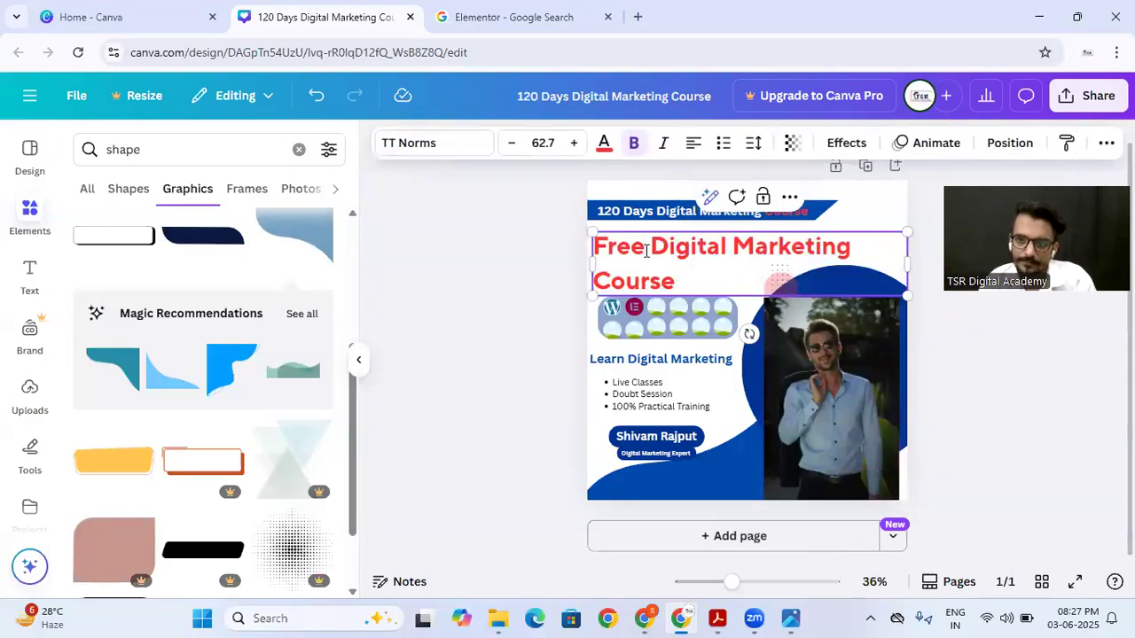
key(Escape)
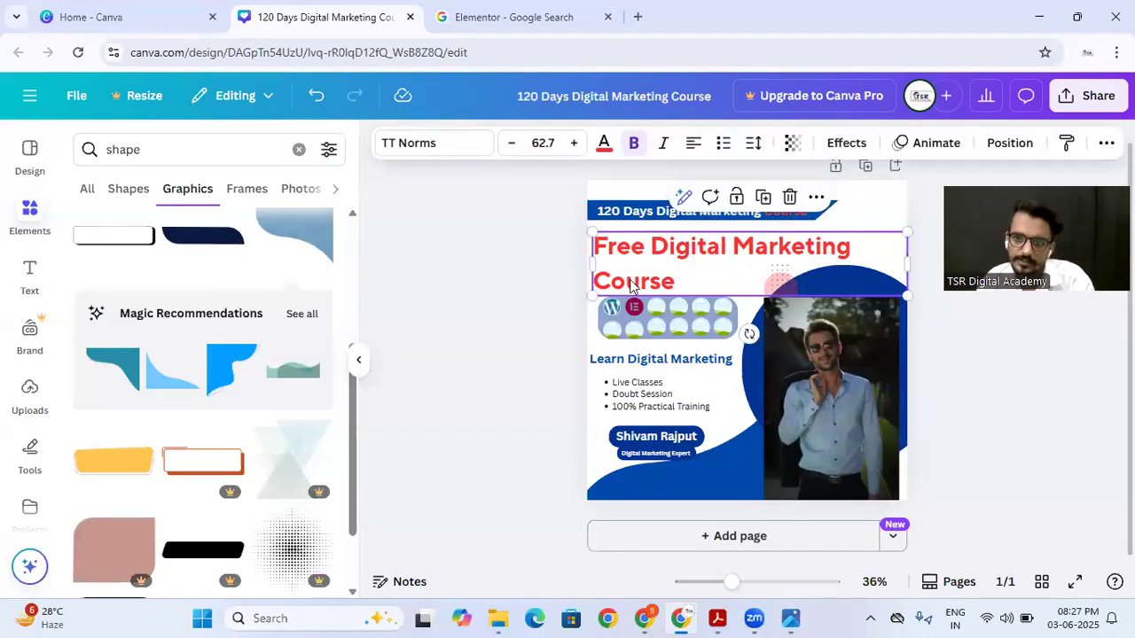
click(604, 146)
click(314, 268)
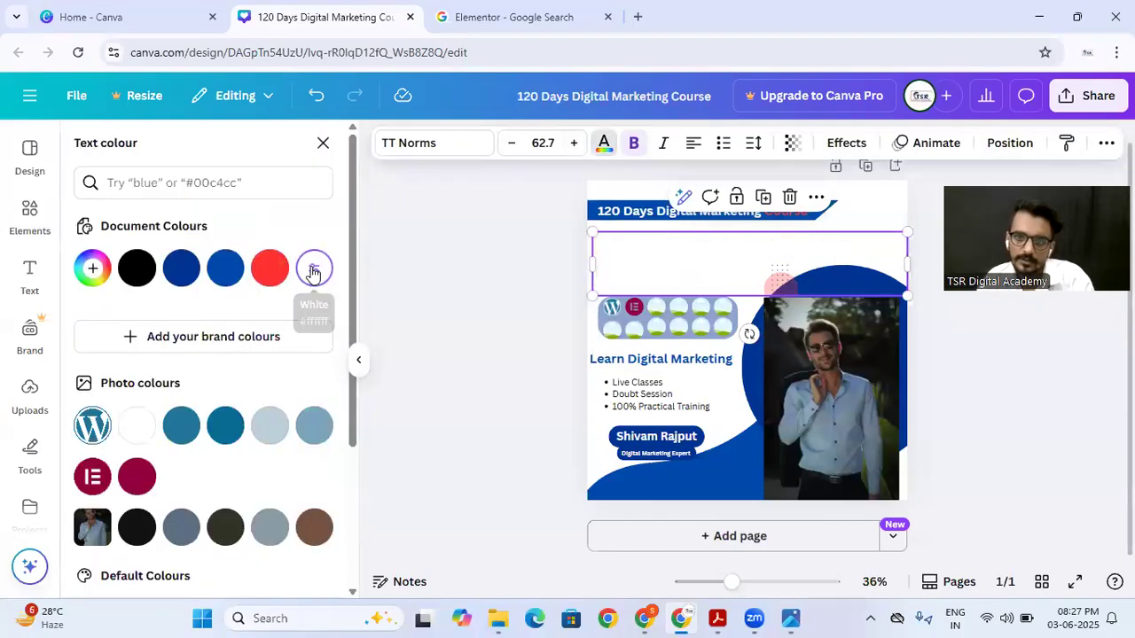
click(183, 268)
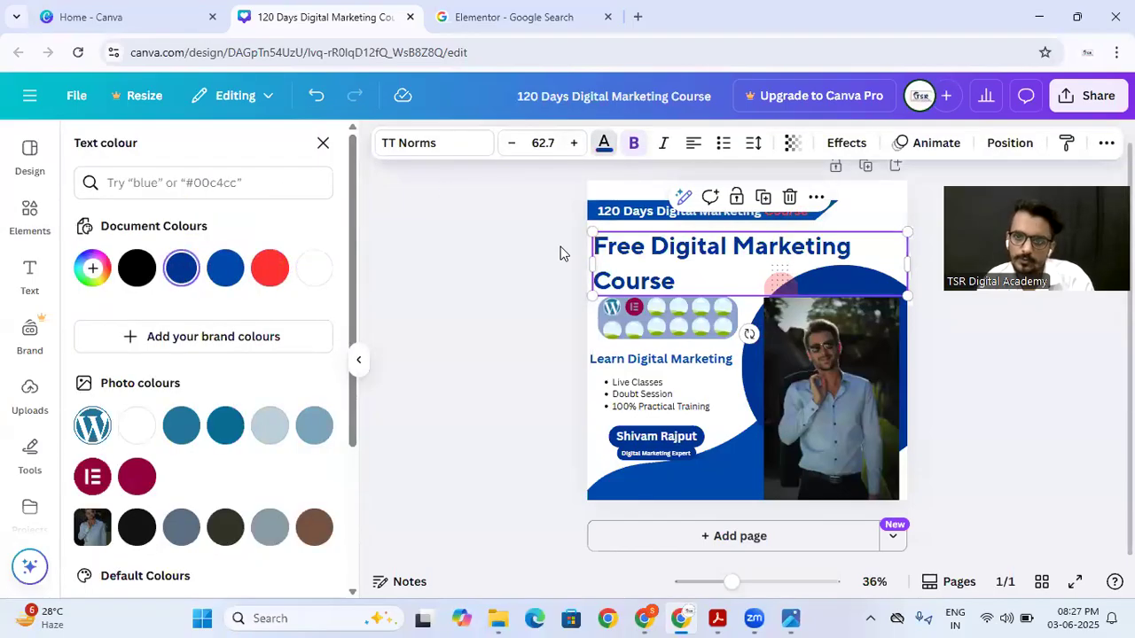
Step: Colour the words "Digital Marketing" in the heading red and nudge the heading slightly up and to the left
click(646, 255)
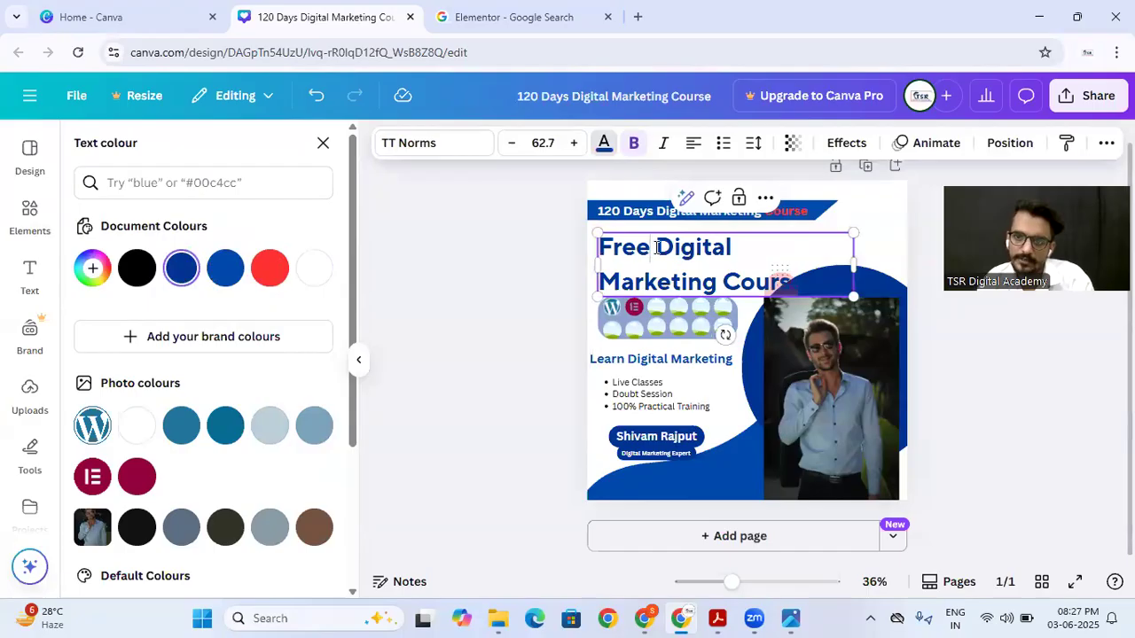
drag(669, 247, 718, 281)
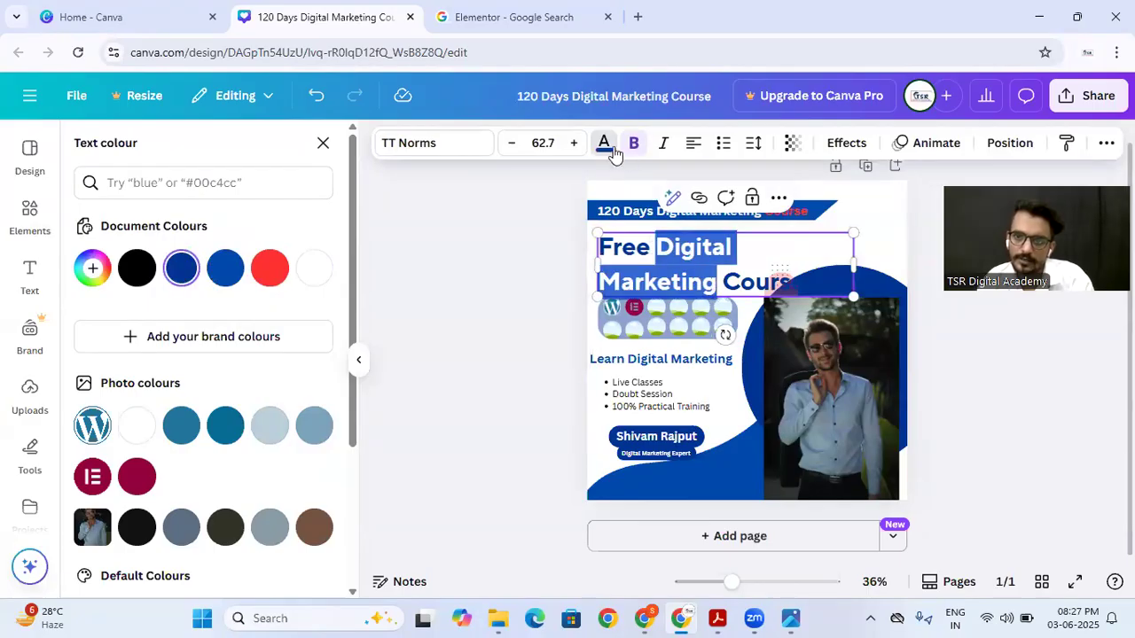
click(270, 268)
click(471, 283)
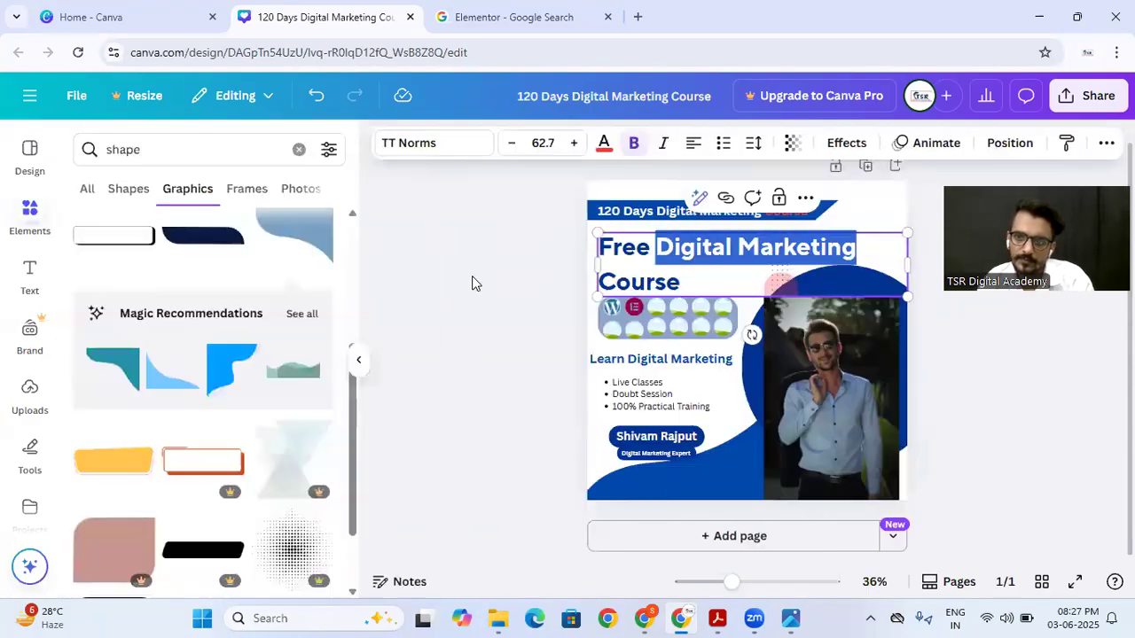
drag(701, 275, 692, 271)
click(479, 293)
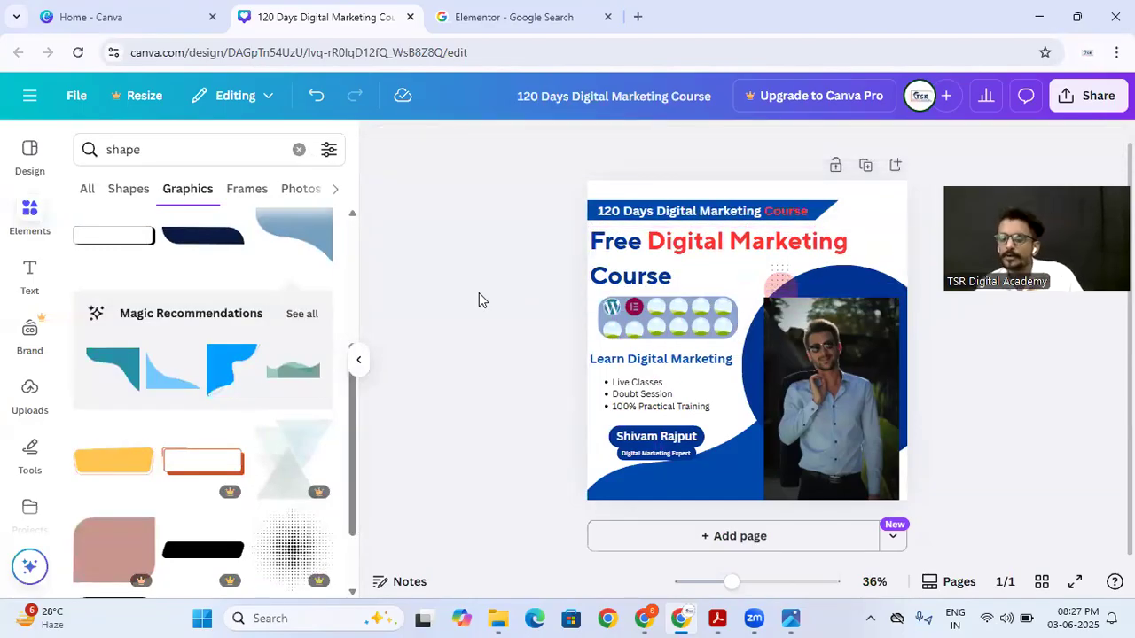
Step: Check the badges on the reference poster, search the elements for "100% free" and look through the graphics for a matching badge
click(791, 618)
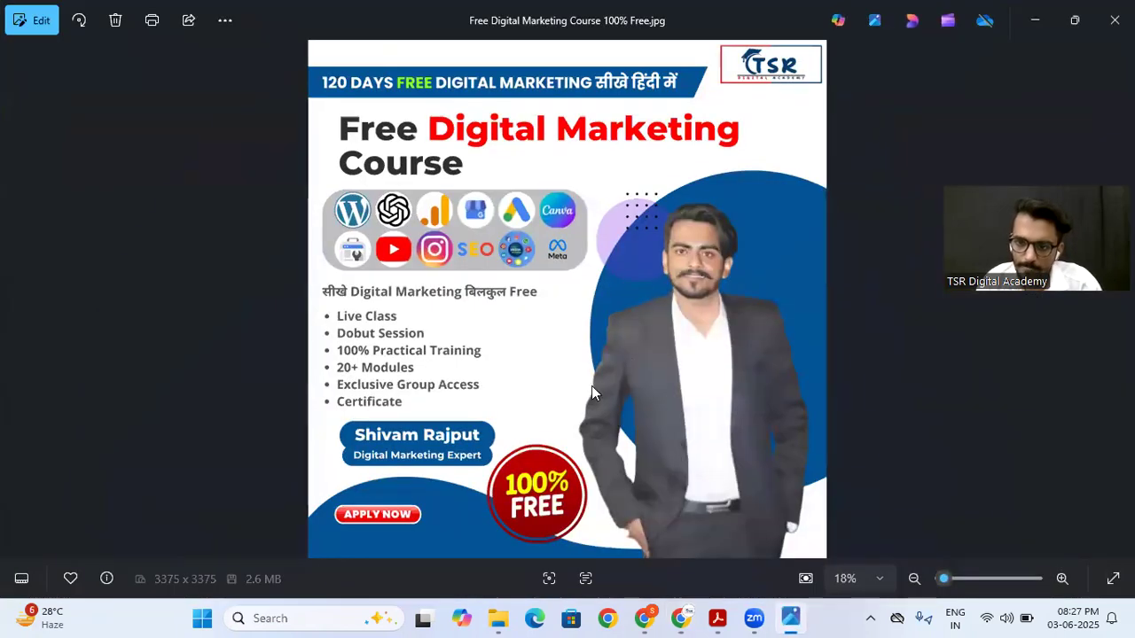
click(1035, 20)
double_click(145, 154)
text(10)
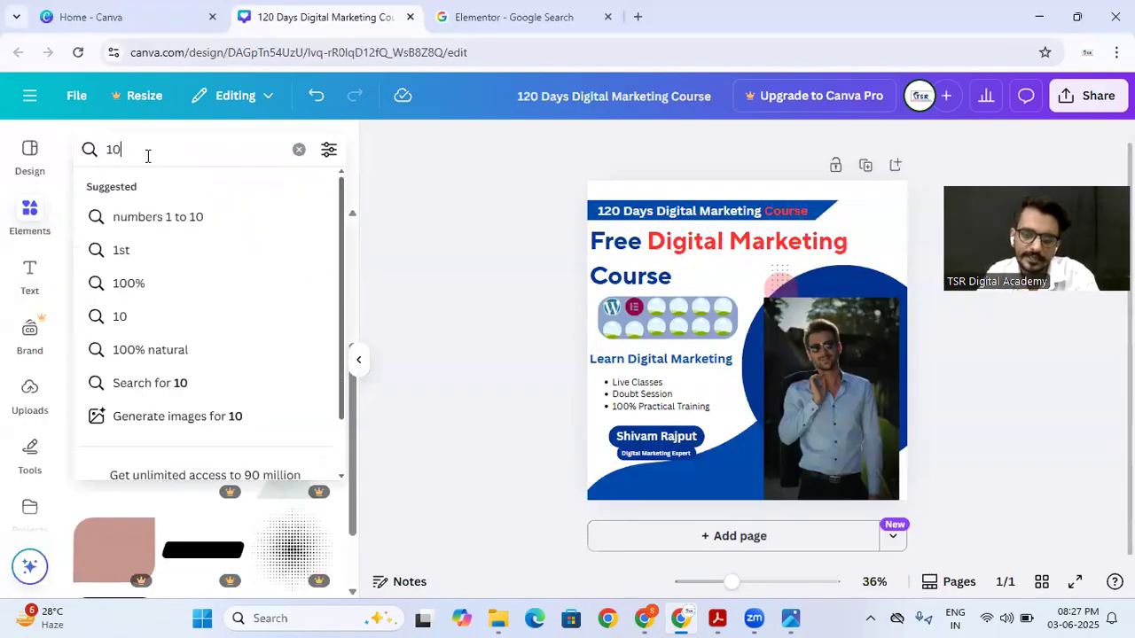
text(0%)
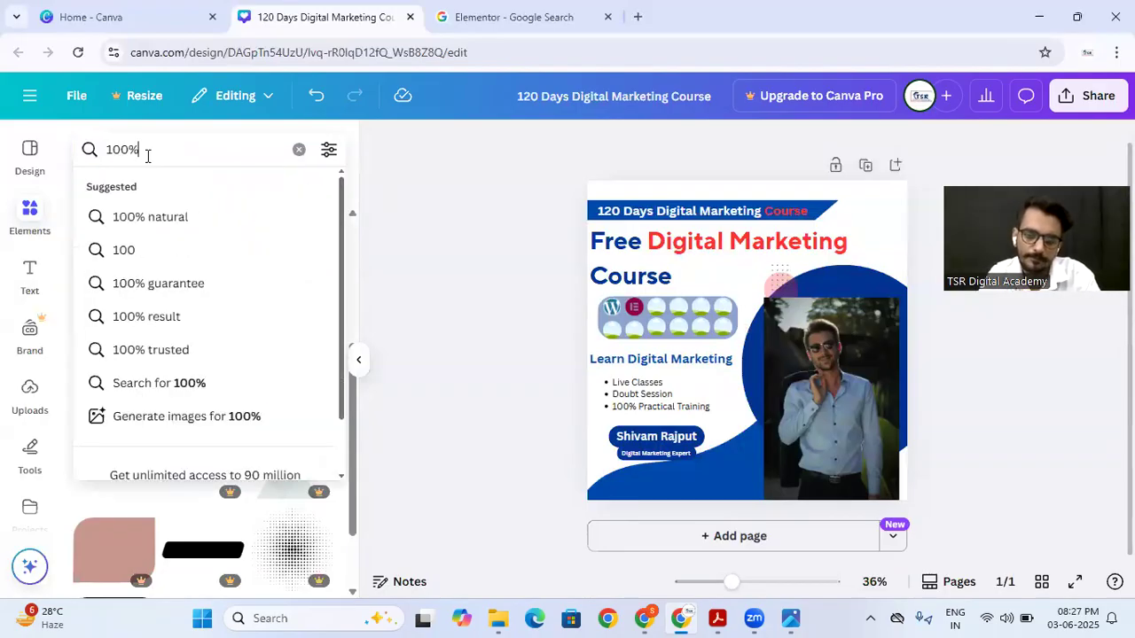
text( free)
key(Return)
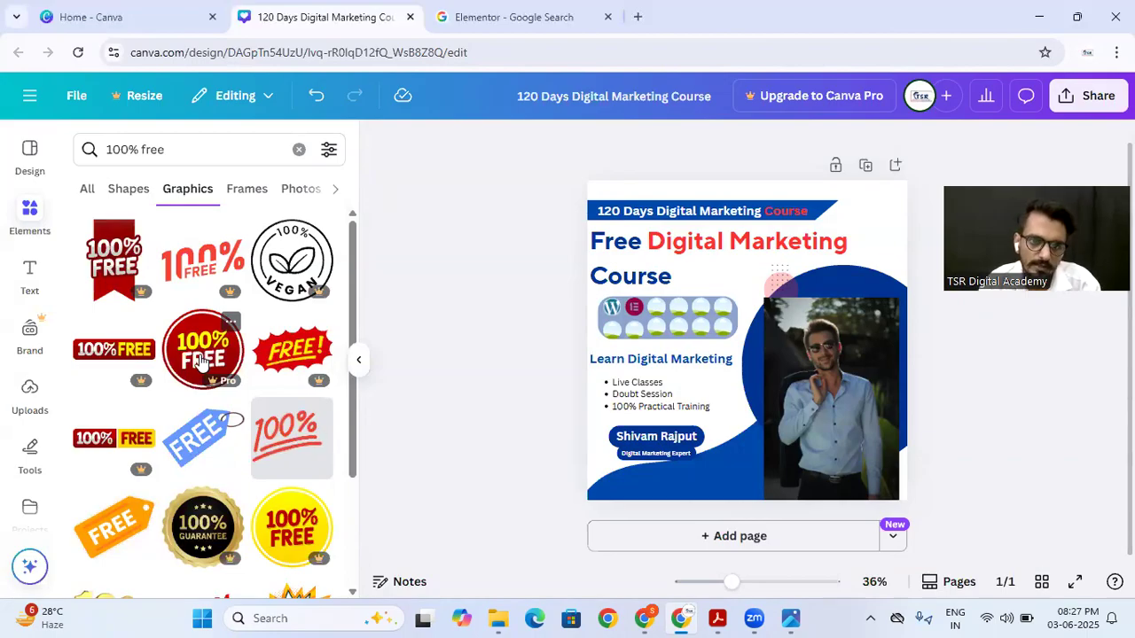
scroll(208, 460, down, 1)
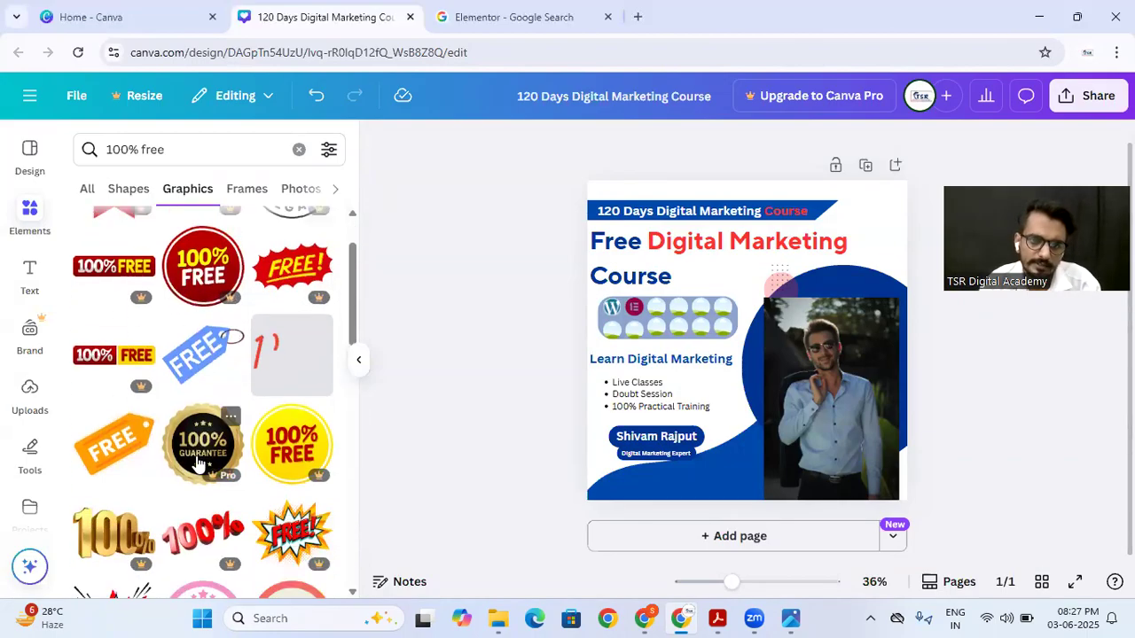
scroll(135, 461, down, 2)
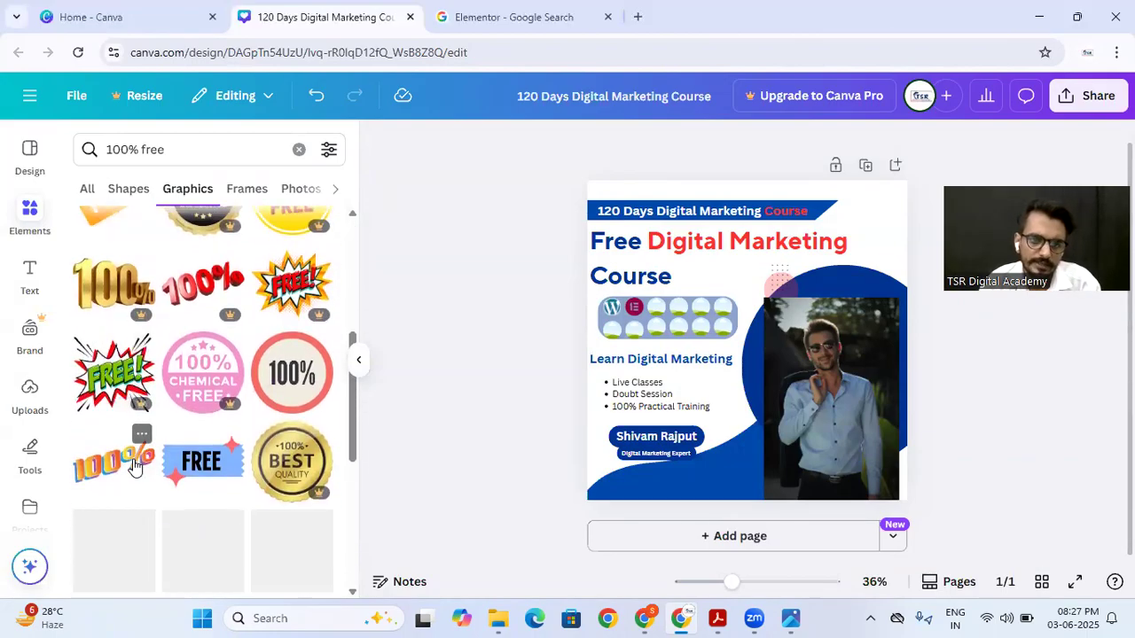
click(187, 200)
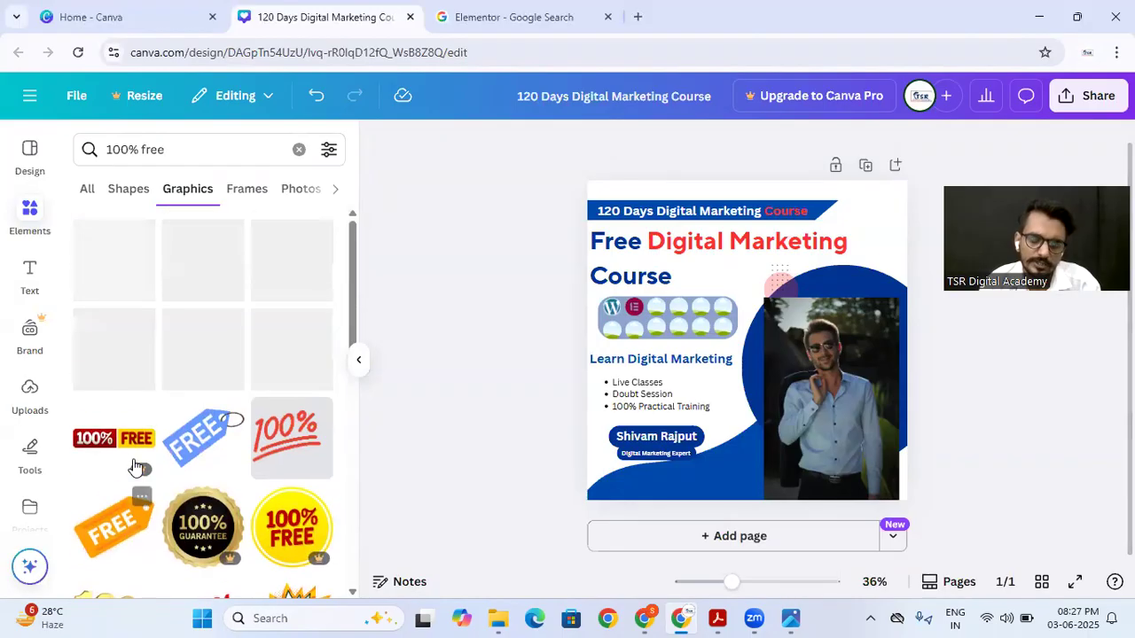
Step: Search the elements for "apply now" and look through all the graphics for a suitable button
click(149, 152)
double_click(149, 153)
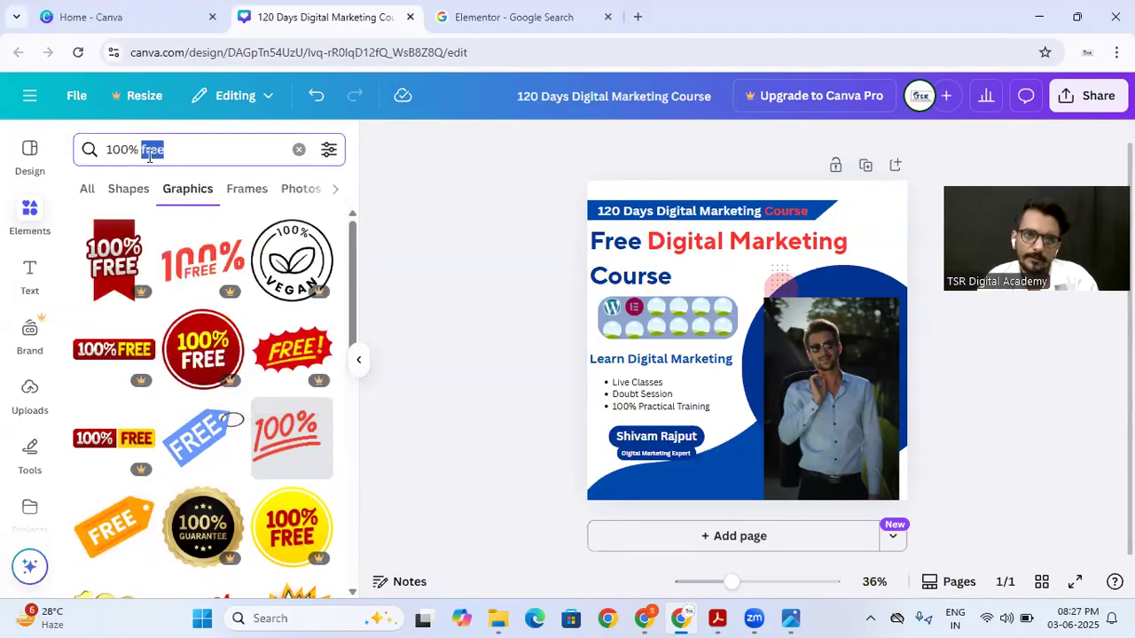
text(apply)
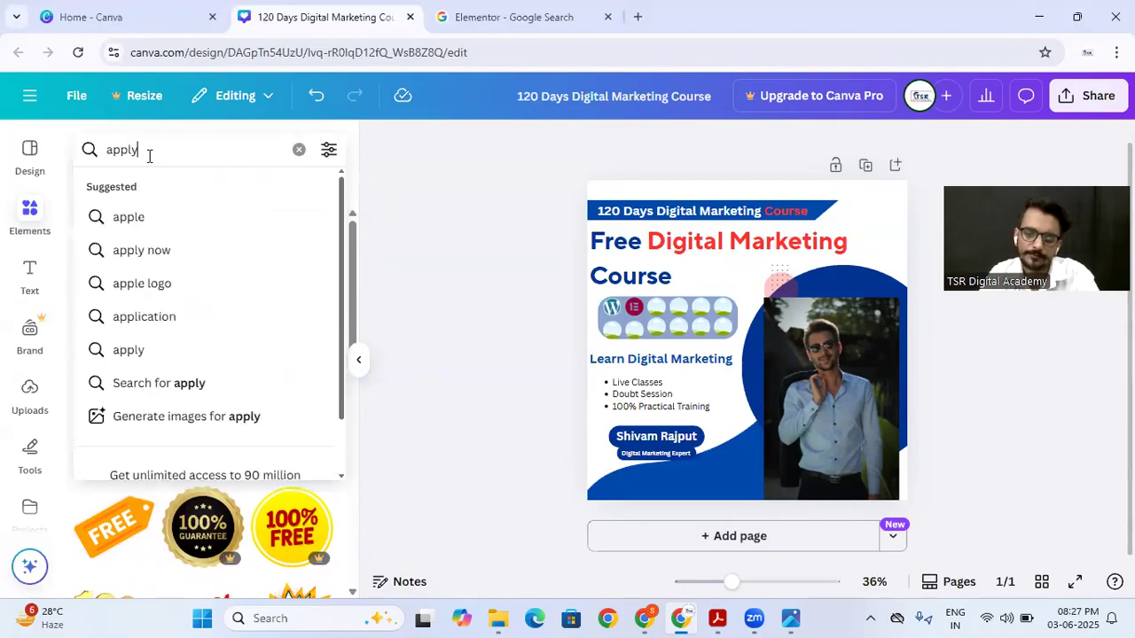
text( now)
key(Return)
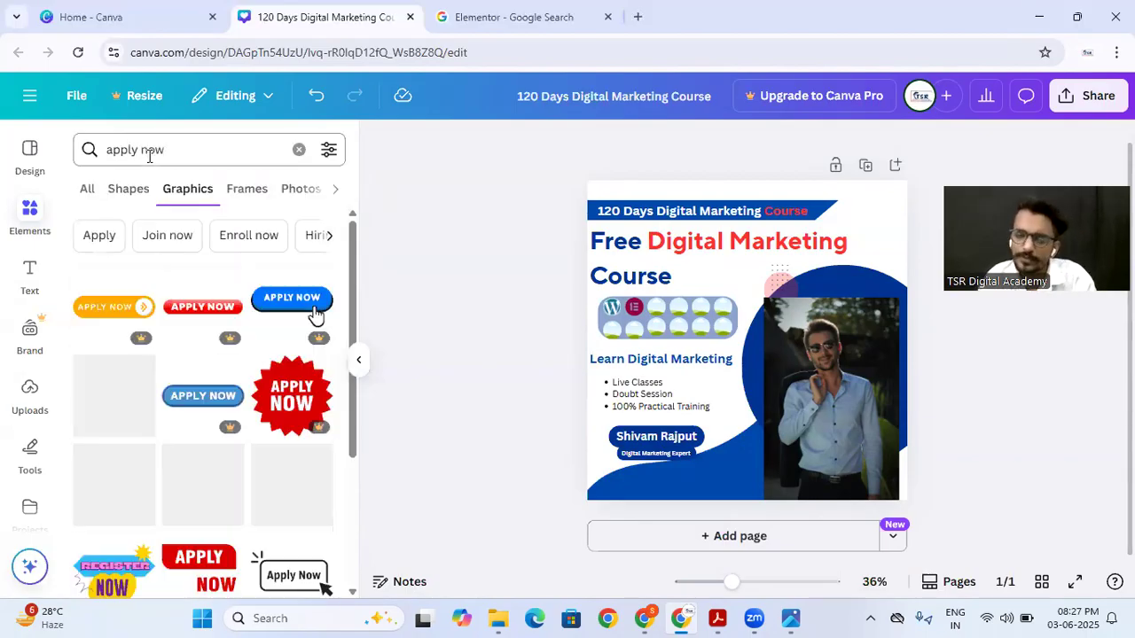
click(89, 190)
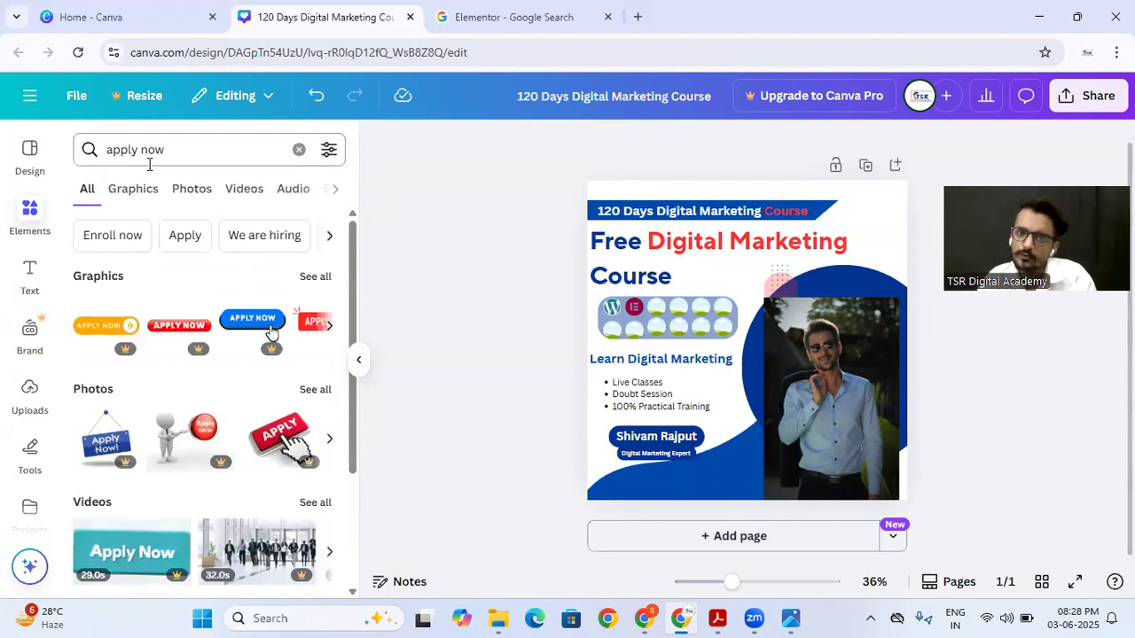
click(319, 276)
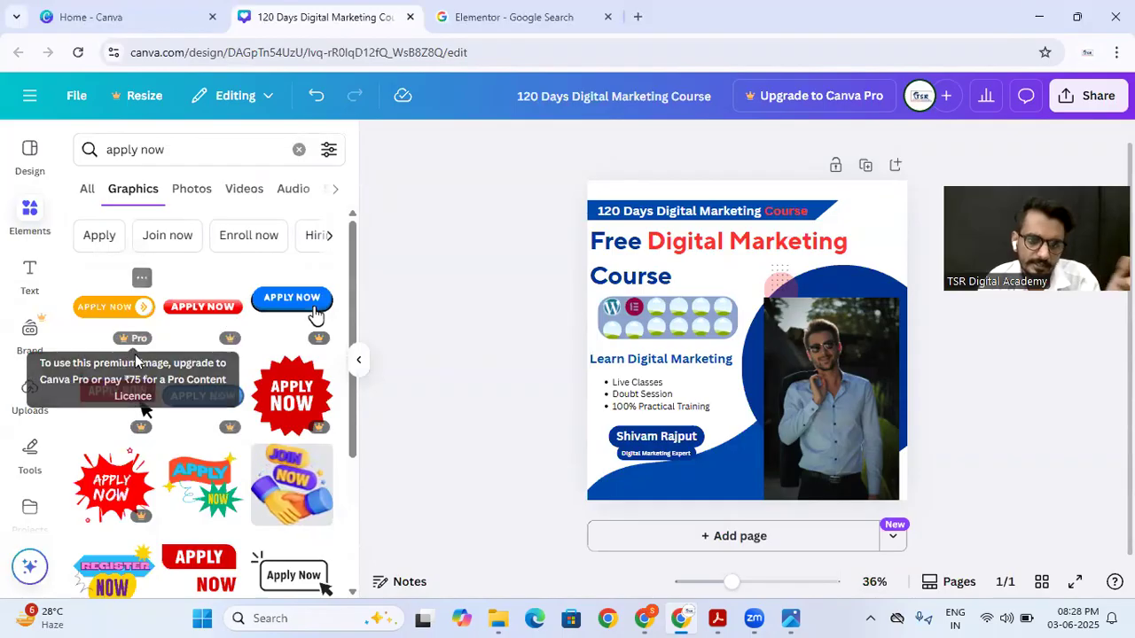
scroll(135, 350, down, 5)
scroll(134, 361, down, 5)
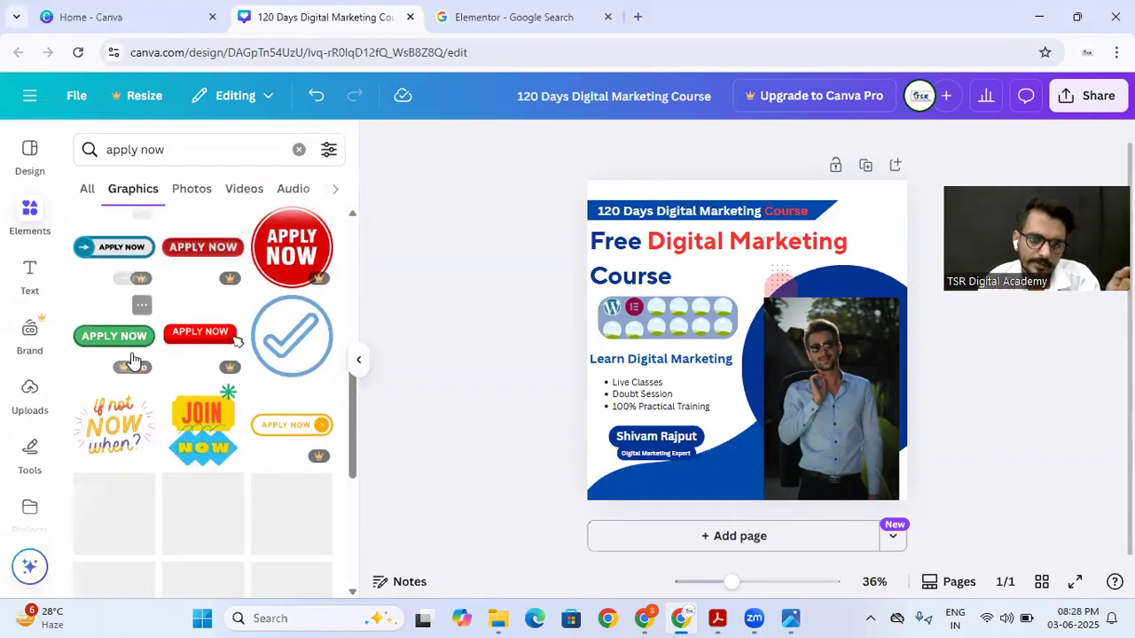
scroll(133, 360, down, 7)
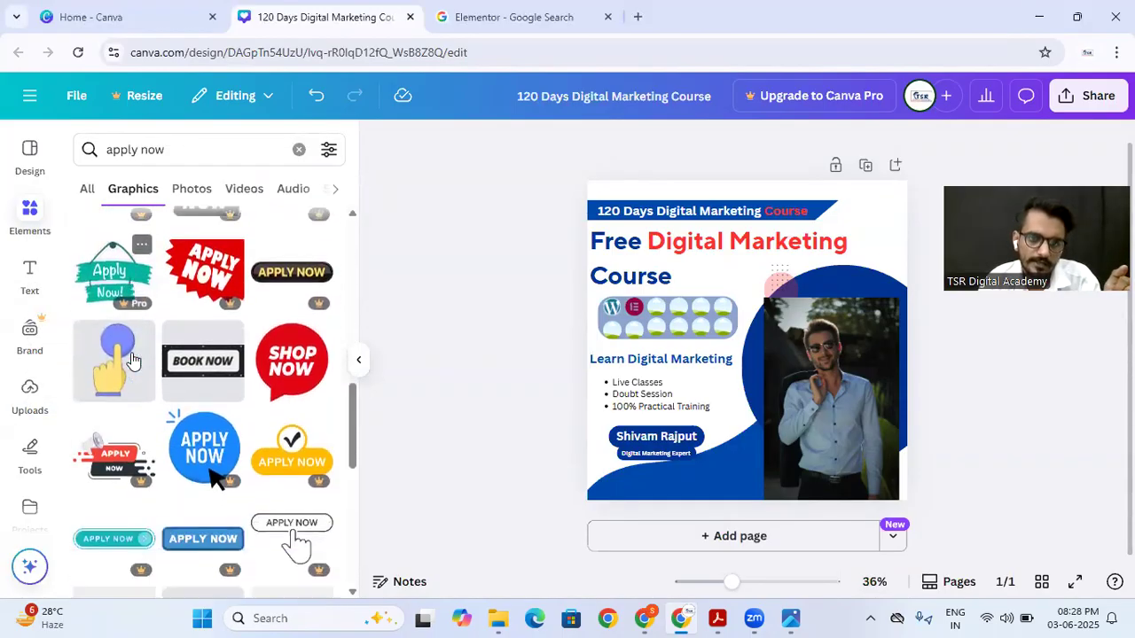
scroll(133, 361, down, 1)
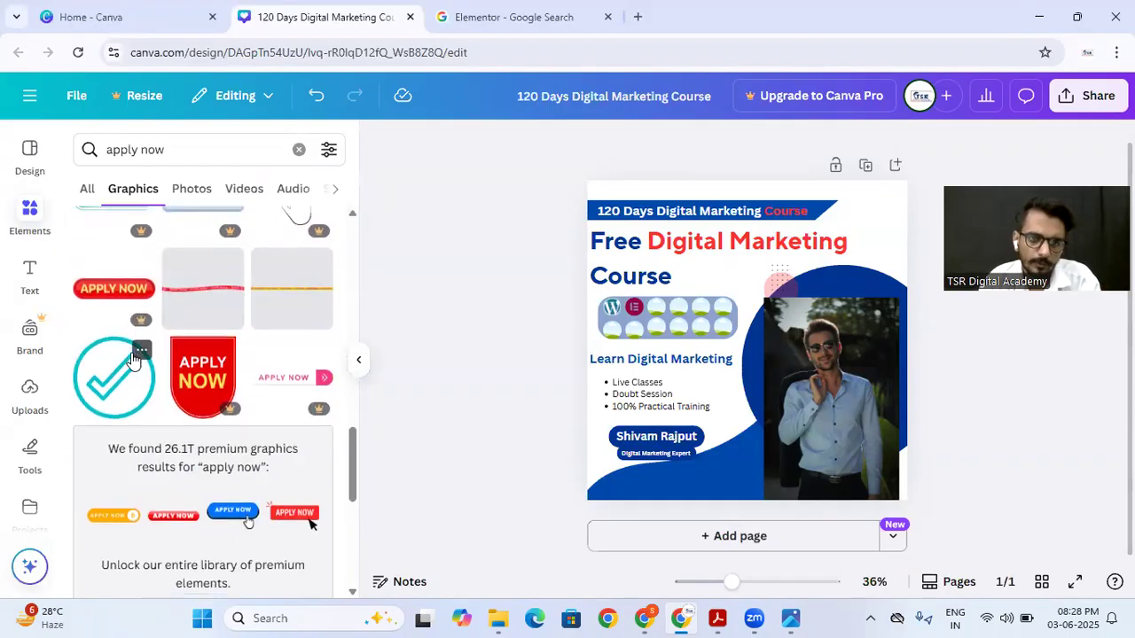
scroll(132, 359, up, 13)
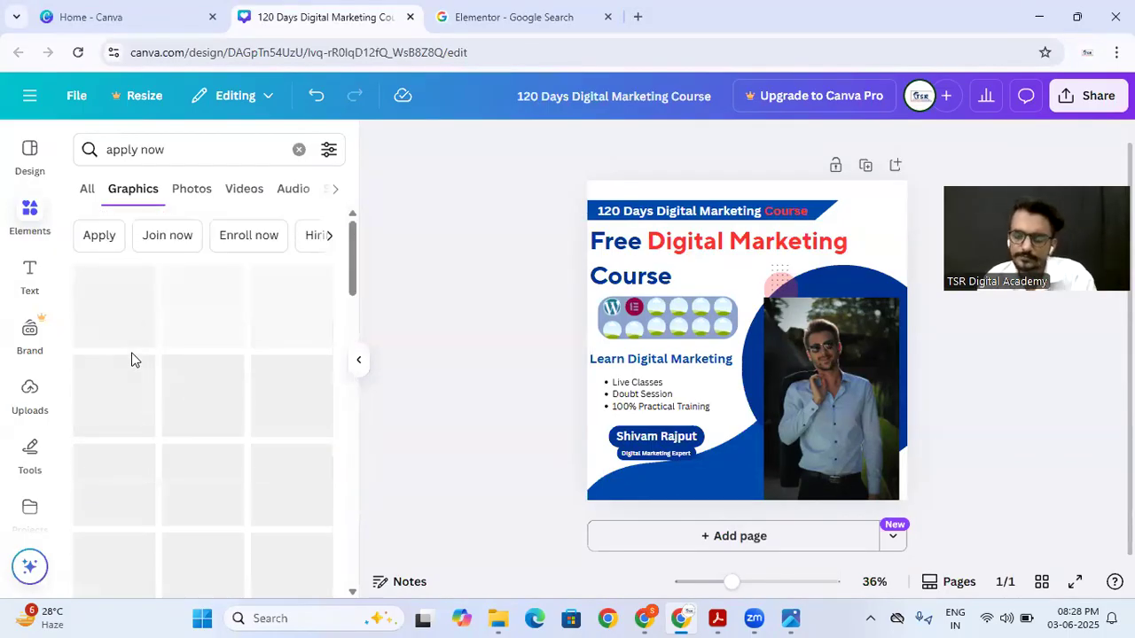
click(177, 160)
key(ctrl+a)
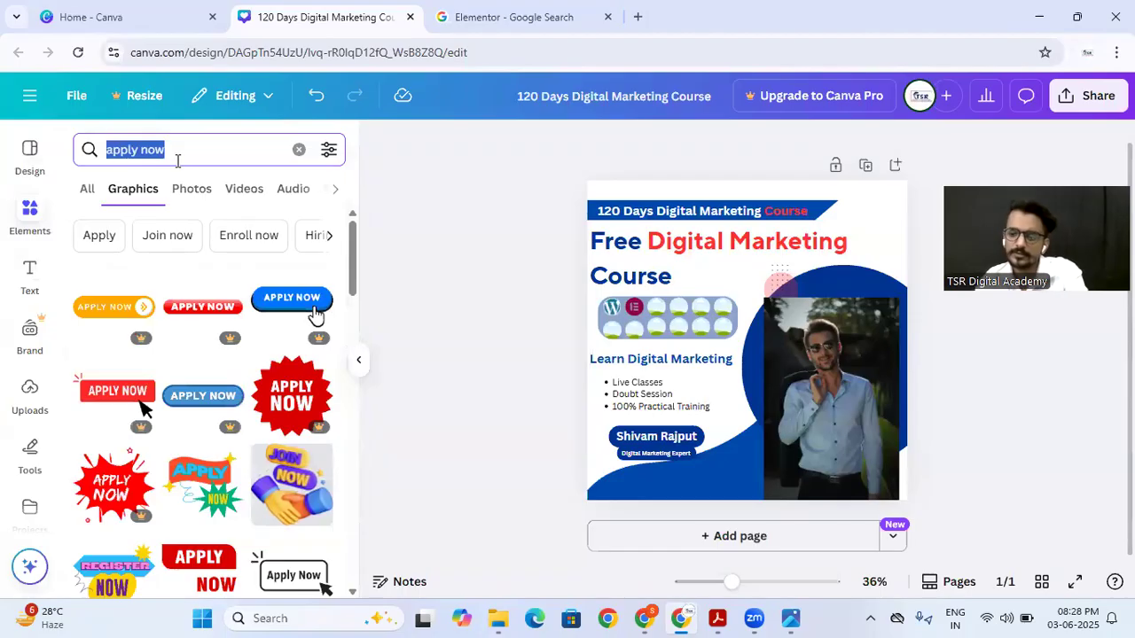
key(BackSpace)
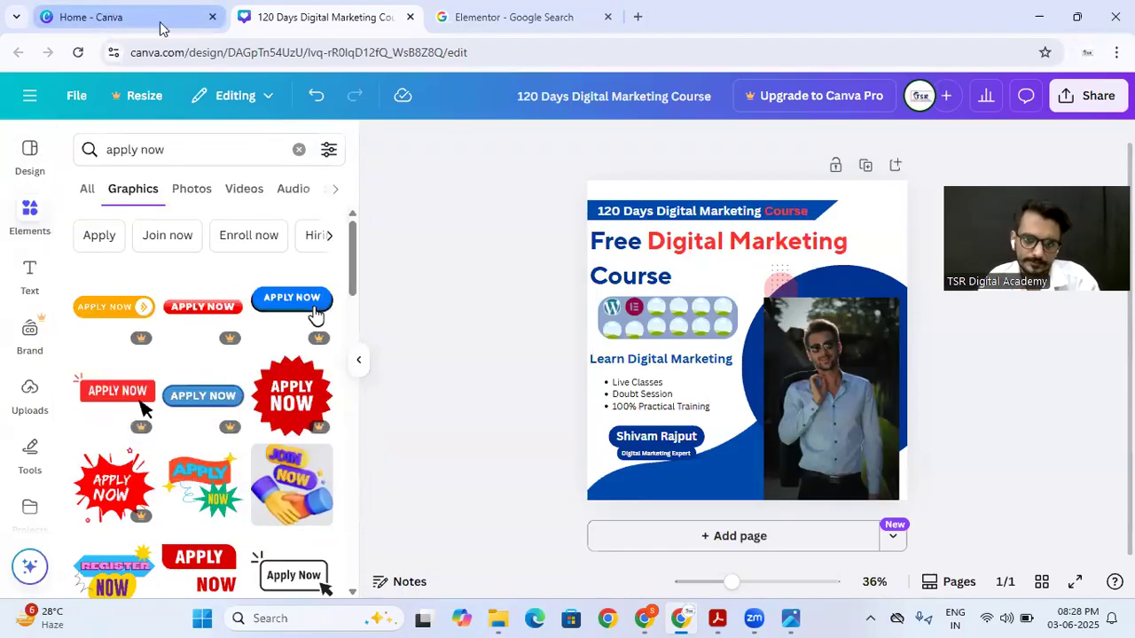
Step: Create a new custom-size design 800 px wide and 230 px high from the Canva home page
click(155, 18)
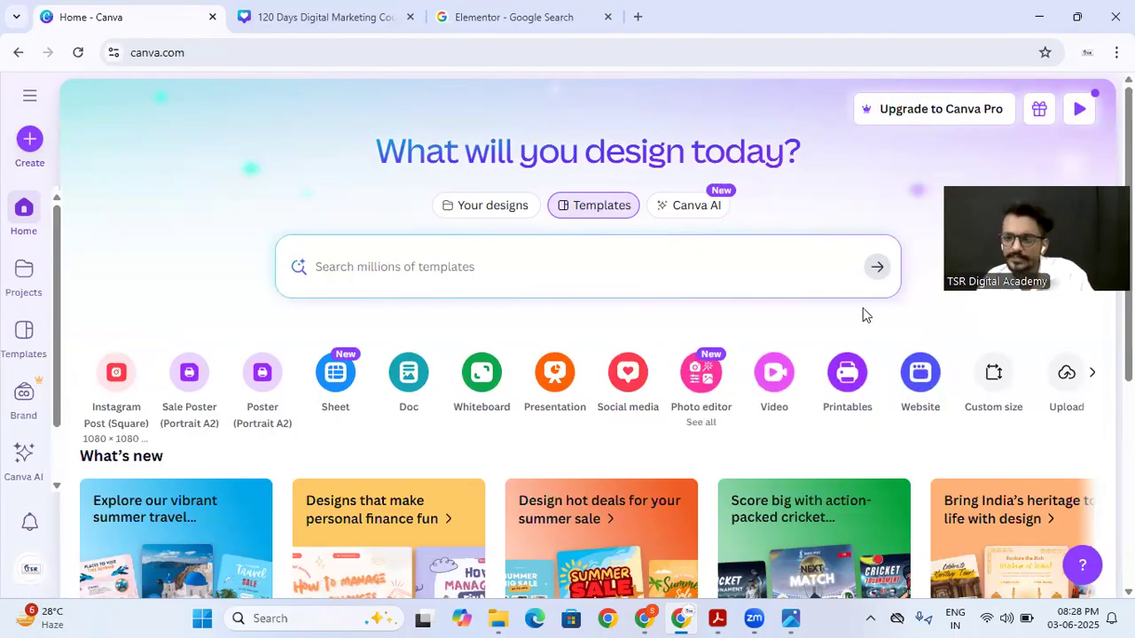
click(993, 397)
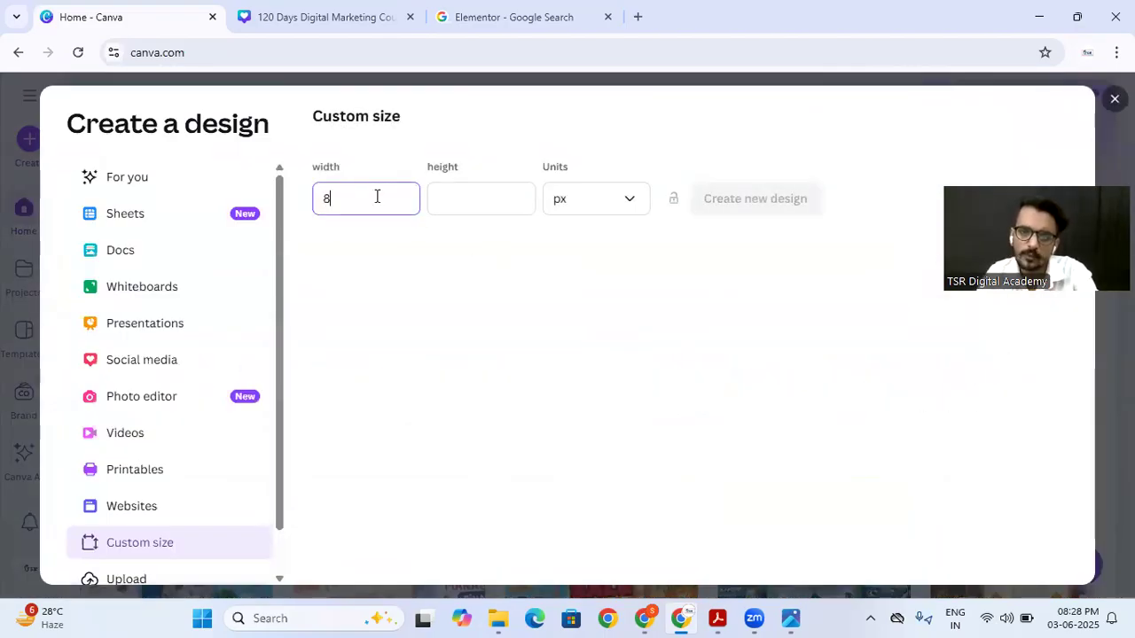
click(456, 210)
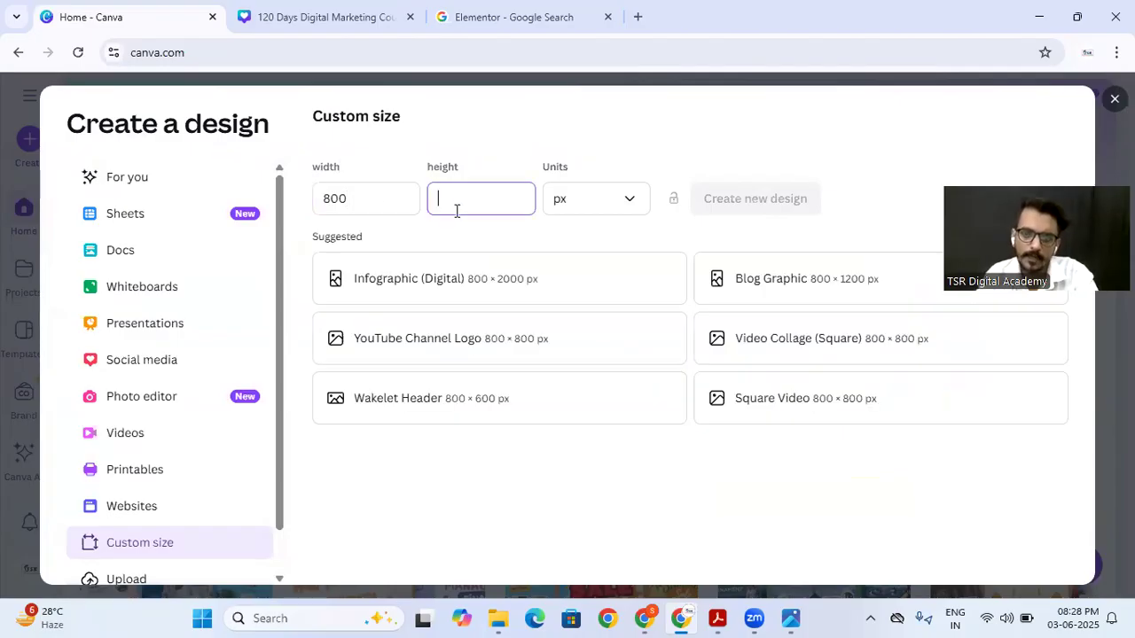
text(230)
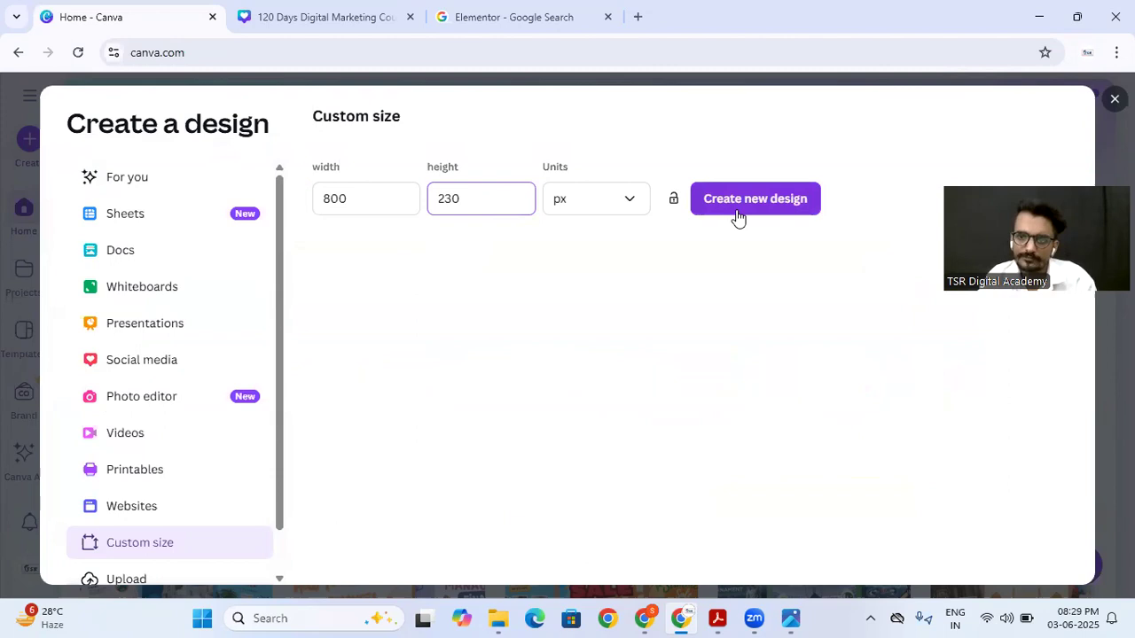
click(737, 210)
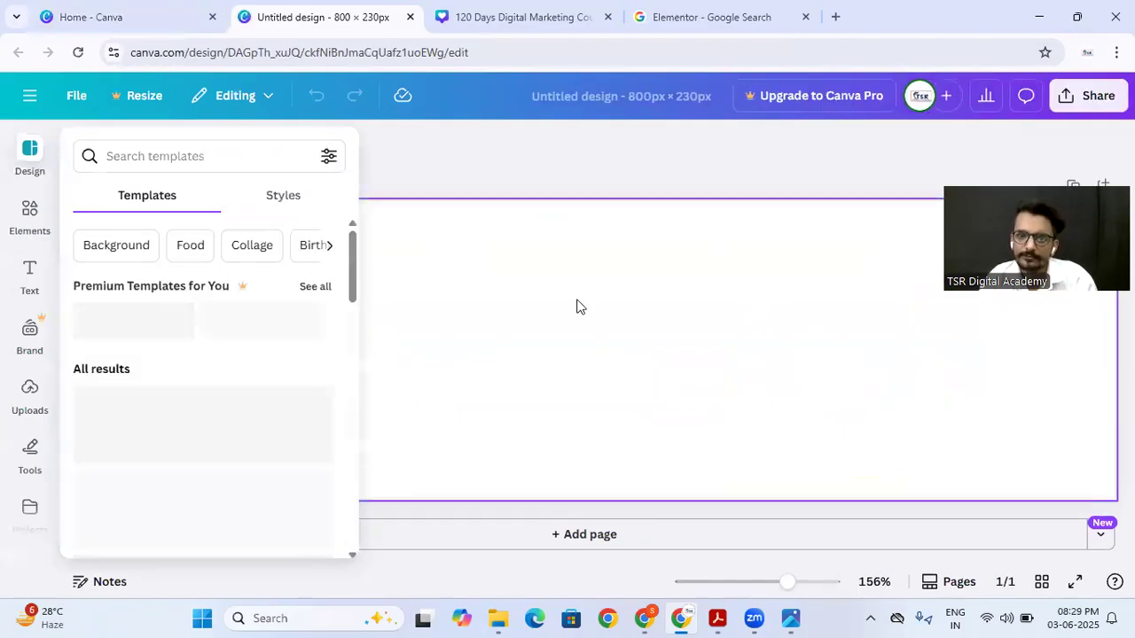
Step: Browse the banner templates and apply the black "One Pager" template to the blank page
scroll(172, 398, down, 3)
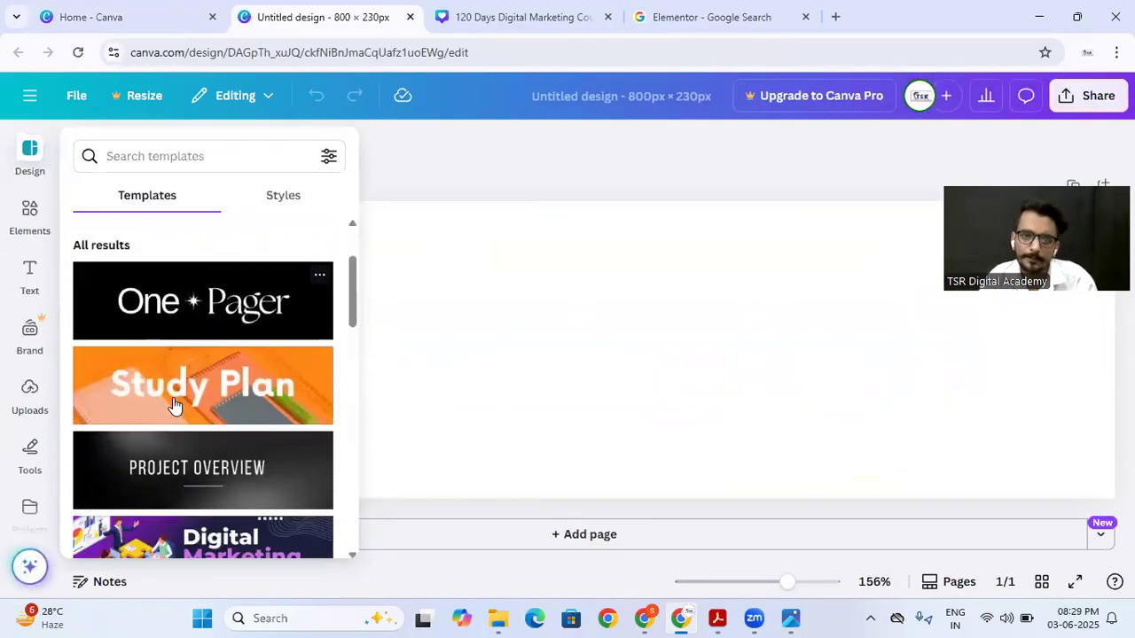
scroll(170, 357, down, 4)
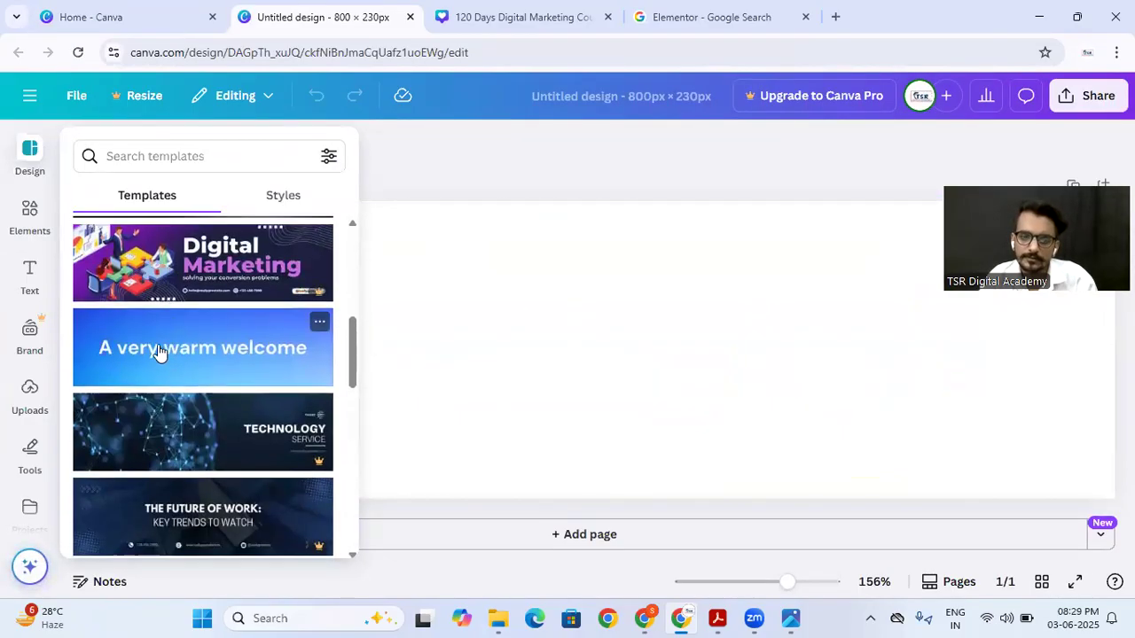
scroll(177, 374, down, 3)
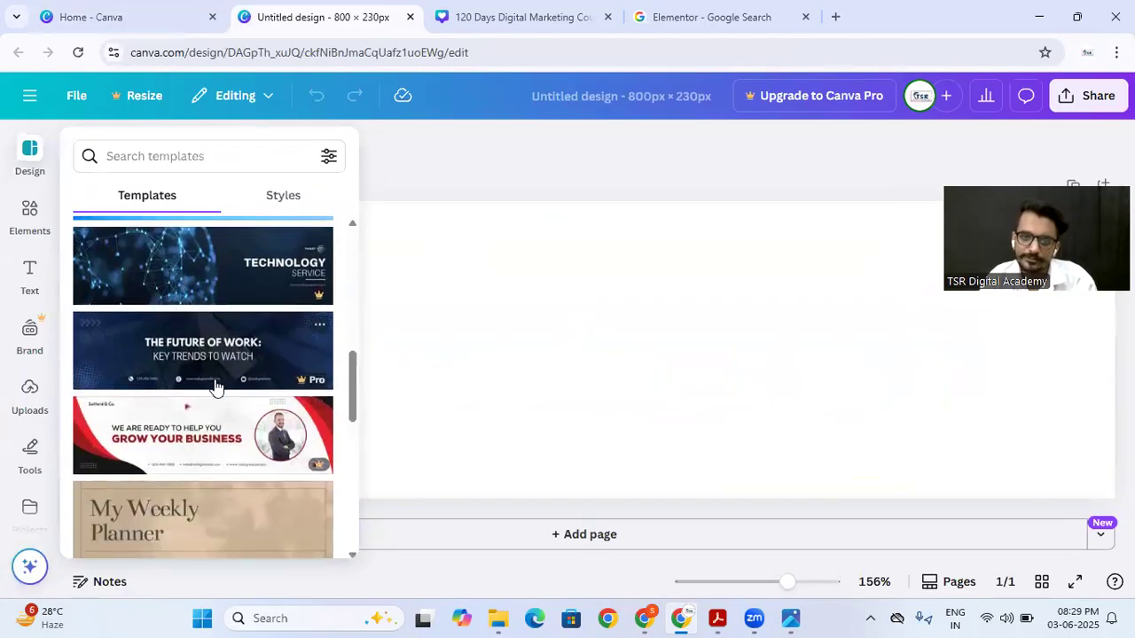
scroll(218, 385, up, 6)
scroll(215, 386, up, 3)
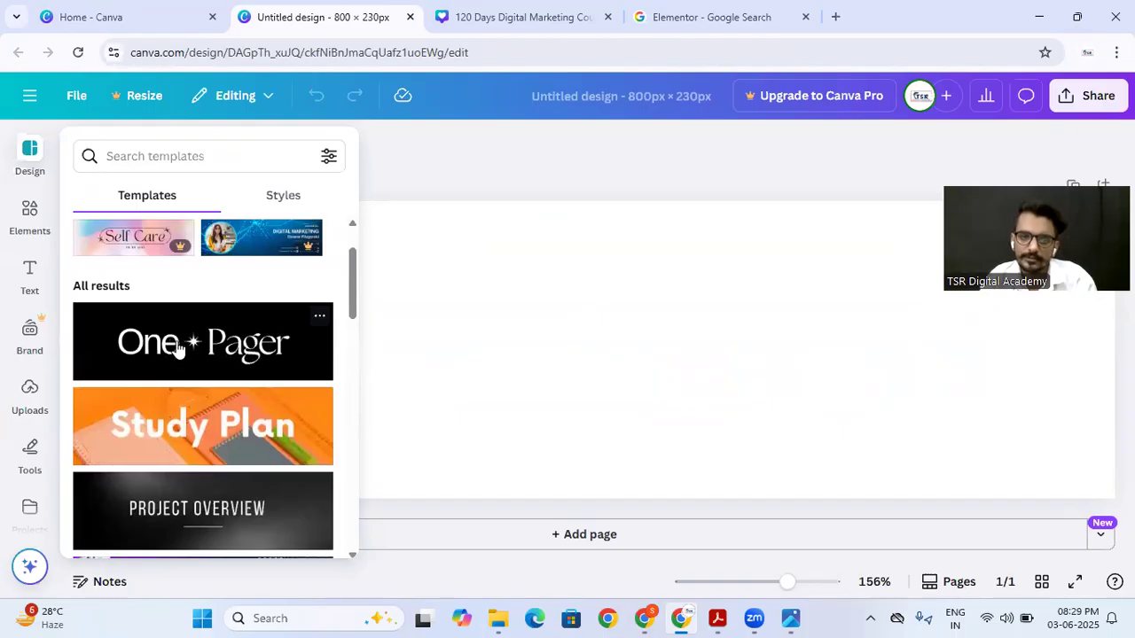
click(177, 348)
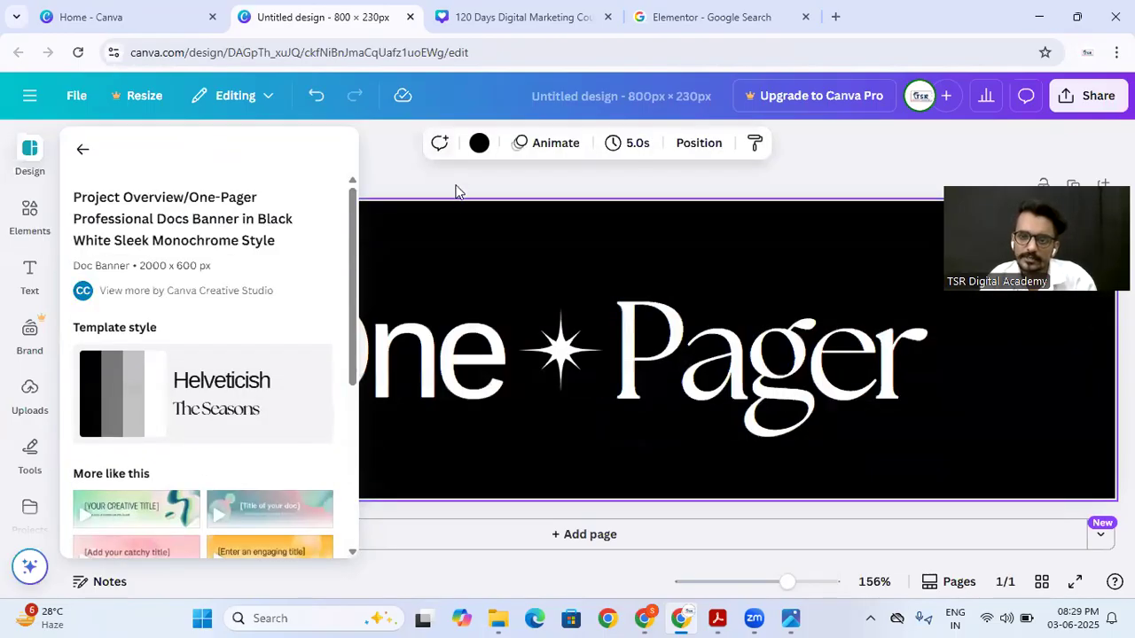
click(456, 192)
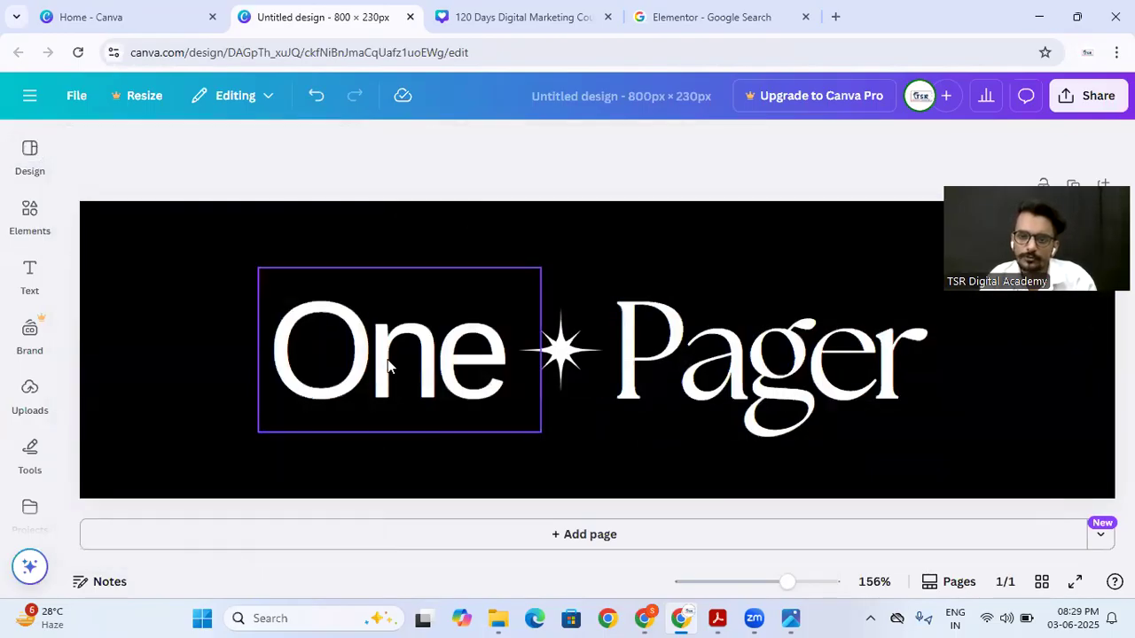
Step: Replace the word "One" with "Free Digital Marketing Course" and widen its text box across most of the banner
double_click(436, 377)
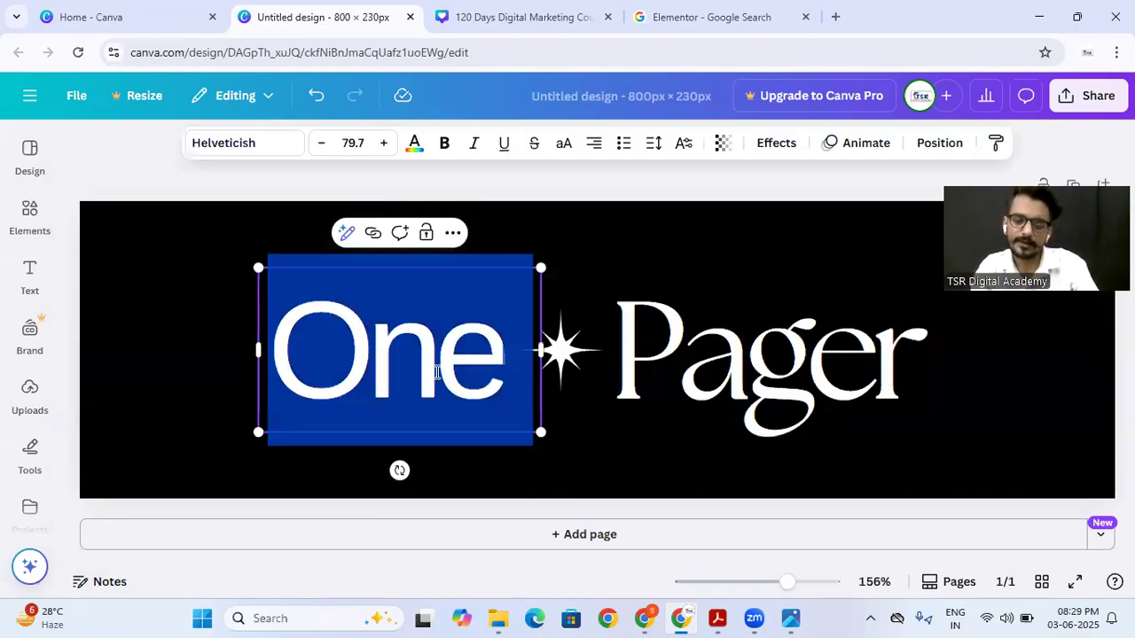
text(Free Fihi)
key(BackSpace)
key(BackSpace)
key(BackSpace)
key(BackSpace)
key(BackSpace)
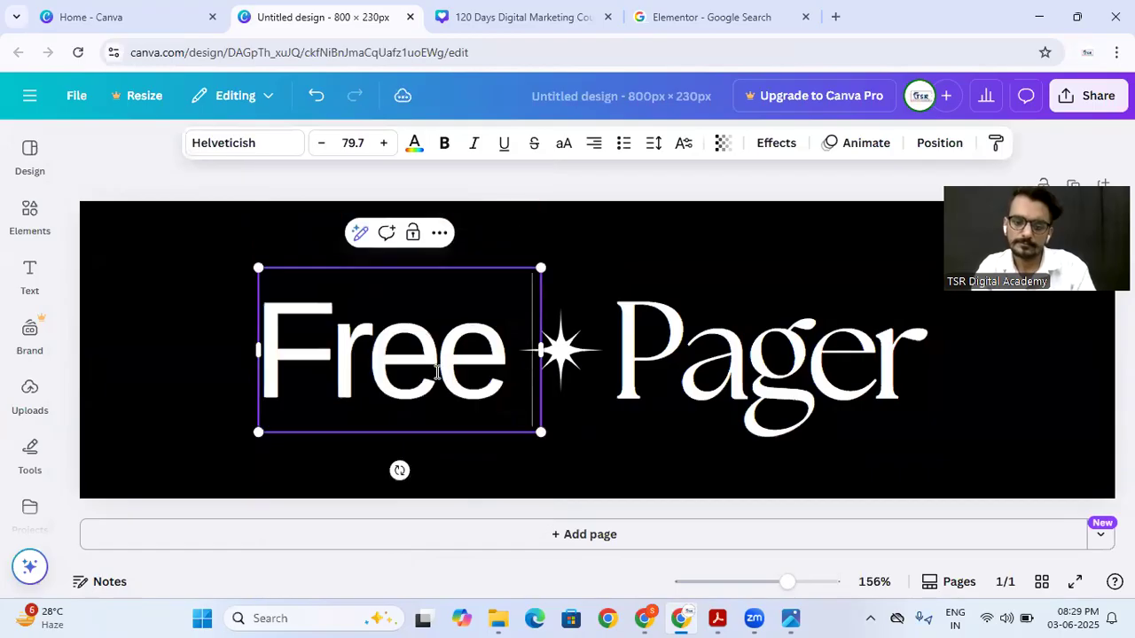
text(Digit)
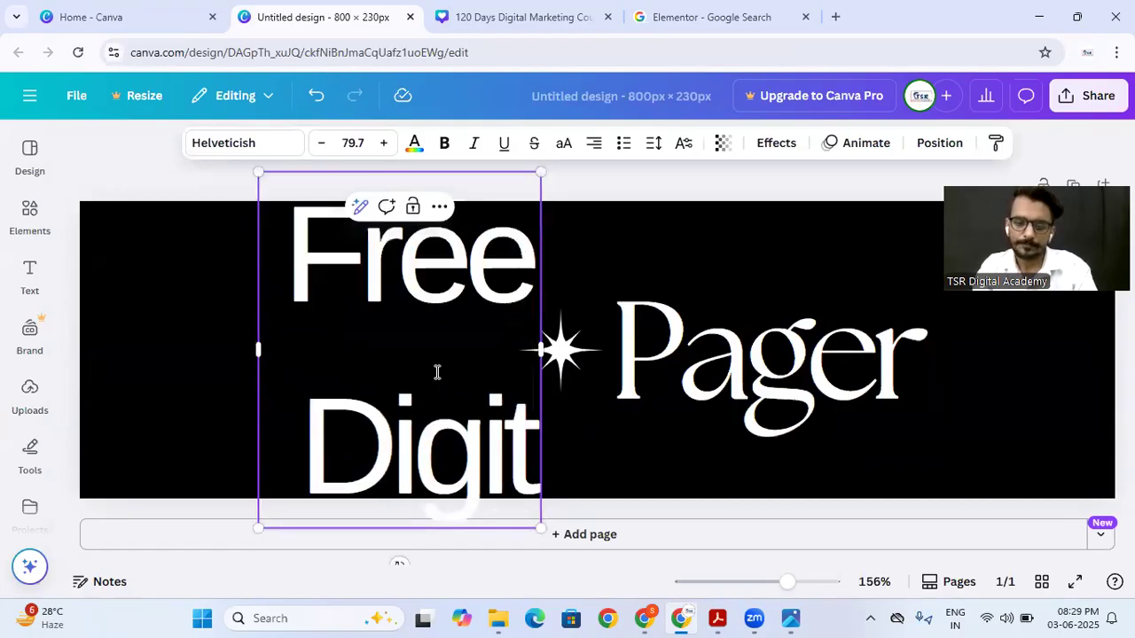
text(al Marketing Course)
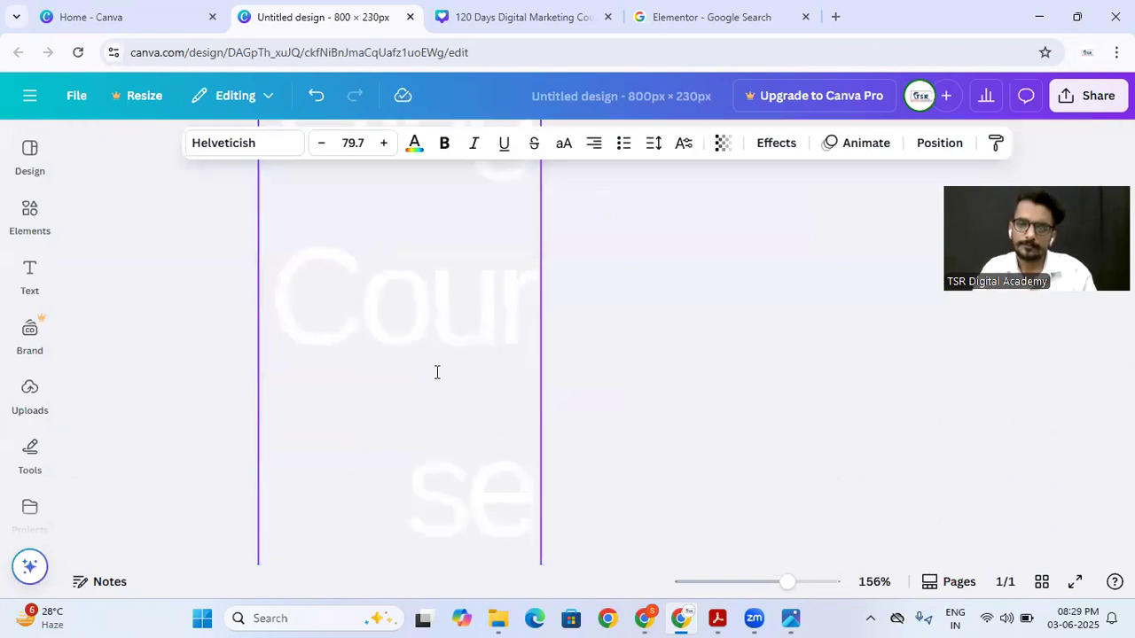
drag(541, 375, 833, 311)
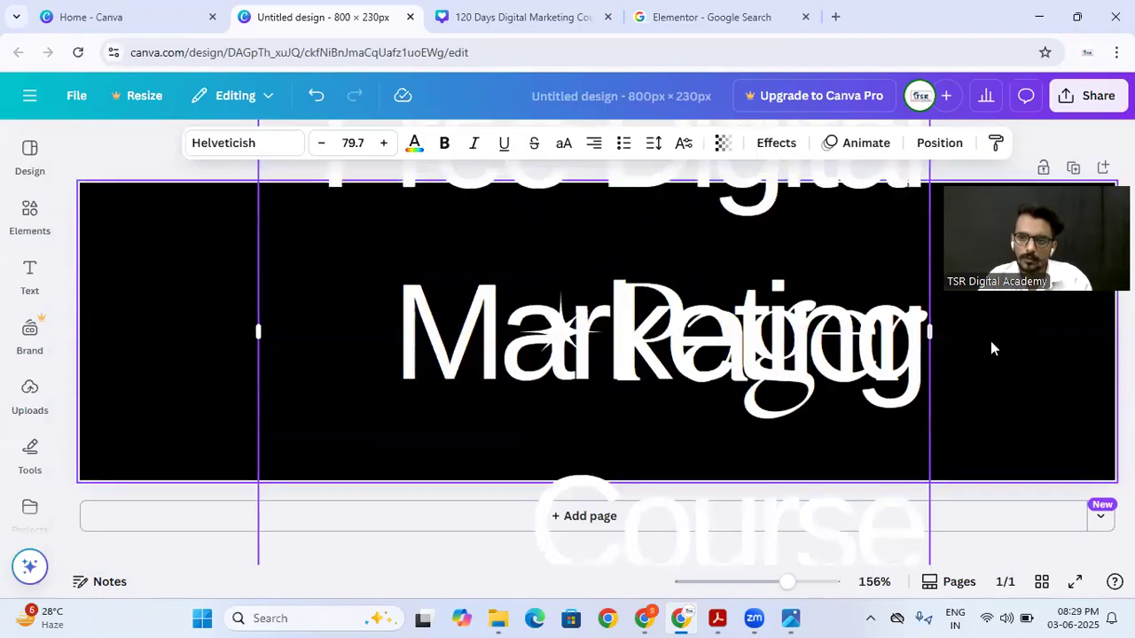
drag(930, 333, 1036, 342)
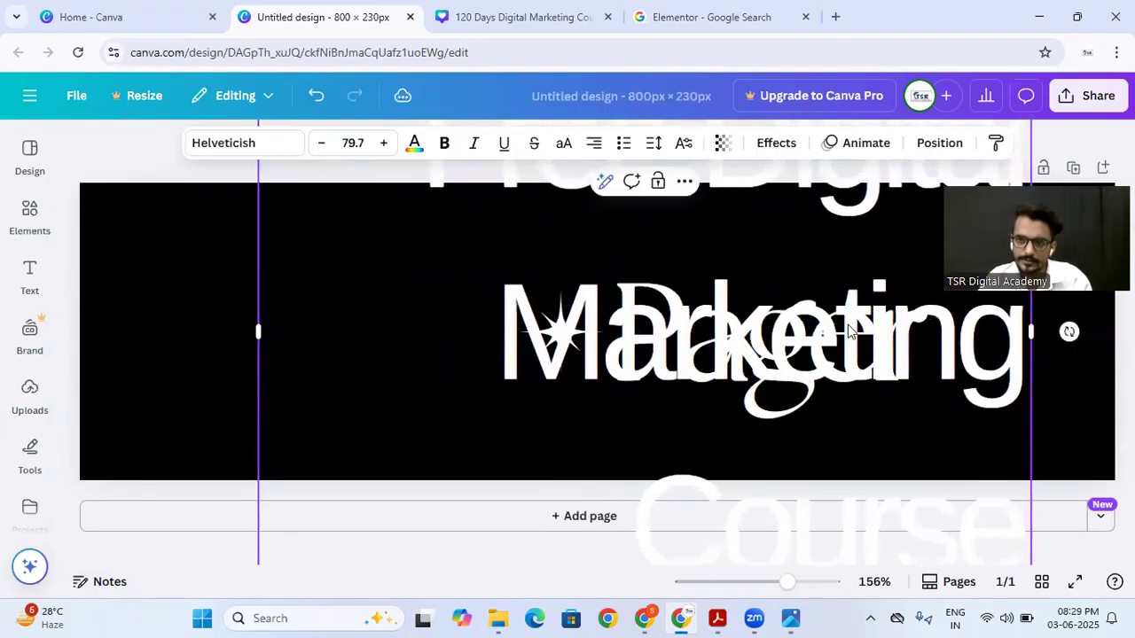
Step: Delete the star graphic and the word "Pager" from the banner
drag(791, 583, 758, 582)
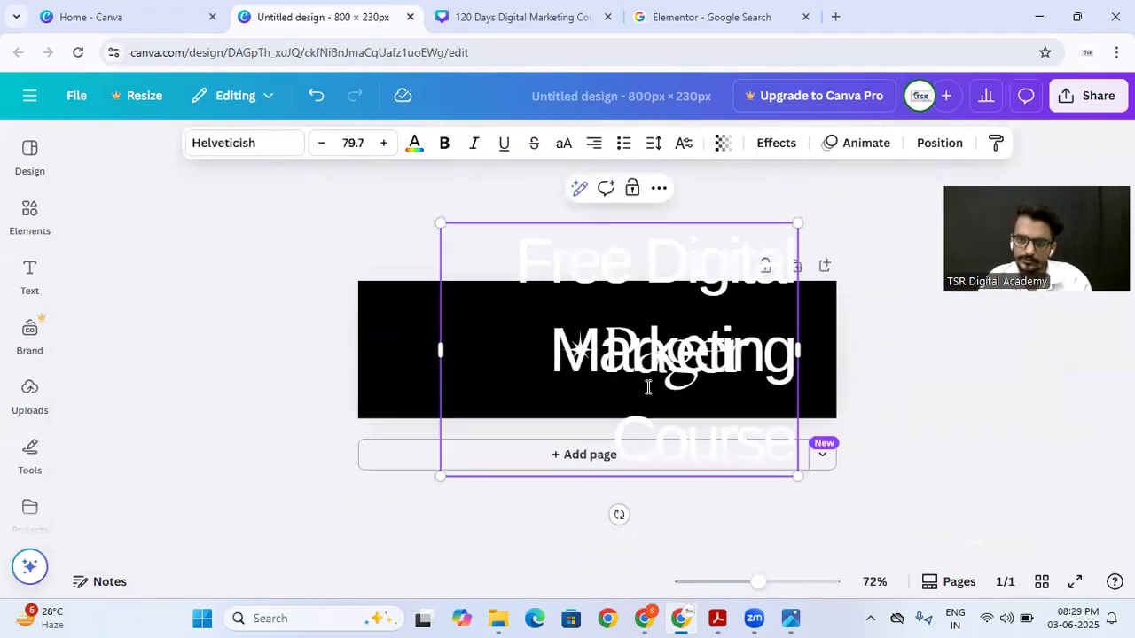
drag(581, 348, 448, 367)
key(Delete)
click(654, 350)
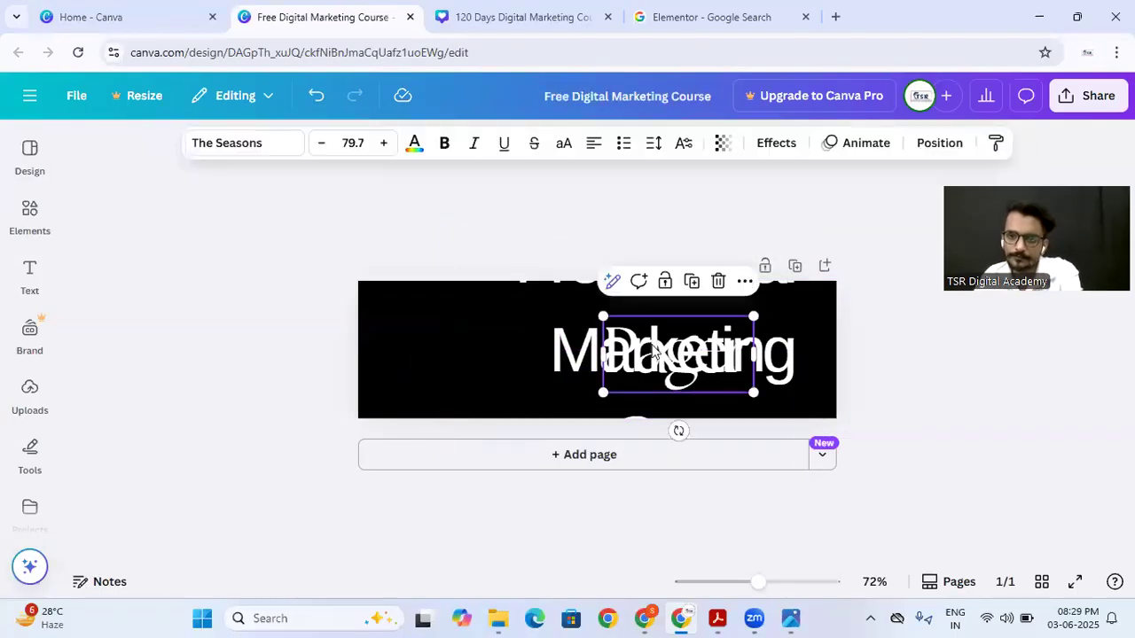
key(Delete)
Step: Shrink the "Free Digital Marketing Course" text to size 34.9 and stretch its box across the banner so it fits on one line
click(654, 350)
drag(796, 475, 598, 331)
drag(531, 292, 835, 362)
drag(827, 357, 827, 357)
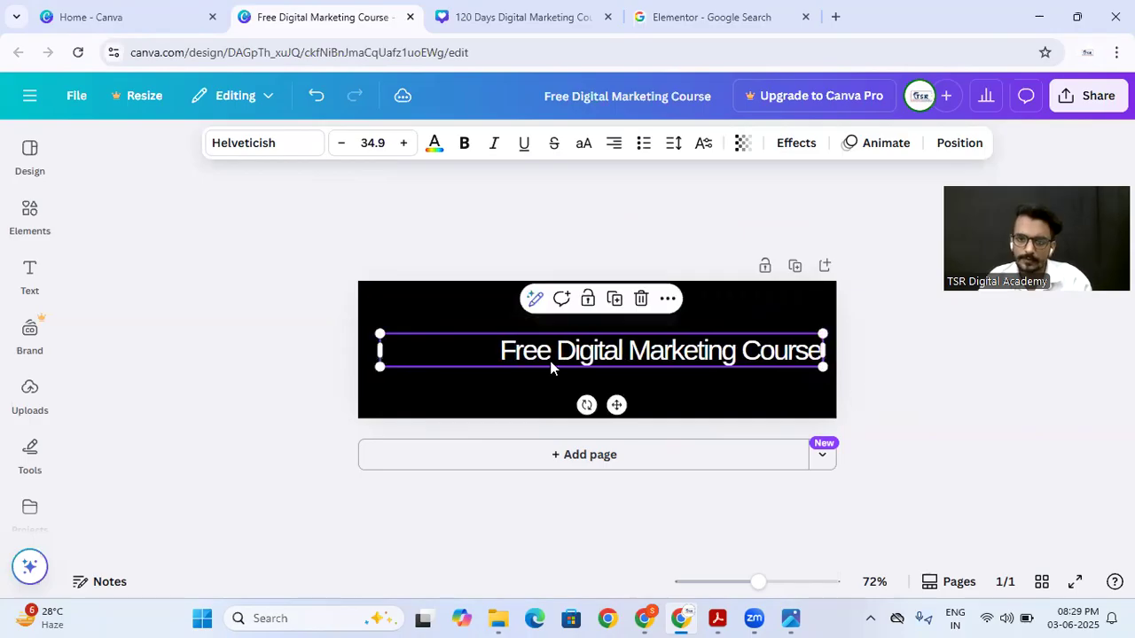
drag(377, 350, 369, 348)
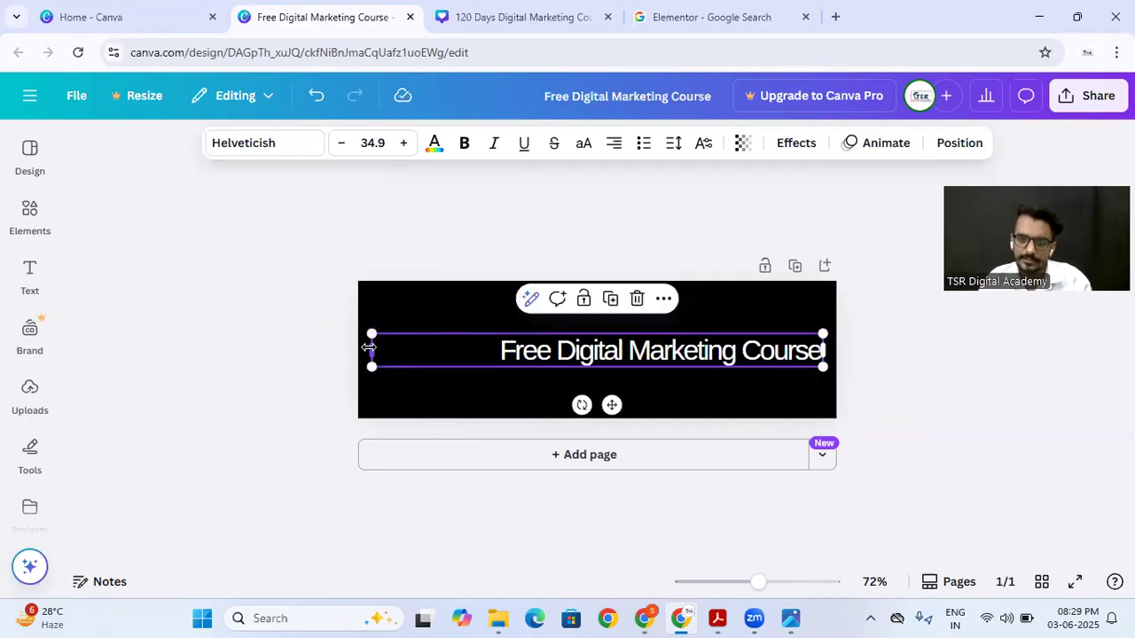
Step: Increase the banner heading's font size to 48.9 so it fills the width of its text box
click(400, 144)
click(401, 145)
click(401, 144)
click(401, 145)
click(401, 145)
click(401, 145)
click(400, 144)
click(401, 145)
click(401, 144)
click(400, 144)
click(401, 144)
click(400, 144)
click(401, 145)
click(401, 144)
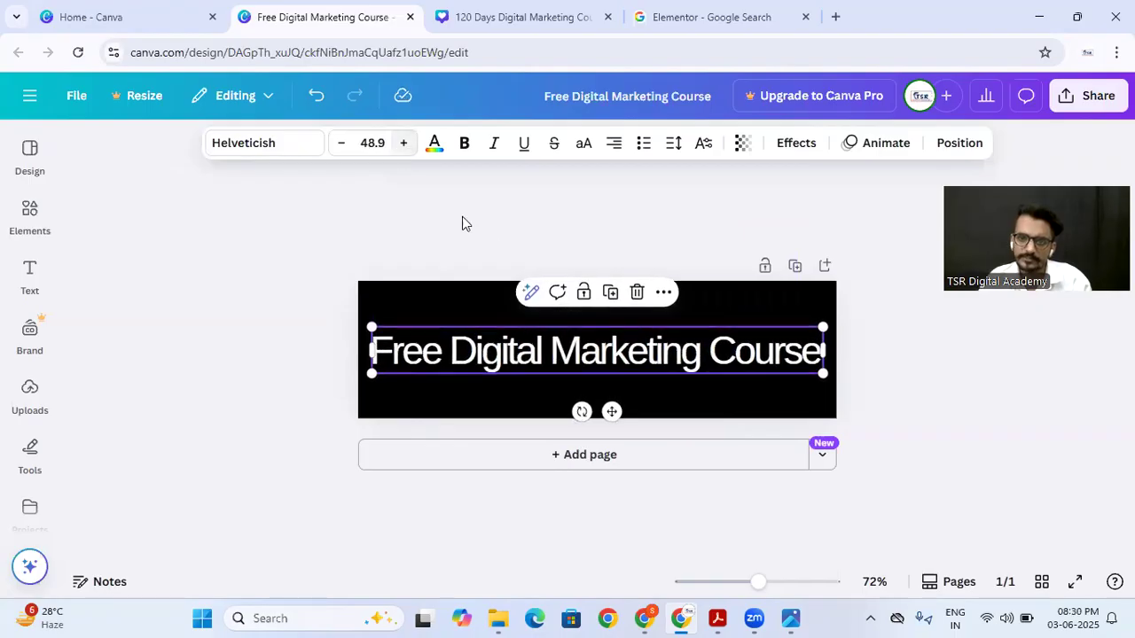
click(490, 236)
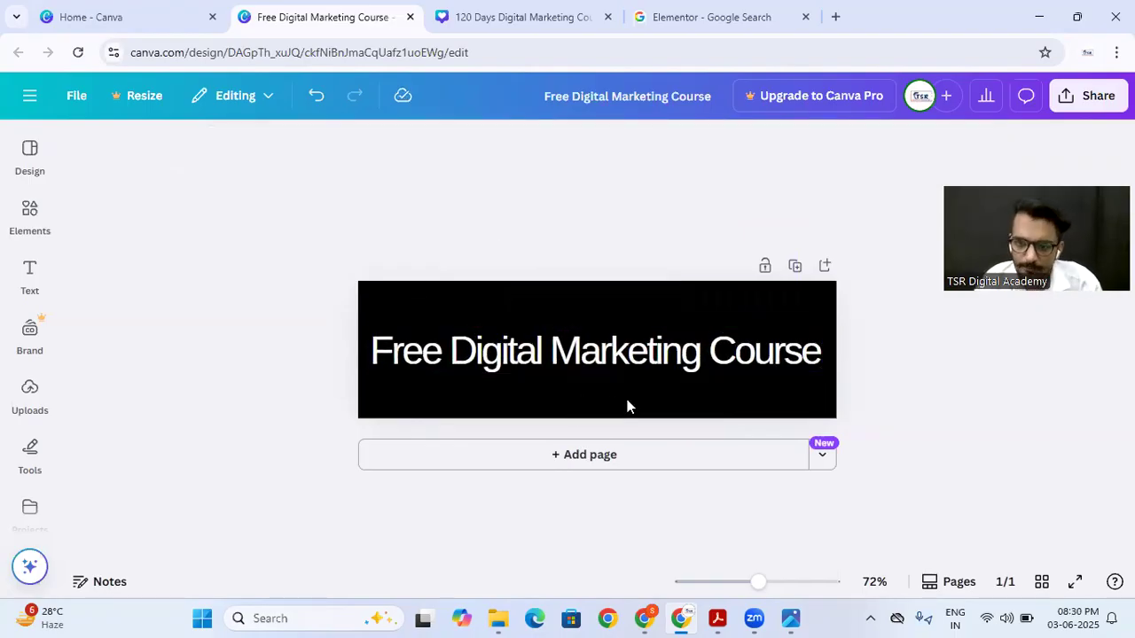
Step: Return to the Canva home page and upload the image "Free Digital Marketing Course 100% Free" from the Downloads folder
mouse_move(756, 583)
mouse_down()
mouse_move(740, 585)
mouse_move(760, 586)
mouse_up()
click(167, 19)
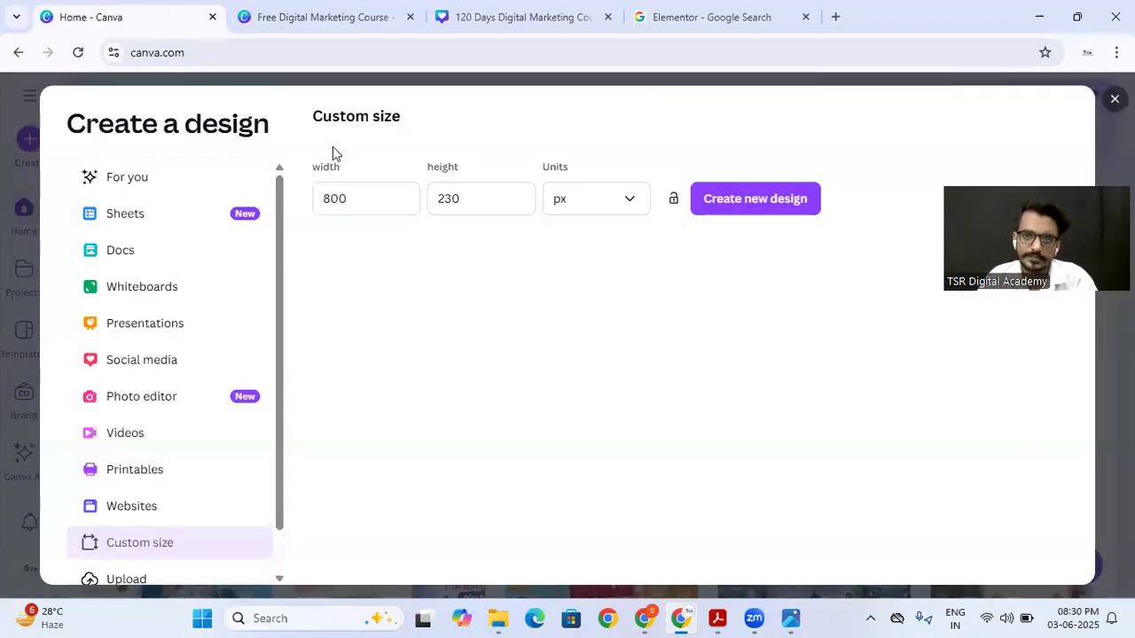
key(Escape)
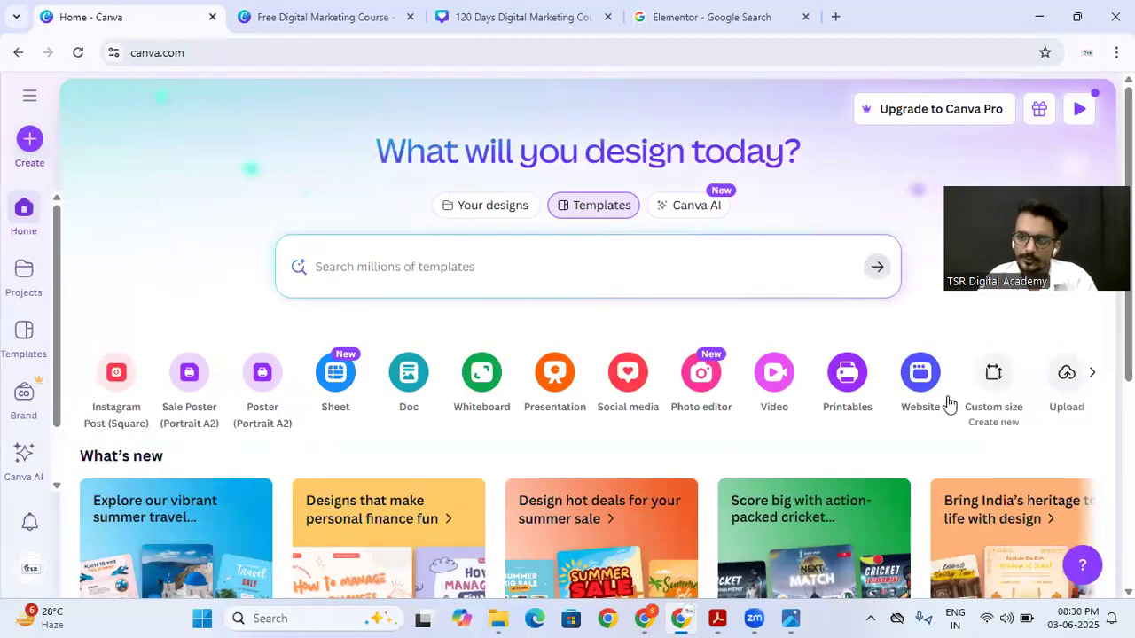
click(1058, 383)
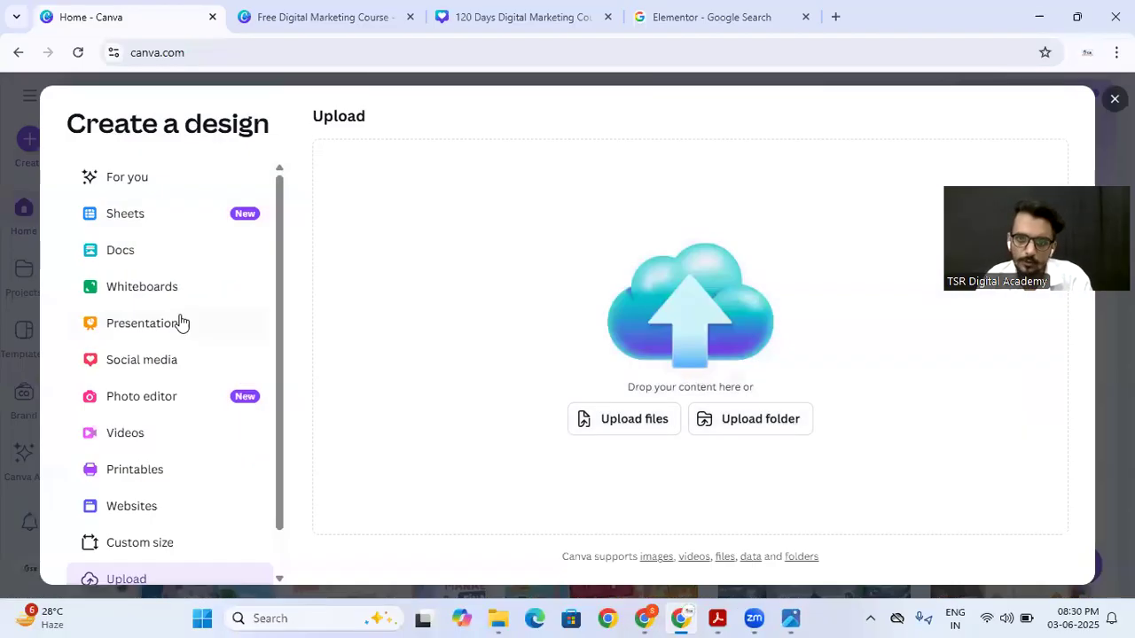
click(632, 424)
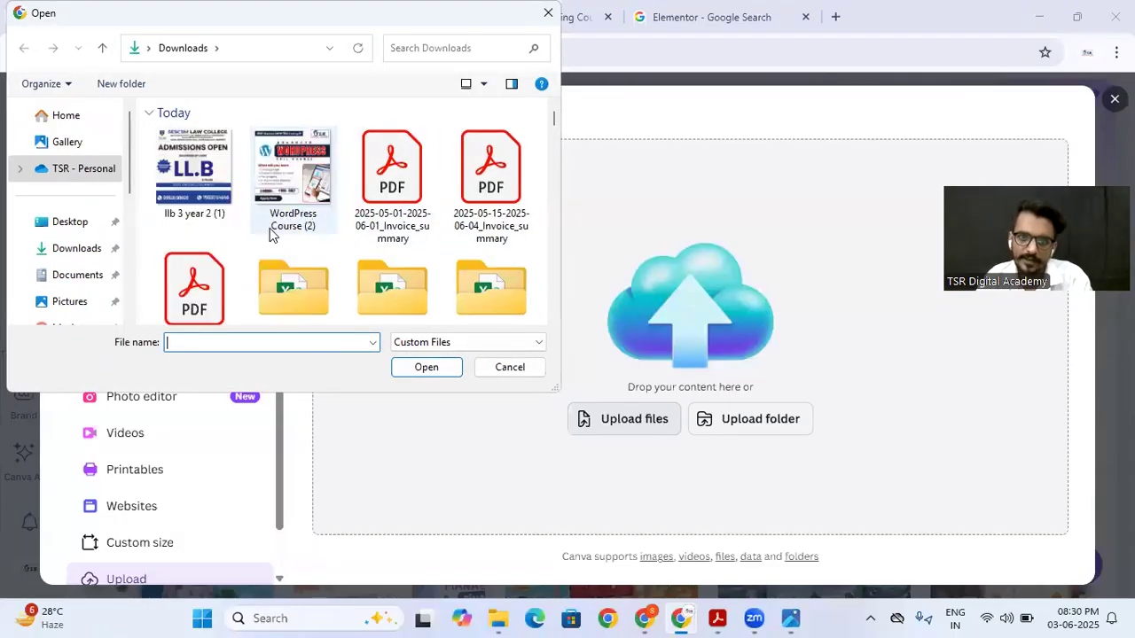
scroll(269, 228, down, 3)
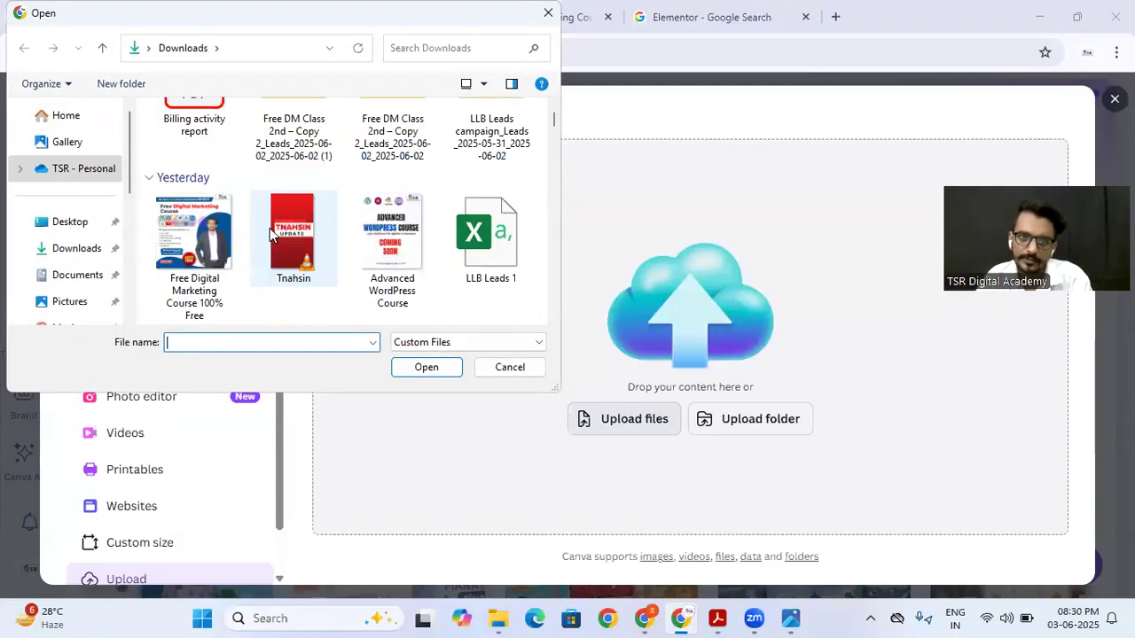
double_click(174, 240)
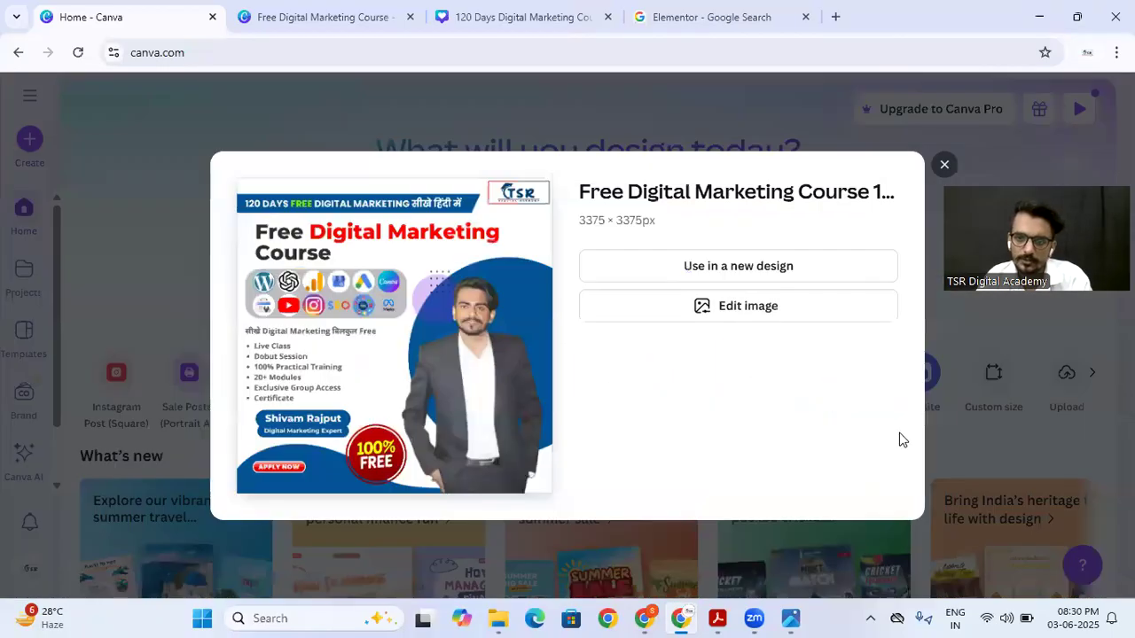
Step: Look at the format choices and the custom size settings for using the uploaded poster in a new design
click(674, 271)
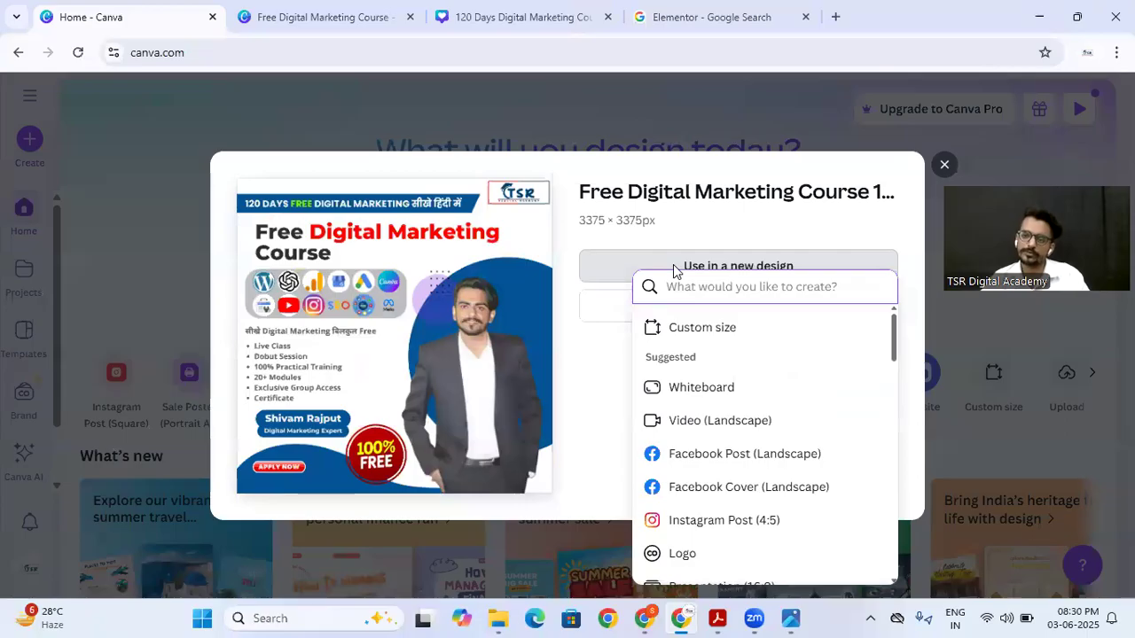
click(716, 327)
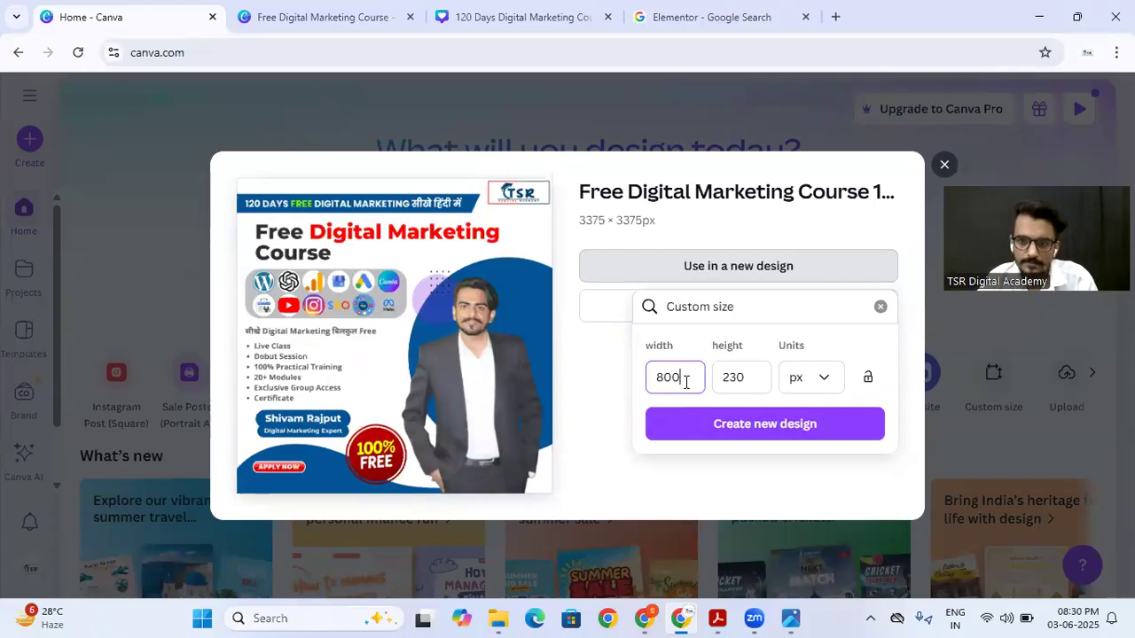
click(880, 305)
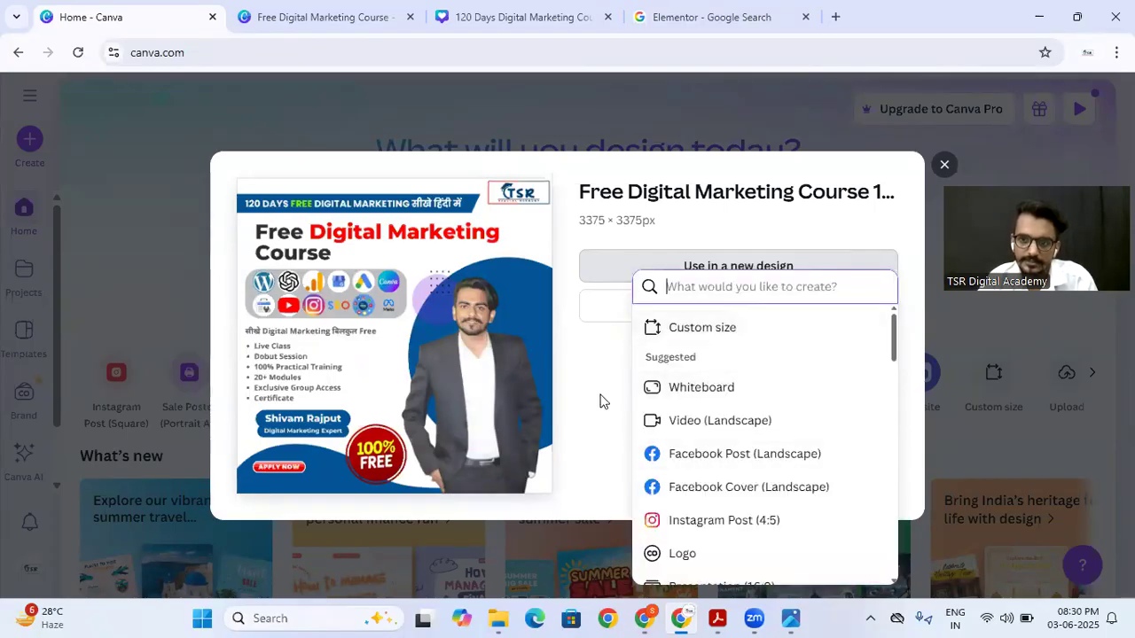
click(700, 327)
click(882, 306)
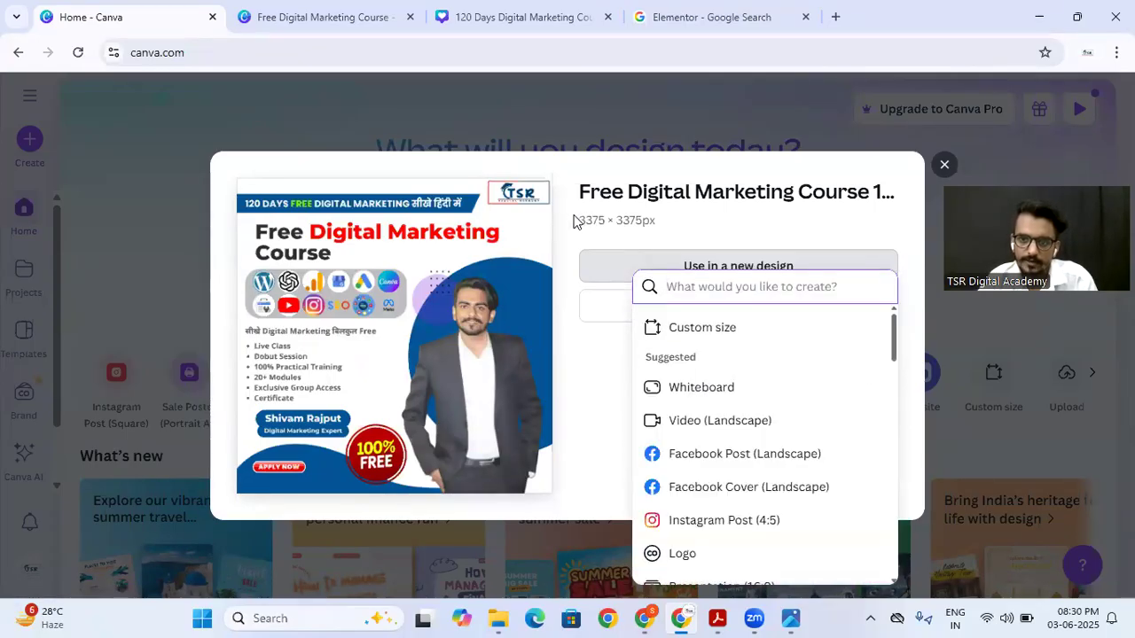
Step: Create a new custom-size design of 1080 × 1080 px from the uploaded poster image
click(679, 323)
text(800)
double_click(671, 370)
text(1080)
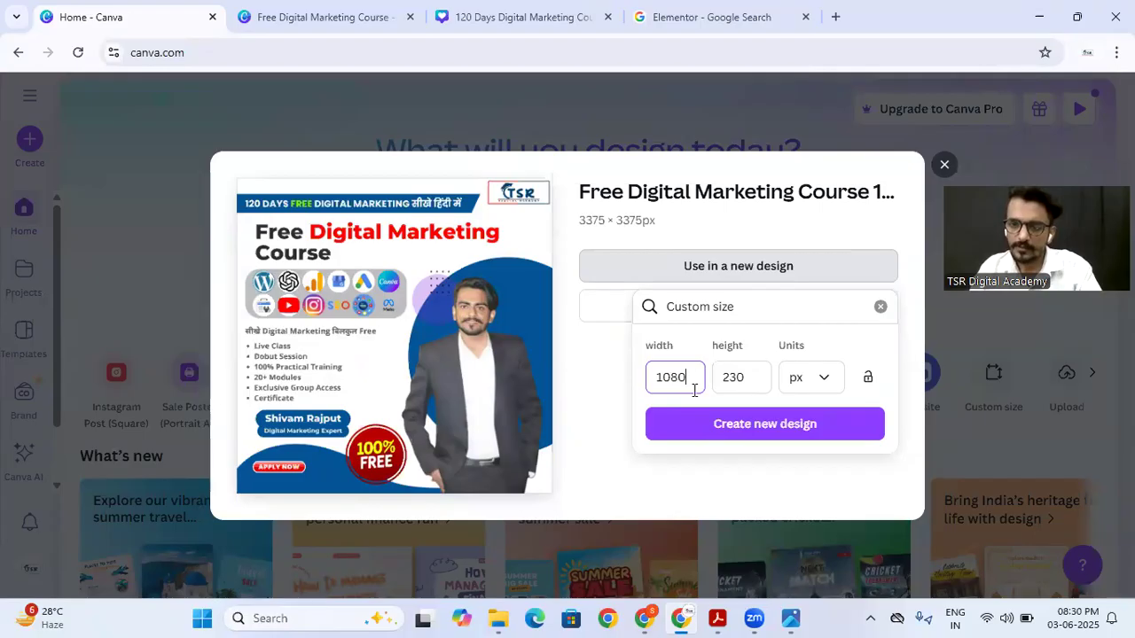
click(725, 379)
double_click(725, 380)
text(1)
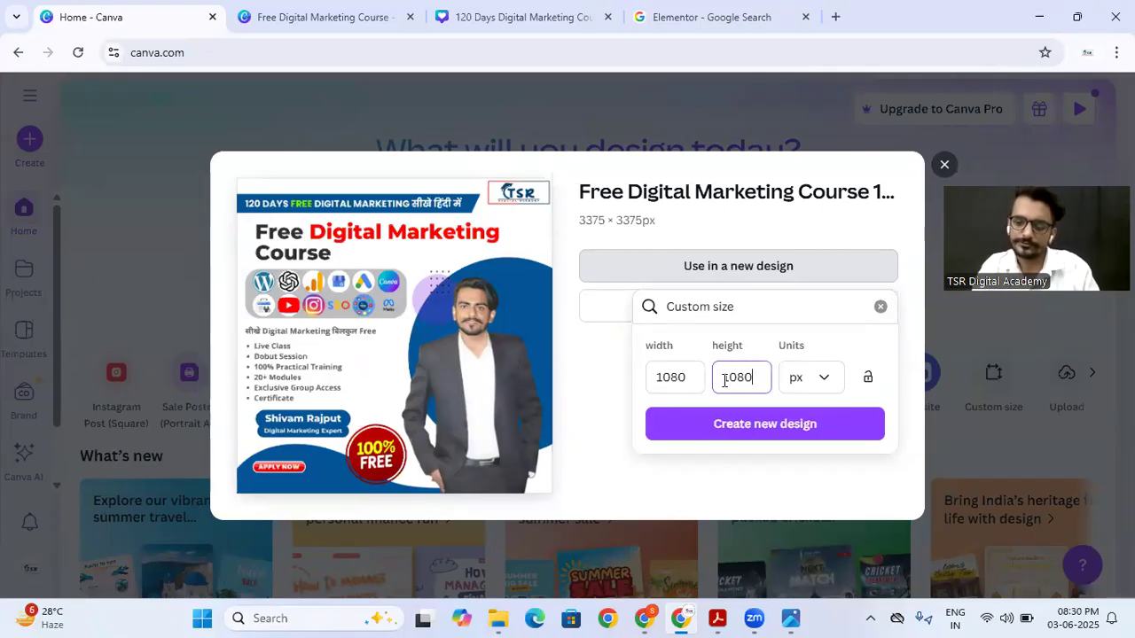
text(080)
click(759, 436)
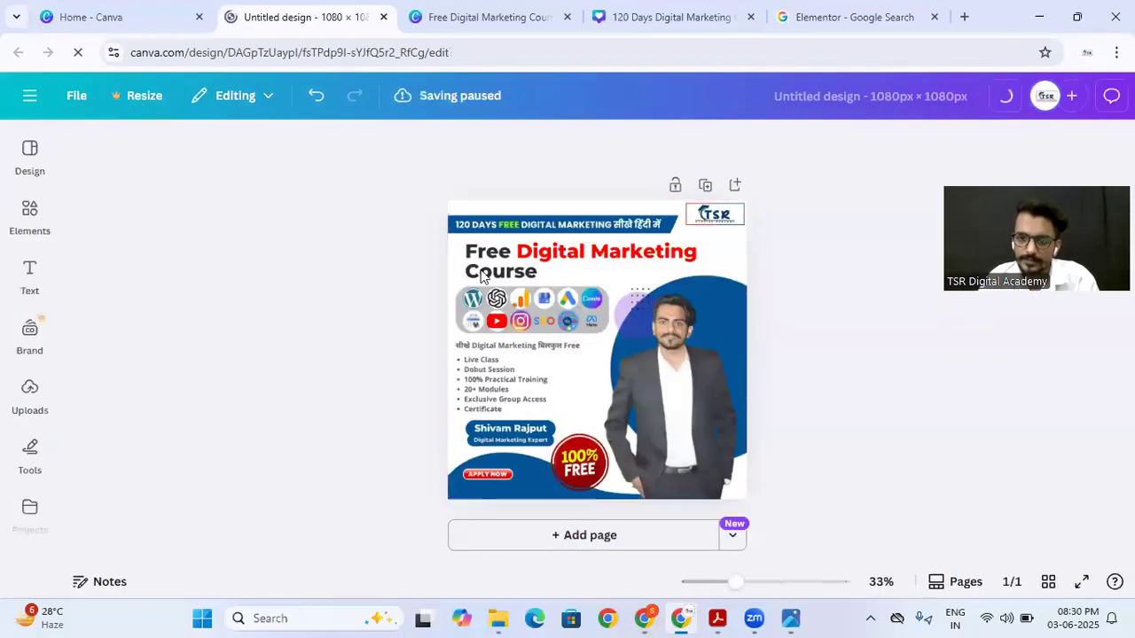
click(583, 398)
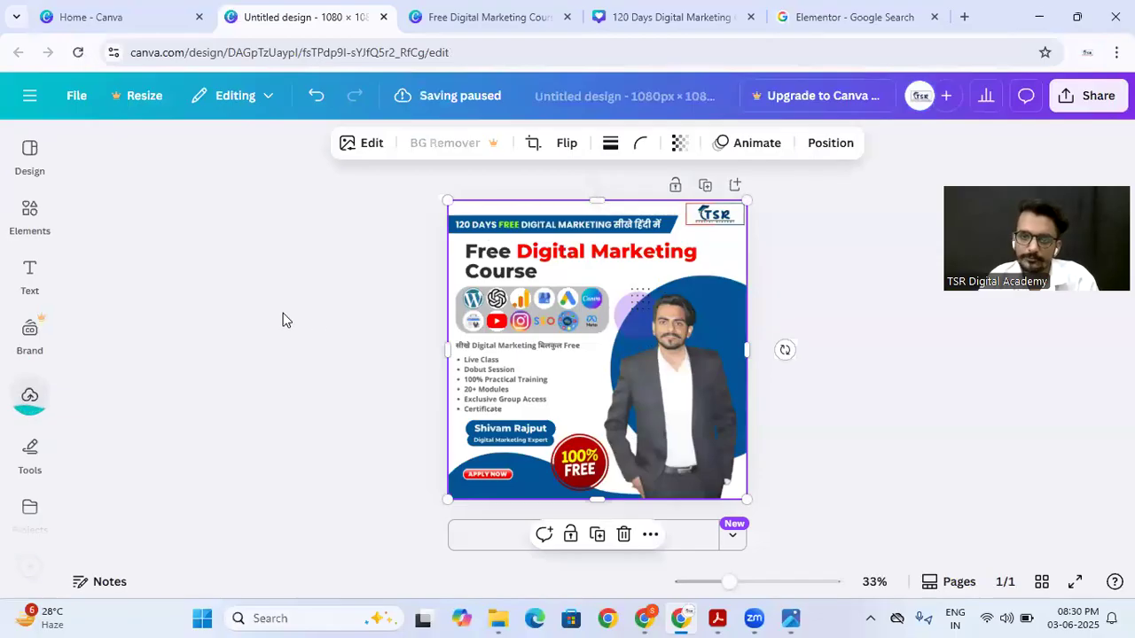
click(29, 400)
click(549, 232)
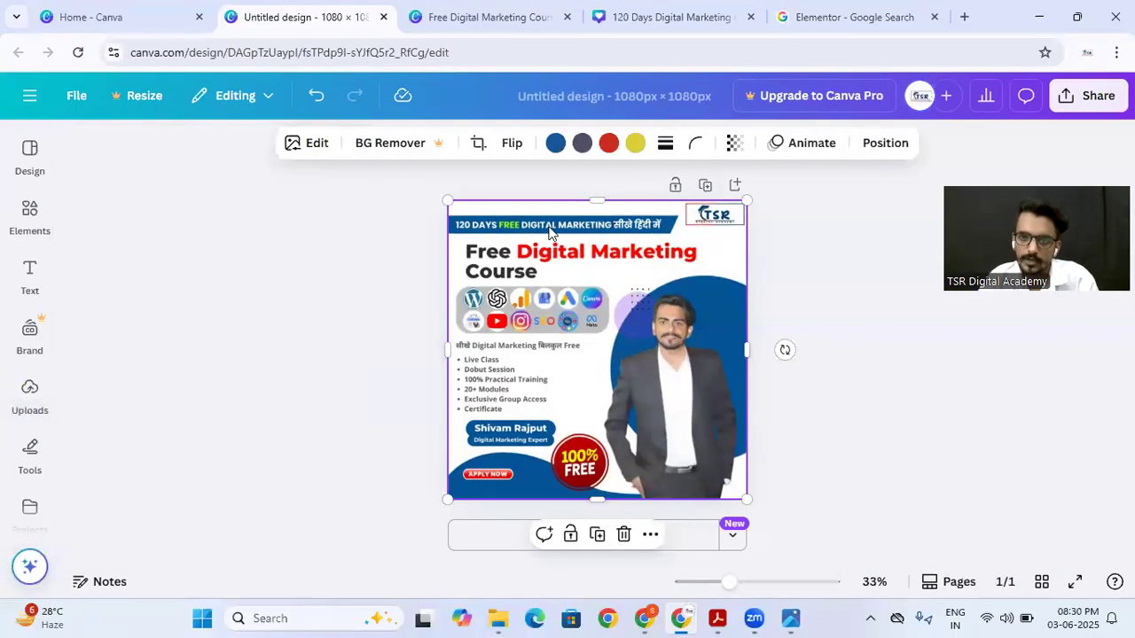
click(255, 310)
click(585, 262)
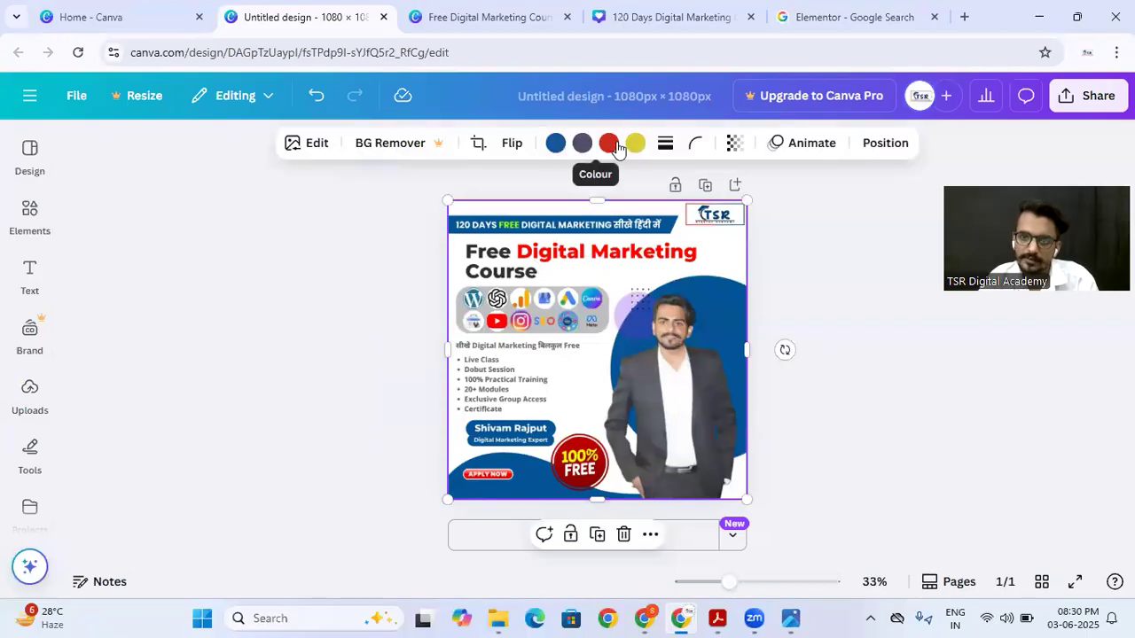
click(350, 296)
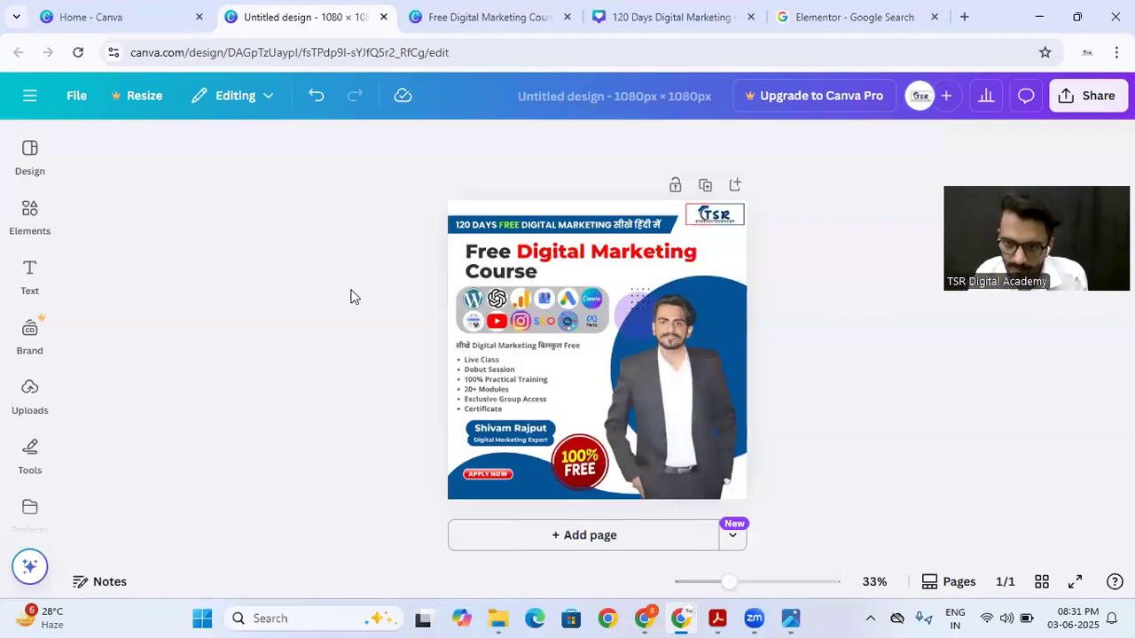
Step: Examine the Magic Studio tools, filters and effects available for editing the poster image
click(525, 214)
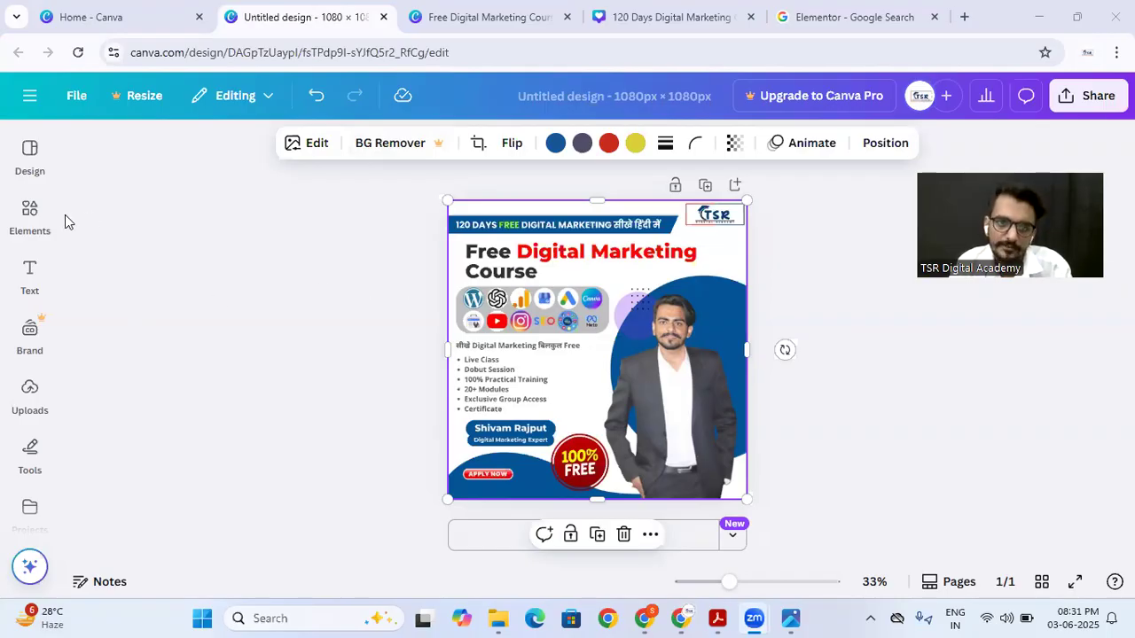
click(308, 149)
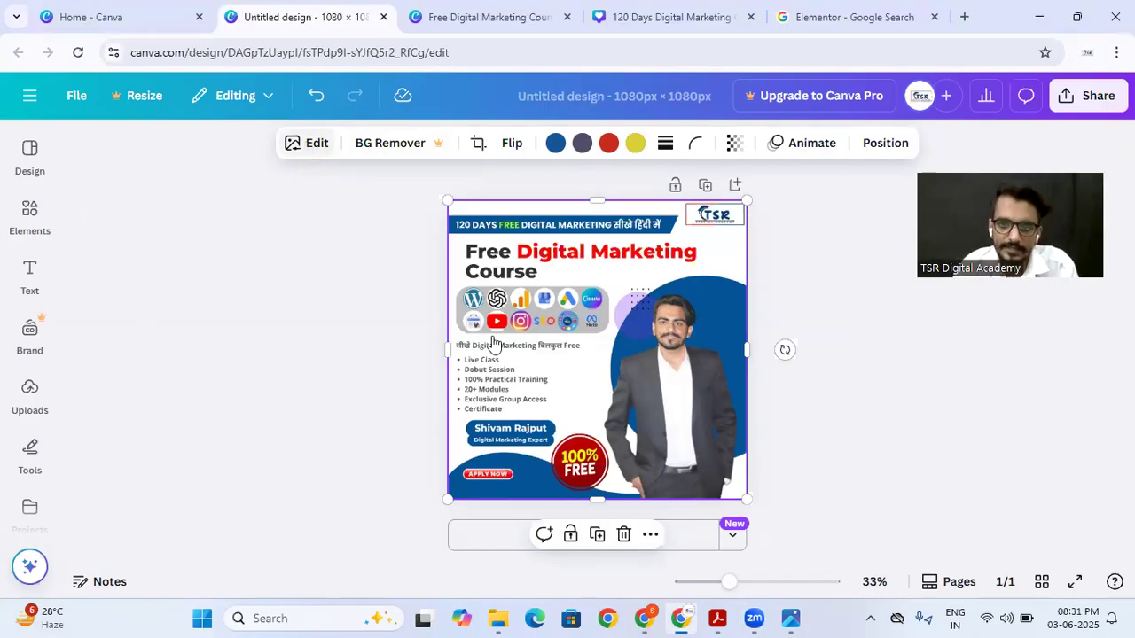
click(307, 146)
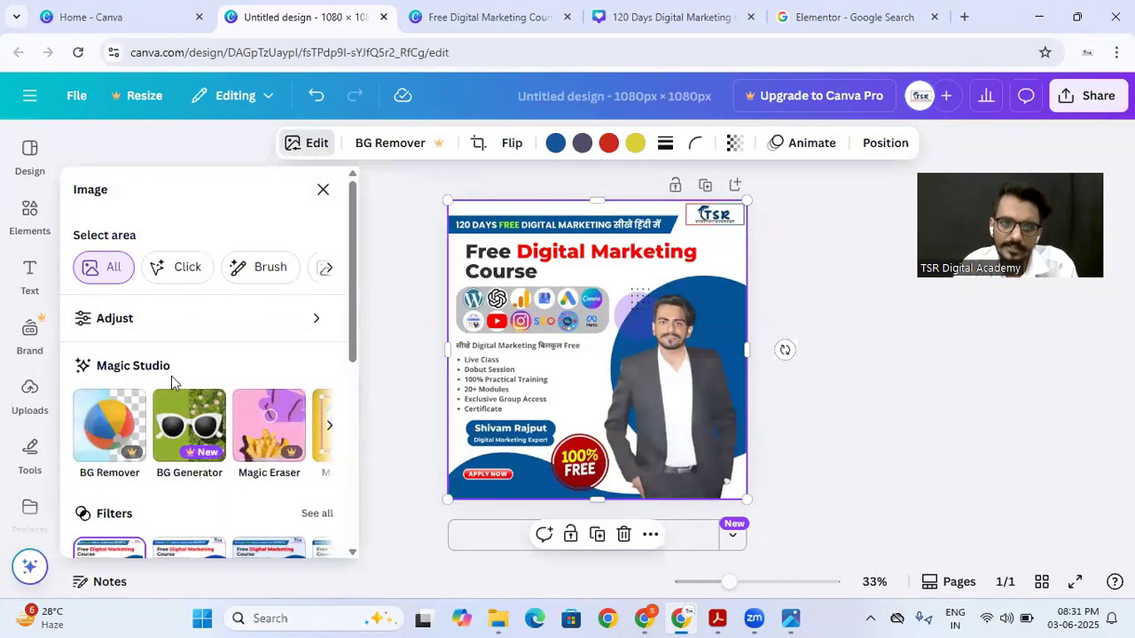
click(326, 429)
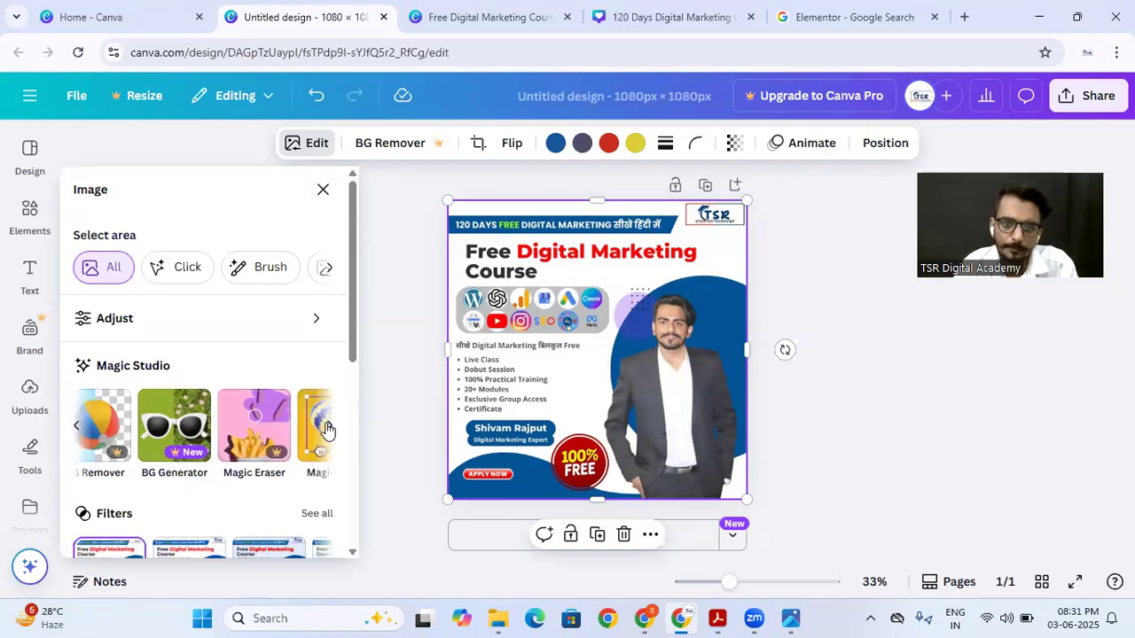
click(326, 429)
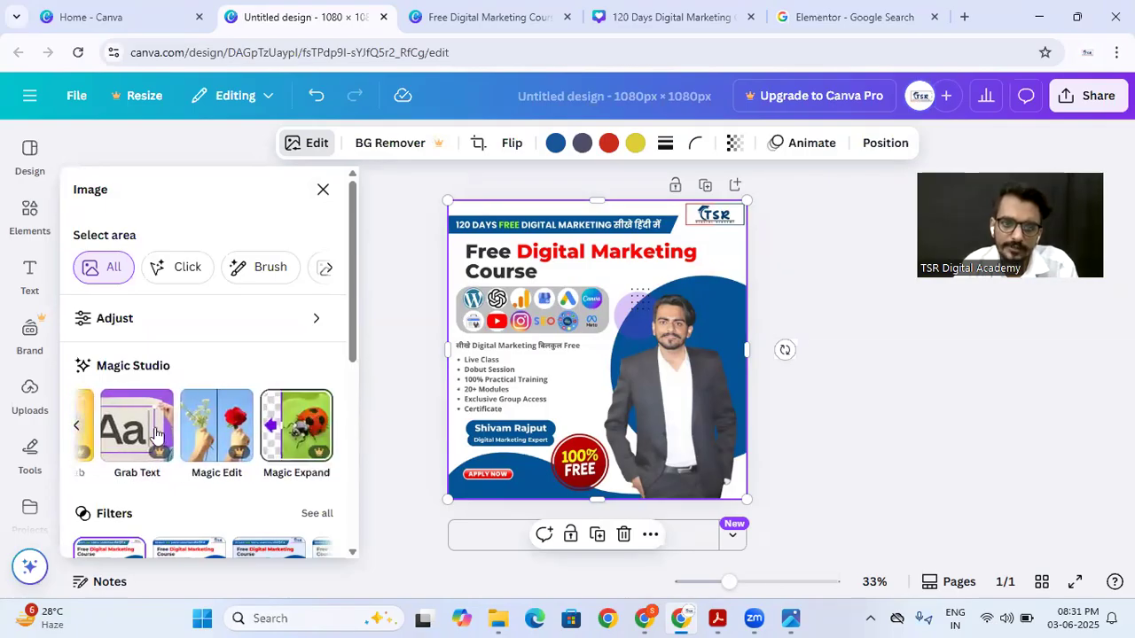
click(78, 432)
click(78, 432)
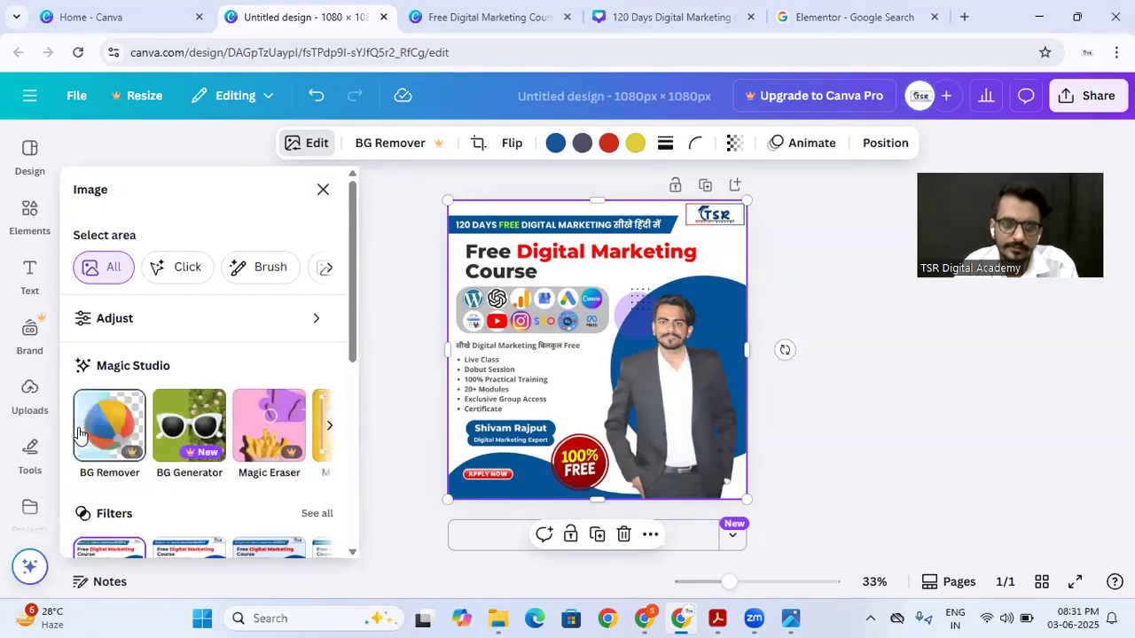
scroll(203, 333, down, 2)
scroll(203, 328, down, 2)
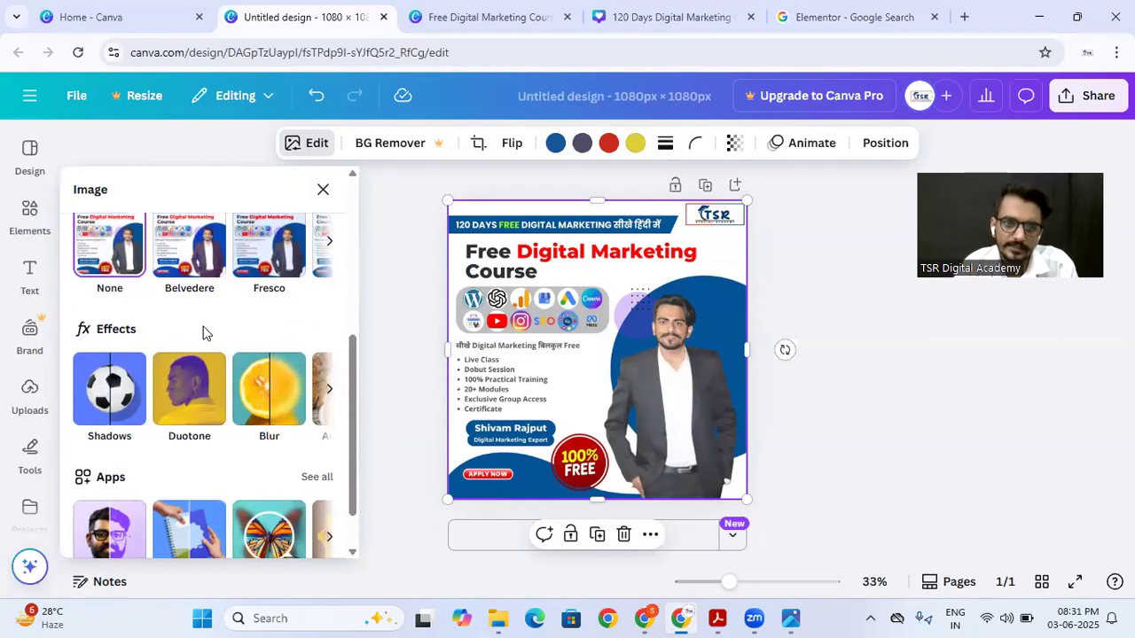
scroll(205, 323, up, 1)
Step: Apply the Fresco filter to the poster image and give it a Curved shadow
click(204, 324)
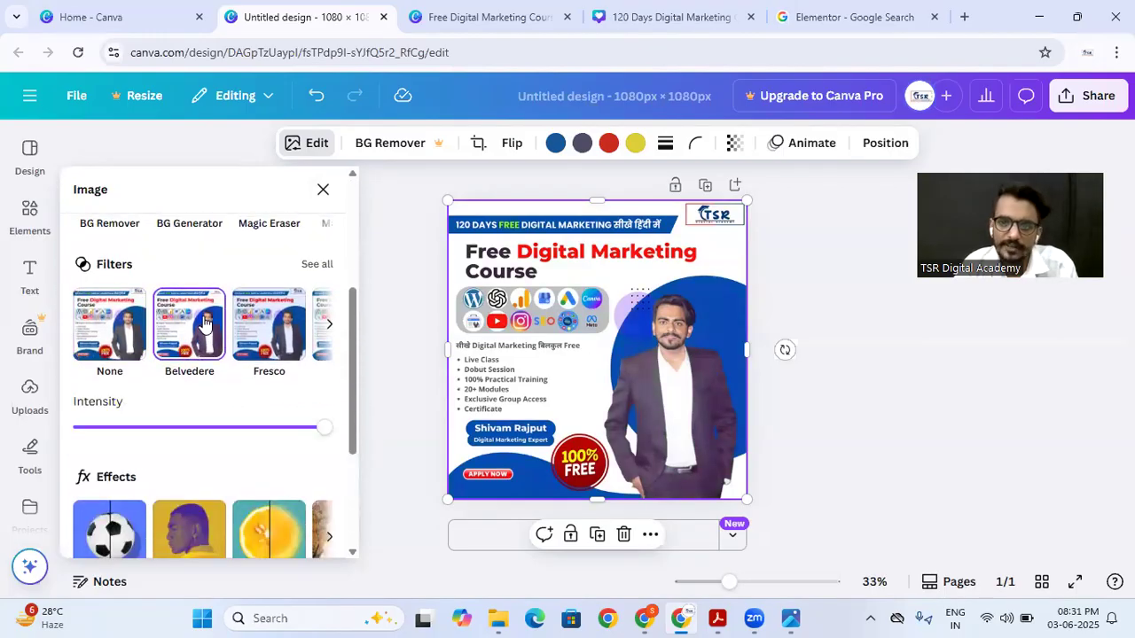
click(265, 326)
scroll(263, 328, down, 1)
click(115, 388)
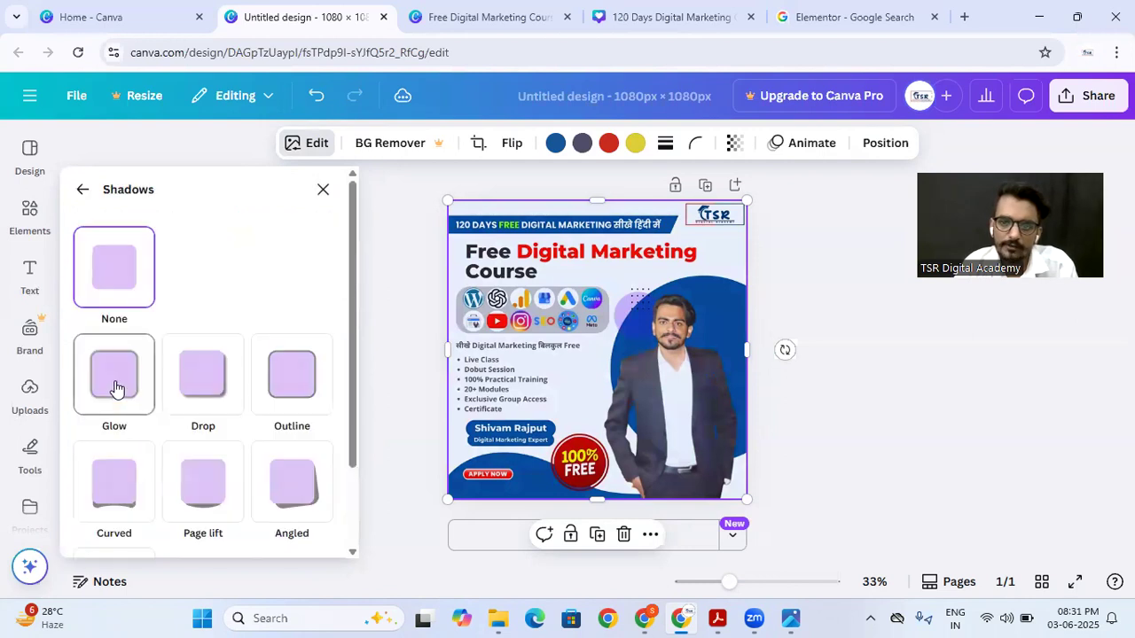
click(222, 387)
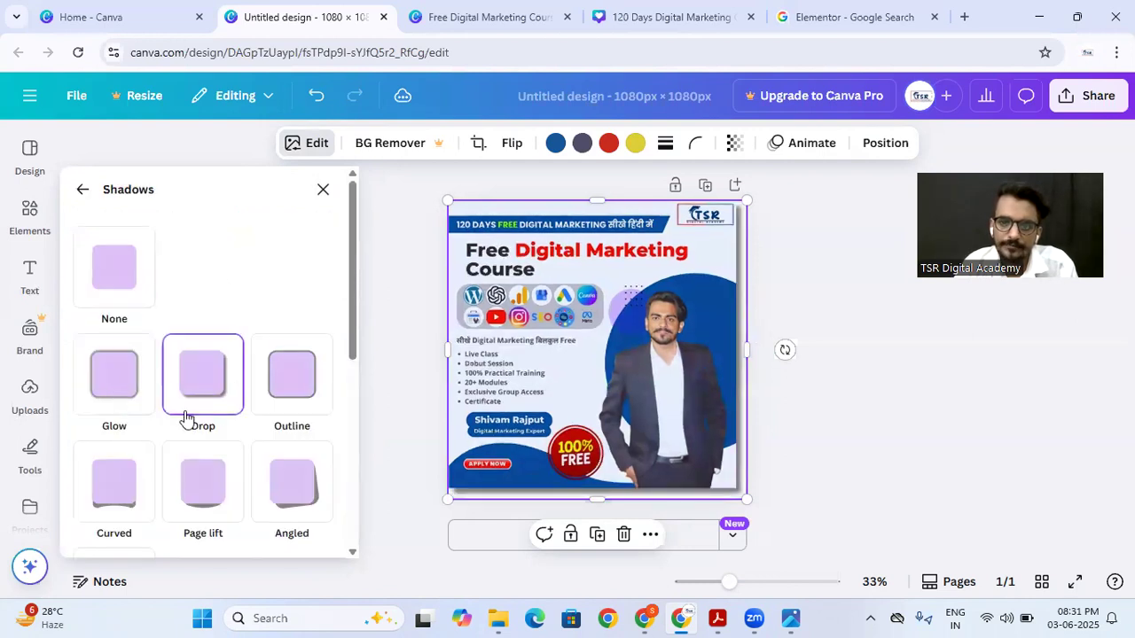
click(110, 481)
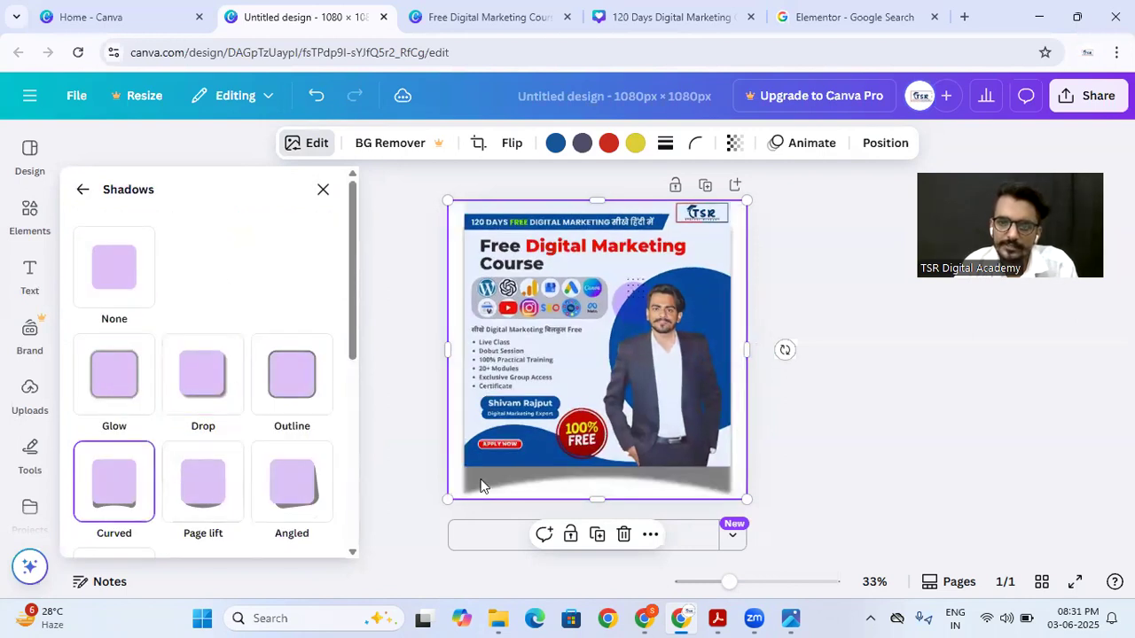
Step: Set the curved shadow's distance to 56 and close the image editing options
scroll(204, 329, down, 3)
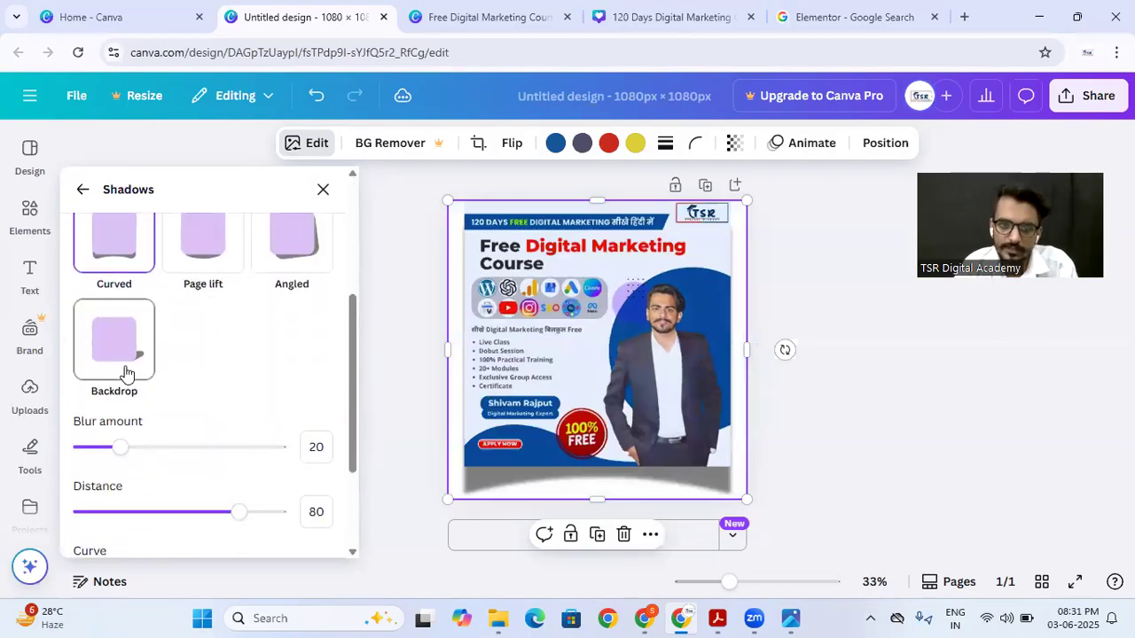
drag(237, 512, 192, 512)
scroll(249, 322, down, 3)
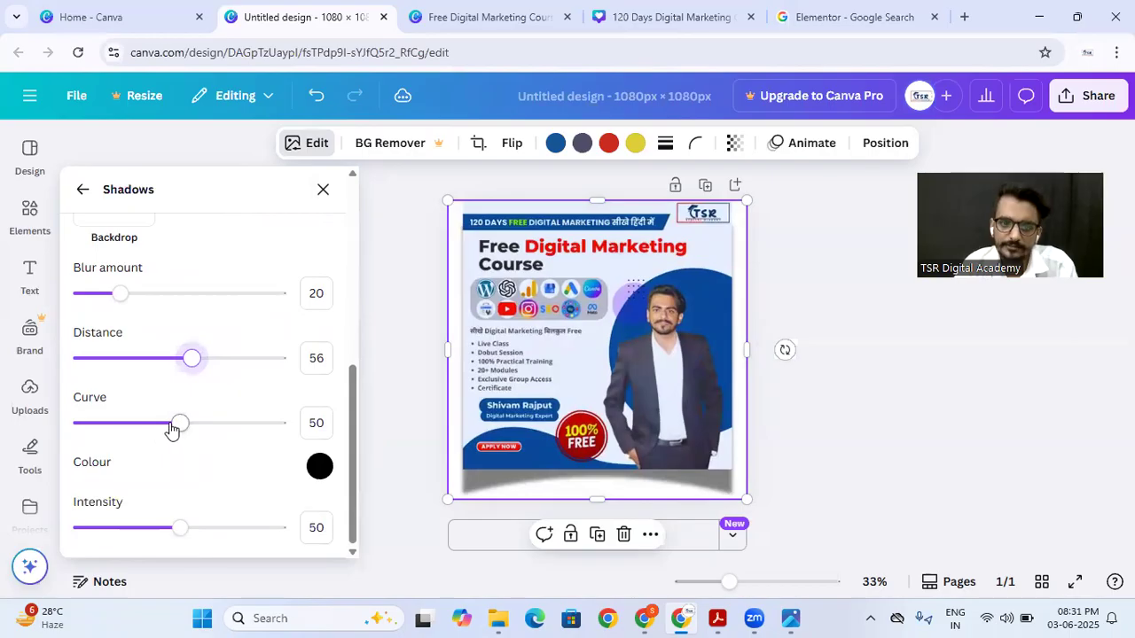
scroll(242, 345, up, 5)
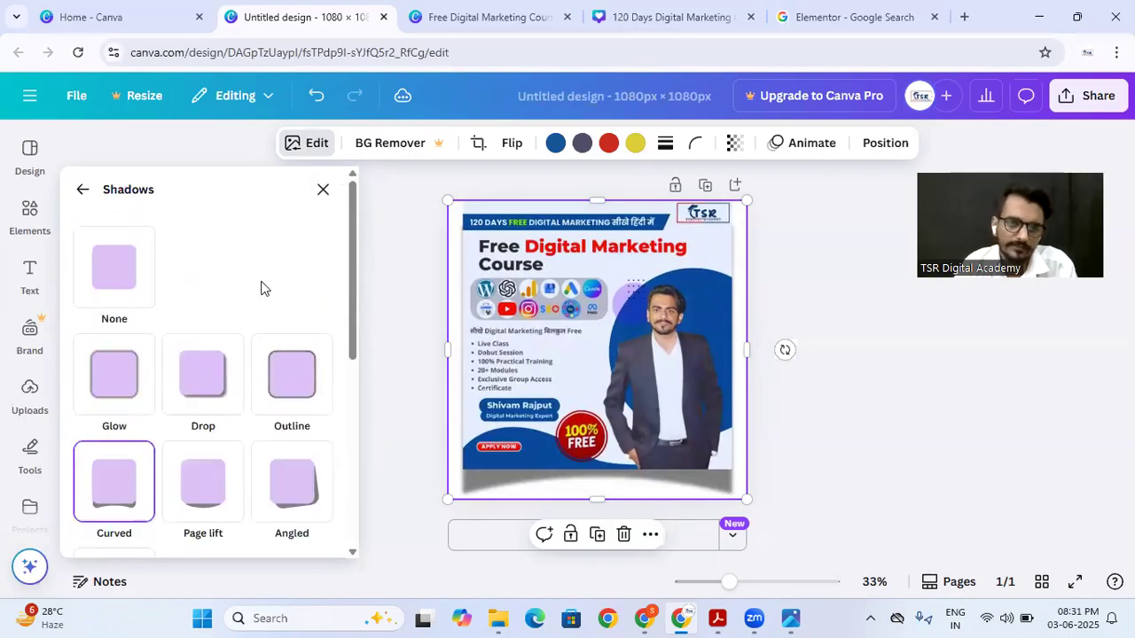
click(82, 190)
scroll(179, 313, up, 5)
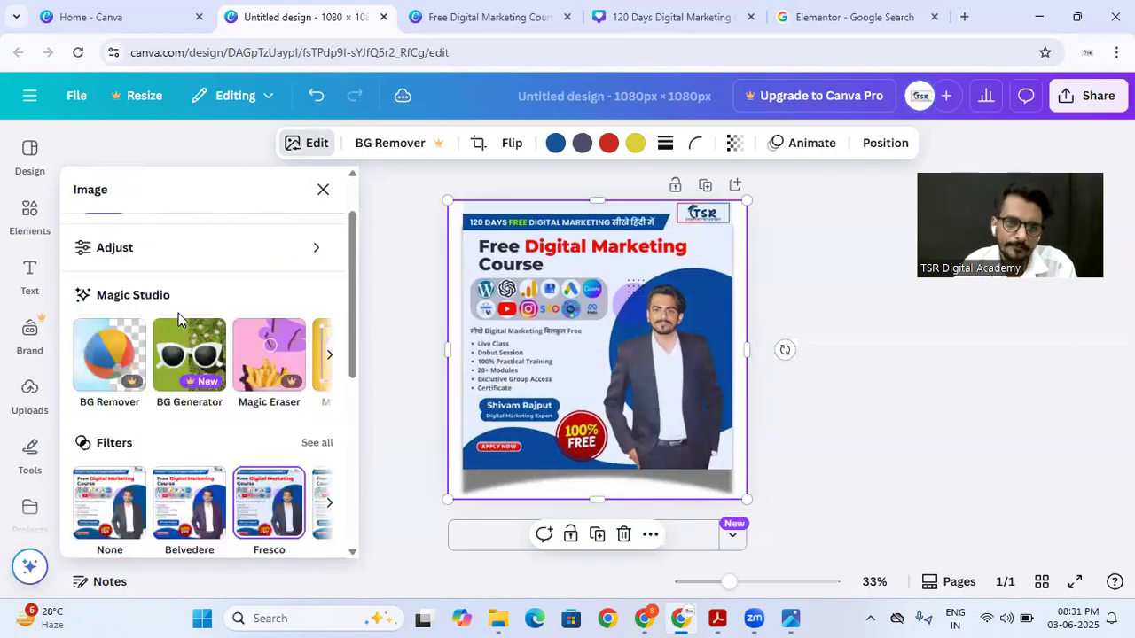
click(409, 258)
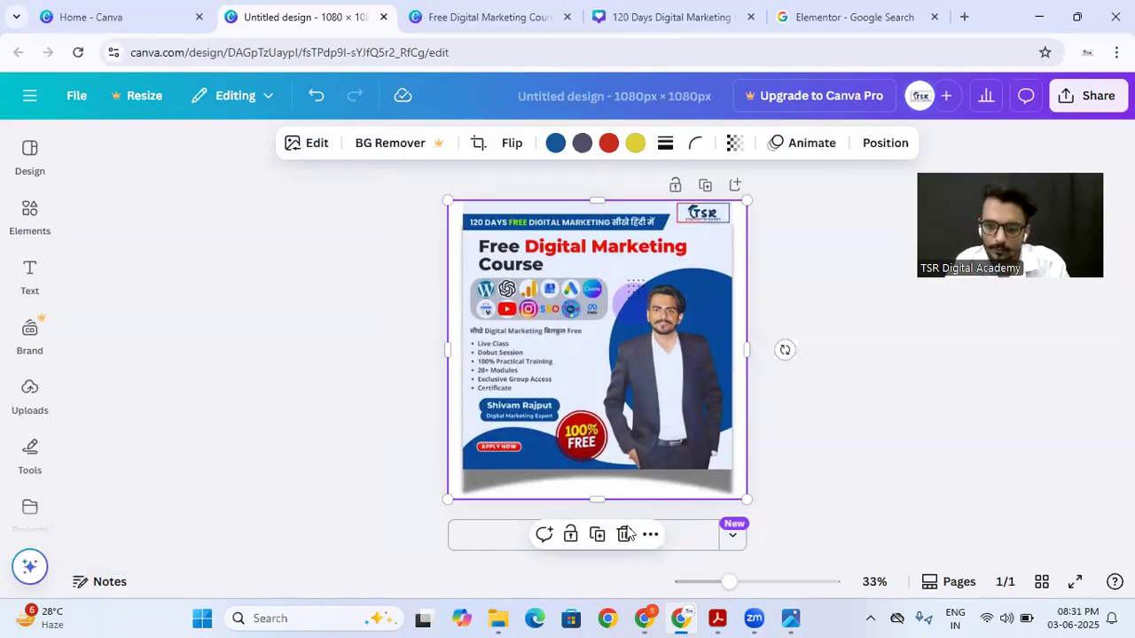
Step: Try to remove the poster image's background with BG Remover, and reopen the image editing options
click(645, 618)
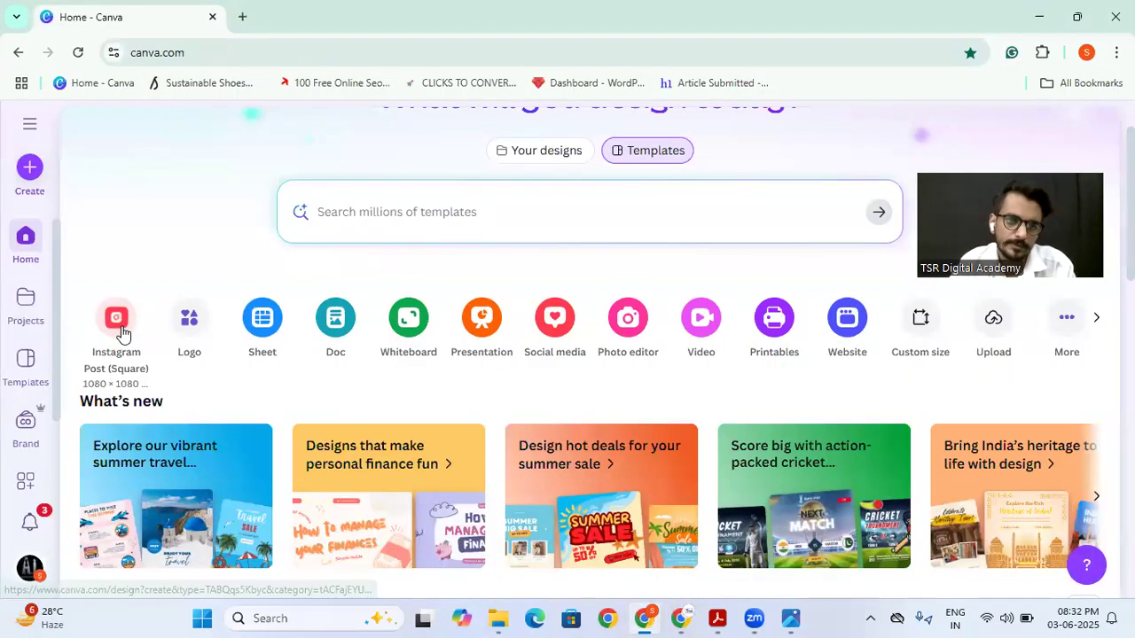
click(680, 617)
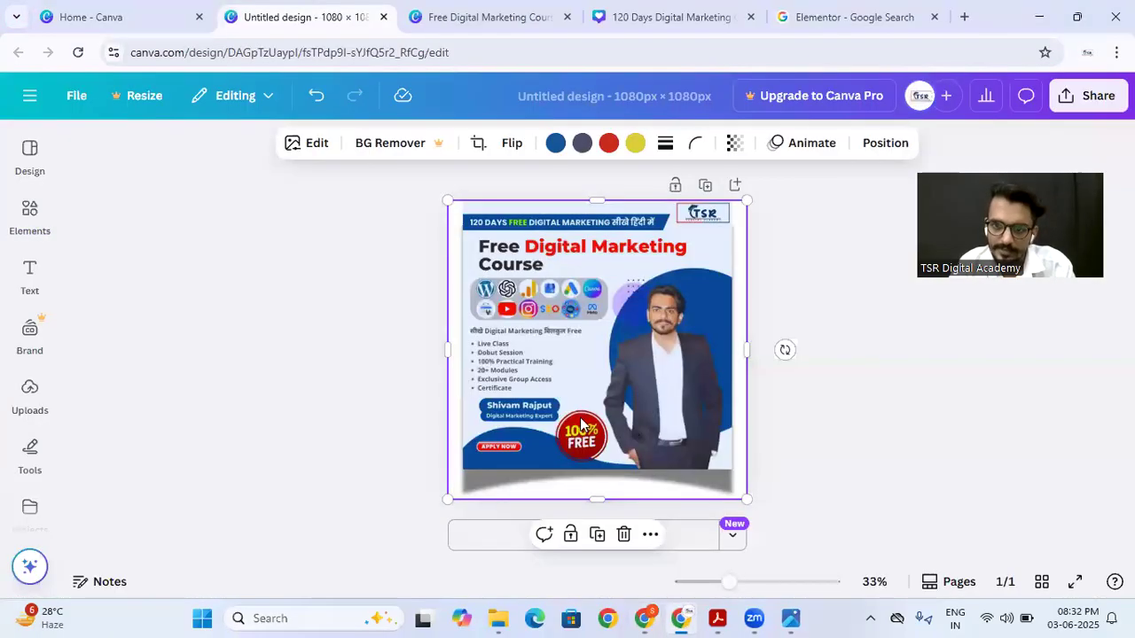
click(372, 143)
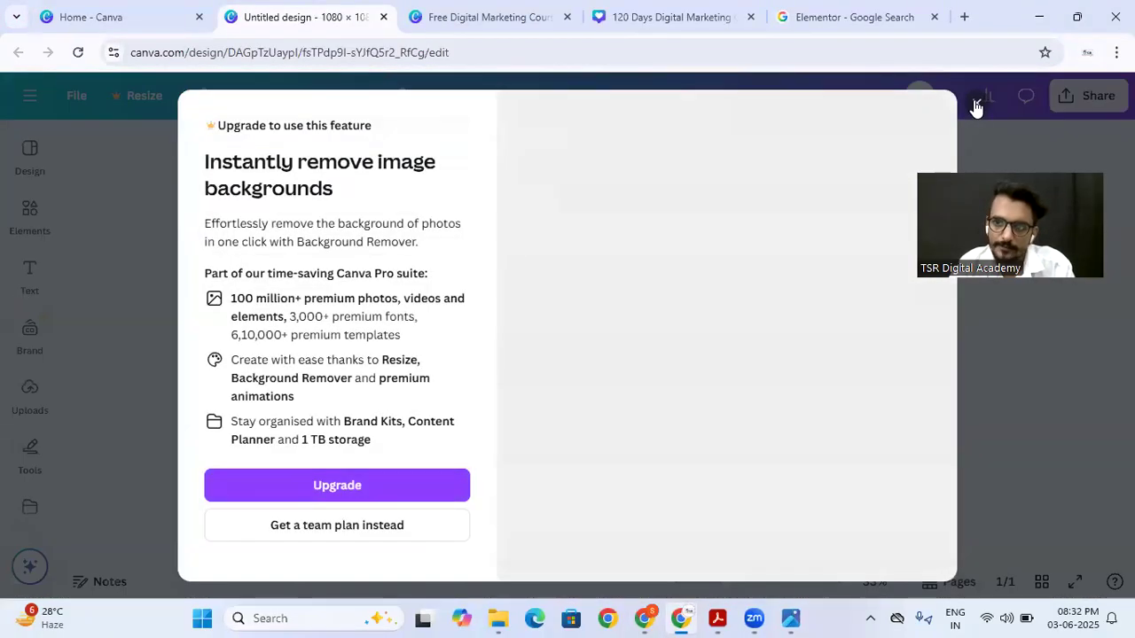
click(976, 102)
click(314, 145)
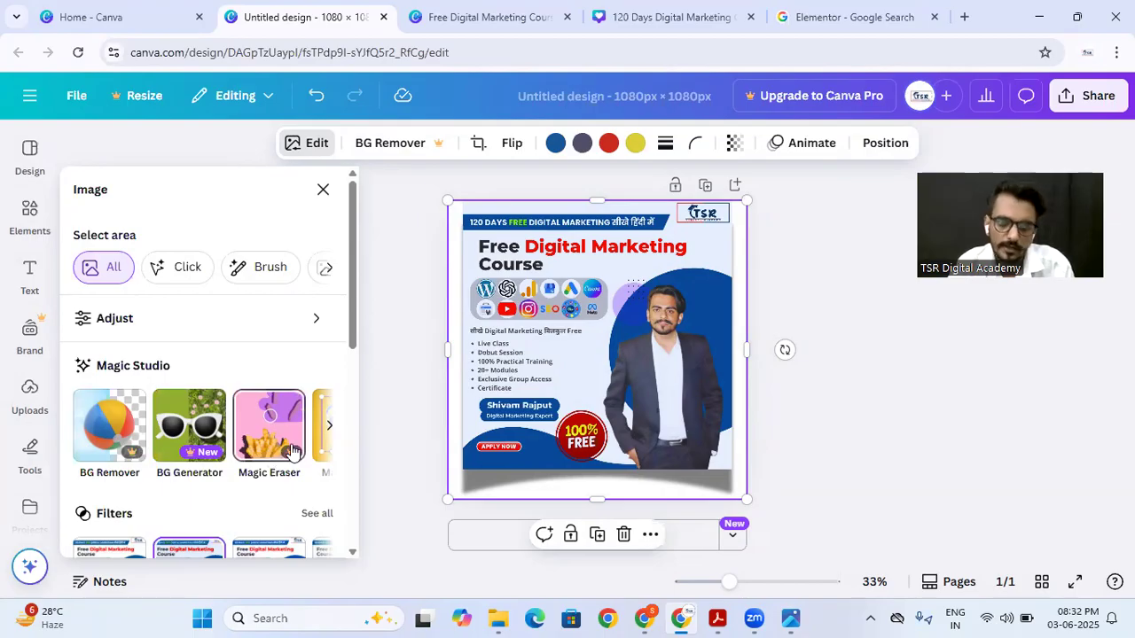
Step: In the other Canva window, start a square Instagram Post and paste in the "Free Digital Marketing Course 100% Free" image copied from Downloads
click(645, 618)
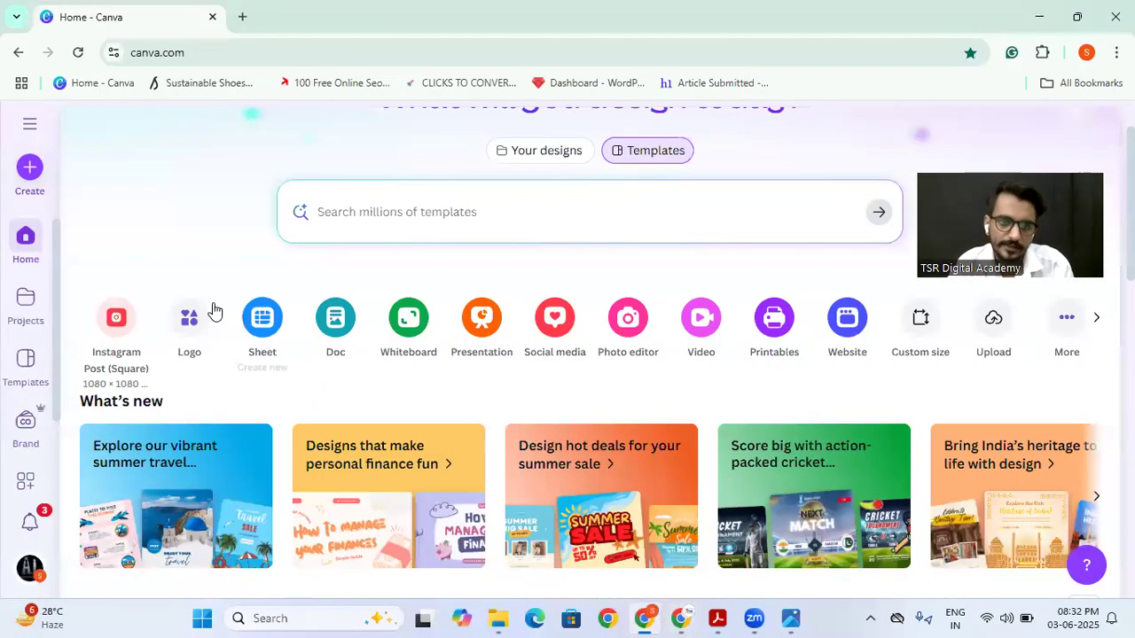
click(118, 317)
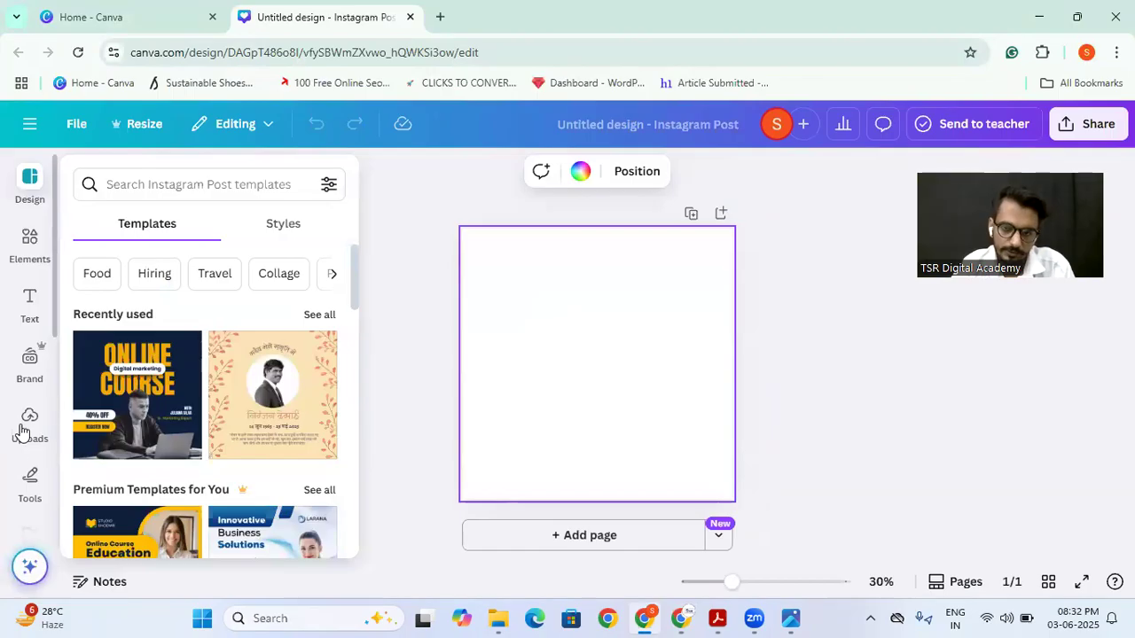
click(498, 618)
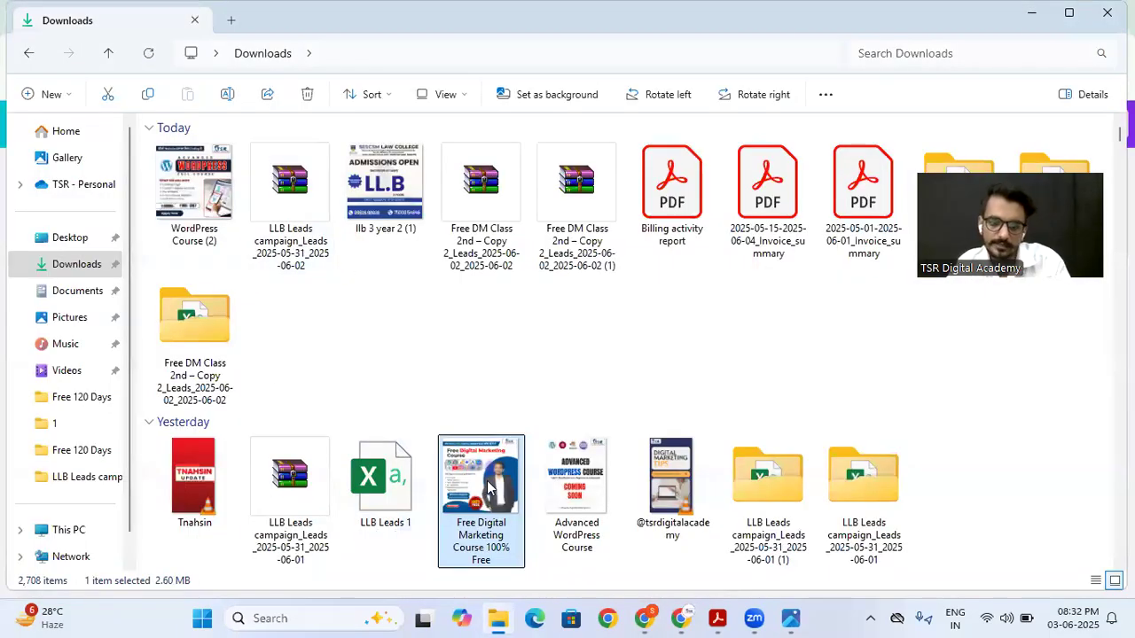
click(643, 618)
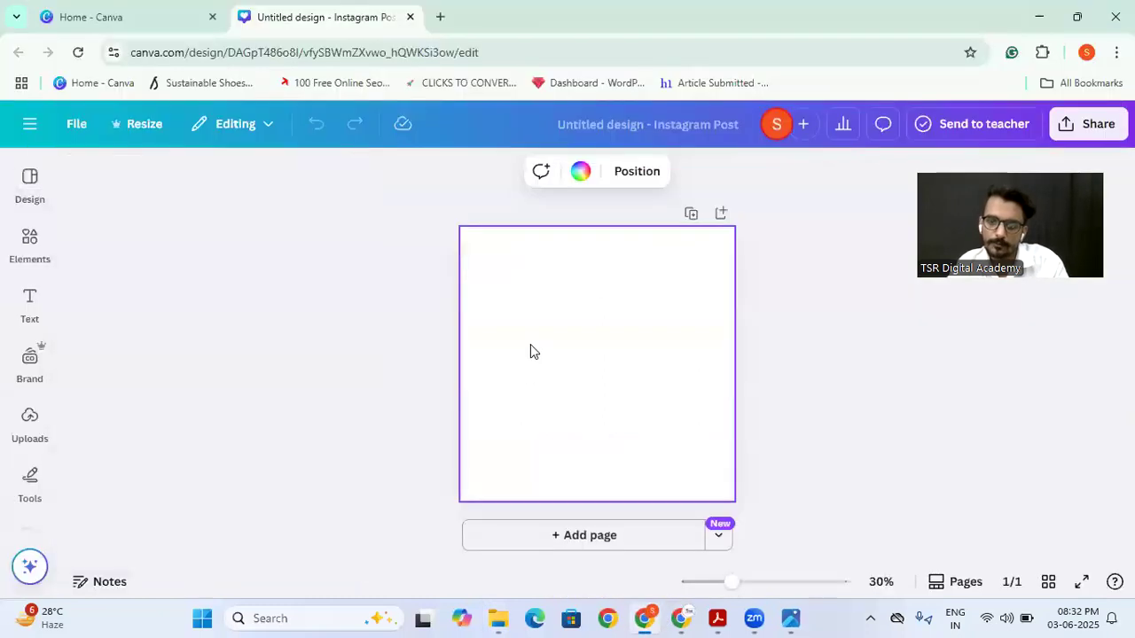
key(ctrl+v)
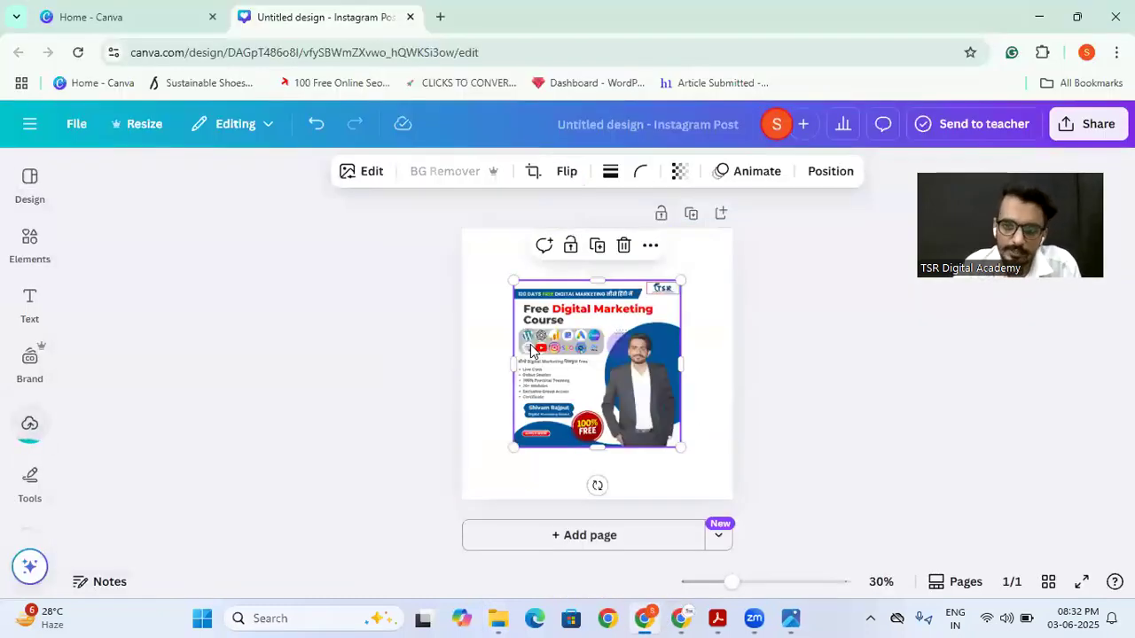
Step: Enlarge the pasted poster image from its opposite corners so it fills the whole page
drag(680, 448, 729, 496)
drag(516, 275, 461, 227)
click(297, 346)
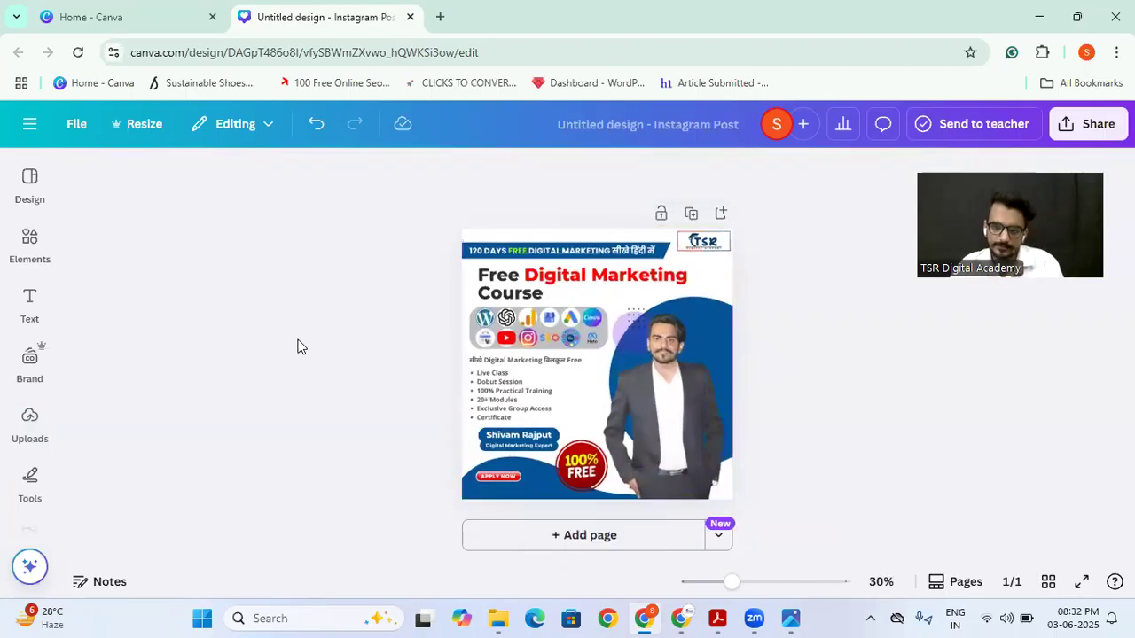
Step: Open the Magic Eraser in the poster image's editing options
drag(732, 584, 752, 585)
scroll(579, 342, up, 1)
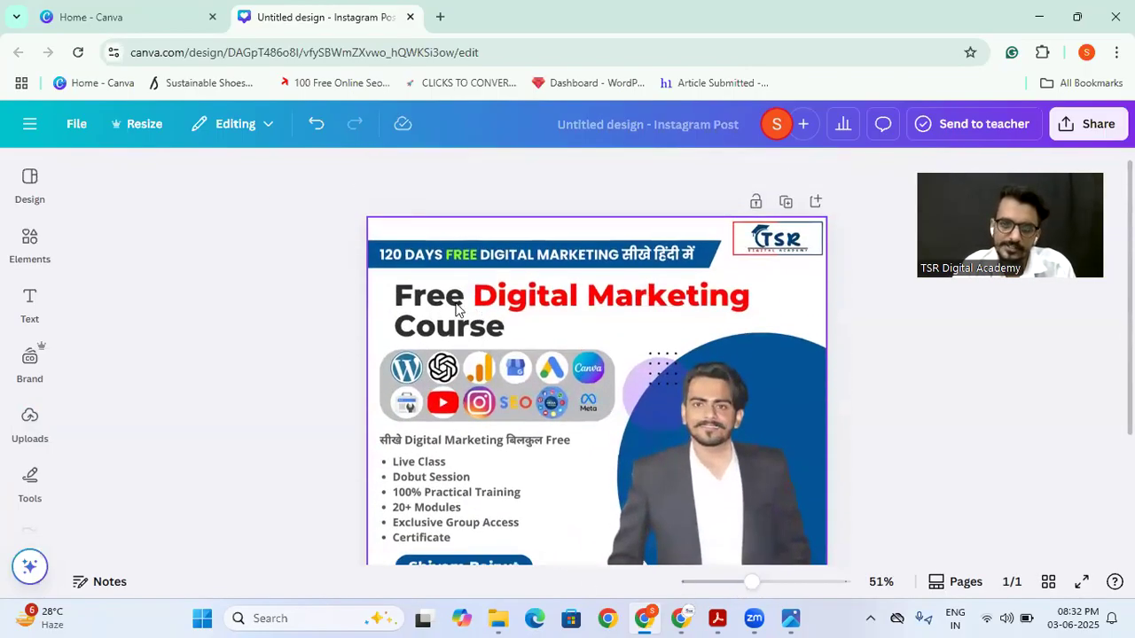
click(475, 306)
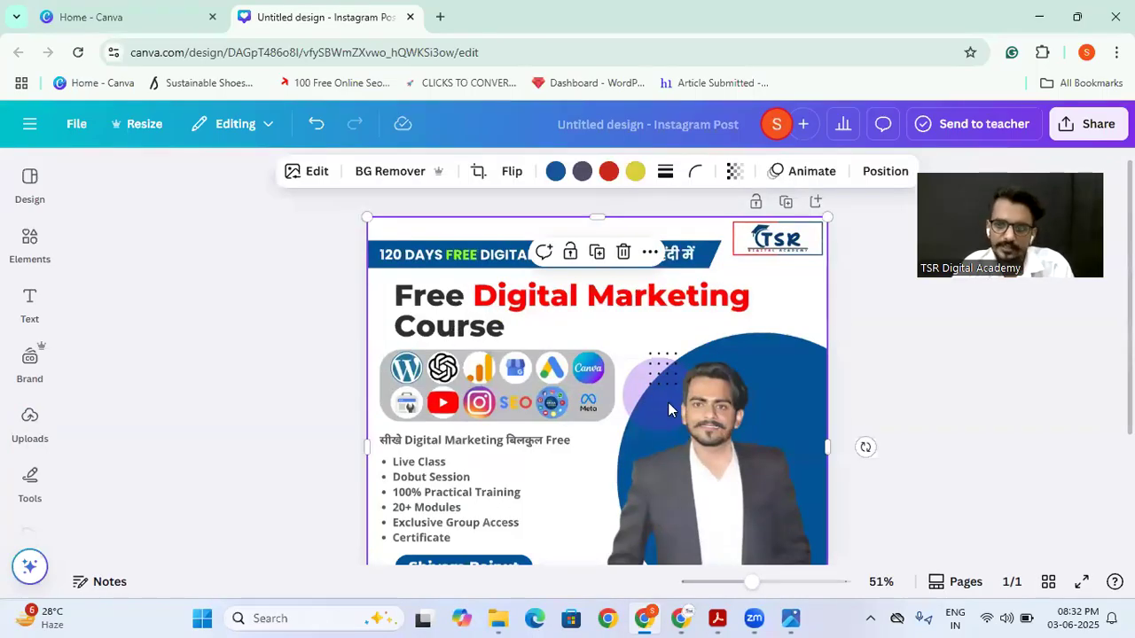
scroll(657, 415, down, 2)
scroll(656, 414, up, 2)
scroll(657, 414, down, 2)
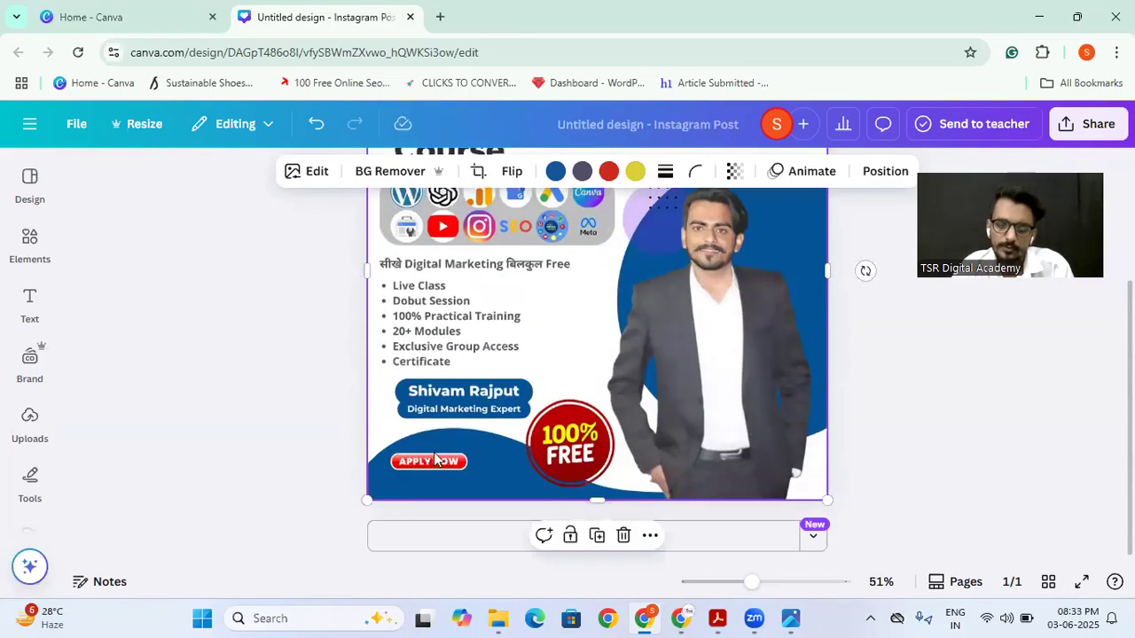
scroll(564, 417, up, 2)
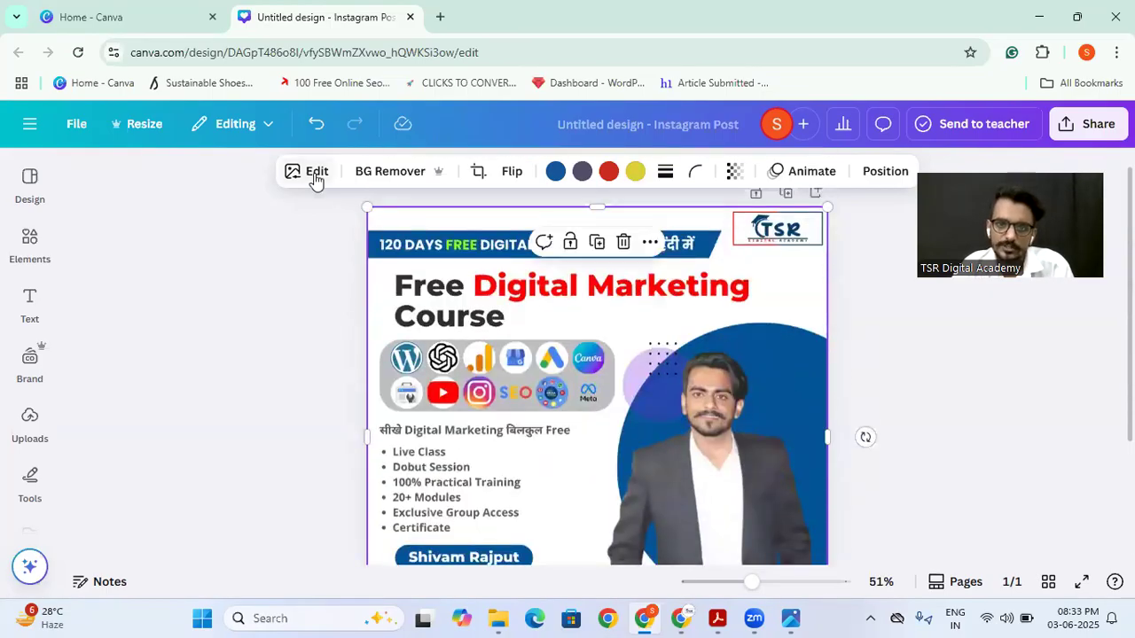
click(315, 175)
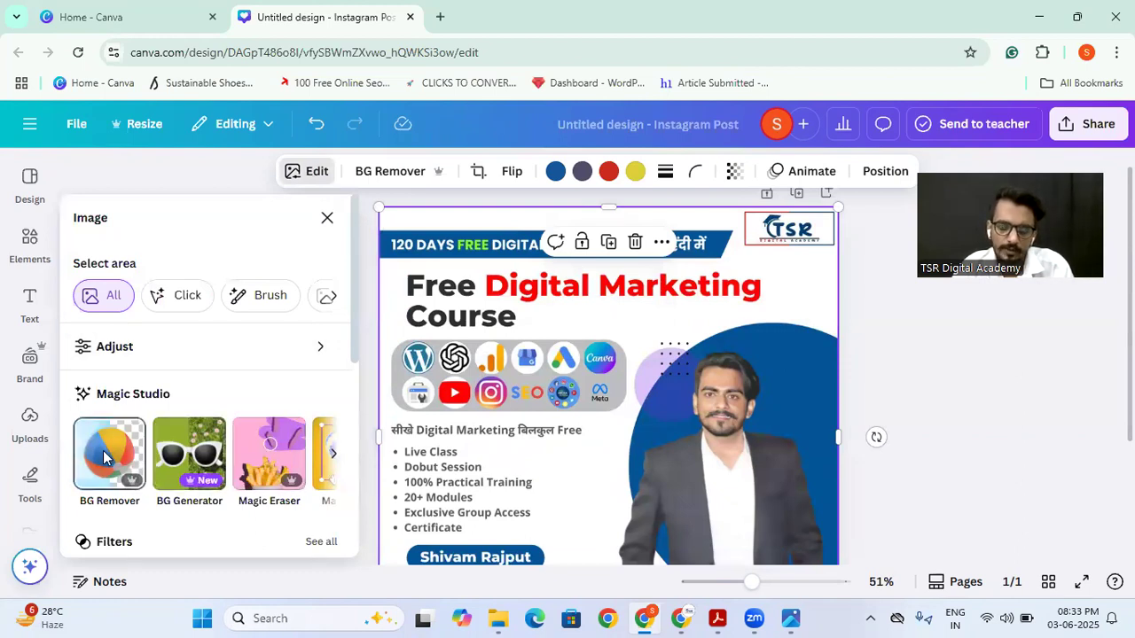
click(252, 461)
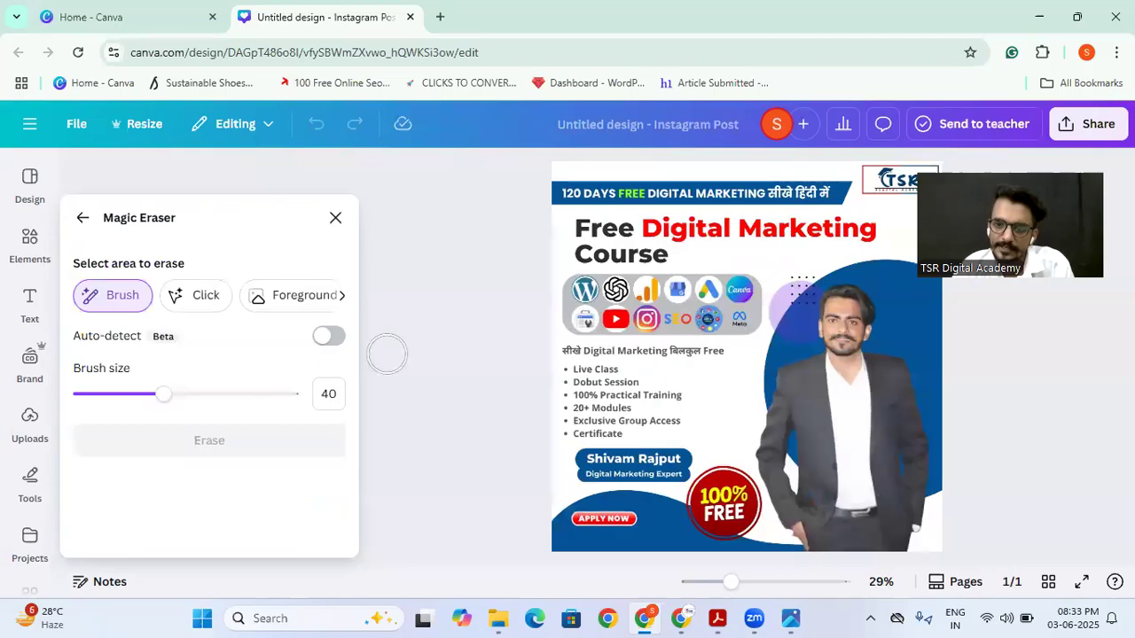
Step: Erase the "Free Digital Marketing Course" heading from the poster with a Magic Eraser brush of size 21, and close the tool
drag(163, 395, 124, 397)
mouse_move(576, 227)
mouse_down()
mouse_move(886, 222)
mouse_move(840, 240)
mouse_move(792, 237)
mouse_move(830, 229)
mouse_move(730, 245)
mouse_move(678, 220)
mouse_move(650, 223)
mouse_move(677, 217)
mouse_move(699, 235)
mouse_move(655, 255)
mouse_move(605, 252)
mouse_up()
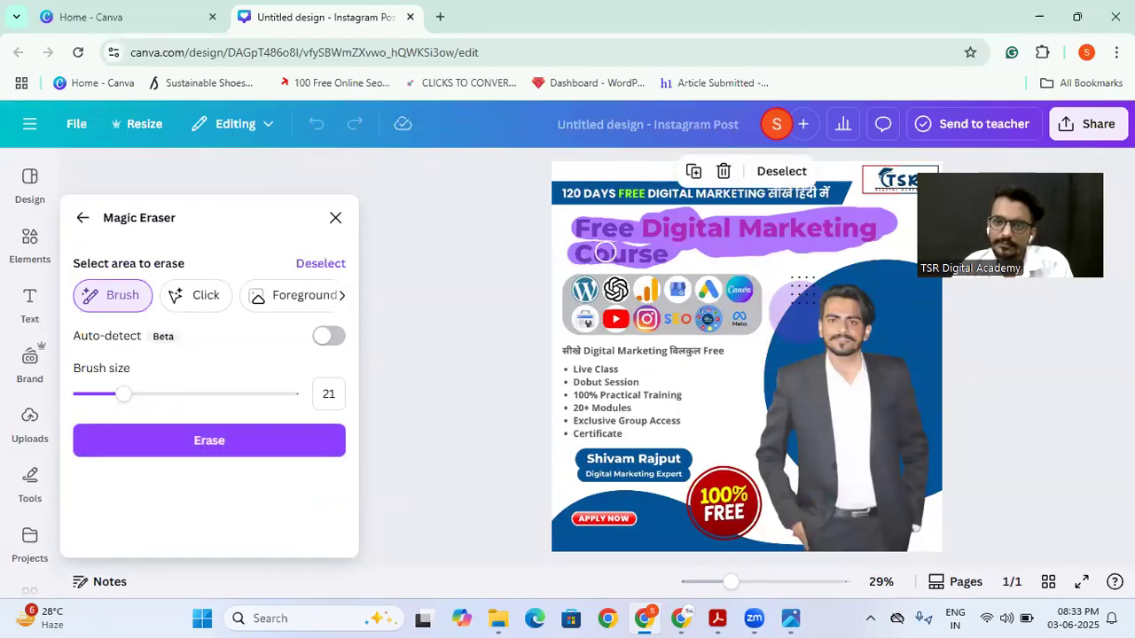
click(177, 456)
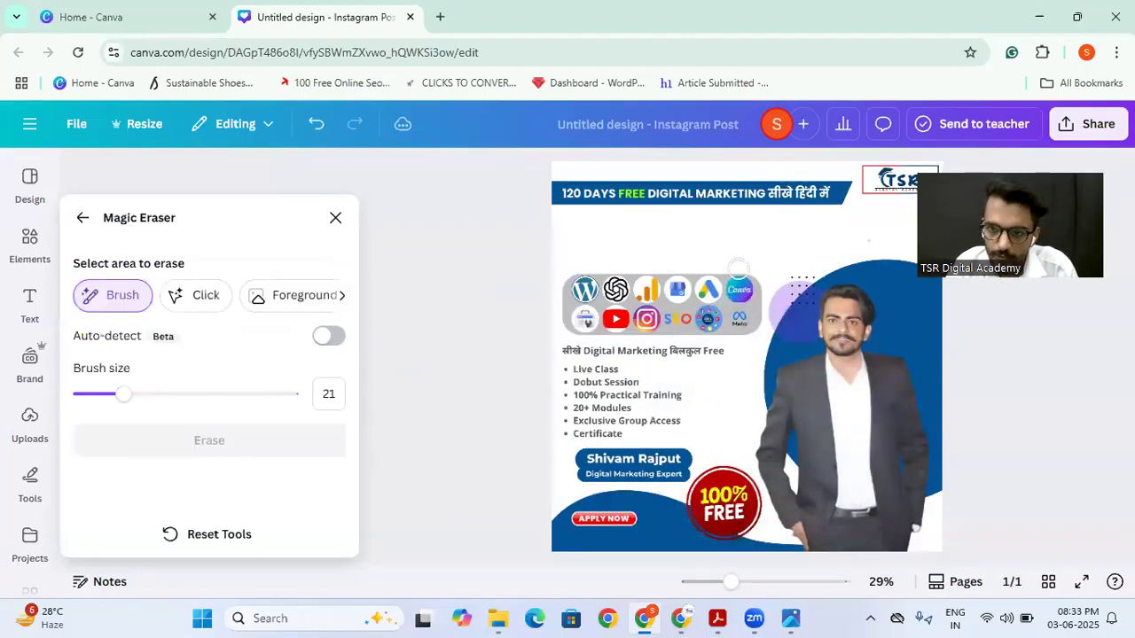
click(335, 218)
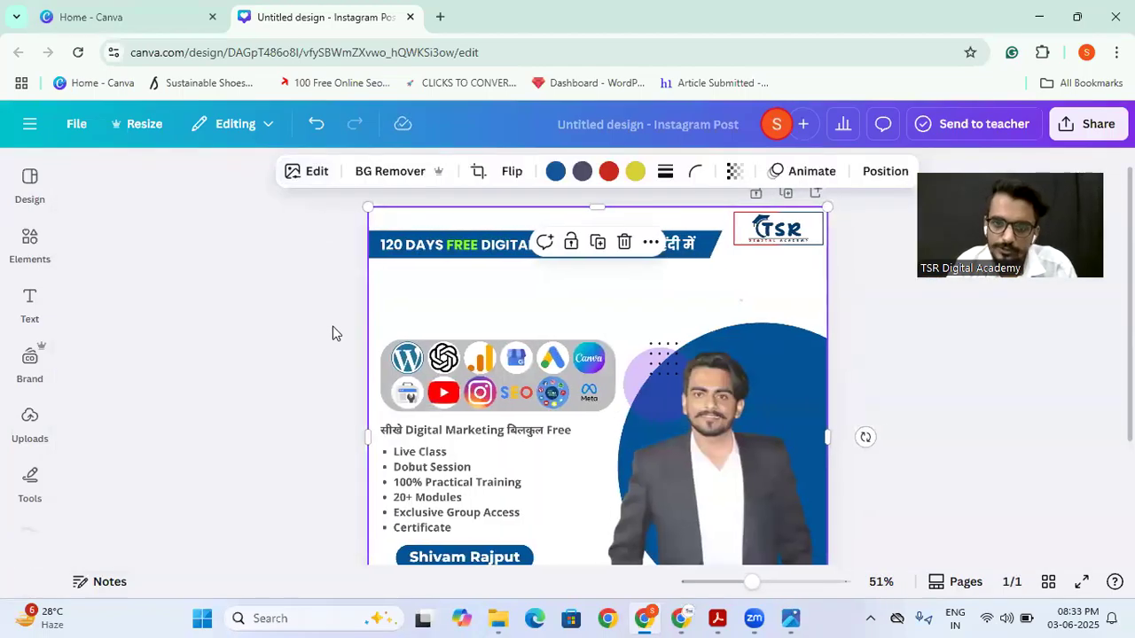
click(309, 338)
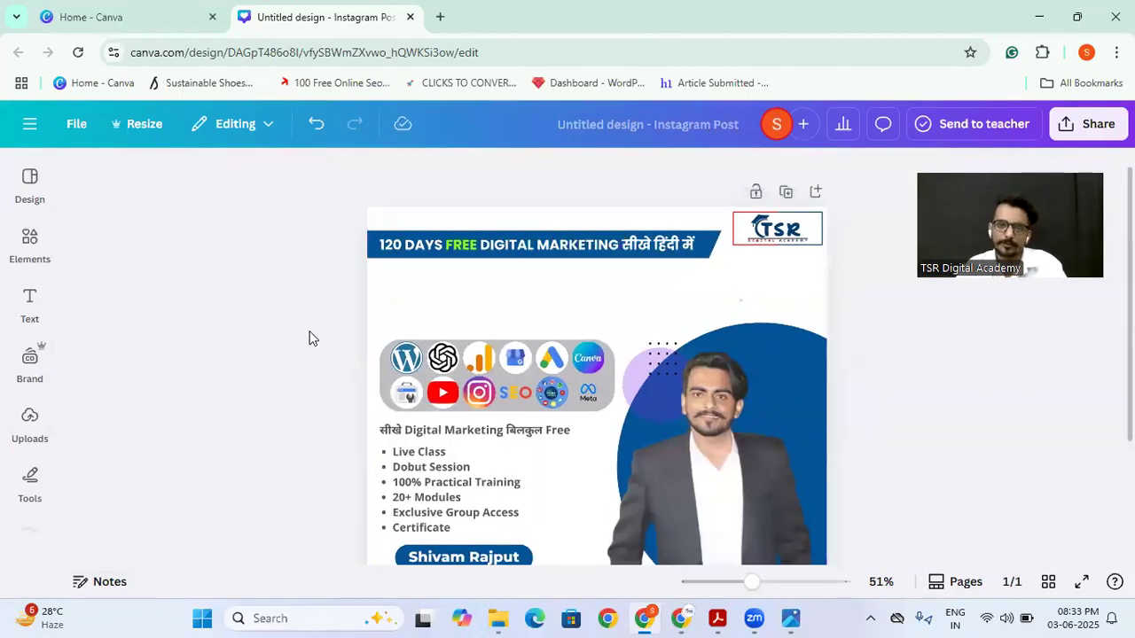
Step: Delete the poster image from the page and add the uploaded photo of the bottle's back label
click(647, 318)
key(Delete)
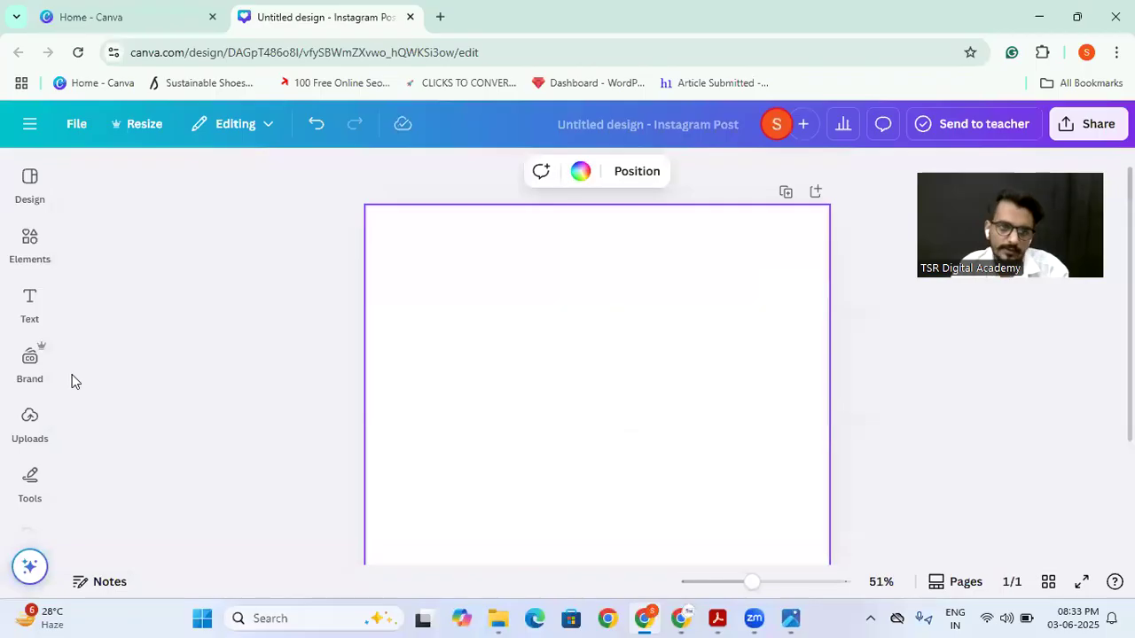
click(31, 429)
scroll(151, 385, down, 10)
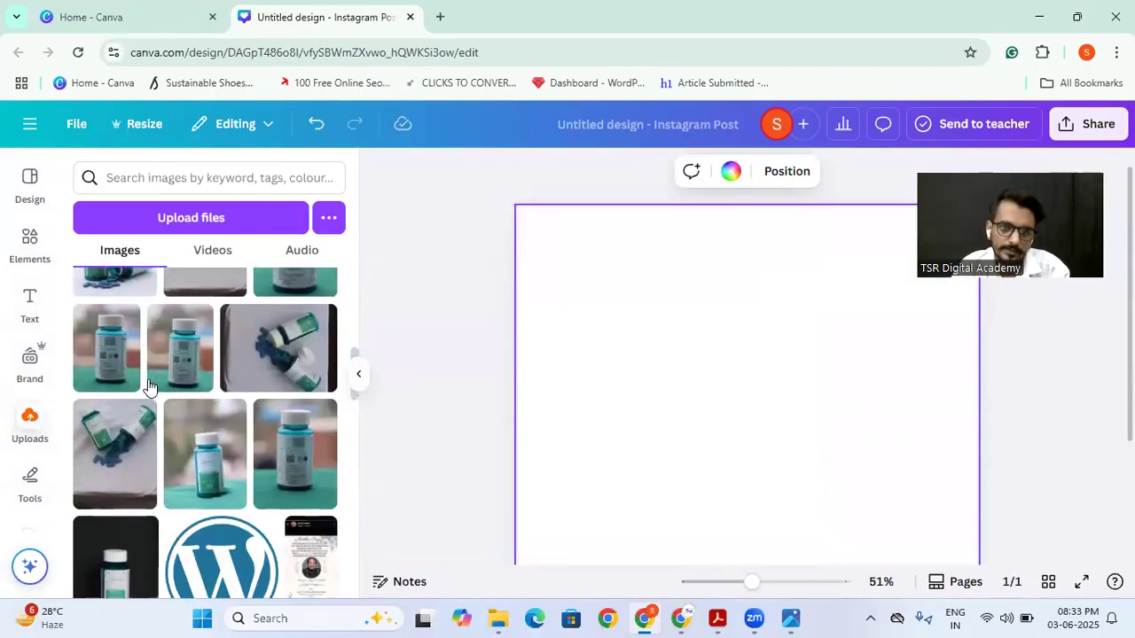
click(268, 461)
click(433, 421)
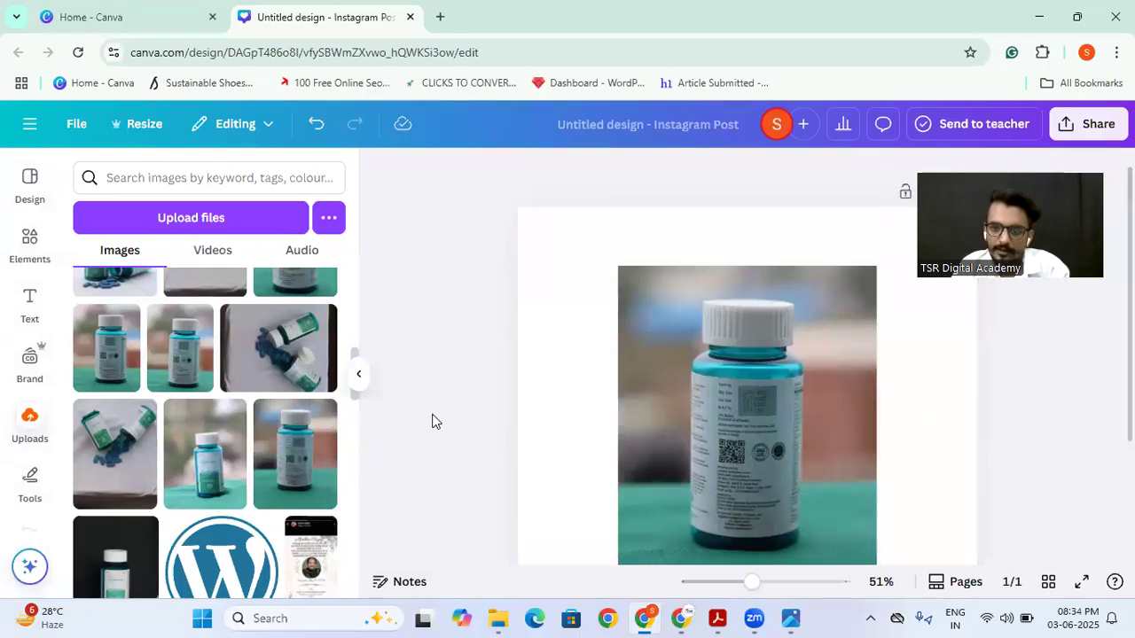
Step: Enlarge the bottle photo from its opposite corners so it nearly fills the page's height
click(637, 289)
drag(615, 267, 578, 220)
drag(752, 582, 729, 583)
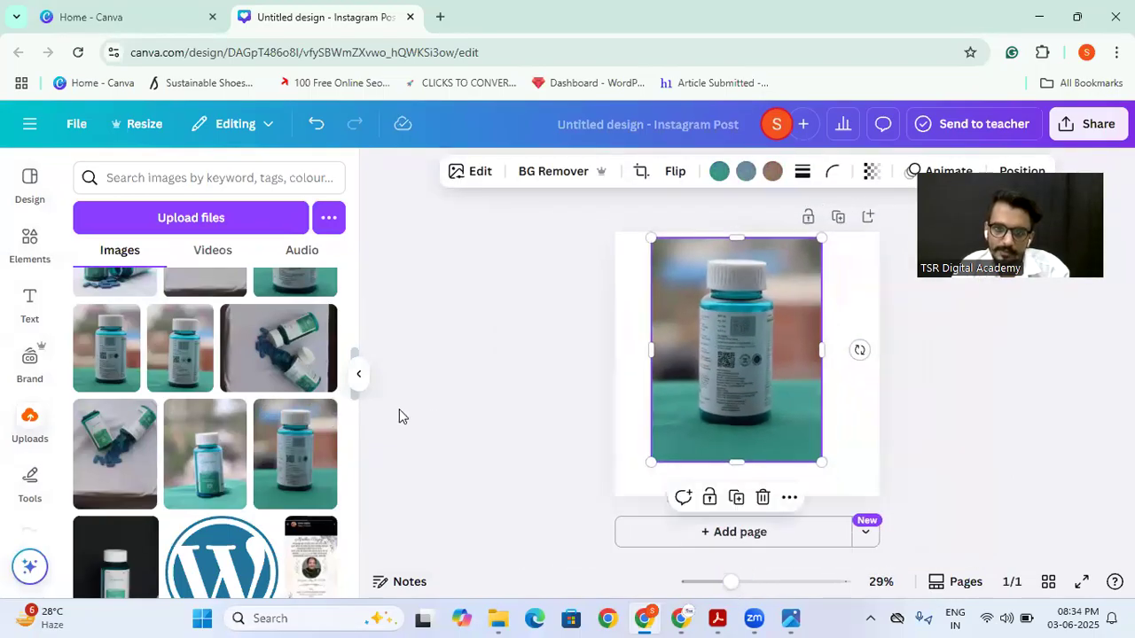
click(359, 375)
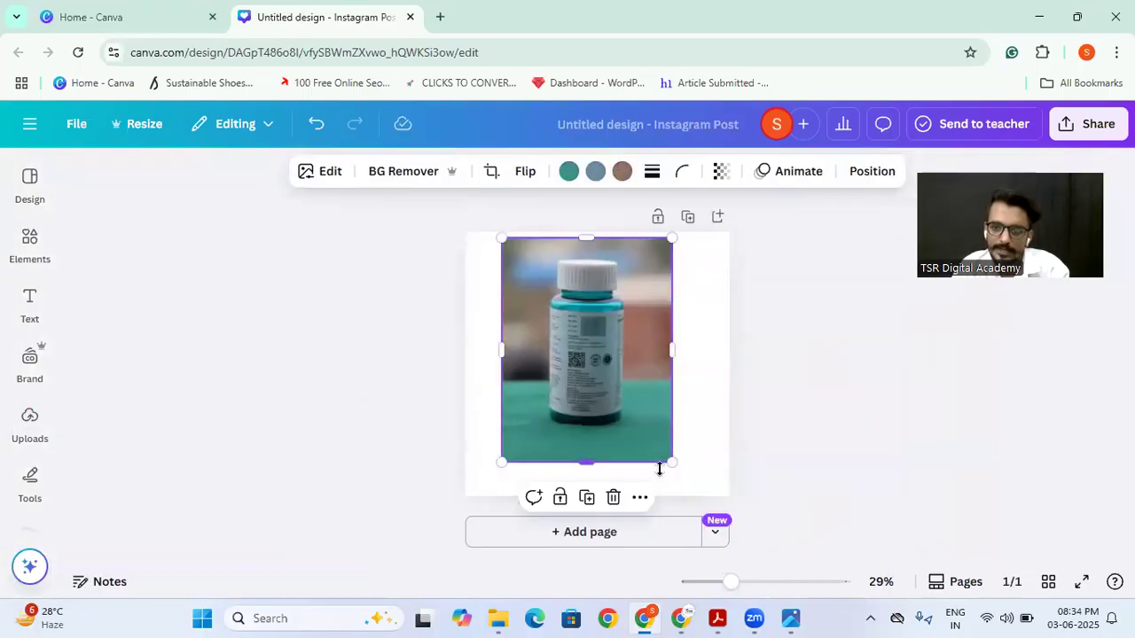
drag(673, 463, 737, 459)
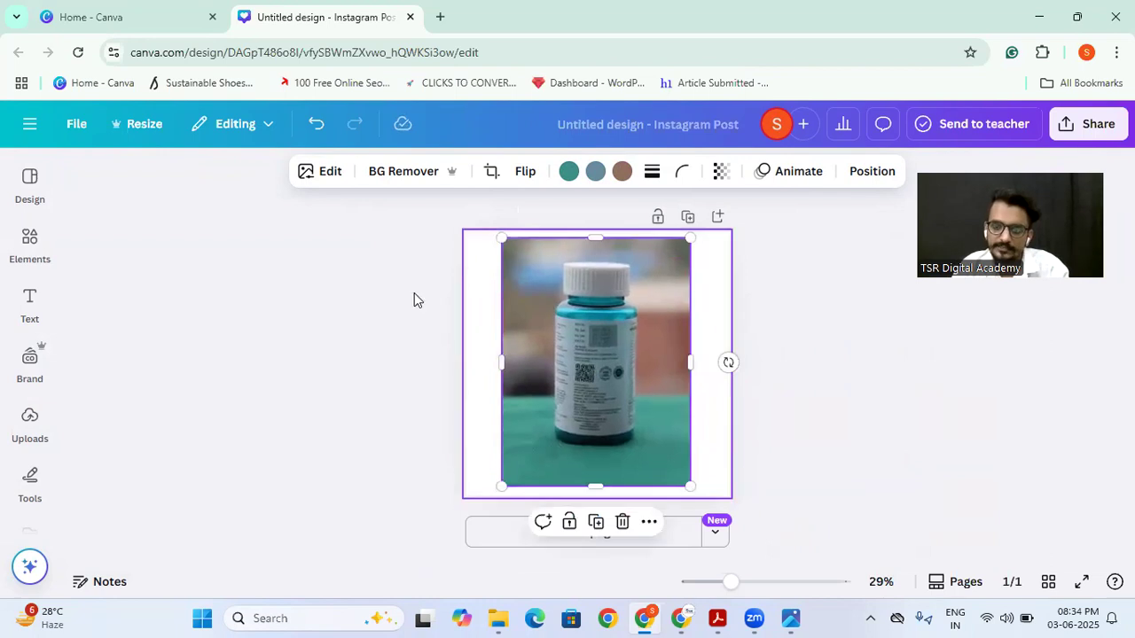
click(381, 312)
Step: Remove the bottle photo's background with BG Remover
click(533, 348)
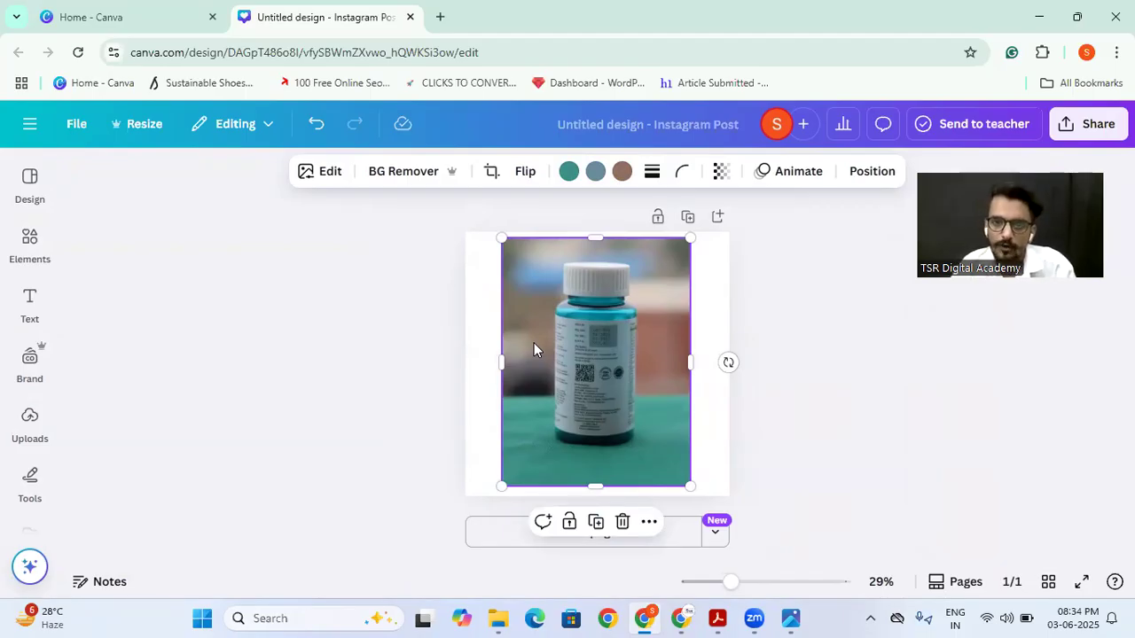
click(401, 177)
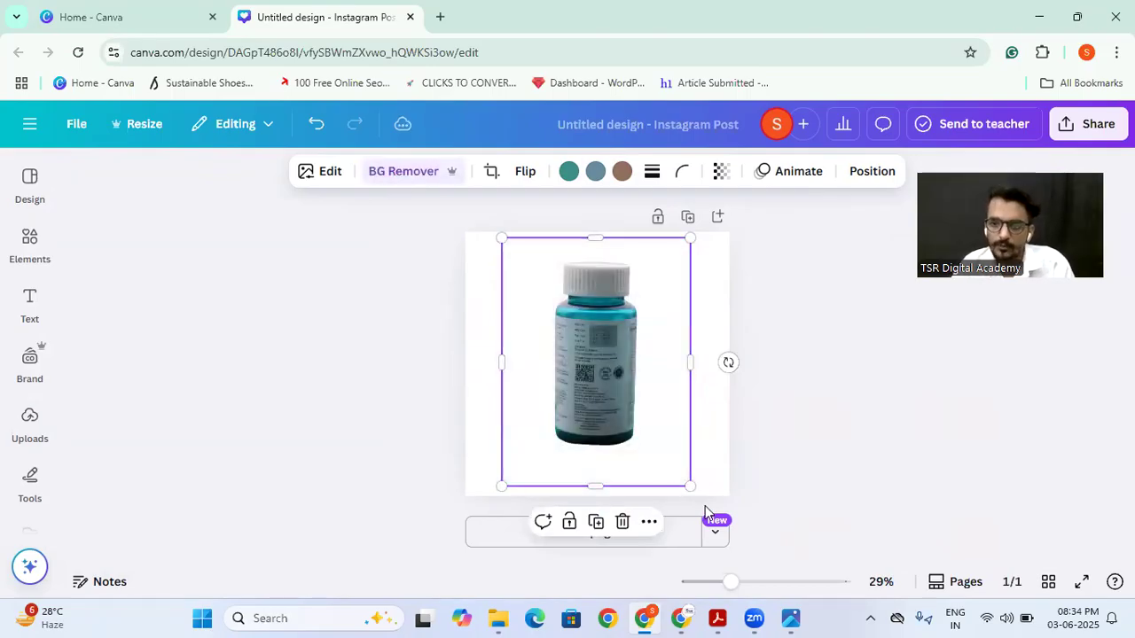
click(815, 371)
Step: Try the Glow and Drop shadows on the bottle image, and apply the Outline shadow
click(612, 395)
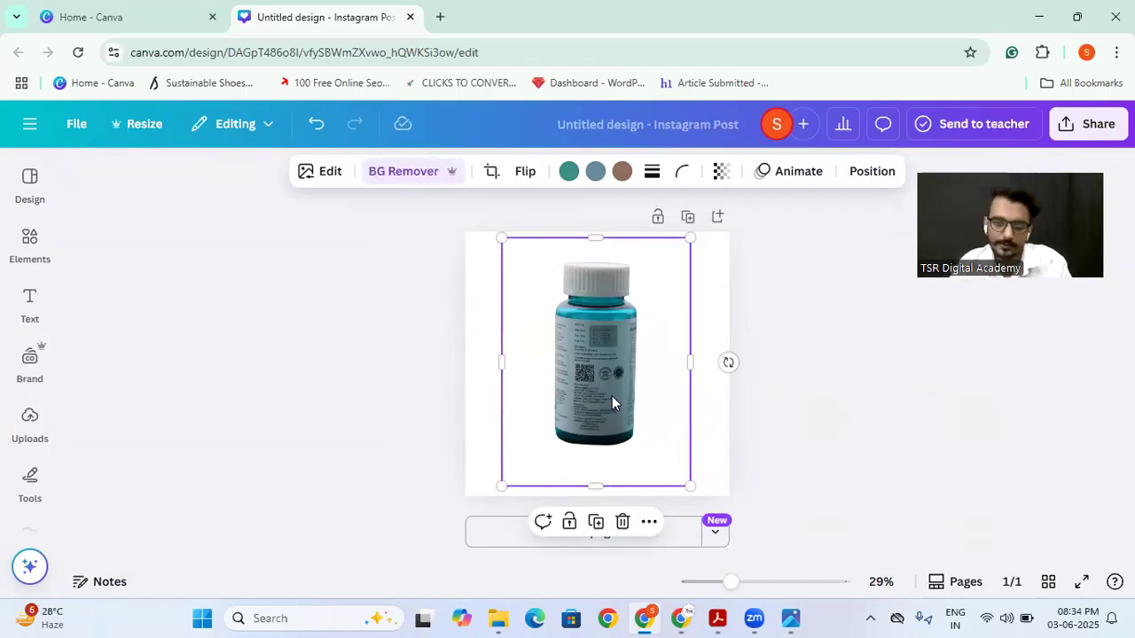
click(319, 171)
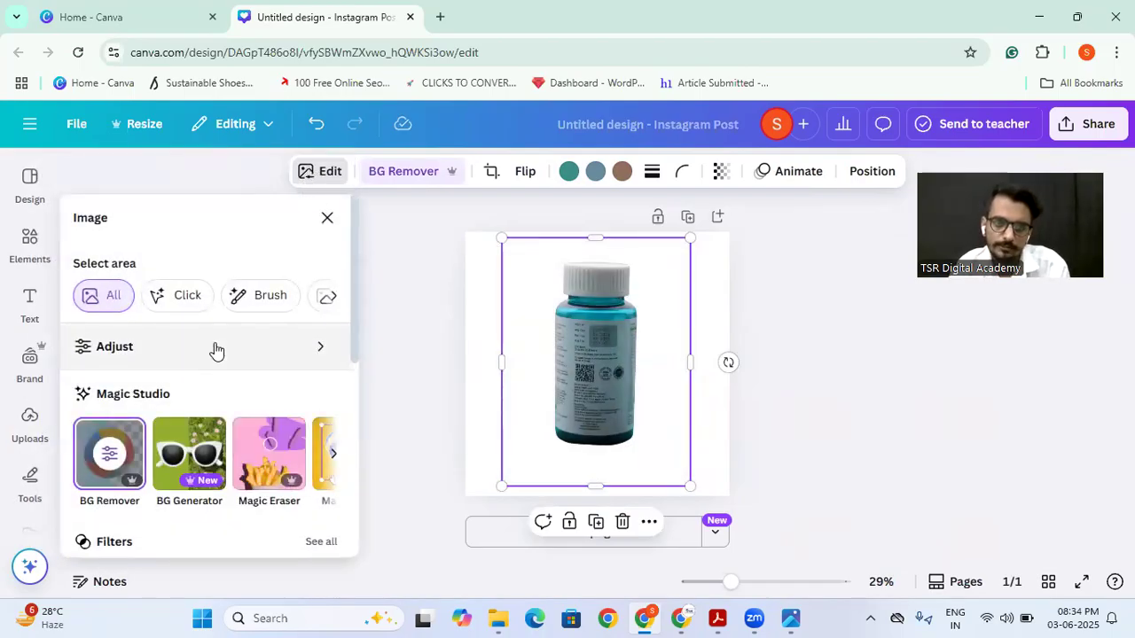
scroll(217, 351, down, 2)
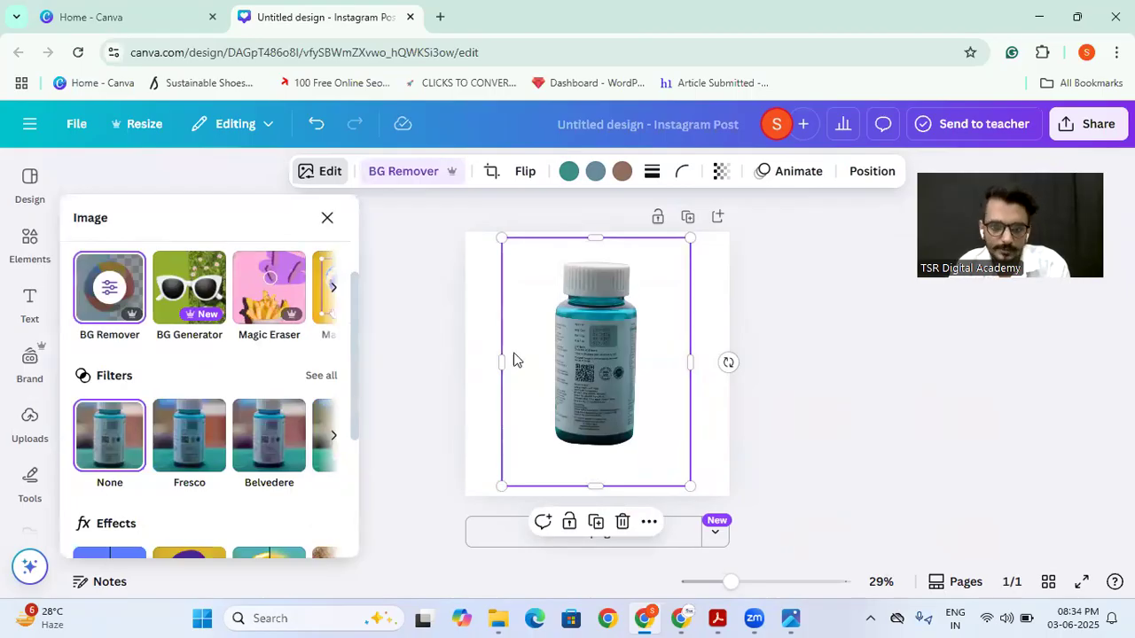
click(334, 292)
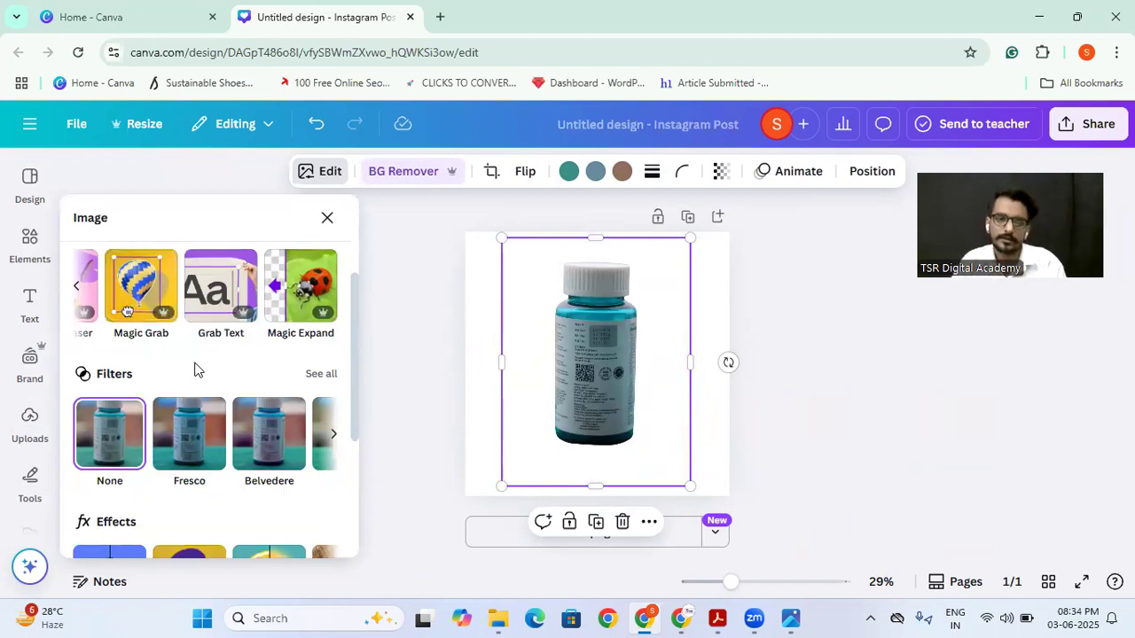
scroll(196, 368, down, 3)
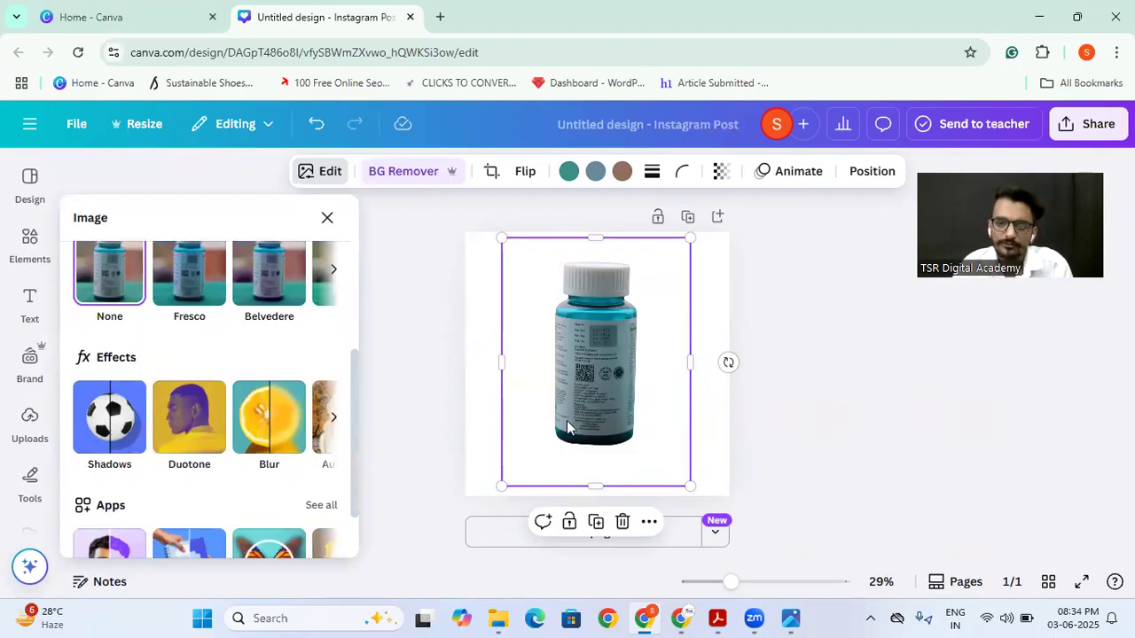
click(115, 433)
scroll(153, 386, down, 3)
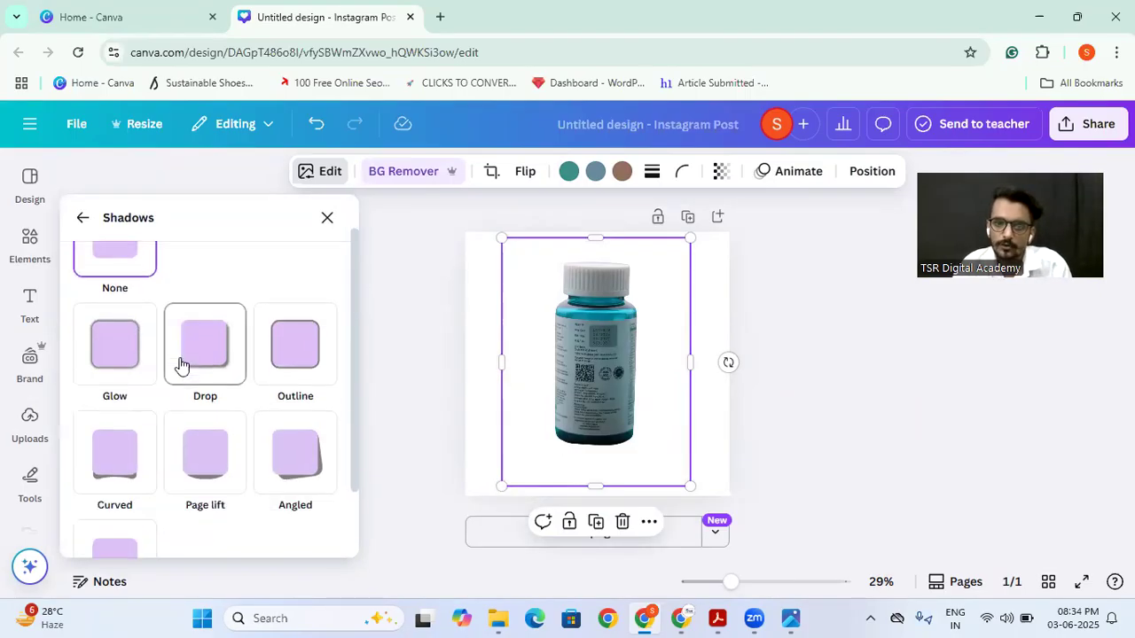
click(105, 273)
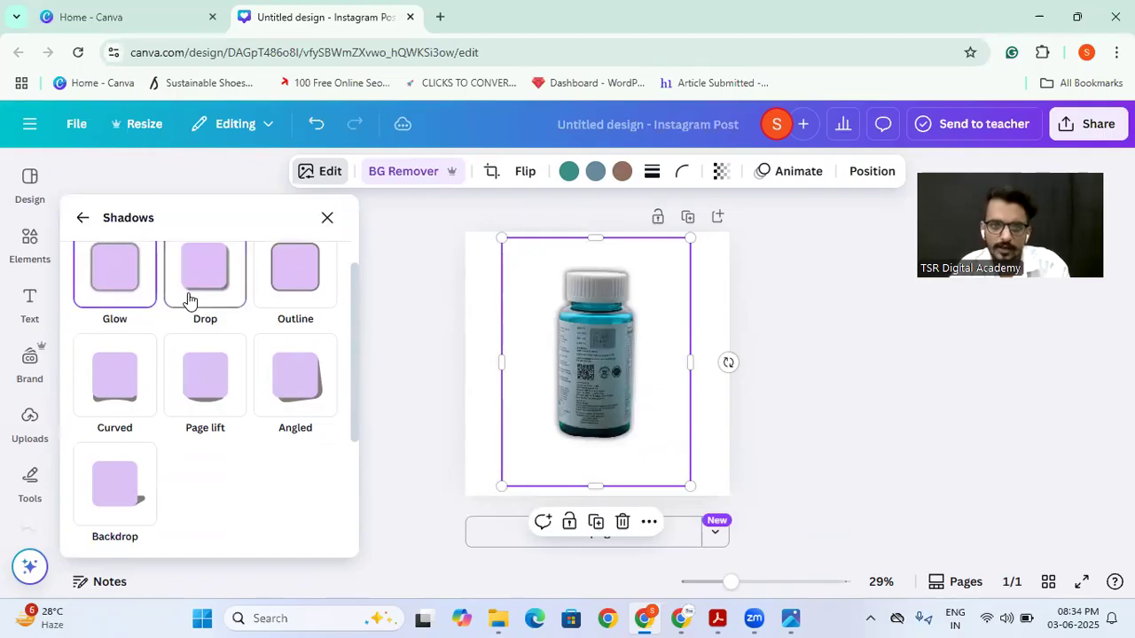
click(190, 299)
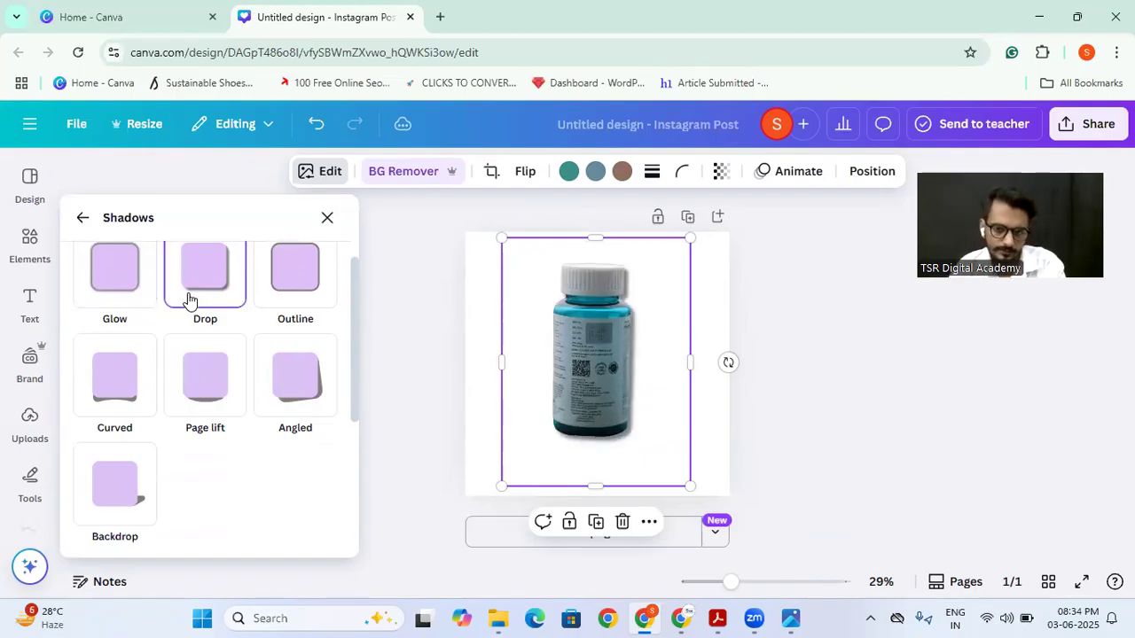
click(296, 298)
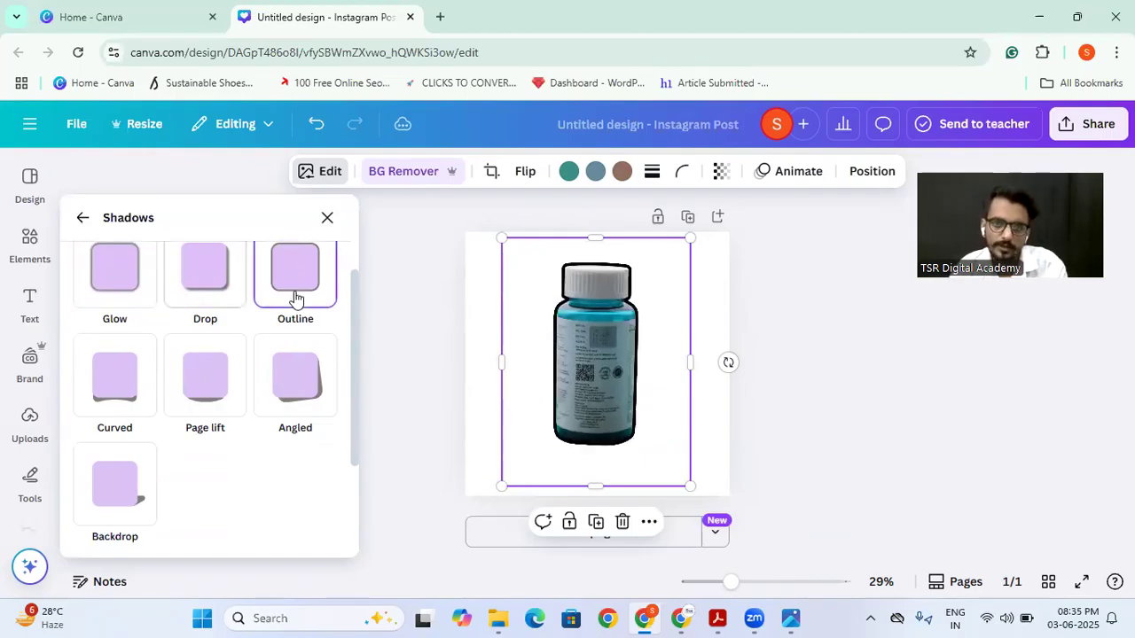
Step: Change the bottle's outline shadow colour to dark green #006D1F
click(585, 356)
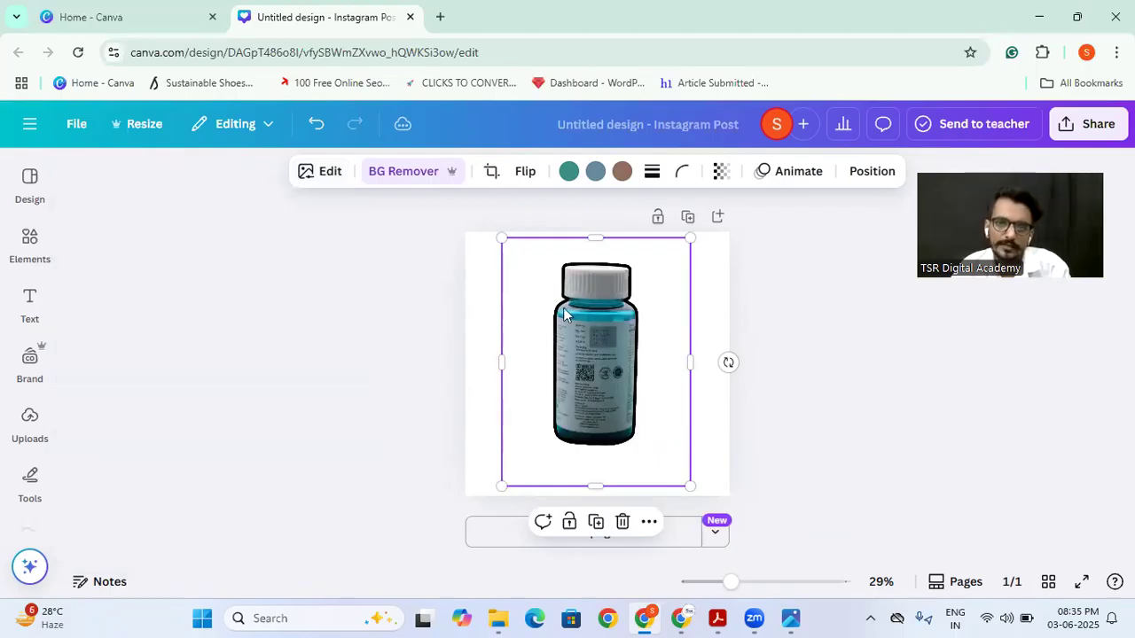
click(330, 172)
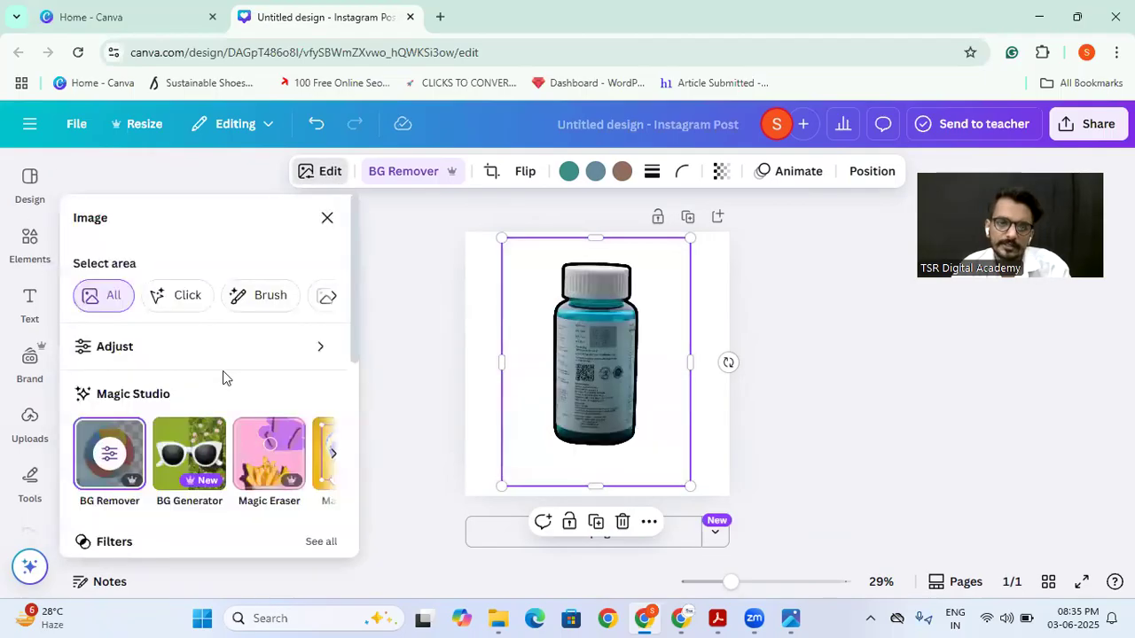
scroll(178, 413, down, 4)
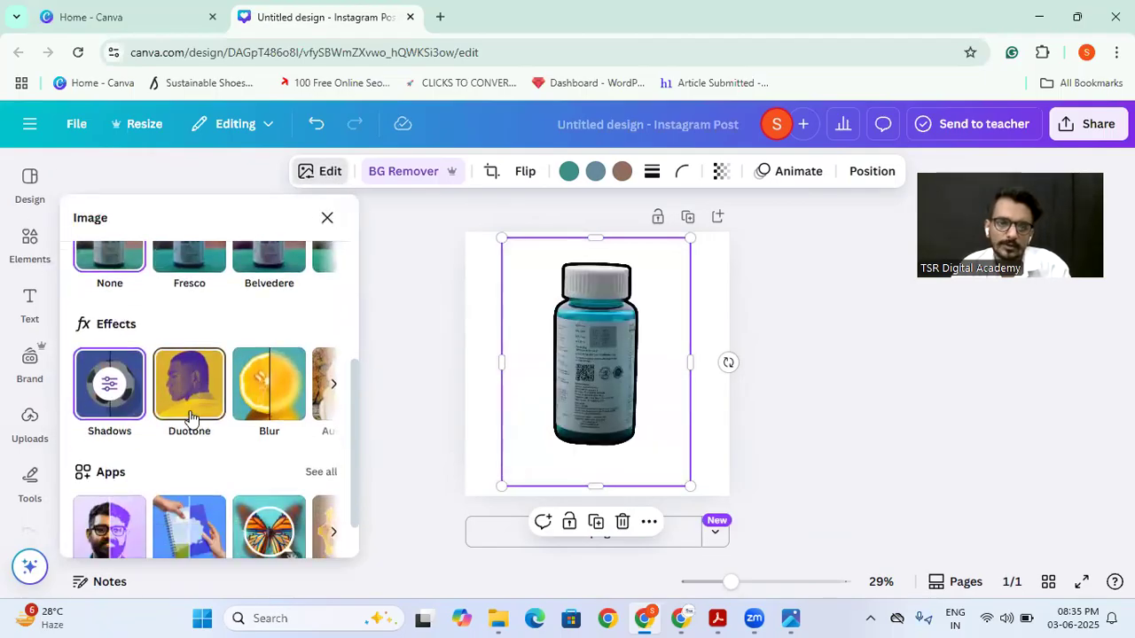
scroll(191, 419, down, 1)
scroll(191, 417, up, 2)
scroll(191, 416, down, 1)
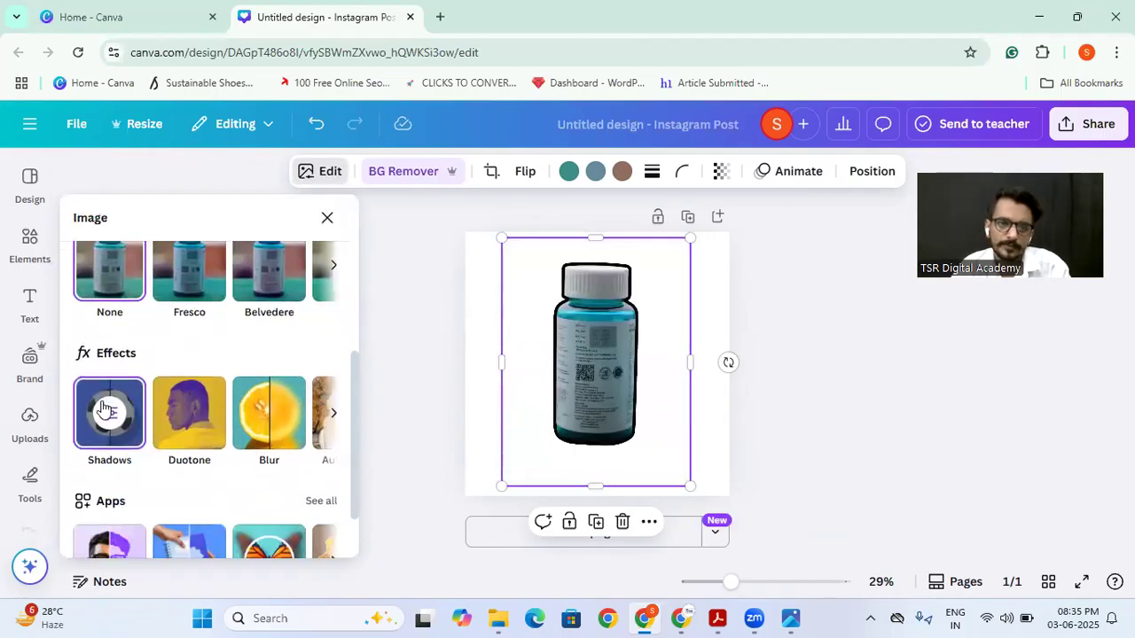
click(104, 409)
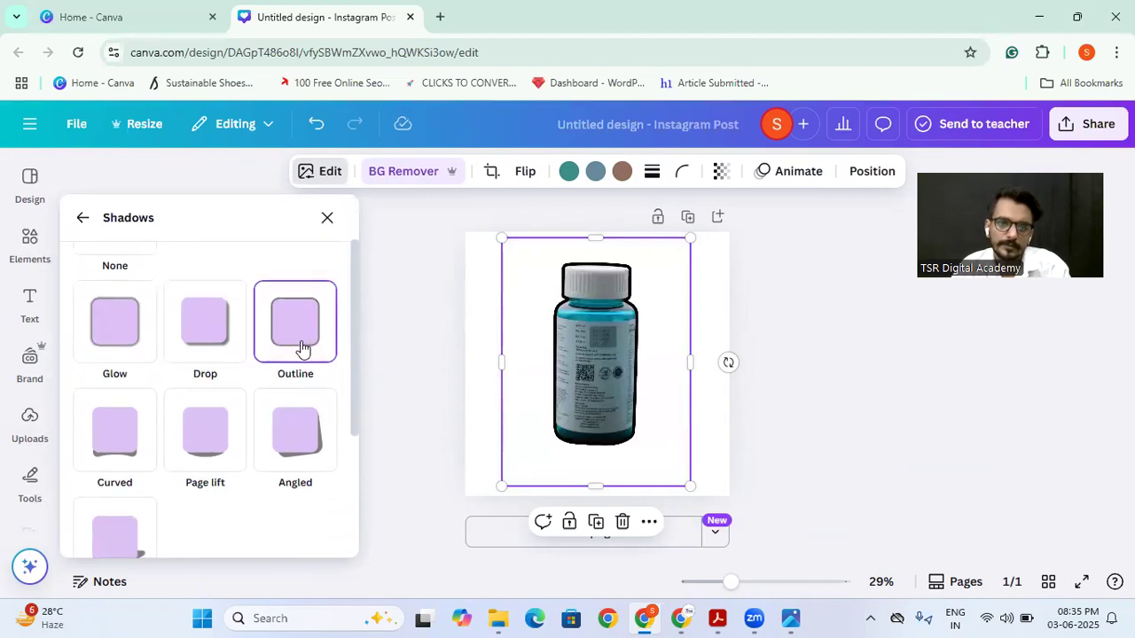
click(322, 466)
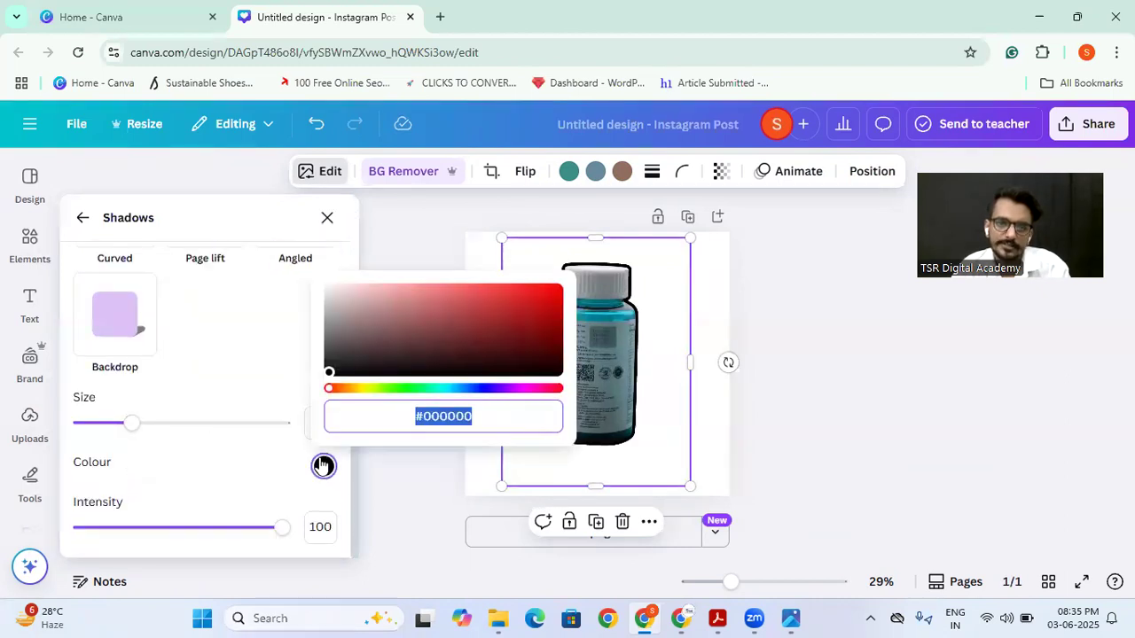
drag(330, 372, 603, 337)
drag(384, 395, 417, 394)
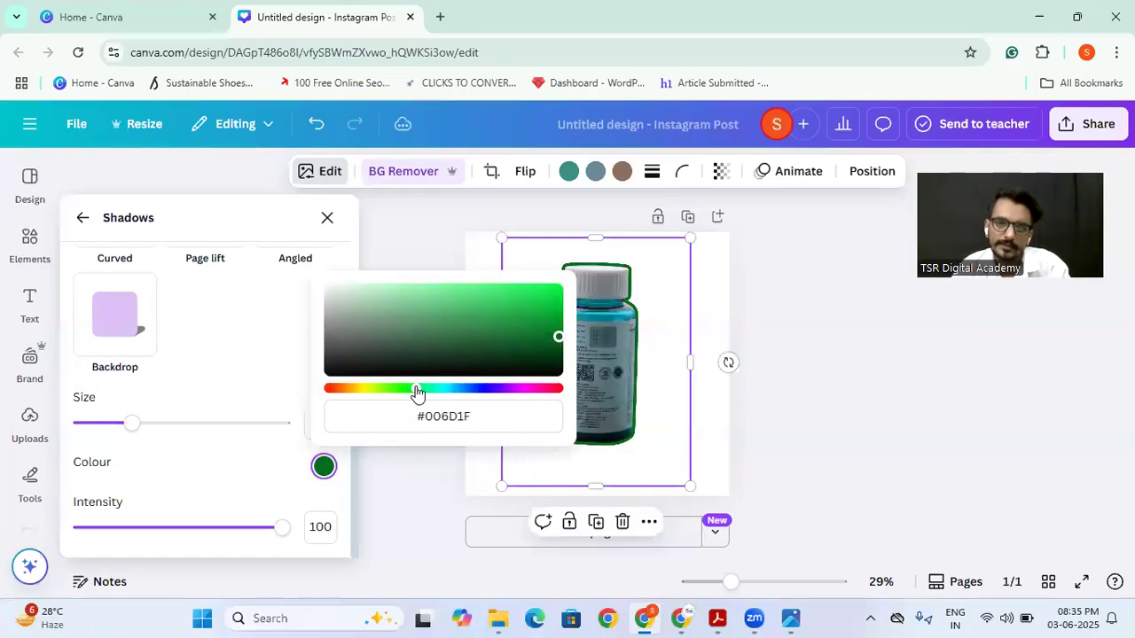
click(773, 309)
Step: Set the bottle's outline shadow size to 27 and its intensity to 37
click(329, 171)
scroll(203, 355, down, 5)
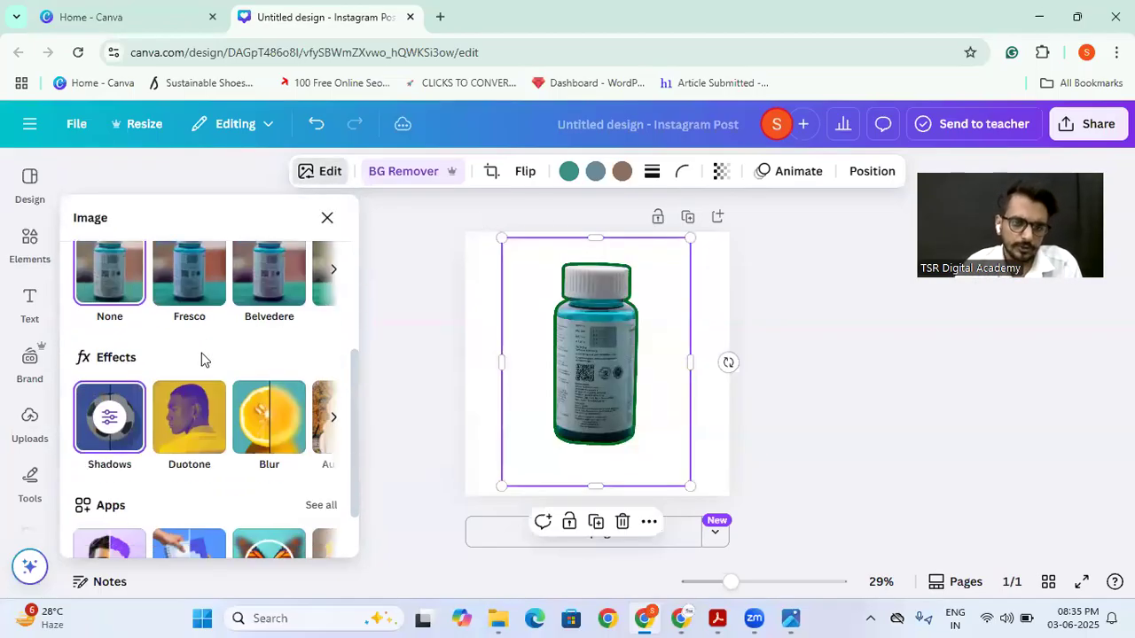
click(106, 326)
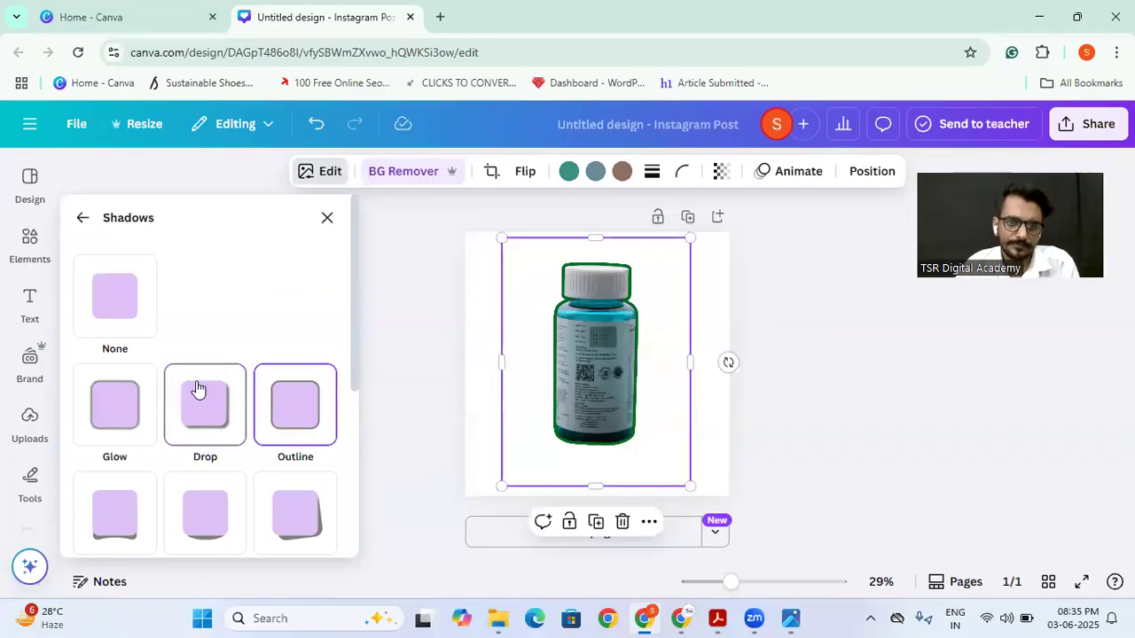
scroll(198, 387, down, 3)
mouse_move(127, 423)
mouse_down()
mouse_move(91, 432)
mouse_move(294, 432)
mouse_move(115, 422)
mouse_move(135, 423)
mouse_up()
drag(280, 528, 156, 548)
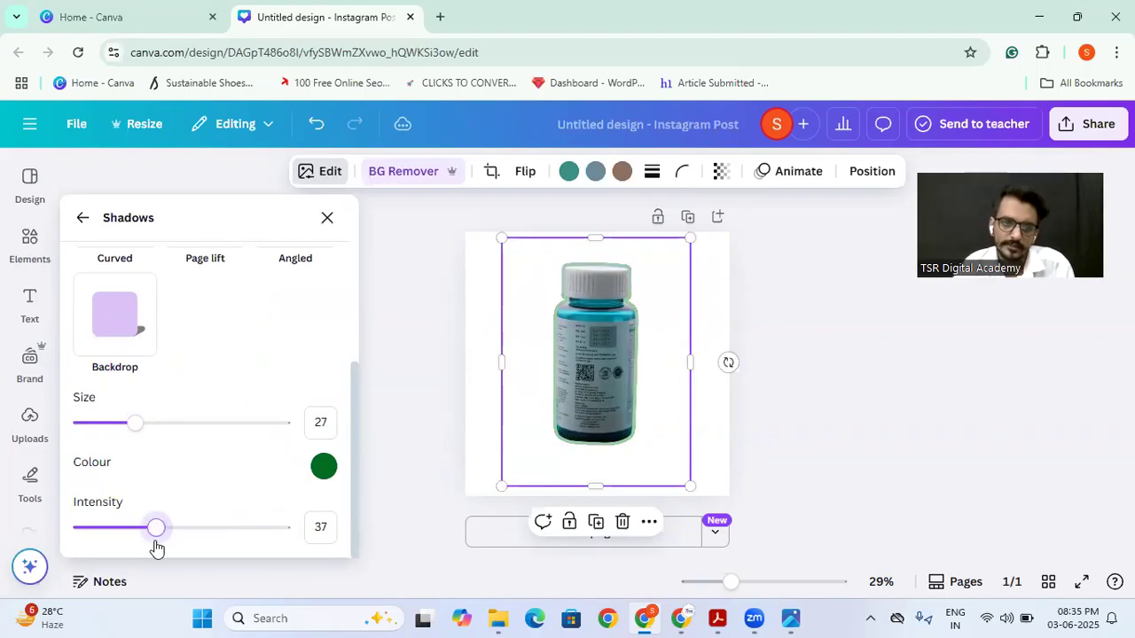
Step: Try the Curved, Page lift and Angled shadows on the bottle, and apply the Backdrop shadow with an increased direction value
scroll(178, 354, up, 3)
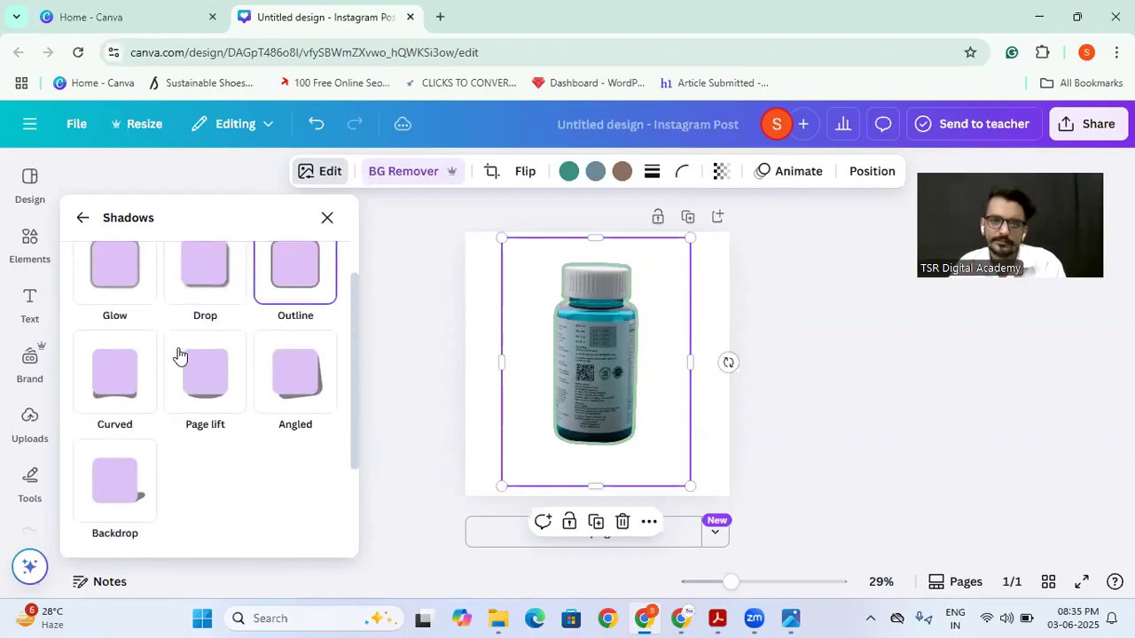
click(122, 390)
click(213, 390)
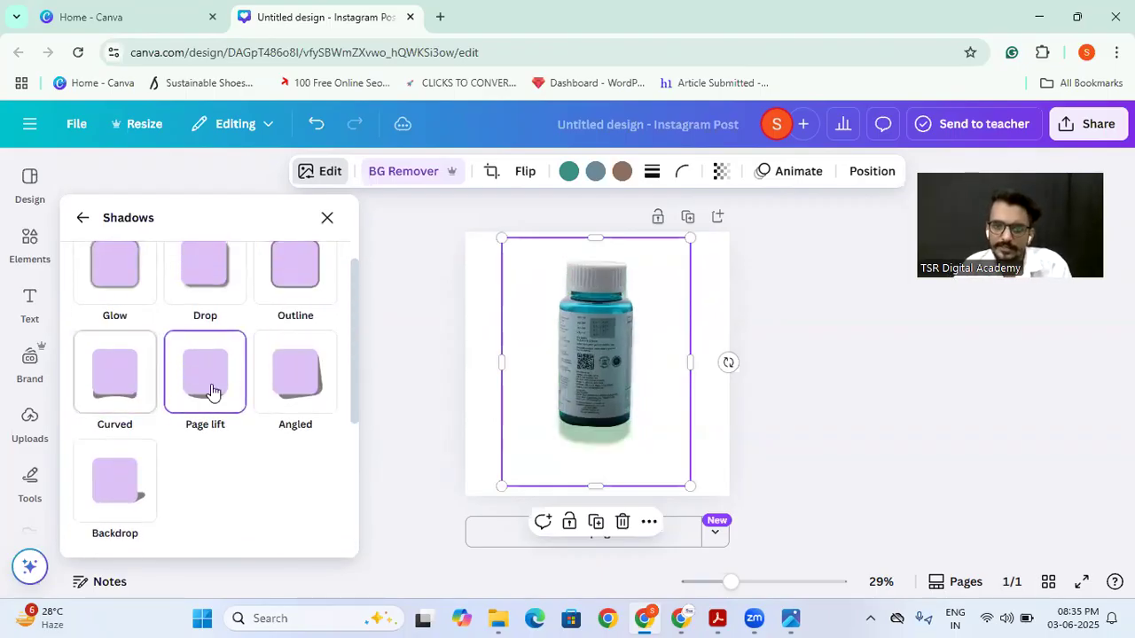
click(281, 399)
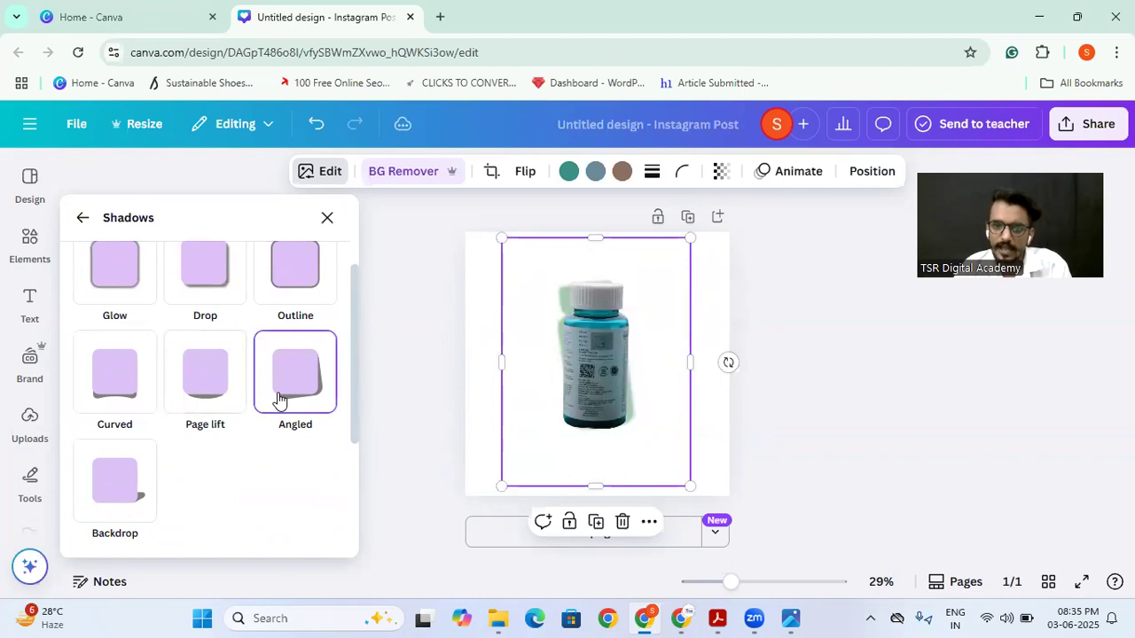
click(114, 495)
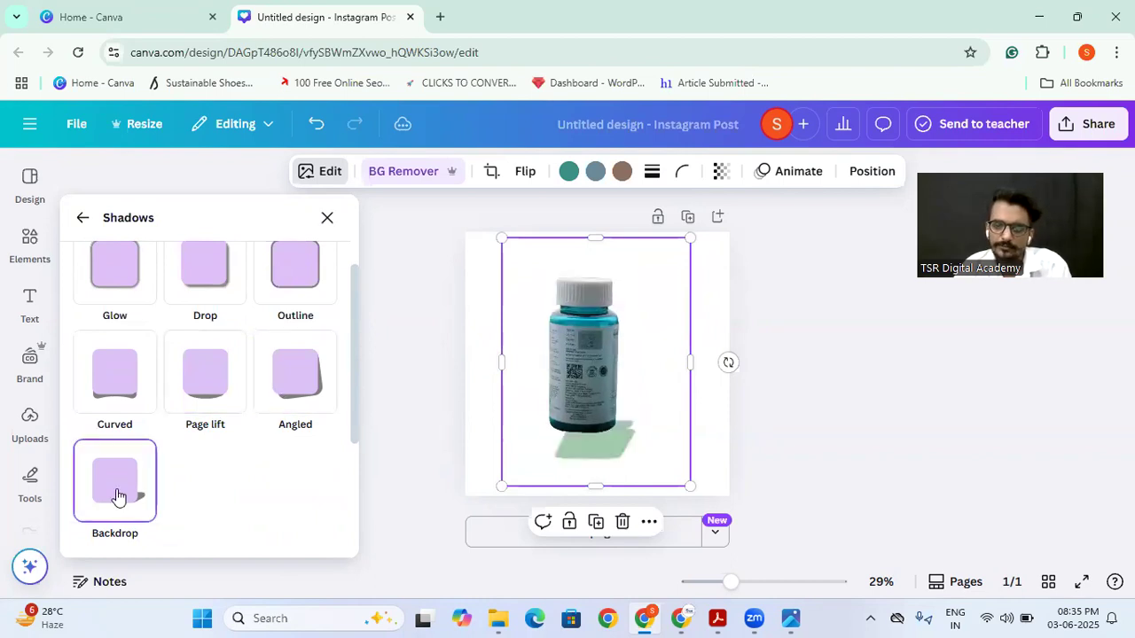
scroll(212, 465, down, 2)
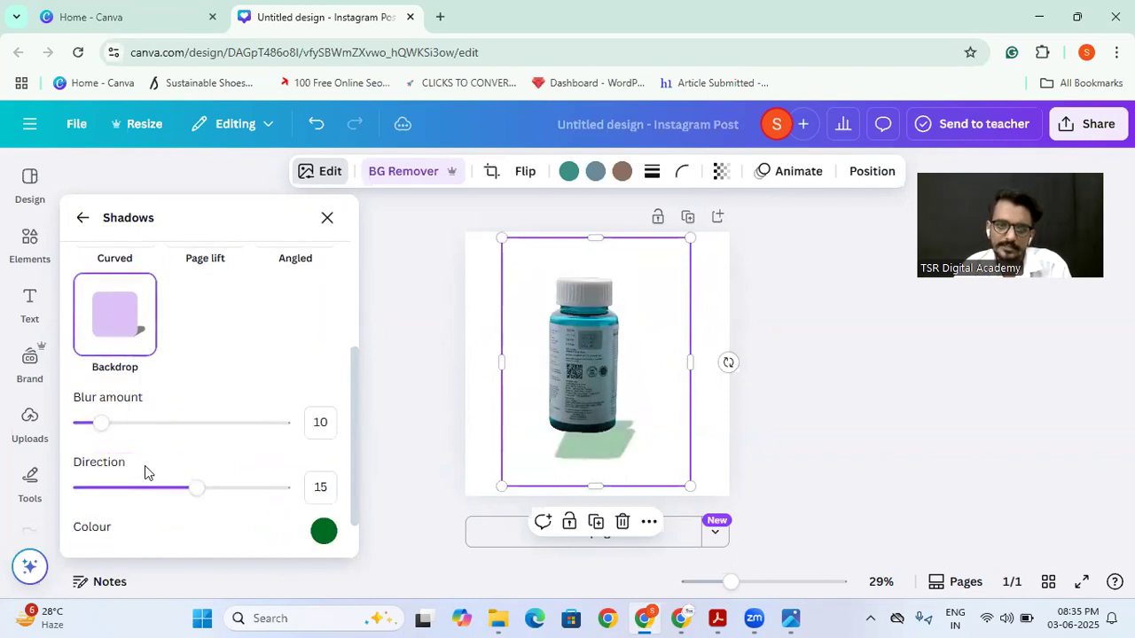
drag(197, 489, 248, 480)
Step: Delete the bottle image and add the uploaded Free Digital Marketing Course poster to the empty page
click(399, 335)
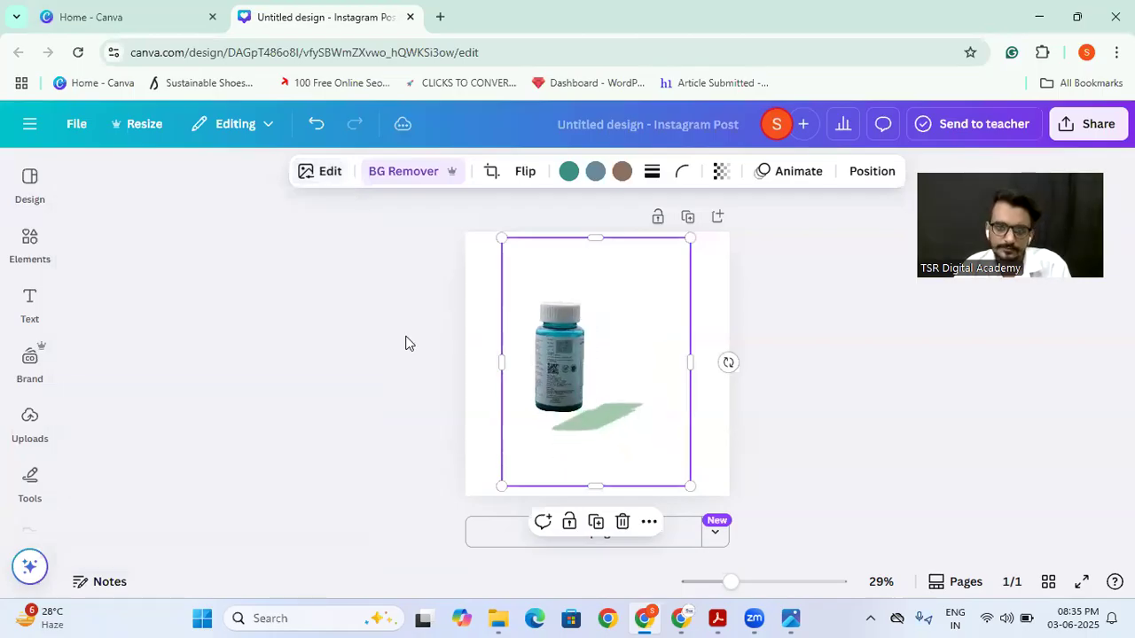
key(Delete)
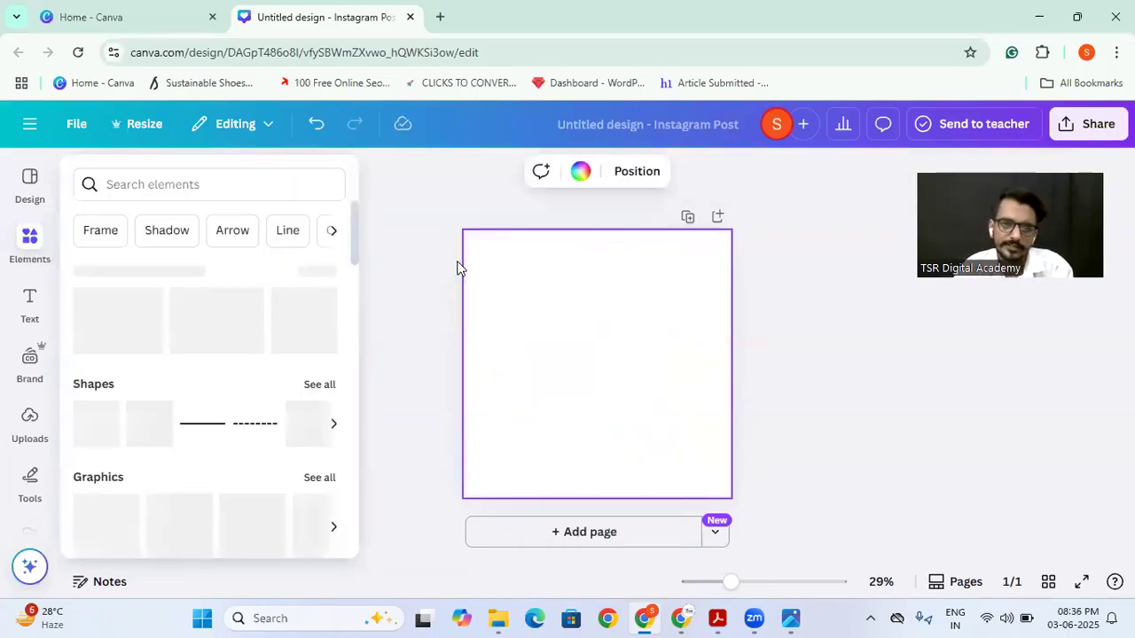
click(20, 440)
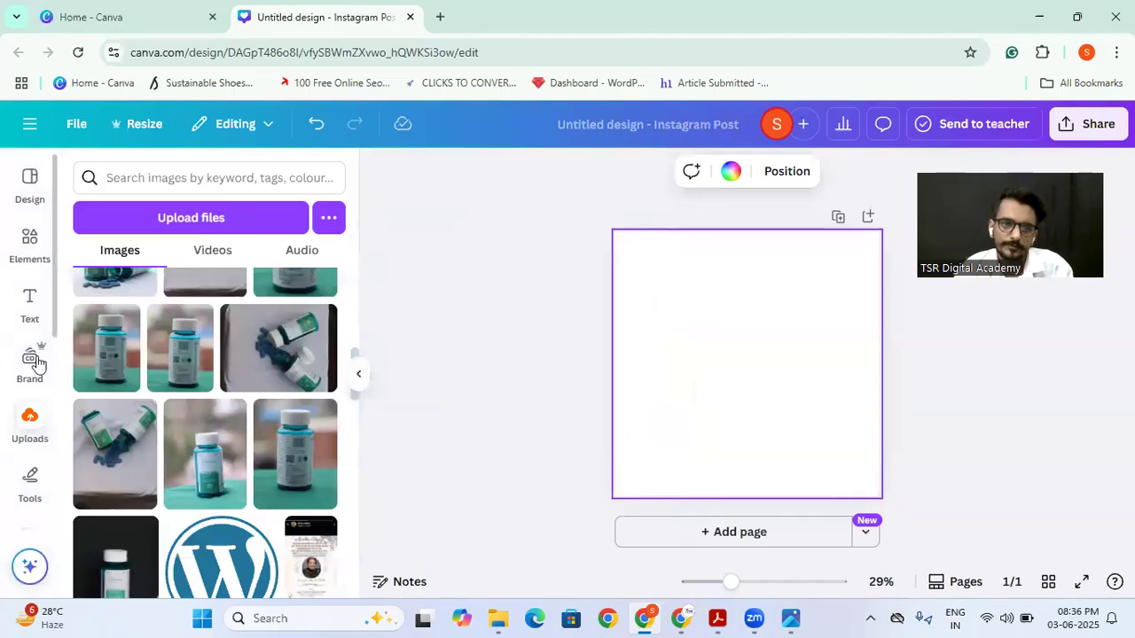
scroll(110, 324, up, 3)
click(110, 324)
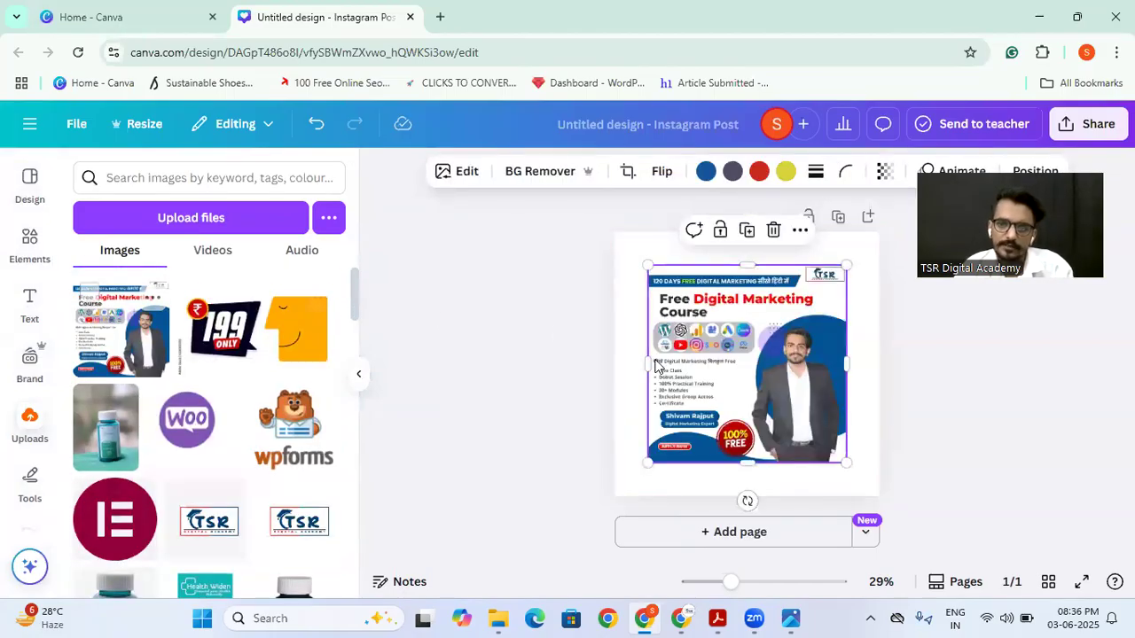
Step: Enlarge the poster image from its opposite corners so it fills the whole page
drag(642, 259, 607, 233)
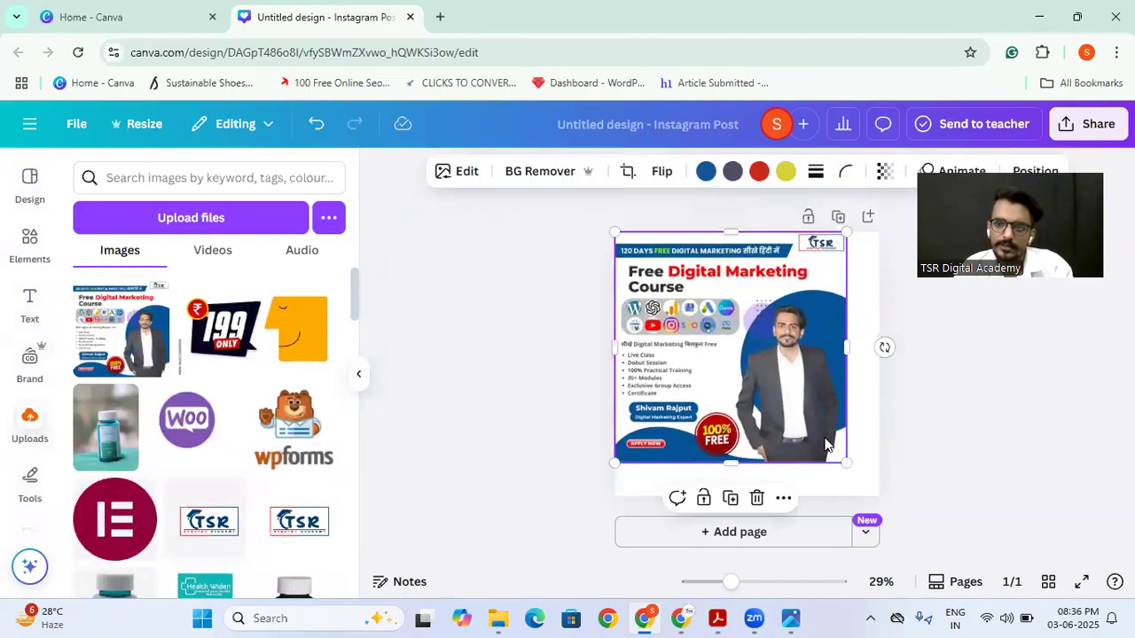
drag(838, 459, 879, 496)
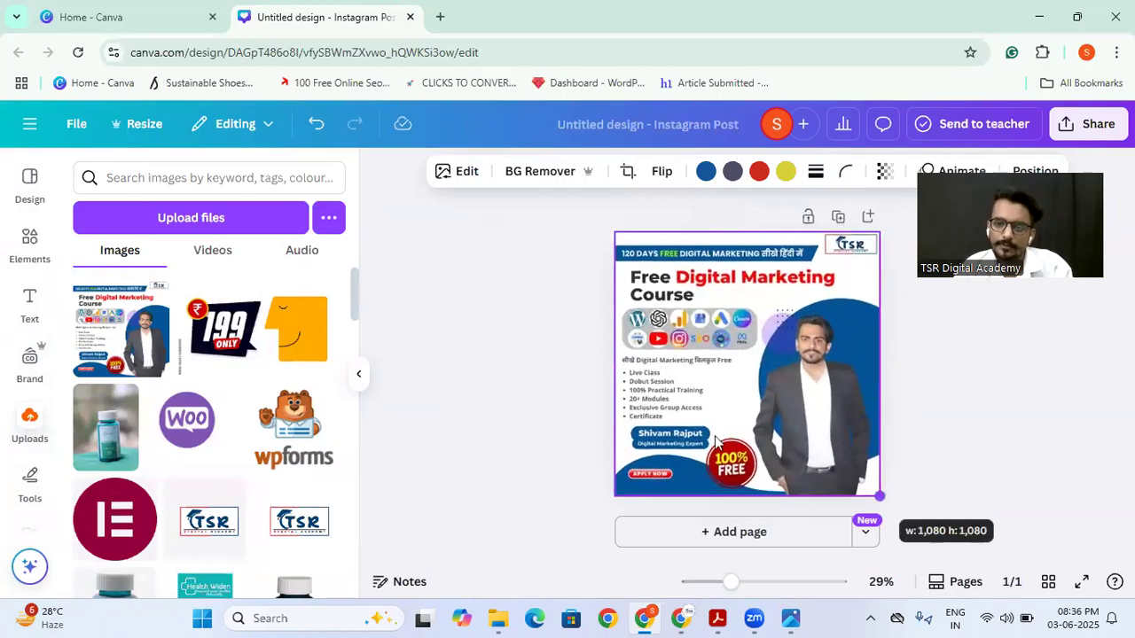
click(364, 381)
click(356, 398)
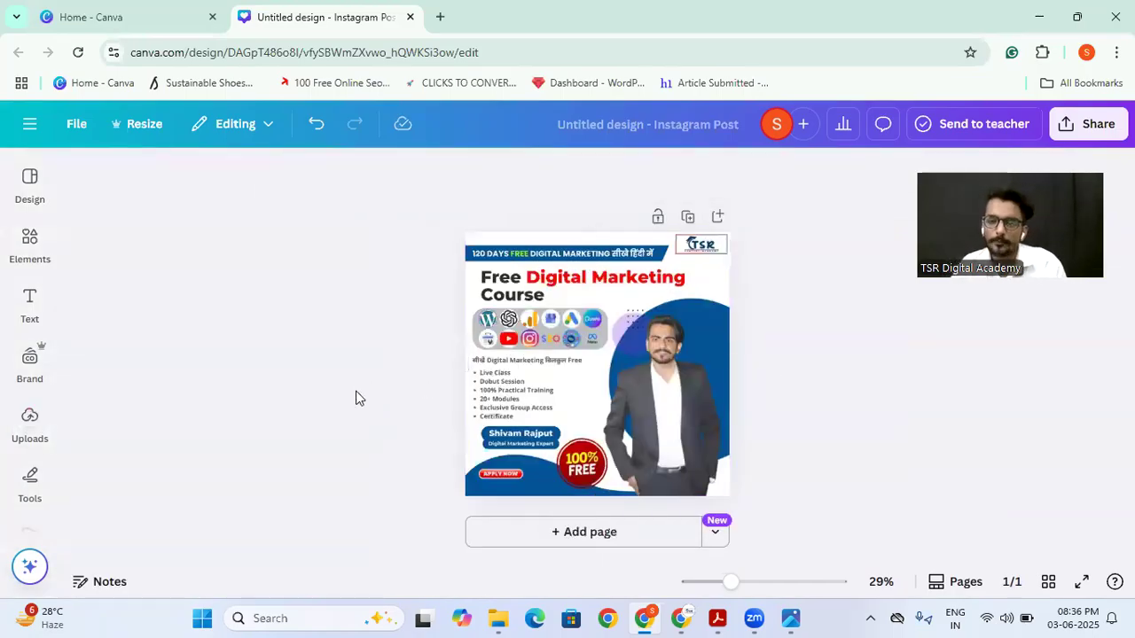
Step: Use Grab Text on the poster to extract the "120 DAYS FREE DIGITAL MARKETING" banner text and the "Live Class" to "Exclusive Group Access" list
click(484, 358)
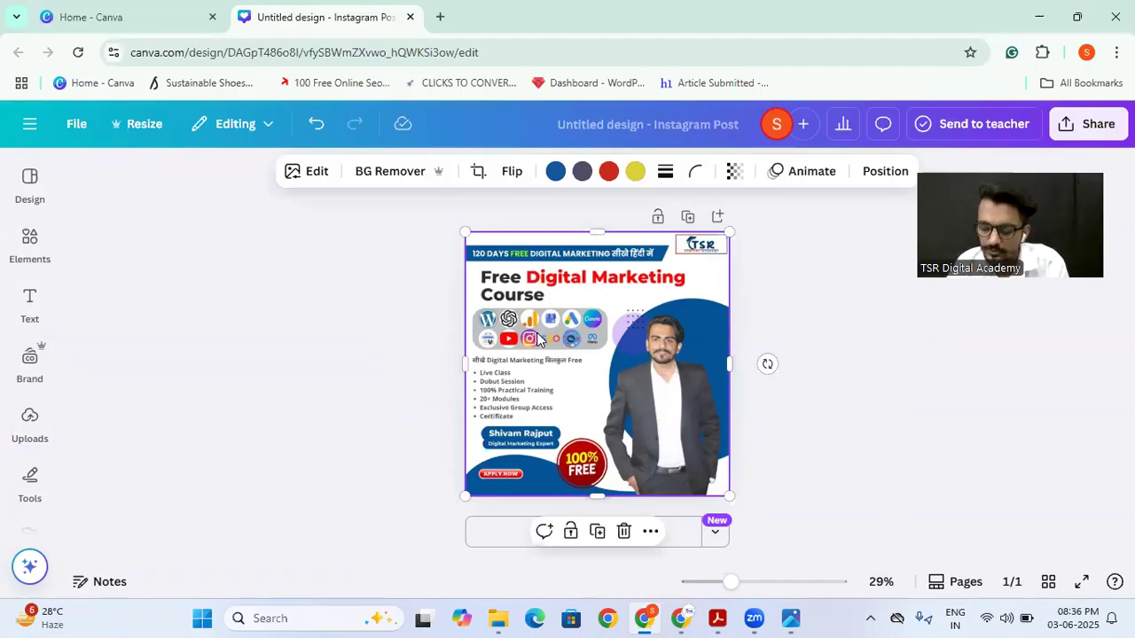
click(294, 175)
scroll(208, 362, down, 2)
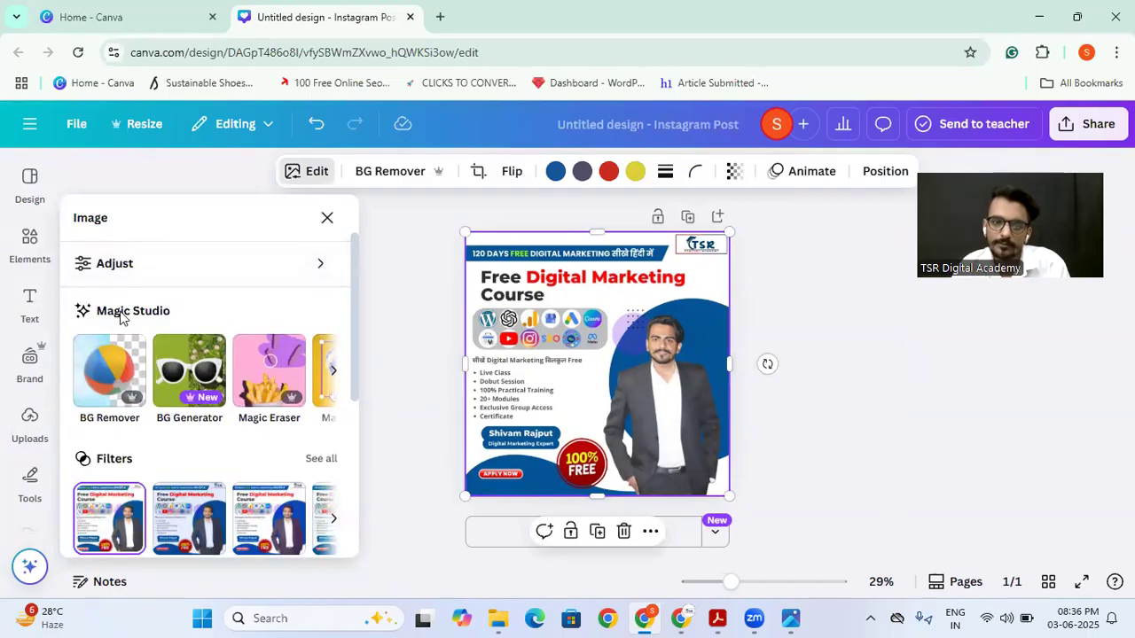
click(330, 372)
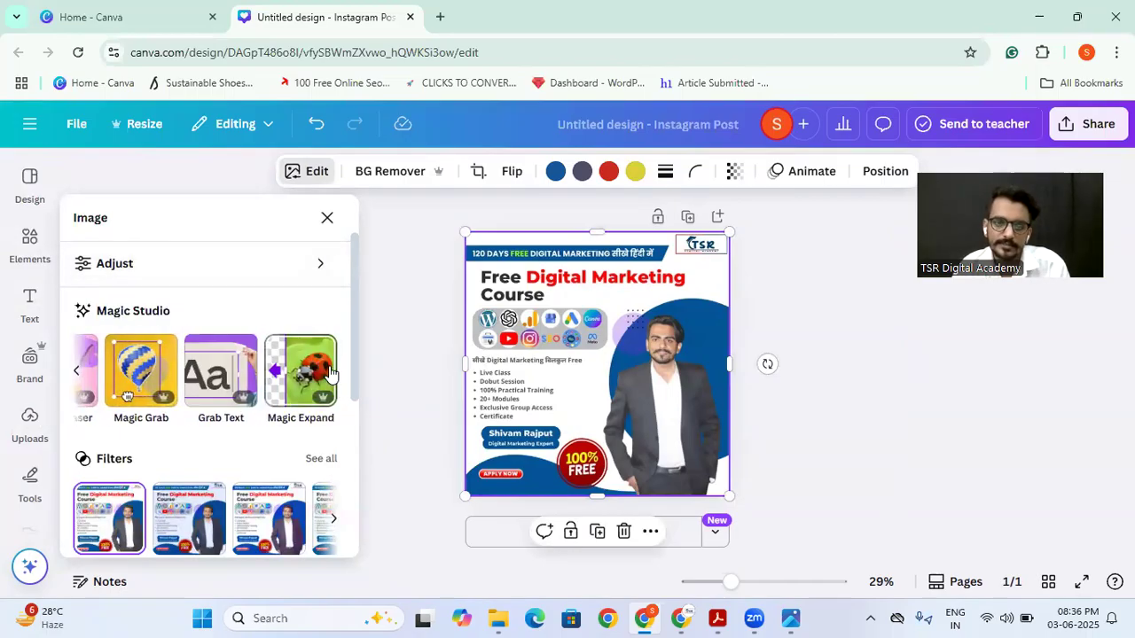
click(217, 390)
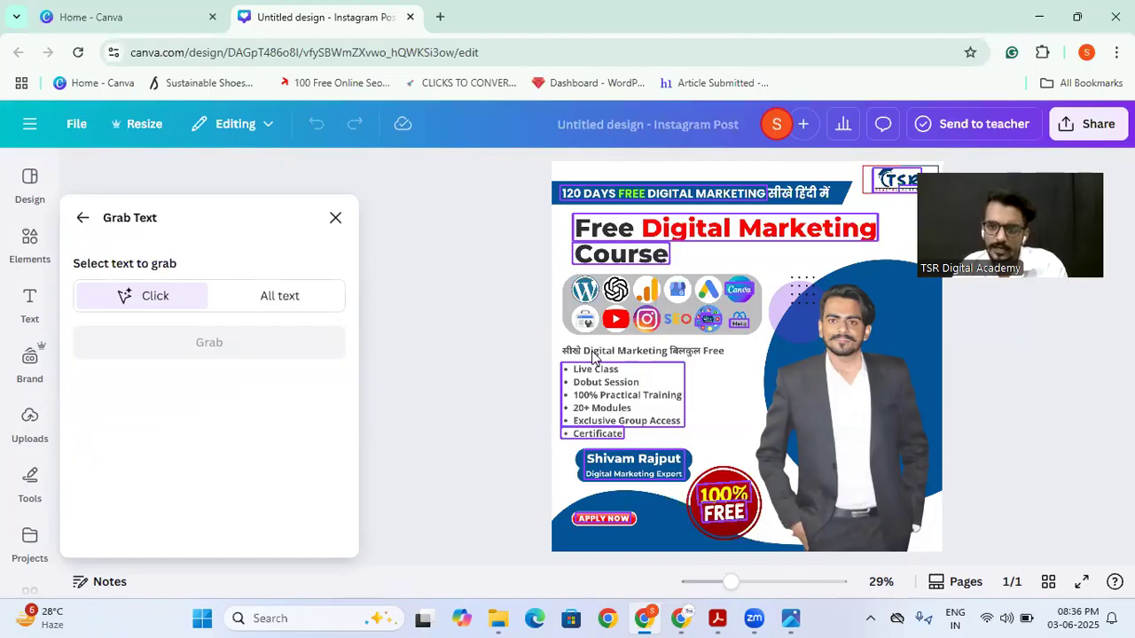
click(628, 194)
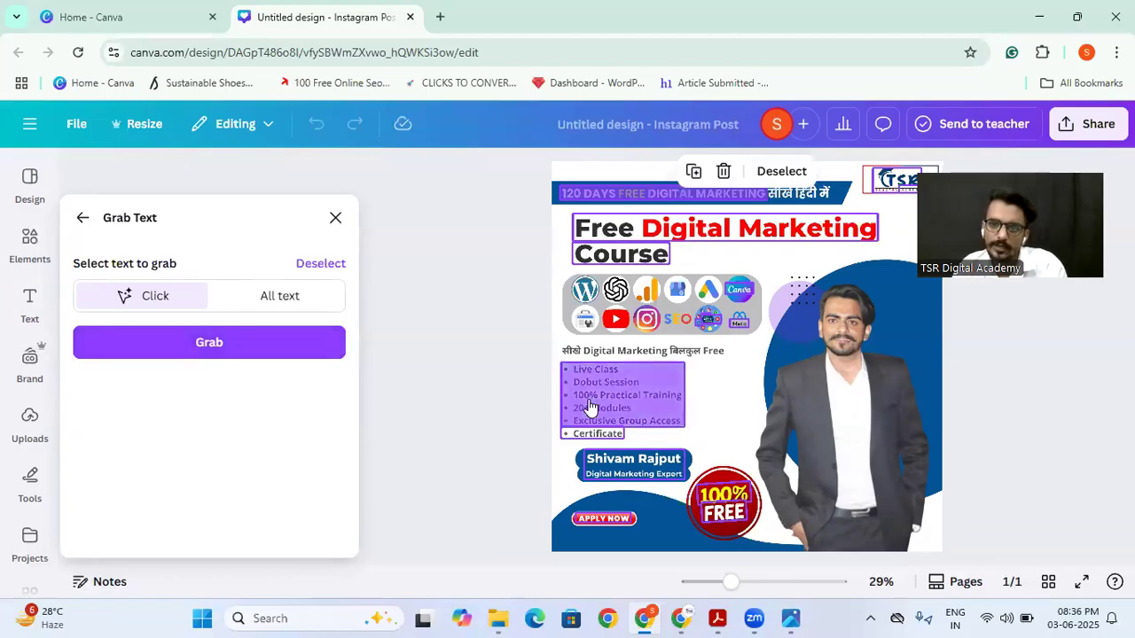
click(264, 349)
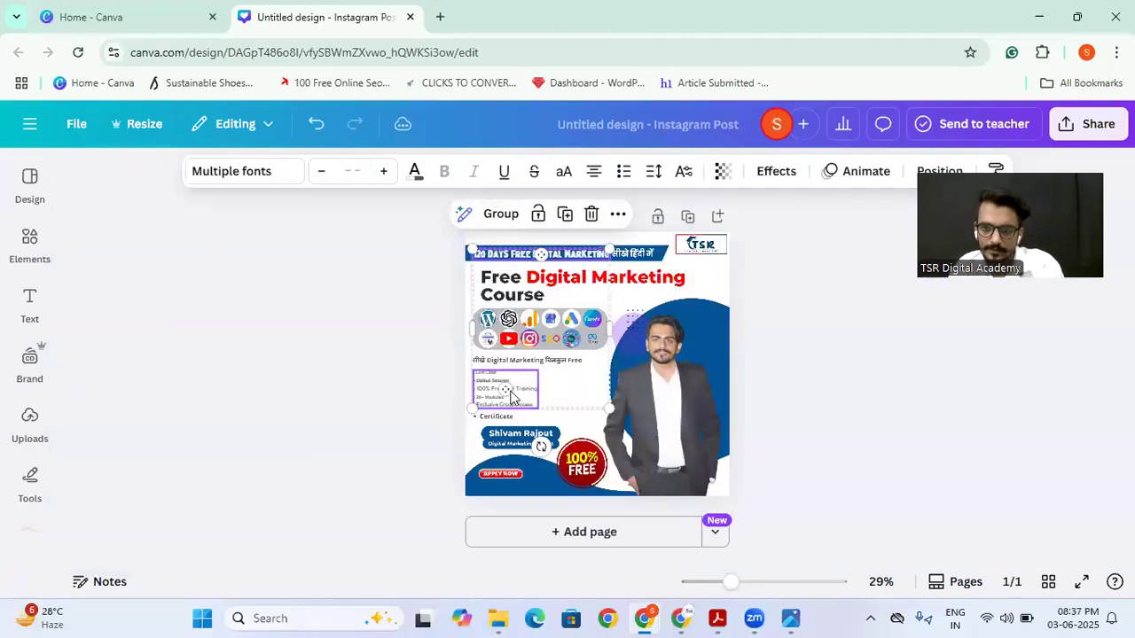
Step: Add a second page, paste a copy of the grabbed course list onto it, and enlarge the list
click(718, 216)
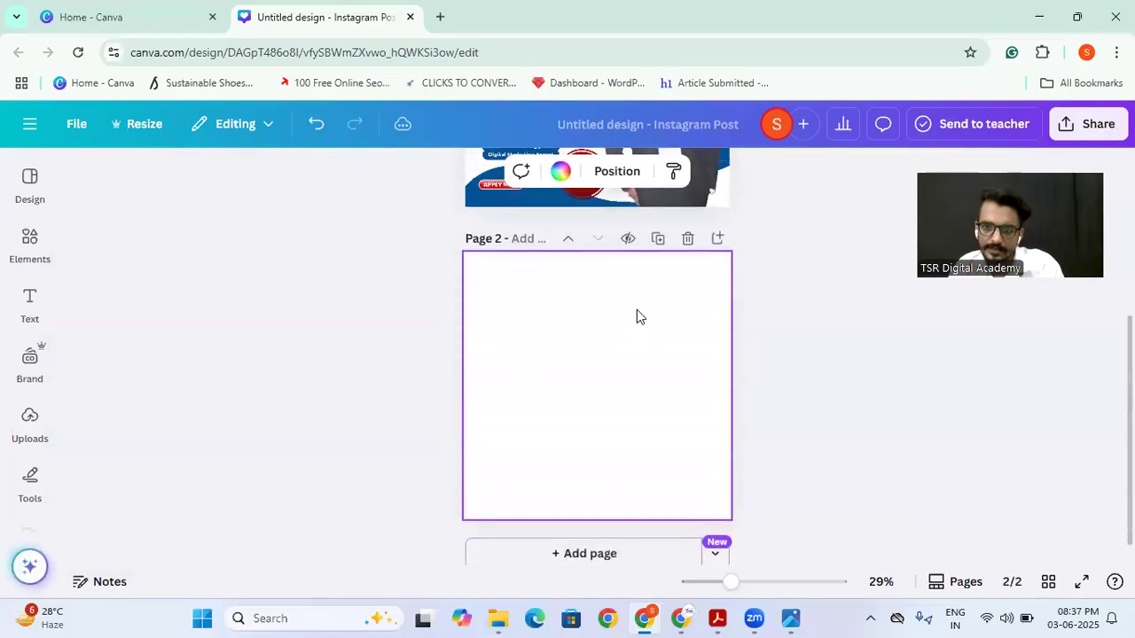
scroll(636, 312, up, 3)
click(489, 383)
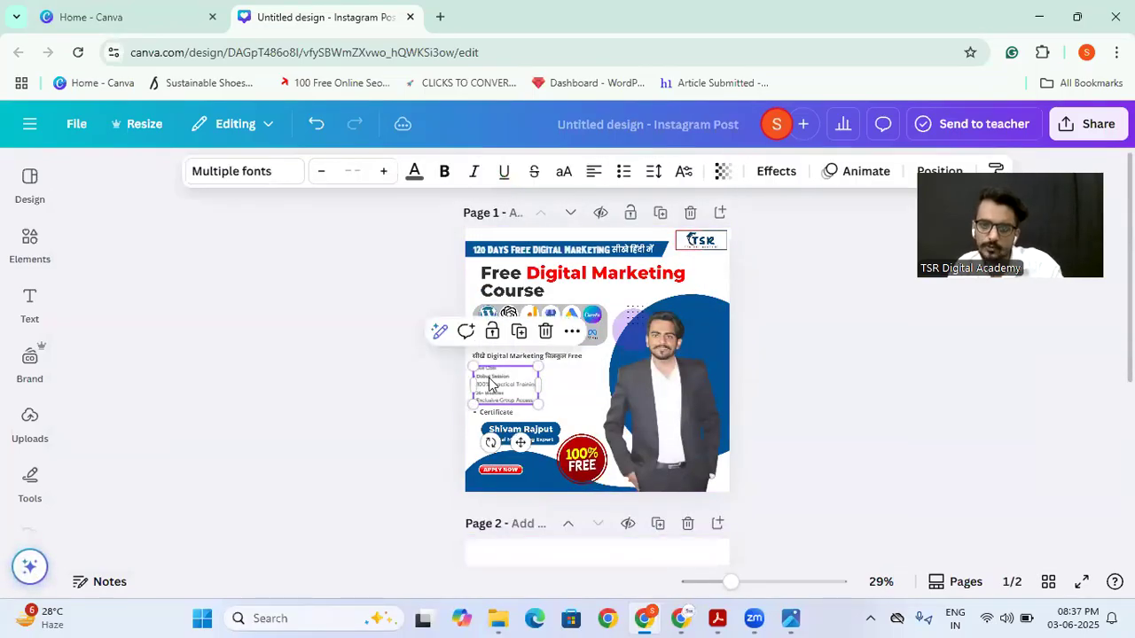
scroll(490, 383, down, 4)
click(570, 332)
key(ctrl+v)
drag(538, 409, 633, 469)
Step: Use Grab Text on the page 1 poster image to extract the "100% FREE" badge text
scroll(612, 355, up, 1)
scroll(612, 341, up, 2)
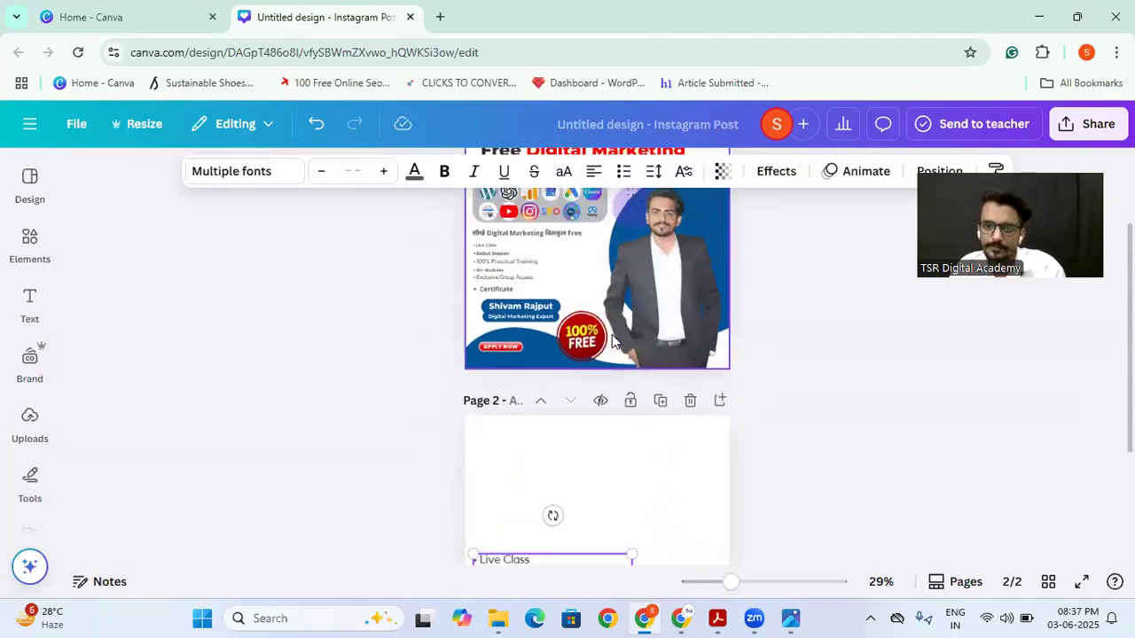
scroll(569, 325, up, 1)
click(569, 325)
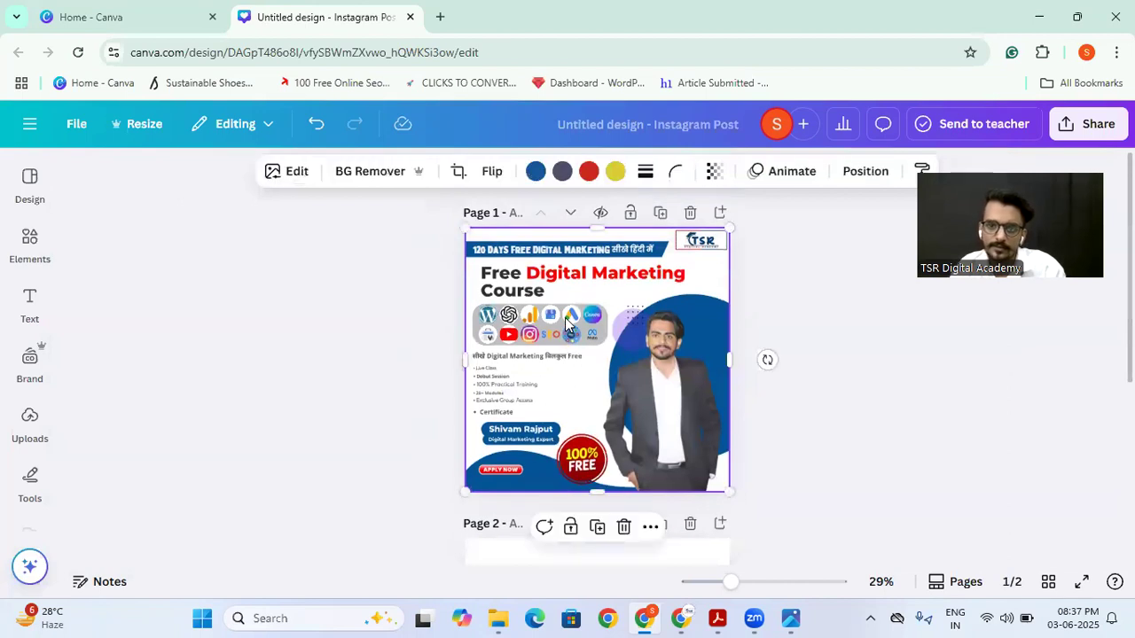
click(282, 175)
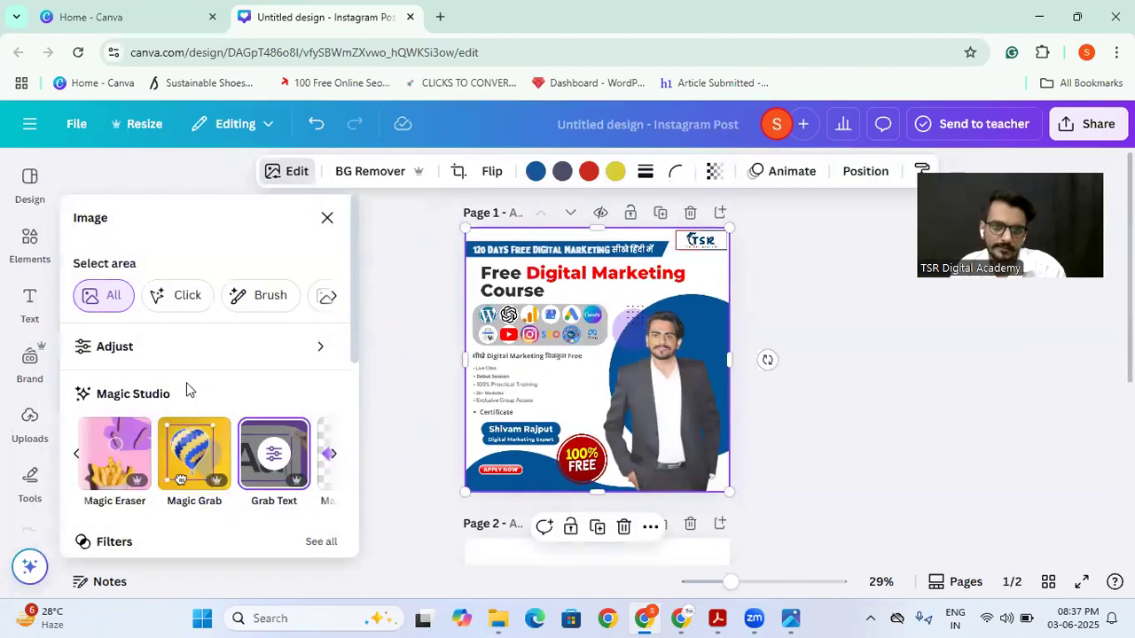
click(272, 456)
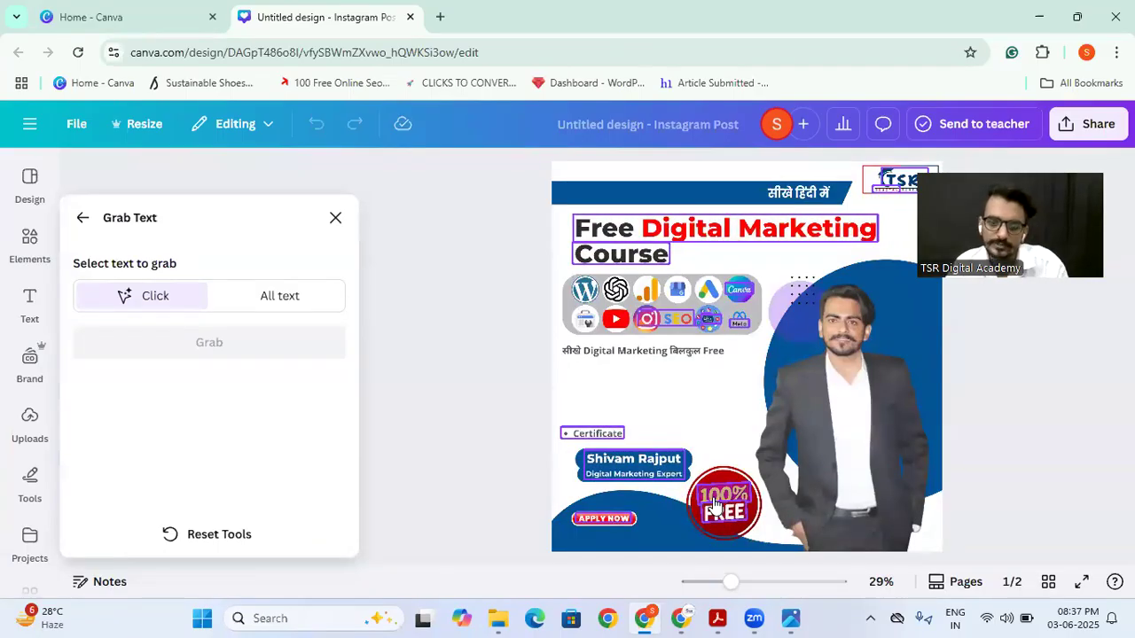
click(715, 504)
click(716, 509)
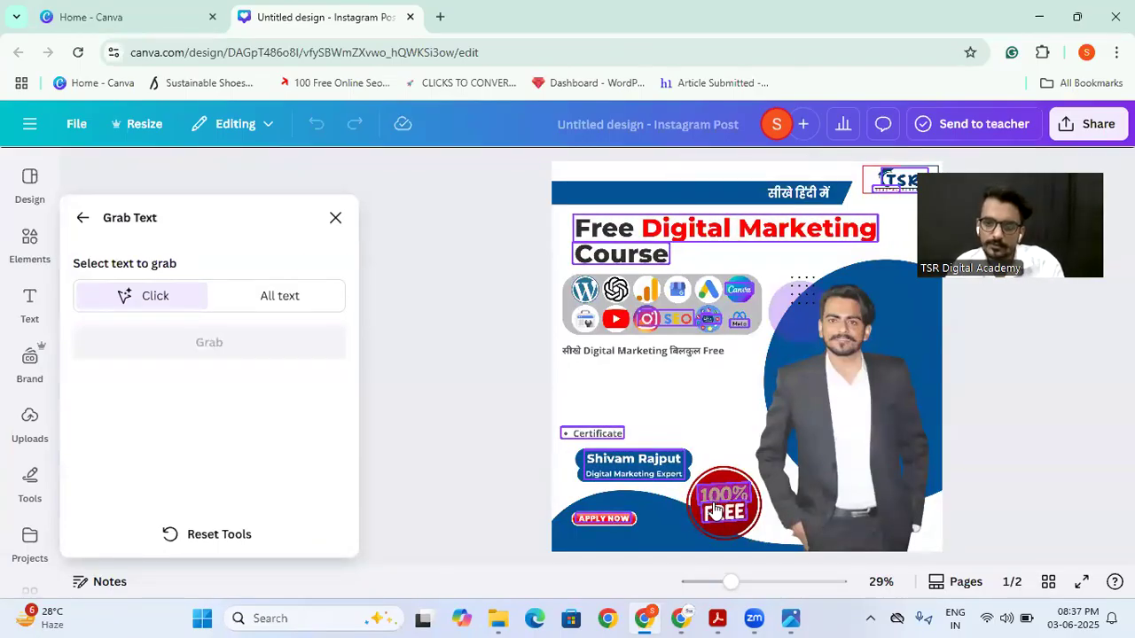
click(718, 507)
click(718, 504)
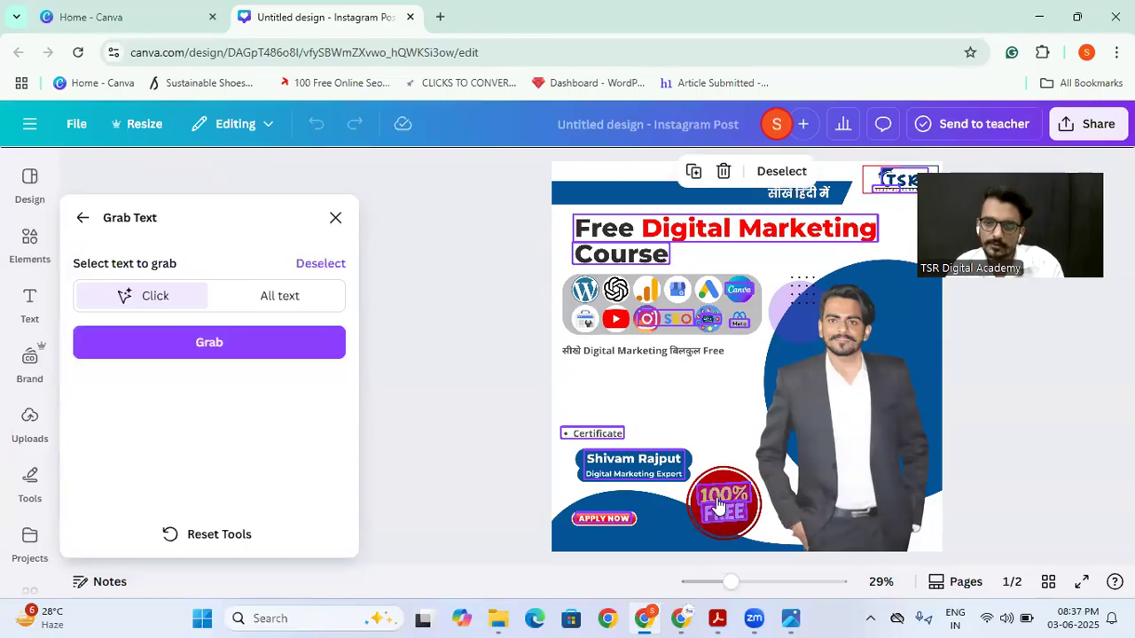
click(211, 351)
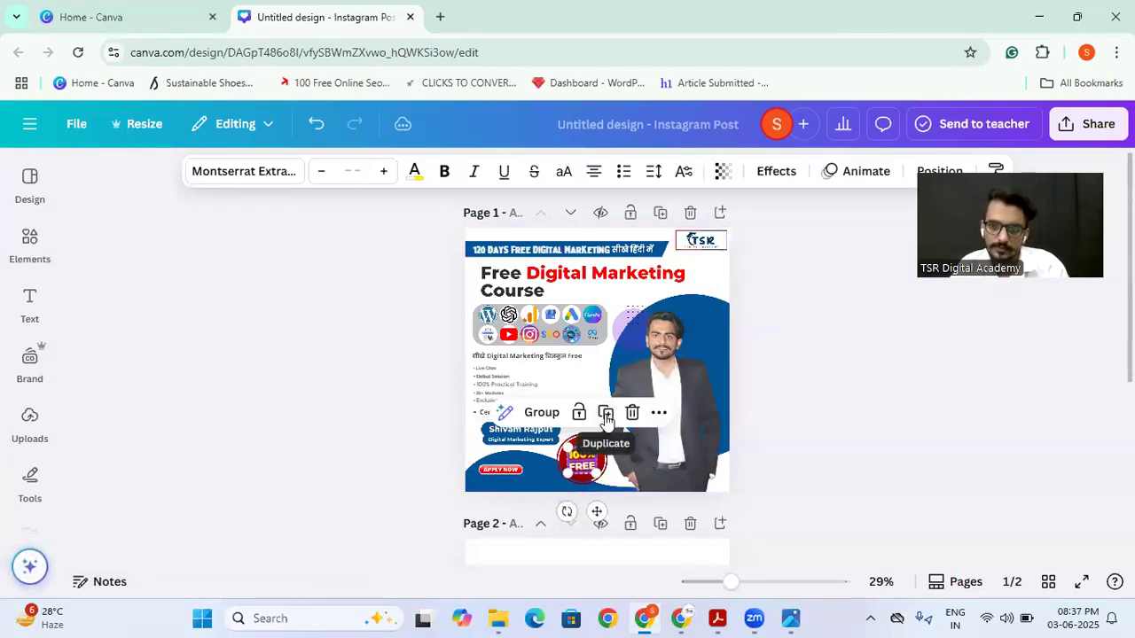
Step: Group the grabbed "100% FREE" text, paste a copy onto page 2, and enlarge it above the course list
click(541, 413)
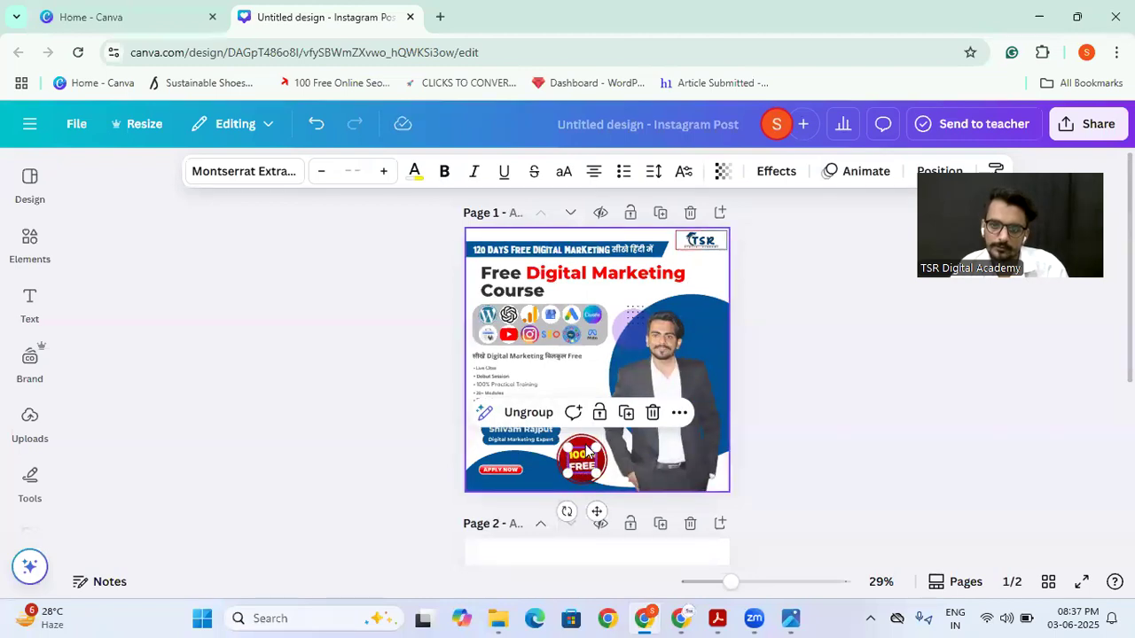
scroll(659, 438, down, 4)
click(662, 376)
key(ctrl+v)
drag(581, 468, 685, 379)
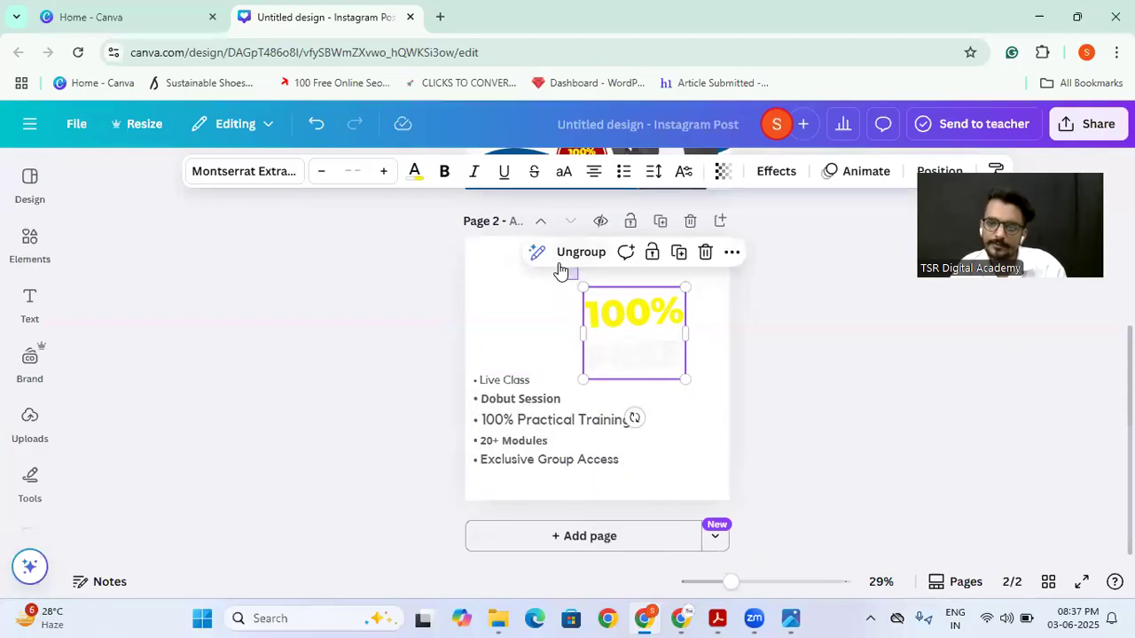
click(595, 307)
click(515, 325)
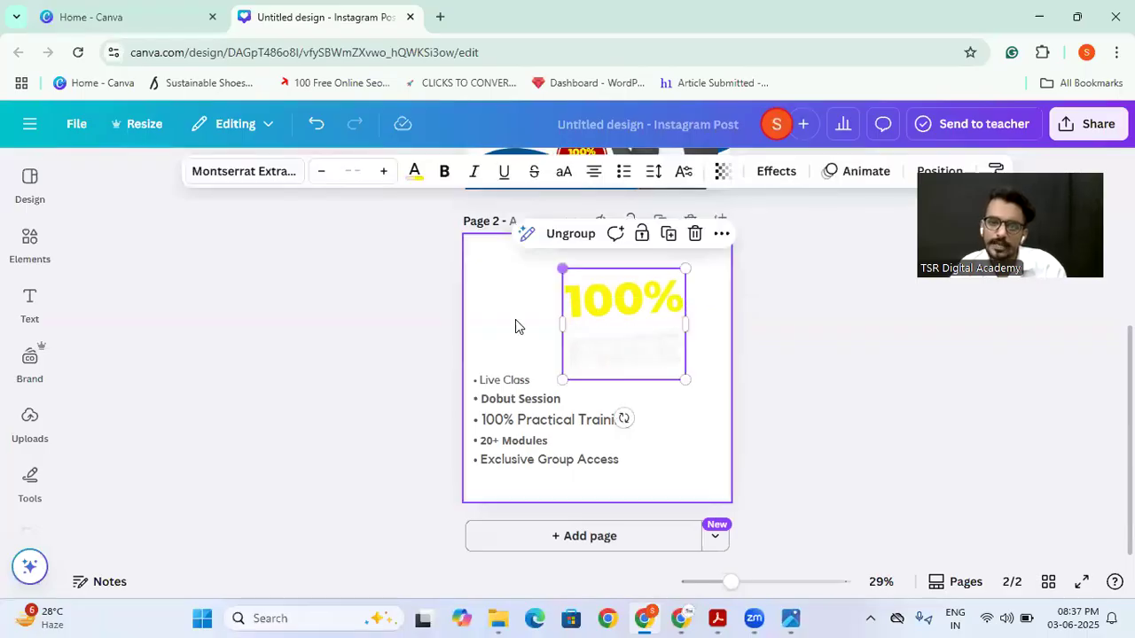
Step: Switch from the poster design to the Canva home page
scroll(728, 407, up, 4)
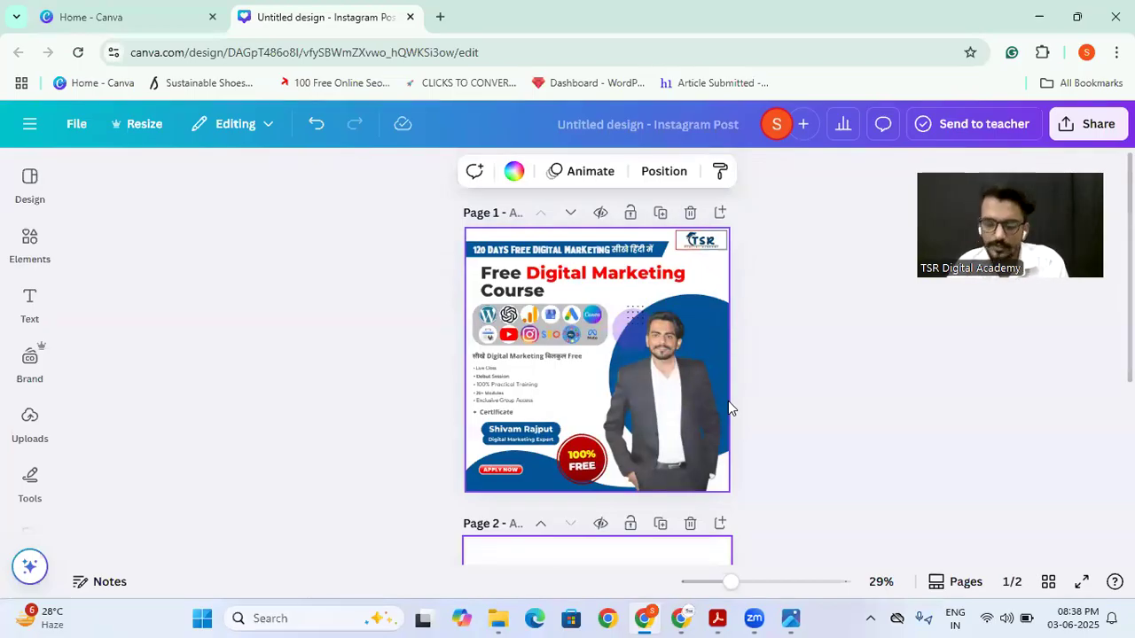
click(113, 9)
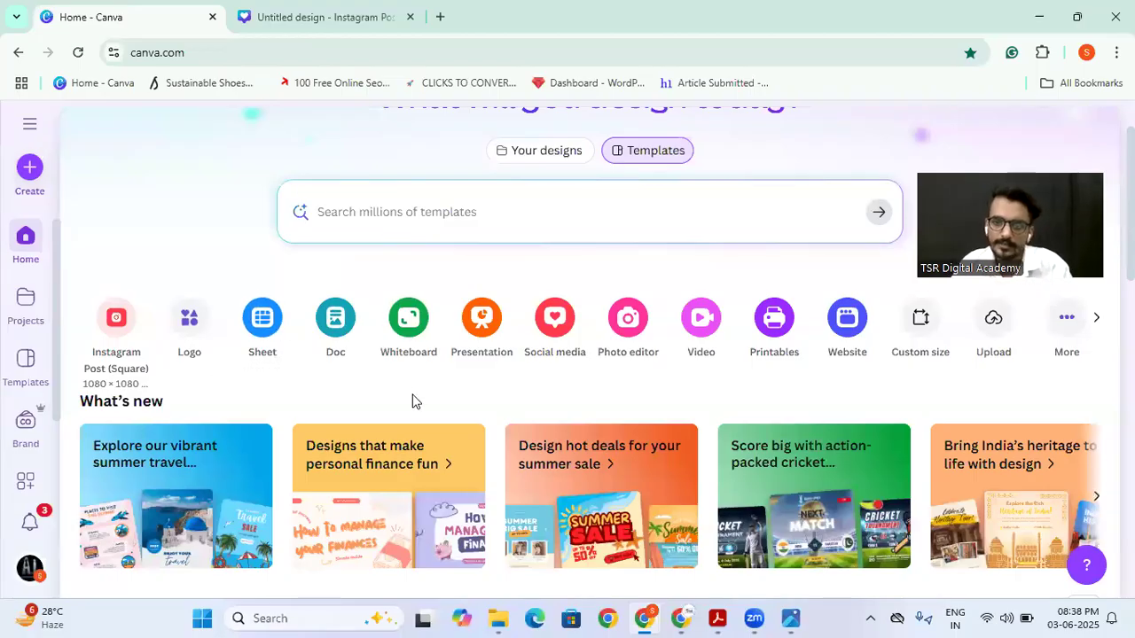
Step: Create a new blank 500 × 500 px logo design from the home page
scroll(412, 394, down, 1)
scroll(412, 393, up, 2)
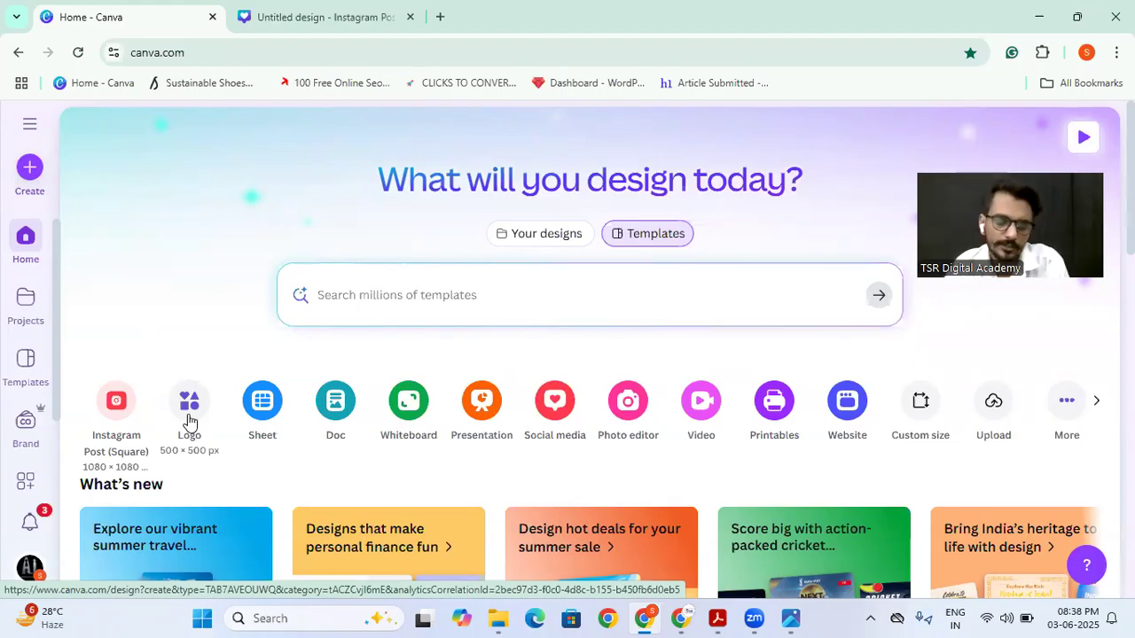
click(189, 420)
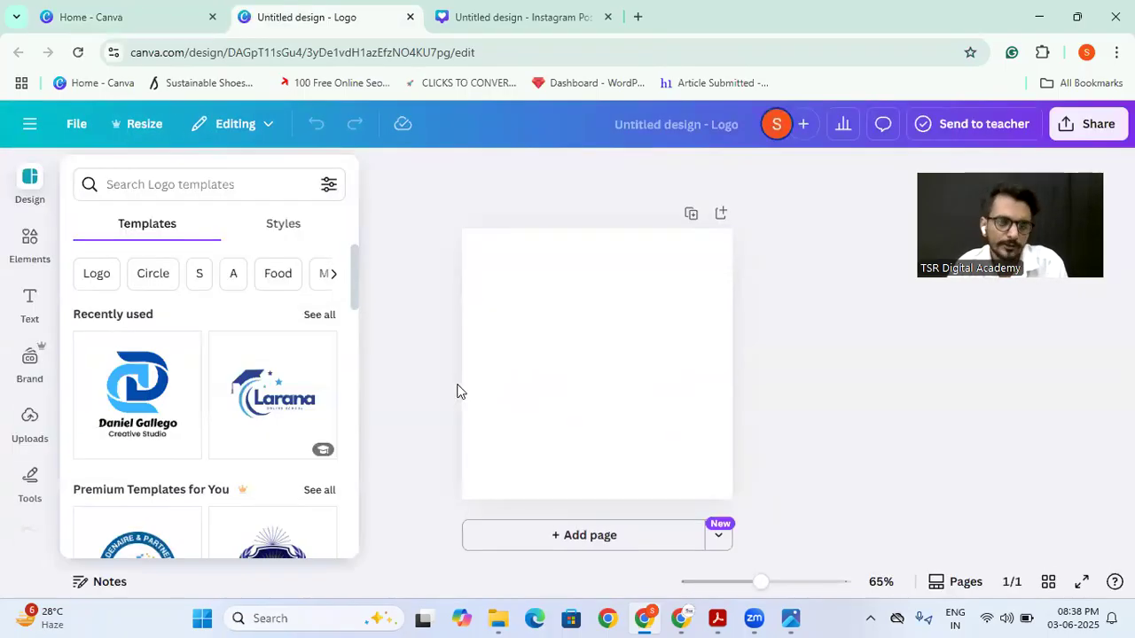
click(597, 361)
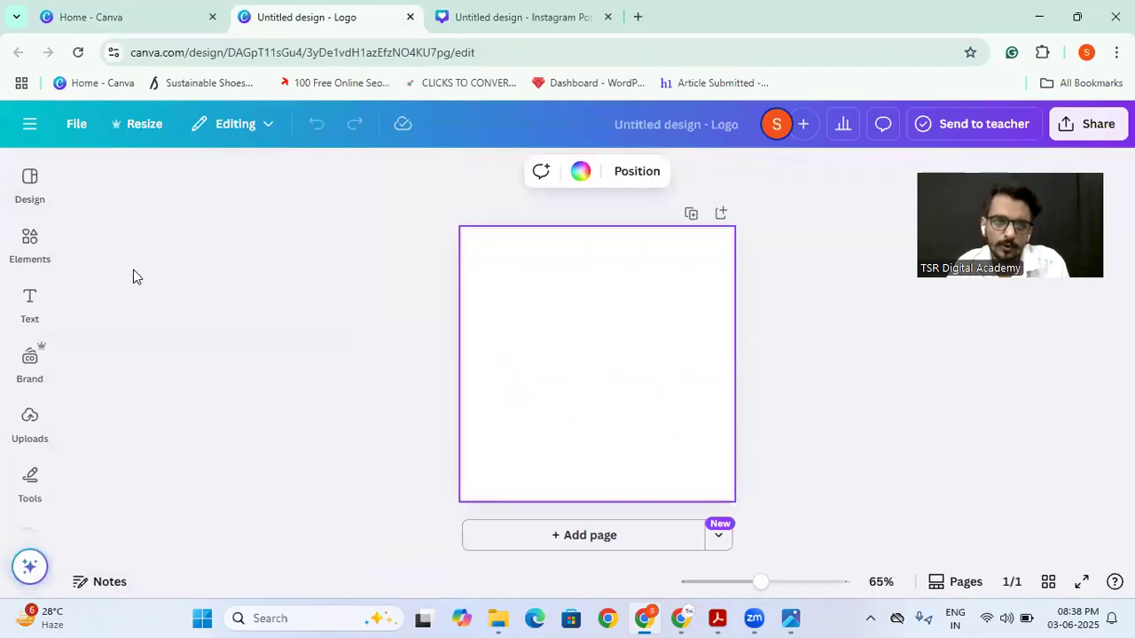
Step: Search the elements for "circle" and show all matching graphics
click(30, 244)
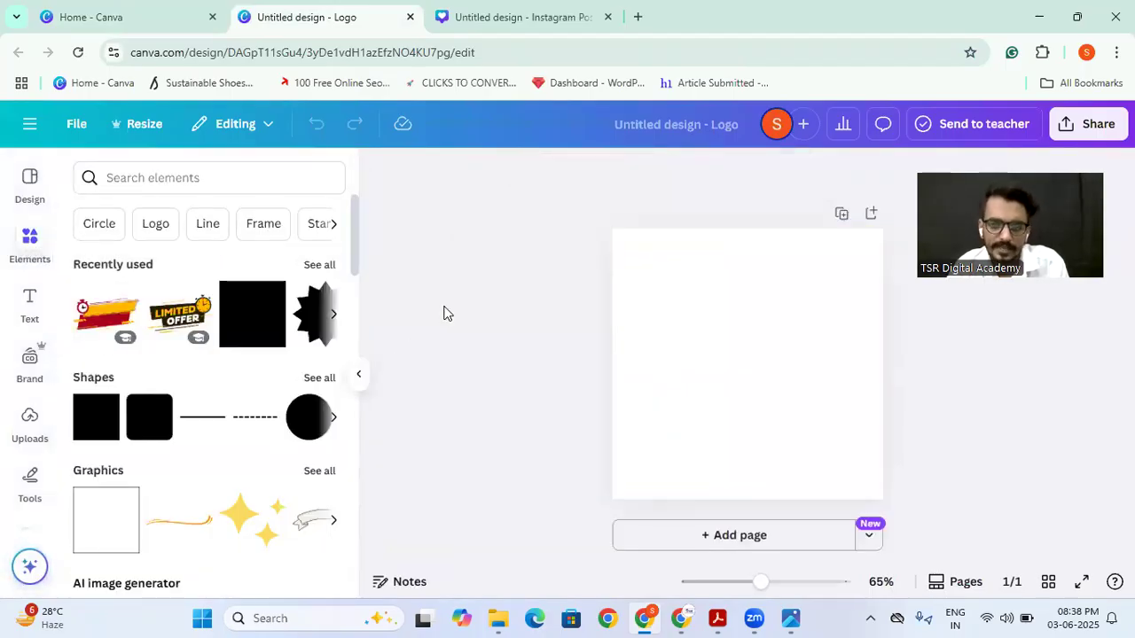
click(685, 315)
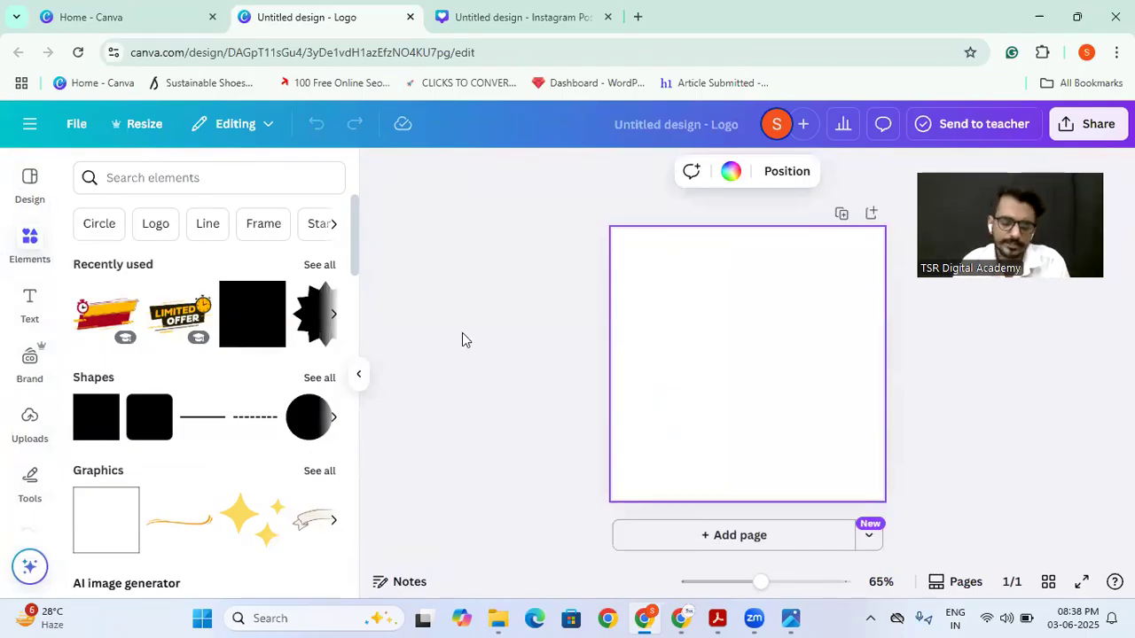
click(126, 183)
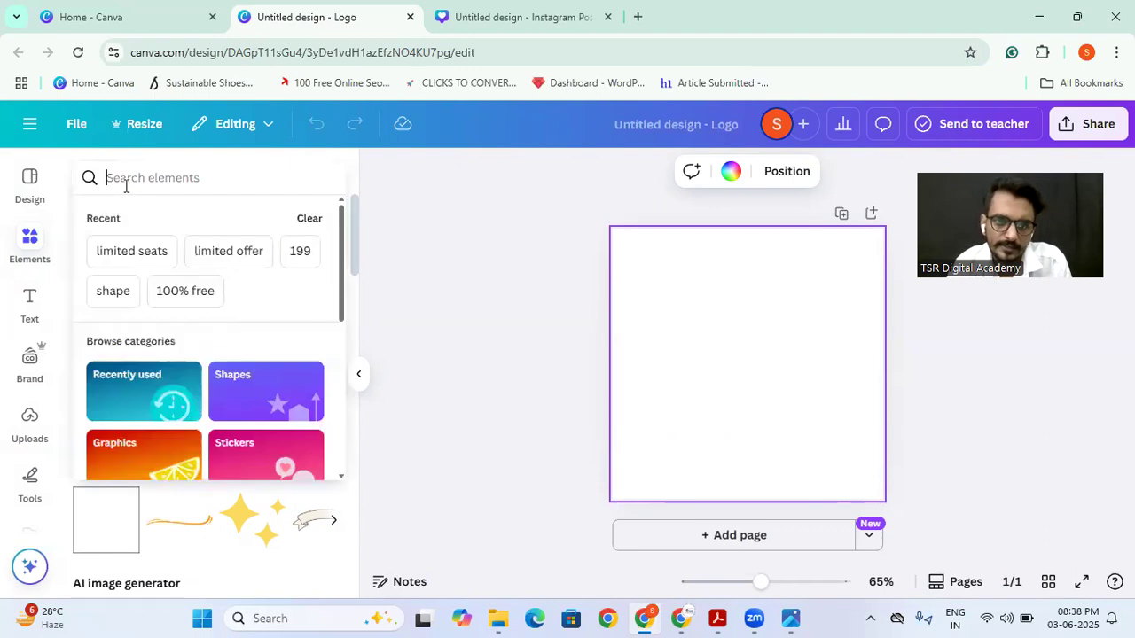
click(387, 257)
click(123, 181)
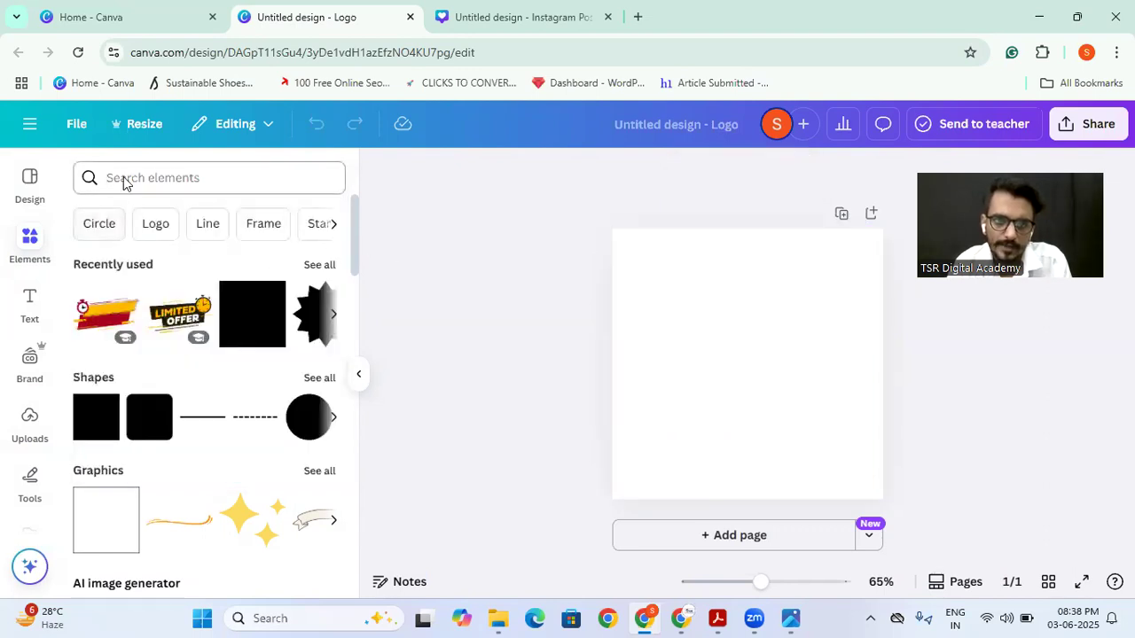
text(circ)
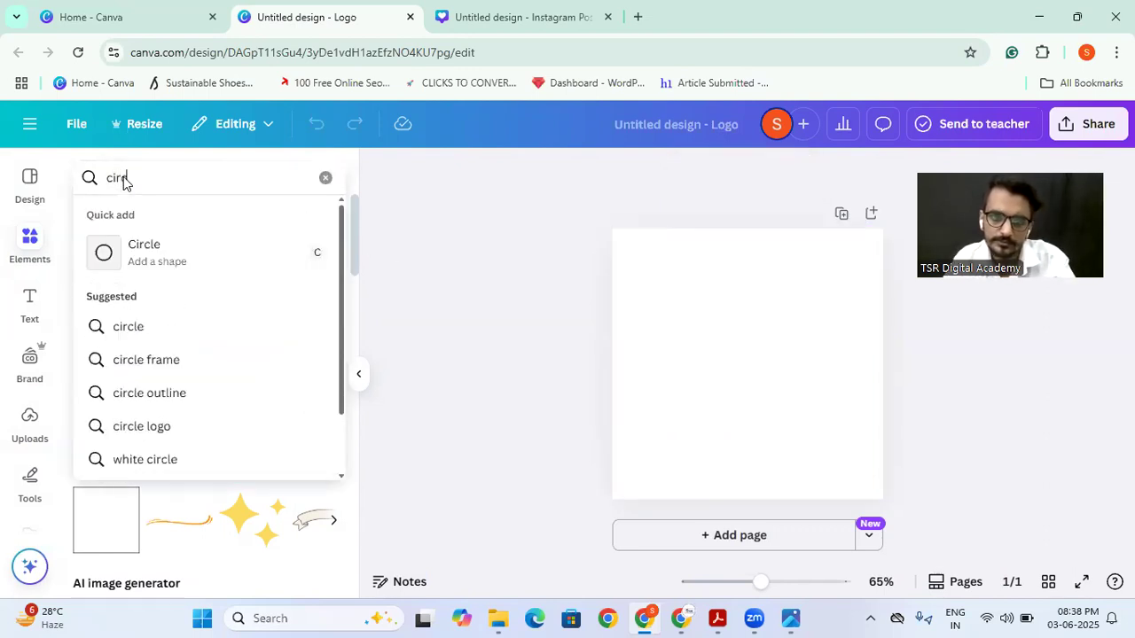
click(133, 335)
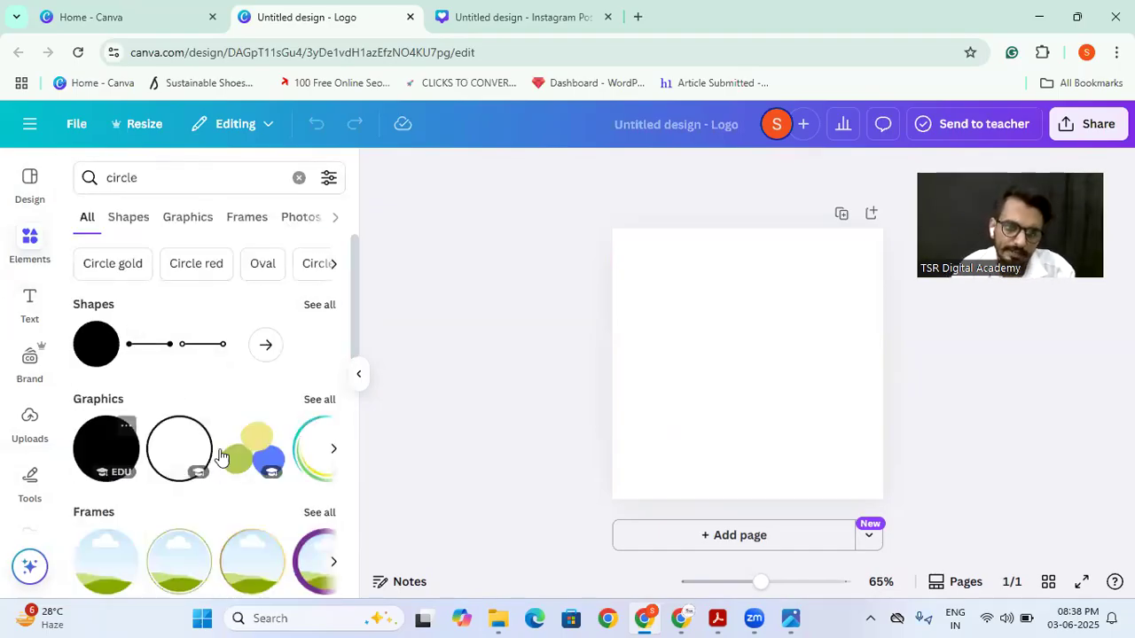
click(319, 401)
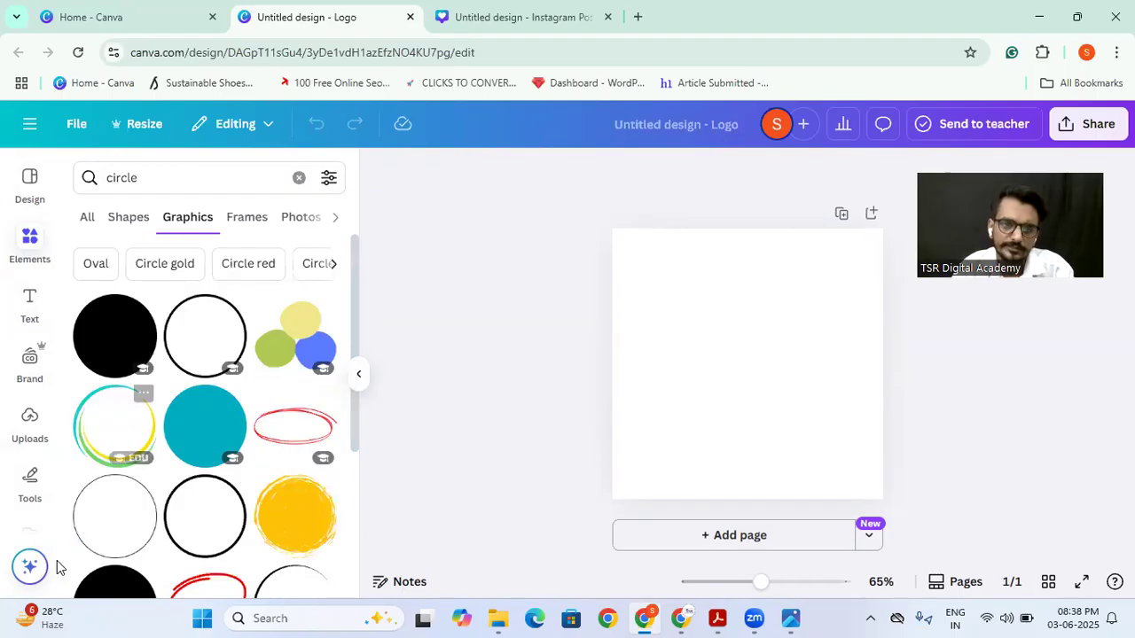
Step: Add the black outlined circle graphic to the page and enlarge it to fill most of the canvas, roughly centred
scroll(157, 425, down, 1)
scroll(156, 426, up, 2)
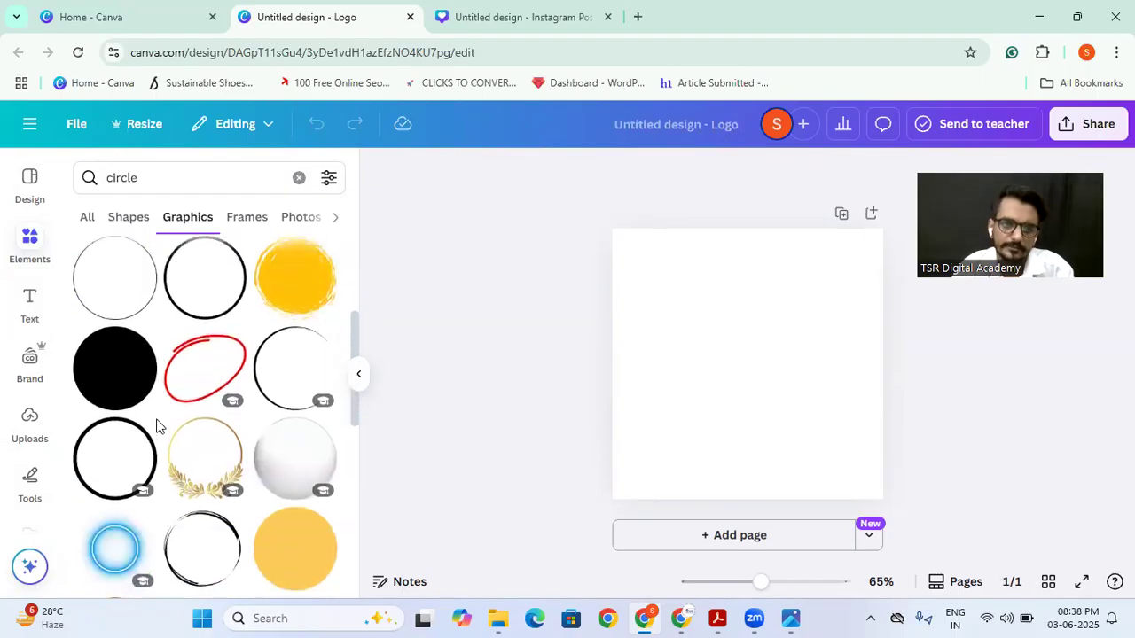
click(203, 358)
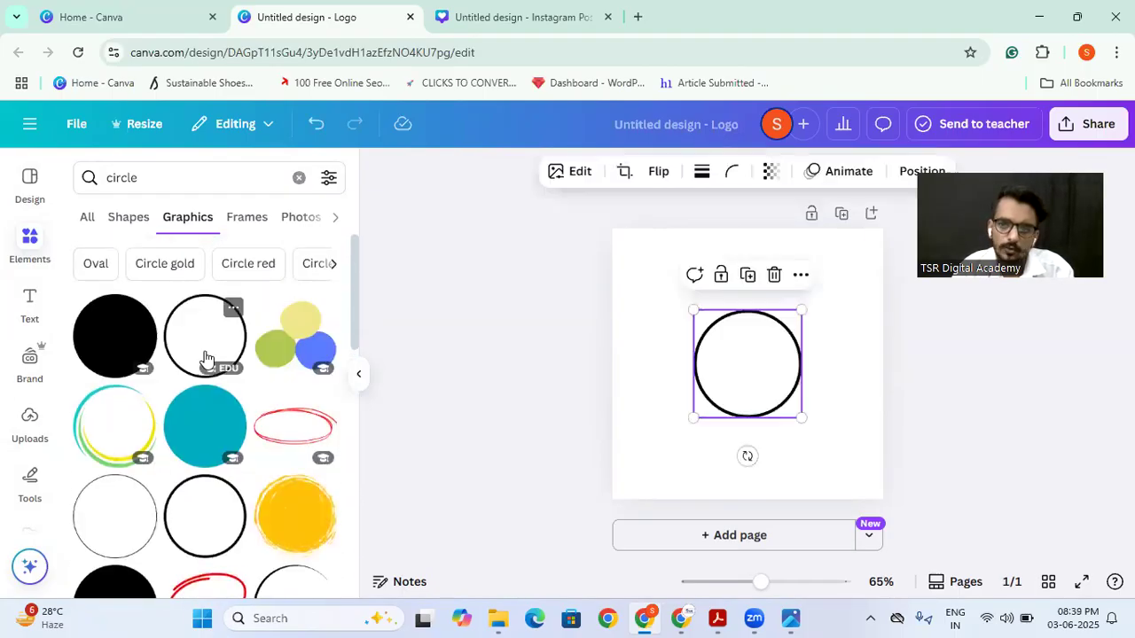
drag(692, 417, 644, 465)
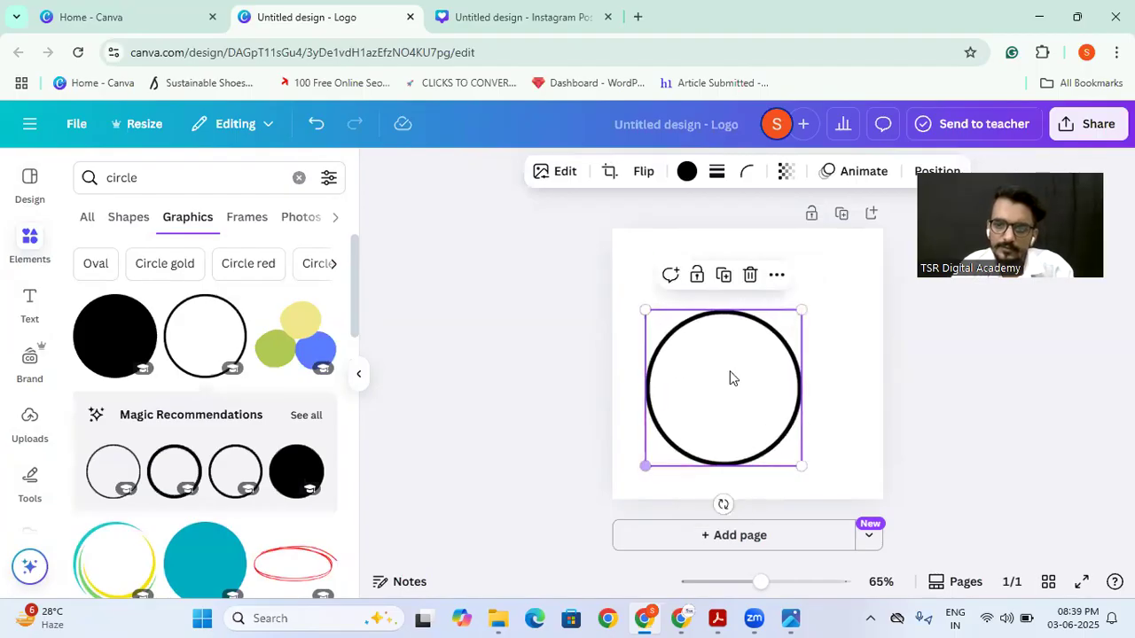
drag(801, 309, 853, 255)
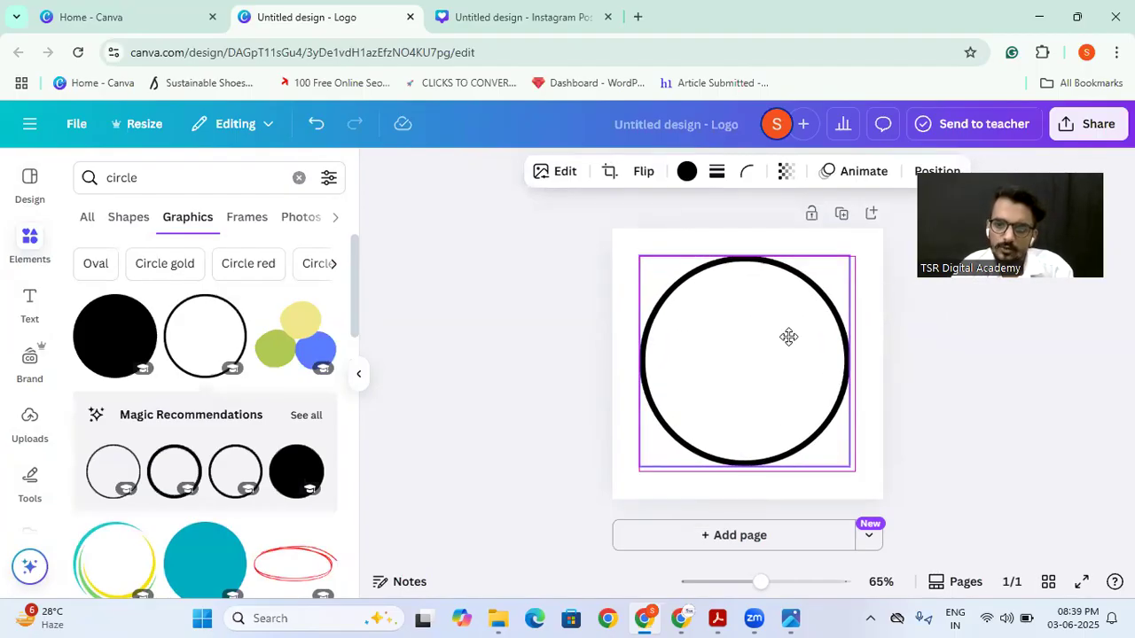
click(570, 349)
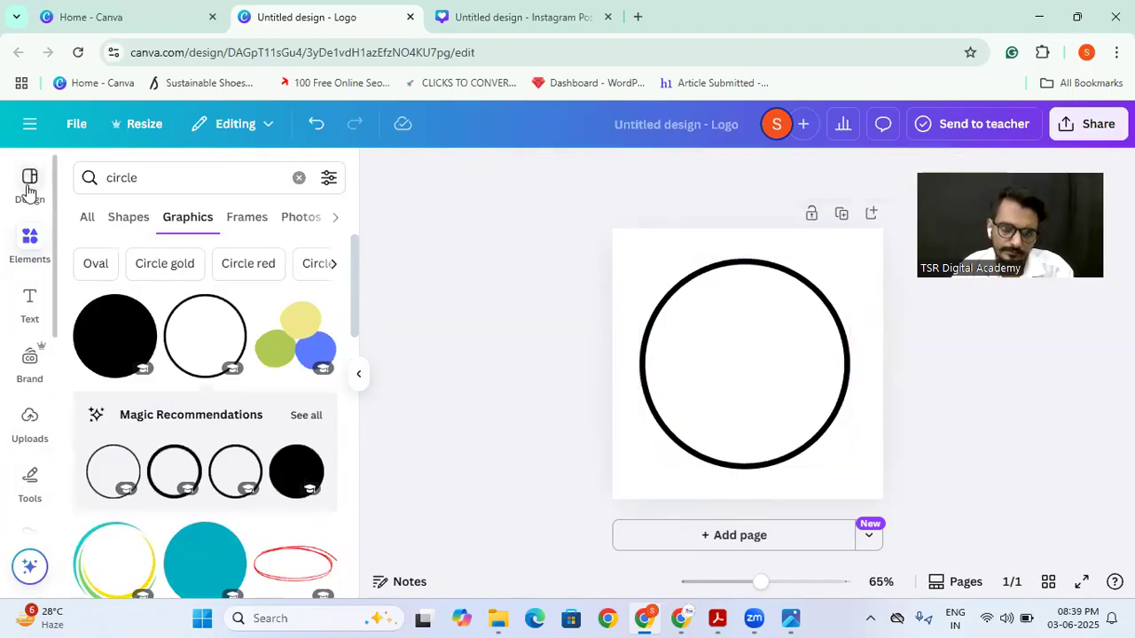
Step: Search the elements for "kitchen" and show all matching graphics
click(94, 227)
click(154, 189)
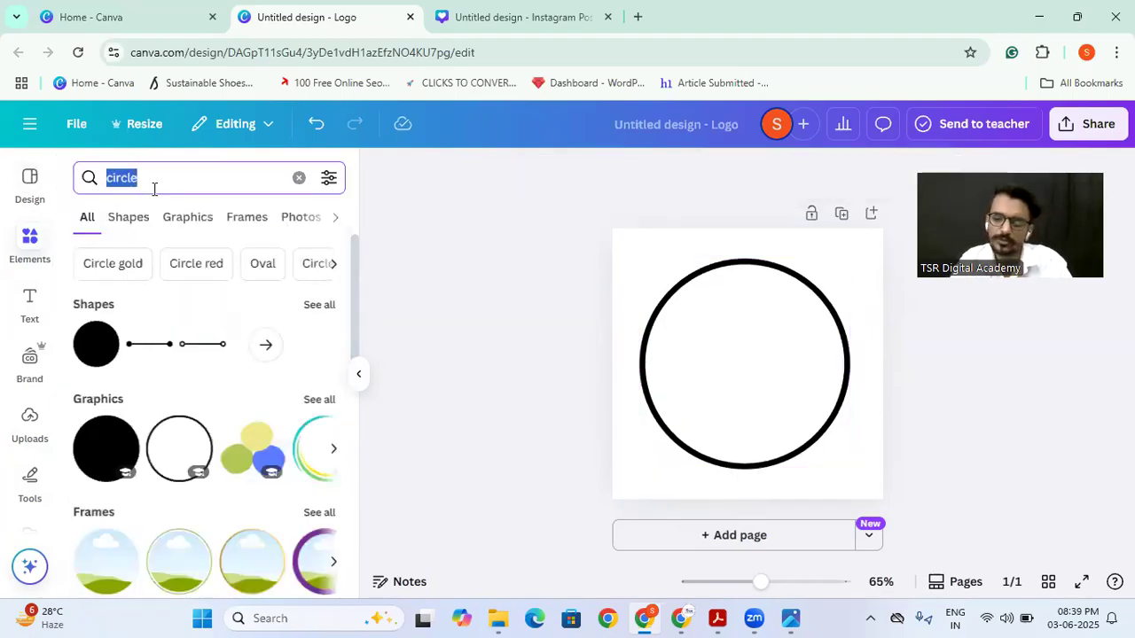
key(BackSpace)
text(ki)
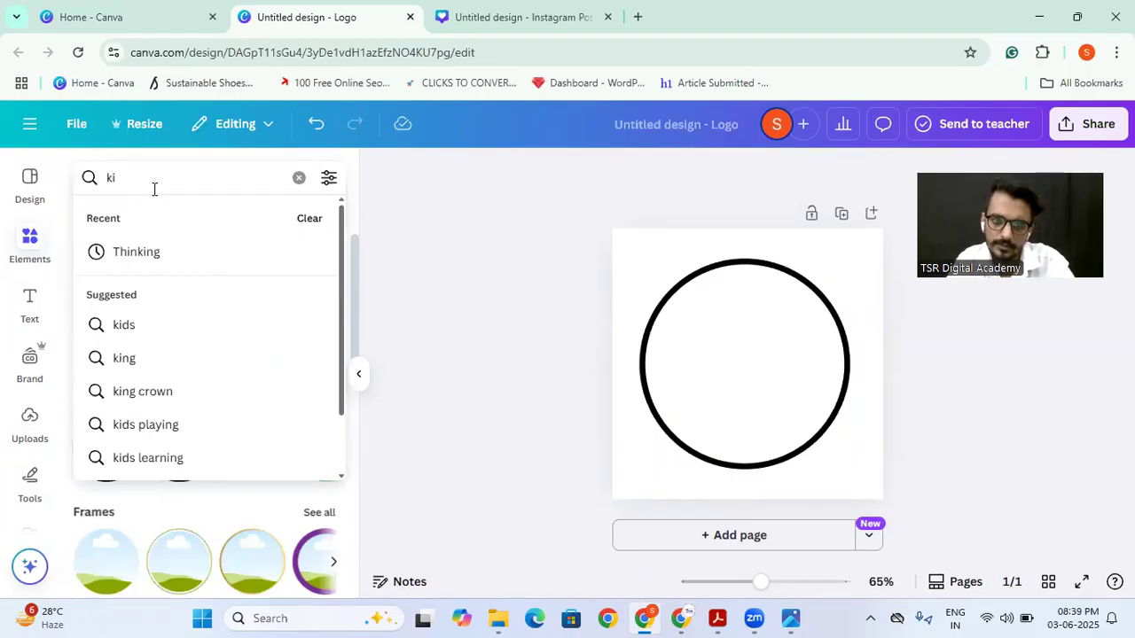
text(t)
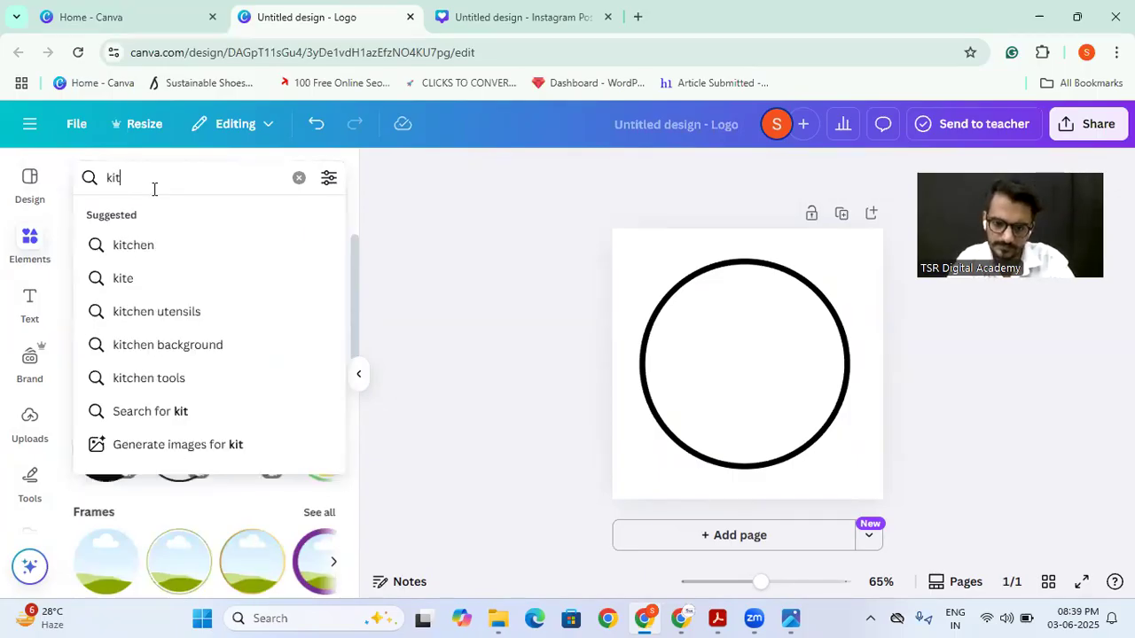
text(chen)
key(Return)
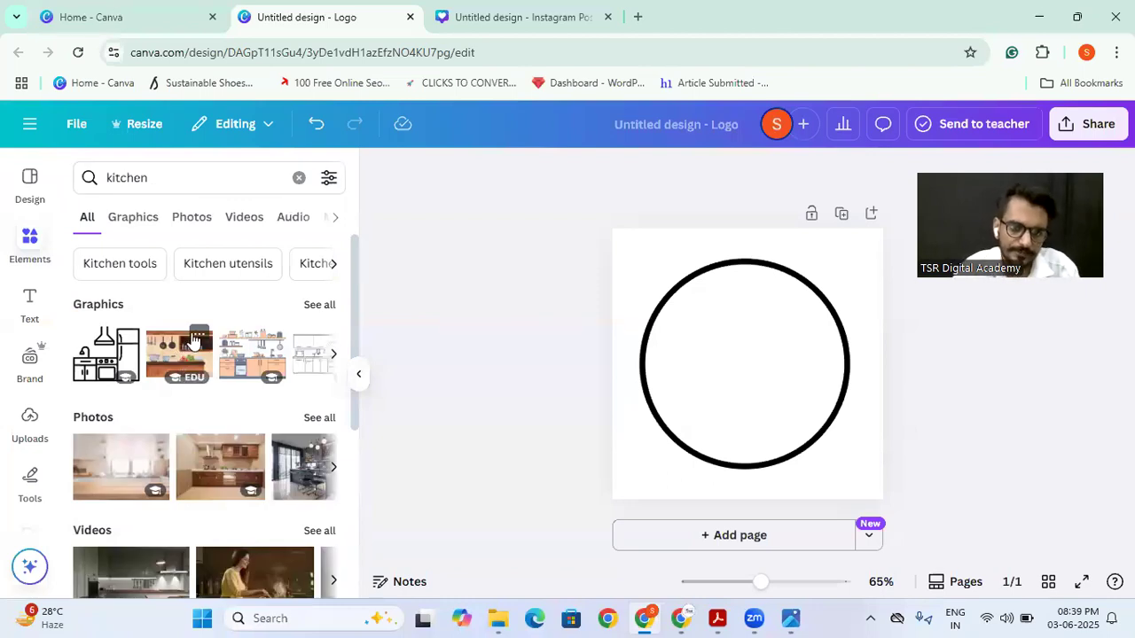
click(319, 304)
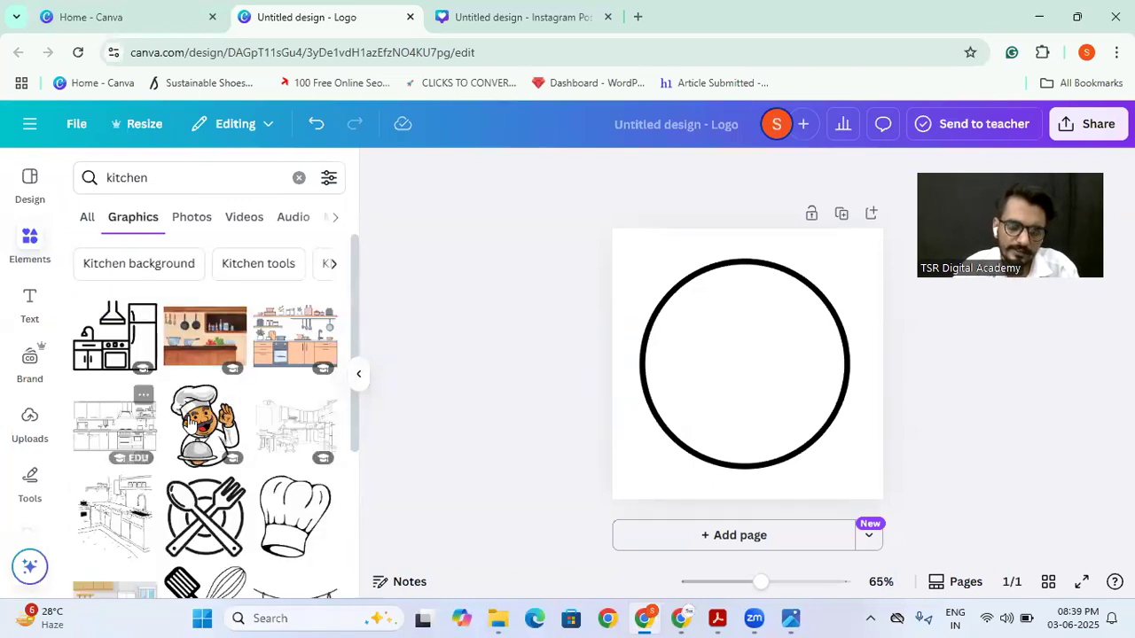
Step: Add the moustached chef graphic holding a covered dish, enlarge it, and place it in the lower part of the circle
click(204, 434)
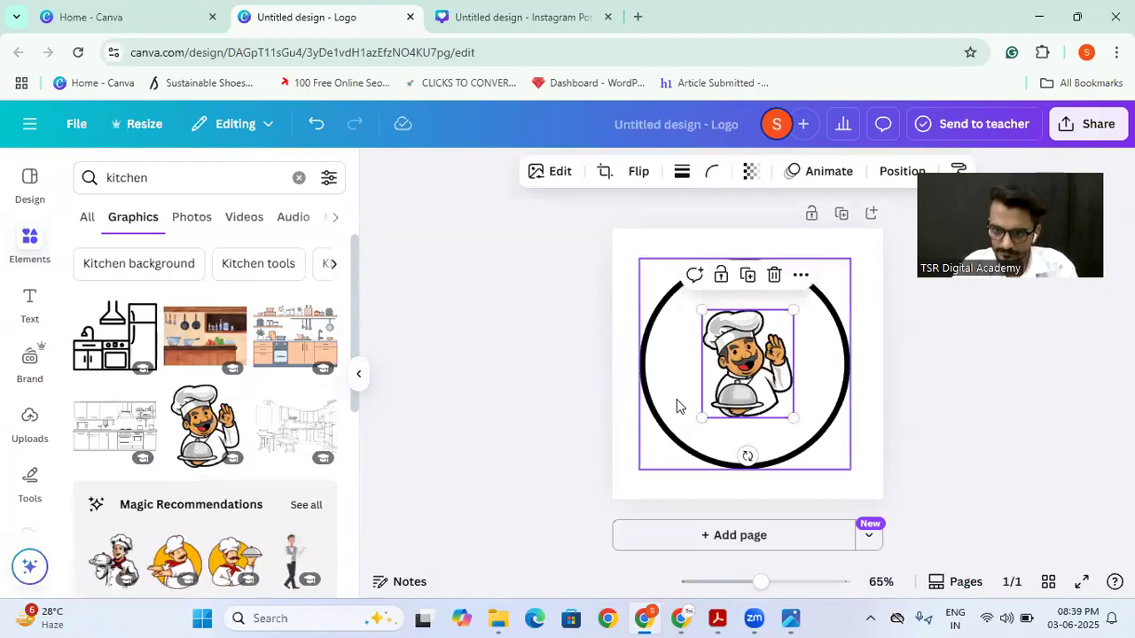
drag(701, 418, 680, 441)
drag(794, 308, 810, 296)
drag(758, 355, 765, 383)
click(538, 380)
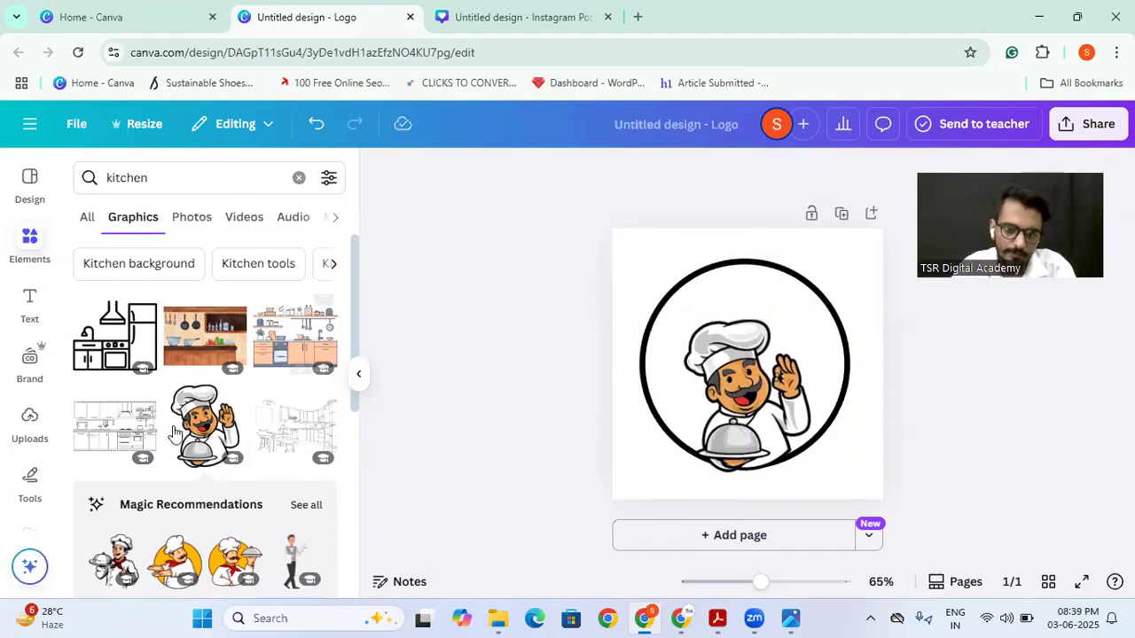
Step: Try the round black fork-and-spoon graphic from the kitchen results on the logo and delete it again
scroll(169, 436, down, 5)
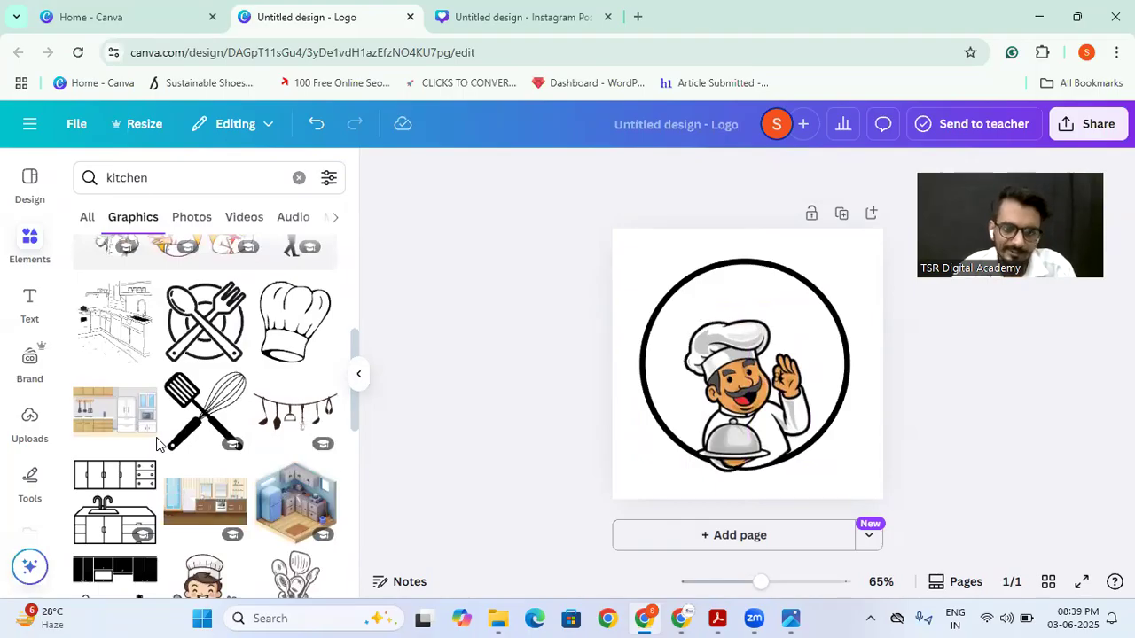
scroll(156, 443, down, 3)
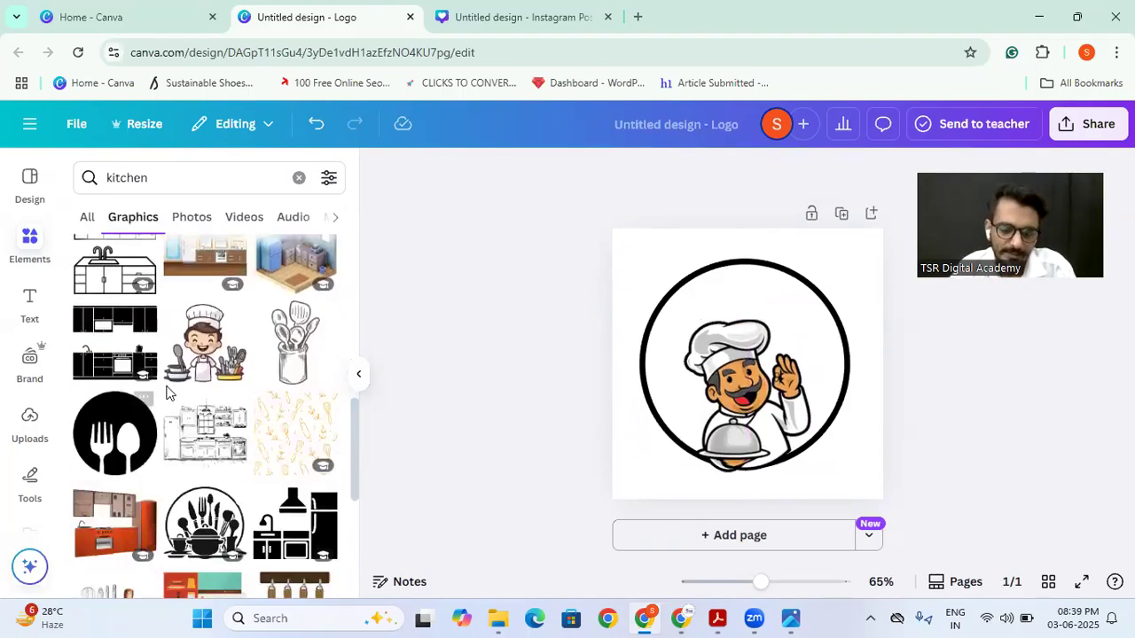
scroll(169, 394, up, 6)
scroll(169, 393, down, 5)
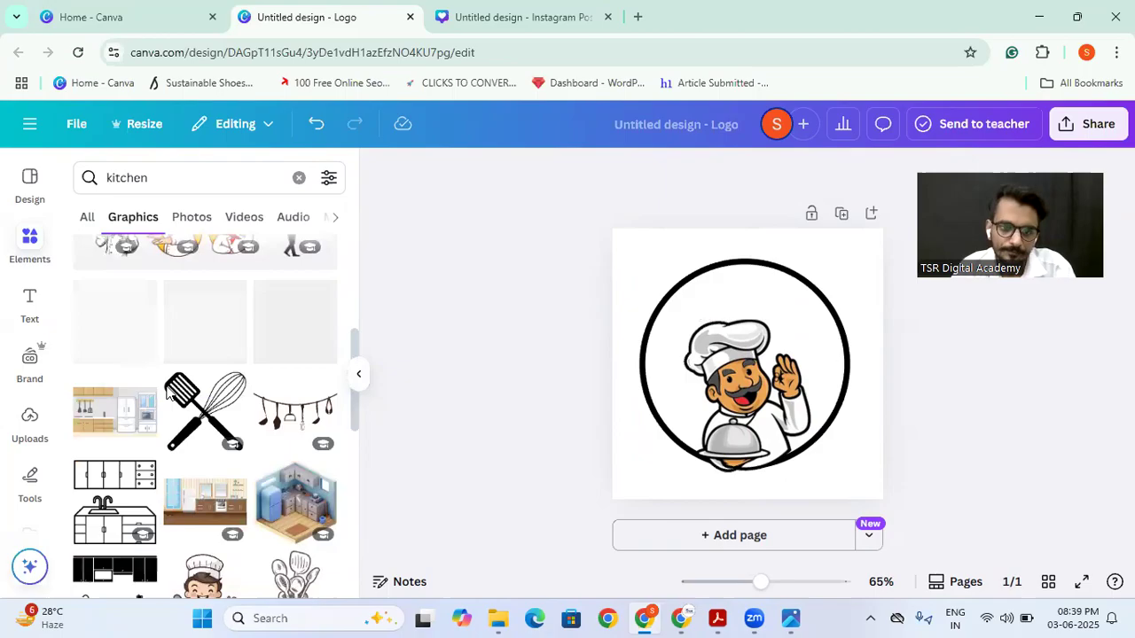
scroll(168, 393, down, 1)
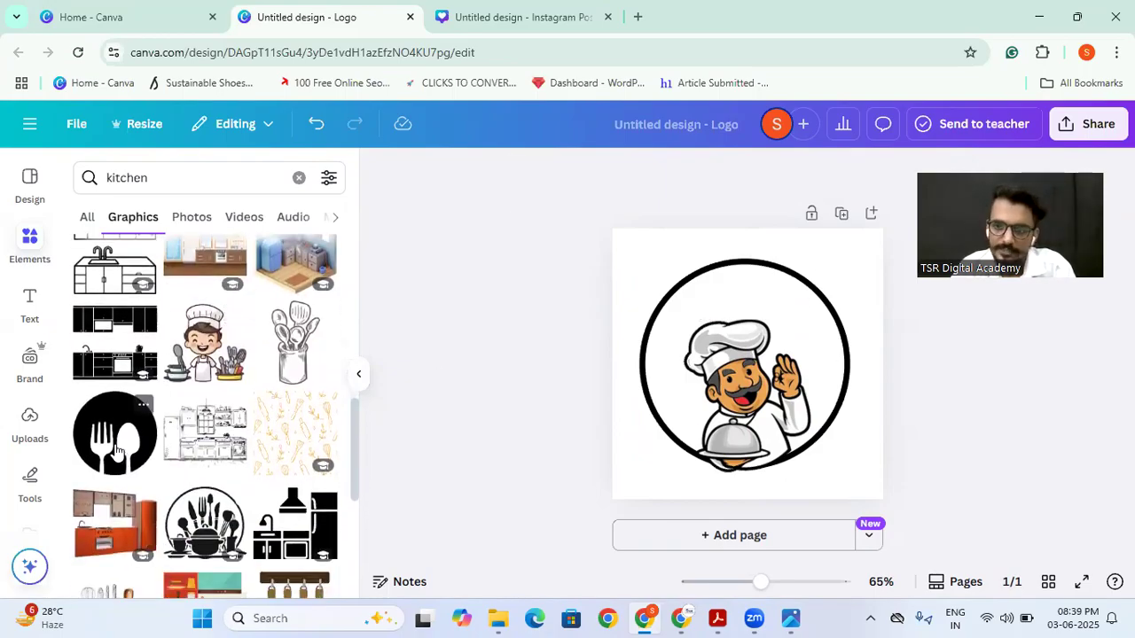
click(111, 443)
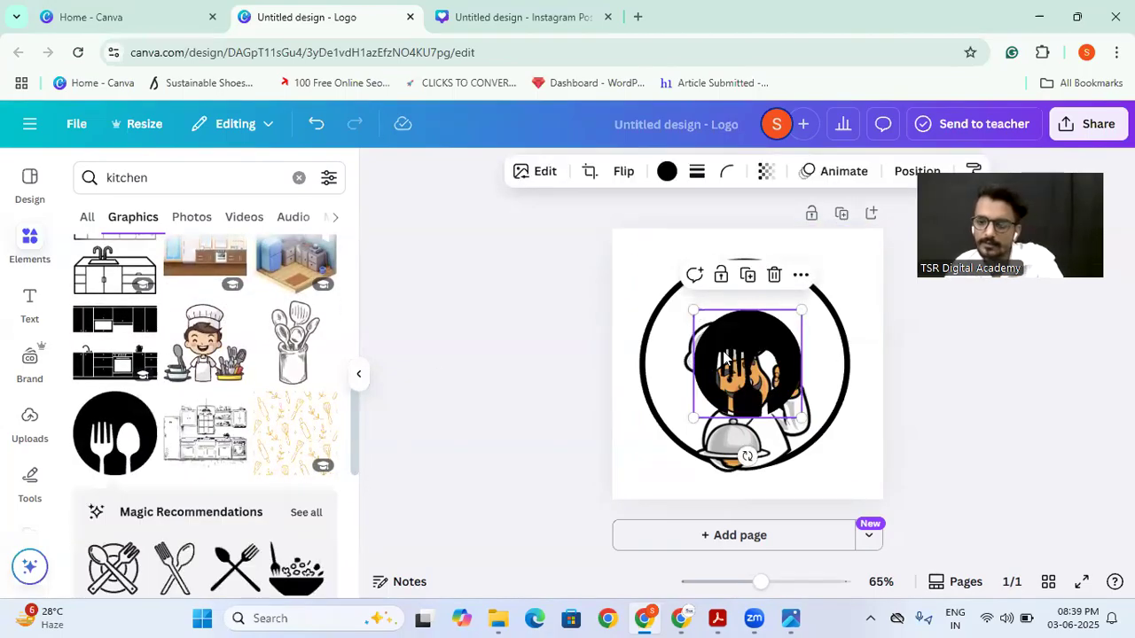
key(Delete)
Step: Add the black crossed spoon and fork graphic from the recommendations and enlarge it over the chef
scroll(120, 430, down, 2)
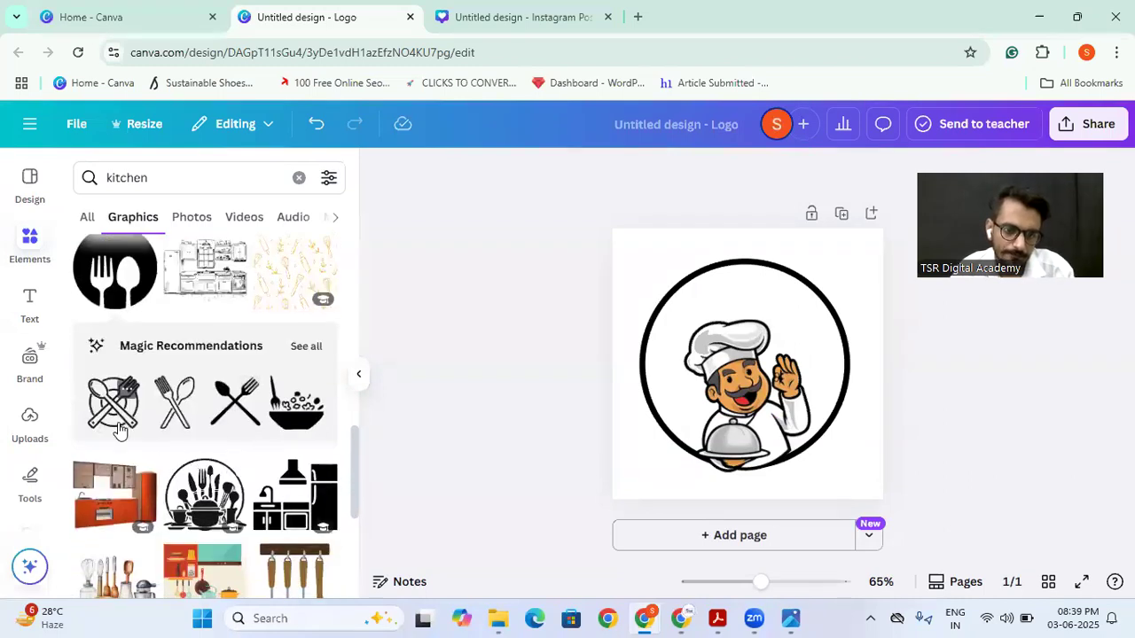
click(238, 399)
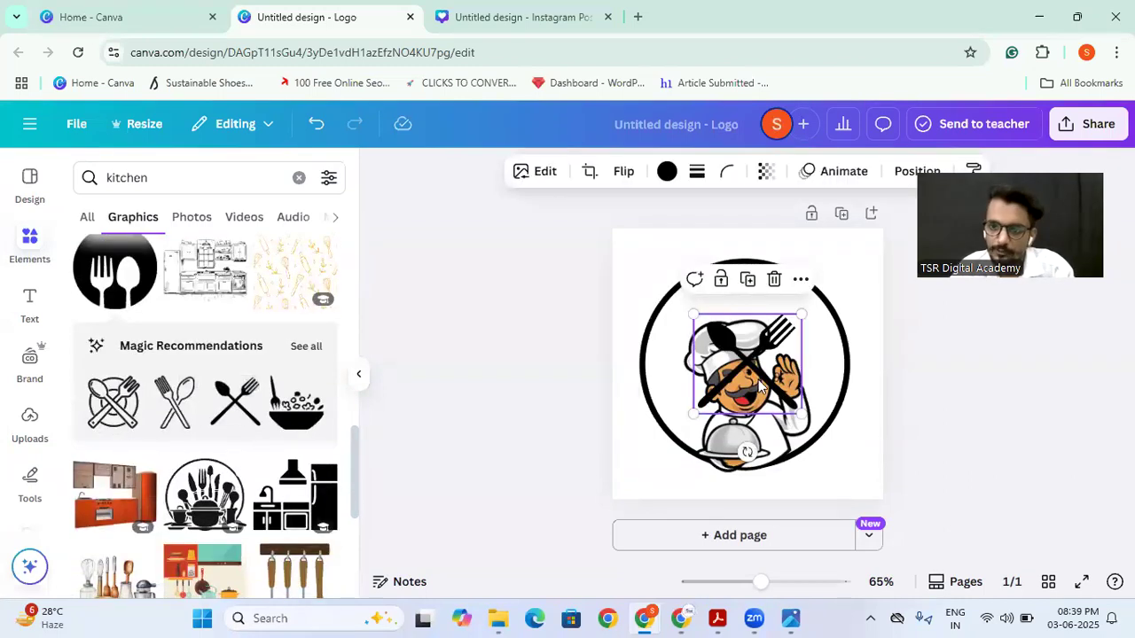
drag(694, 413, 655, 436)
drag(818, 296, 824, 289)
Step: Send the crossed spoon and fork behind the chef and enlarge them slightly within the circle
right_click(743, 348)
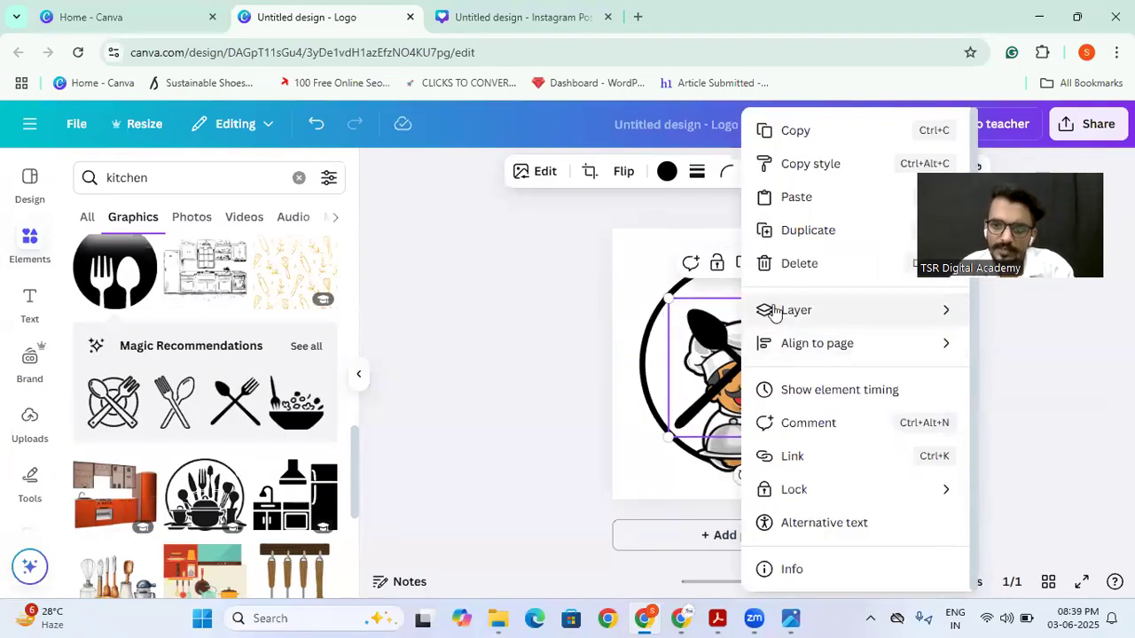
mouse_move(767, 309)
click(619, 405)
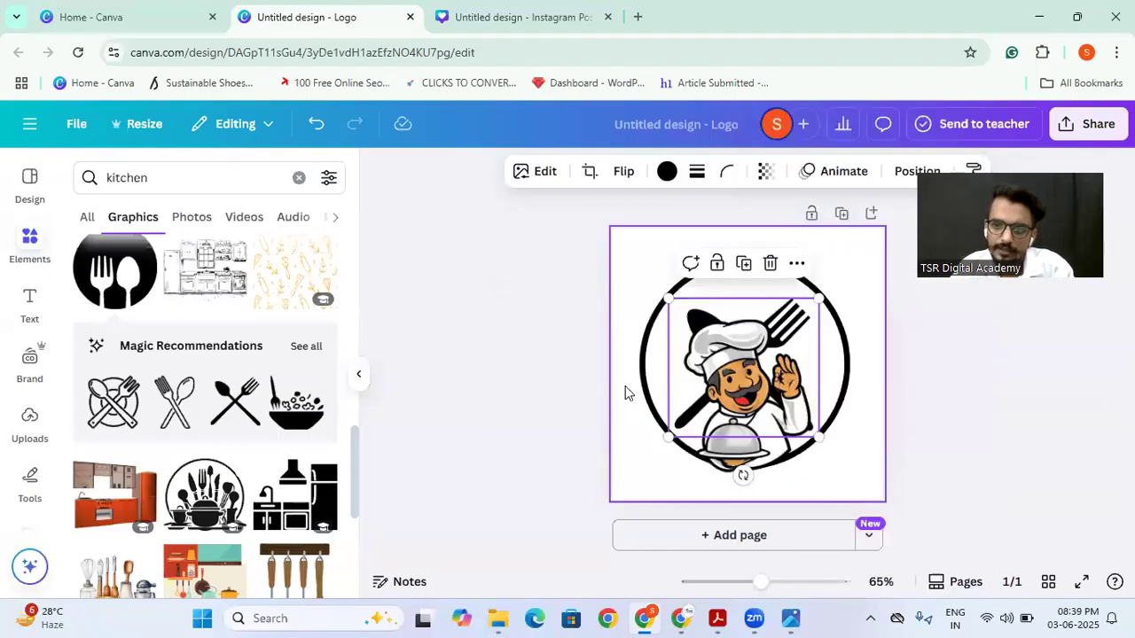
drag(668, 299, 665, 297)
click(561, 369)
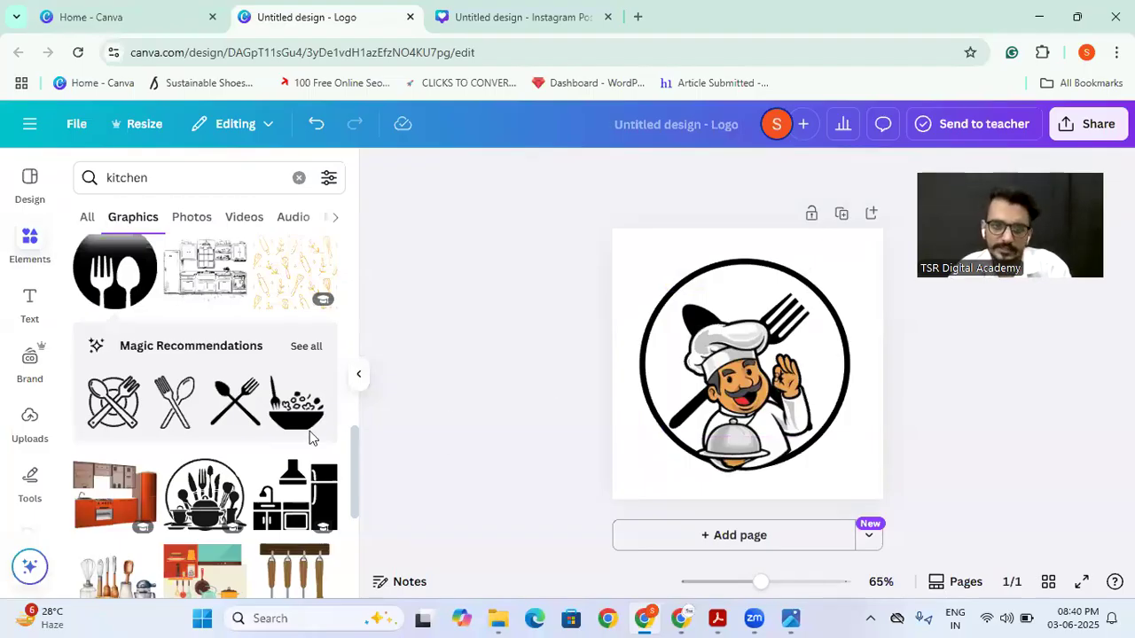
Step: Recolour the circle outline with the dark red from the Brand Kit palette
scroll(310, 437, up, 10)
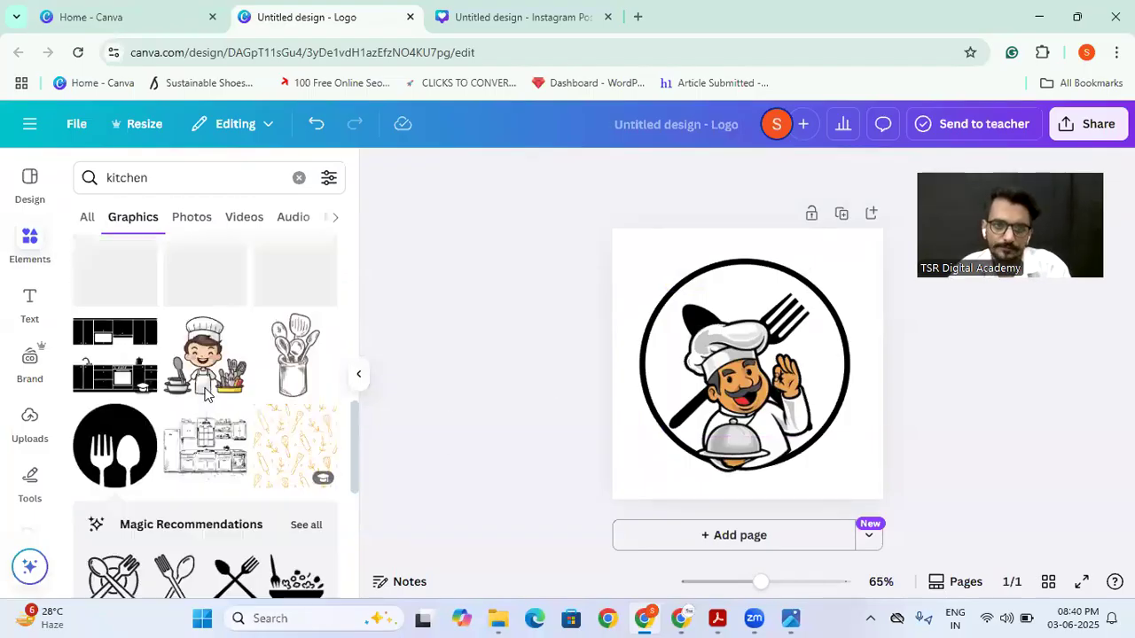
click(700, 321)
click(667, 172)
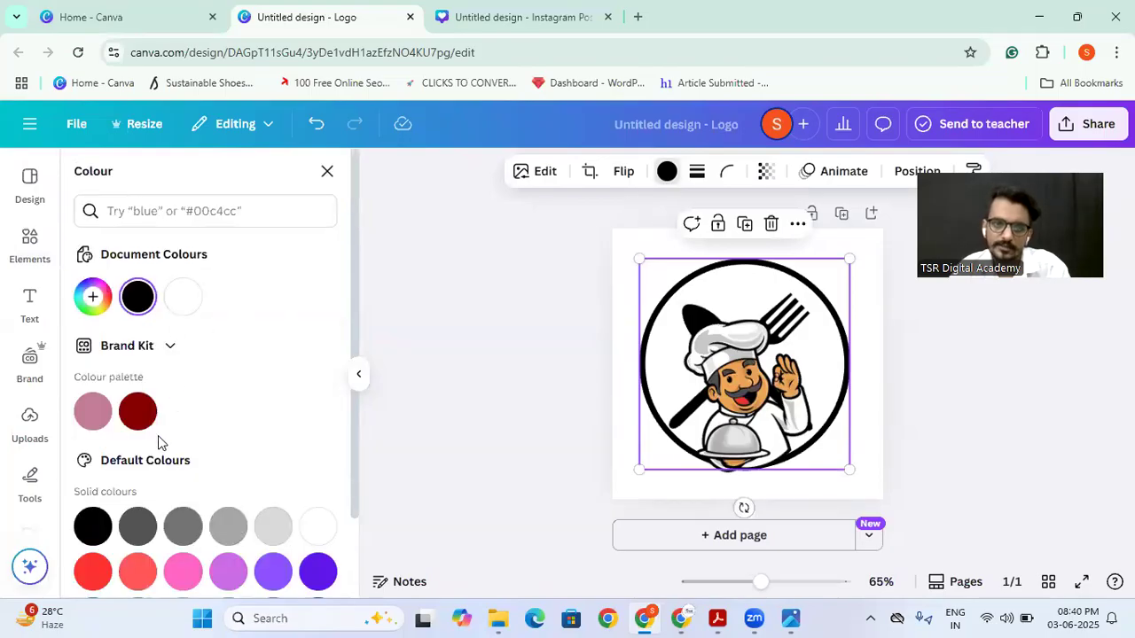
click(138, 412)
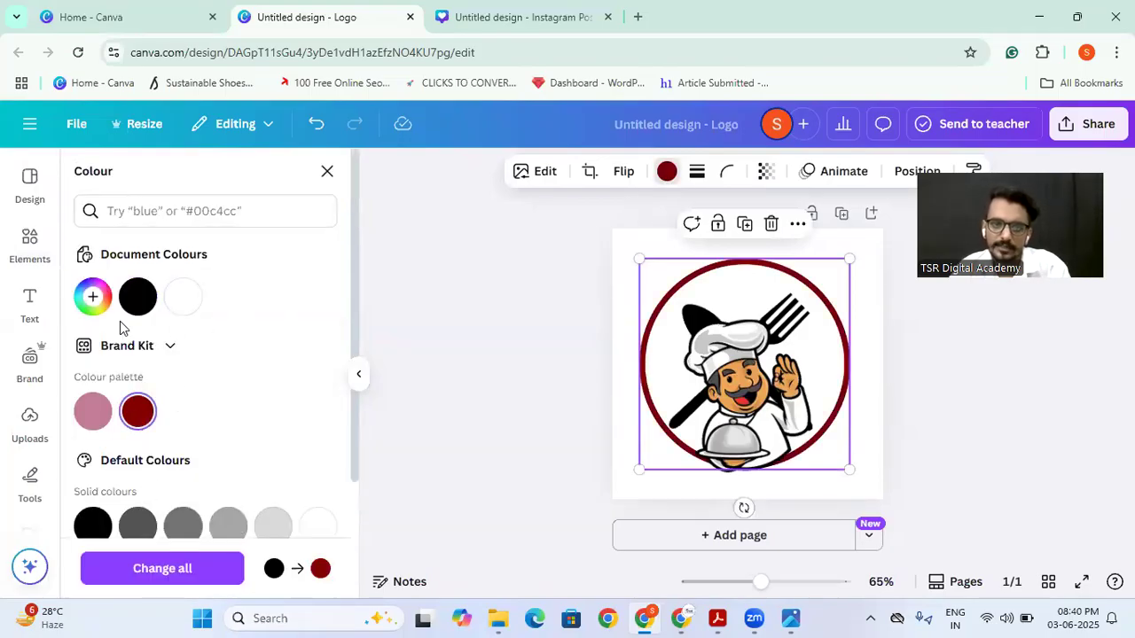
Step: Recolour the circle outline black from the document colours
click(138, 297)
key(Escape)
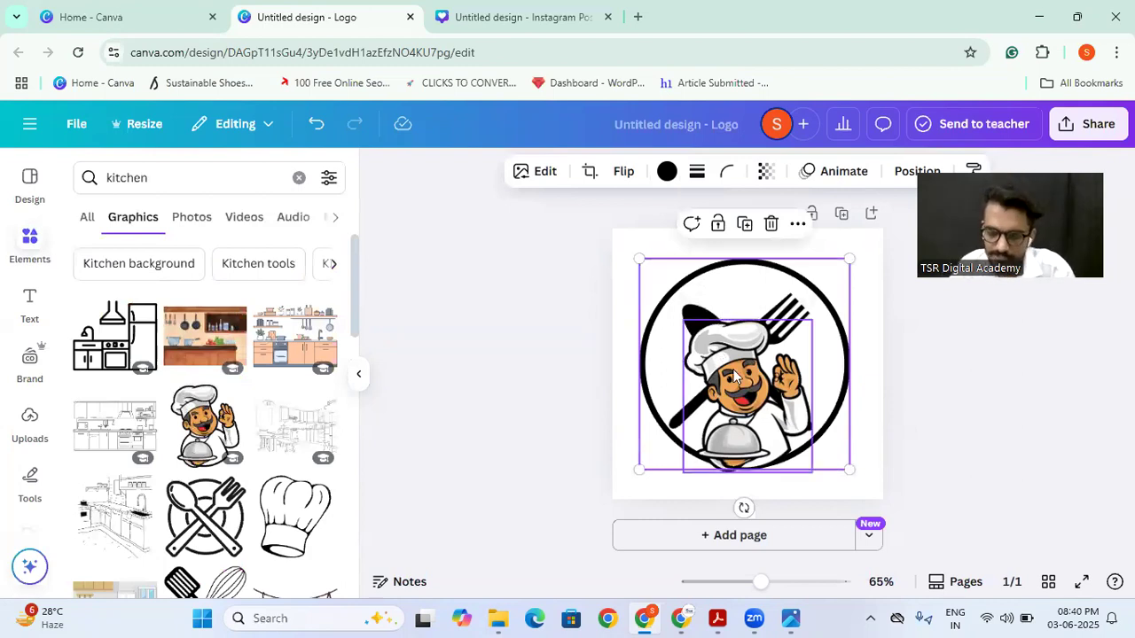
click(1014, 347)
click(720, 317)
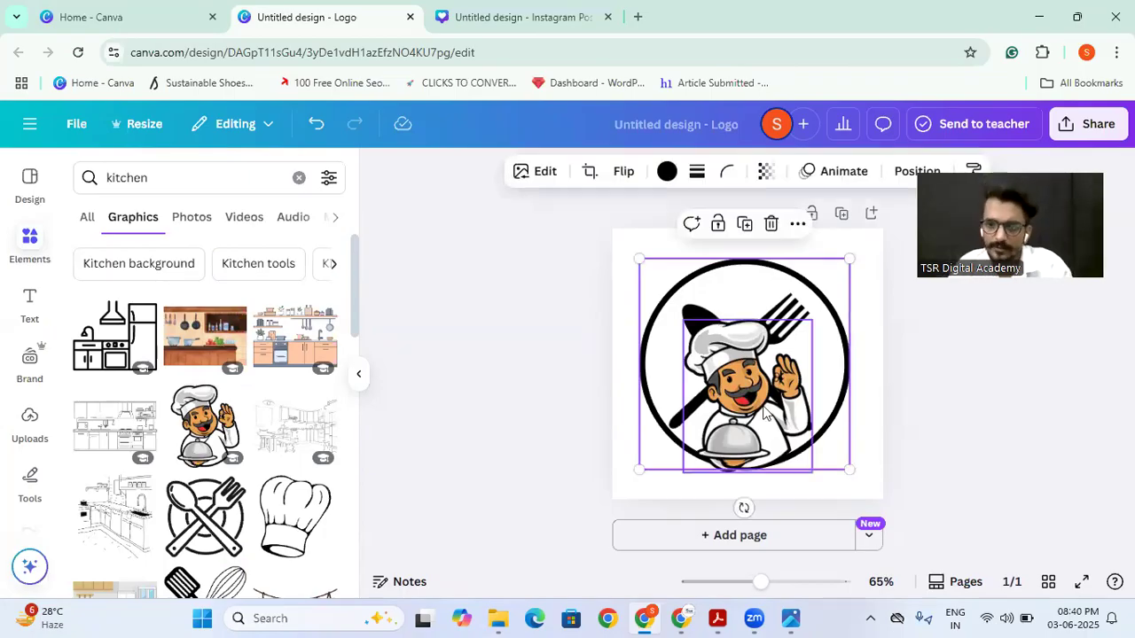
double_click(671, 317)
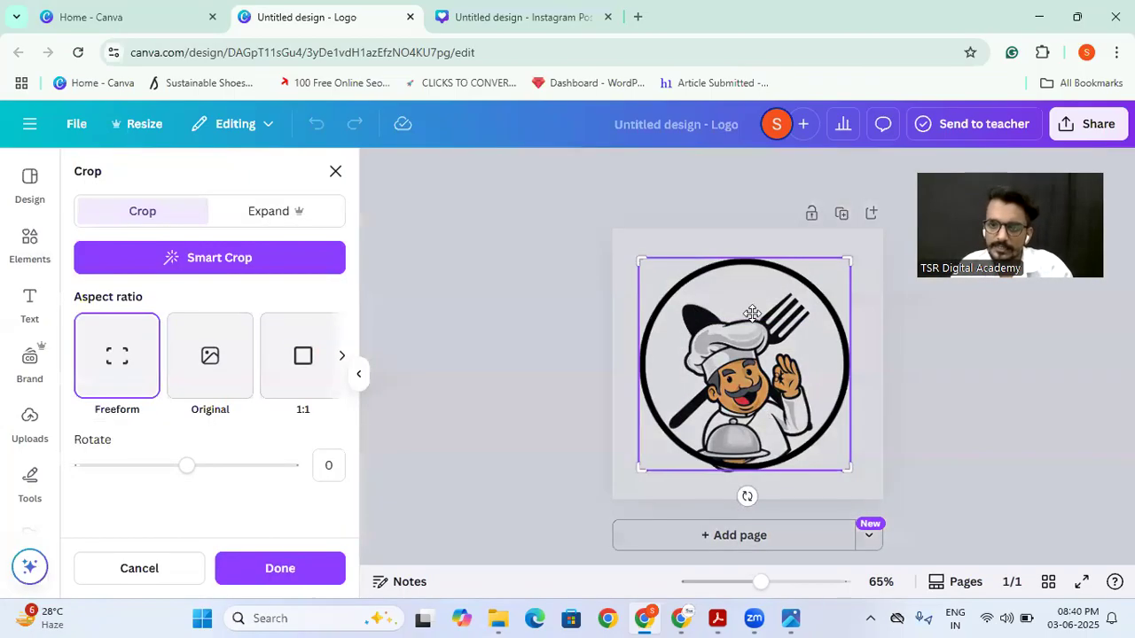
click(407, 536)
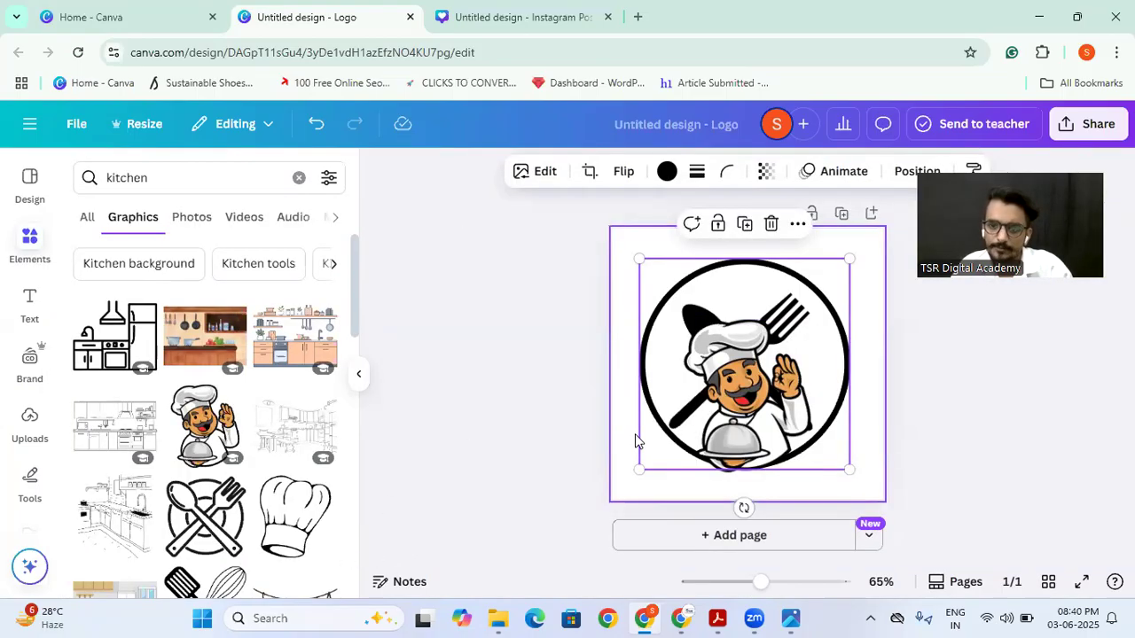
click(637, 440)
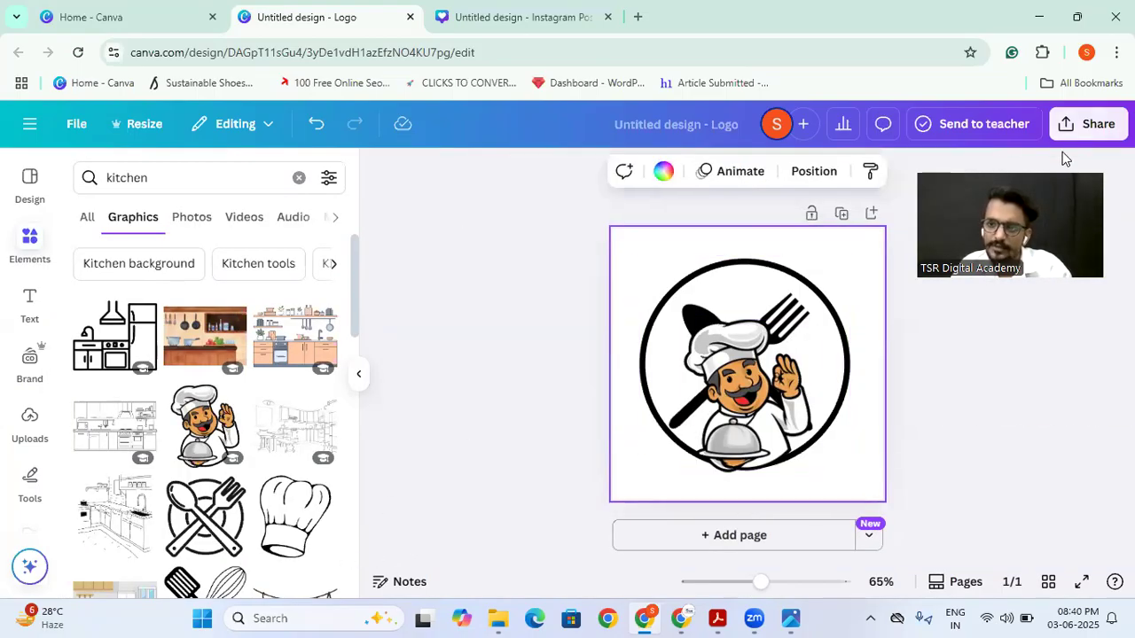
Step: Move the circle below the crossed spoon and fork in the layer order and shift the cutlery slightly to the circle's centre
click(775, 290)
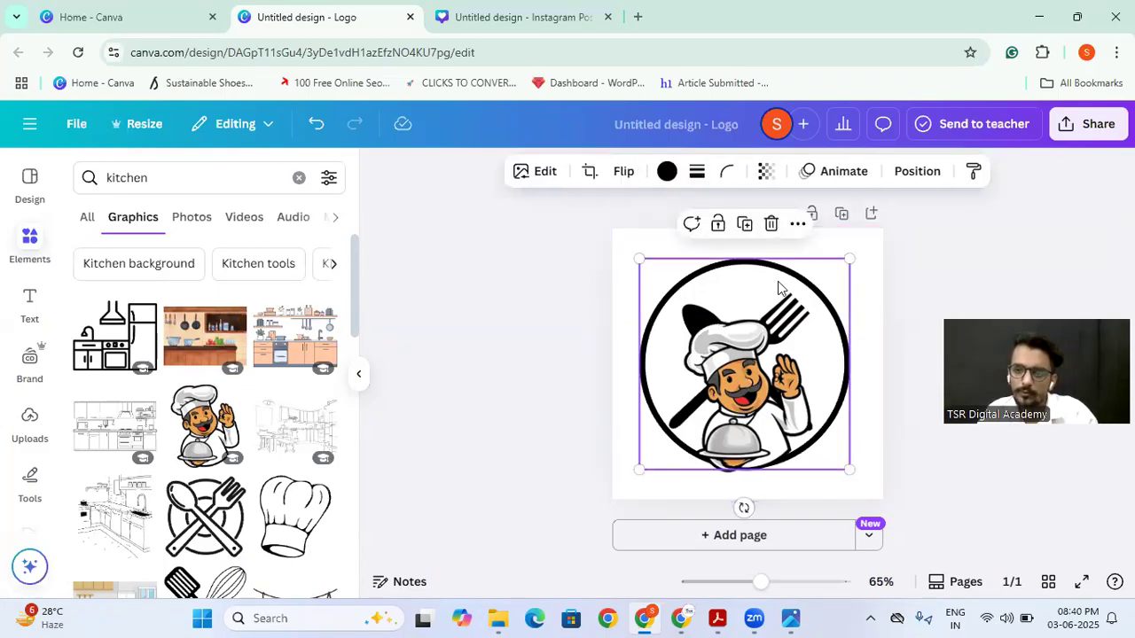
click(915, 172)
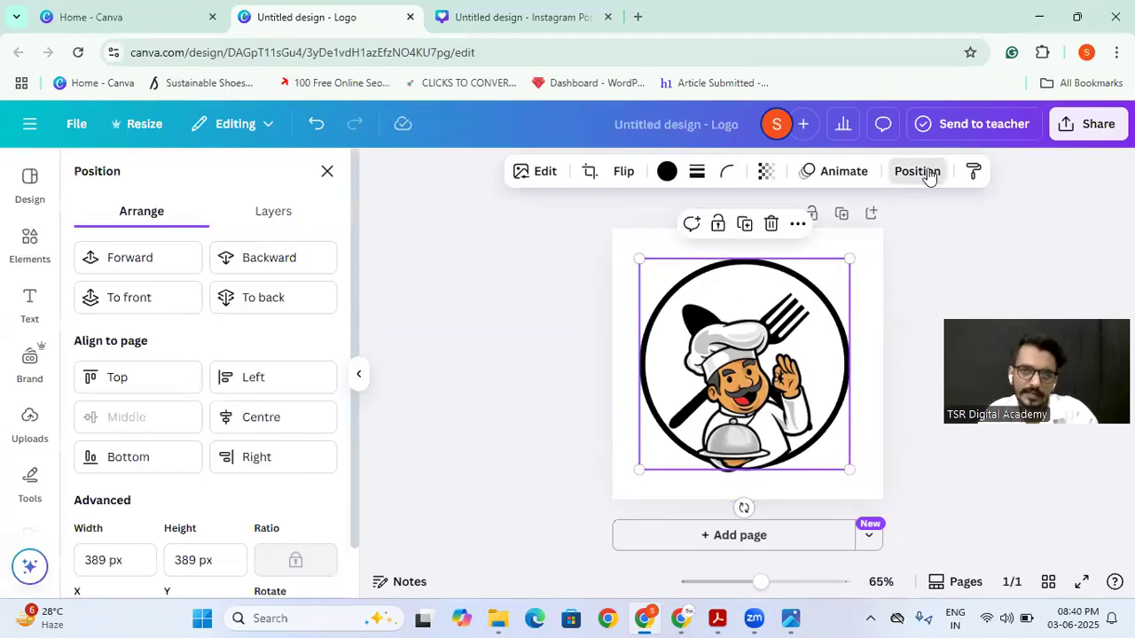
click(273, 219)
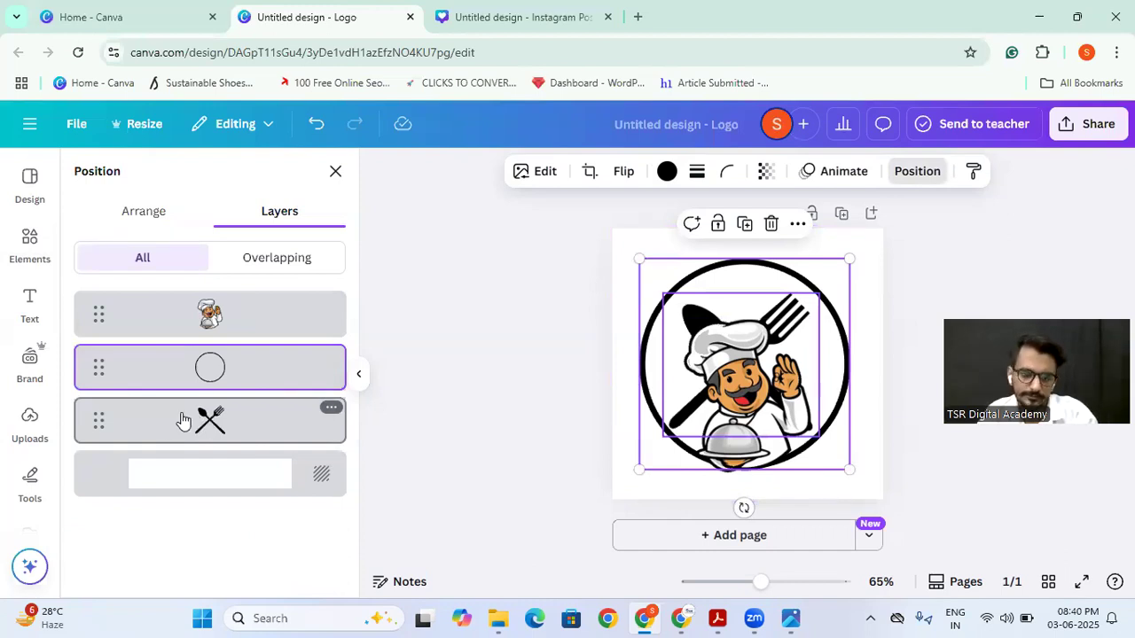
drag(95, 388, 97, 440)
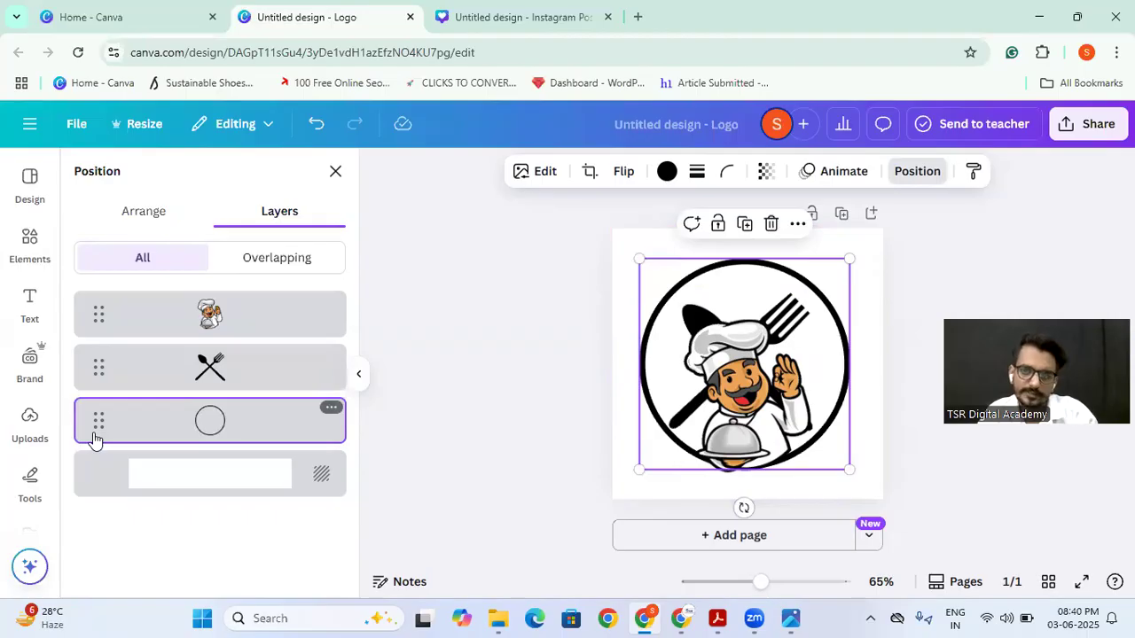
click(686, 324)
mouse_move(685, 324)
mouse_down()
mouse_move(649, 274)
mouse_move(674, 313)
mouse_move(779, 315)
mouse_move(679, 314)
mouse_move(693, 313)
mouse_up()
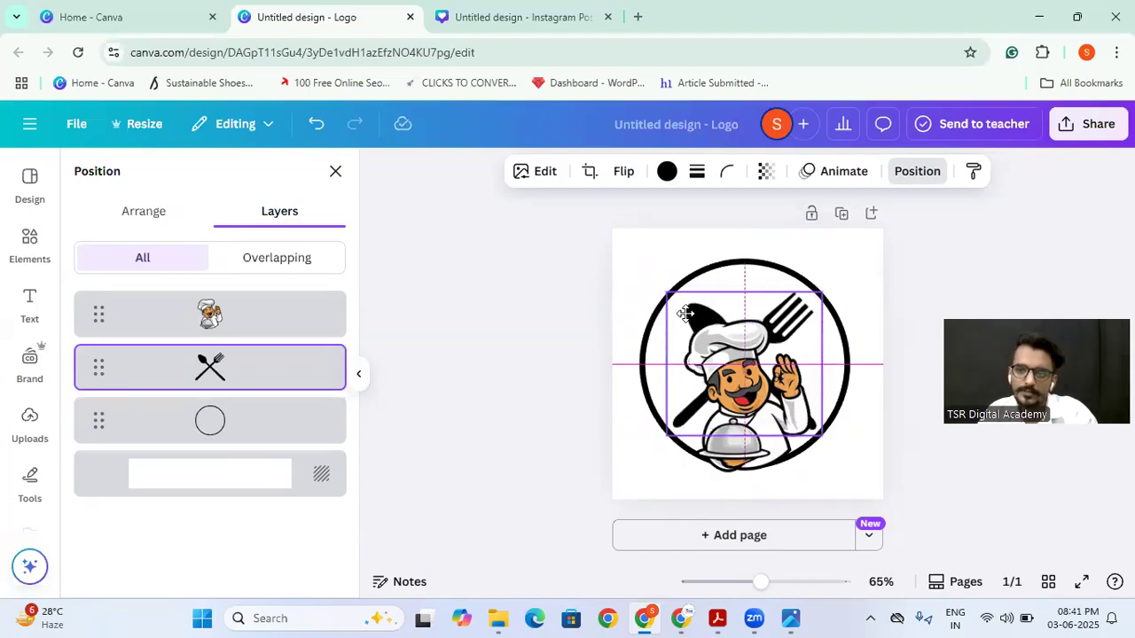
Step: Try the crossed spoon and fork in front of the chef, and restore the chef to the top layer
mouse_move(213, 377)
drag(214, 374, 213, 305)
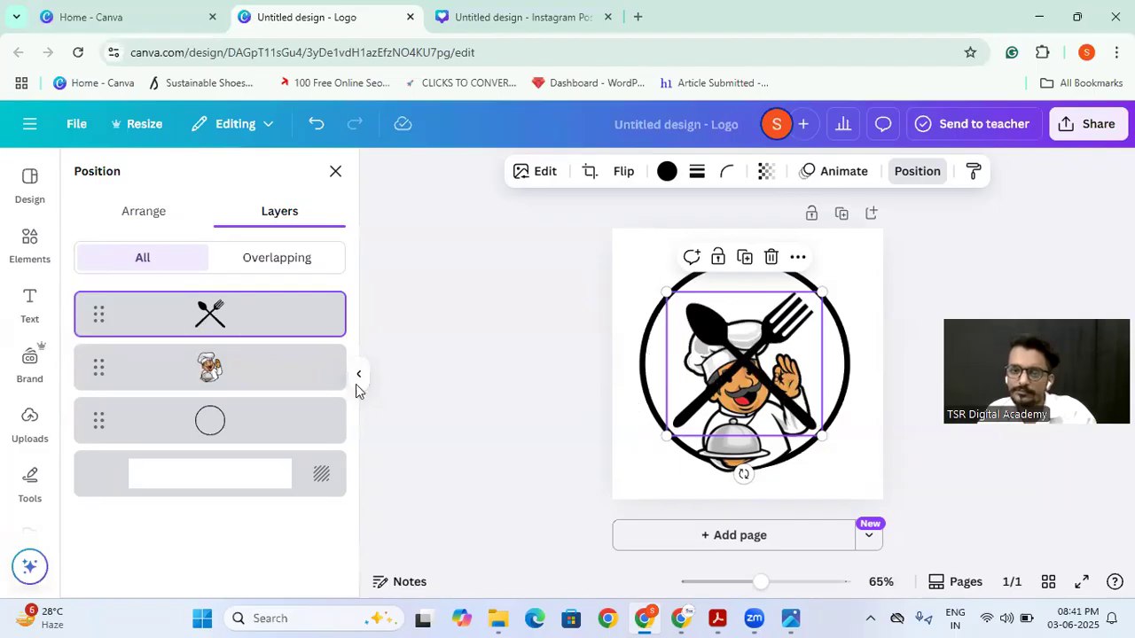
drag(101, 370, 89, 310)
click(471, 400)
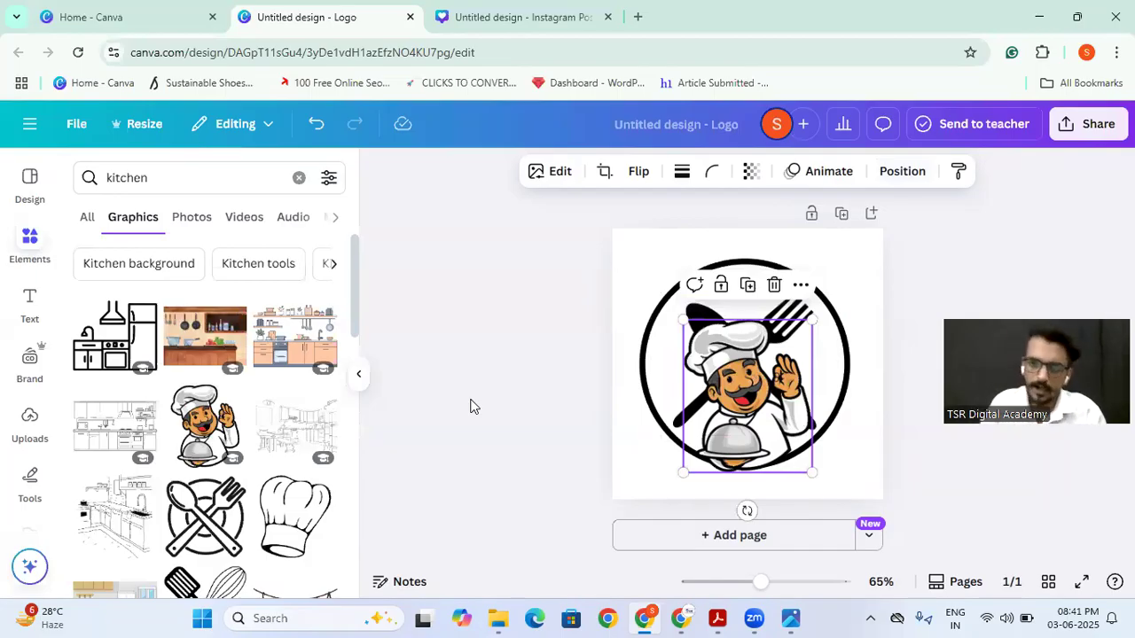
click(471, 406)
click(78, 12)
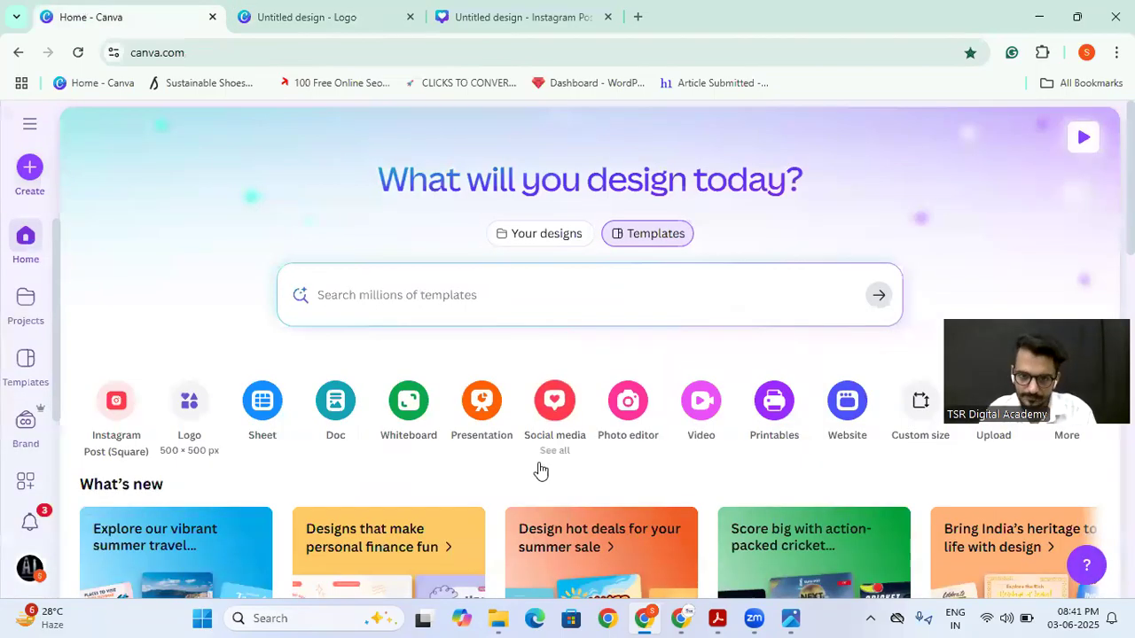
click(304, 11)
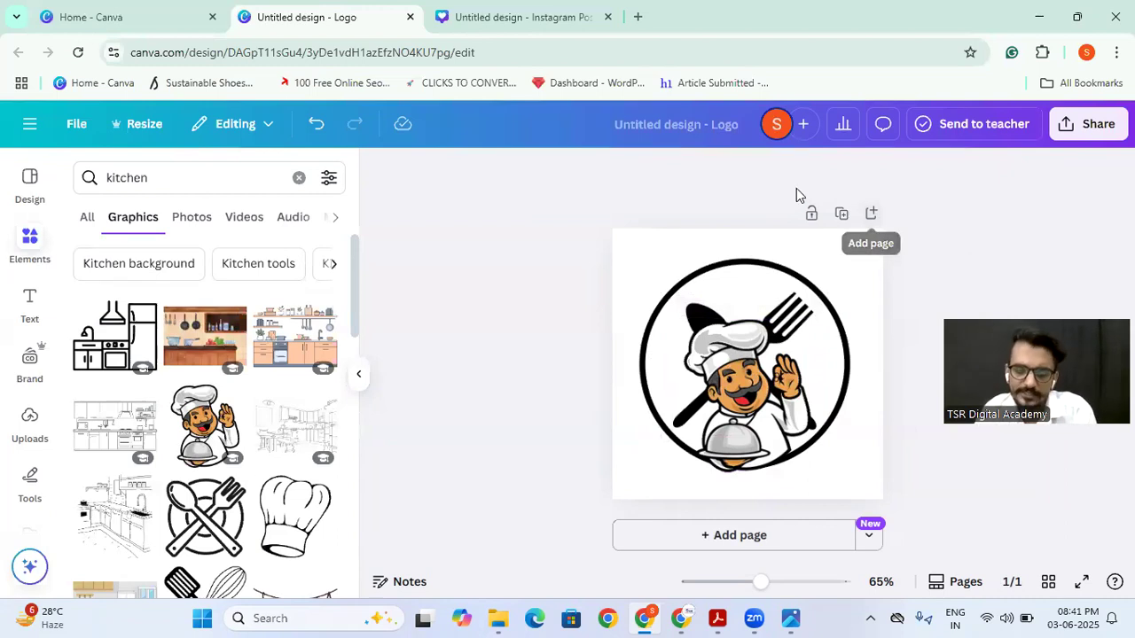
click(86, 218)
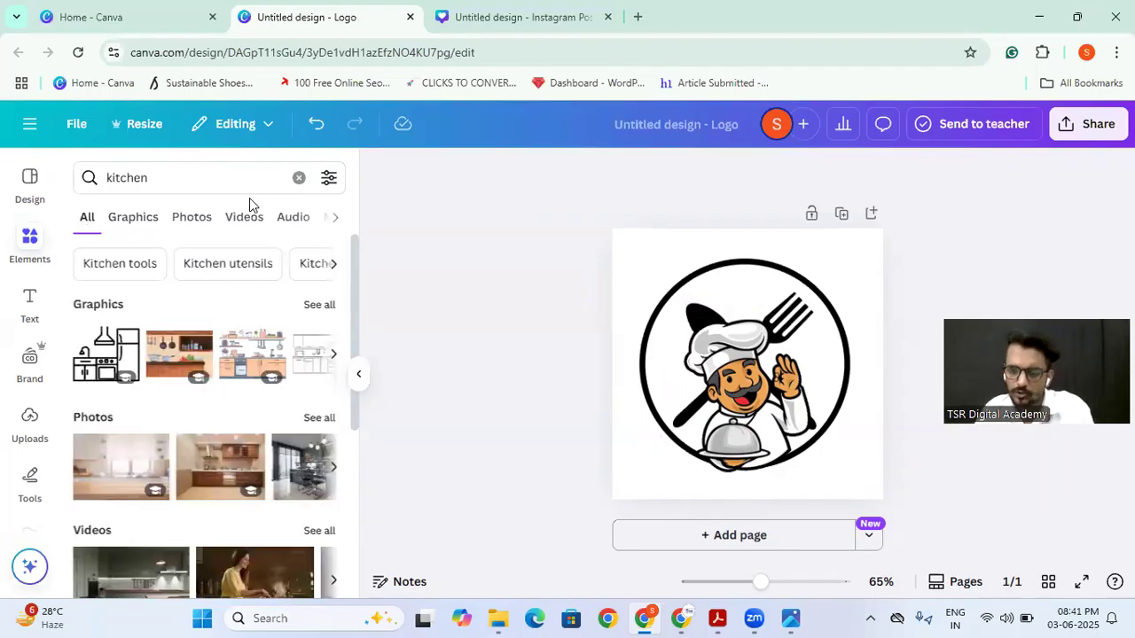
Step: Search the templates on the Canva home page for "linkedin banner"
click(149, 8)
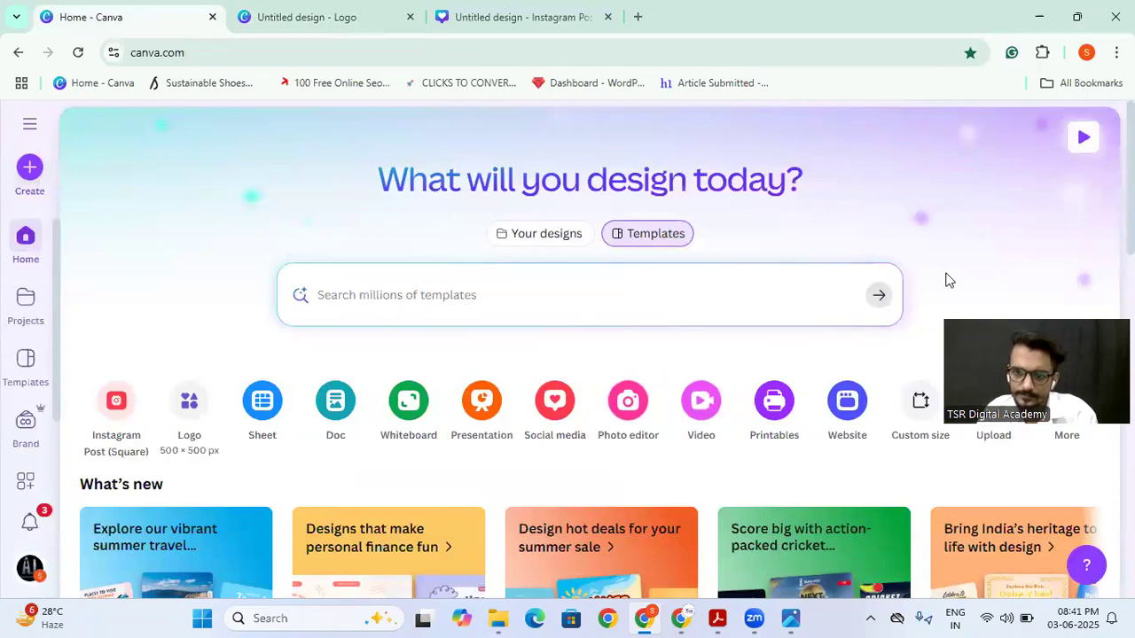
scroll(309, 401, down, 2)
scroll(307, 398, down, 3)
scroll(392, 350, up, 5)
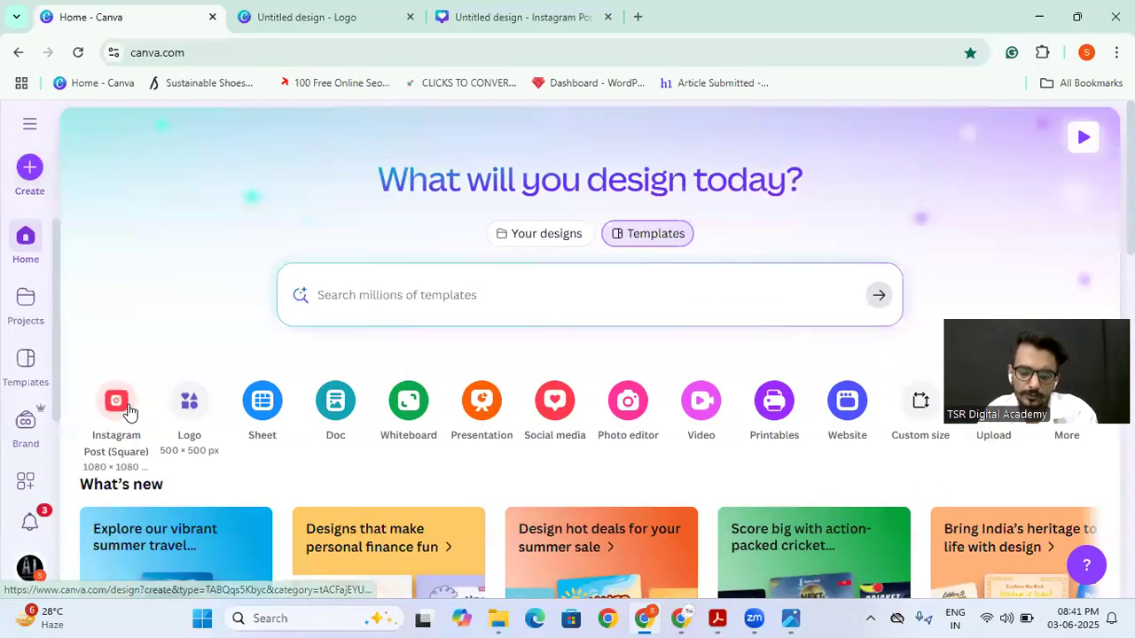
click(361, 293)
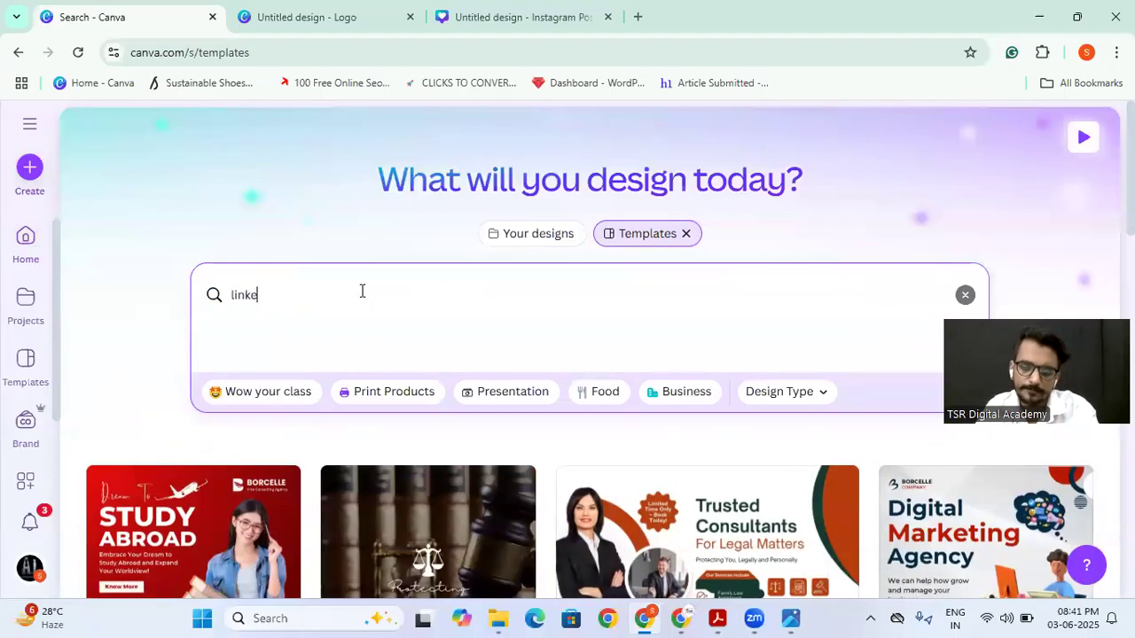
key(Return)
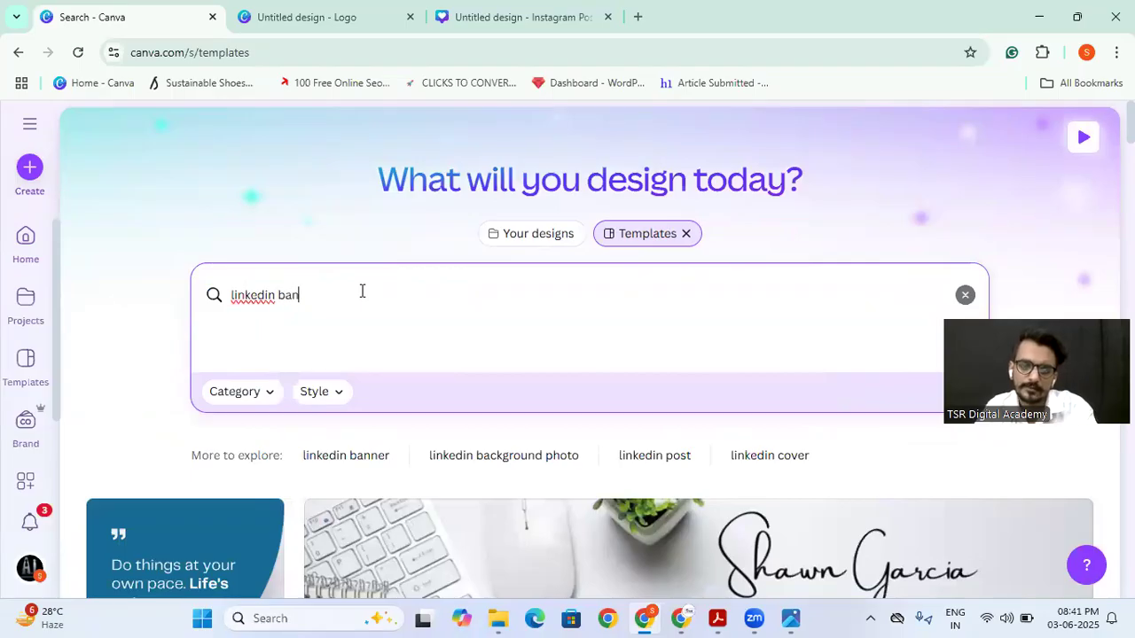
key(Return)
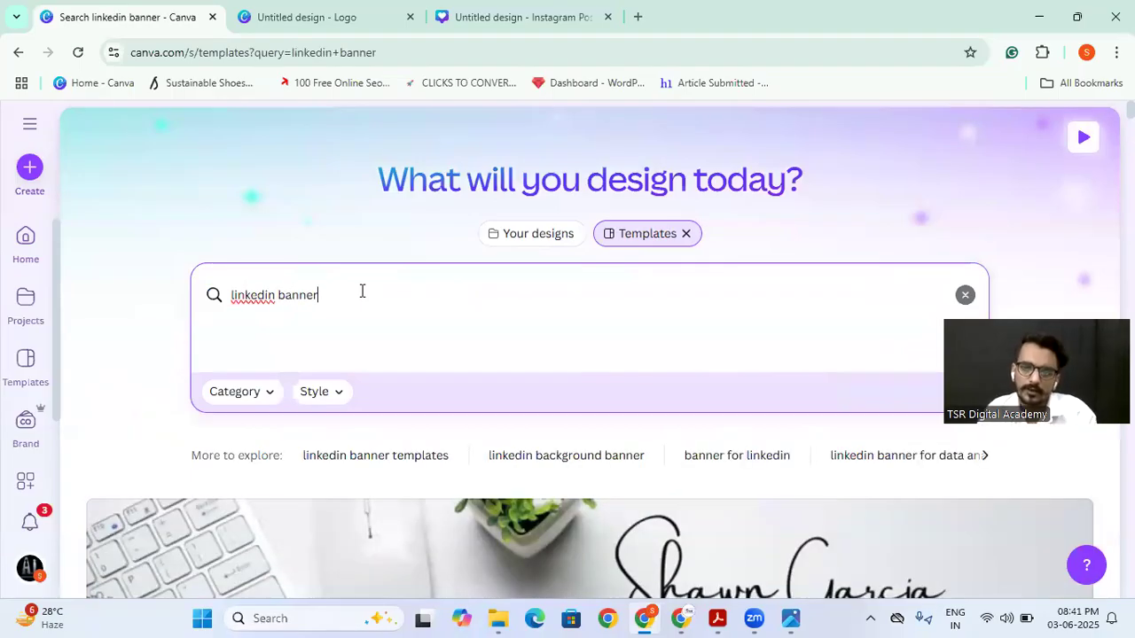
Step: Switch the "linkedin banner" search to your own designs and look through the saved banners
click(536, 235)
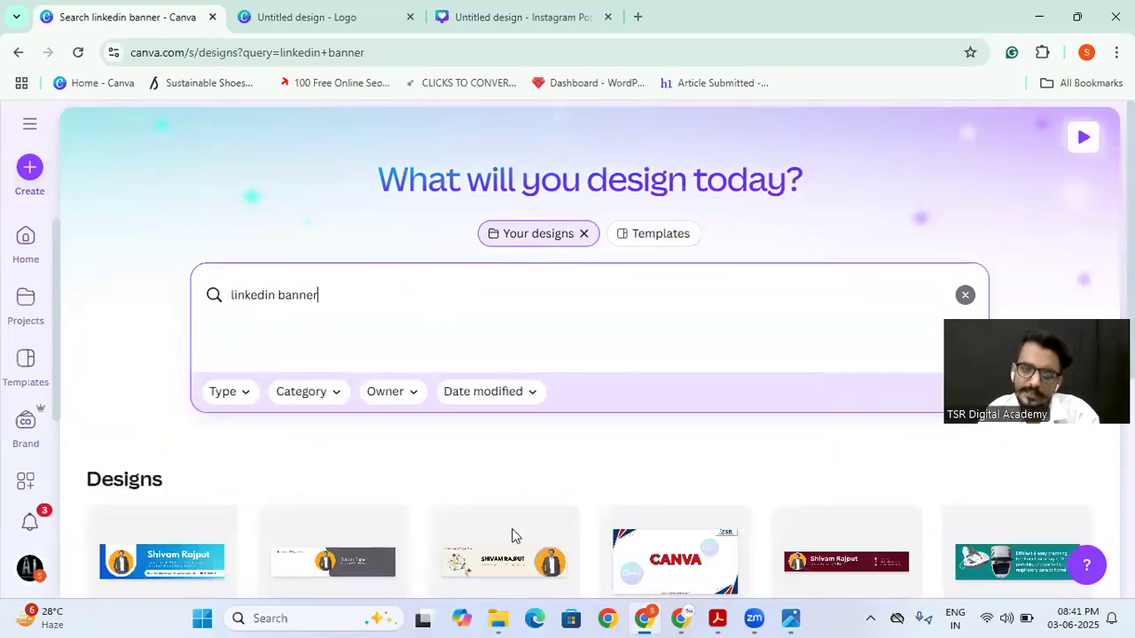
scroll(517, 404, down, 1)
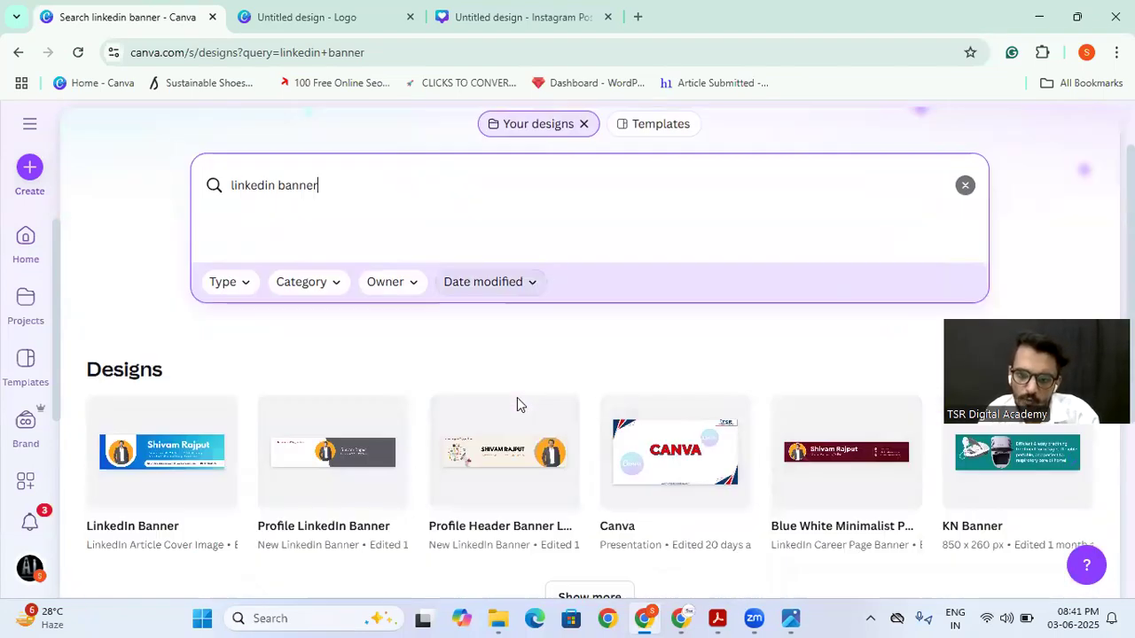
scroll(621, 381, down, 2)
scroll(700, 364, up, 3)
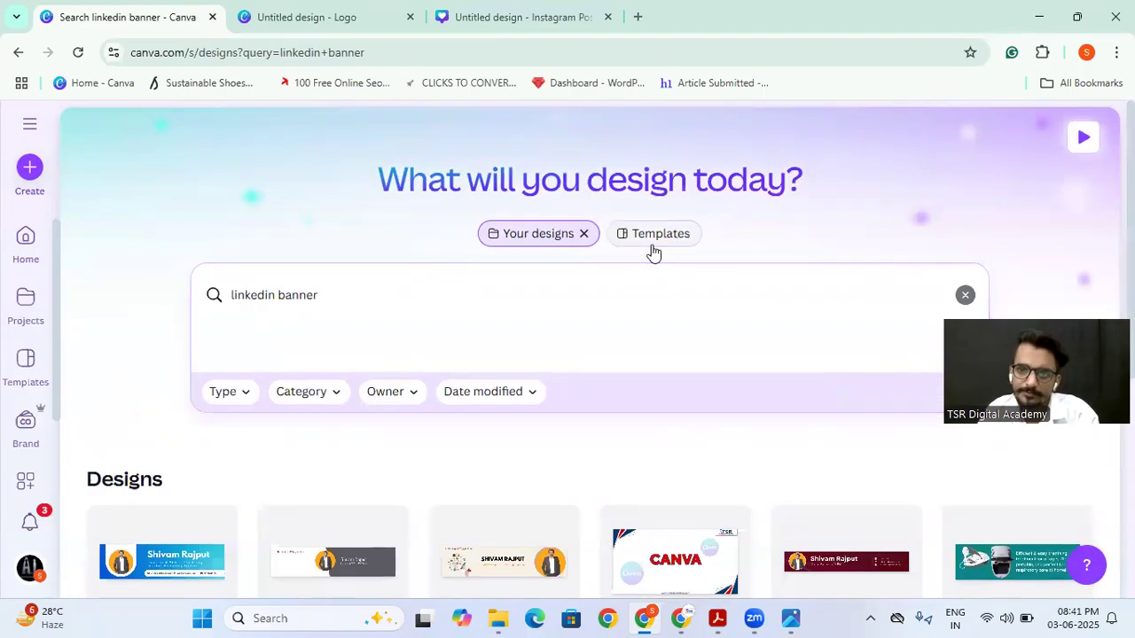
Step: Switch the "linkedin banner" search back to templates and browse the available banner layouts
click(654, 235)
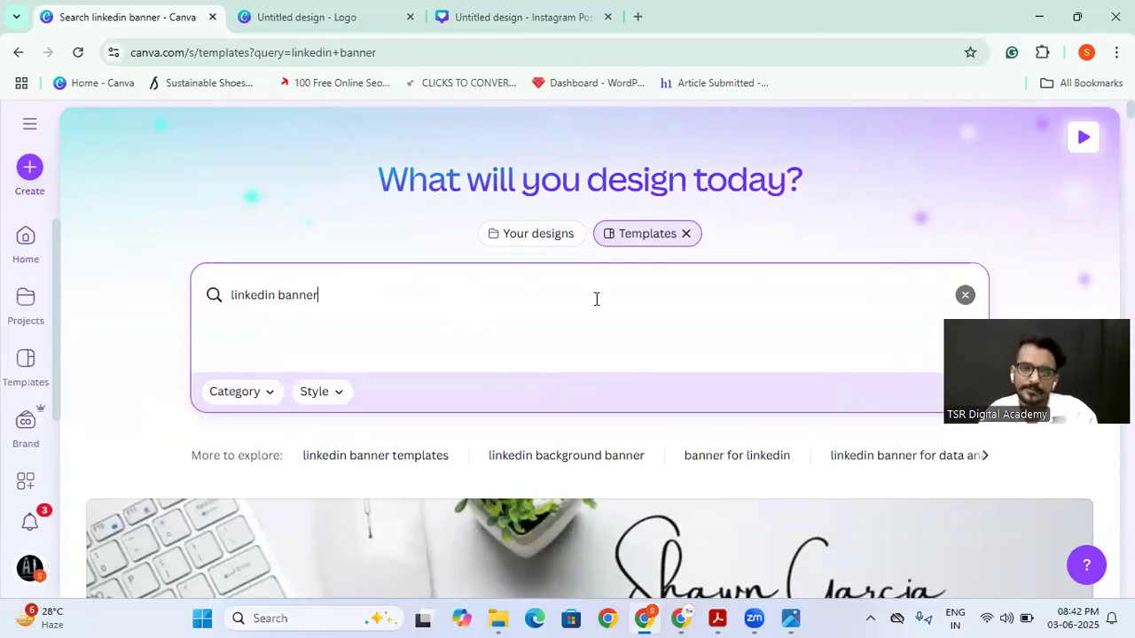
scroll(376, 380, down, 10)
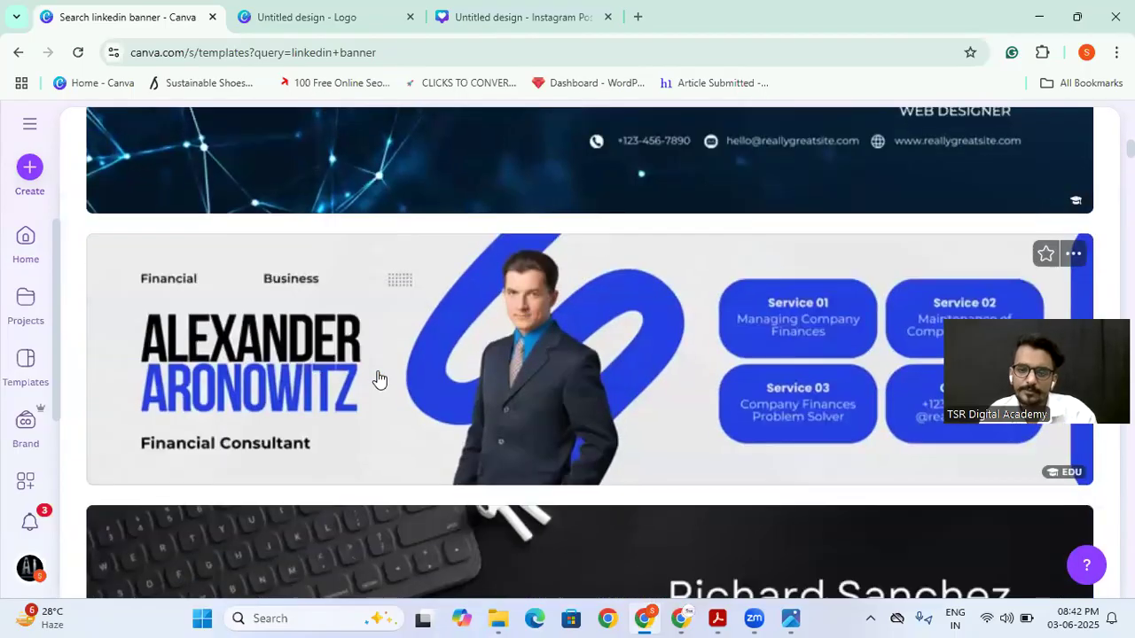
scroll(379, 379, down, 10)
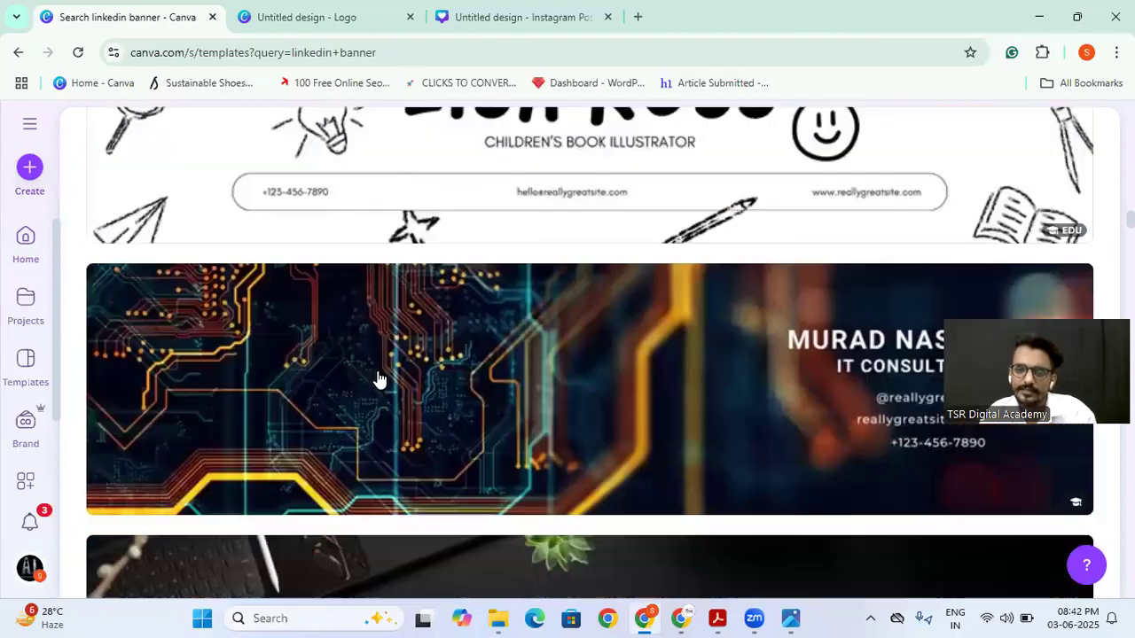
scroll(379, 379, down, 1)
scroll(378, 380, up, 20)
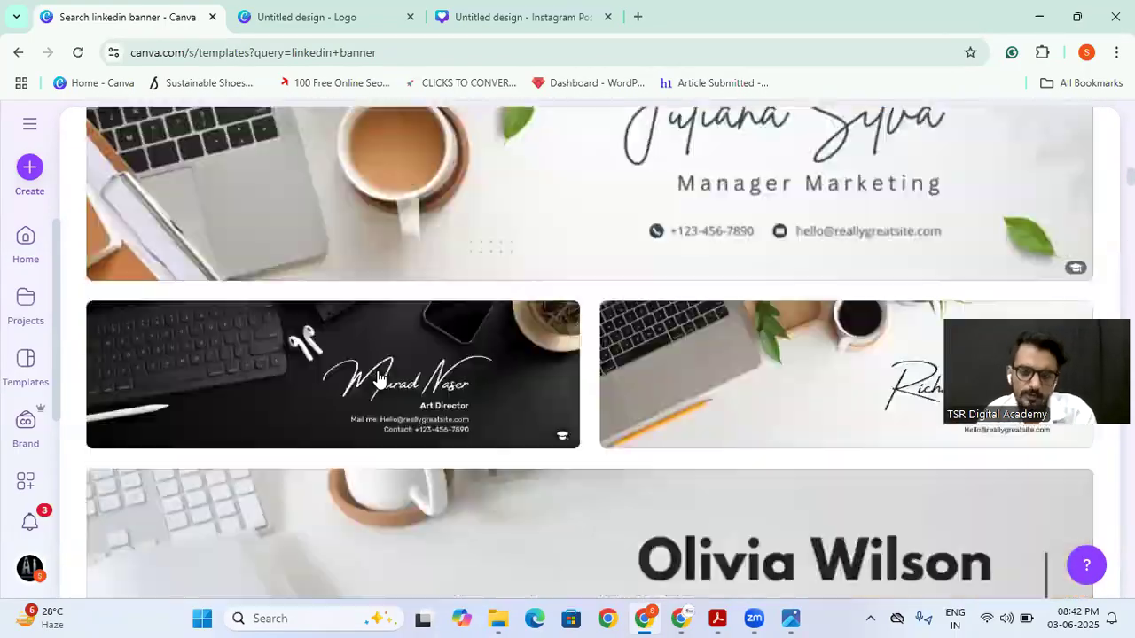
scroll(378, 379, up, 2)
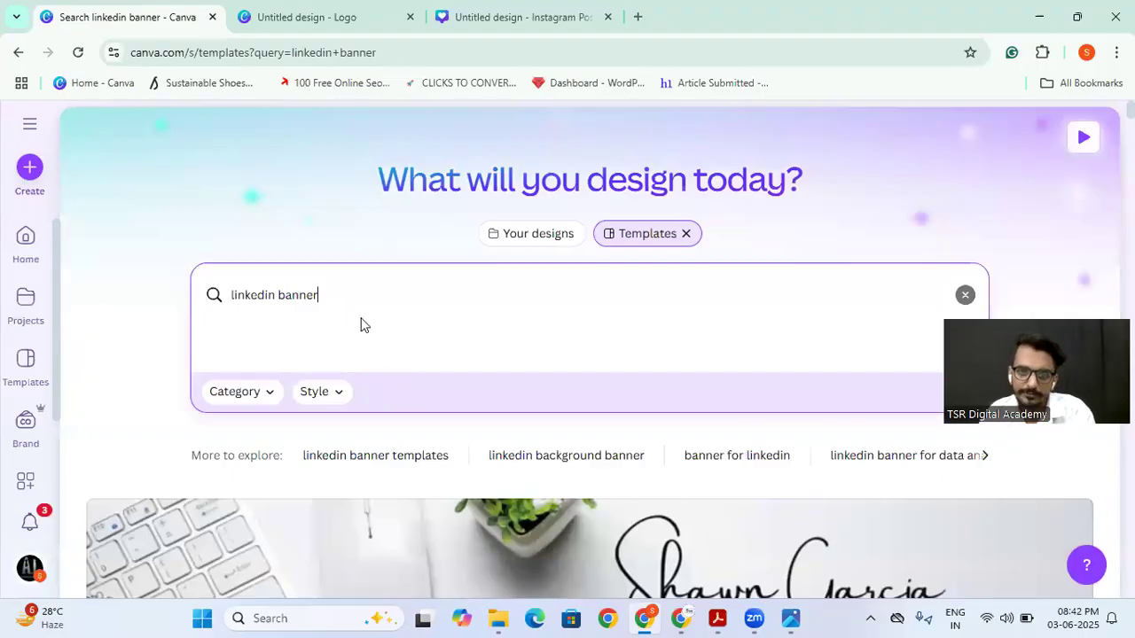
Step: Search the templates for "facebook cover page" and browse the cover designs
key(ctrl+a)
text(f)
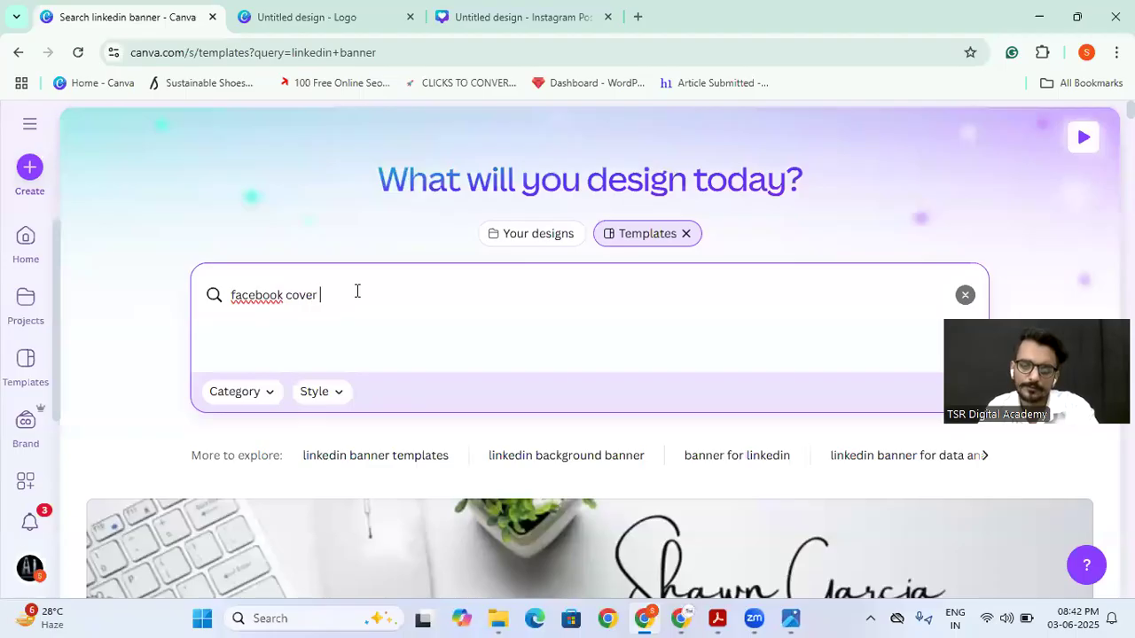
text(acebook cover page)
key(Return)
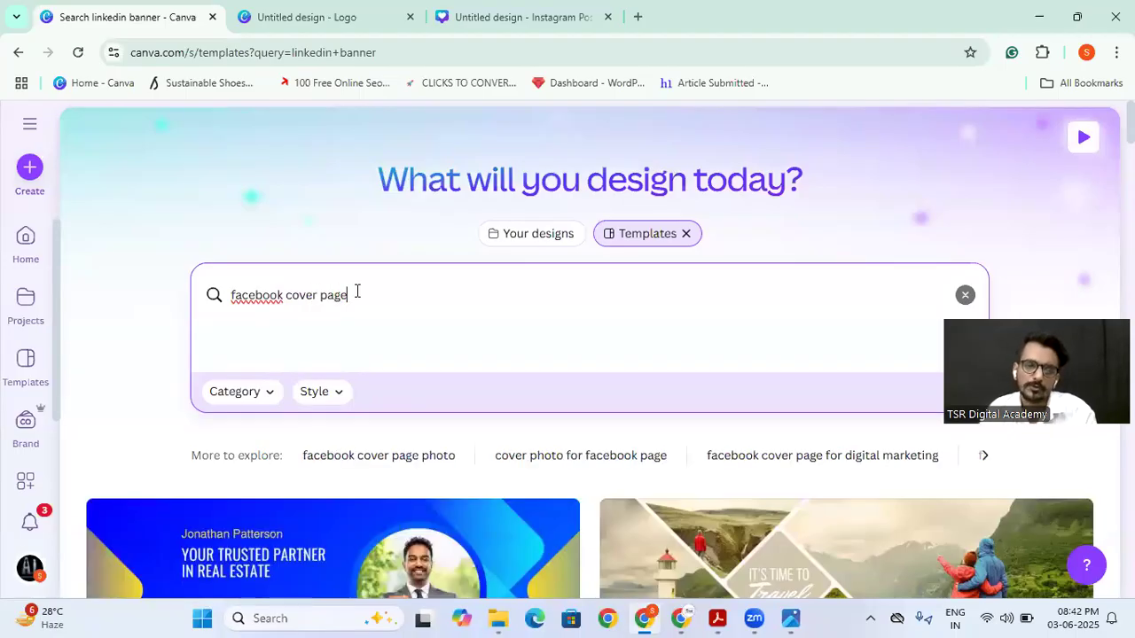
scroll(357, 293, down, 9)
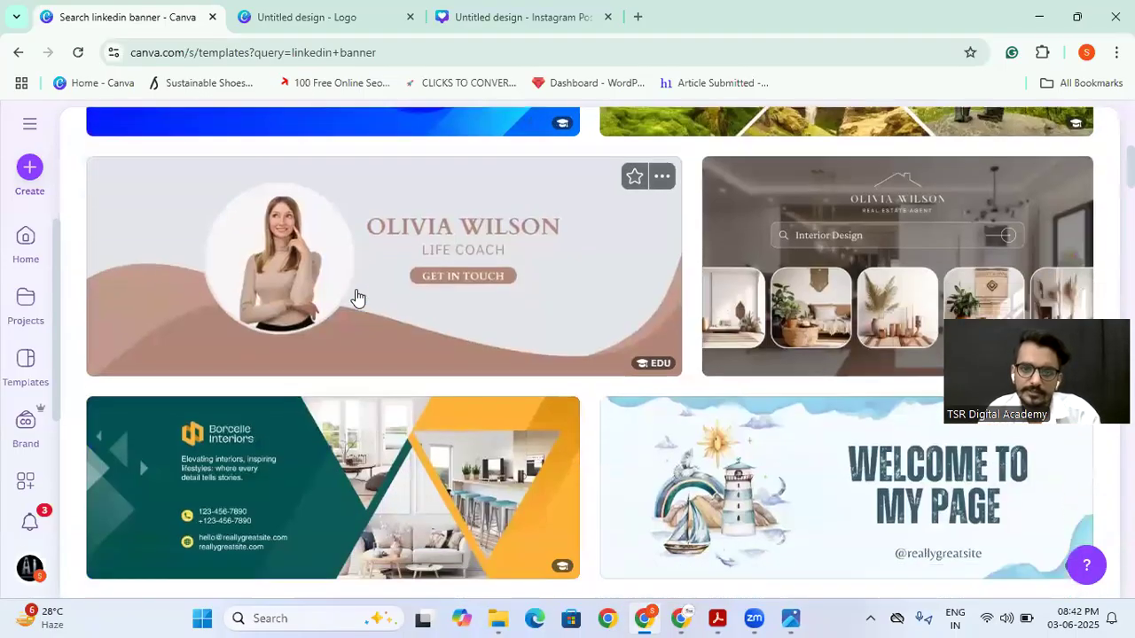
scroll(357, 297, down, 3)
scroll(357, 293, up, 12)
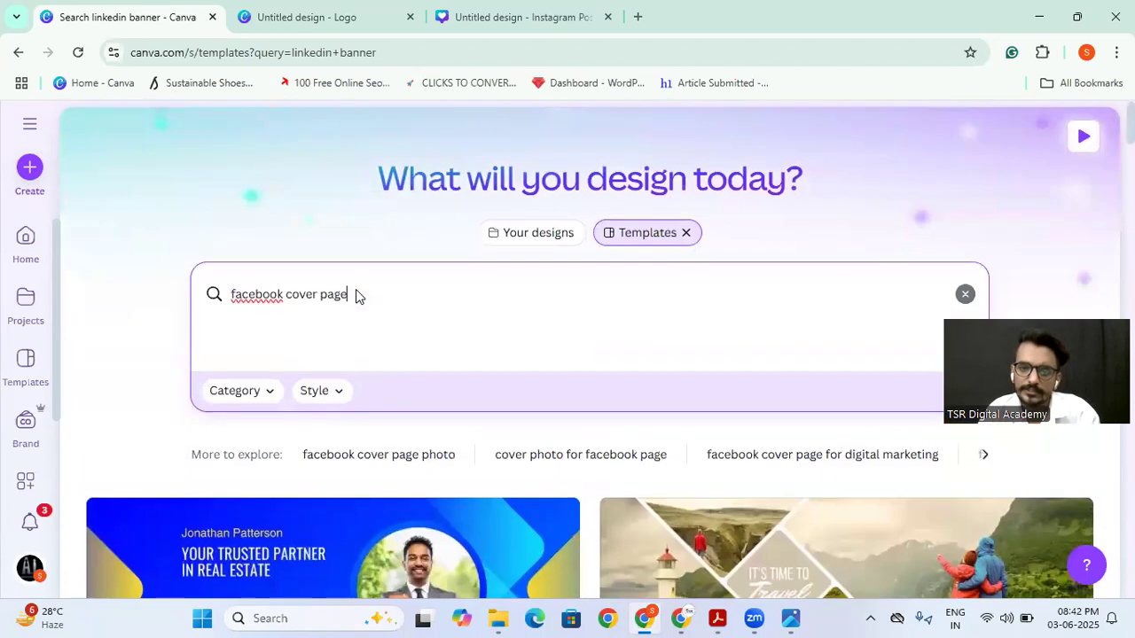
Step: Clear the template search and open the Projects page to look through the recent designs and folders
triple_click(358, 292)
key(BackSpace)
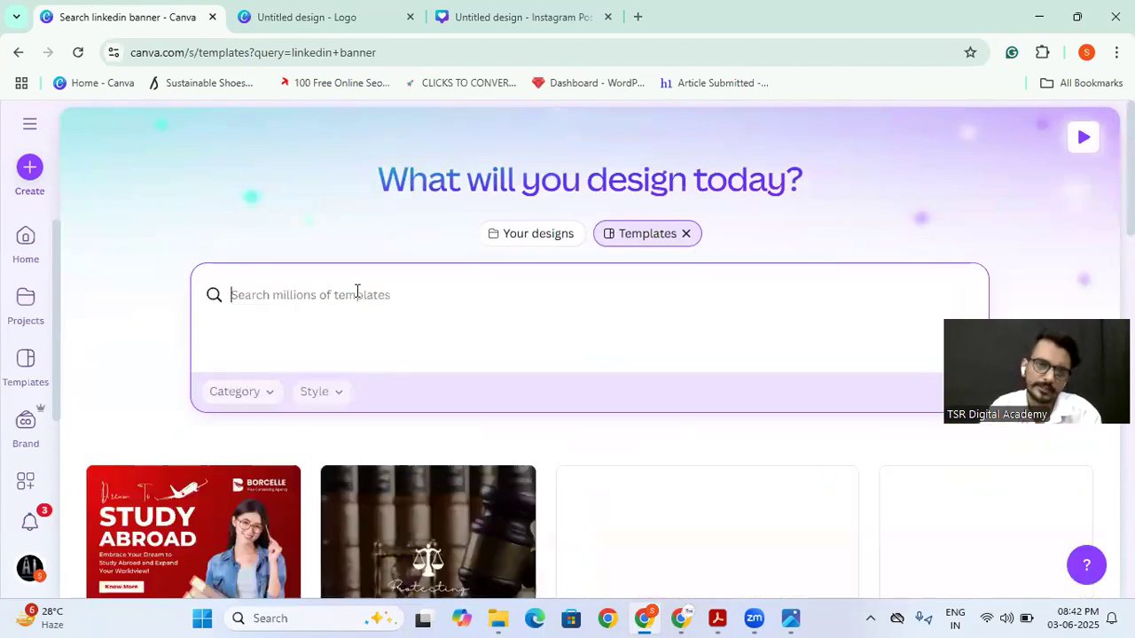
click(17, 306)
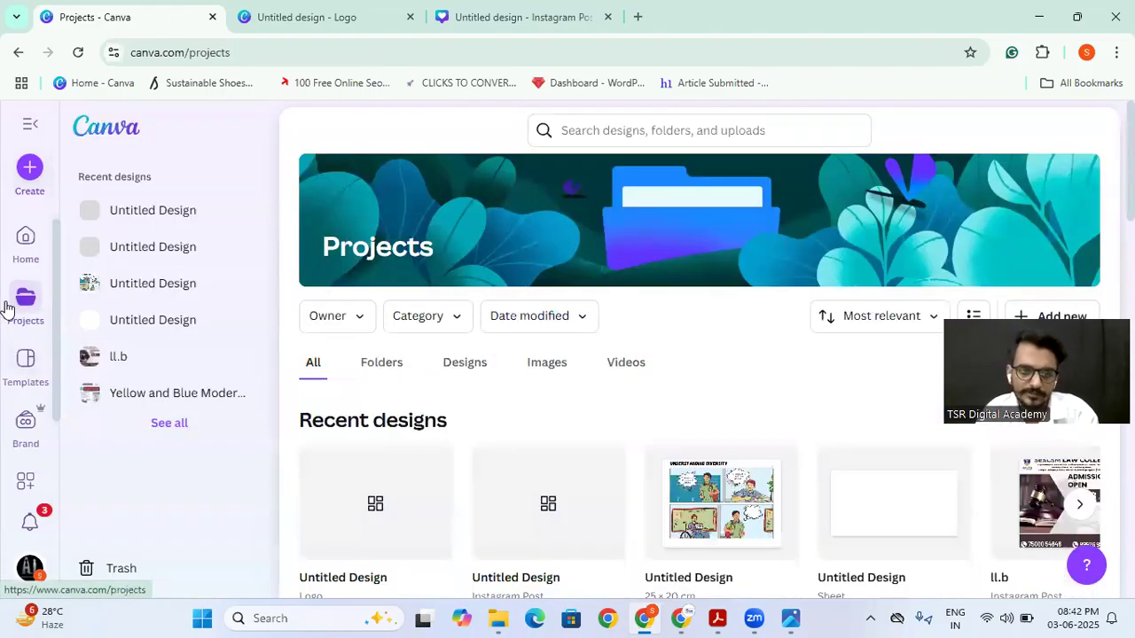
scroll(376, 365, down, 1)
scroll(375, 365, down, 1)
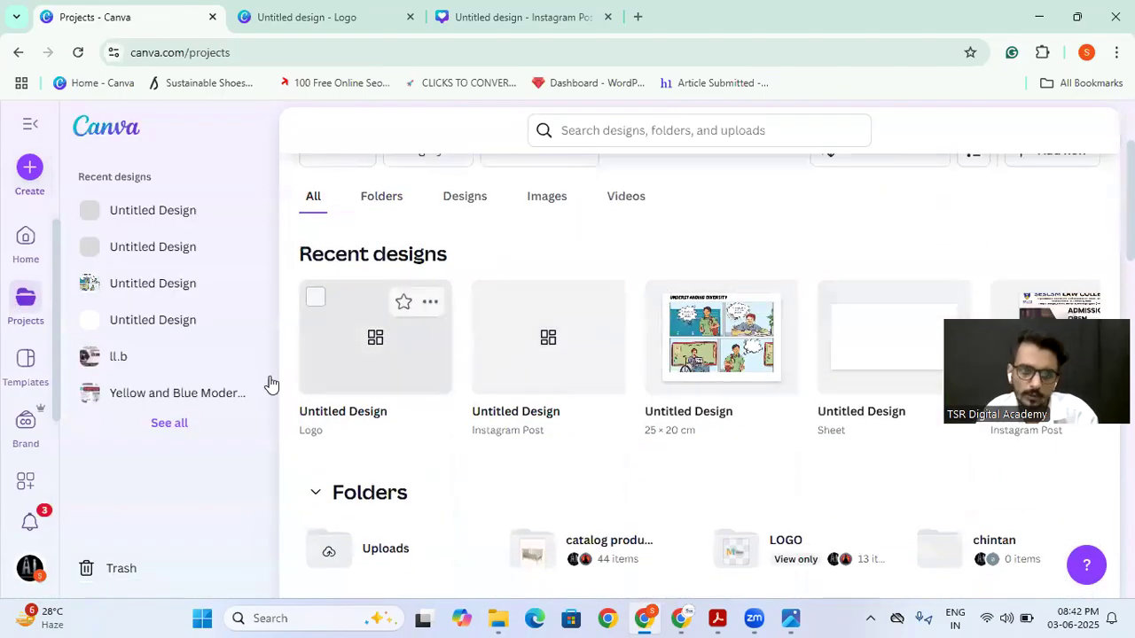
Step: Open the Templates page and look through its categories and suggested designs
click(19, 368)
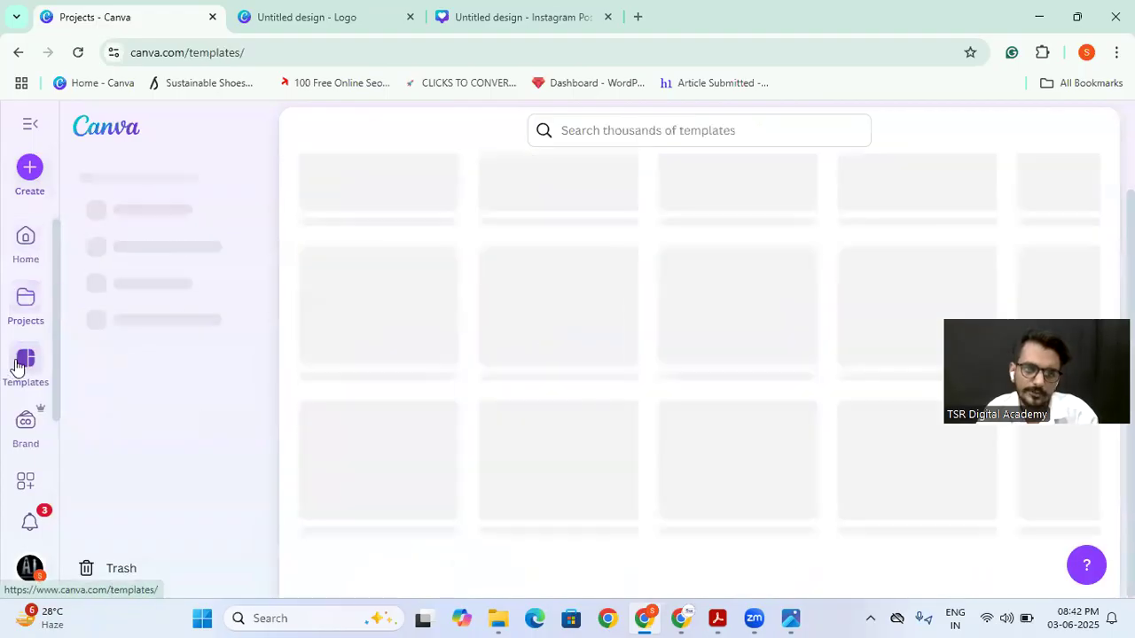
scroll(514, 386, down, 6)
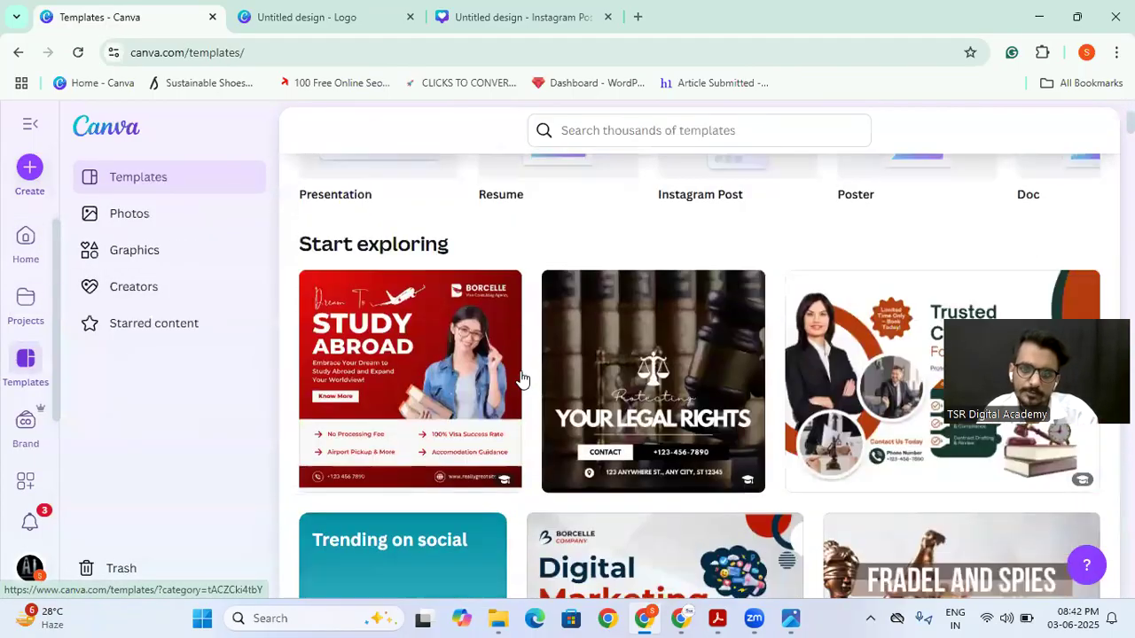
scroll(522, 380, up, 6)
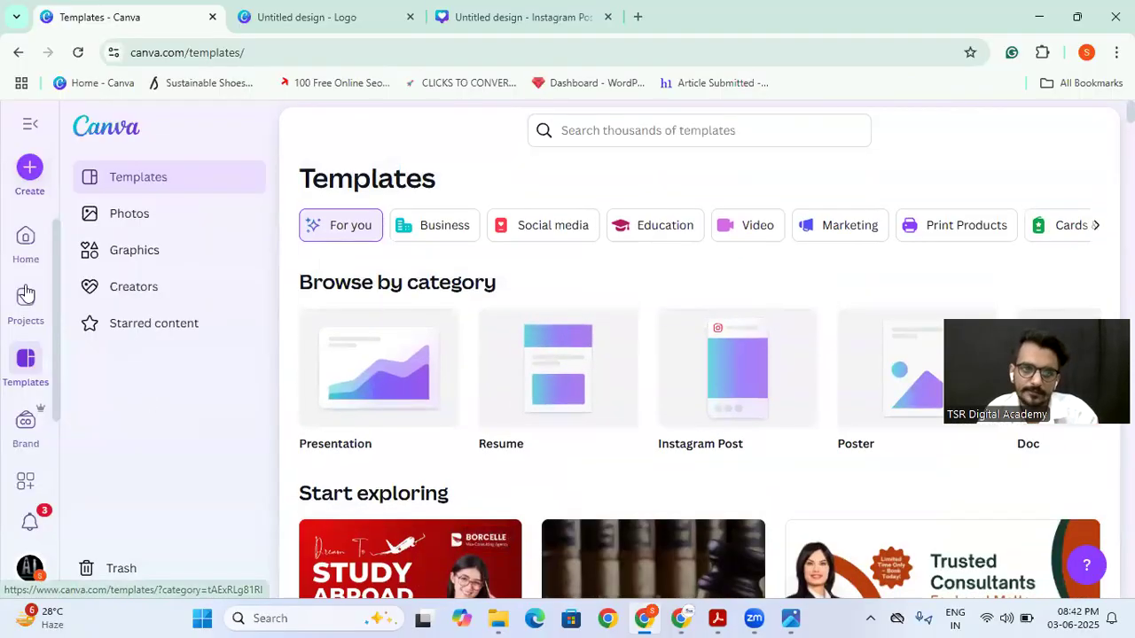
Step: Return to the home page, start a new social media design and look through the popular formats and templates
click(29, 238)
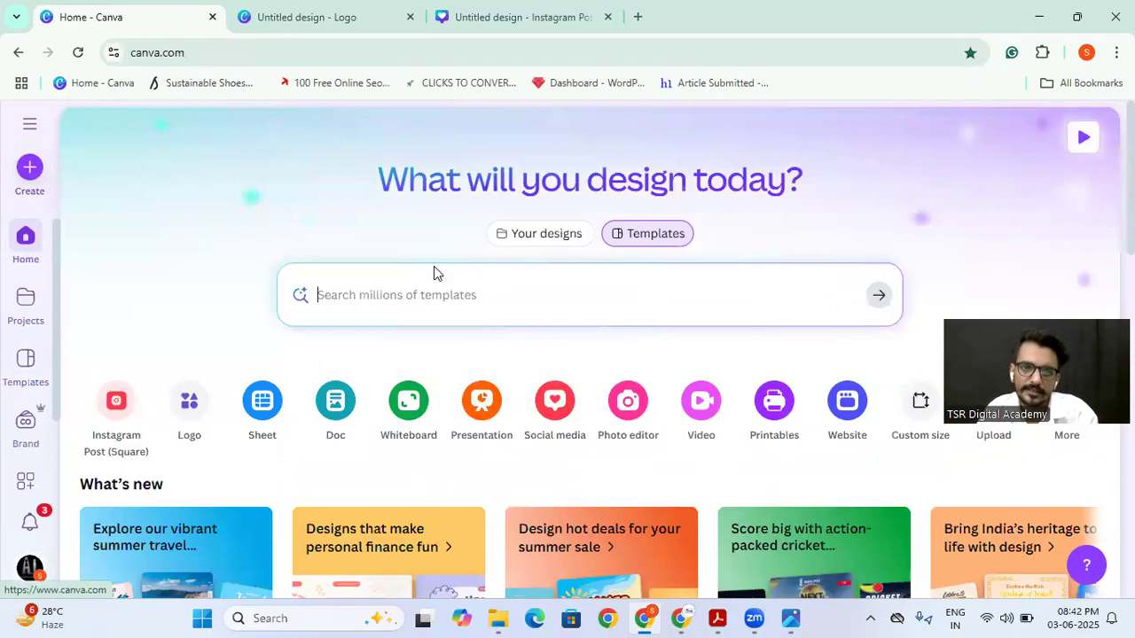
scroll(514, 328, down, 1)
scroll(536, 337, down, 1)
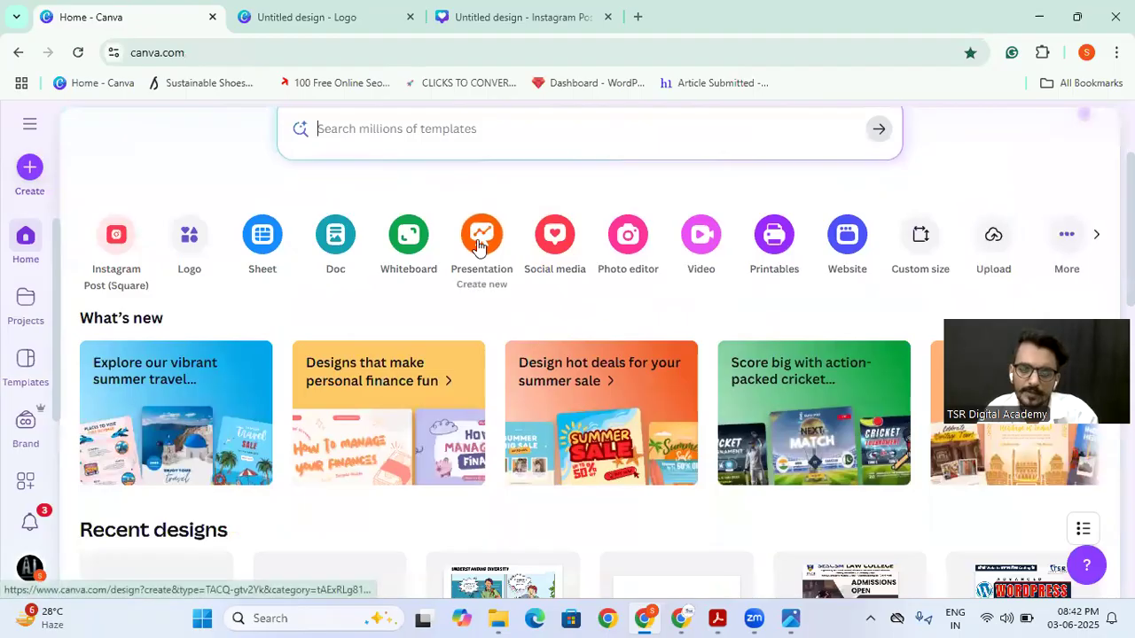
click(553, 237)
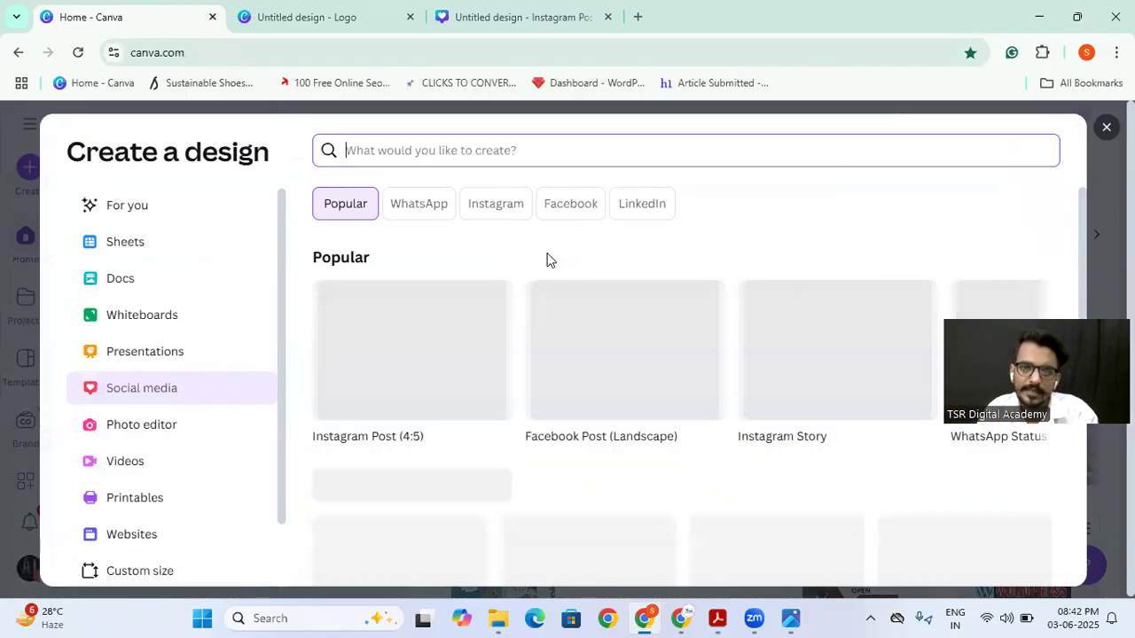
scroll(531, 385, down, 2)
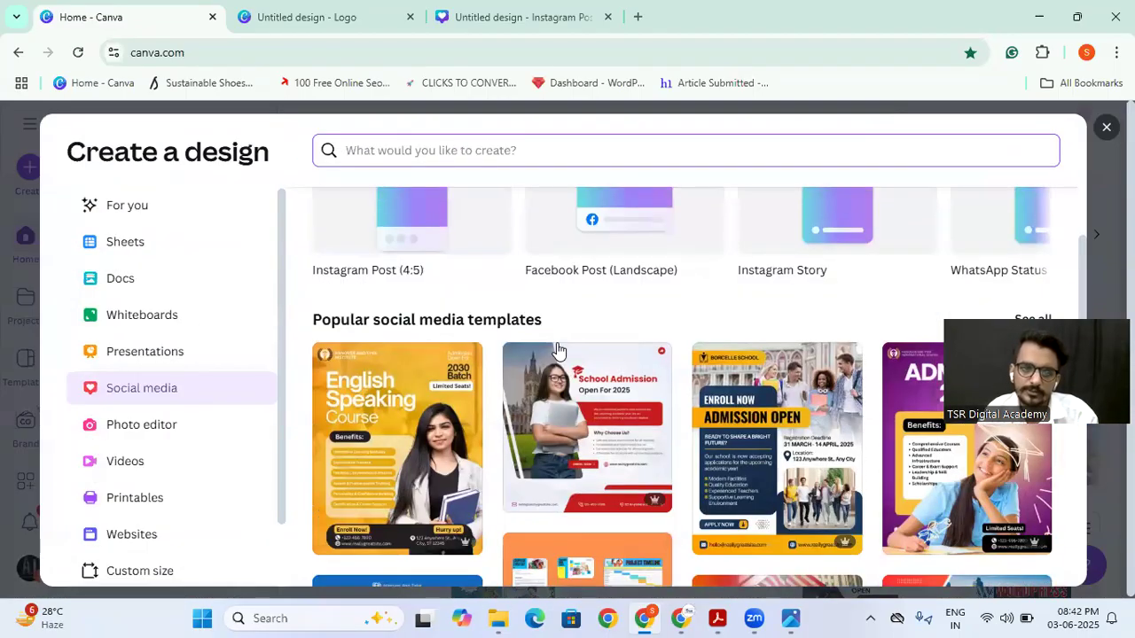
scroll(532, 372, up, 2)
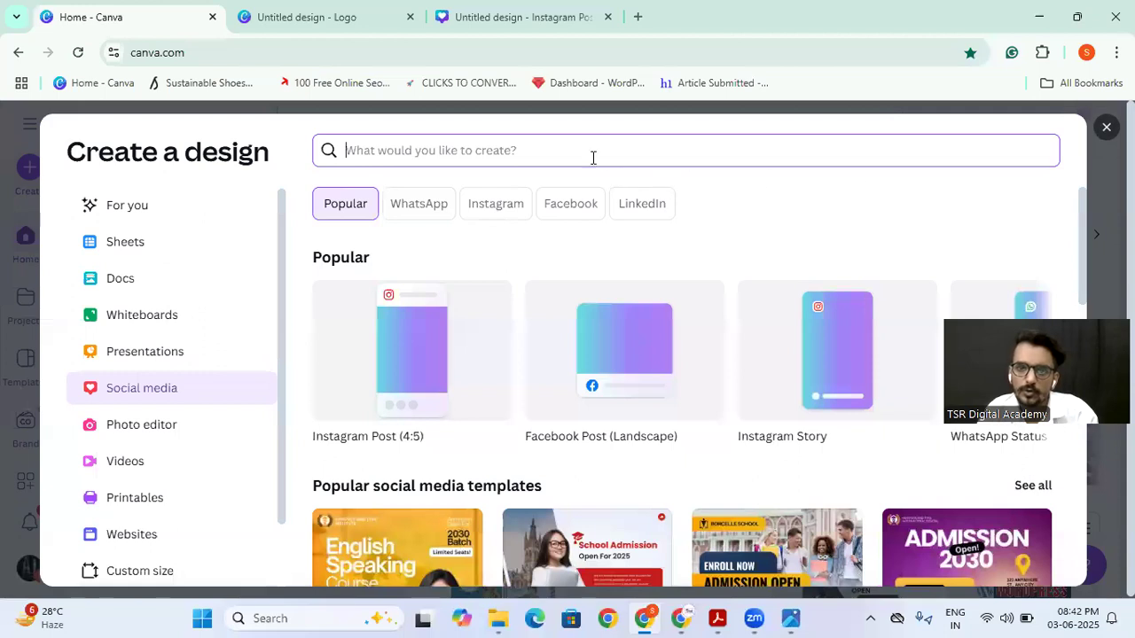
Step: Search the design types for "youtube" and create a blank YouTube Thumbnail design
text(yout)
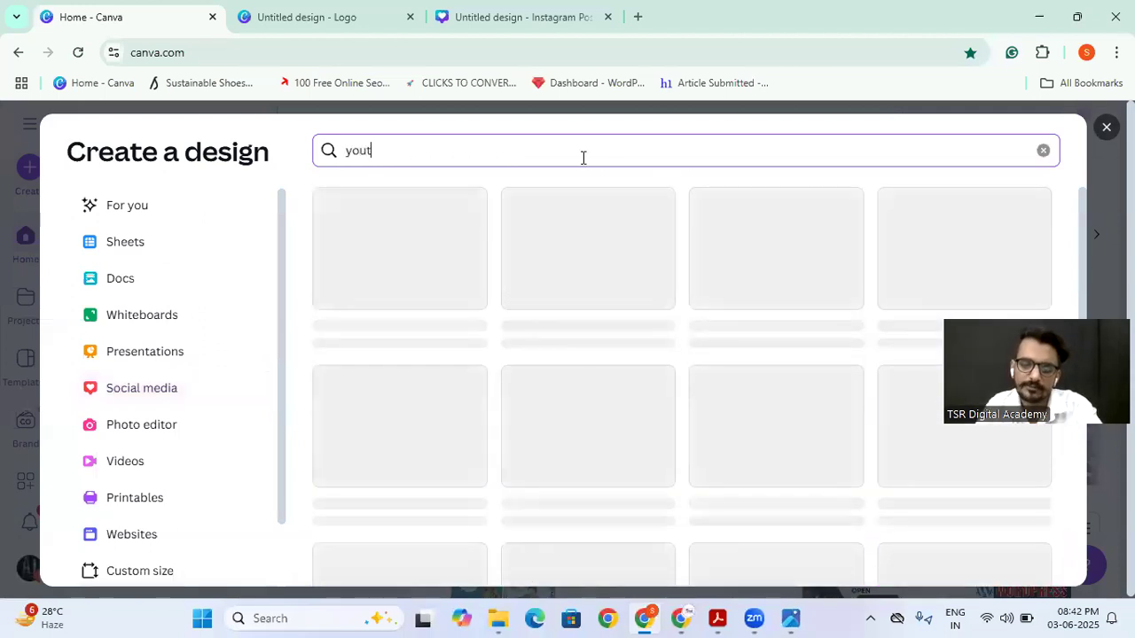
text(be)
key(BackSpace)
key(BackSpace)
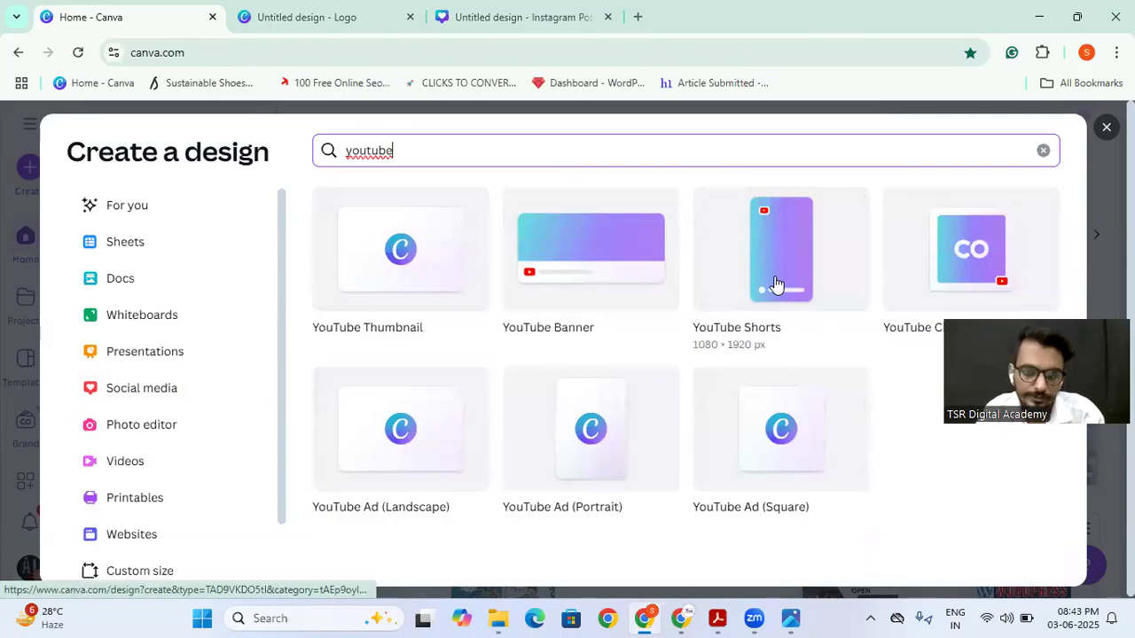
click(412, 284)
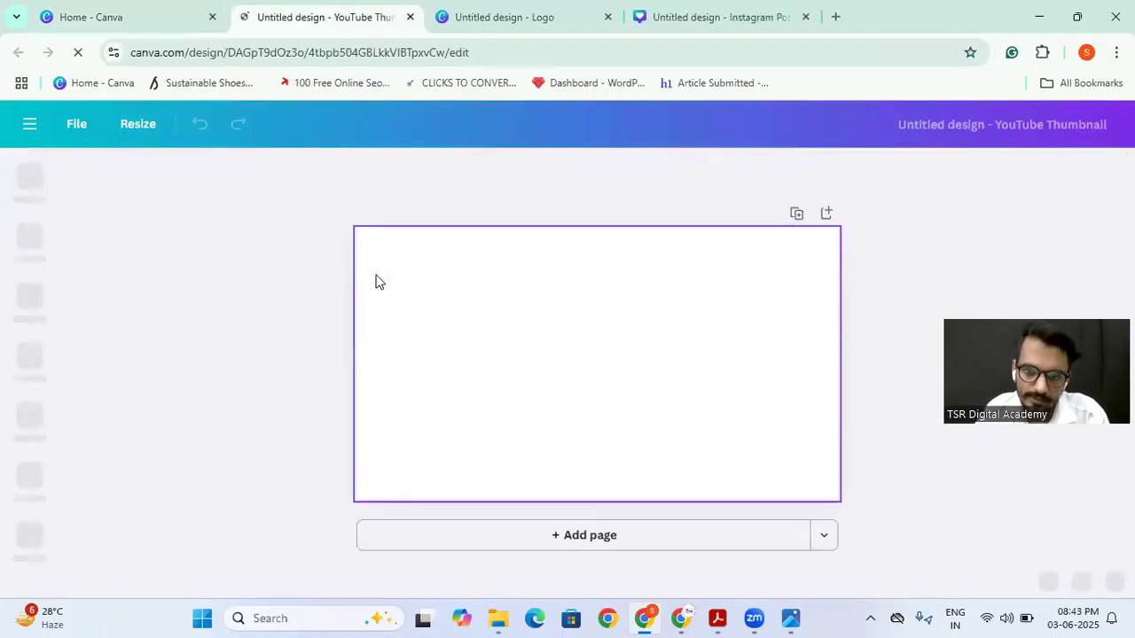
Step: Look through the recently used, premium and general YouTube Thumbnail templates for the blank page
click(476, 337)
click(36, 238)
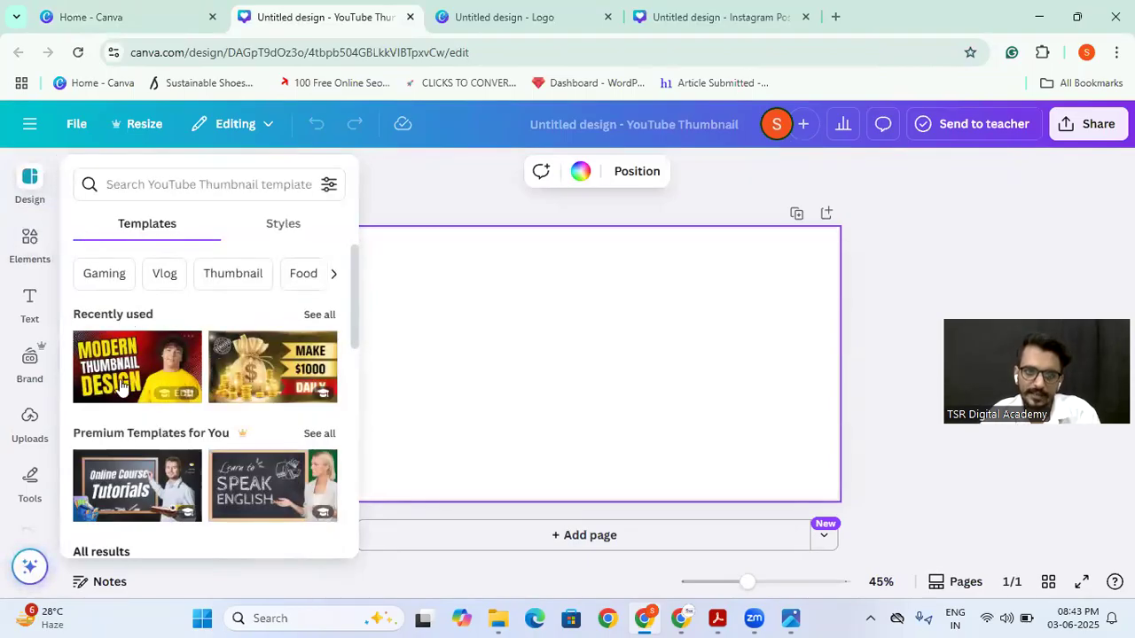
scroll(180, 416, down, 5)
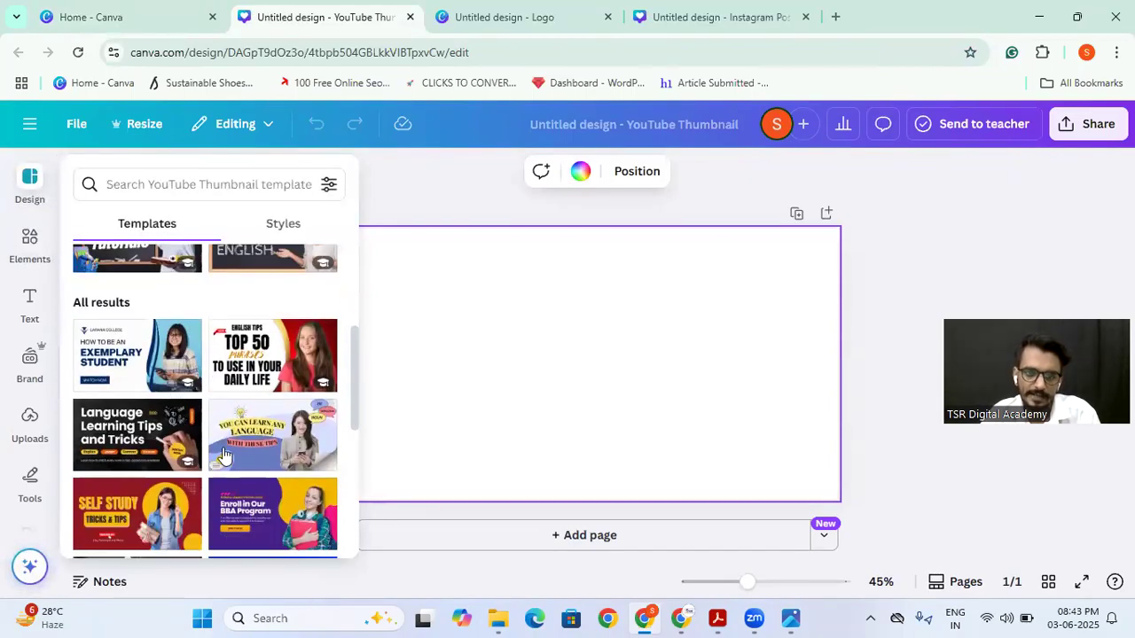
scroll(182, 419, down, 5)
scroll(193, 421, up, 10)
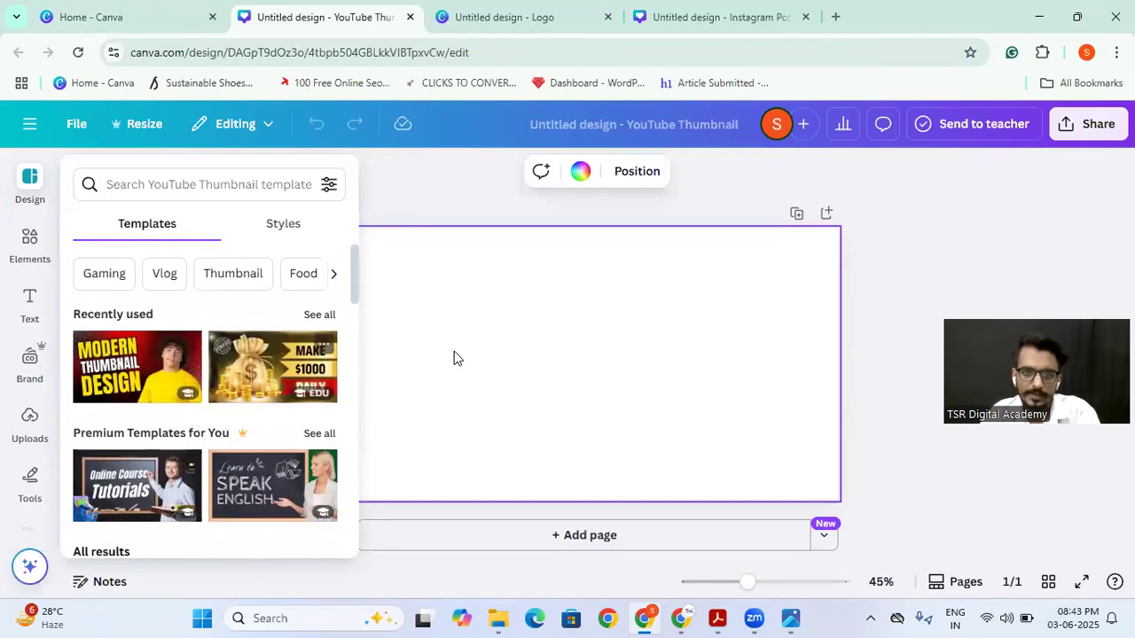
Step: Open the elements library for the blank thumbnail and begin an elements search
click(485, 355)
click(27, 250)
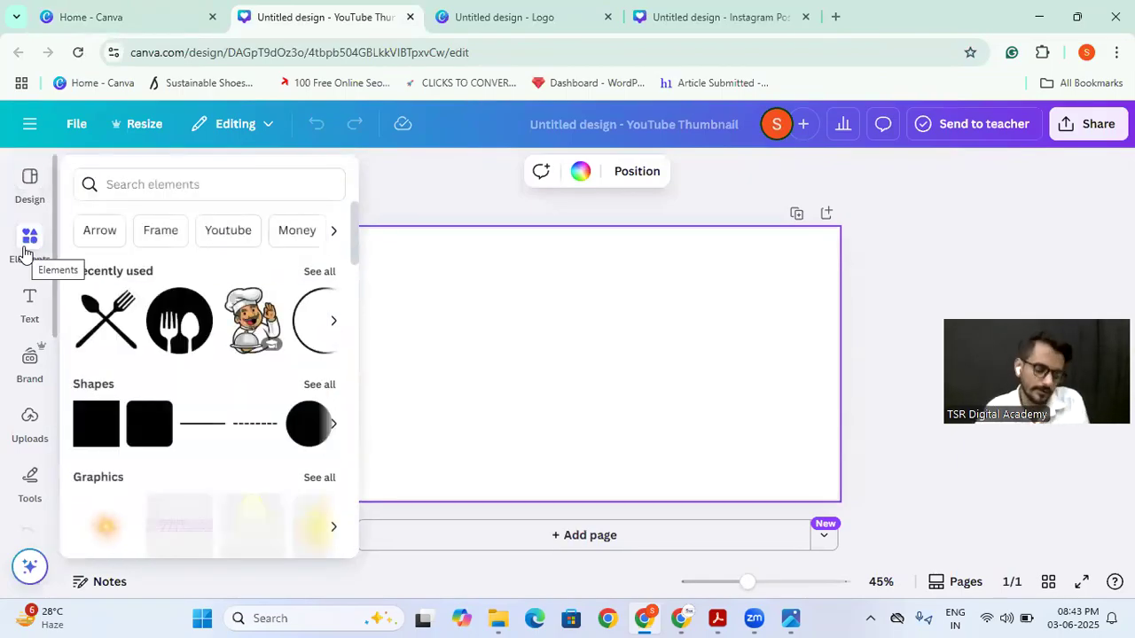
click(158, 182)
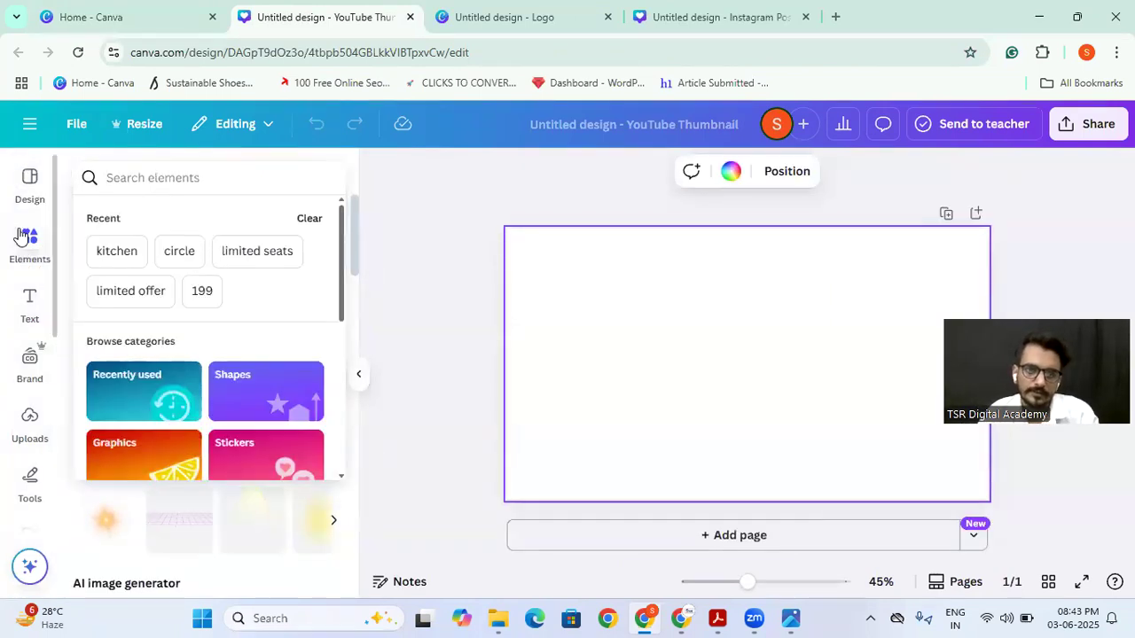
click(398, 205)
click(16, 241)
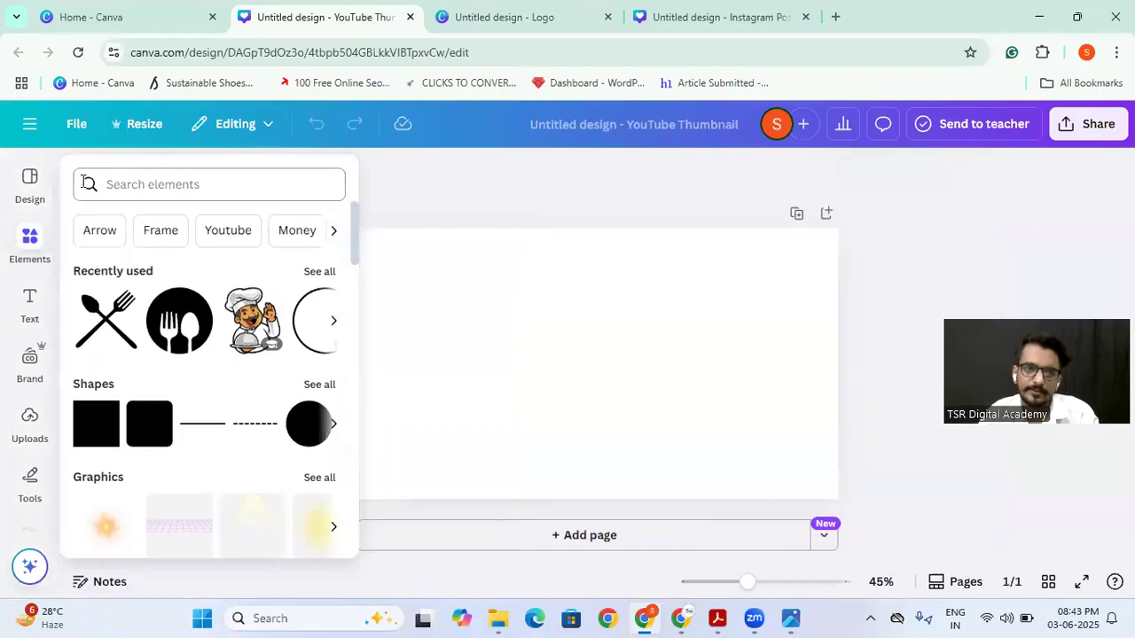
click(142, 185)
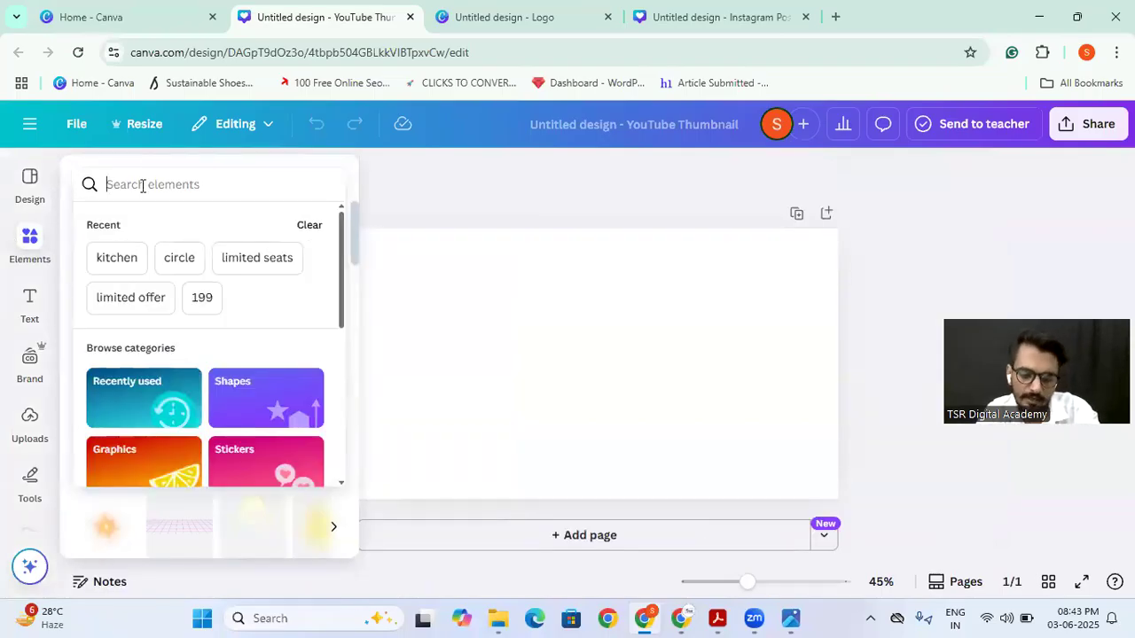
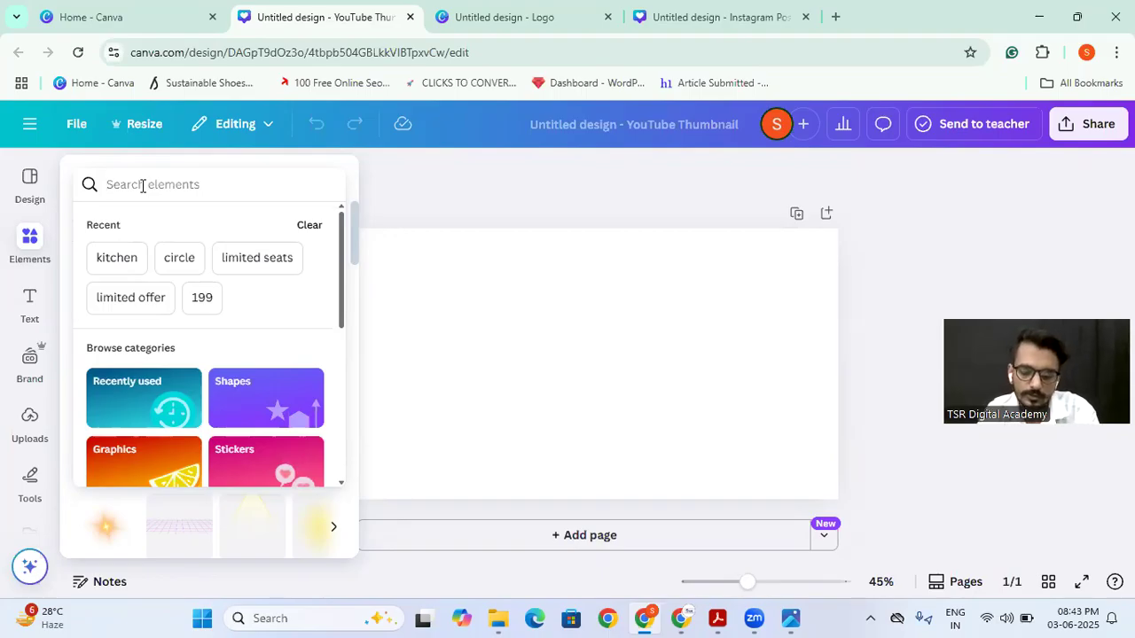
Step: Search the elements for "money" and add the photo of scattered banded dollar bundles to the blank page
click(142, 184)
text(mon)
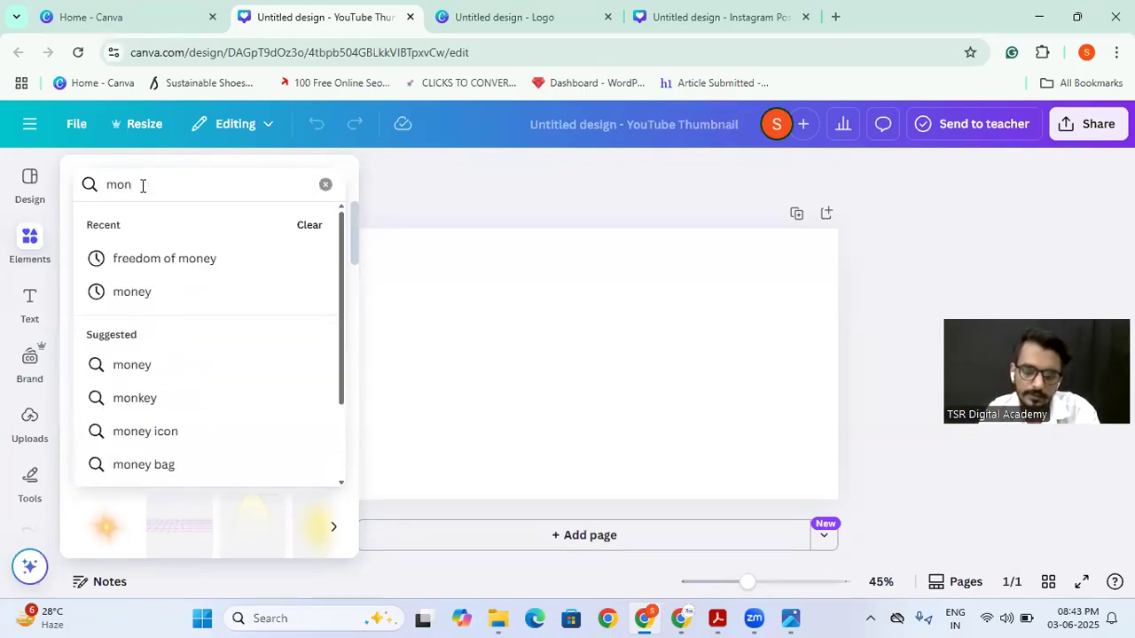
text(ey)
key(Return)
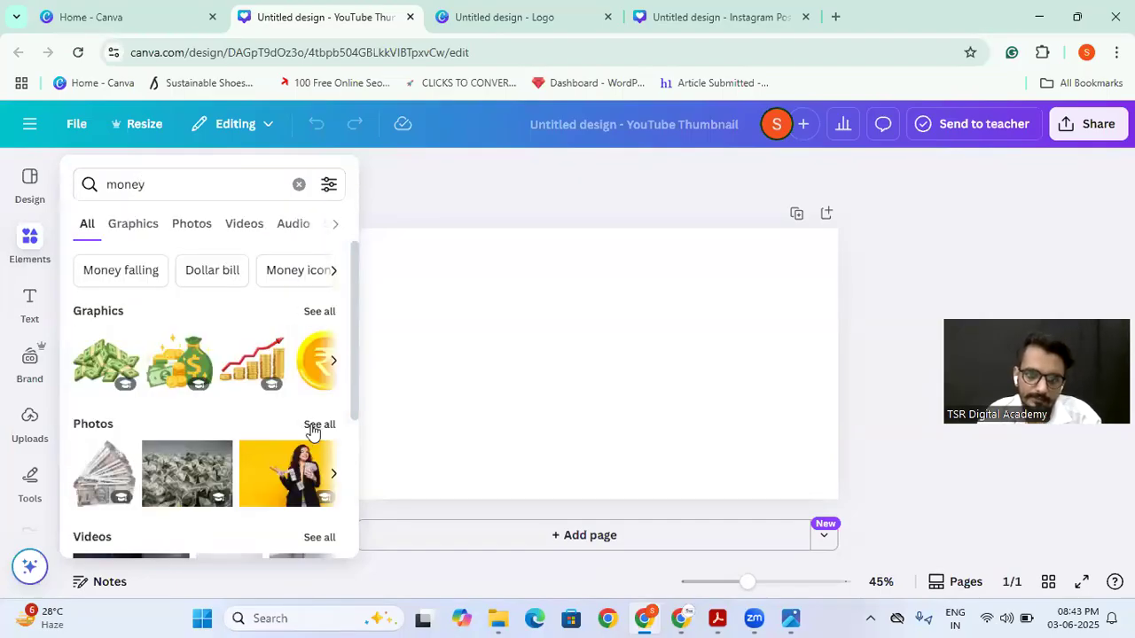
click(318, 425)
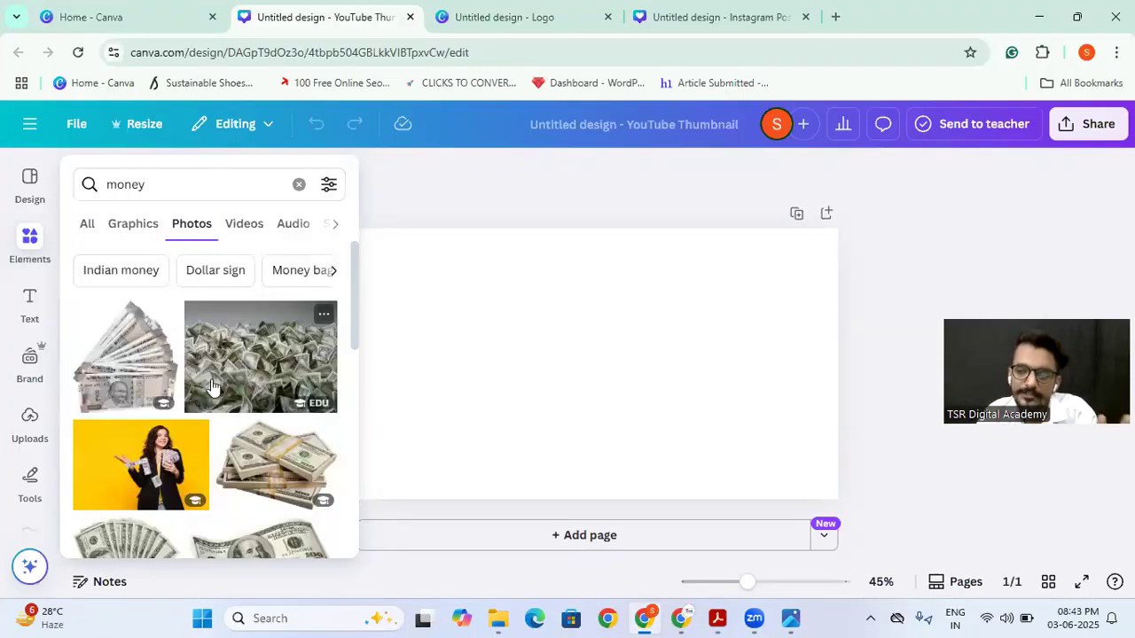
scroll(231, 383, down, 3)
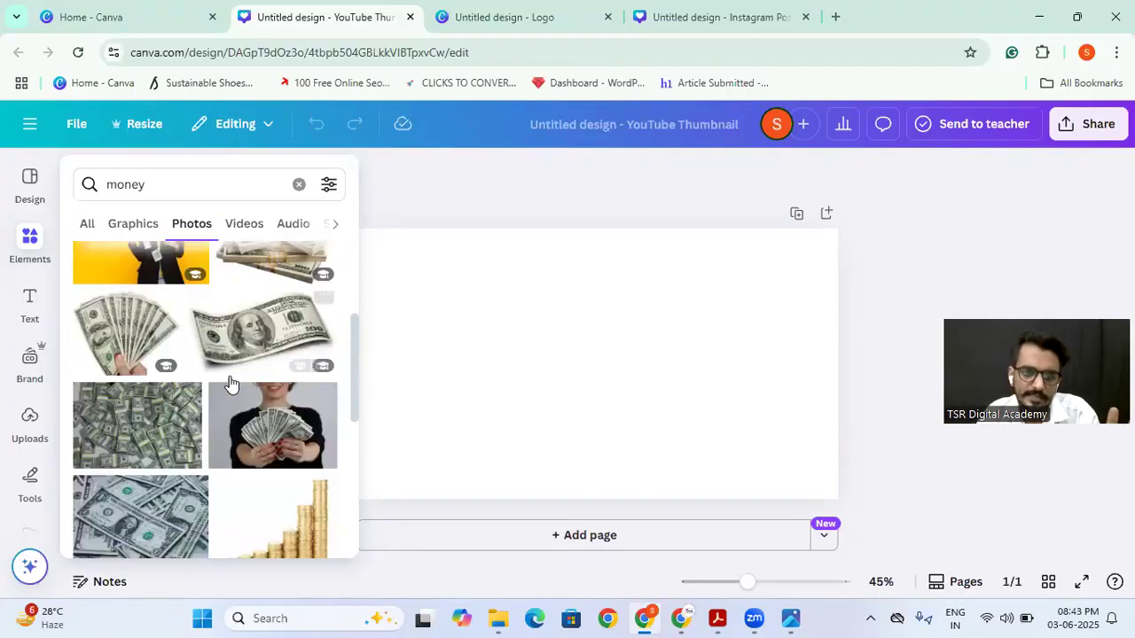
scroll(209, 357, up, 3)
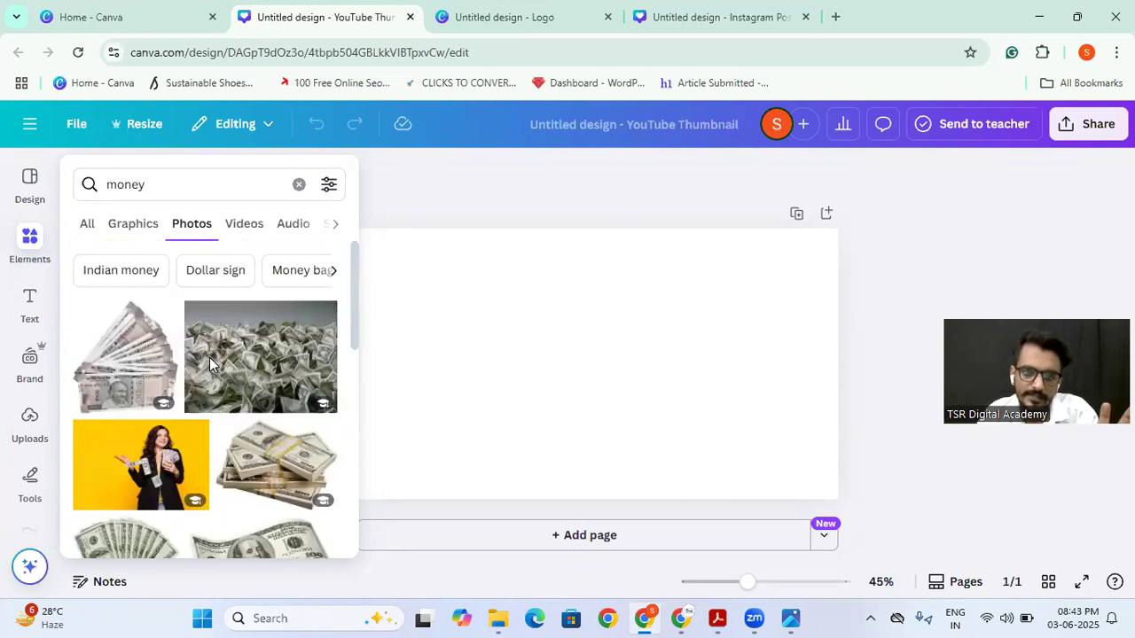
scroll(186, 420, down, 3)
click(130, 399)
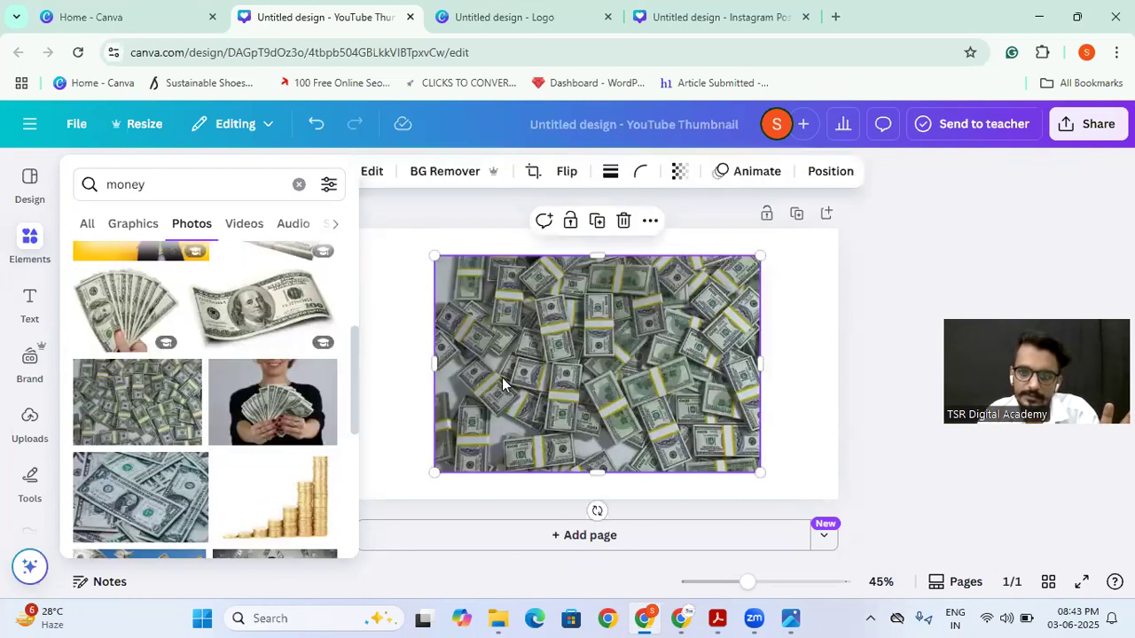
Step: Set the dollar bundles photo as the page background and set its transparency to 13
right_click(510, 319)
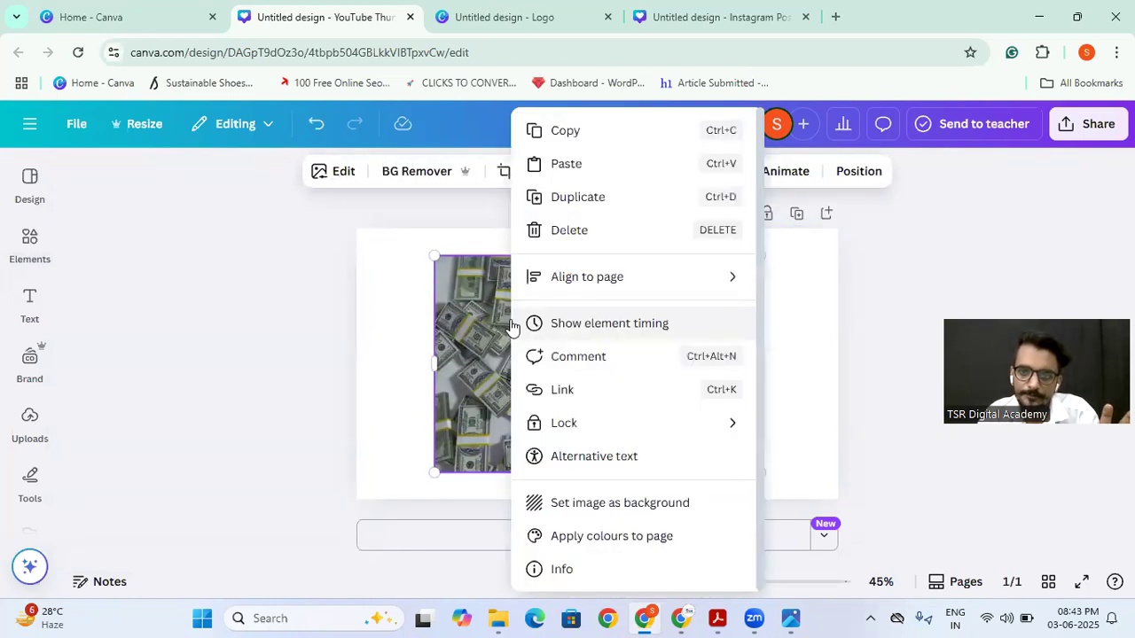
click(599, 503)
click(595, 300)
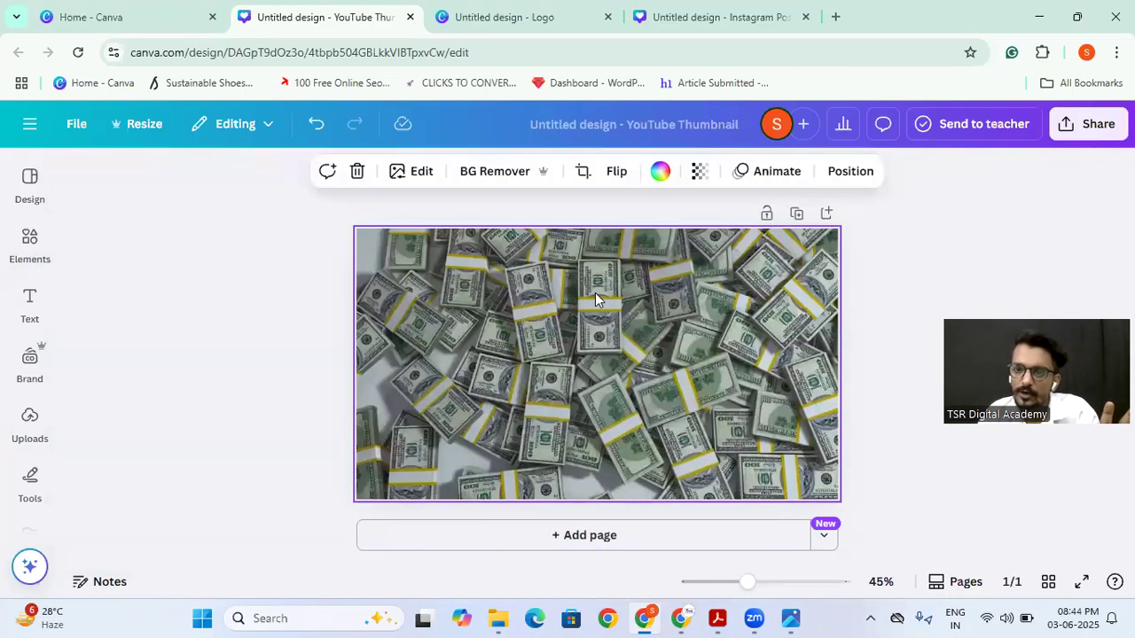
click(698, 172)
drag(733, 245, 630, 256)
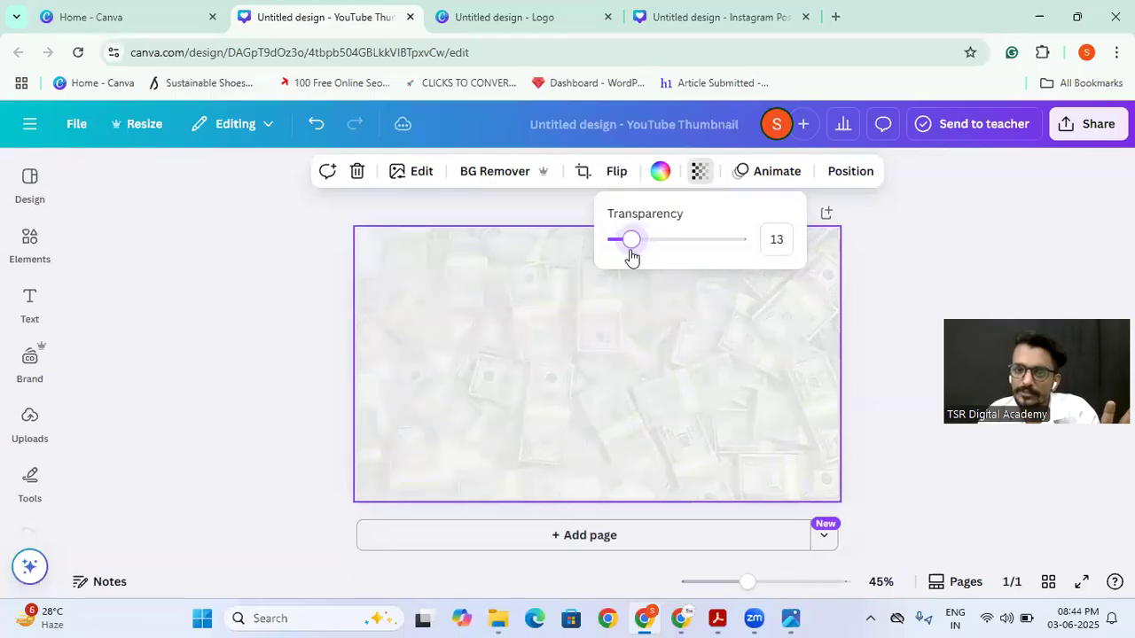
click(237, 376)
Step: Add a second page and apply the recently used "Make $1000 Daily" thumbnail template to it
click(29, 208)
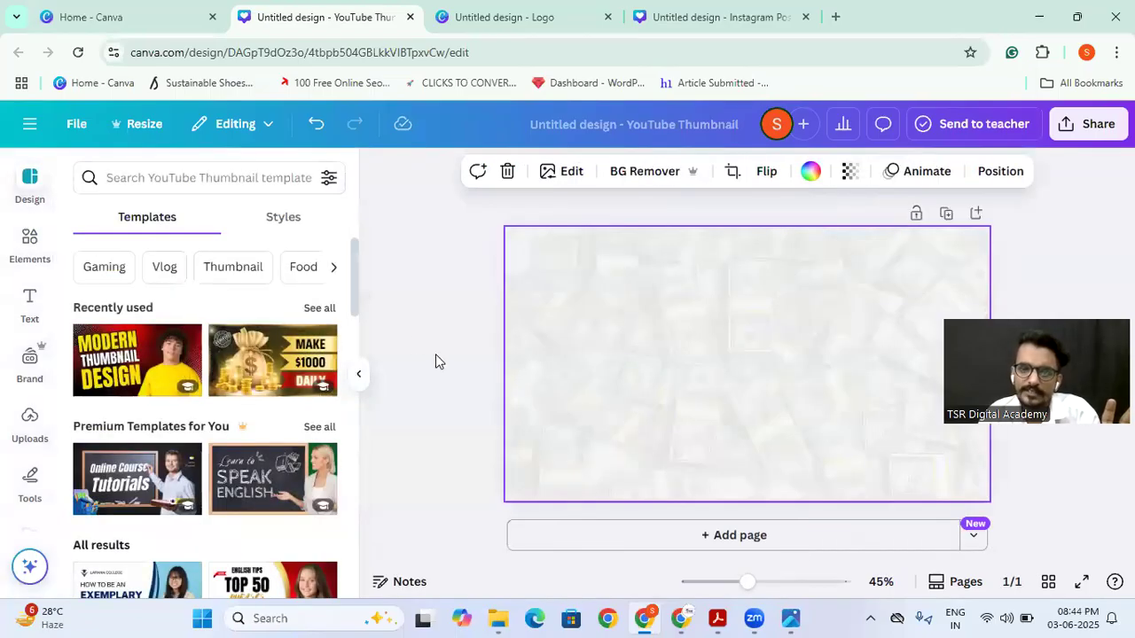
click(975, 214)
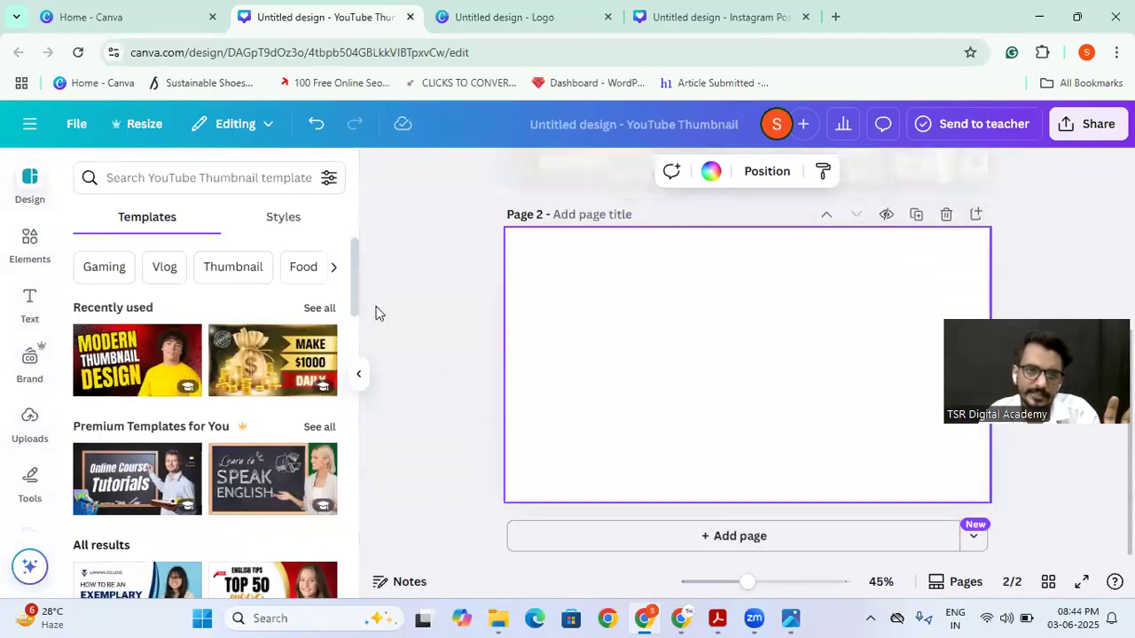
click(254, 385)
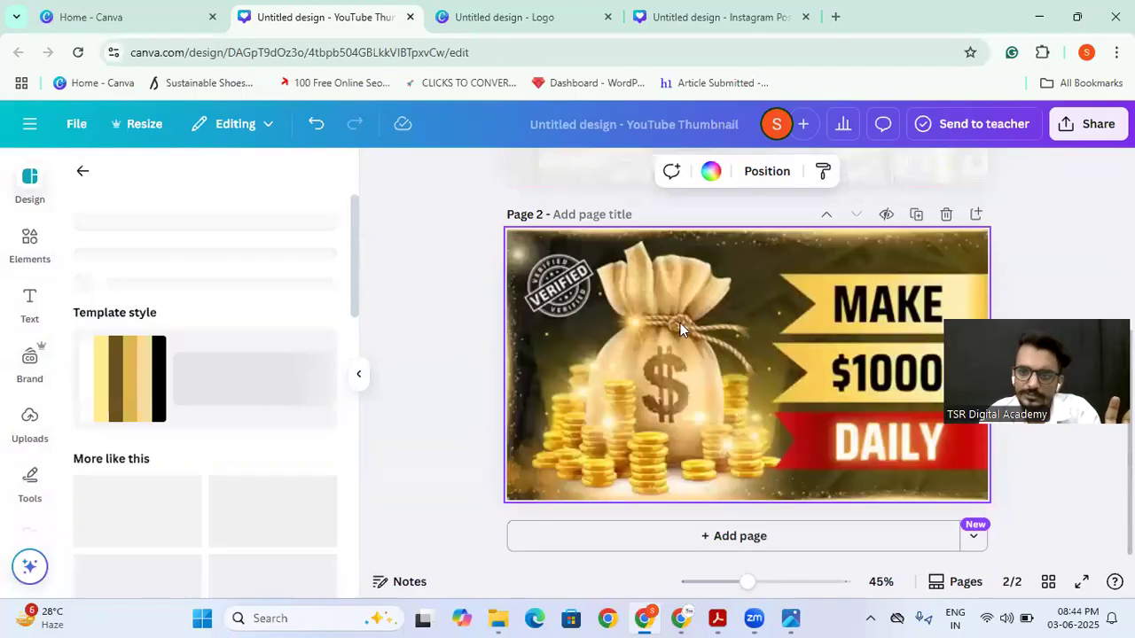
click(638, 368)
Step: Move the faded money background page down below the "Make $1000 Daily" template page
scroll(638, 368, up, 3)
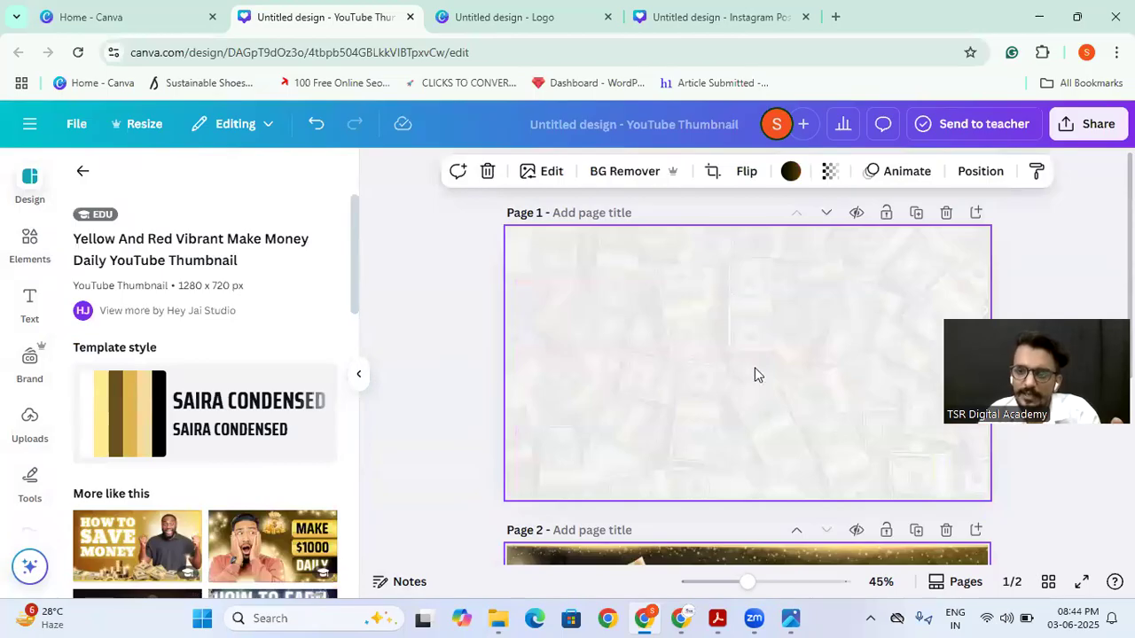
click(827, 215)
scroll(780, 355, up, 3)
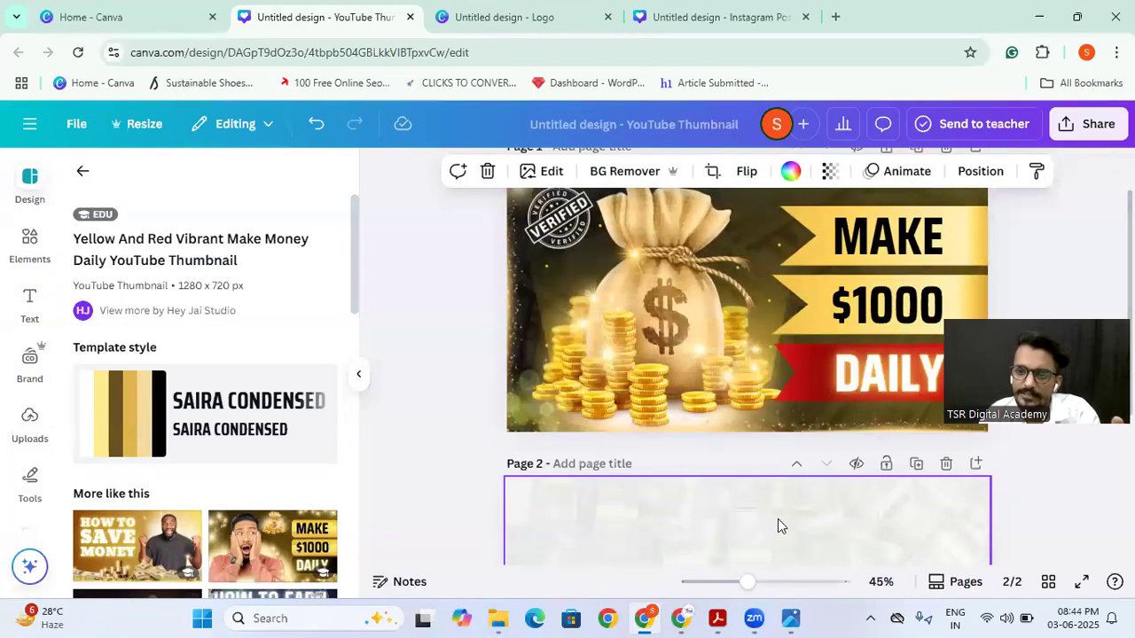
click(467, 366)
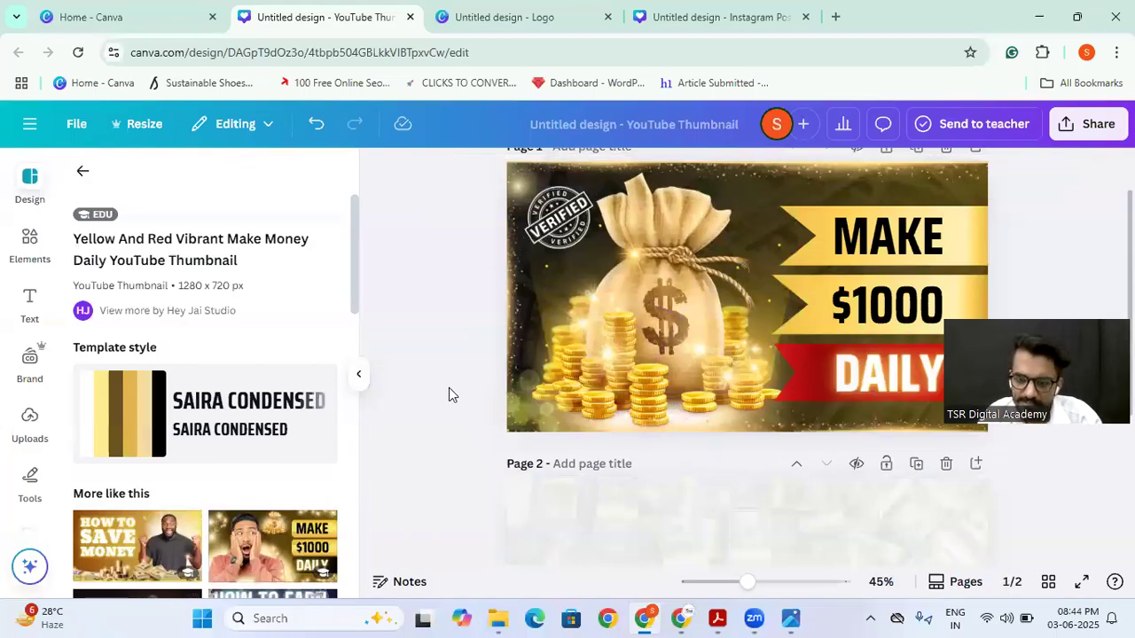
Step: Examine the MAKE text and its banner on the template page as a reference for the money background page
scroll(448, 388, down, 3)
scroll(648, 364, up, 3)
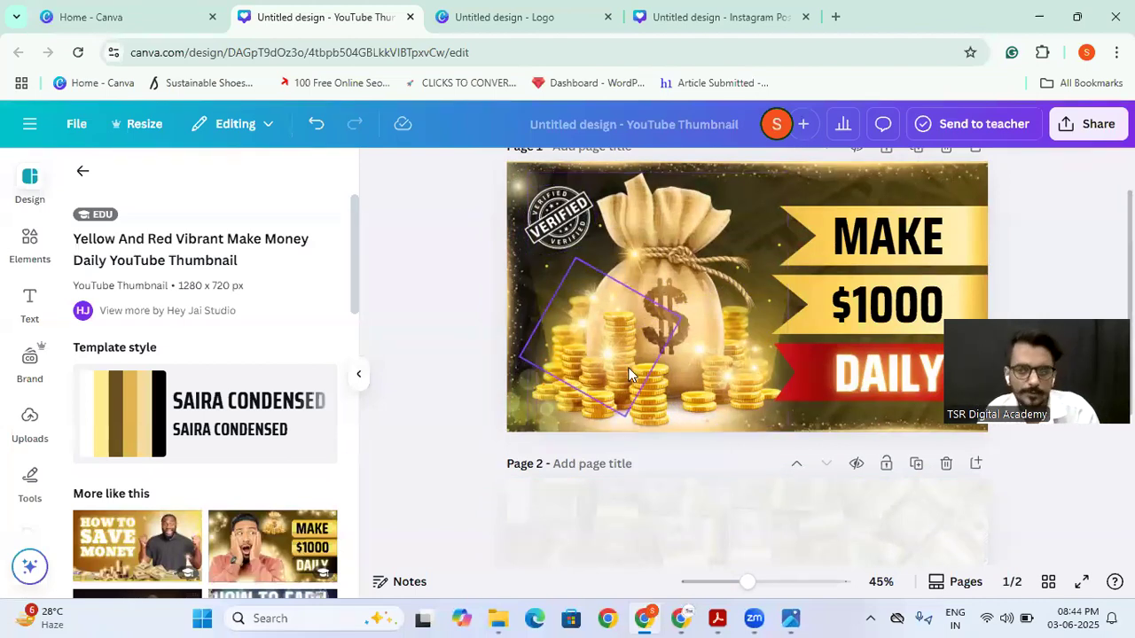
scroll(628, 367, down, 4)
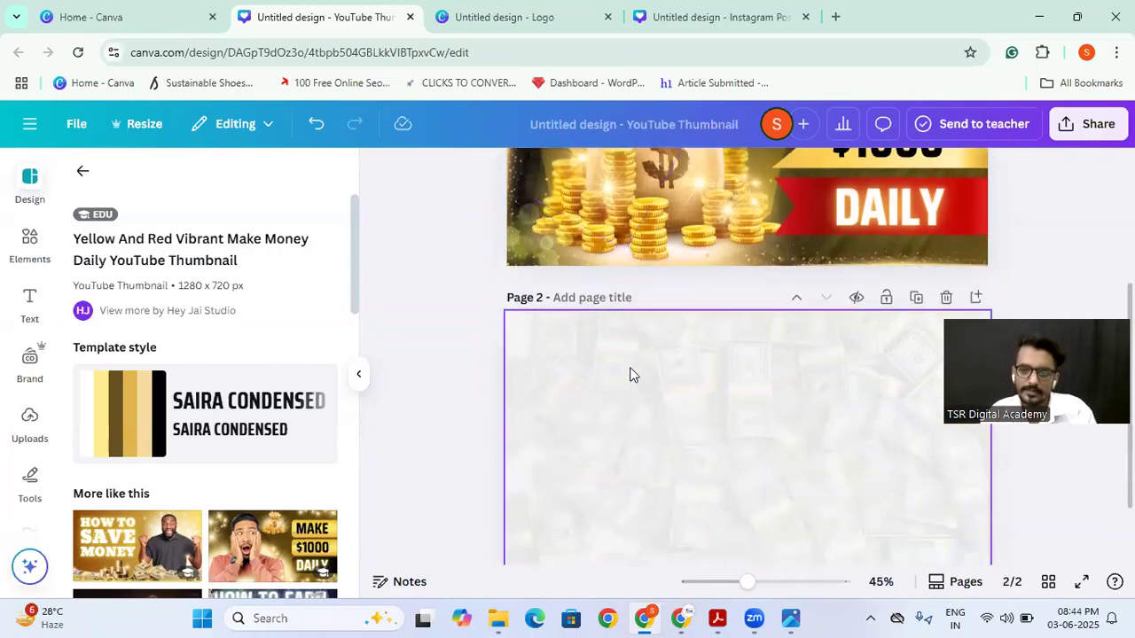
click(629, 370)
click(36, 246)
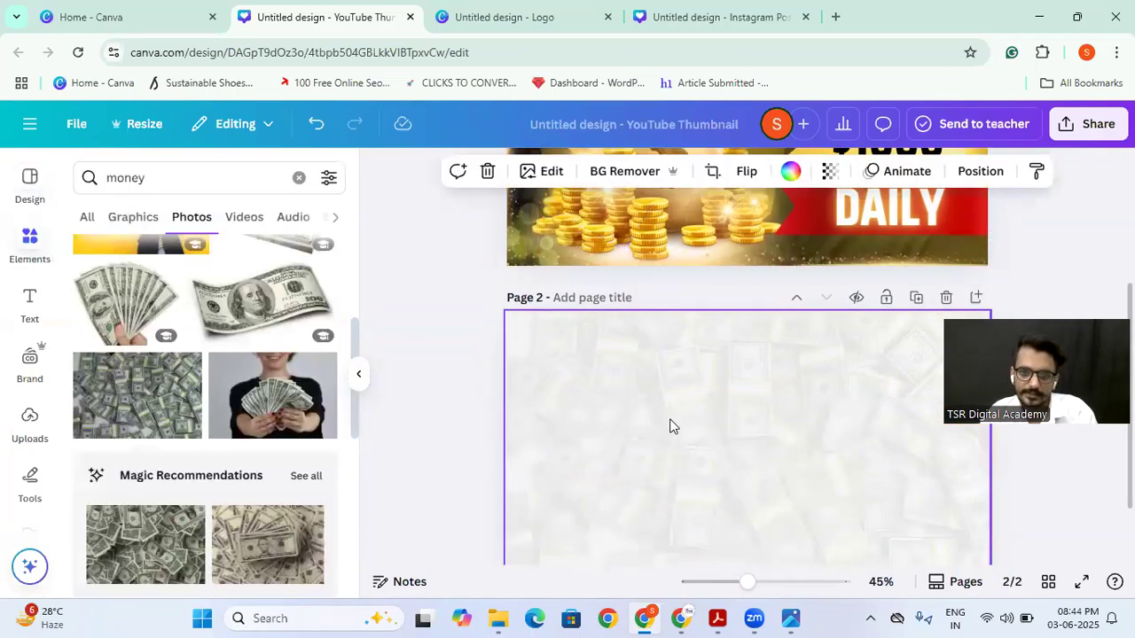
scroll(665, 416, up, 3)
click(805, 283)
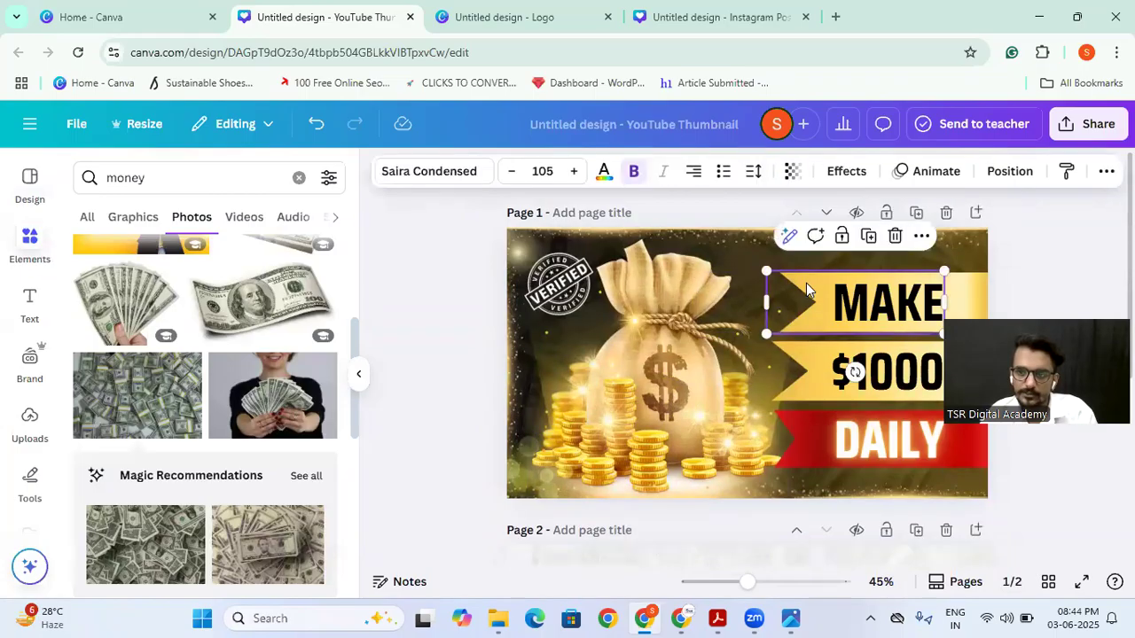
click(963, 289)
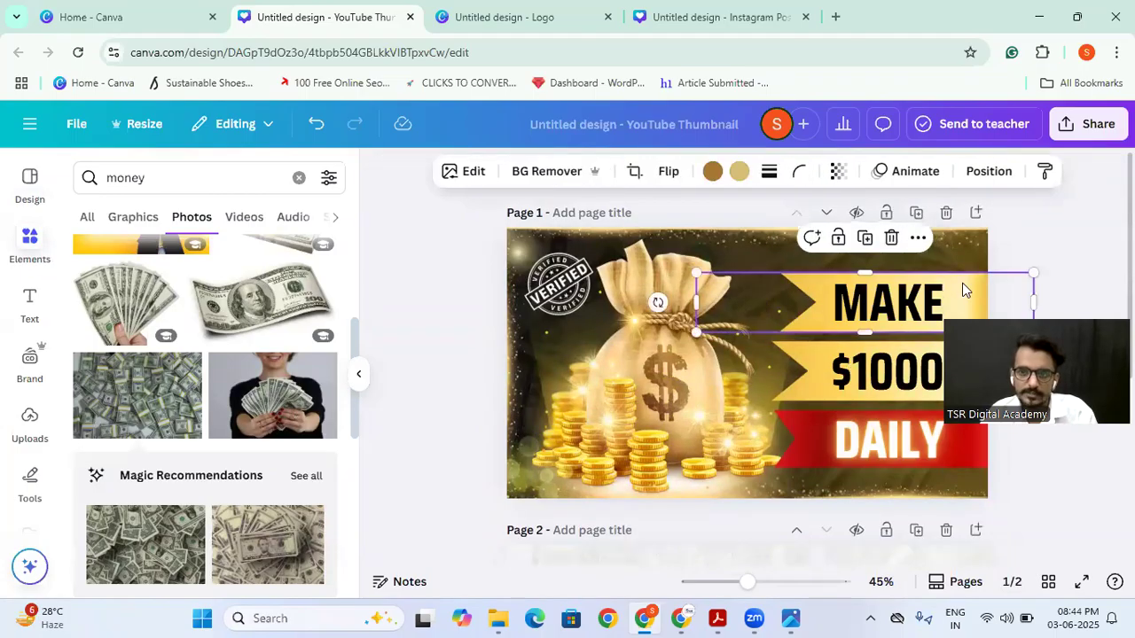
scroll(380, 346, down, 2)
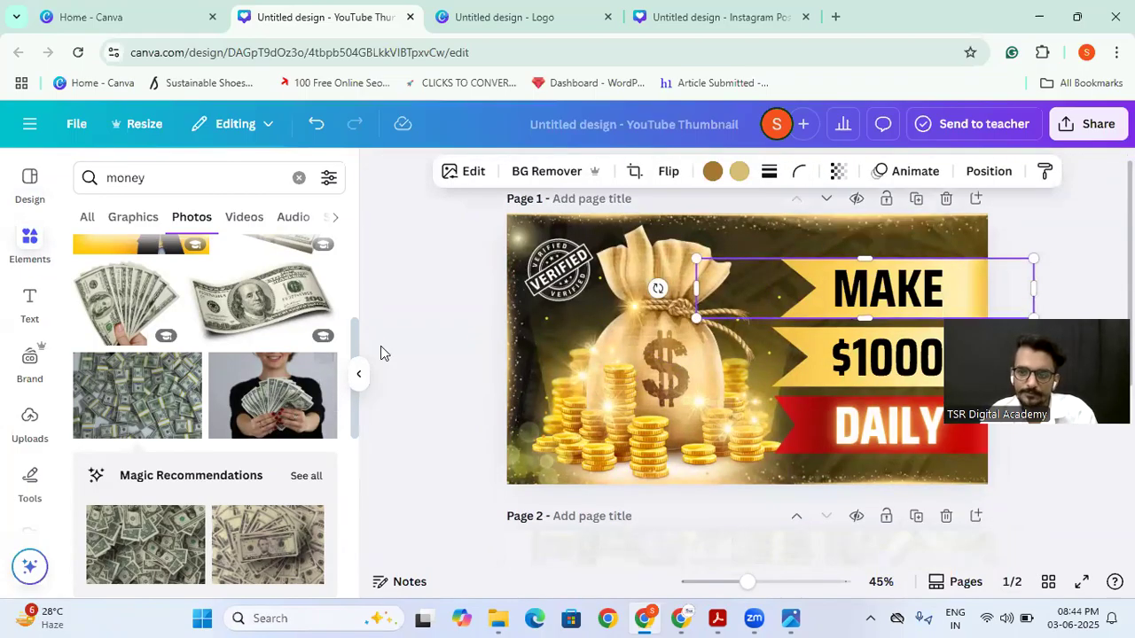
Step: Search the elements for "shape" and add the red ribbon banner from the graphics results
click(86, 218)
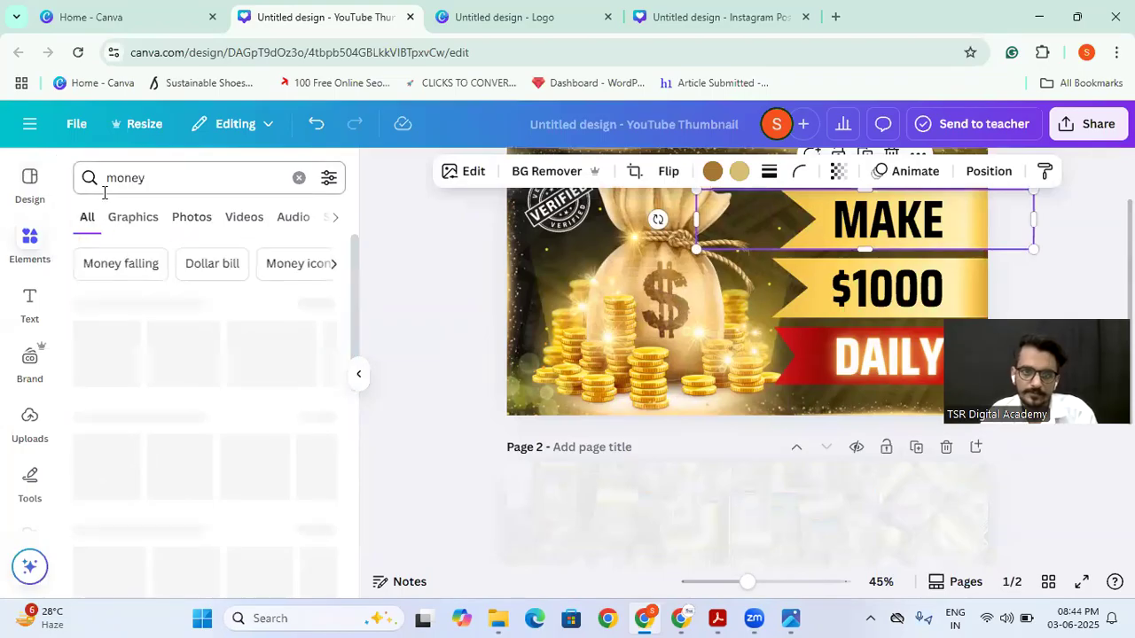
click(147, 187)
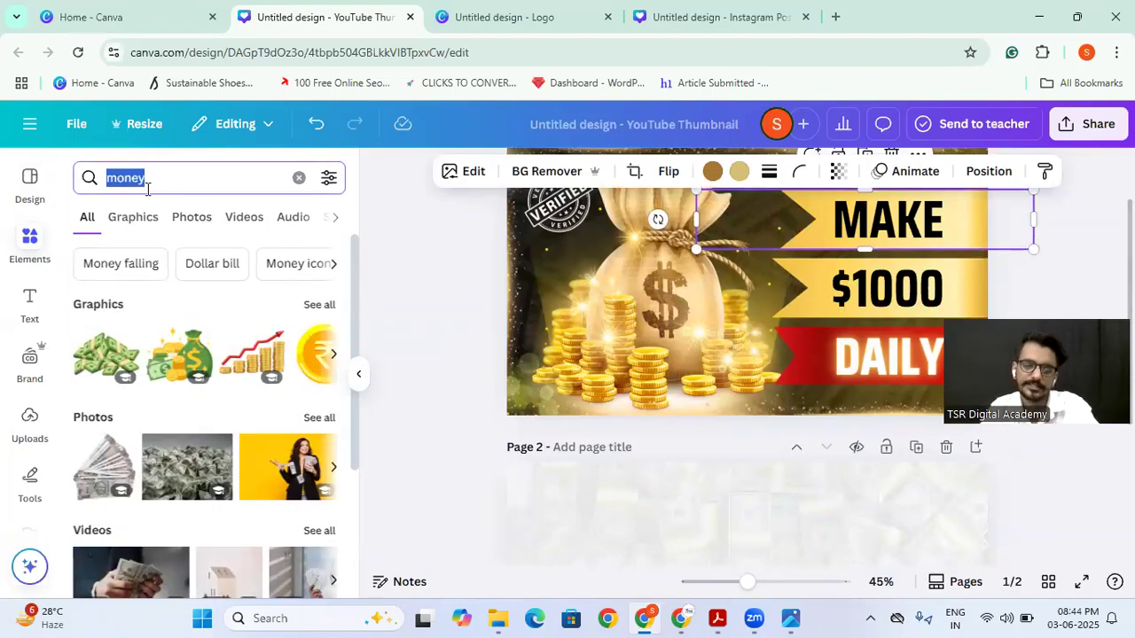
text(shape)
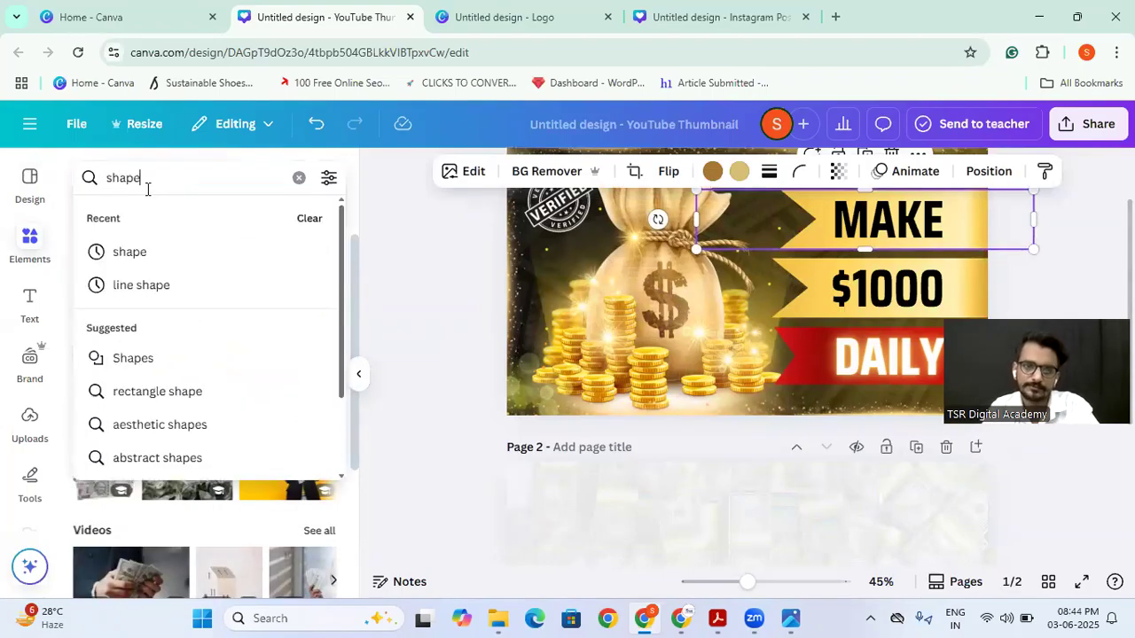
key(Return)
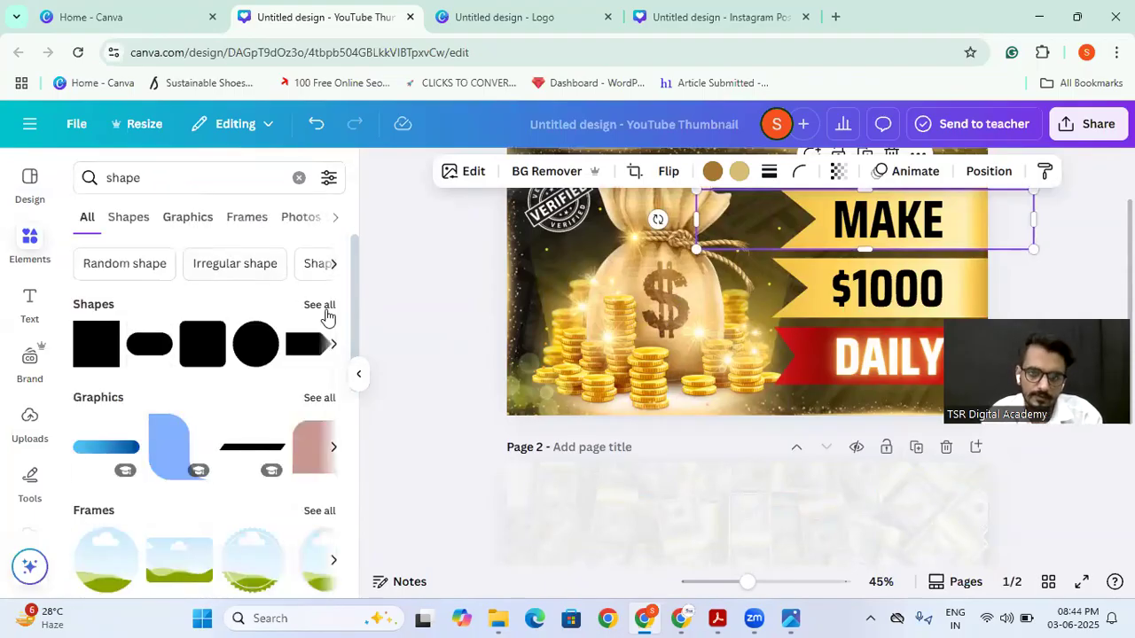
click(319, 398)
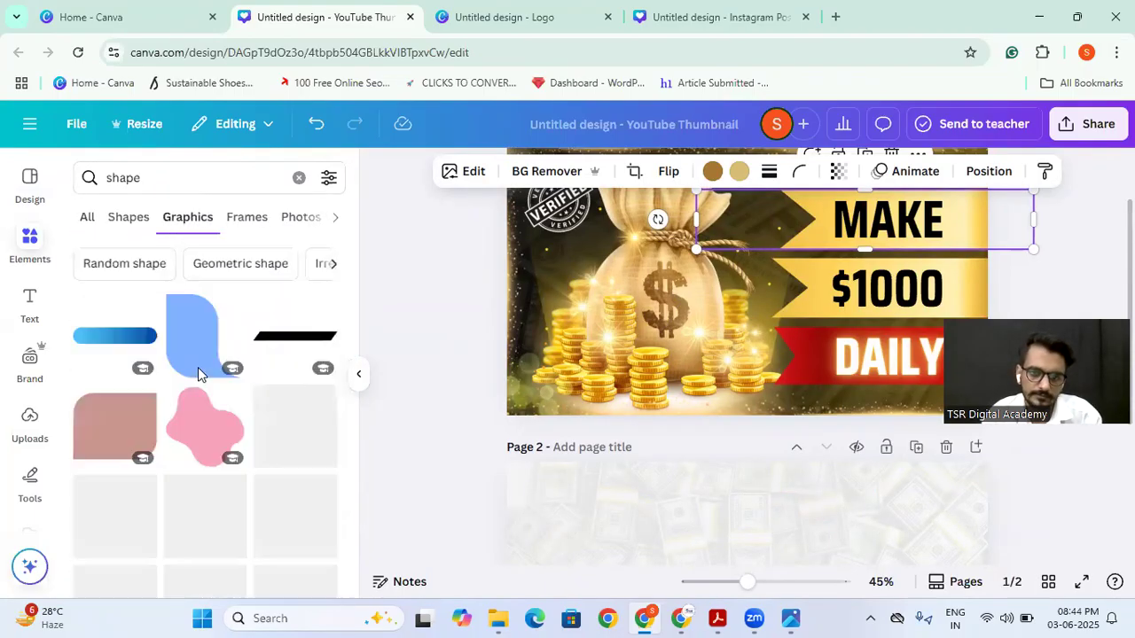
scroll(222, 390, down, 3)
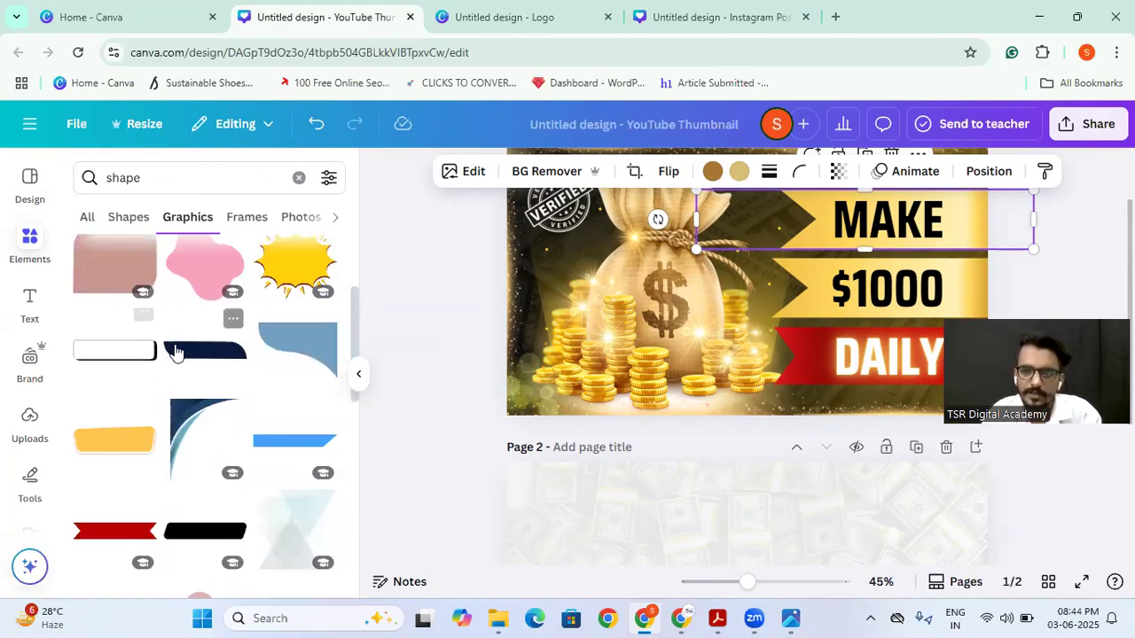
scroll(177, 354, down, 2)
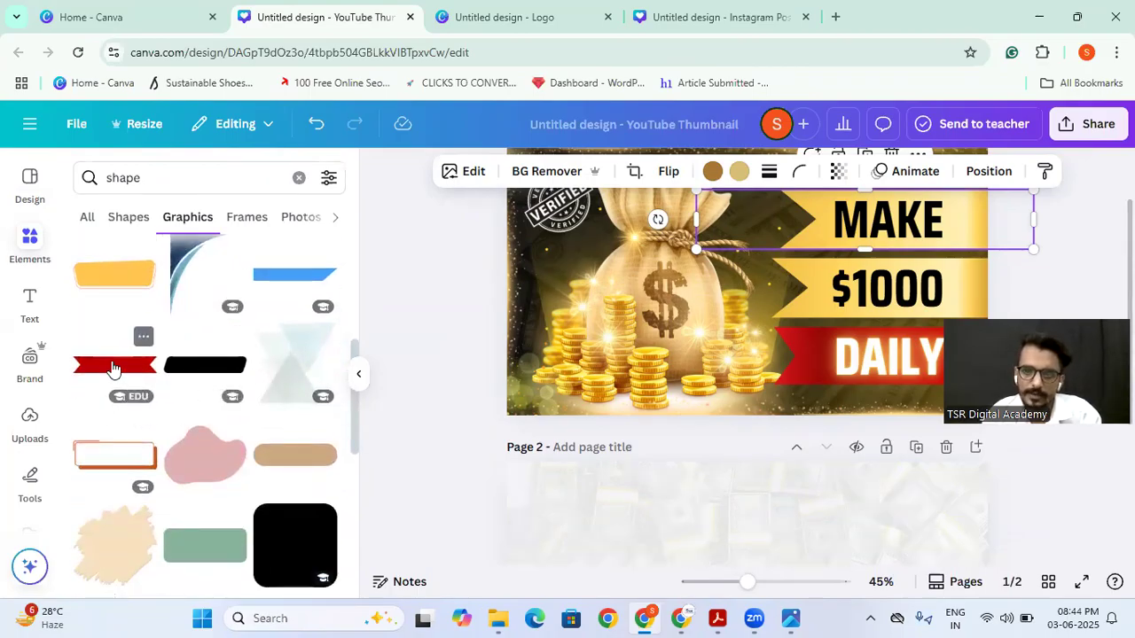
click(112, 366)
Step: Move the red ribbon to the upper right of page 2, running off the page's right edge, and enlarge it
drag(714, 284, 726, 518)
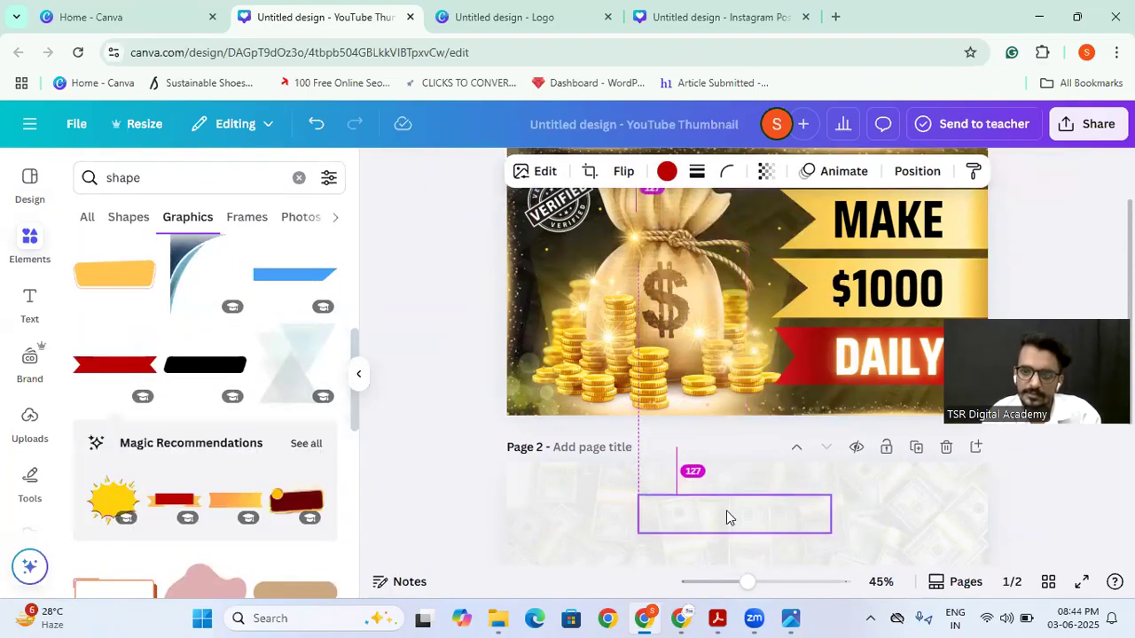
scroll(710, 426, down, 2)
drag(717, 343, 931, 343)
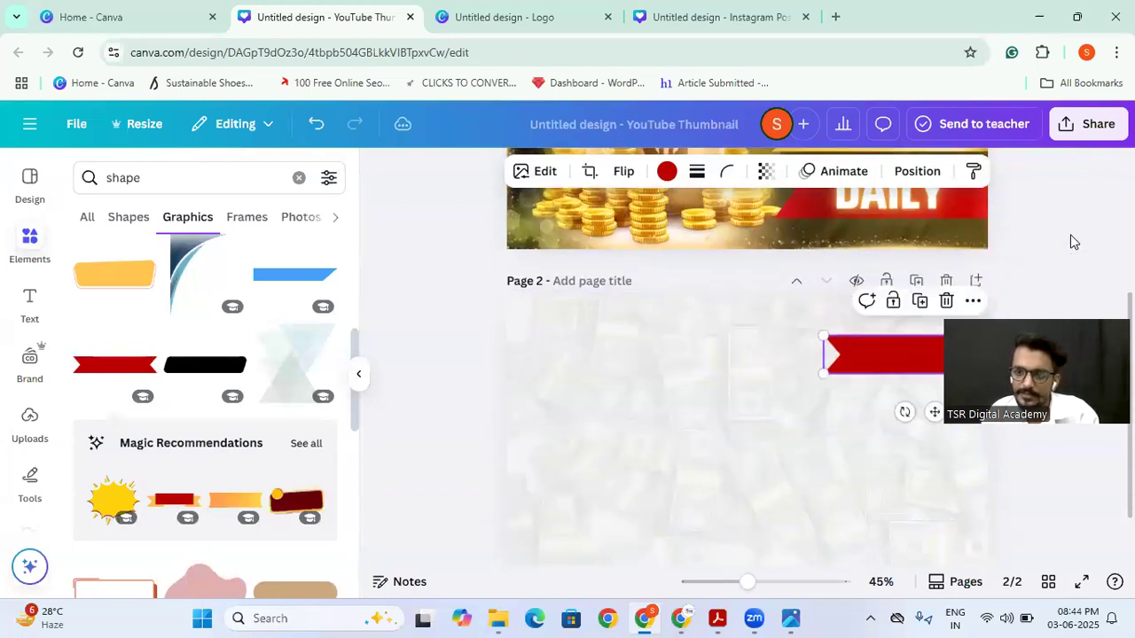
drag(825, 374, 777, 406)
click(633, 379)
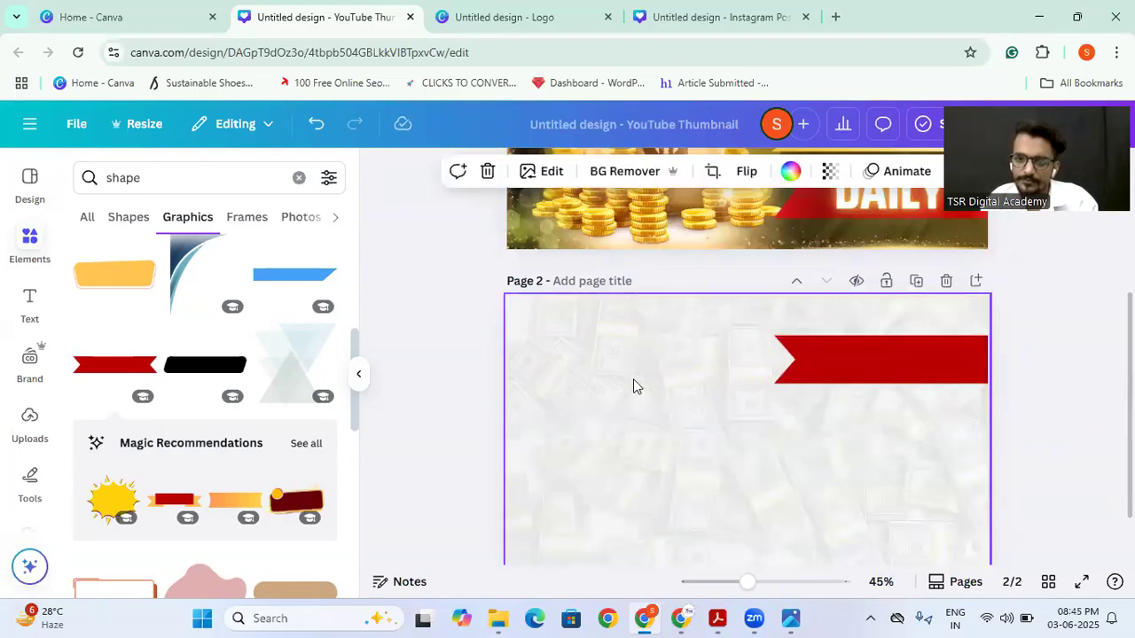
click(87, 218)
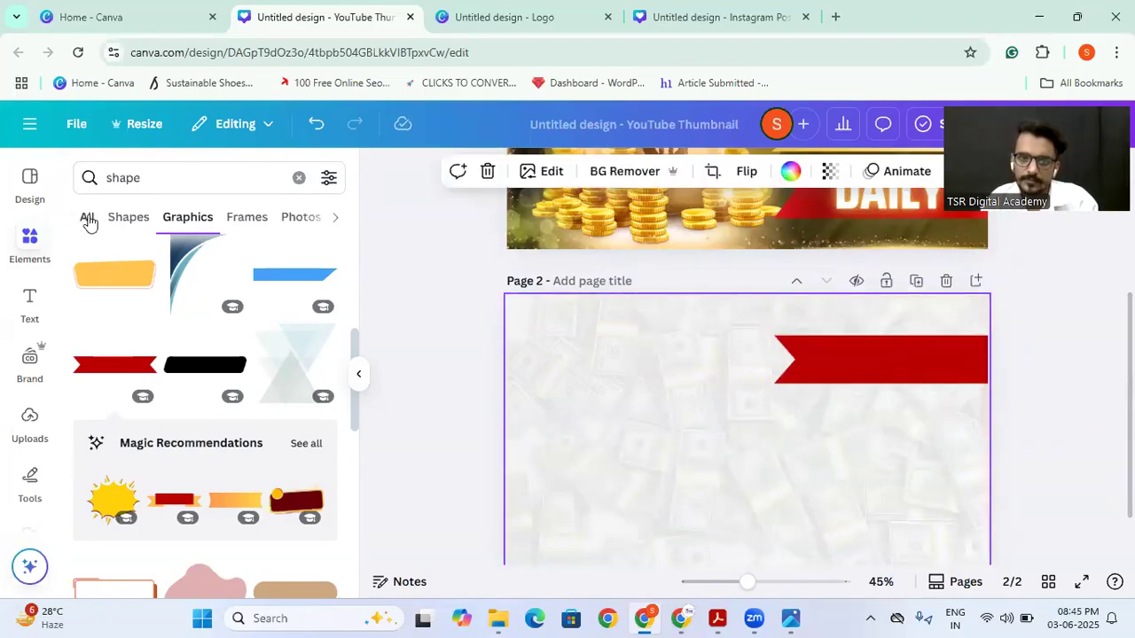
click(171, 176)
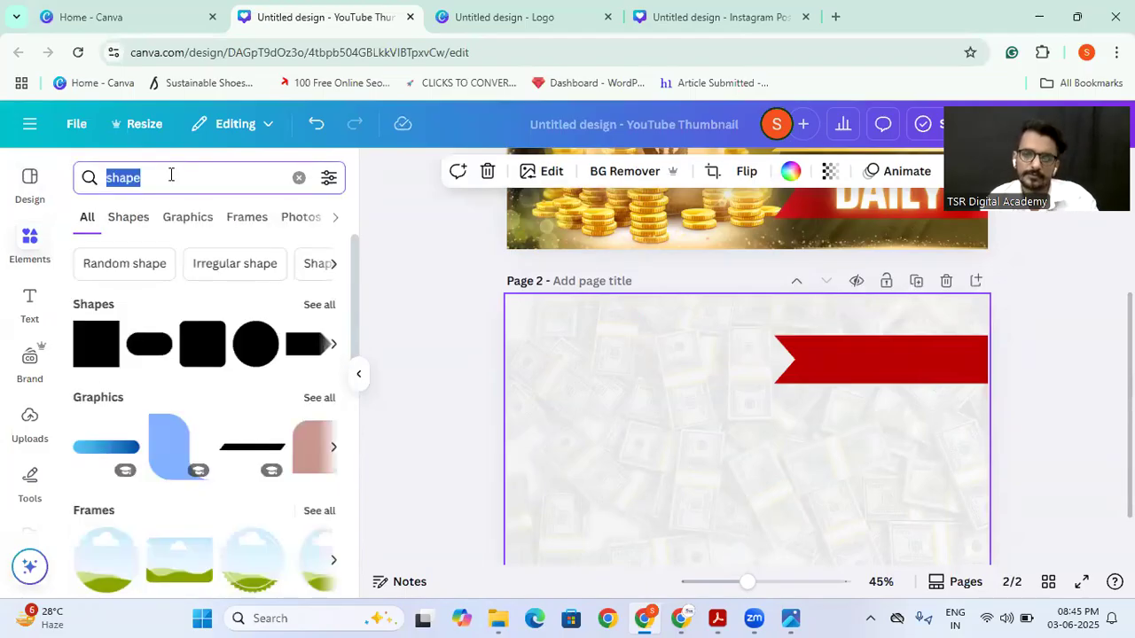
Step: Duplicate the red ribbon twice, stacking the copies evenly below it along the right edge of page 2
click(838, 366)
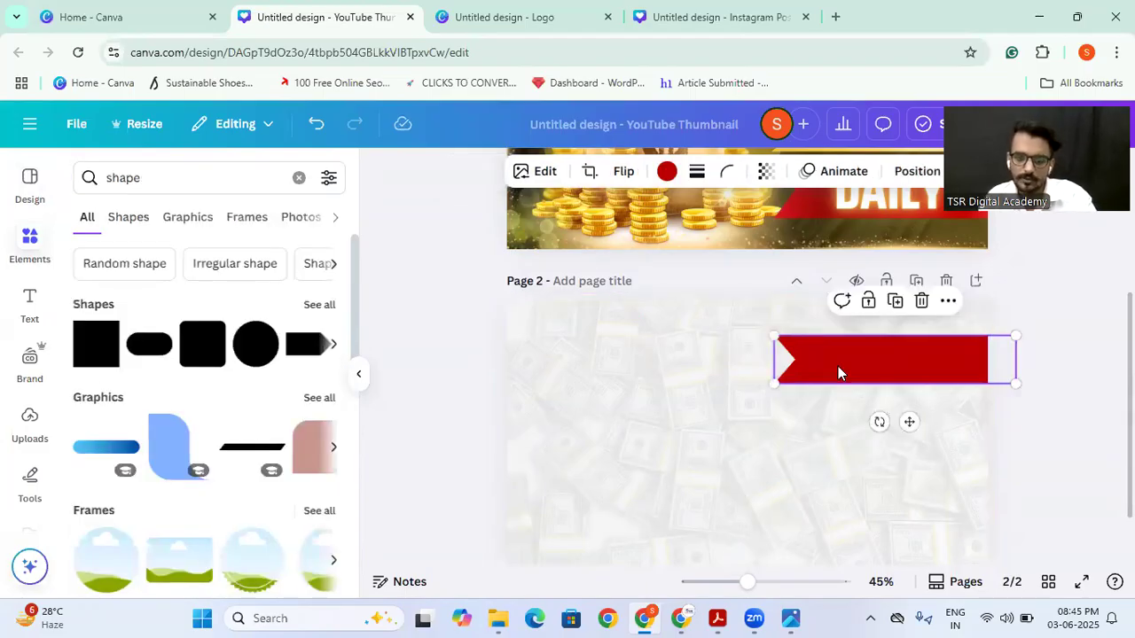
drag(852, 359, 842, 441)
key(ctrl+d)
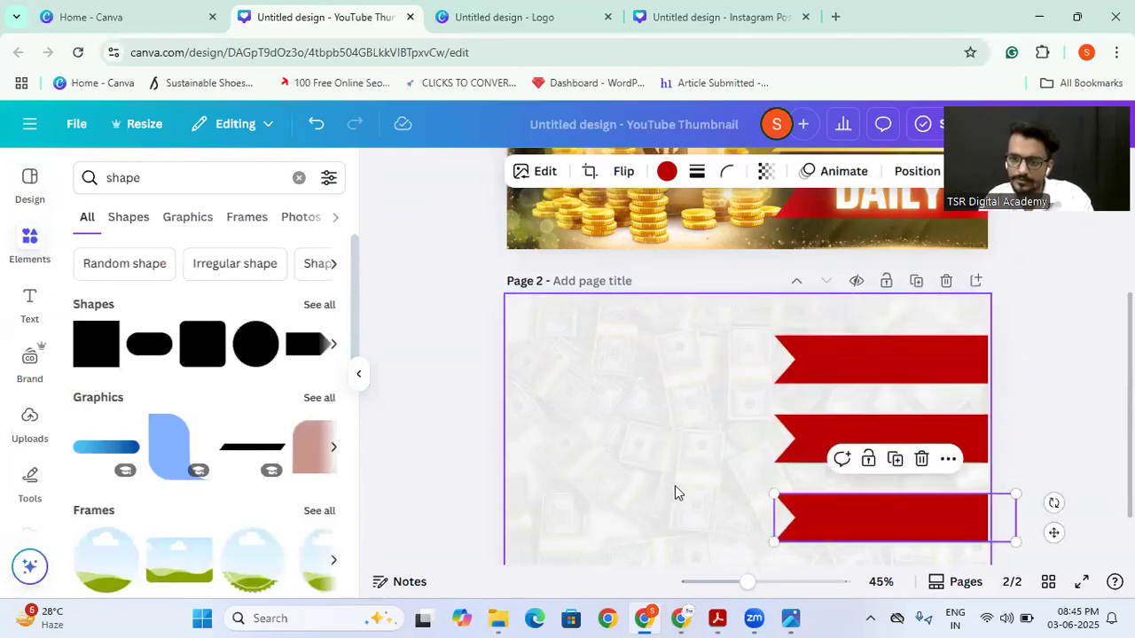
Step: Search the elements for "Money bag"
click(677, 492)
scroll(749, 442, up, 3)
scroll(749, 444, down, 3)
scroll(766, 320, up, 1)
scroll(766, 319, up, 3)
click(142, 177)
double_click(142, 175)
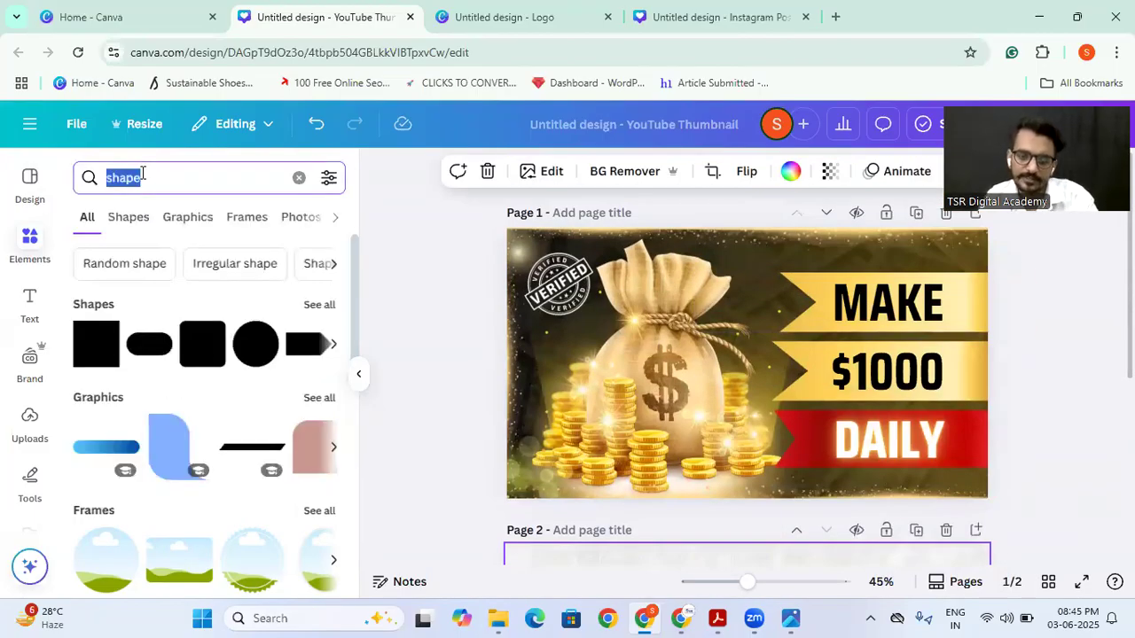
text(Money bag)
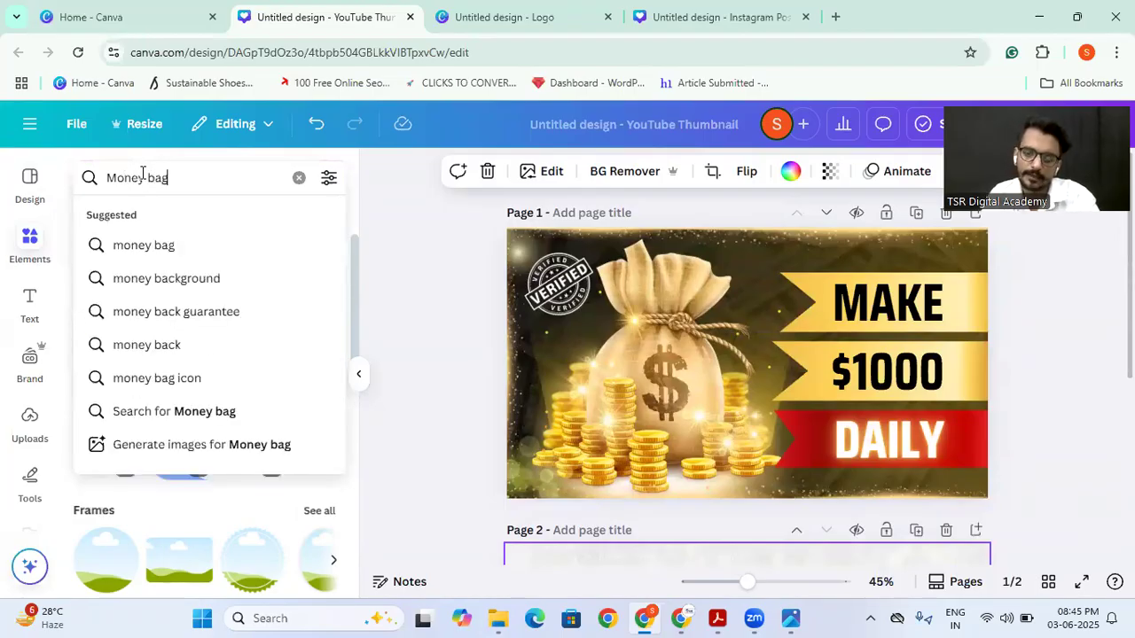
key(Return)
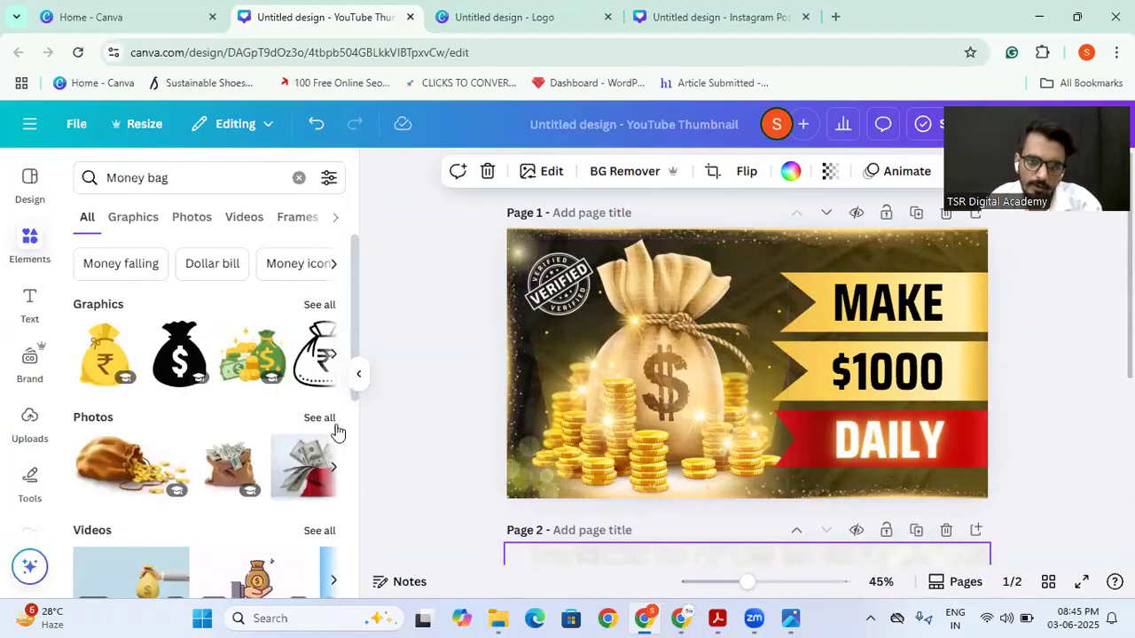
Step: Add the photo of a dollar-sign bag filled with banknotes on a black background and place it on the left side of page 2
click(329, 422)
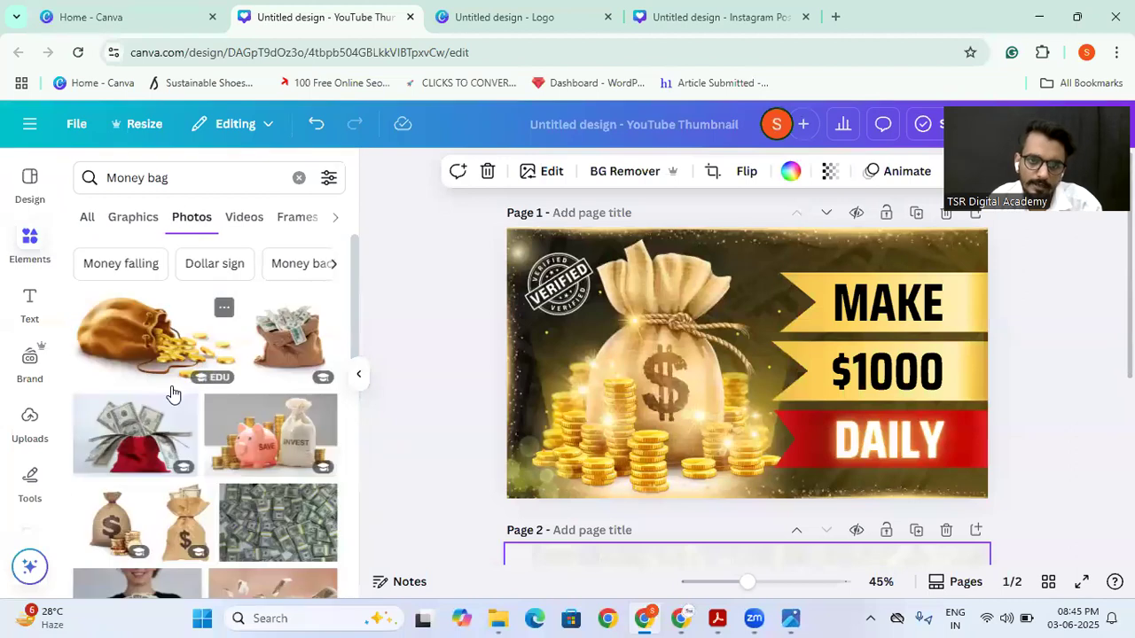
scroll(173, 393, down, 5)
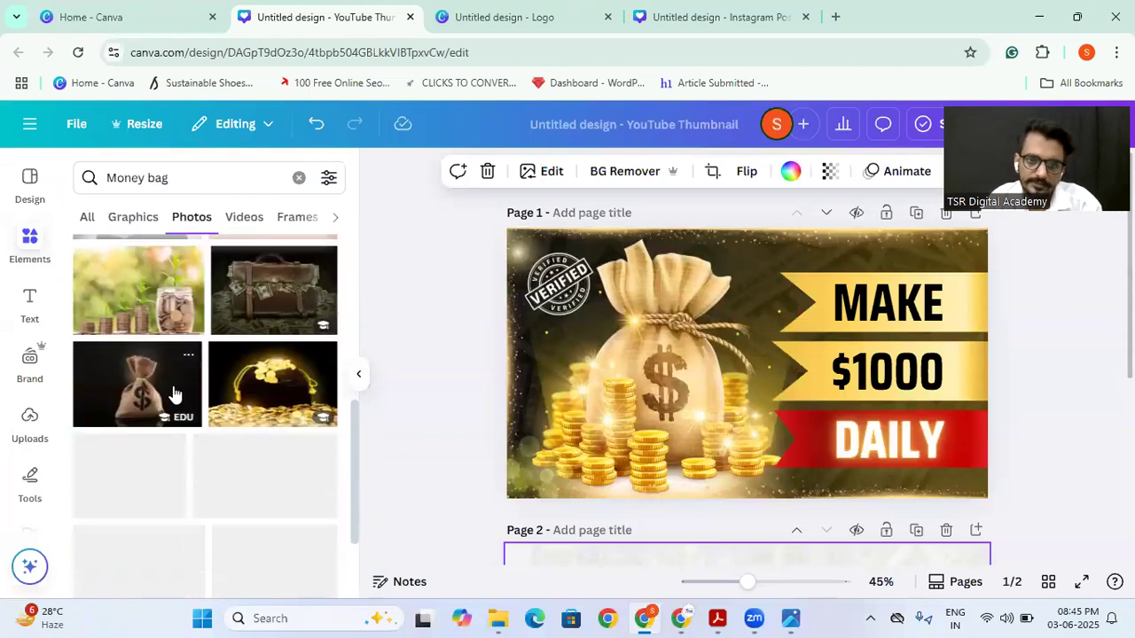
scroll(173, 393, down, 5)
scroll(173, 395, down, 1)
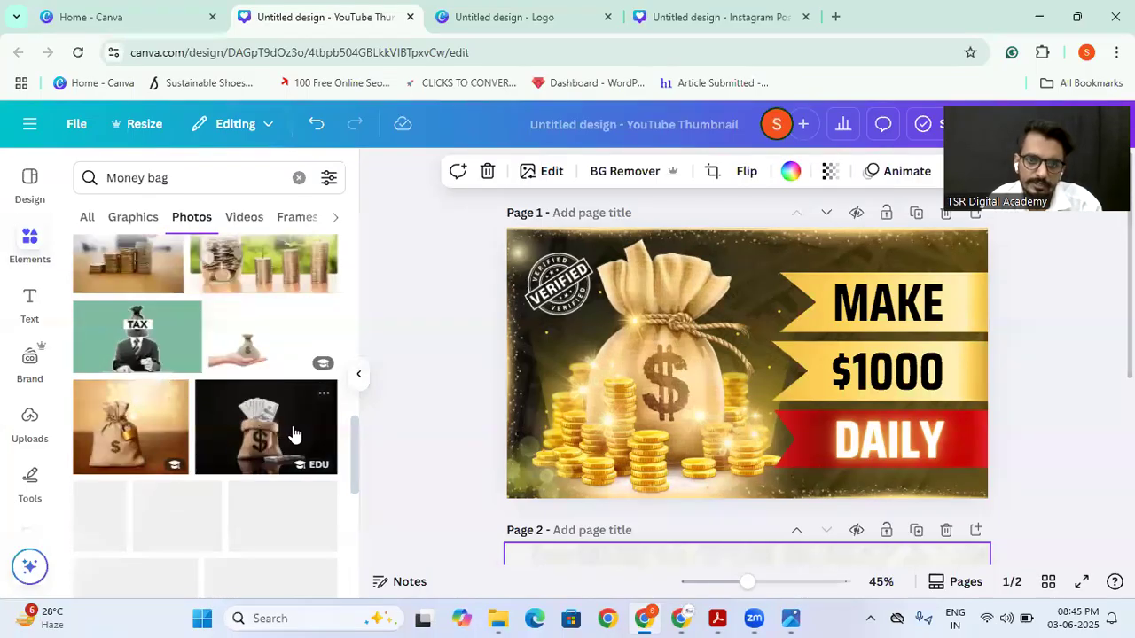
click(294, 435)
drag(653, 388, 673, 581)
scroll(654, 337, down, 4)
drag(647, 266, 603, 352)
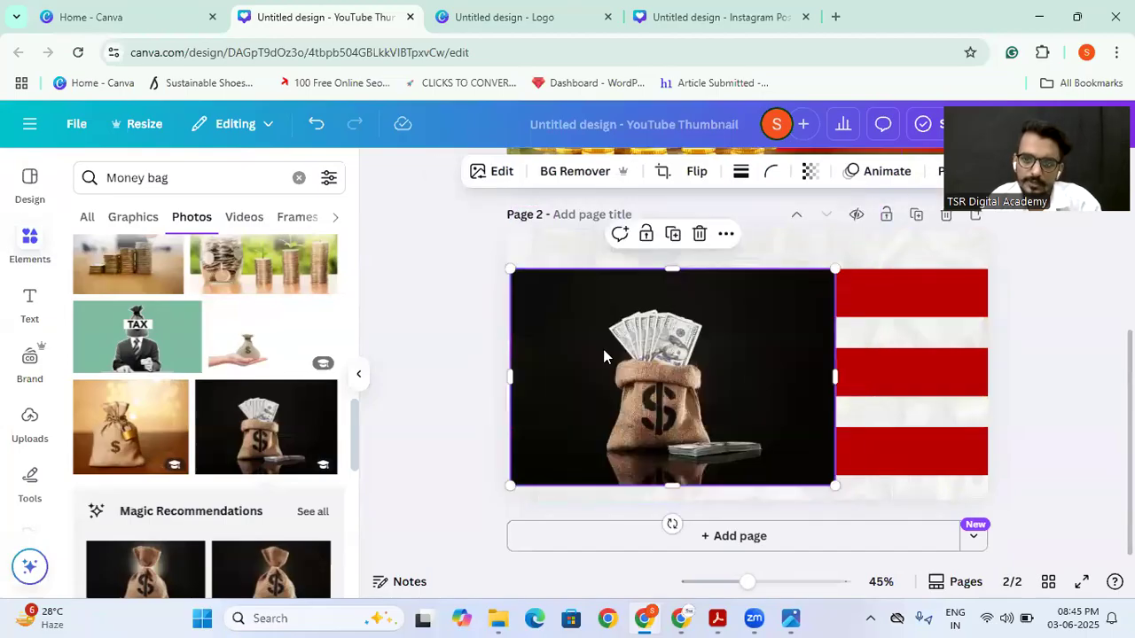
Step: Remove the money bag photo's background, then enlarge the bag so it fills the left half of page 2
click(557, 172)
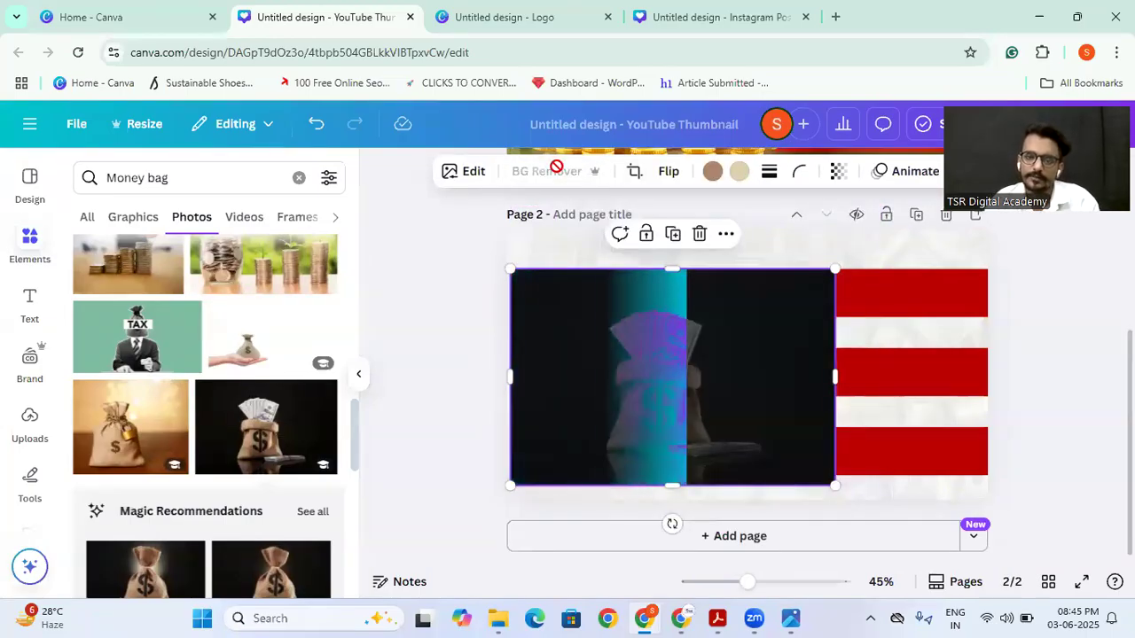
drag(701, 361, 656, 383)
drag(791, 282, 867, 234)
drag(470, 236, 416, 200)
drag(599, 338, 579, 339)
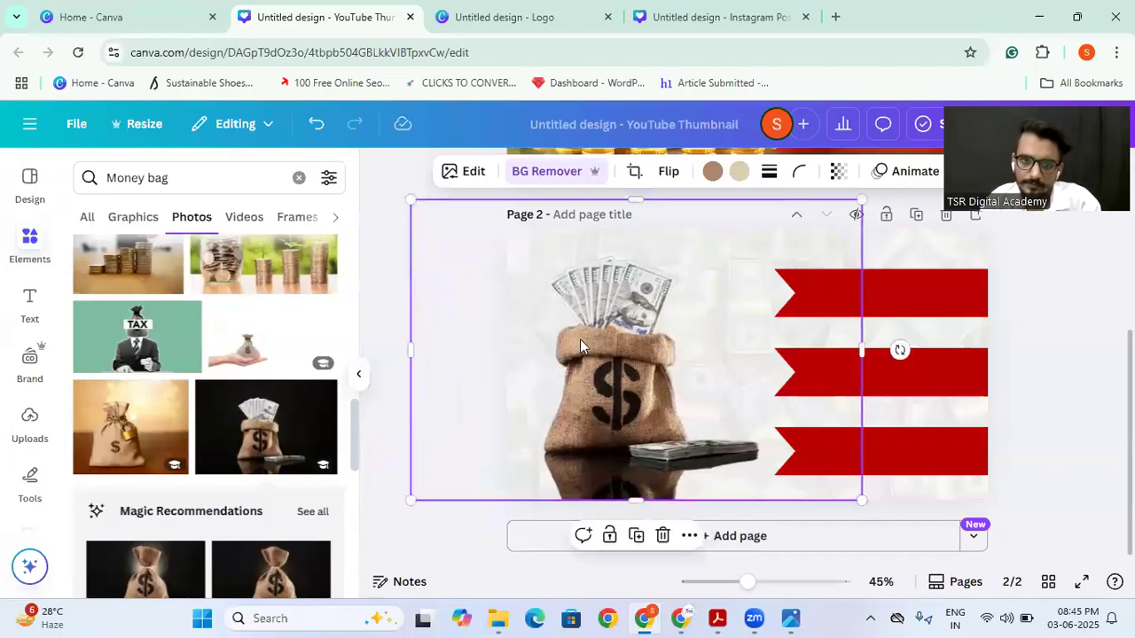
Step: Search the elements for "gold coins falling" and show all graphics results
click(88, 219)
triple_click(187, 183)
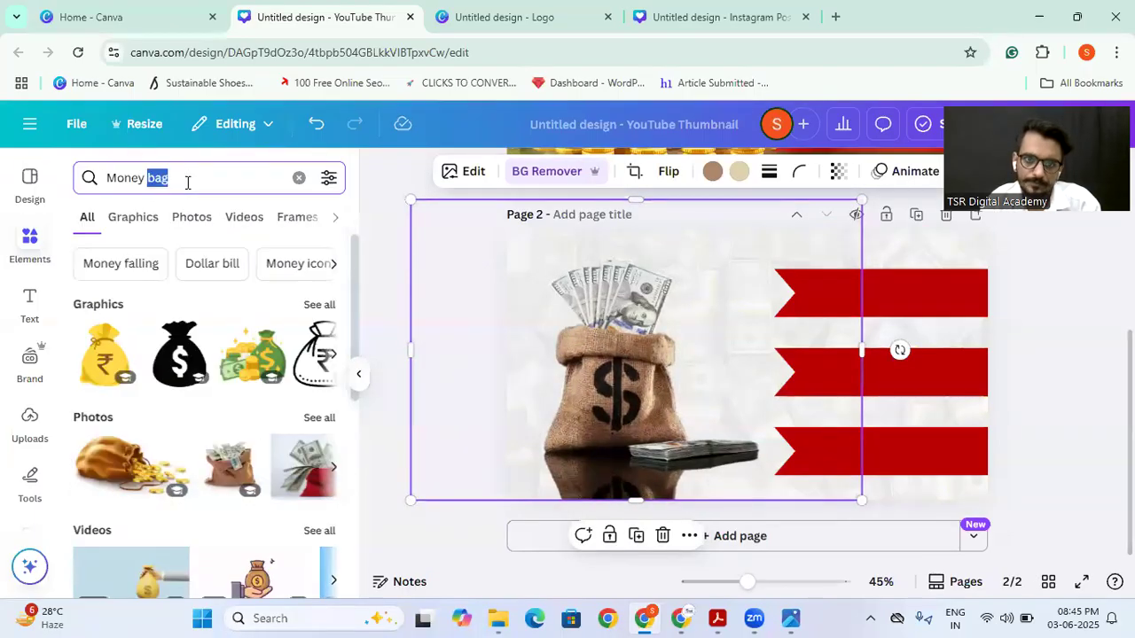
text(coins)
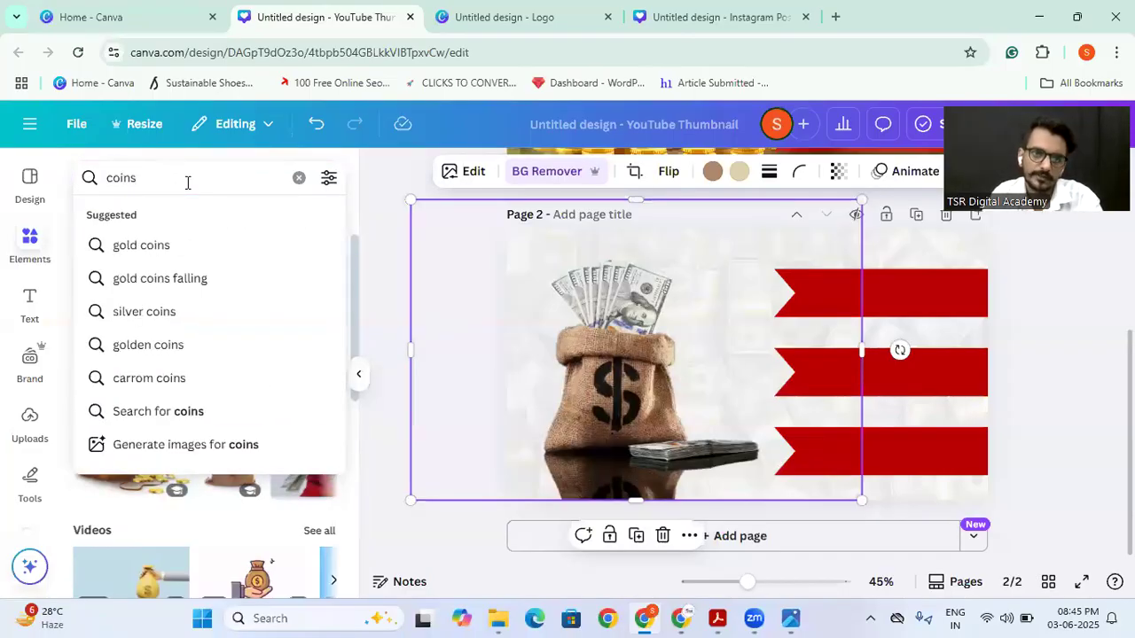
click(178, 283)
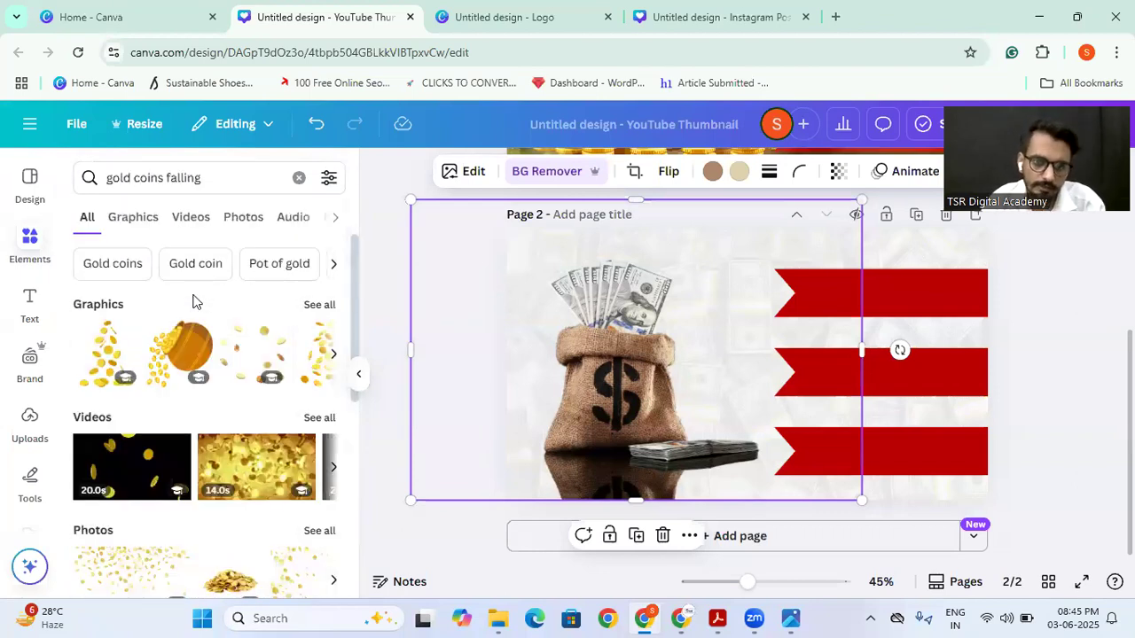
click(326, 307)
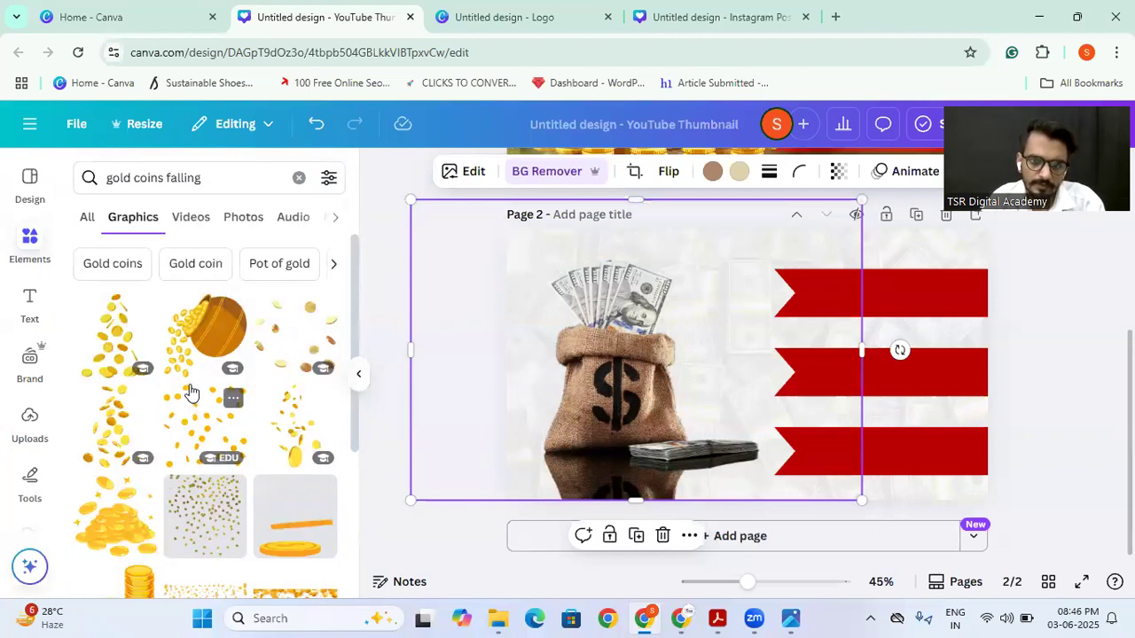
Step: Add the scattered gold coins graphic around the money bag, enlarge it, and layer it behind the bag
click(198, 433)
drag(693, 417, 720, 447)
click(673, 215)
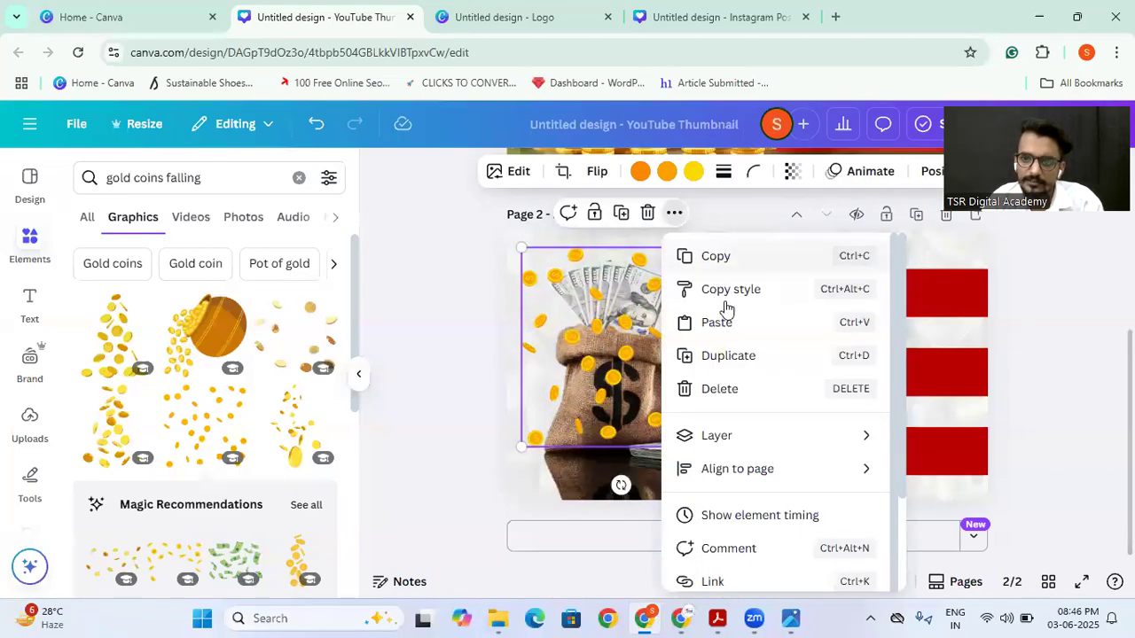
mouse_move(735, 434)
click(543, 486)
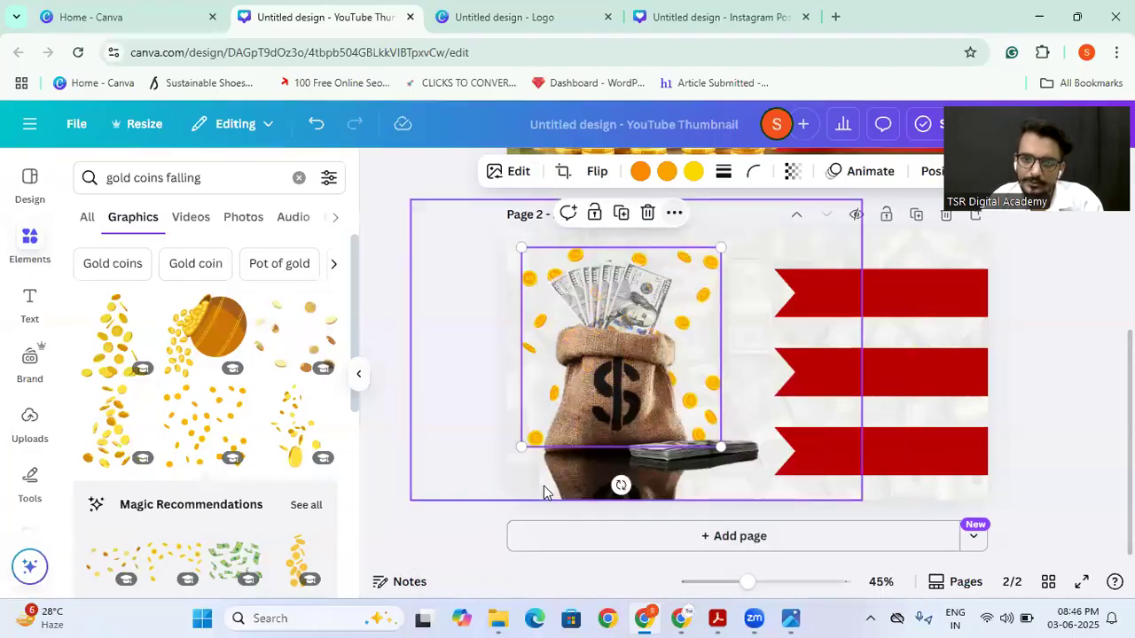
click(448, 398)
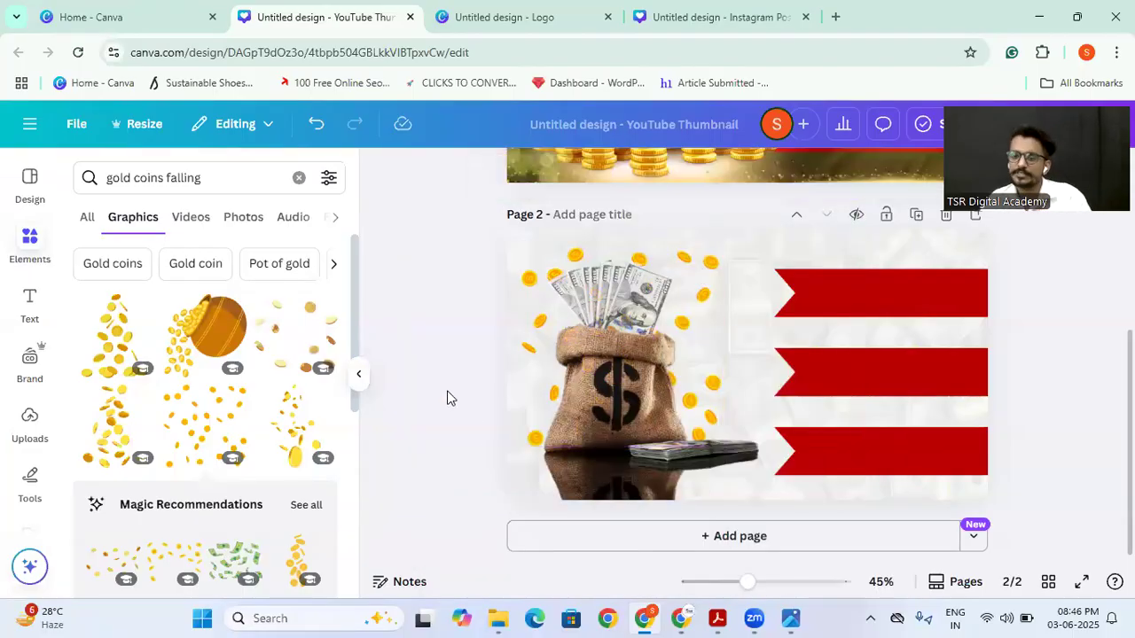
Step: Delete the three red ribbons from page 2
click(870, 294)
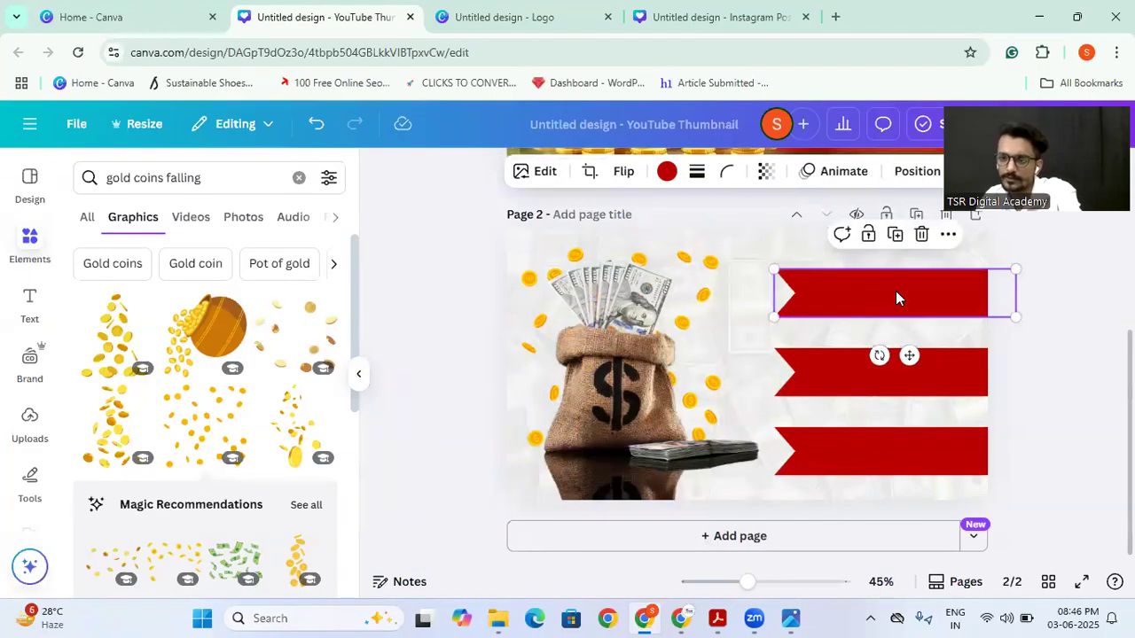
key(Delete)
click(905, 357)
key(Delete)
click(922, 432)
key(Delete)
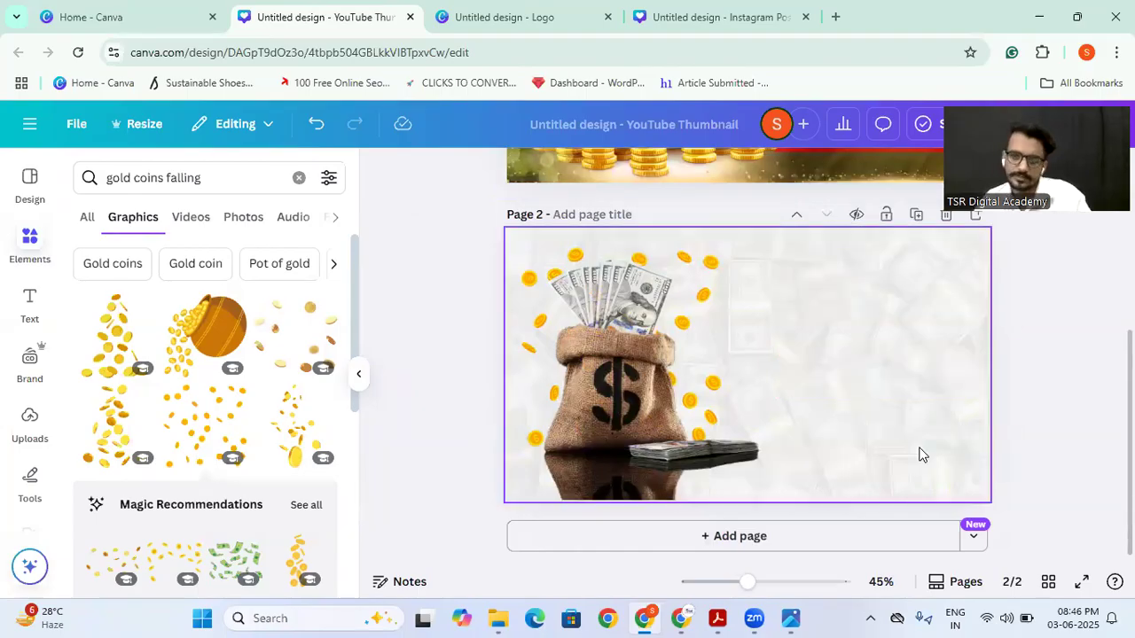
Step: Add a heading text box to page 2 and move it to the empty area right of the money bag
scroll(464, 461, up, 4)
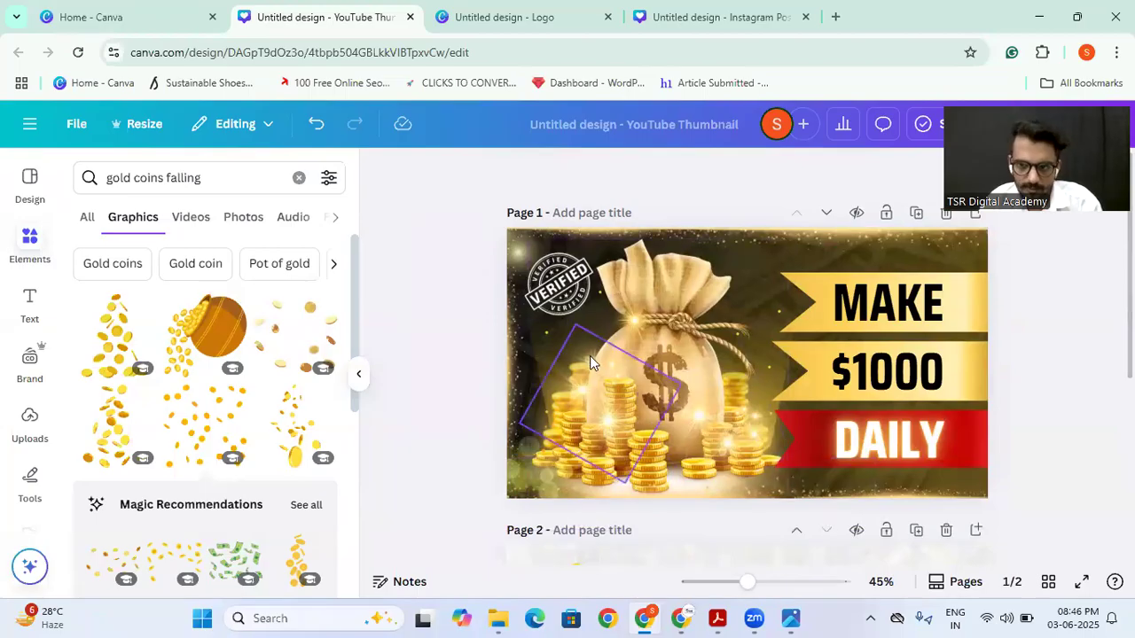
scroll(546, 401, down, 4)
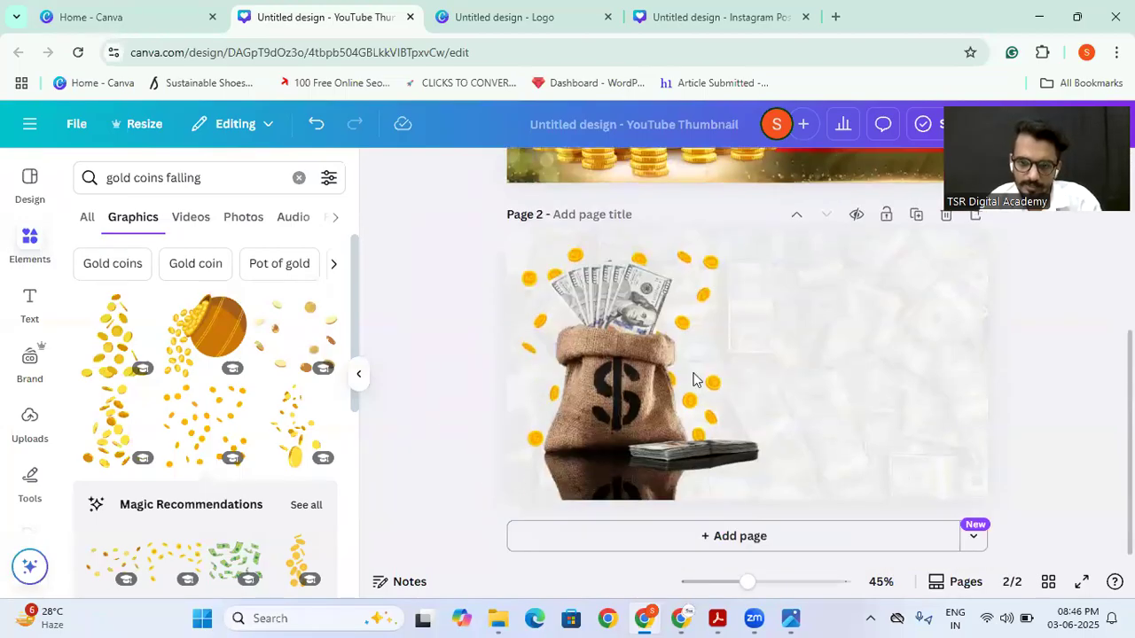
click(903, 333)
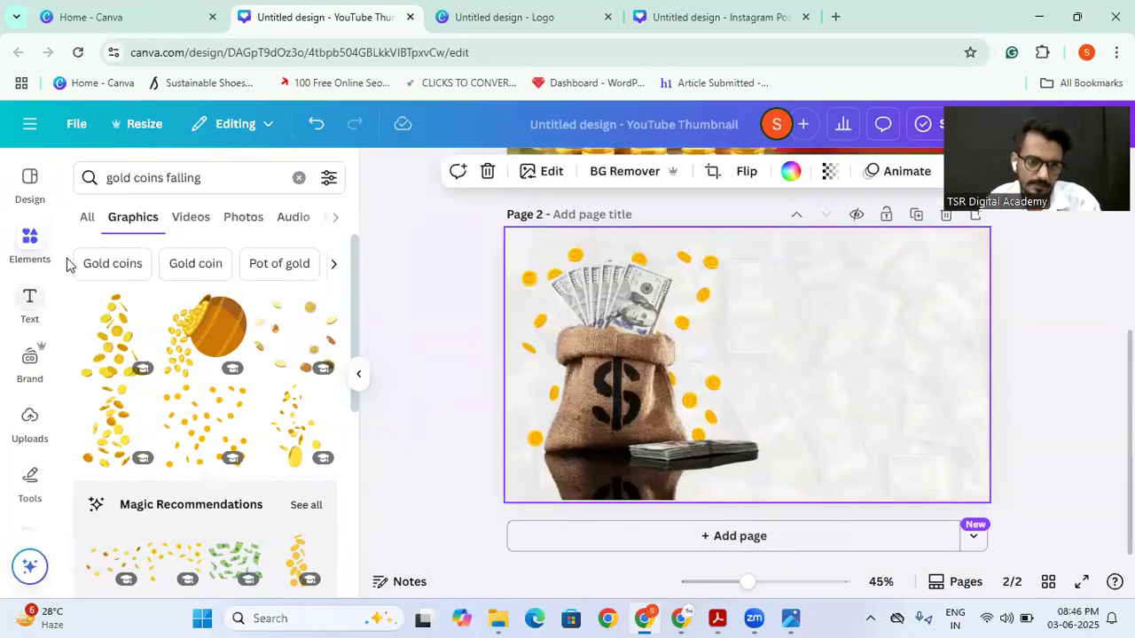
click(27, 301)
click(158, 377)
click(627, 460)
drag(709, 368, 805, 312)
Step: Replace the heading text with "Make Money Online" and "Tips" on a second line
double_click(804, 312)
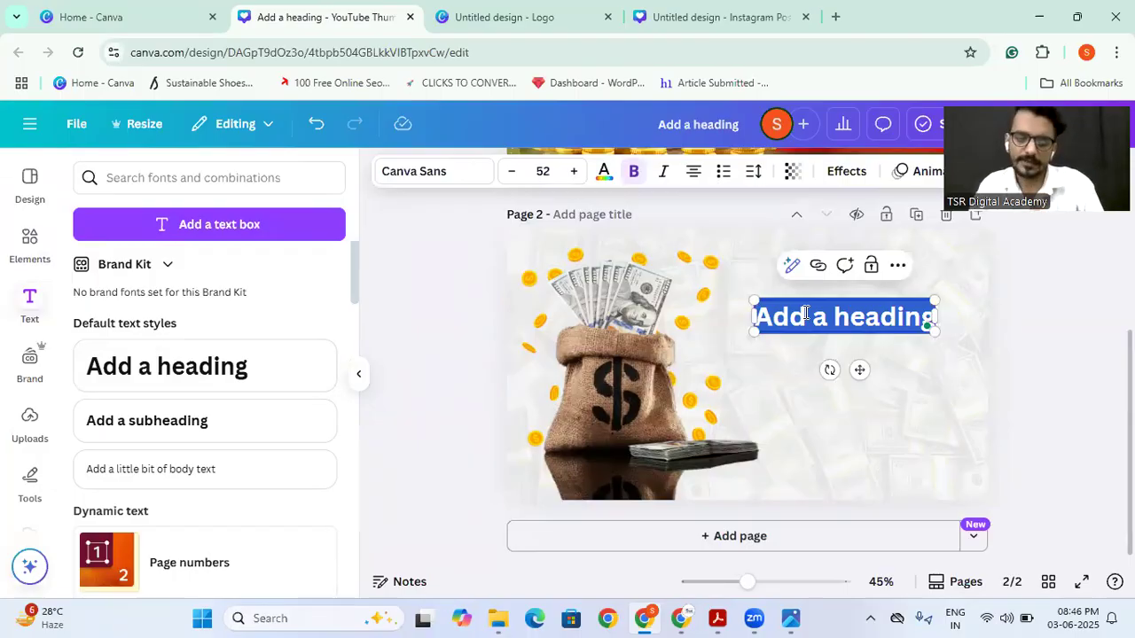
text(Make)
text(Mo)
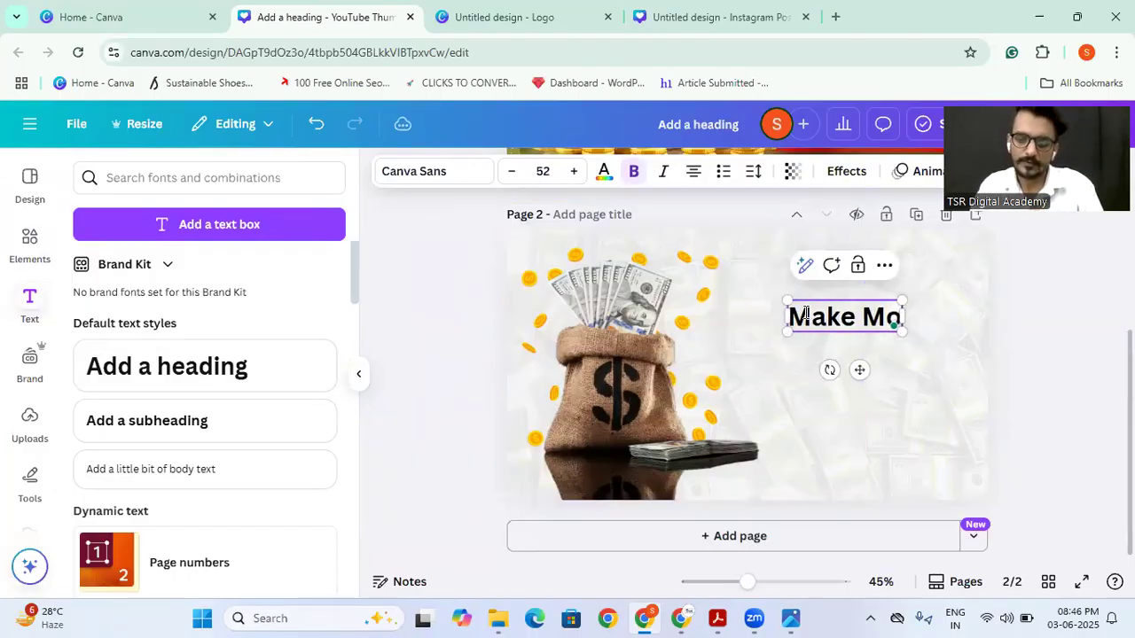
text(ney Online)
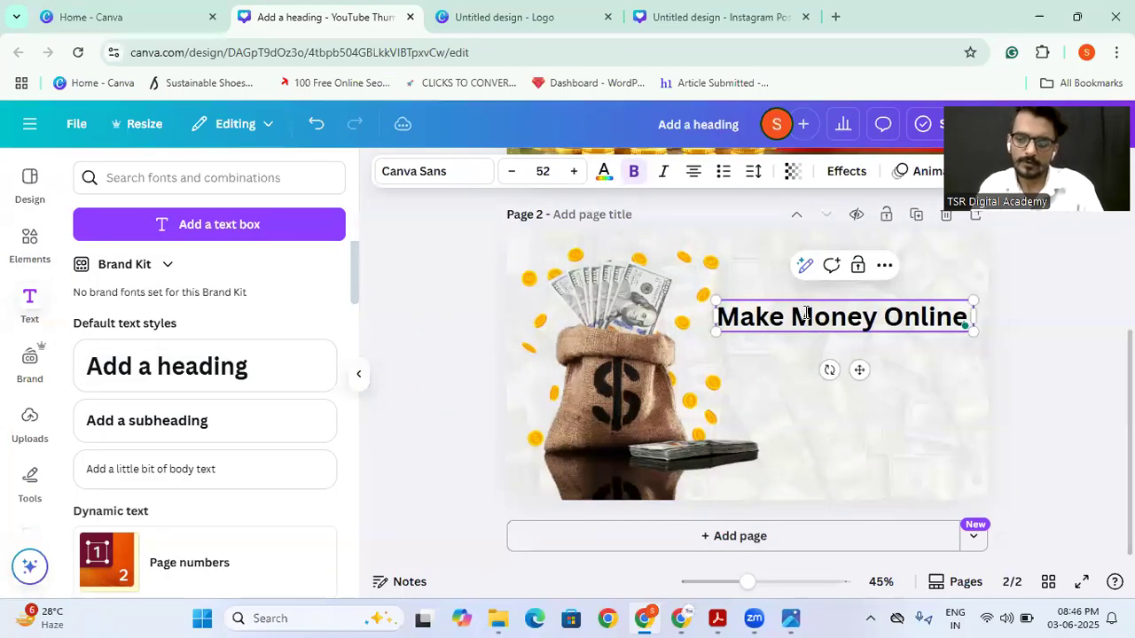
key(Return)
text(Tips)
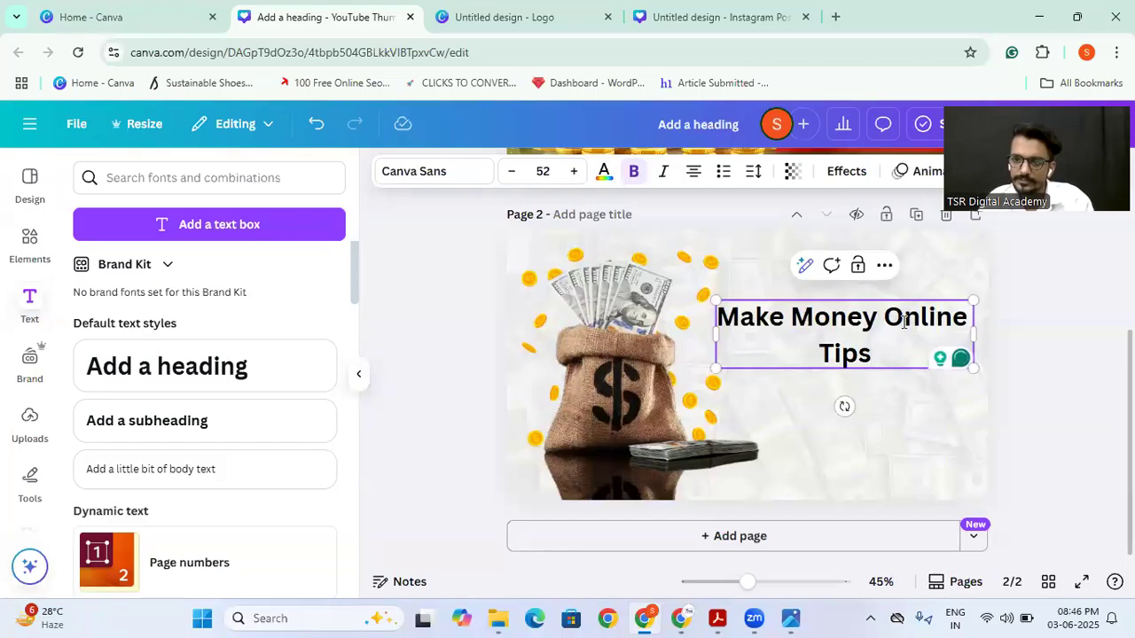
Step: Enlarge the heading to size 82.1, narrow its box so it wraps onto three lines, and move it up beside the bag
drag(973, 367, 1041, 390)
drag(1044, 343, 947, 347)
drag(944, 433, 997, 463)
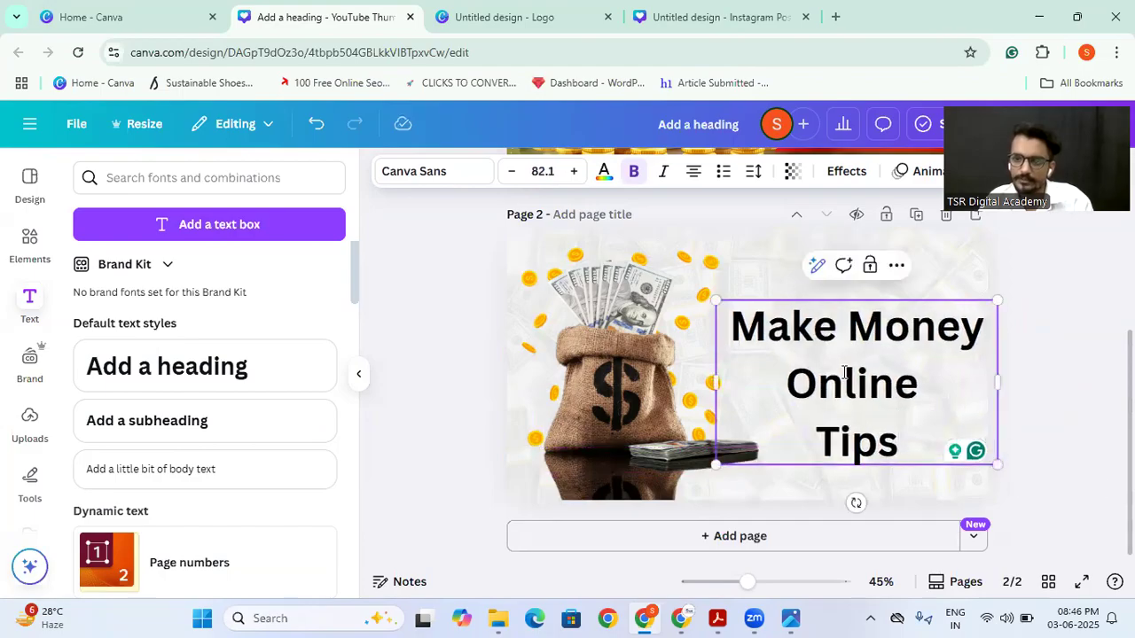
drag(876, 395, 868, 357)
Step: Change the heading's font to Cooper Hewitt
click(452, 175)
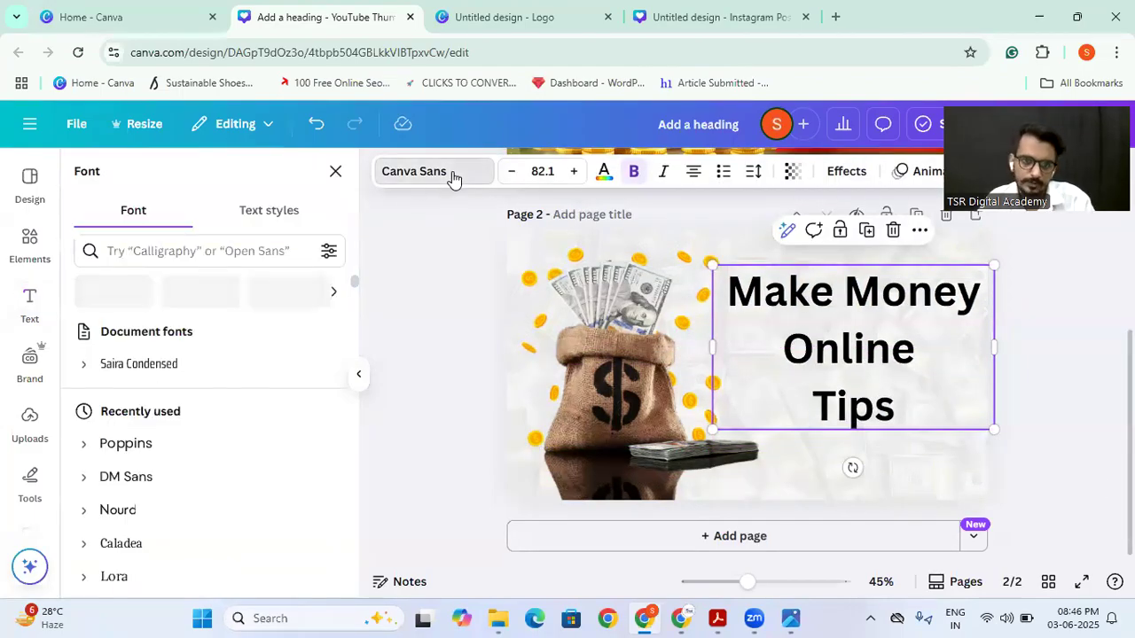
scroll(158, 492, down, 1)
click(133, 442)
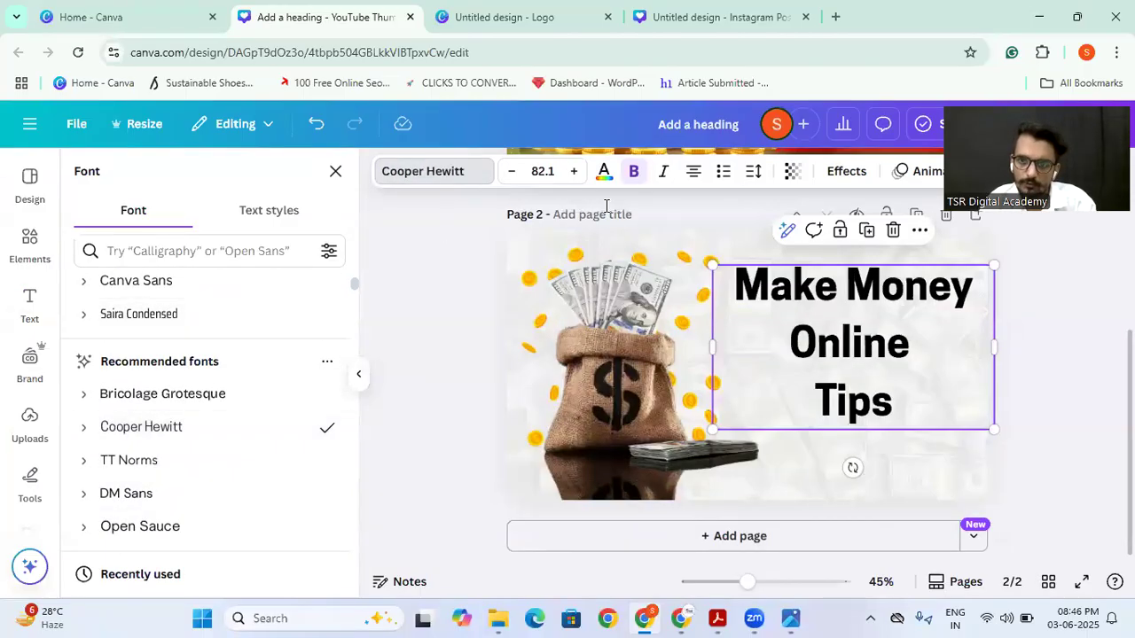
Step: Colour the word "Online" orange from the document colours and nudge the heading slightly to the right
double_click(830, 345)
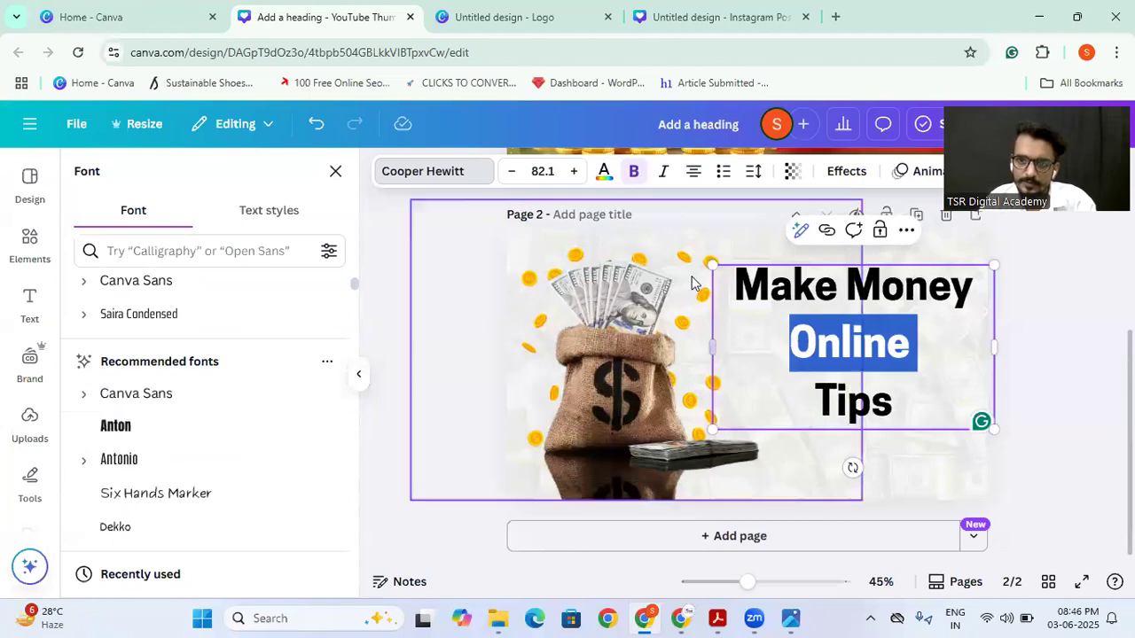
click(604, 171)
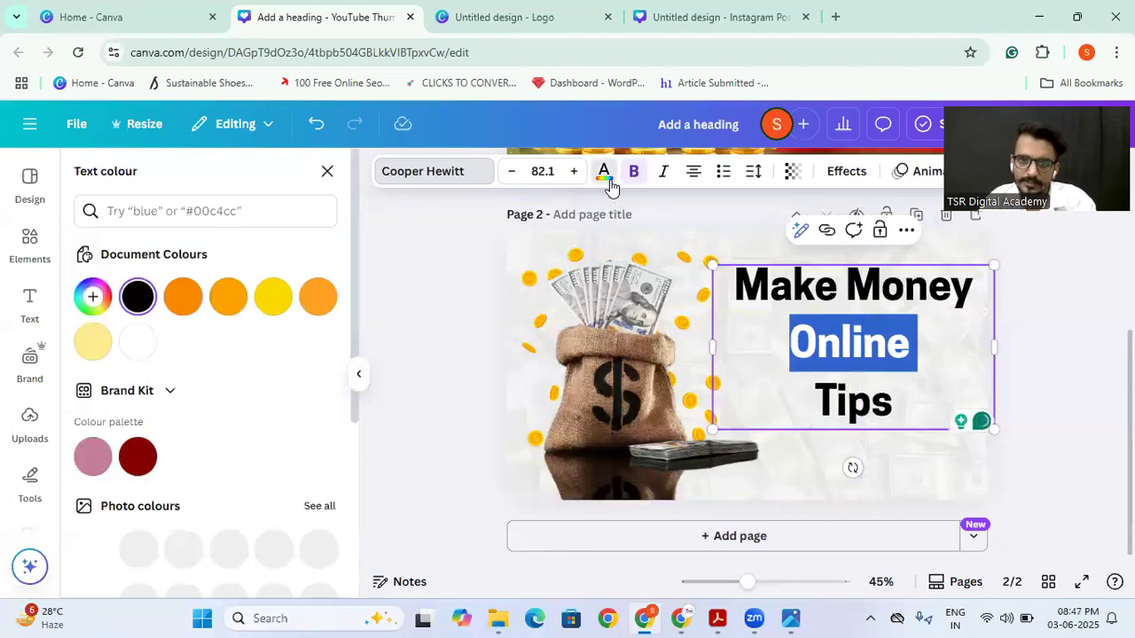
click(187, 298)
click(426, 380)
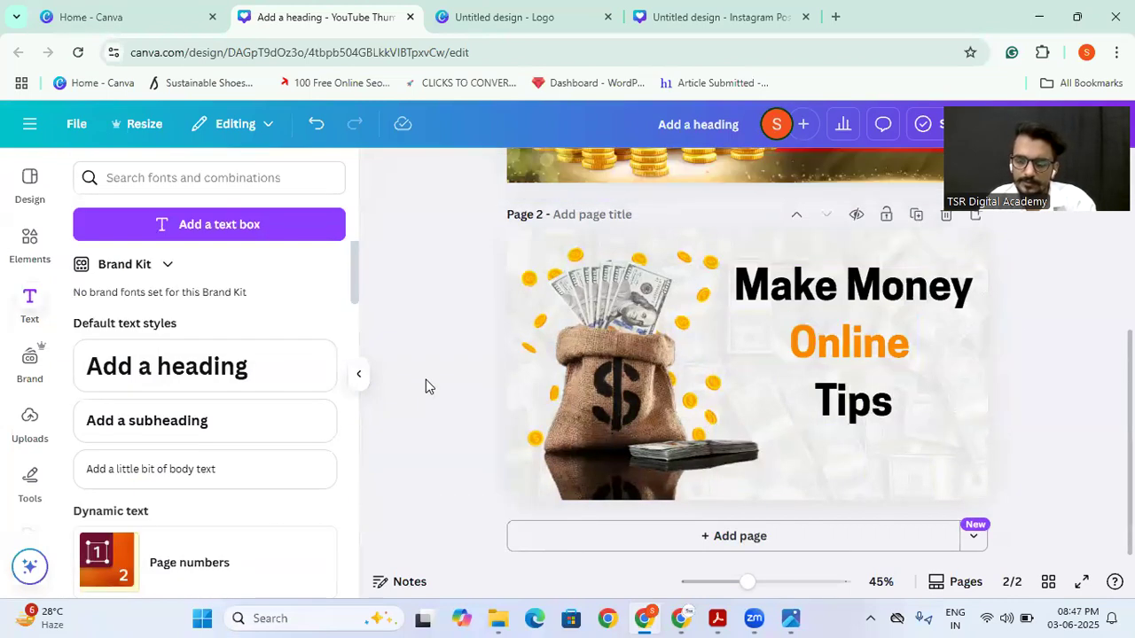
mouse_move(867, 343)
mouse_down()
mouse_move(874, 318)
mouse_move(869, 334)
mouse_up()
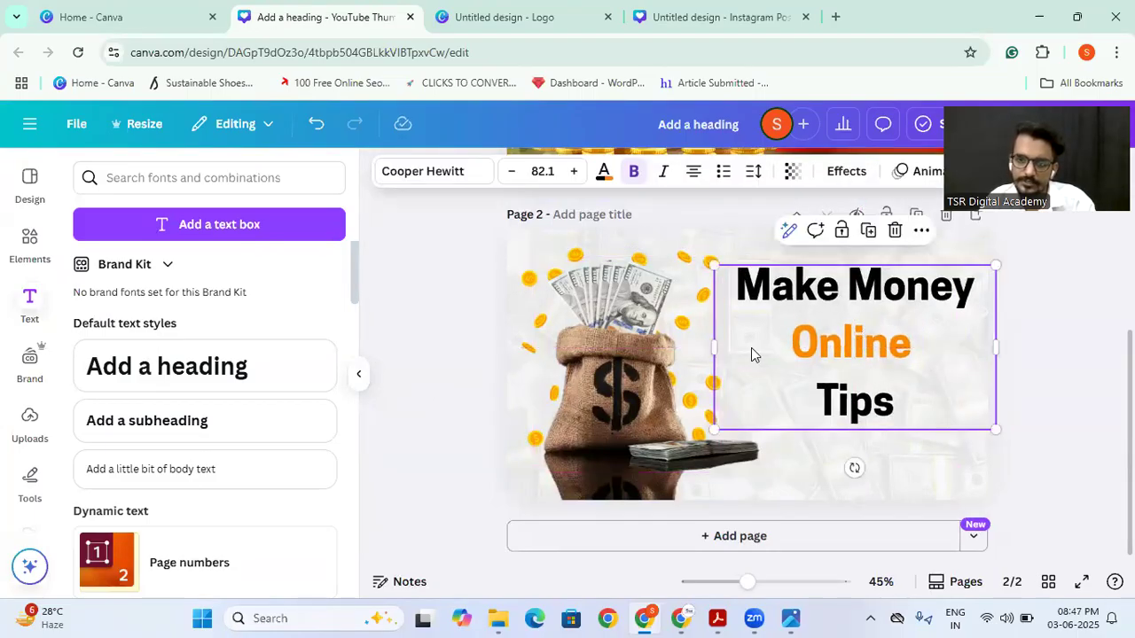
Step: Search the elements for "sparkle border" and list all the matching graphics
scroll(750, 348, up, 3)
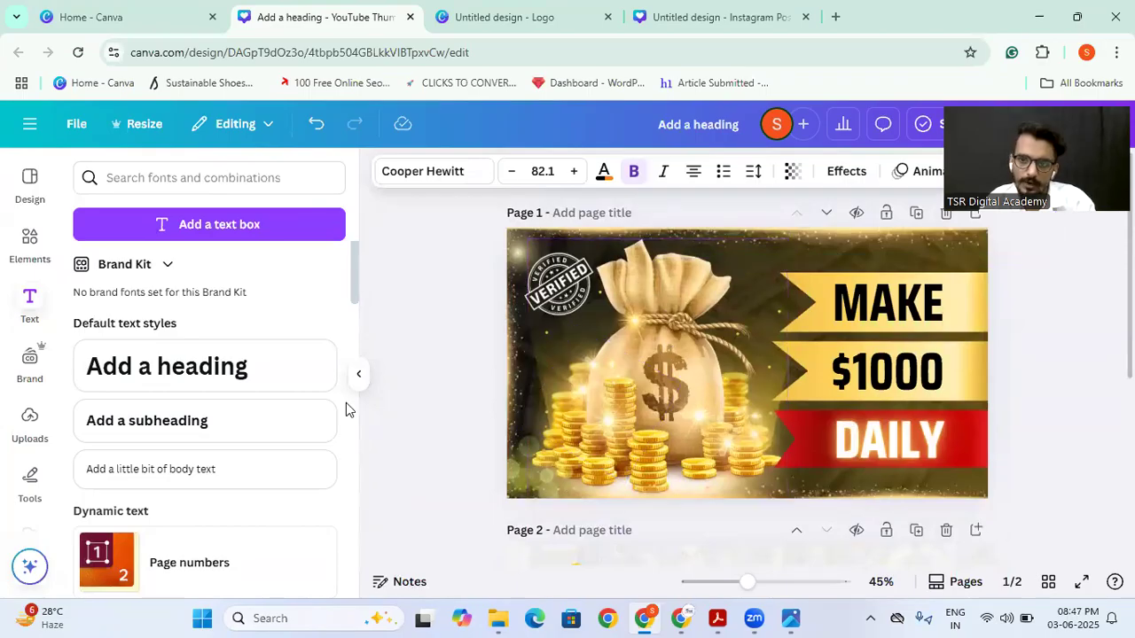
click(19, 244)
triple_click(154, 179)
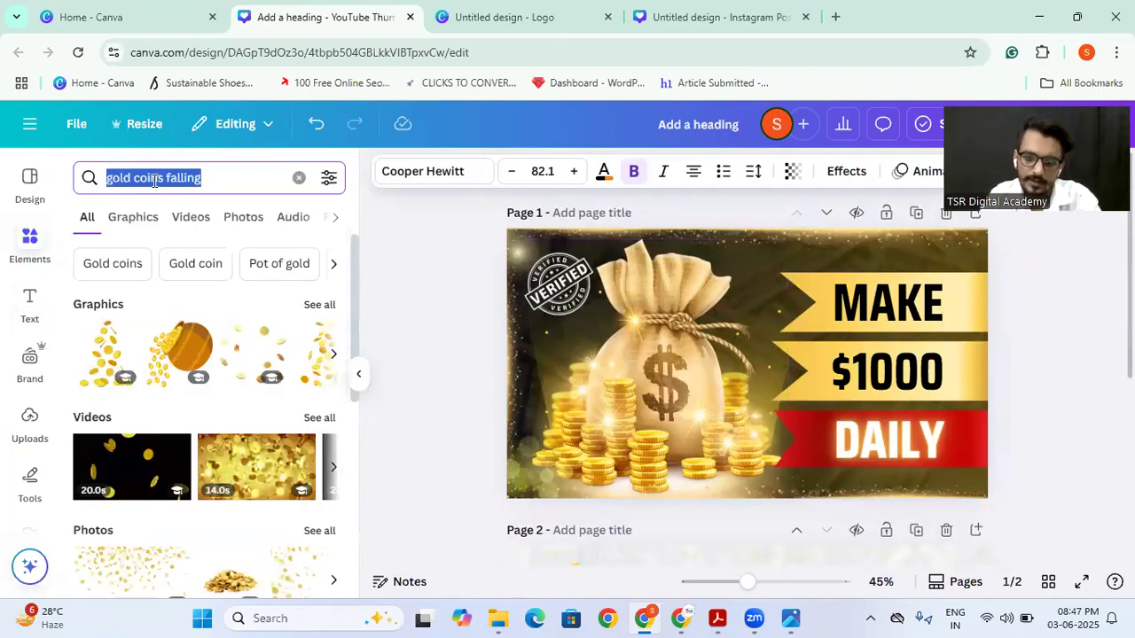
text(spar)
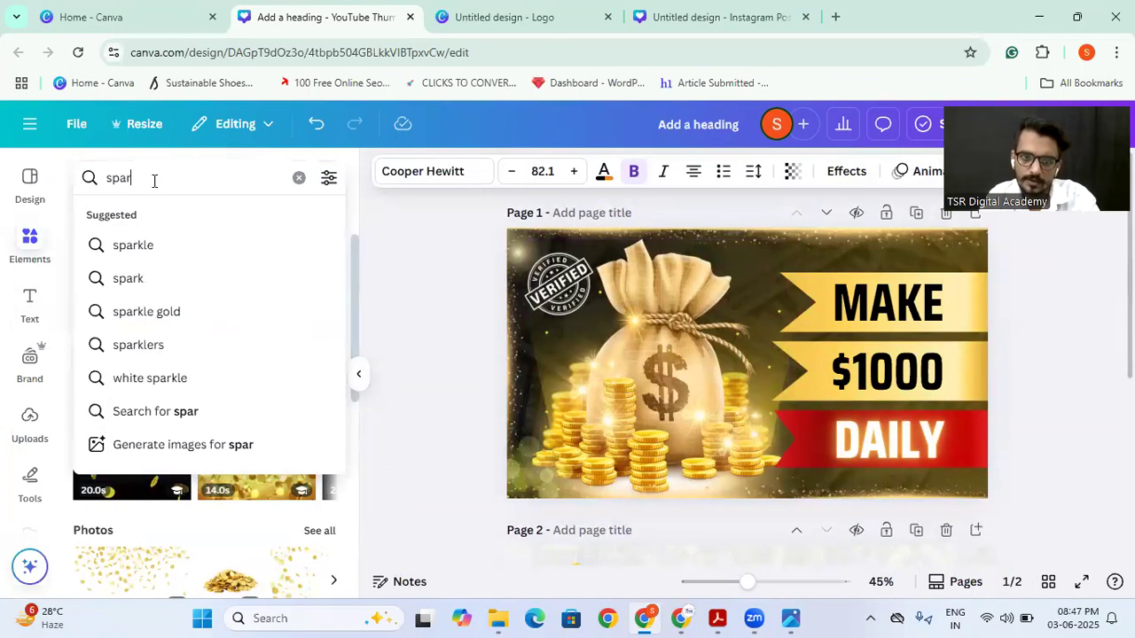
text(kle)
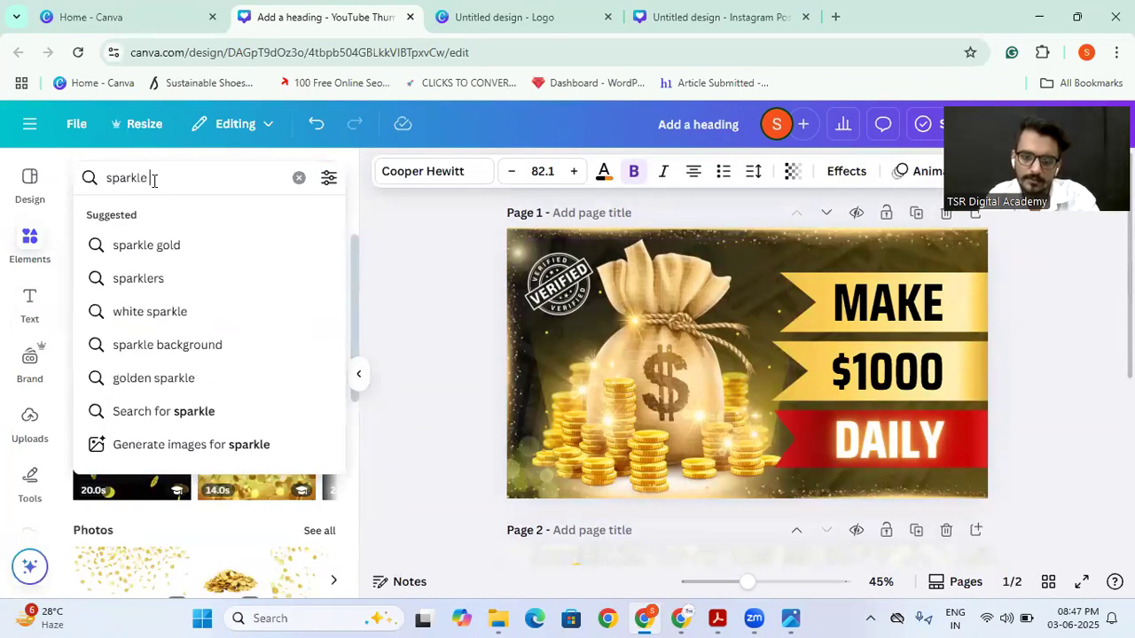
text( border)
key(Return)
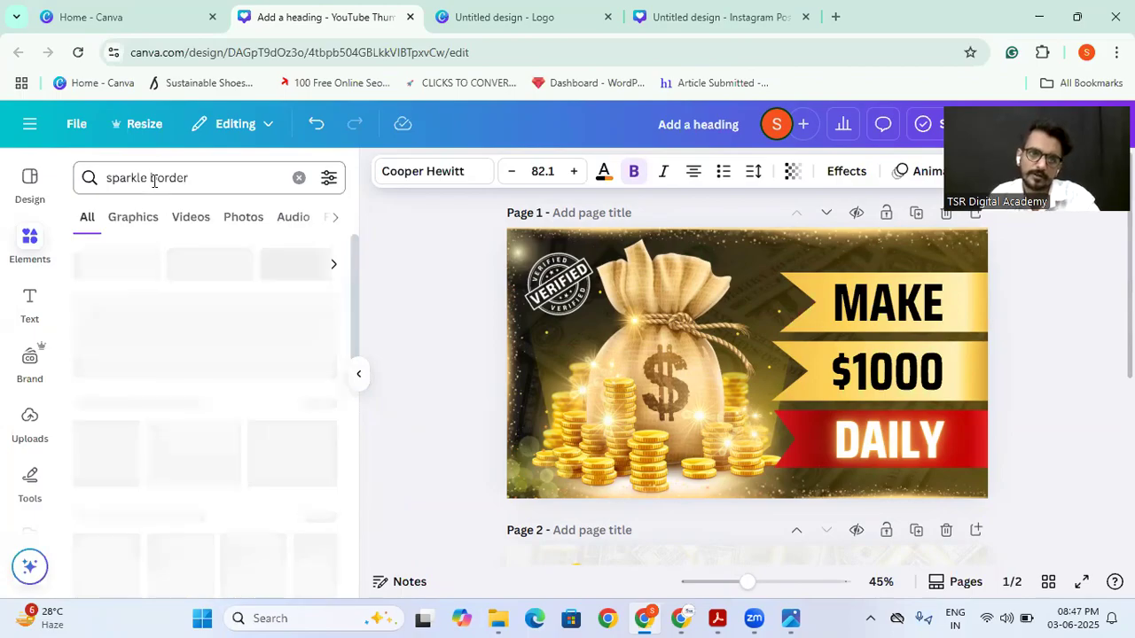
scroll(214, 348, down, 1)
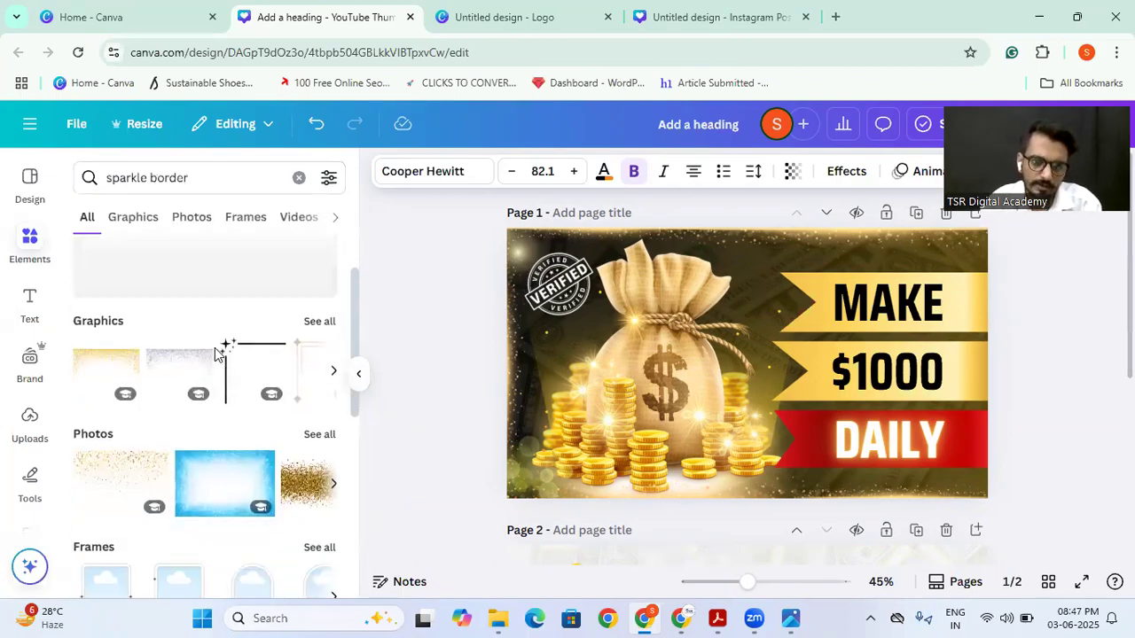
click(312, 323)
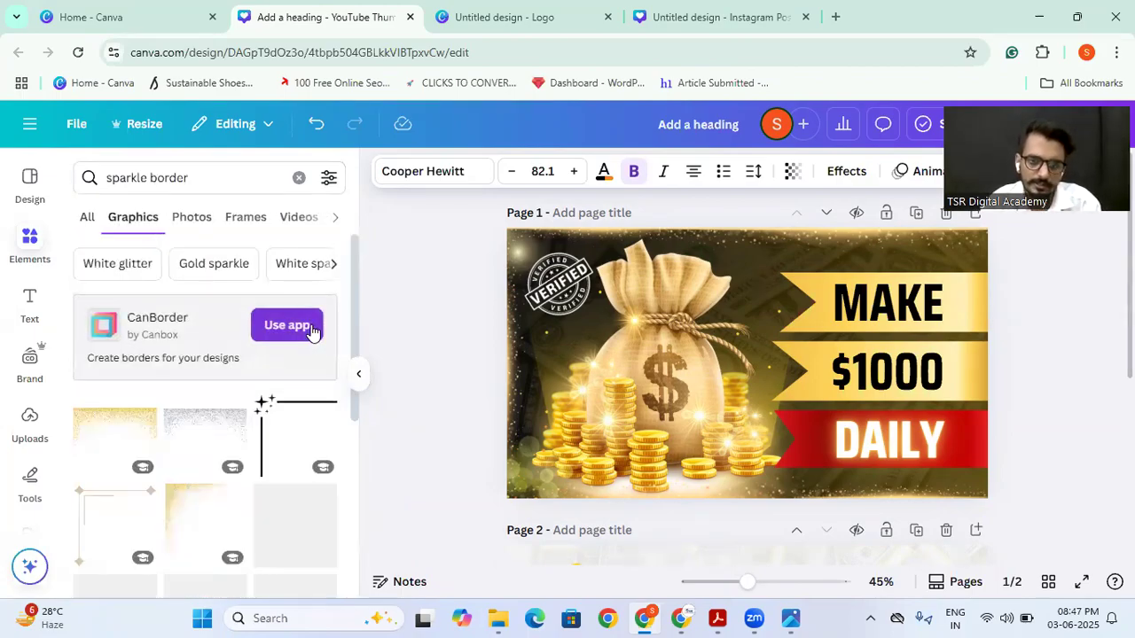
Step: Try to add the gold sparkle frame graphic and move it from page 1 down onto page 2
scroll(204, 406, down, 3)
scroll(205, 407, up, 2)
scroll(205, 406, down, 5)
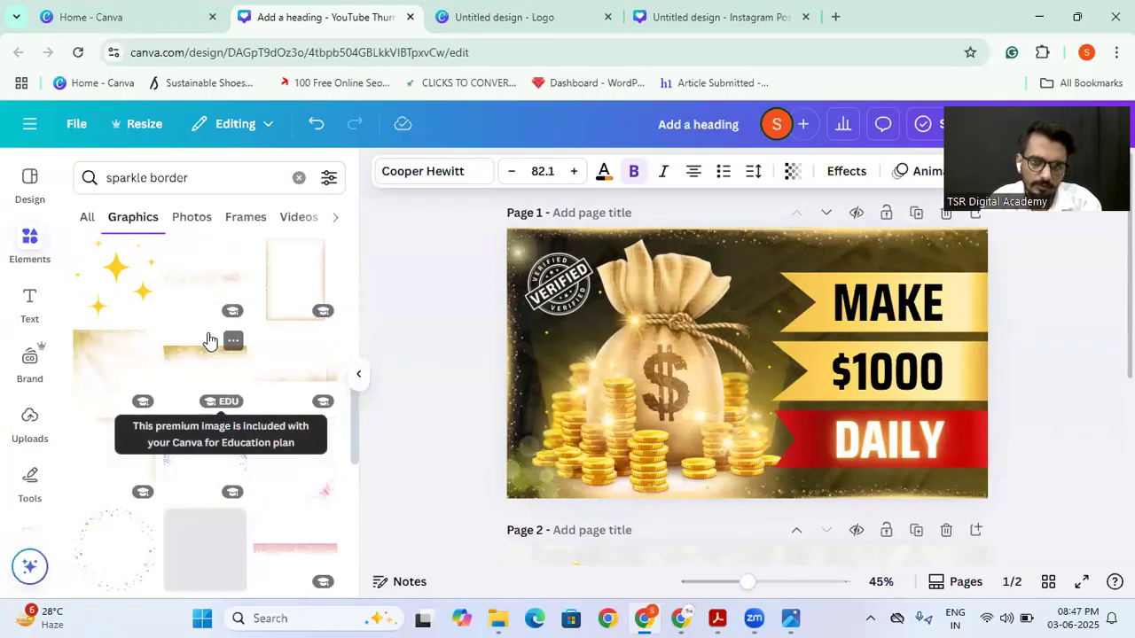
click(280, 286)
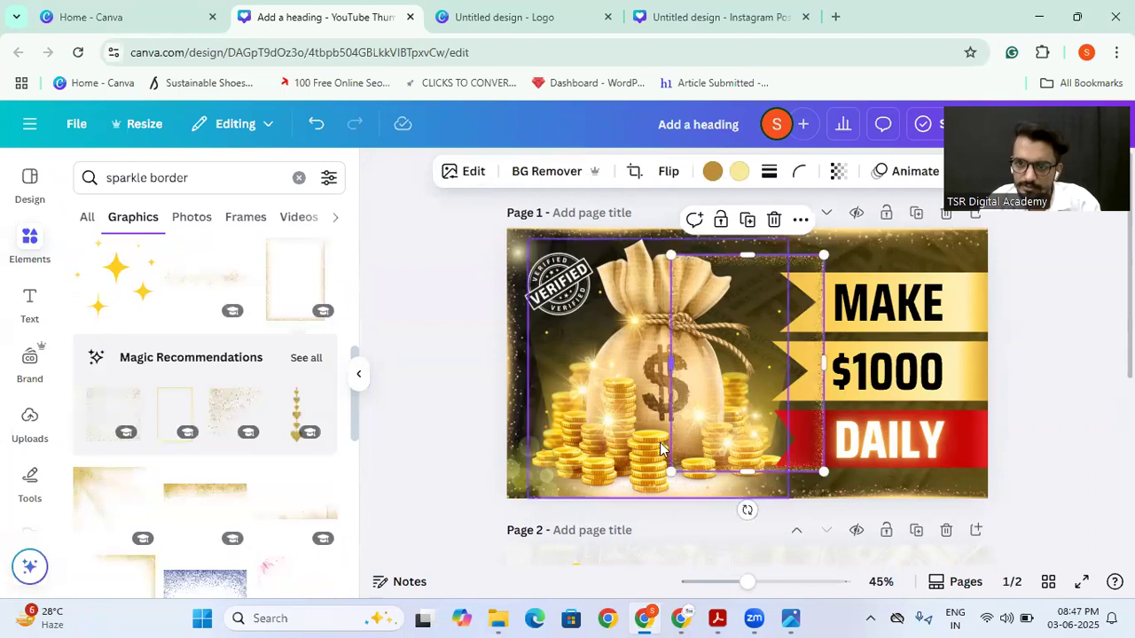
drag(699, 344, 690, 557)
scroll(728, 361, down, 3)
drag(726, 359, 722, 390)
key(ctrl+z)
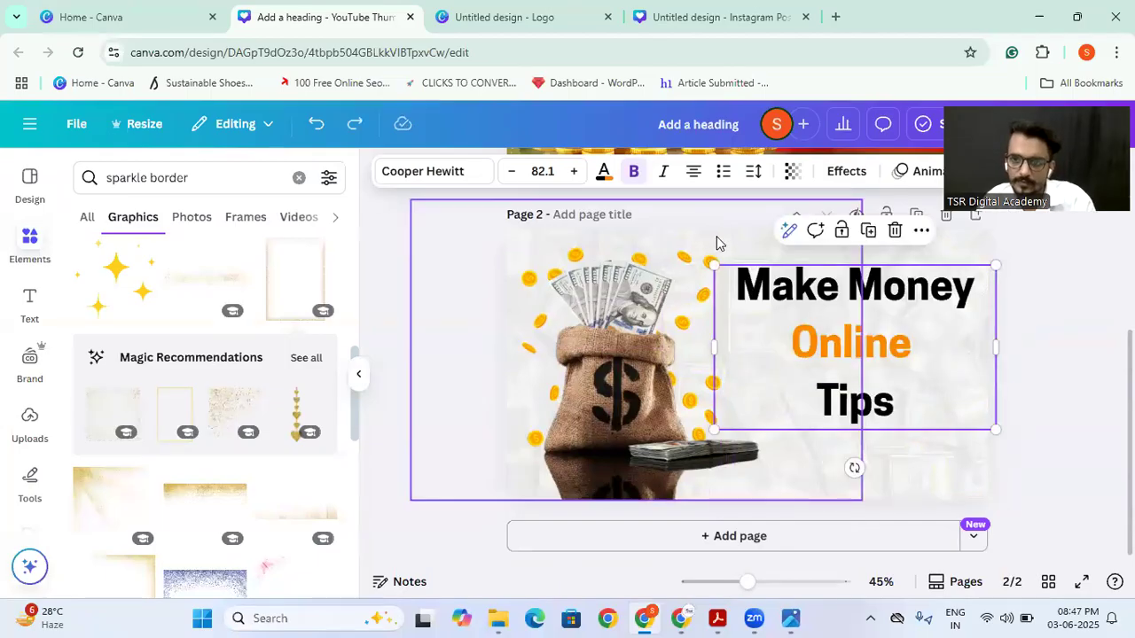
Step: Select the background of page 2 and look over that page's layers
click(718, 243)
scroll(721, 266, up, 3)
scroll(721, 273, down, 3)
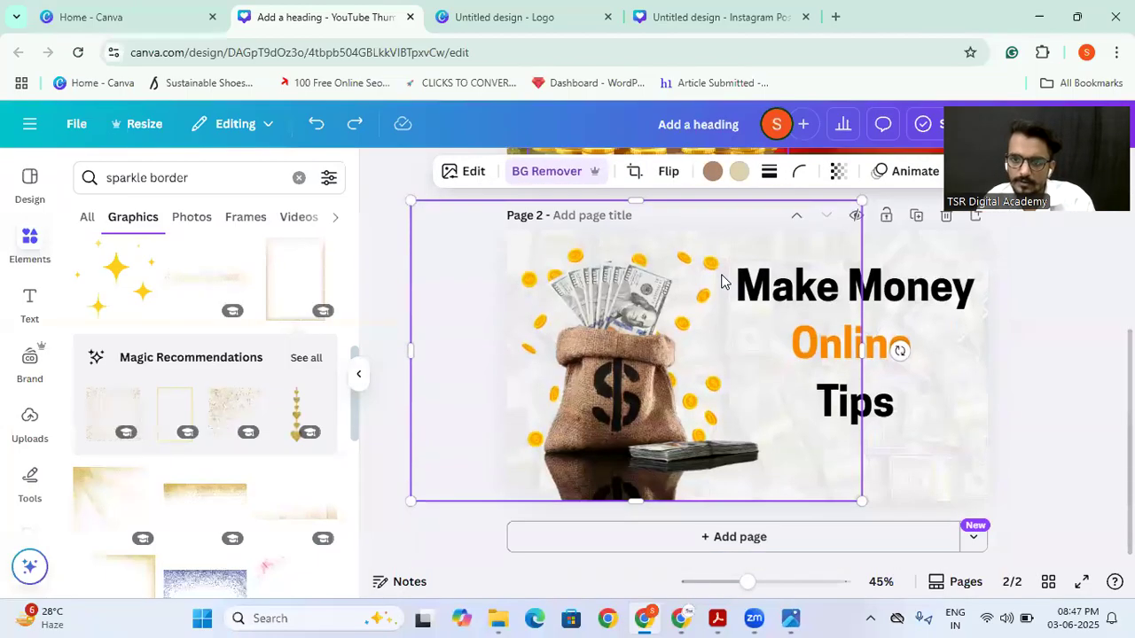
scroll(771, 282, up, 3)
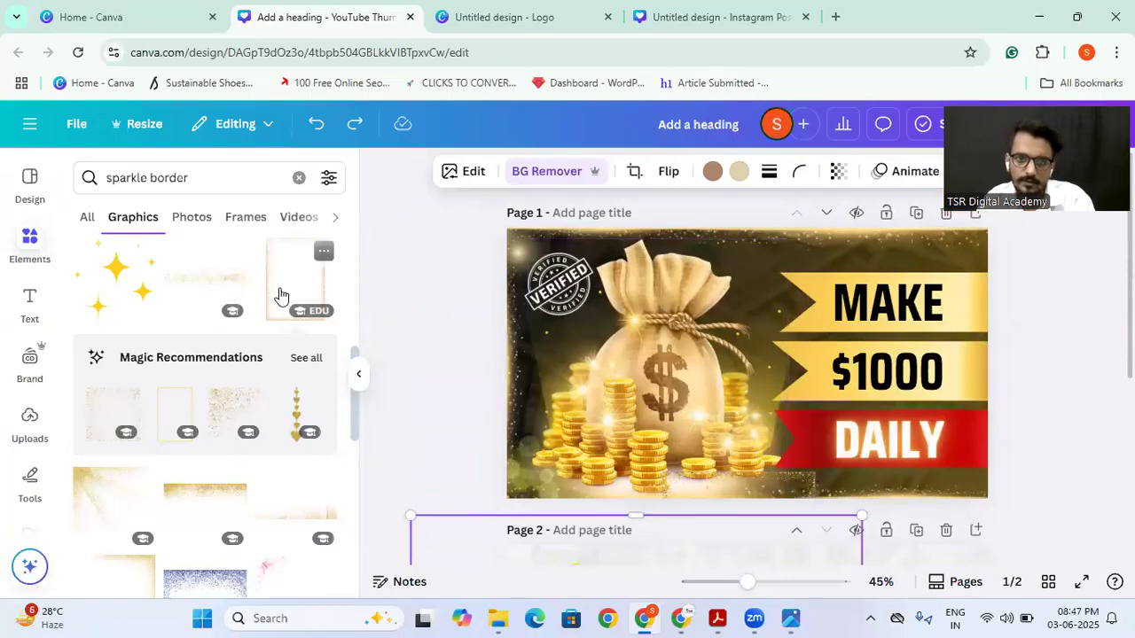
scroll(722, 354, down, 3)
click(880, 406)
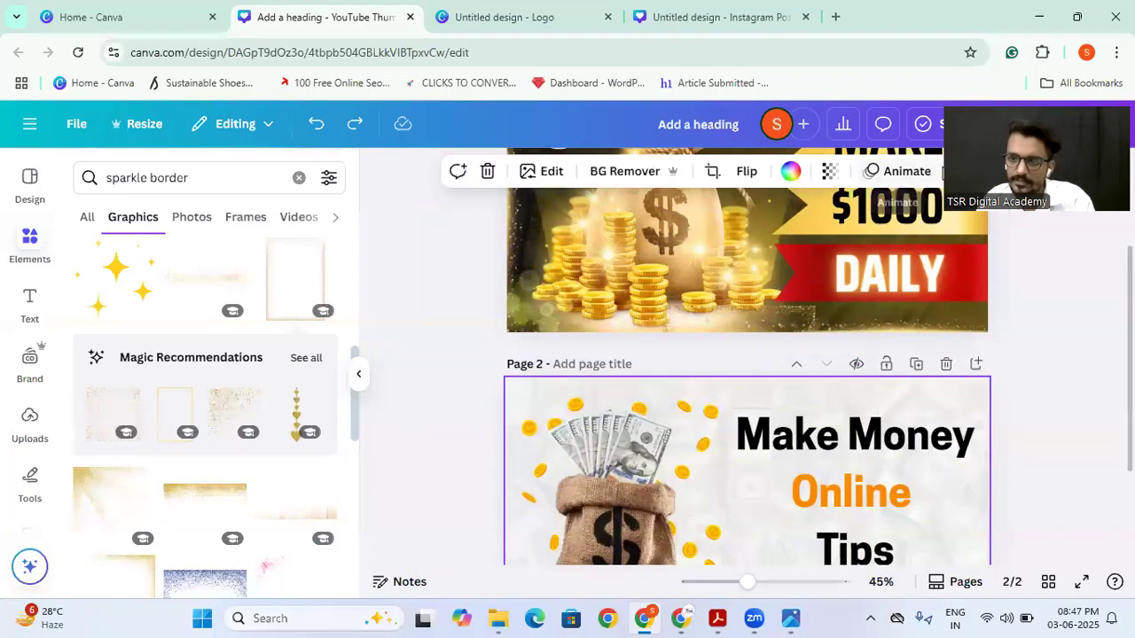
click(972, 171)
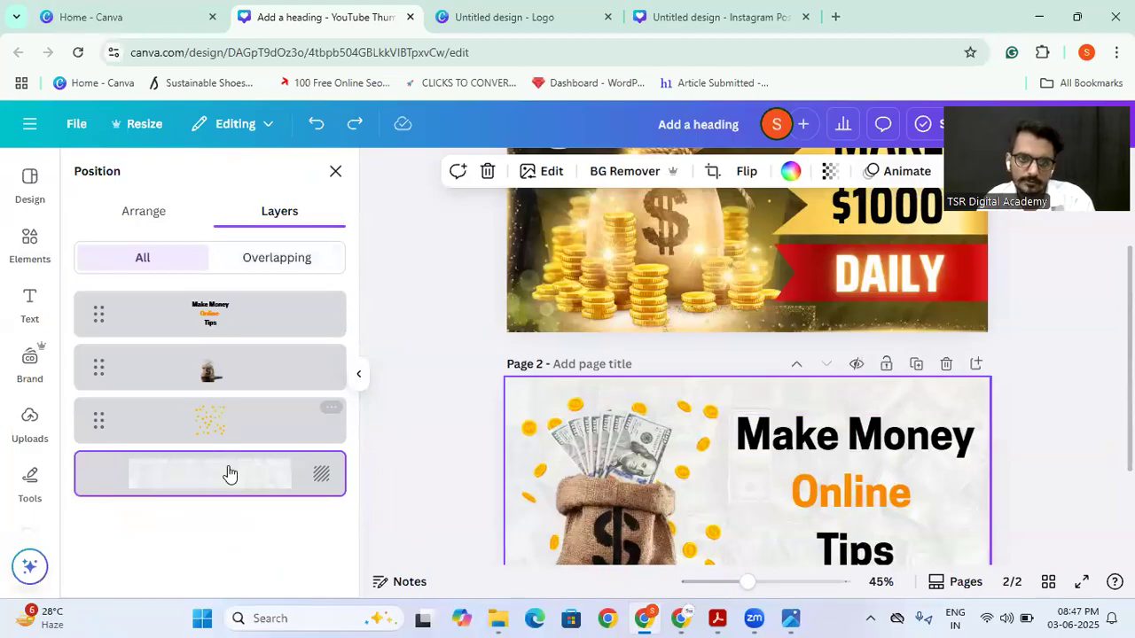
click(479, 423)
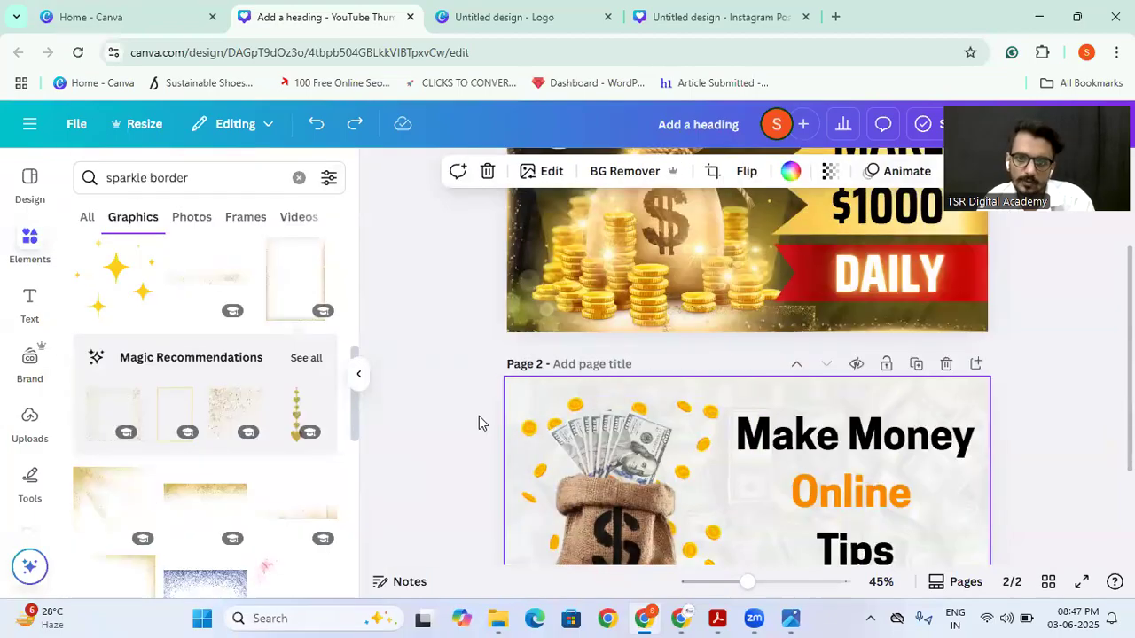
Step: Add the gold sparkle frame graphic to page 2 and rotate it to landscape orientation
click(310, 300)
drag(696, 489, 695, 533)
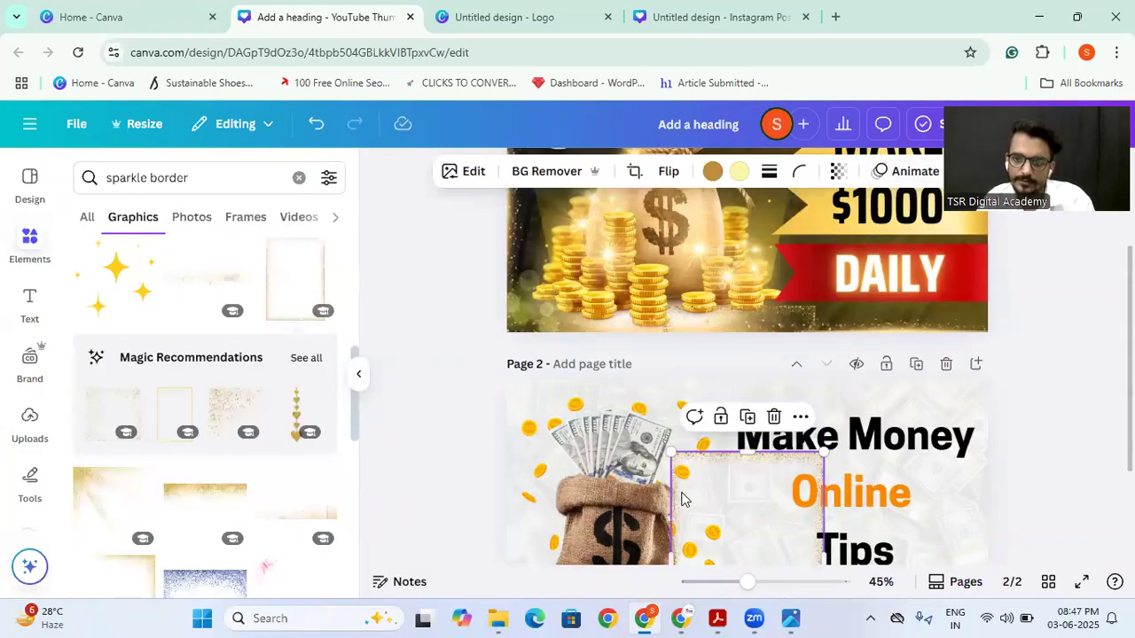
scroll(682, 500, down, 2)
drag(706, 462, 707, 431)
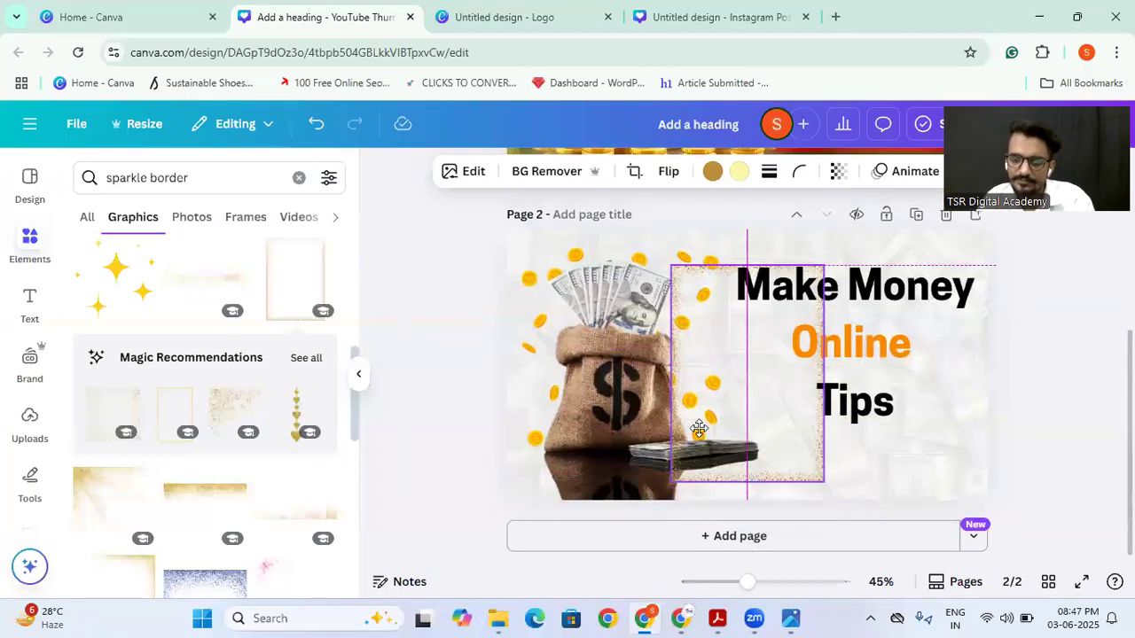
drag(747, 525, 556, 381)
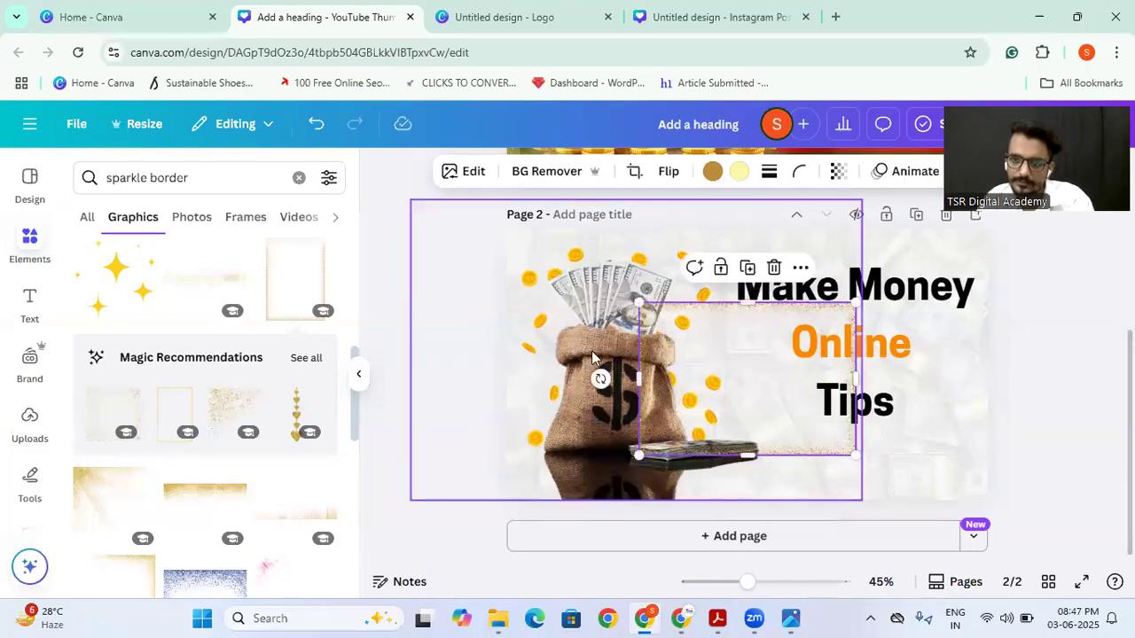
Step: Enlarge and position the sparkle frame so it spans page 2's full width, with its lower edge beyond the page
drag(638, 305, 509, 264)
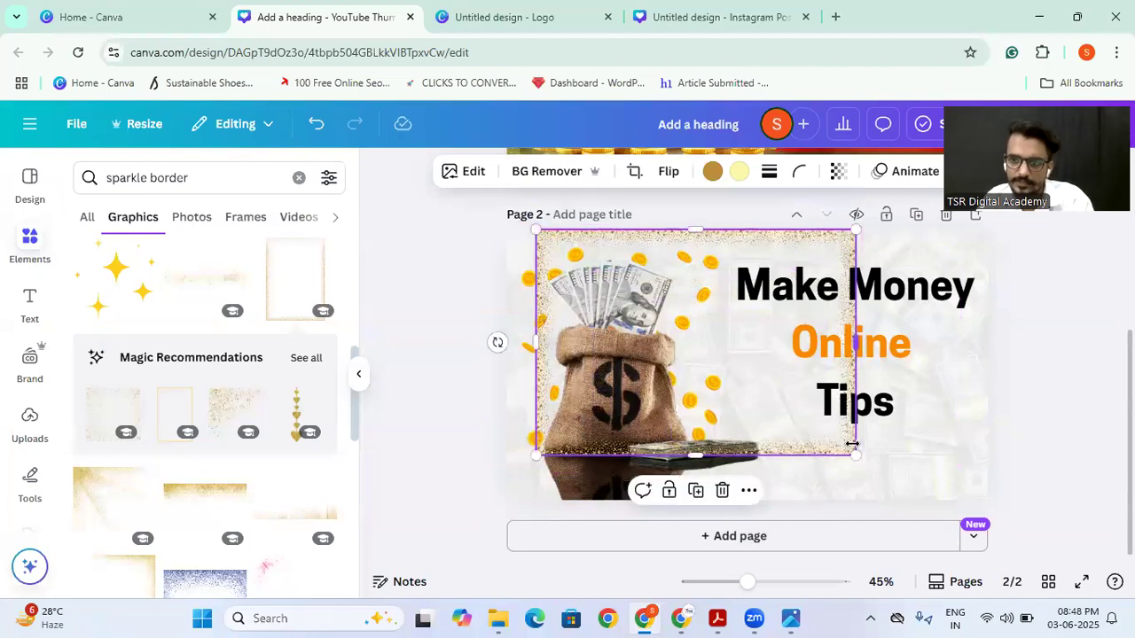
drag(857, 454, 943, 477)
drag(825, 433, 845, 445)
drag(942, 504, 1000, 512)
drag(551, 535, 492, 541)
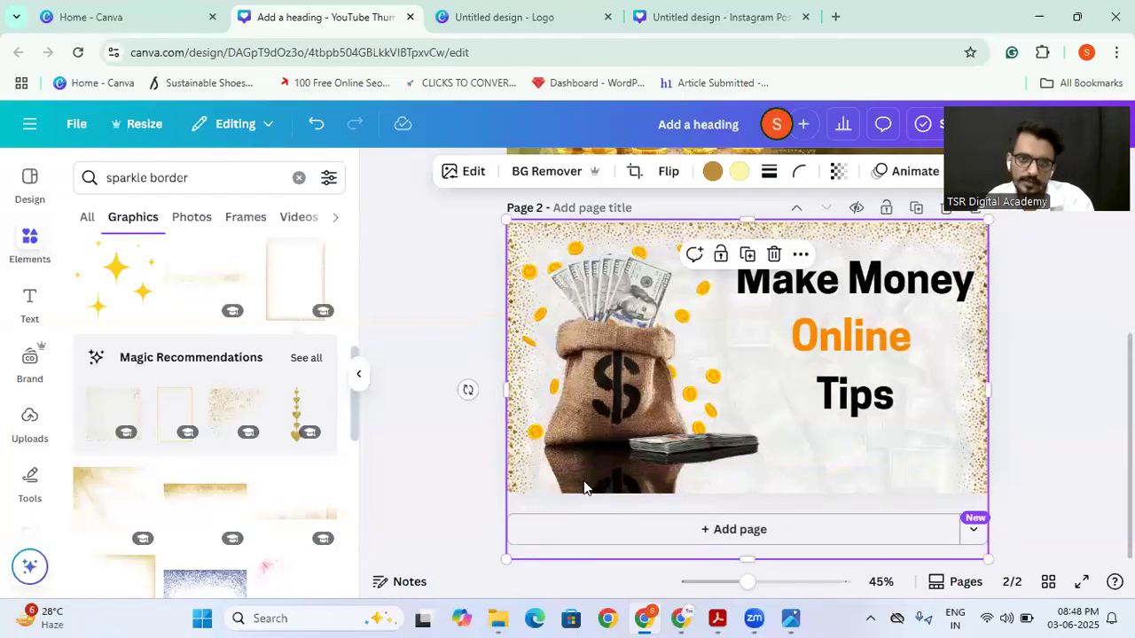
Step: Add a second gold sparkle frame turned to landscape and crop it down to its bottom strip
click(296, 278)
drag(748, 510, 864, 369)
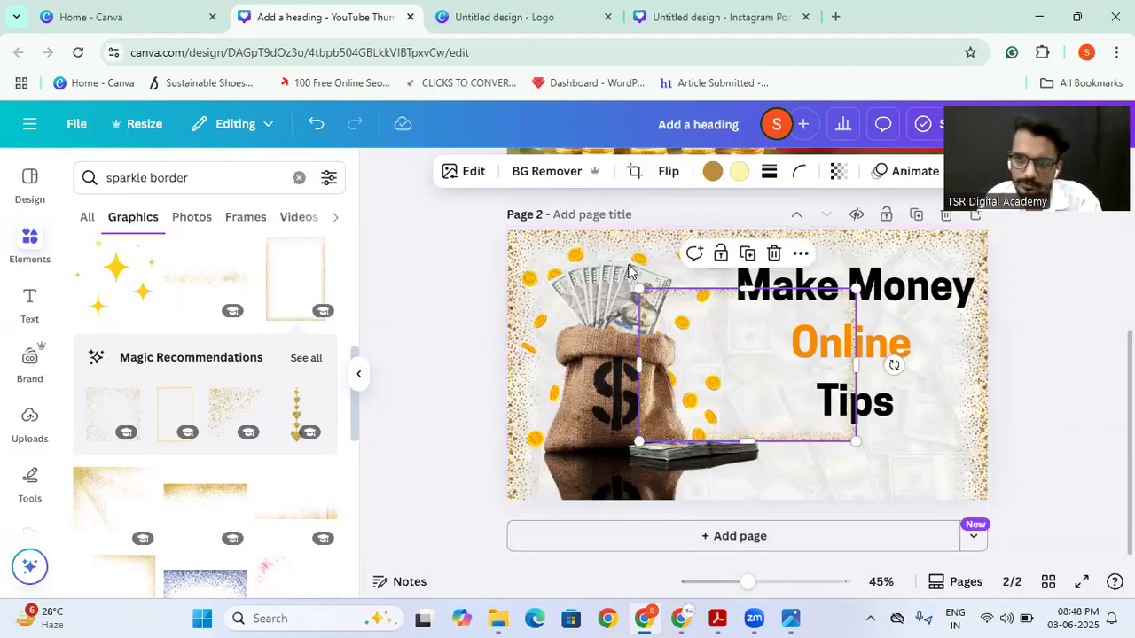
click(634, 173)
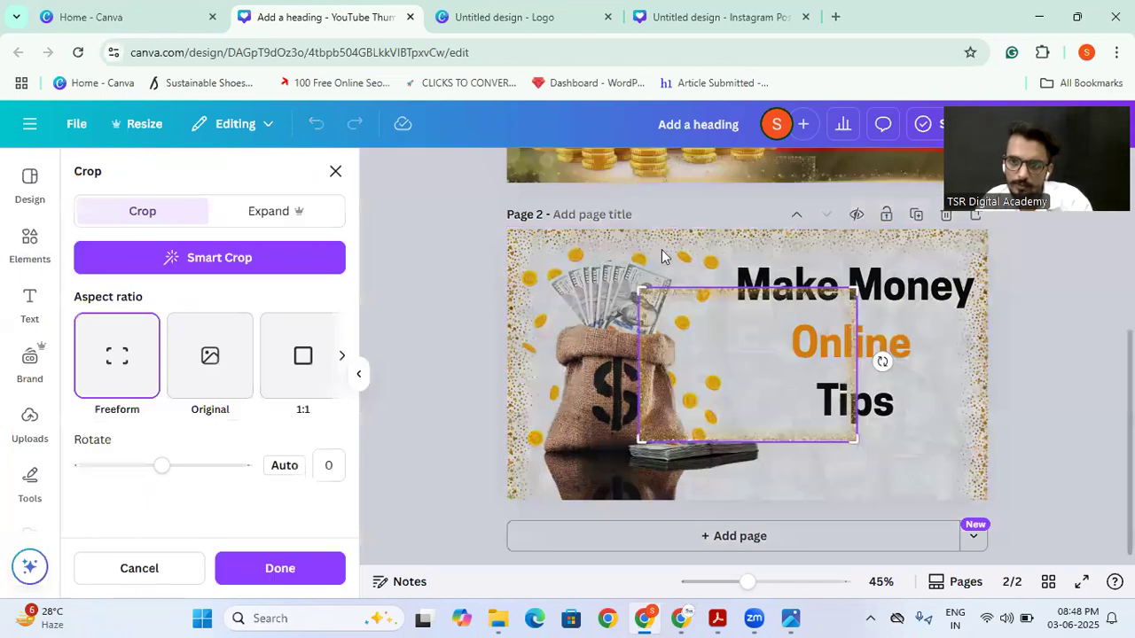
drag(639, 290, 631, 433)
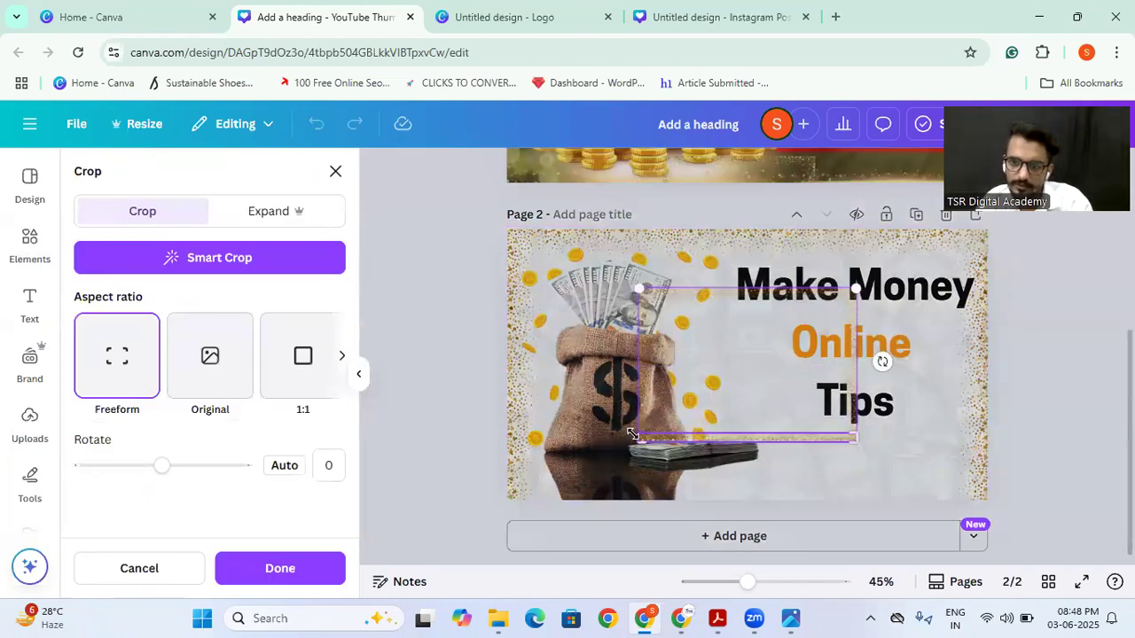
click(256, 574)
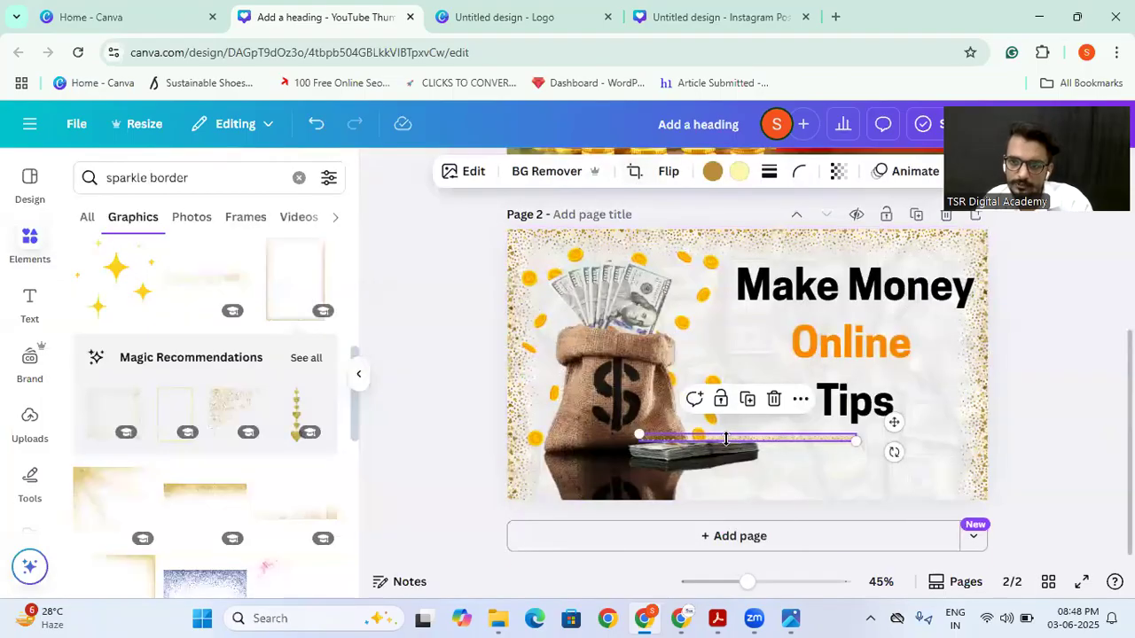
Step: Stretch the cropped sparkle strip to the full 1,280 px page width and place it along page 2's bottom edge
drag(856, 441, 988, 446)
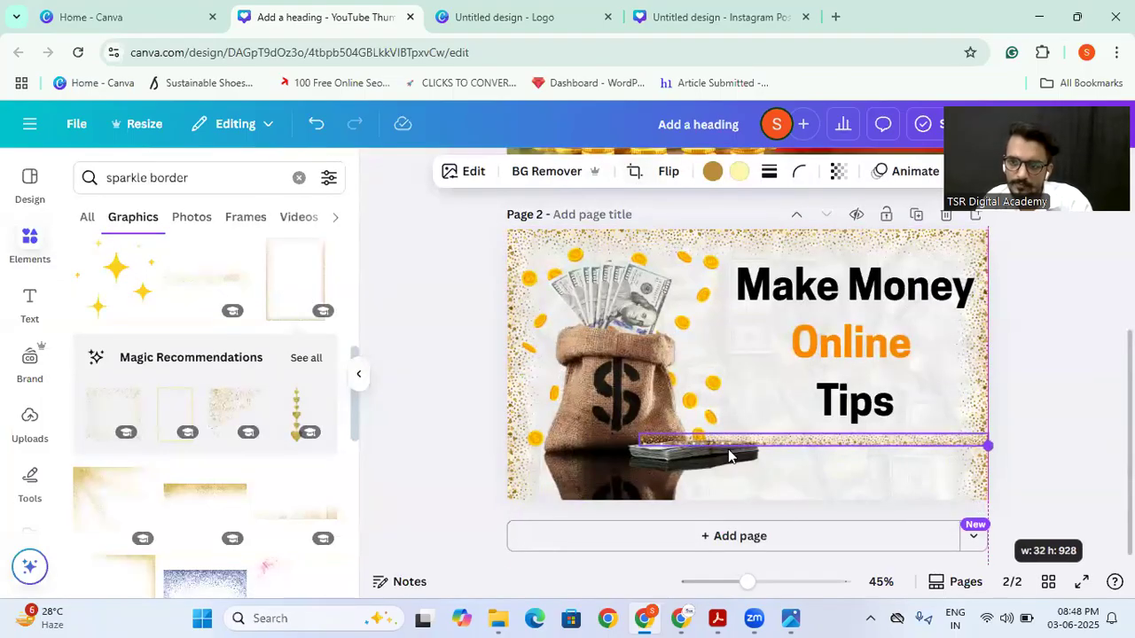
drag(643, 437, 507, 438)
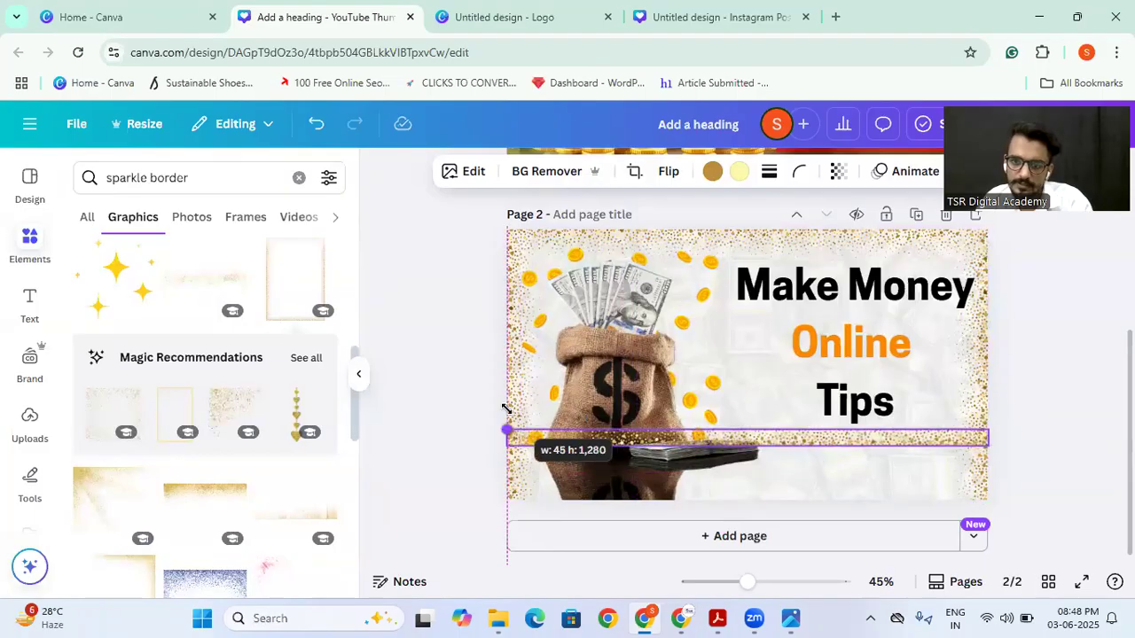
drag(693, 435, 707, 487)
click(433, 462)
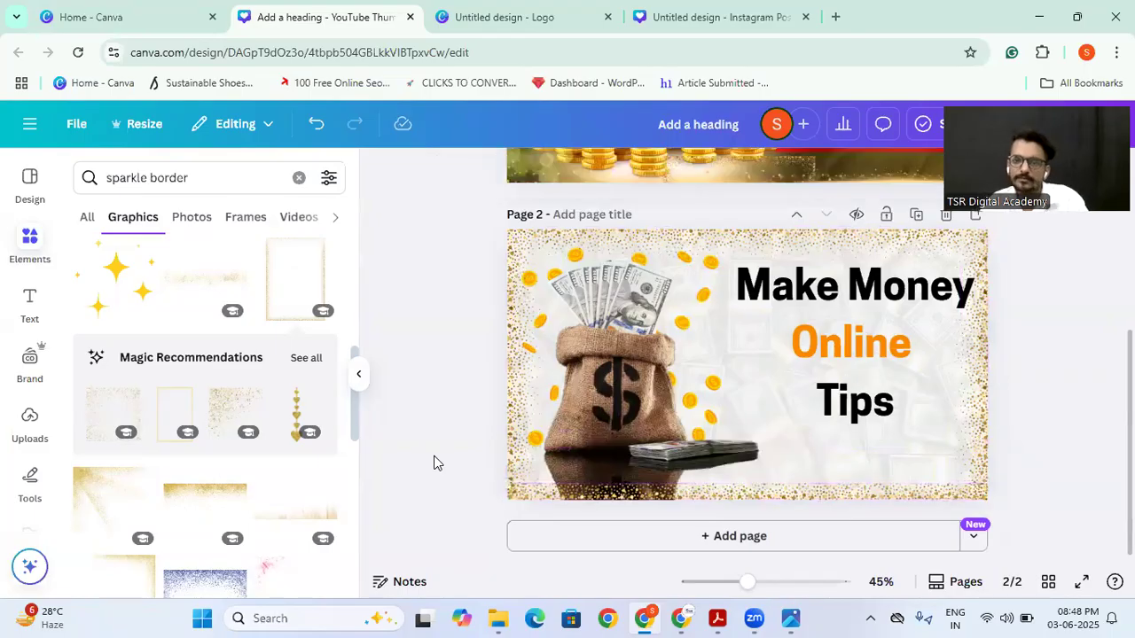
Step: Move the "Make Money Online Tips" heading slightly left and down within the sparkle border
mouse_move(819, 375)
mouse_down()
mouse_move(792, 375)
mouse_move(805, 378)
mouse_up()
click(458, 393)
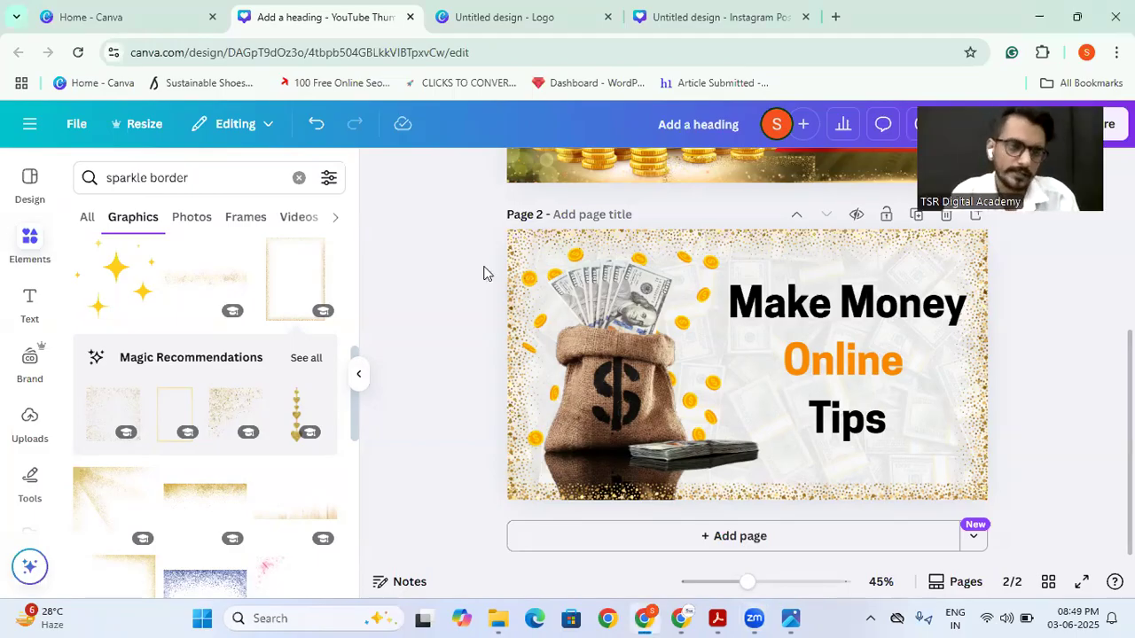
click(979, 339)
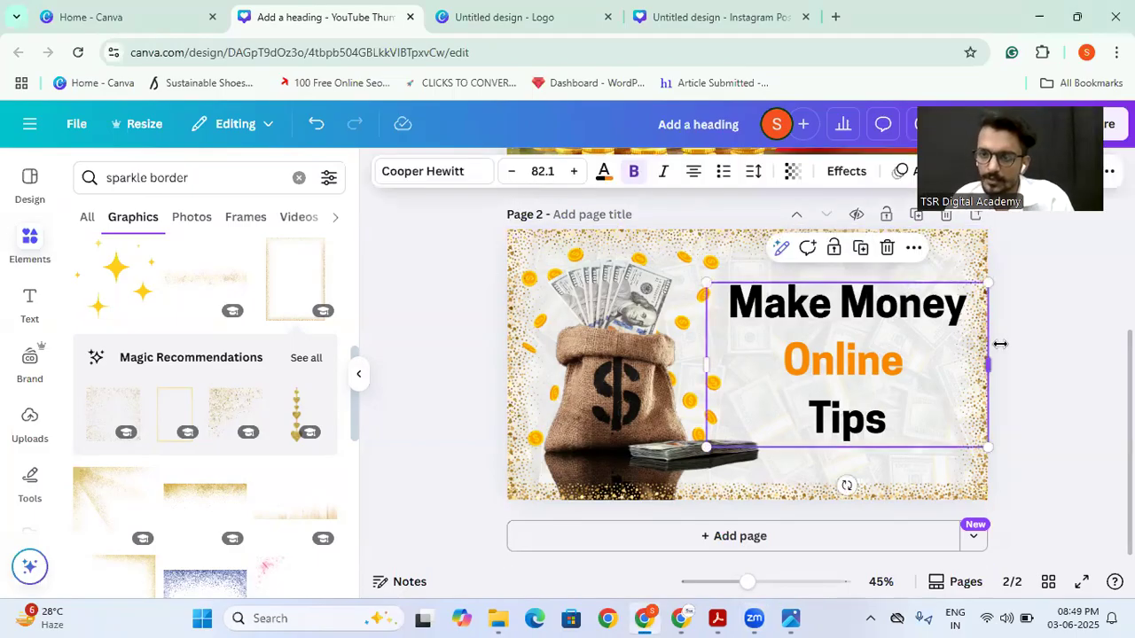
scroll(1001, 344, up, 3)
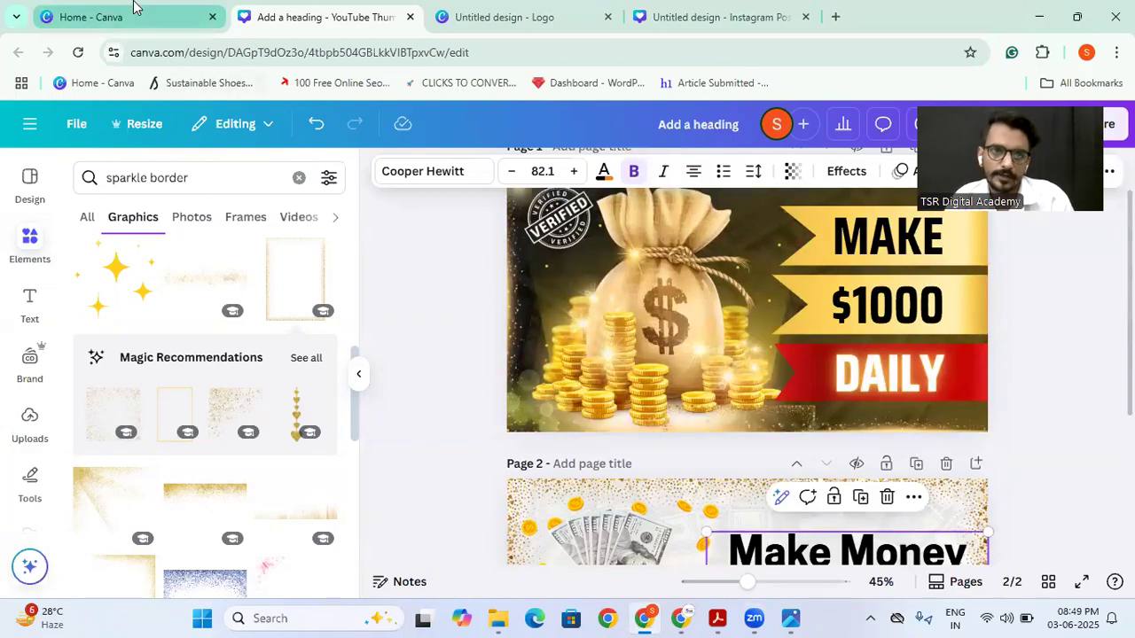
Step: Switch to the Canva home page and close the Create a design dialog
click(133, 7)
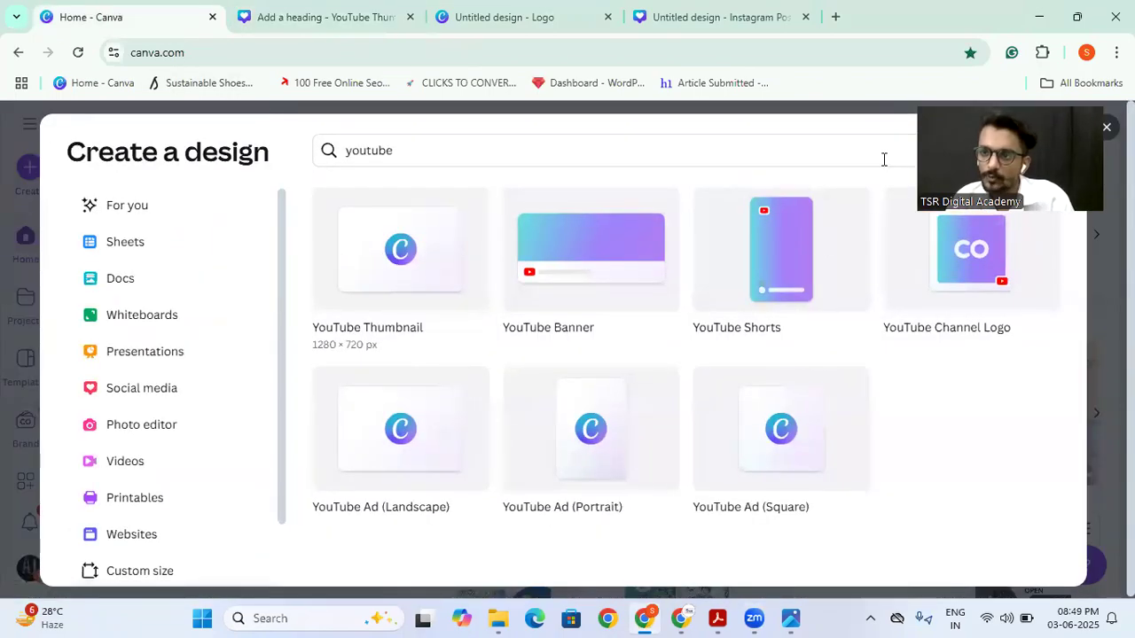
click(1105, 127)
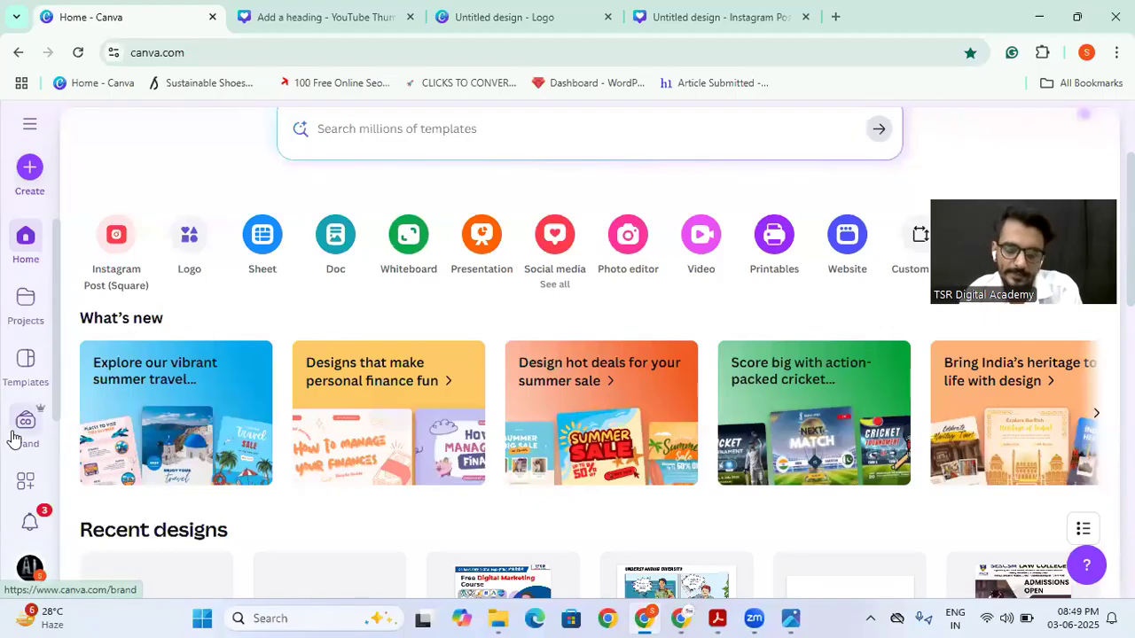
scroll(21, 441, down, 2)
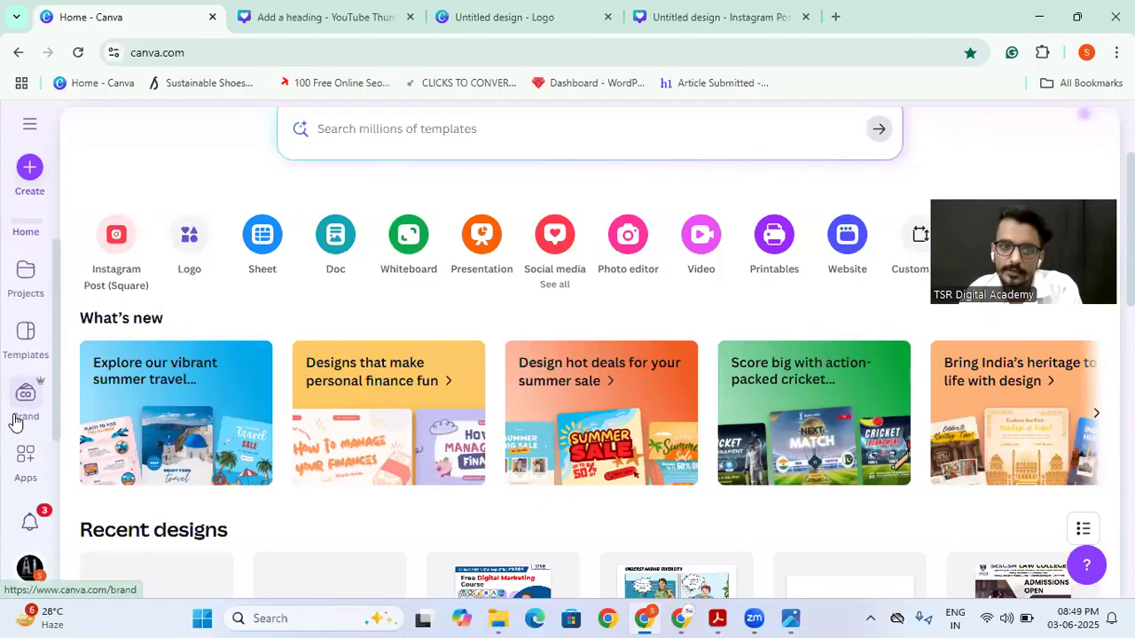